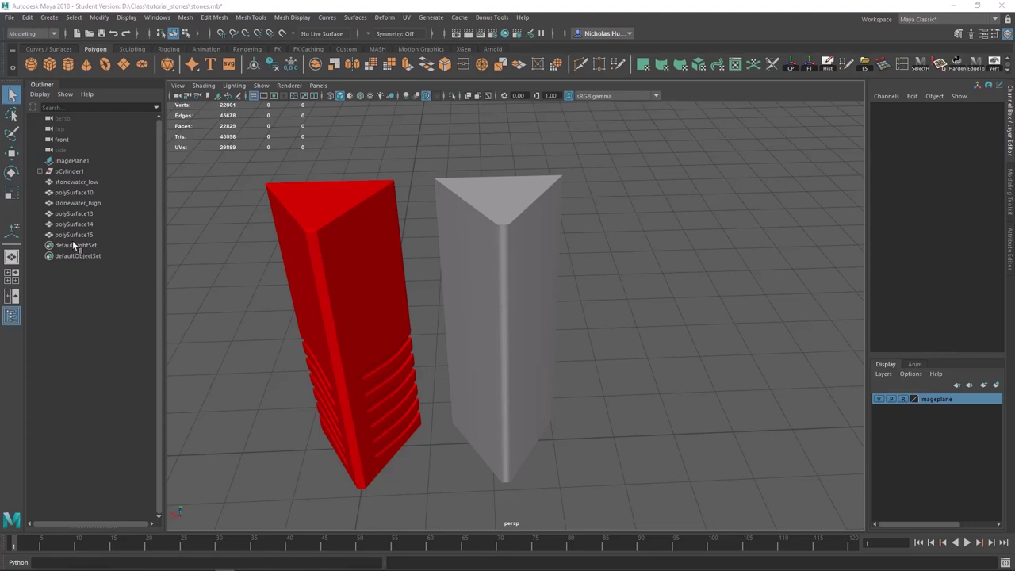
# Select the stonewater_low mesh and toggle its soft edge display
pyautogui.keyDown('alt'); pyautogui.moveTo(424, 245); pyautogui.dragTo(507, 341); pyautogui.keyUp('alt')
pyautogui.click(498, 280)
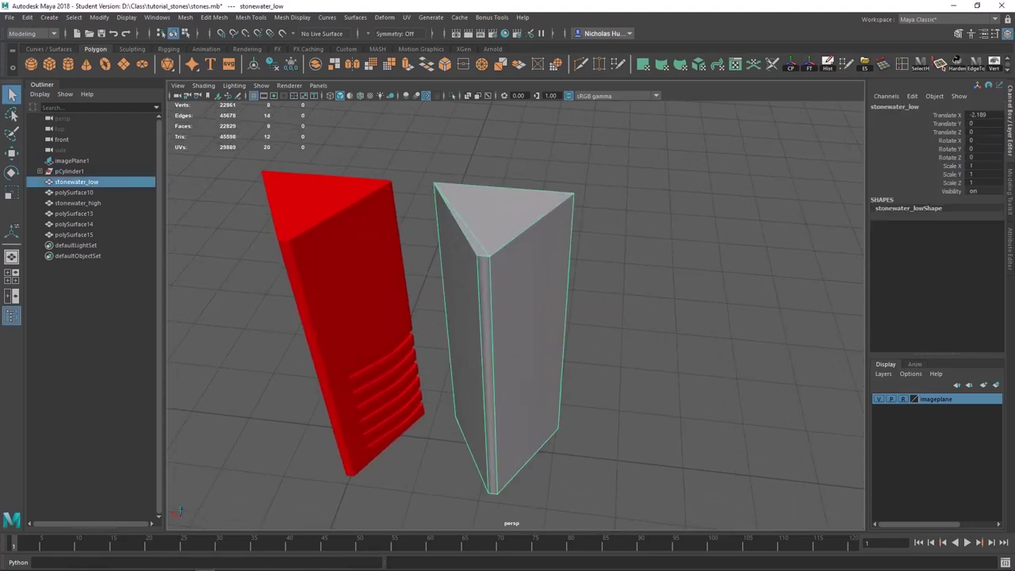
pyautogui.keyDown('alt'); pyautogui.moveTo(468, 303); pyautogui.dragTo(508, 336, button='right'); pyautogui.keyUp('alt')
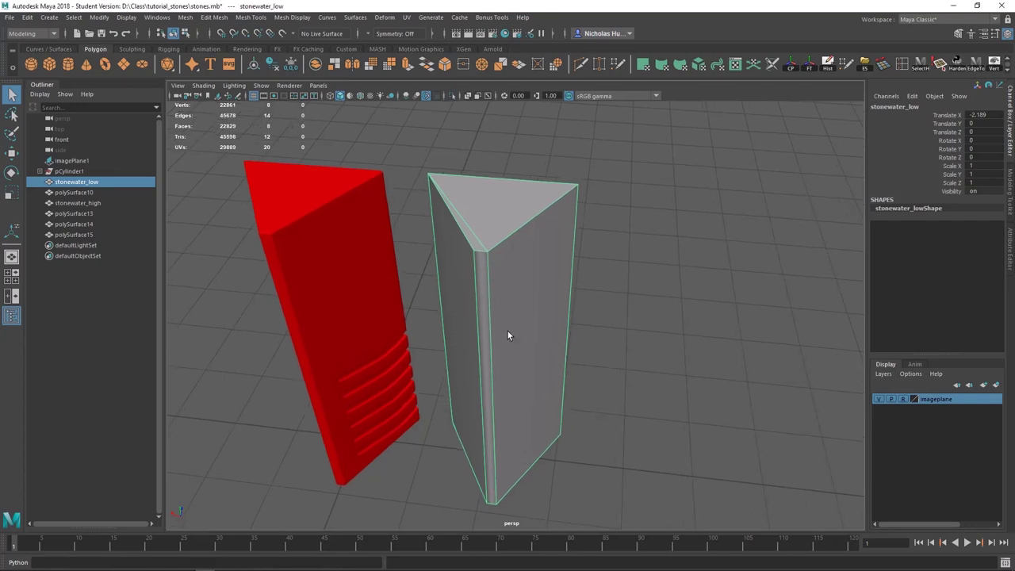
pyautogui.keyDown('shift'); pyautogui.rightClick(497, 240); pyautogui.keyUp('shift')
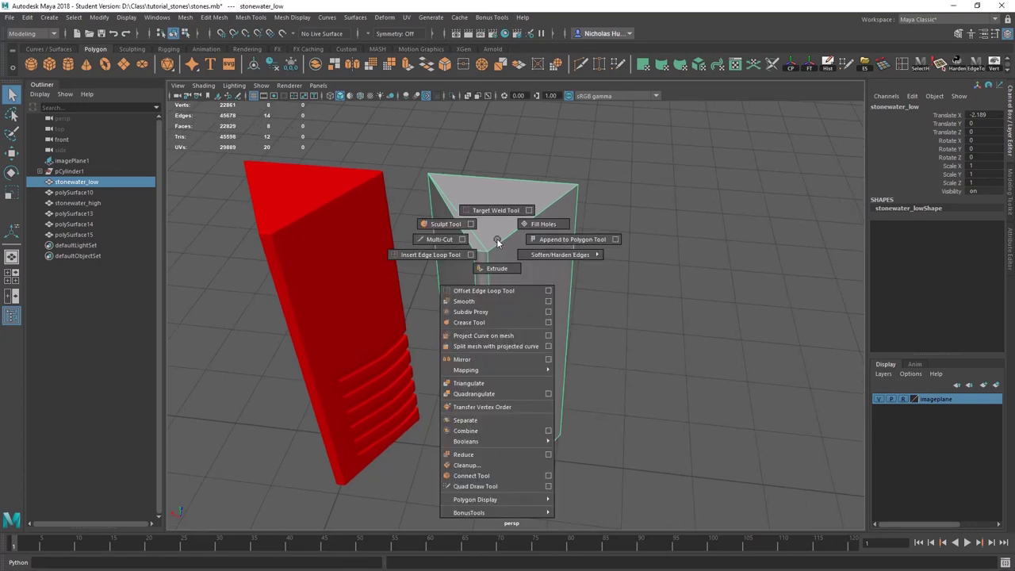
pyautogui.moveTo(533, 256)
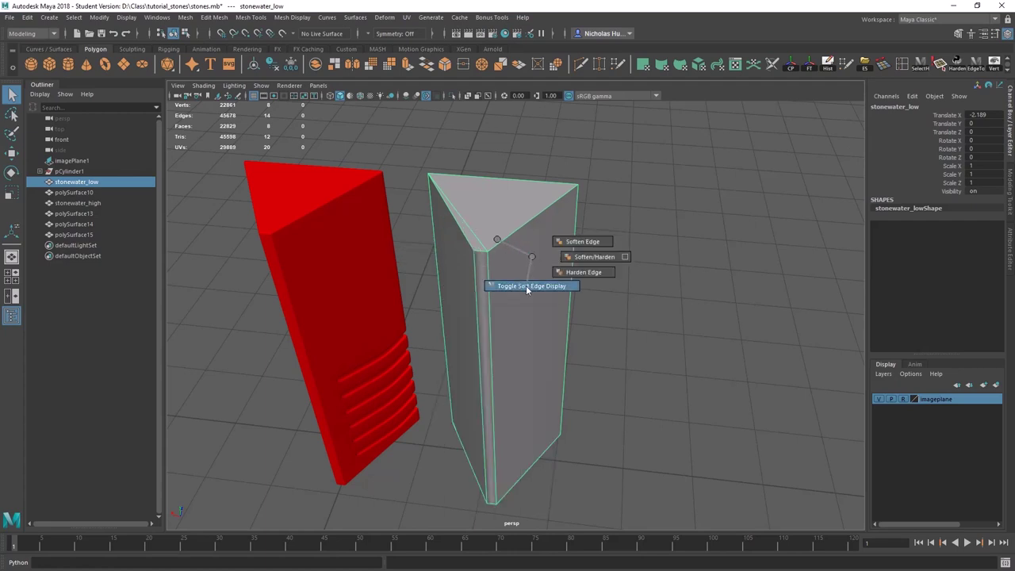
pyautogui.click(526, 286)
# Examine the edge display and shading around the narrow front corner at the top of the grey stone
pyautogui.keyDown('alt'); pyautogui.moveTo(574, 209); pyautogui.dragTo(606, 240, button='middle'); pyautogui.keyUp('alt')
pyautogui.keyDown('alt'); pyautogui.moveTo(541, 282); pyautogui.dragTo(910, 394, button='right'); pyautogui.keyUp('alt')
pyautogui.keyDown('alt'); pyautogui.moveTo(627, 252); pyautogui.dragTo(589, 250); pyautogui.keyUp('alt')
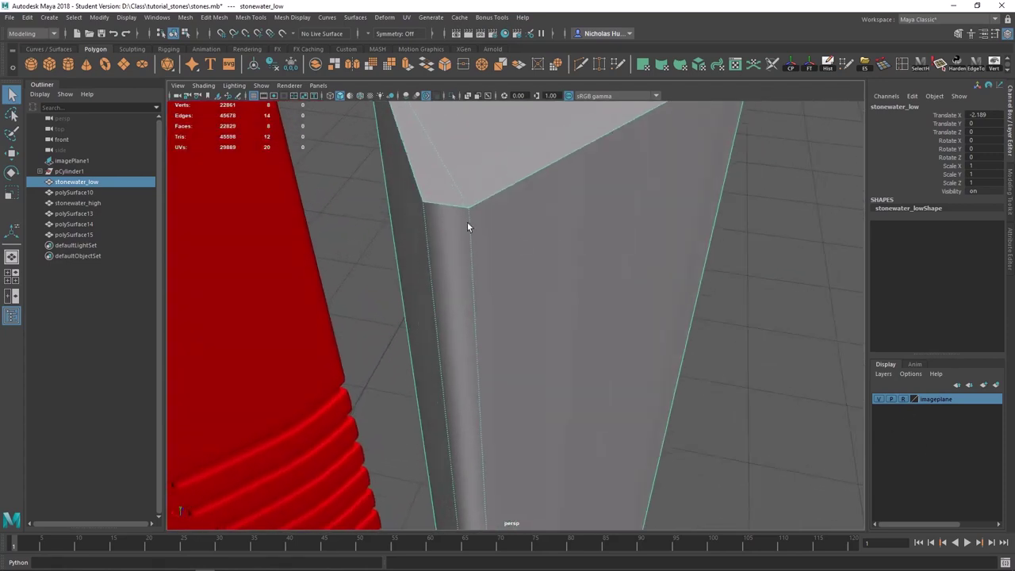
pyautogui.keyDown('alt'); pyautogui.moveTo(467, 228); pyautogui.dragTo(469, 238, button='right'); pyautogui.keyUp('alt')
pyautogui.keyDown('alt'); pyautogui.moveTo(518, 188); pyautogui.dragTo(510, 274); pyautogui.keyUp('alt')
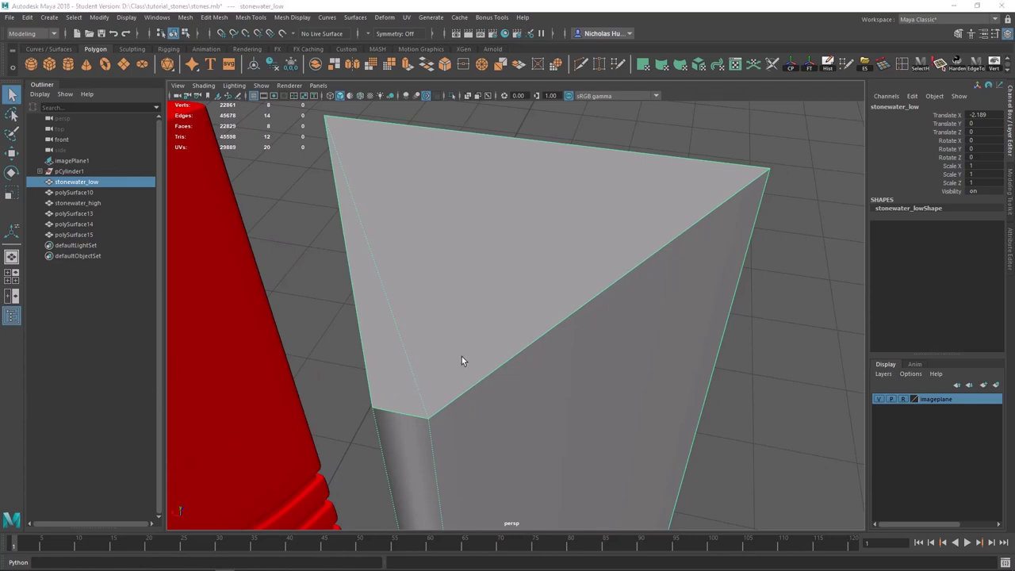
pyautogui.keyDown('alt'); pyautogui.moveTo(462, 356); pyautogui.dragTo(845, 440); pyautogui.keyUp('alt')
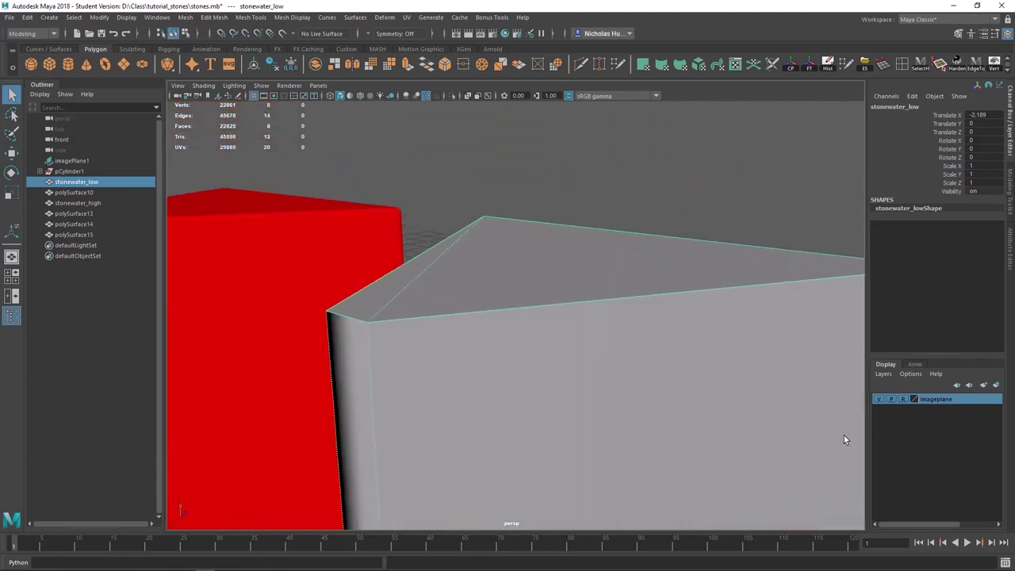
pyautogui.keyDown('alt'); pyautogui.moveTo(395, 313); pyautogui.dragTo(485, 321); pyautogui.keyUp('alt')
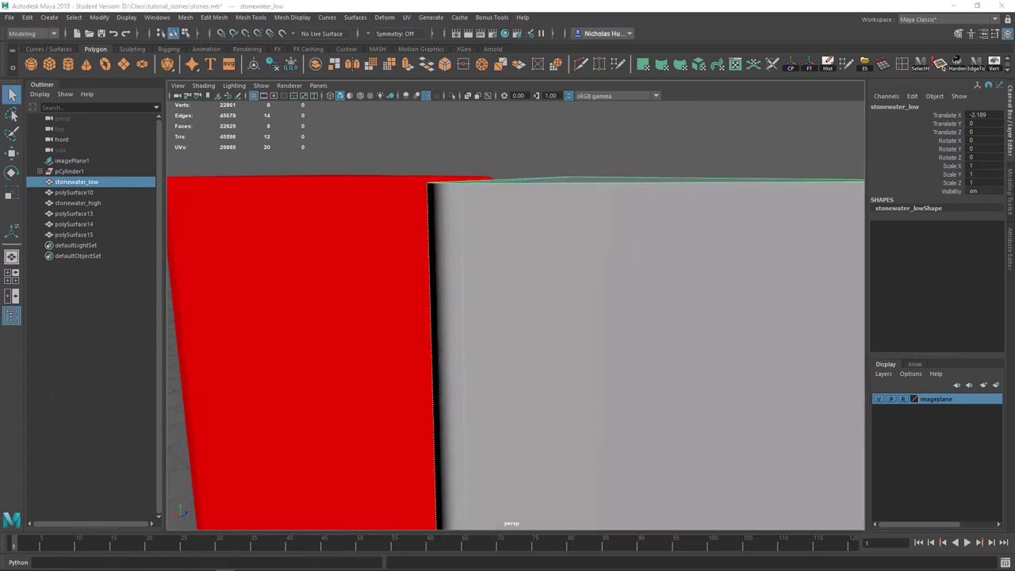
pyautogui.keyDown('alt'); pyautogui.moveTo(486, 379); pyautogui.dragTo(476, 328); pyautogui.keyUp('alt')
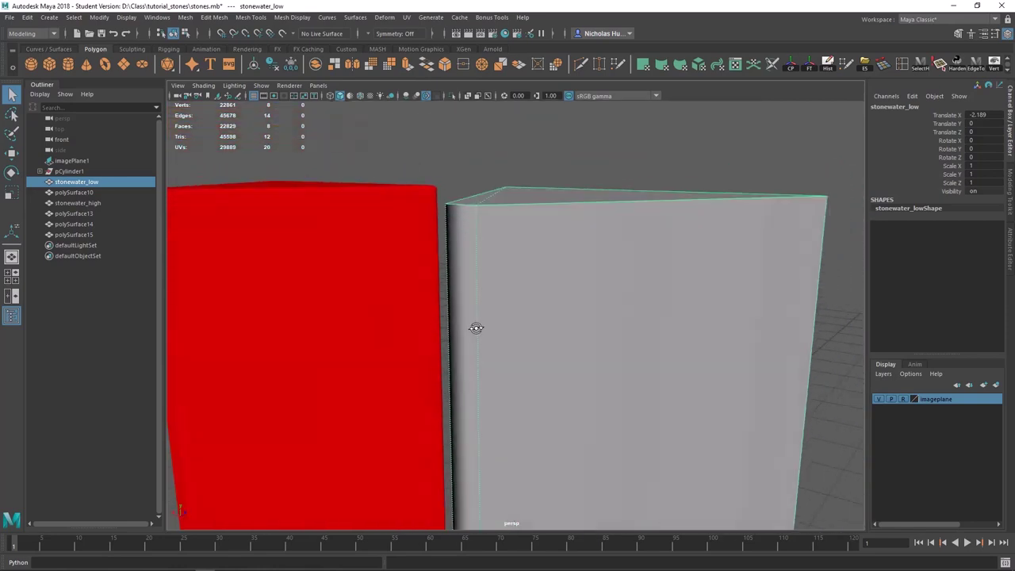
pyautogui.keyDown('alt'); pyautogui.moveTo(476, 328); pyautogui.dragTo(497, 345, button='middle'); pyautogui.keyUp('alt')
pyautogui.keyDown('alt'); pyautogui.moveTo(498, 345); pyautogui.dragTo(682, 412, button='right'); pyautogui.keyUp('alt')
pyautogui.keyDown('alt'); pyautogui.moveTo(682, 412); pyautogui.dragTo(537, 349); pyautogui.keyUp('alt')
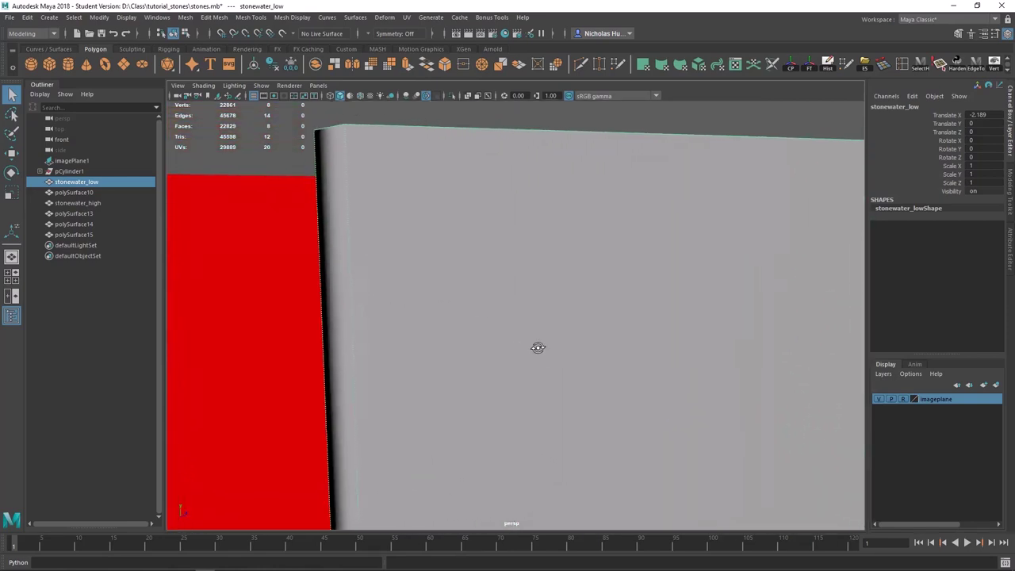
pyautogui.keyDown('alt'); pyautogui.moveTo(537, 349); pyautogui.dragTo(516, 360, button='middle'); pyautogui.keyUp('alt')
pyautogui.keyDown('alt'); pyautogui.moveTo(516, 360); pyautogui.dragTo(439, 300); pyautogui.keyUp('alt')
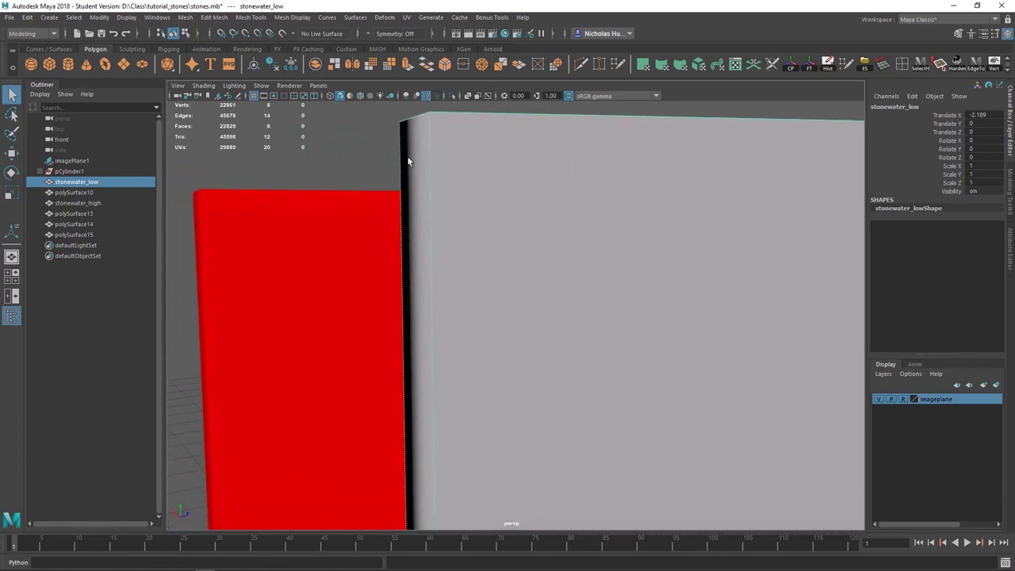
# Examine the shading along the grey stone's vertical sides beside the red high-poly stone, up to its sharp top corner
pyautogui.keyDown('alt'); pyautogui.moveTo(456, 199); pyautogui.dragTo(607, 278); pyautogui.keyUp('alt')
pyautogui.keyDown('alt'); pyautogui.moveTo(608, 278); pyautogui.dragTo(519, 330, button='right'); pyautogui.keyUp('alt')
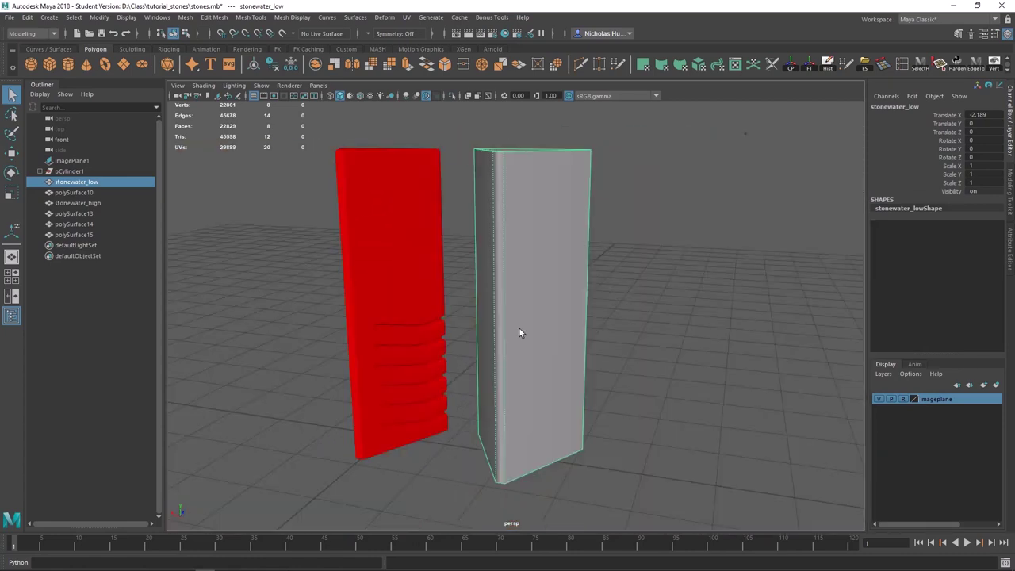
pyautogui.keyDown('alt'); pyautogui.moveTo(520, 330); pyautogui.dragTo(513, 264); pyautogui.keyUp('alt')
pyautogui.keyDown('alt'); pyautogui.moveTo(513, 265); pyautogui.dragTo(623, 368, button='right'); pyautogui.keyUp('alt')
pyautogui.keyDown('alt'); pyautogui.moveTo(447, 227); pyautogui.dragTo(644, 387, button='right'); pyautogui.keyUp('alt')
pyautogui.keyDown('alt'); pyautogui.moveTo(644, 387); pyautogui.dragTo(541, 388); pyautogui.keyUp('alt')
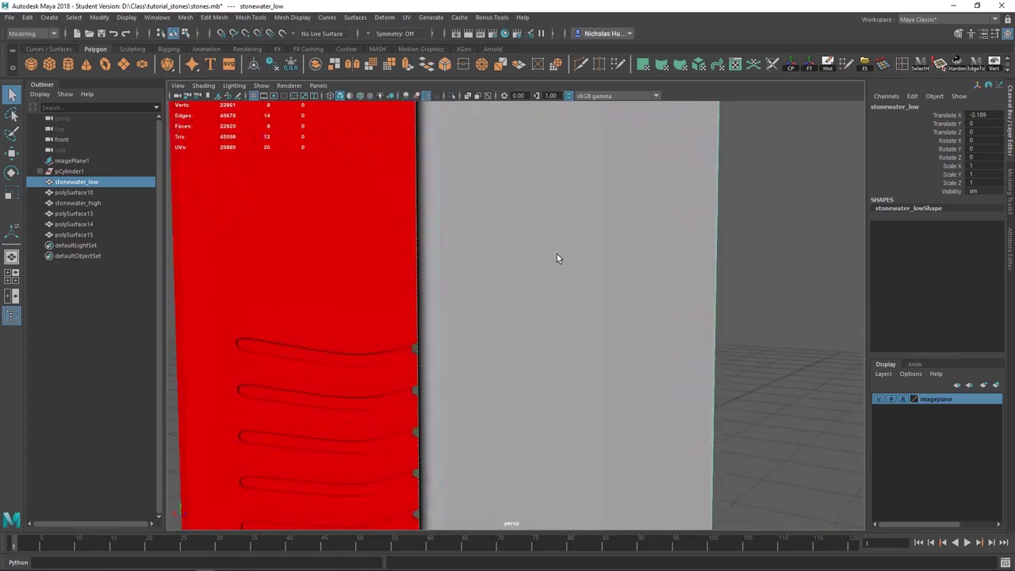
pyautogui.keyDown('alt'); pyautogui.moveTo(557, 253); pyautogui.dragTo(494, 377, button='middle'); pyautogui.keyUp('alt')
pyautogui.keyDown('alt'); pyautogui.moveTo(529, 242); pyautogui.dragTo(482, 373, button='middle'); pyautogui.keyUp('alt')
pyautogui.keyDown('alt'); pyautogui.moveTo(482, 378); pyautogui.dragTo(554, 306); pyautogui.keyUp('alt')
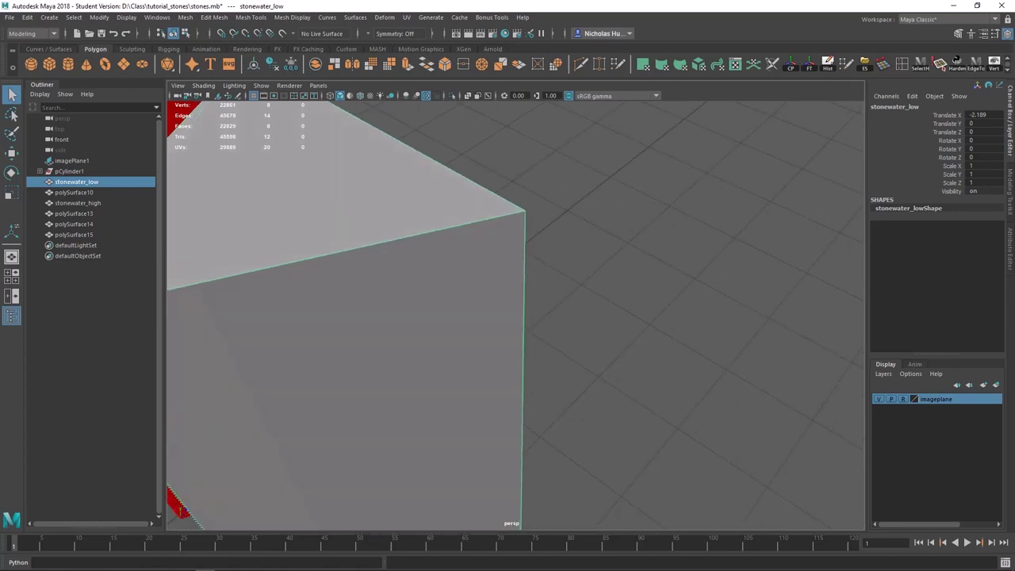
# Bevel the three edges meeting at the grey stone's sharp top corner with a fraction of 0.05 and inspect the bevelled edge
pyautogui.keyDown('alt'); pyautogui.moveTo(459, 326); pyautogui.dragTo(425, 296); pyautogui.keyUp('alt')
pyautogui.moveTo(439, 264); pyautogui.dragTo(439, 236, button='right')
pyautogui.keyDown('shift'); pyautogui.moveTo(535, 297); pyautogui.dragTo(587, 300, button='right'); pyautogui.keyUp('shift')
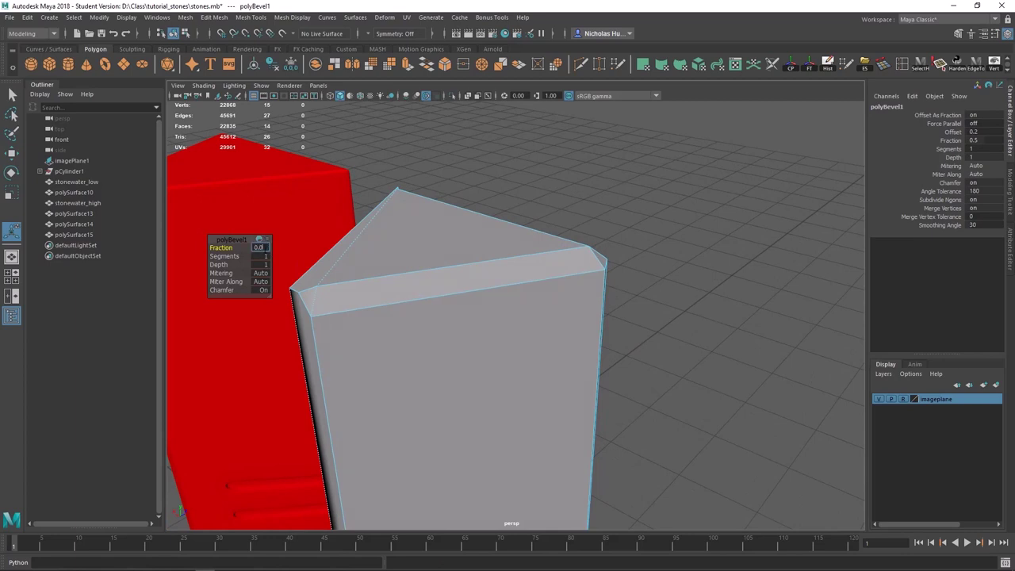
pyautogui.press('Return')
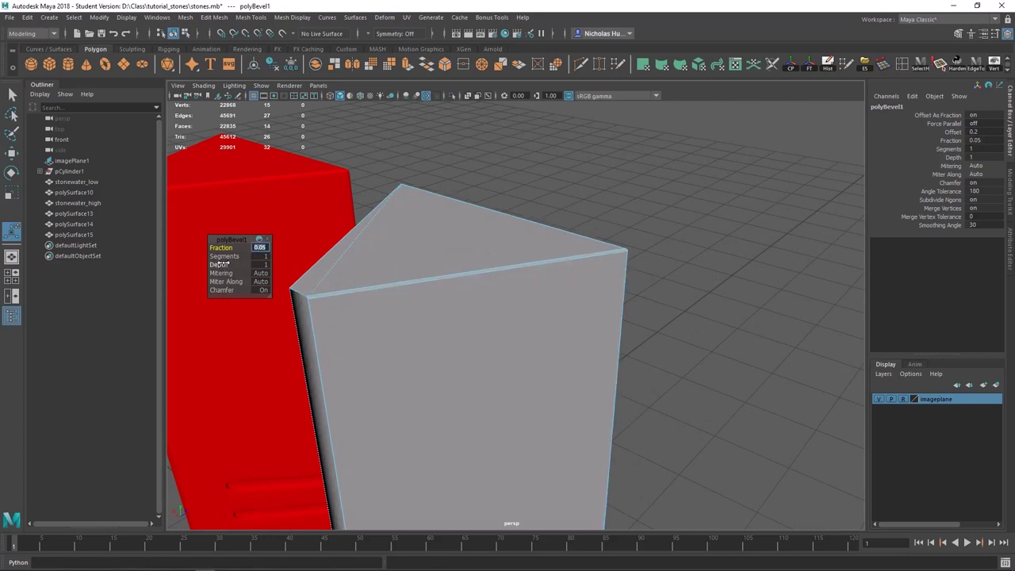
pyautogui.click(530, 192)
pyautogui.press('q')
pyautogui.moveTo(571, 262); pyautogui.dragTo(614, 247, button='right')
pyautogui.click(681, 228)
pyautogui.keyDown('alt'); pyautogui.moveTo(684, 226); pyautogui.dragTo(675, 230); pyautogui.keyUp('alt')
pyautogui.scroll(5, 653, 242)
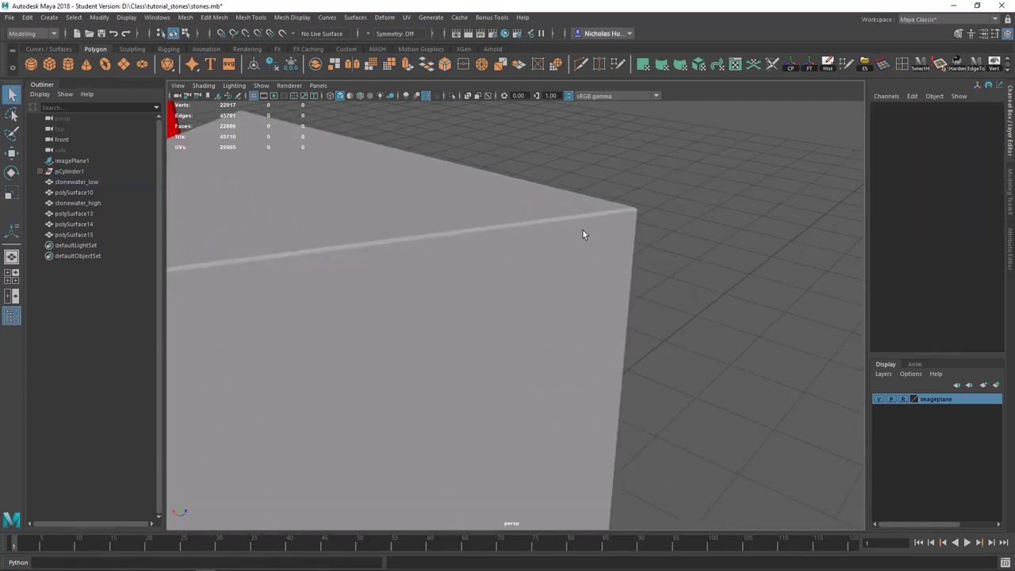
pyautogui.keyDown('alt'); pyautogui.moveTo(593, 212); pyautogui.dragTo(671, 205); pyautogui.keyUp('alt')
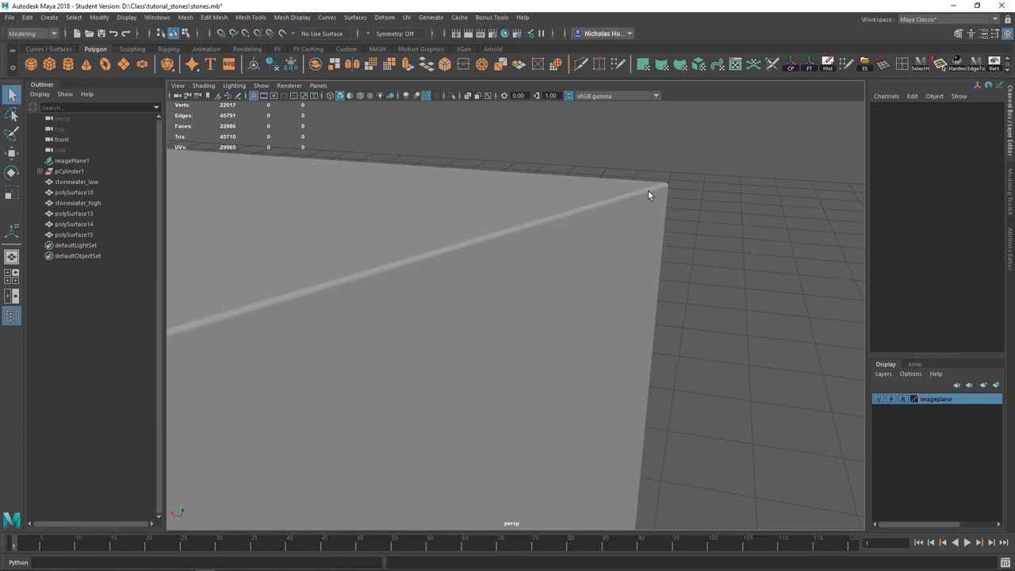
pyautogui.click(648, 191)
pyautogui.keyDown('alt'); pyautogui.moveTo(569, 204); pyautogui.dragTo(463, 277); pyautogui.keyUp('alt')
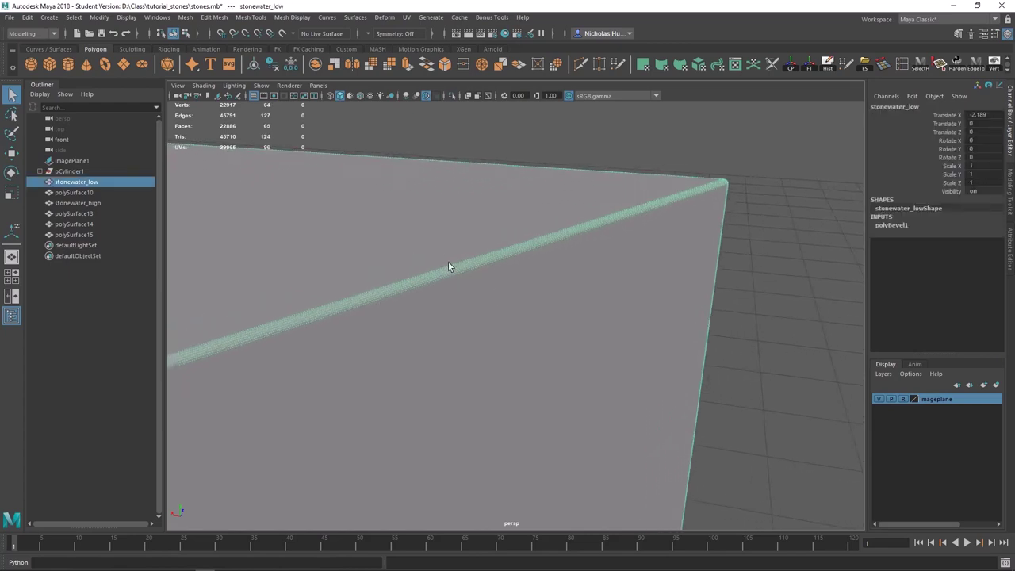
# Undo the bevel on stonewater_low, then return to object mode with nothing selected
pyautogui.scroll(-5, 576, 312)
pyautogui.hotkey('ctrl', 'z')
pyautogui.hotkey('ctrl', 'z')
pyautogui.hotkey('ctrl', 'z')
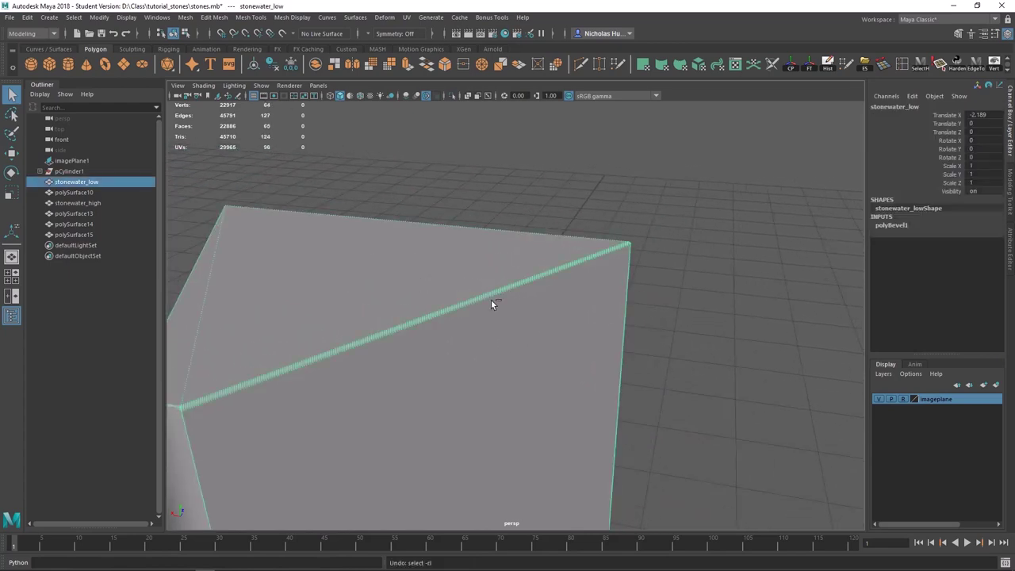
pyautogui.click(488, 299)
pyautogui.hotkey('ctrl', 'b')
pyautogui.hotkey('ctrl', 'z')
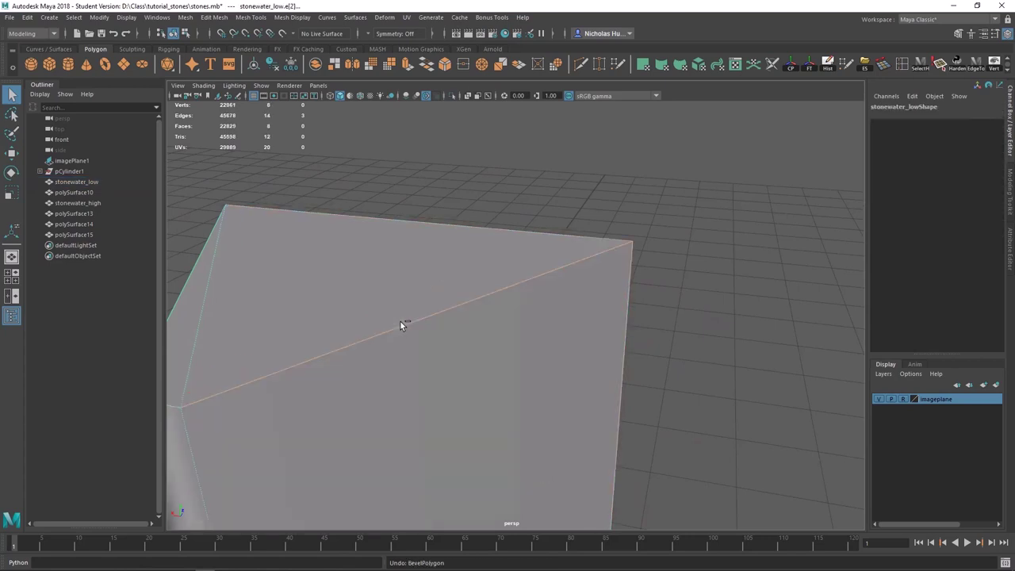
pyautogui.keyDown('alt'); pyautogui.moveTo(445, 347); pyautogui.dragTo(256, 199); pyautogui.keyUp('alt')
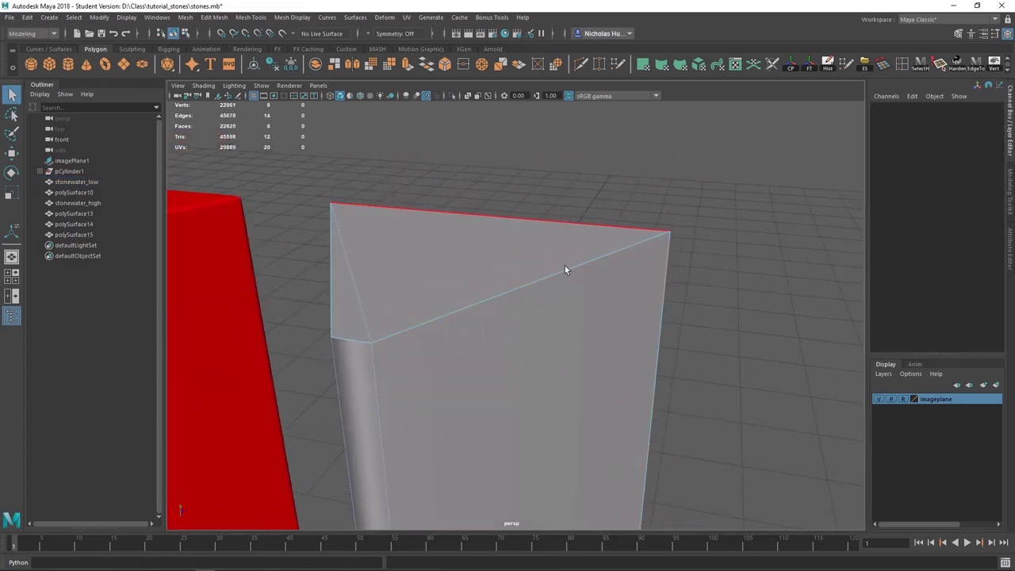
pyautogui.moveTo(487, 269); pyautogui.dragTo(545, 255, button='right')
pyautogui.click(634, 182)
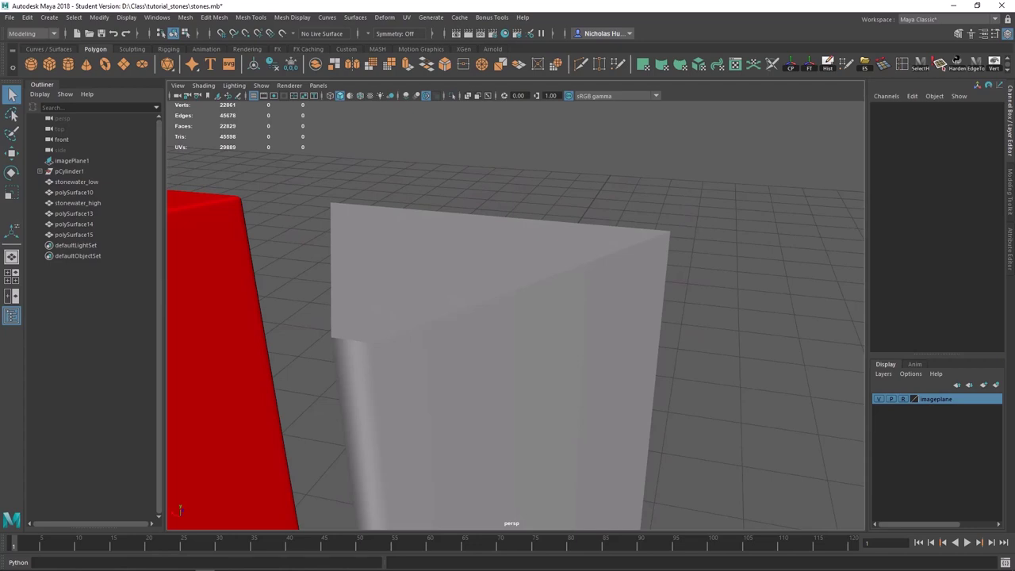
# Select all edges of the stonewater_low mesh and soften them
pyautogui.scroll(-5, 434, 352)
pyautogui.keyDown('alt'); pyautogui.moveTo(435, 353); pyautogui.dragTo(507, 256); pyautogui.keyUp('alt')
pyautogui.scroll(-3, 507, 256)
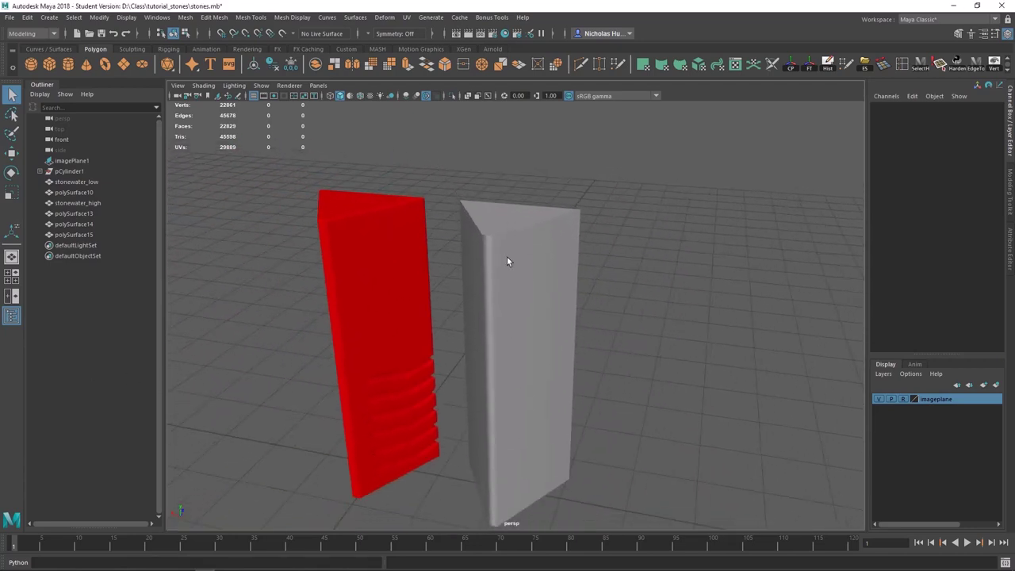
pyautogui.click(507, 256)
pyautogui.moveTo(518, 268); pyautogui.dragTo(517, 230, button='right')
pyautogui.click(641, 188)
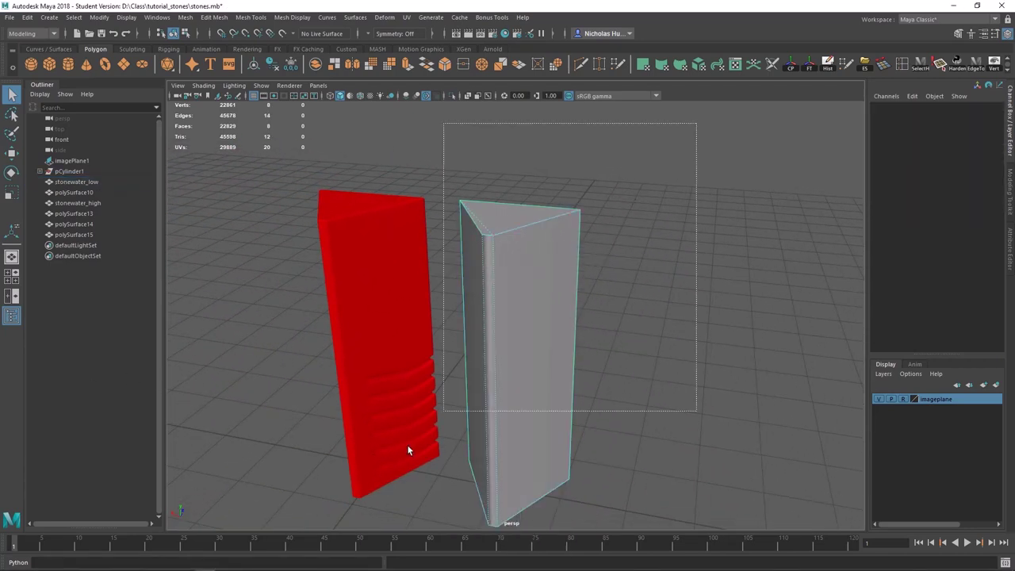
pyautogui.moveTo(409, 450); pyautogui.dragTo(286, 533)
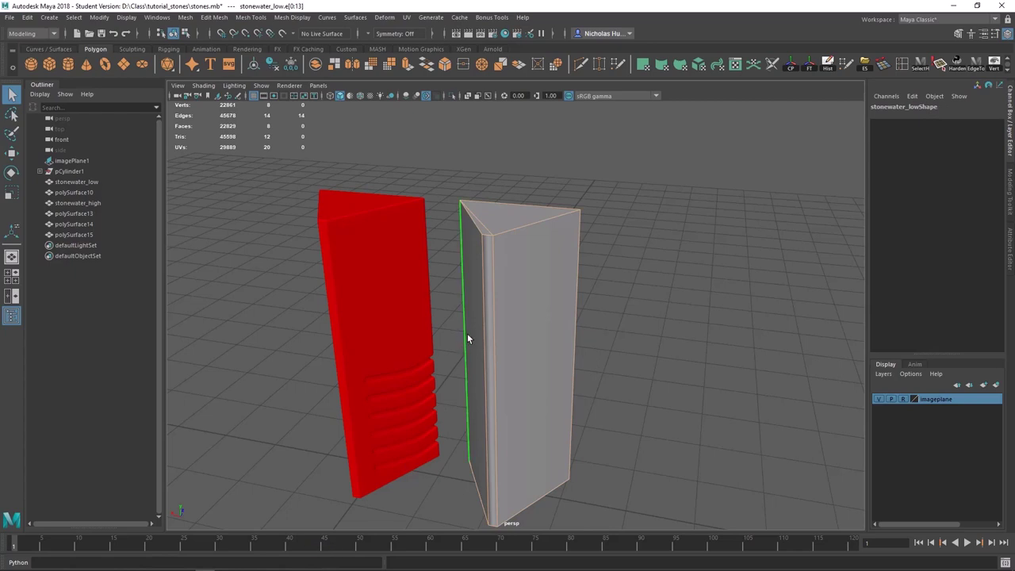
pyautogui.moveTo(518, 289)
pyautogui.keyDown('shift'); pyautogui.mouseDown(button='right')
pyautogui.moveTo(573, 302)
pyautogui.moveTo(614, 286)
pyautogui.mouseUp(button='right'); pyautogui.keyUp('shift')
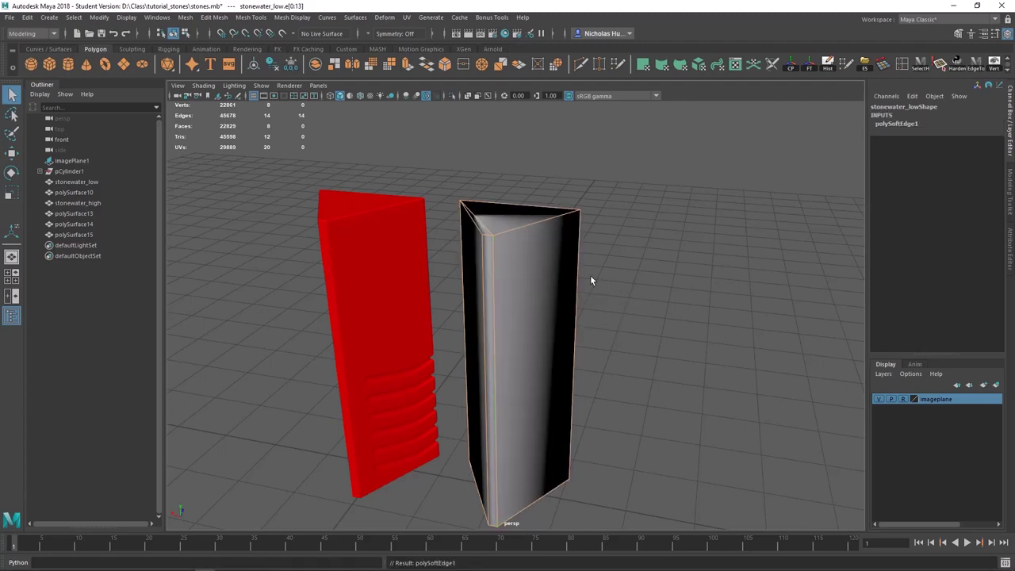
# Examine the softened shading across the grey stone's top cap and sides from several angles
pyautogui.keyDown('alt'); pyautogui.moveTo(567, 266); pyautogui.dragTo(878, 491); pyautogui.keyUp('alt')
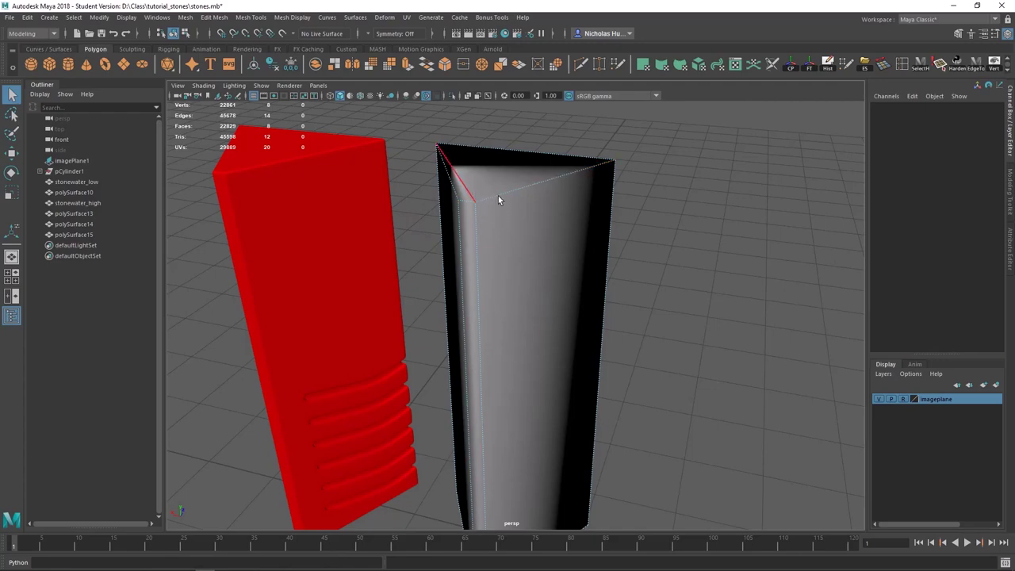
pyautogui.keyDown('alt'); pyautogui.moveTo(498, 200); pyautogui.dragTo(475, 242); pyautogui.keyUp('alt')
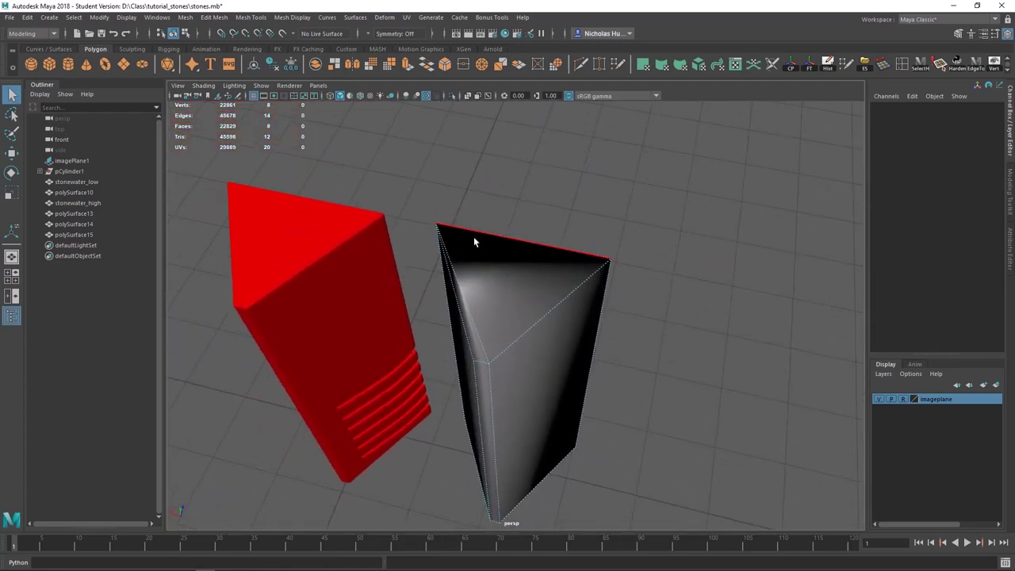
pyautogui.keyDown('alt'); pyautogui.moveTo(594, 349); pyautogui.dragTo(418, 296); pyautogui.keyUp('alt')
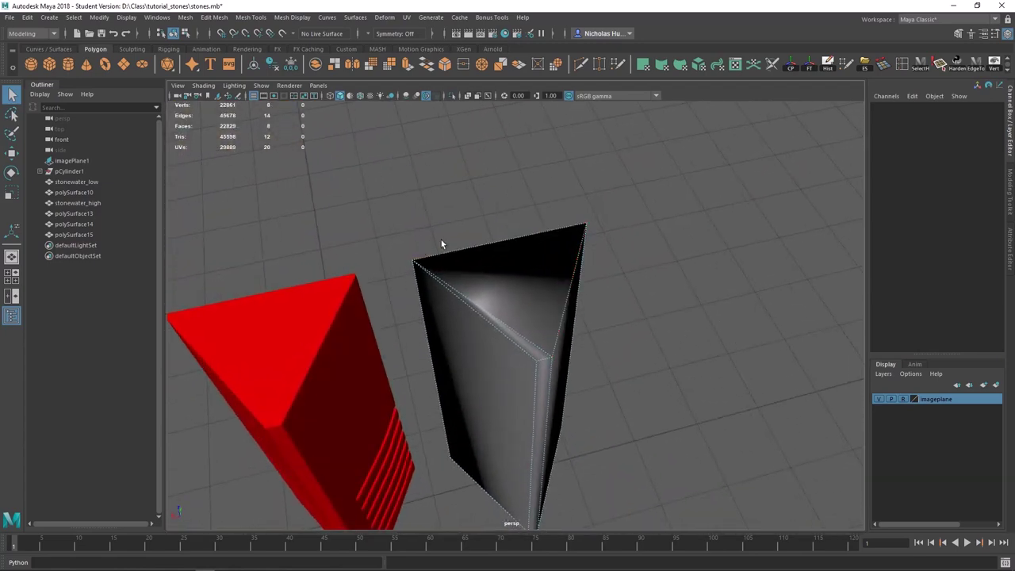
pyautogui.keyDown('alt'); pyautogui.moveTo(536, 367); pyautogui.dragTo(564, 363); pyautogui.keyUp('alt')
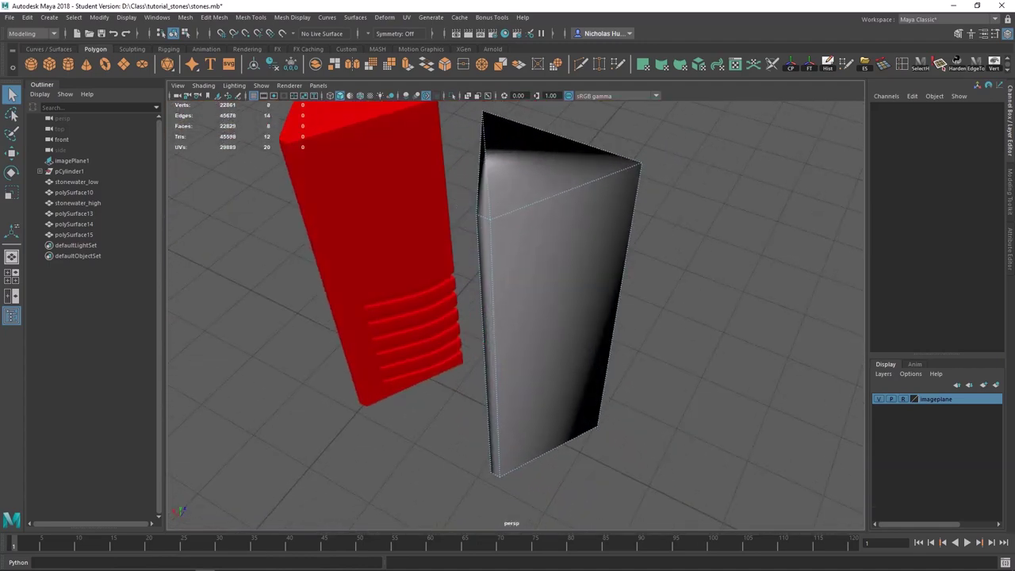
pyautogui.keyDown('alt'); pyautogui.moveTo(329, 368); pyautogui.dragTo(509, 219); pyautogui.keyUp('alt')
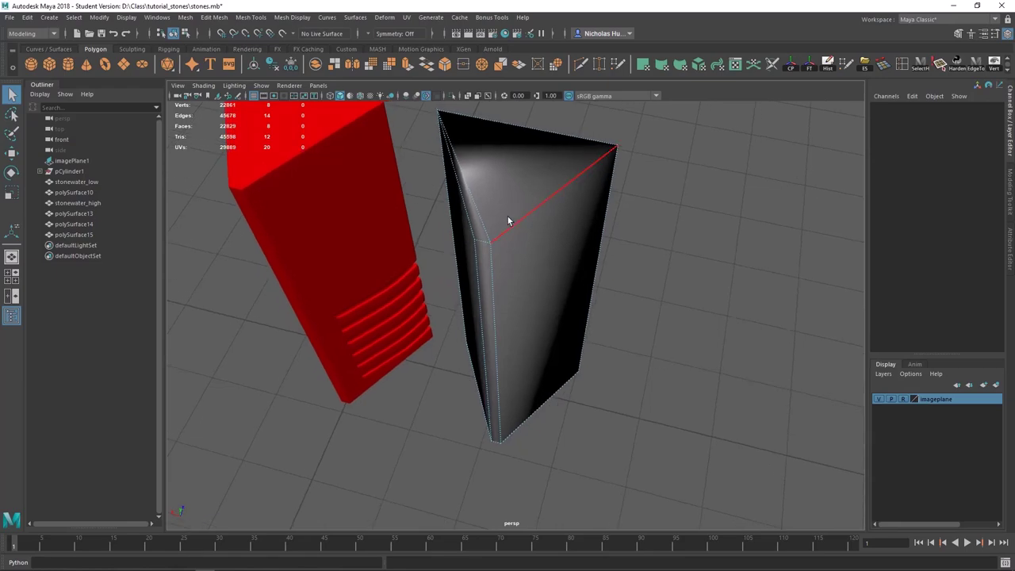
pyautogui.keyDown('alt'); pyautogui.moveTo(601, 182); pyautogui.dragTo(540, 235); pyautogui.keyUp('alt')
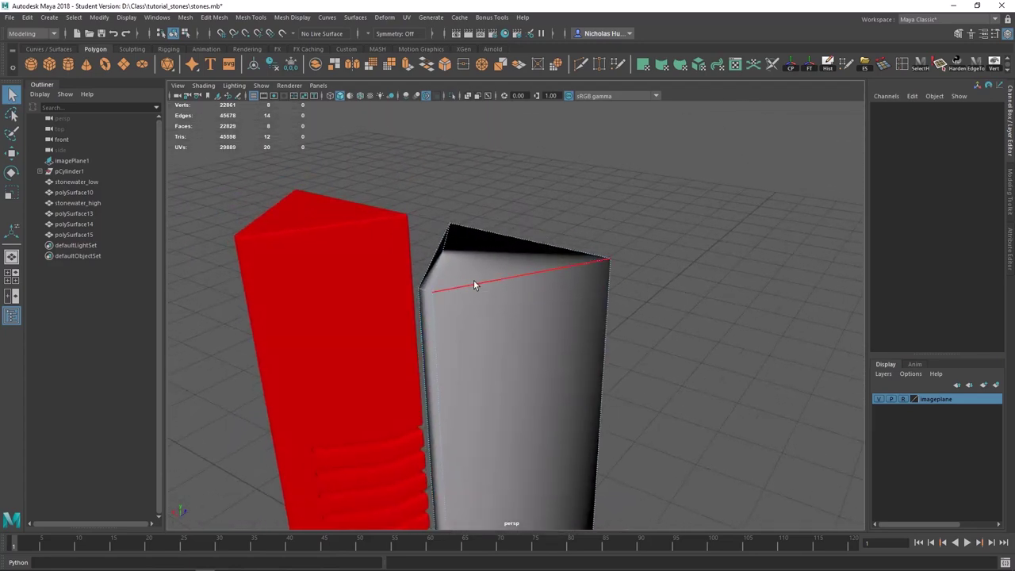
# Select the four edges around the grey stone's top cap and the sharp vertical edges between its side faces
pyautogui.keyDown('alt'); pyautogui.moveTo(423, 260); pyautogui.dragTo(445, 300); pyautogui.keyUp('alt')
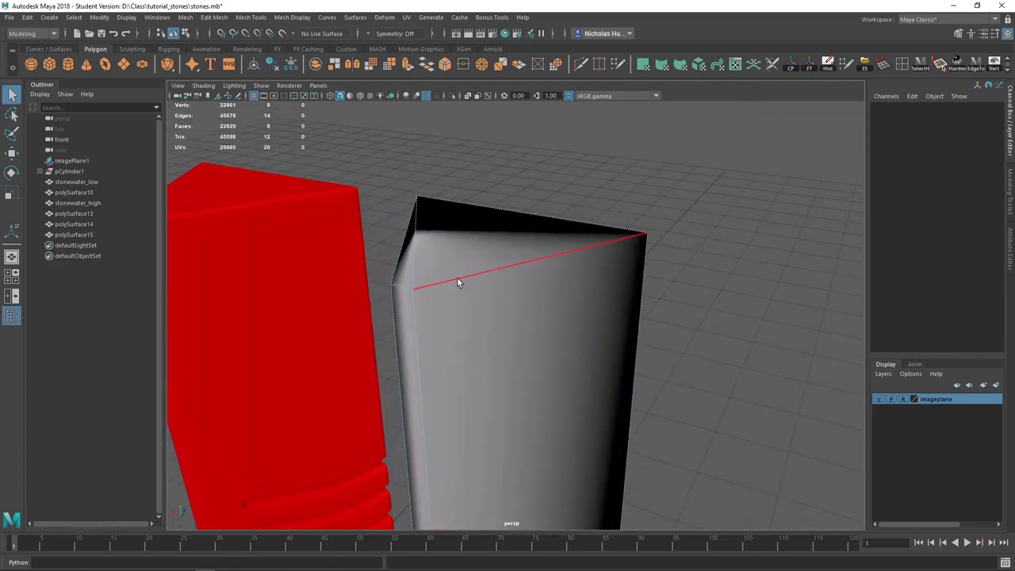
pyautogui.click(457, 277)
pyautogui.keyDown('shift'); pyautogui.click(403, 288); pyautogui.keyUp('shift')
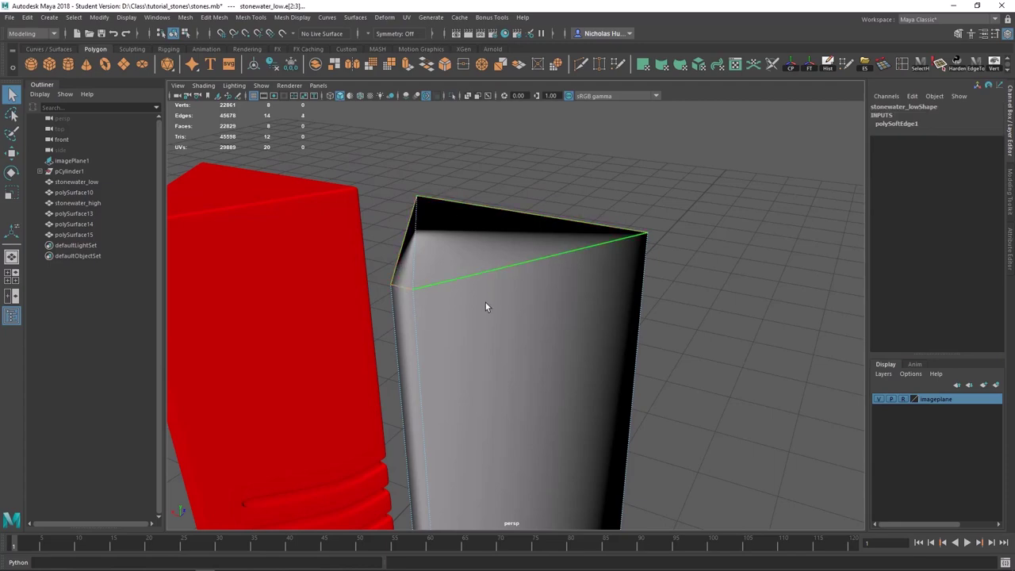
pyautogui.keyDown('alt'); pyautogui.moveTo(486, 308); pyautogui.dragTo(380, 393); pyautogui.keyUp('alt')
pyautogui.keyDown('shift'); pyautogui.click(473, 392); pyautogui.keyUp('shift')
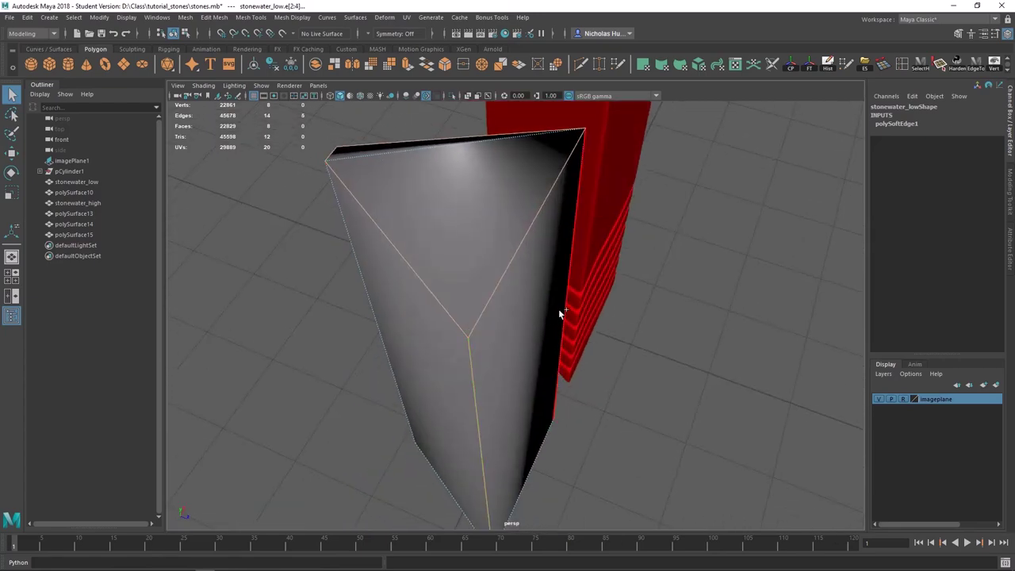
# Add the four edges around the grey stone's bottom cap to the edge selection
pyautogui.keyDown('alt'); pyautogui.moveTo(563, 311); pyautogui.dragTo(511, 391); pyautogui.keyUp('alt')
pyautogui.keyDown('alt'); pyautogui.moveTo(511, 391); pyautogui.dragTo(553, 306, button='middle'); pyautogui.keyUp('alt')
pyautogui.scroll(3, 553, 307)
pyautogui.keyDown('shift'); pyautogui.click(510, 337); pyautogui.keyUp('shift')
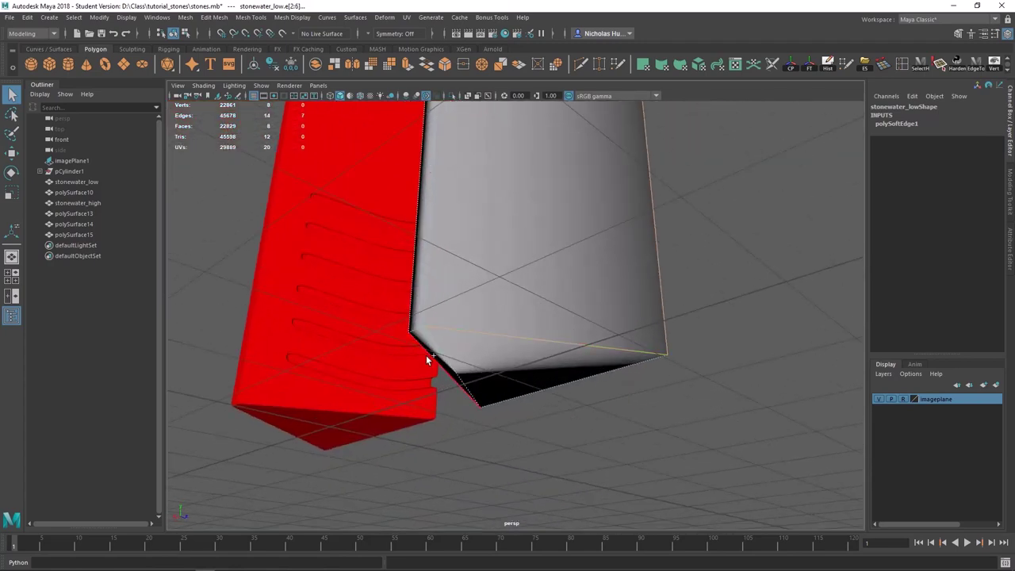
pyautogui.keyDown('shift'); pyautogui.click(426, 357); pyautogui.keyUp('shift')
pyautogui.keyDown('shift'); pyautogui.click(417, 326); pyautogui.keyUp('shift')
pyautogui.keyDown('shift'); pyautogui.click(543, 383); pyautogui.keyUp('shift')
# Harden the selected cap and vertical edges of stonewater_low, then return to object mode
pyautogui.keyDown('alt'); pyautogui.moveTo(542, 384); pyautogui.dragTo(666, 345); pyautogui.keyUp('alt')
pyautogui.keyDown('alt'); pyautogui.moveTo(595, 283); pyautogui.dragTo(306, 338); pyautogui.keyUp('alt')
pyautogui.keyDown('alt'); pyautogui.moveTo(642, 280); pyautogui.dragTo(524, 411); pyautogui.keyUp('alt')
pyautogui.keyDown('alt'); pyautogui.moveTo(512, 246); pyautogui.dragTo(562, 357); pyautogui.keyUp('alt')
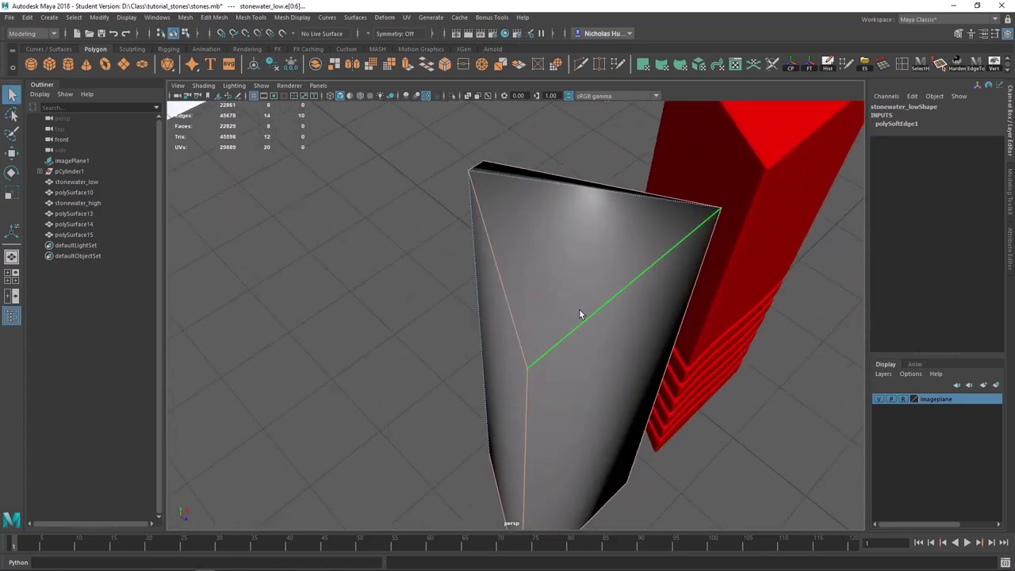
pyautogui.keyDown('shift'); pyautogui.moveTo(569, 255); pyautogui.dragTo(662, 295, button='right'); pyautogui.keyUp('shift')
pyautogui.keyDown('alt'); pyautogui.moveTo(663, 295); pyautogui.dragTo(665, 248); pyautogui.keyUp('alt')
pyautogui.moveTo(665, 248); pyautogui.dragTo(701, 234, button='right')
pyautogui.click(549, 326)
# Compare the shading of stonewater_low's caps, sides and narrow corner face with the red high-poly stone from several angles
pyautogui.keyDown('alt'); pyautogui.moveTo(549, 326); pyautogui.dragTo(507, 332); pyautogui.keyUp('alt')
pyautogui.keyDown('alt'); pyautogui.moveTo(332, 349); pyautogui.dragTo(546, 315); pyautogui.keyUp('alt')
pyautogui.click(598, 248)
pyautogui.scroll(1, 545, 315)
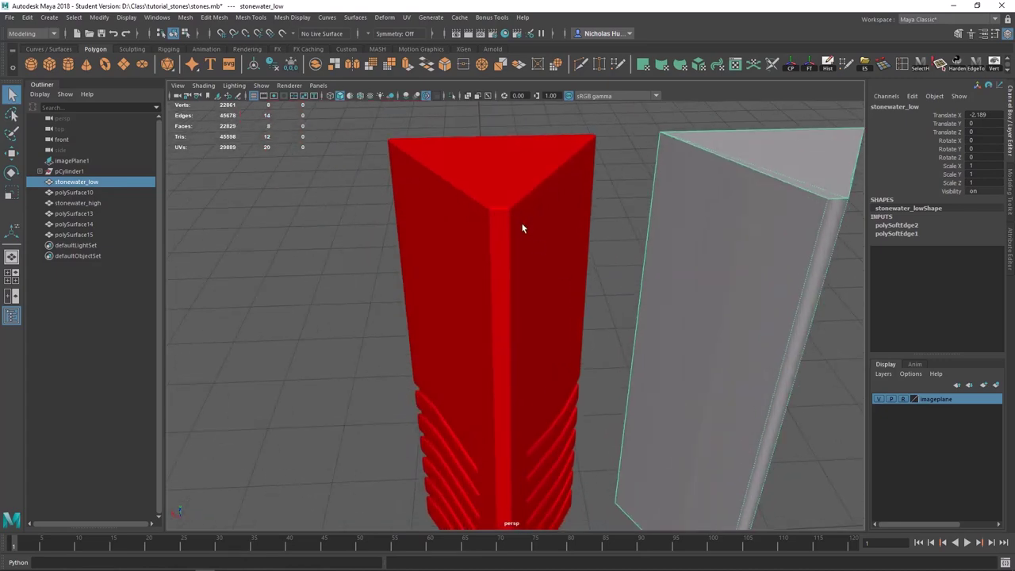
pyautogui.keyDown('alt'); pyautogui.moveTo(494, 218); pyautogui.dragTo(621, 306); pyautogui.keyUp('alt')
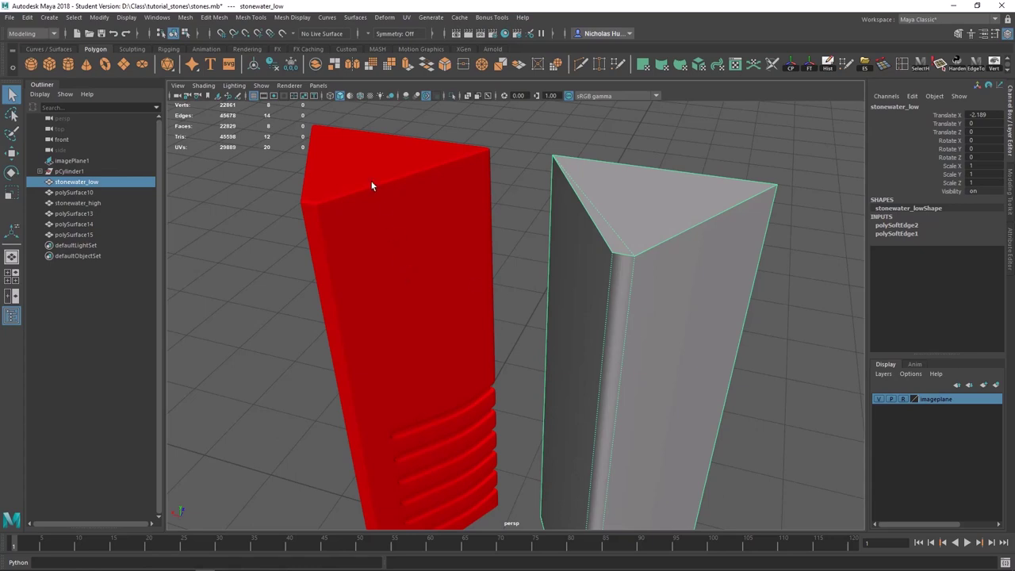
pyautogui.keyDown('alt'); pyautogui.moveTo(403, 235); pyautogui.dragTo(546, 337); pyautogui.keyUp('alt')
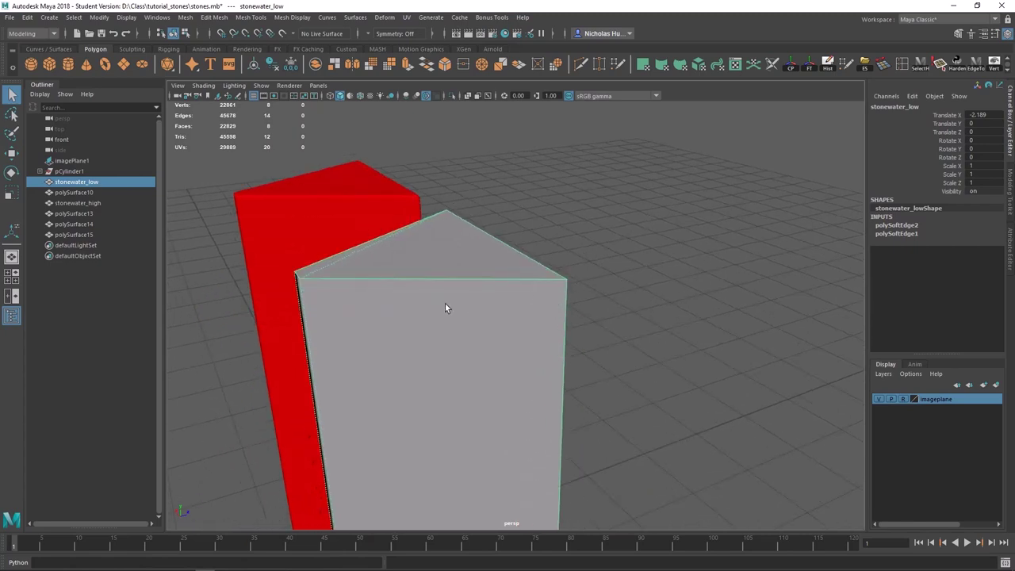
pyautogui.keyDown('alt'); pyautogui.moveTo(445, 308); pyautogui.dragTo(467, 339); pyautogui.keyUp('alt')
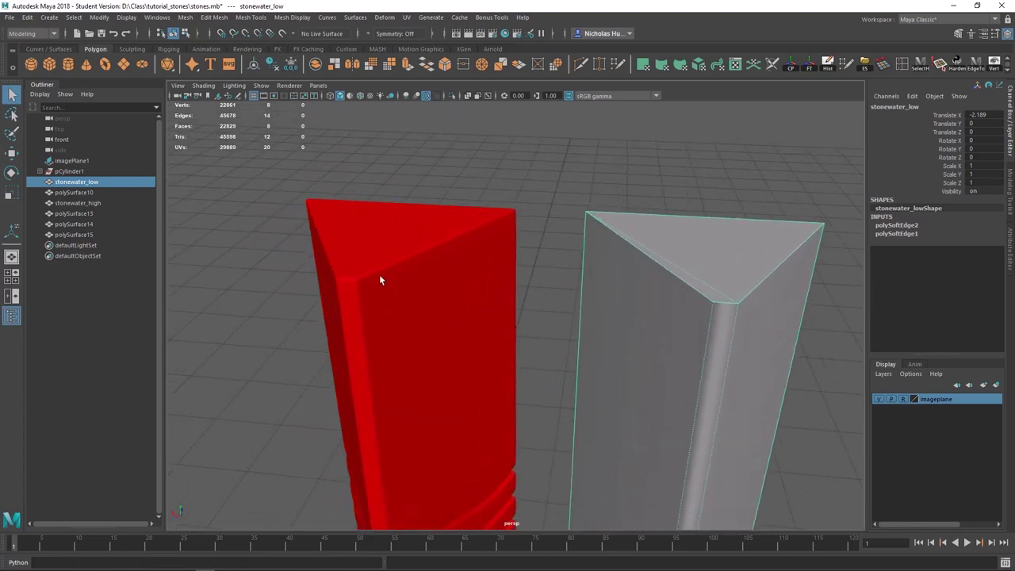
pyautogui.moveTo(371, 279)
pyautogui.keyDown('alt'); pyautogui.mouseDown()
pyautogui.moveTo(426, 301)
pyautogui.moveTo(354, 288)
pyautogui.mouseUp(); pyautogui.keyUp('alt')
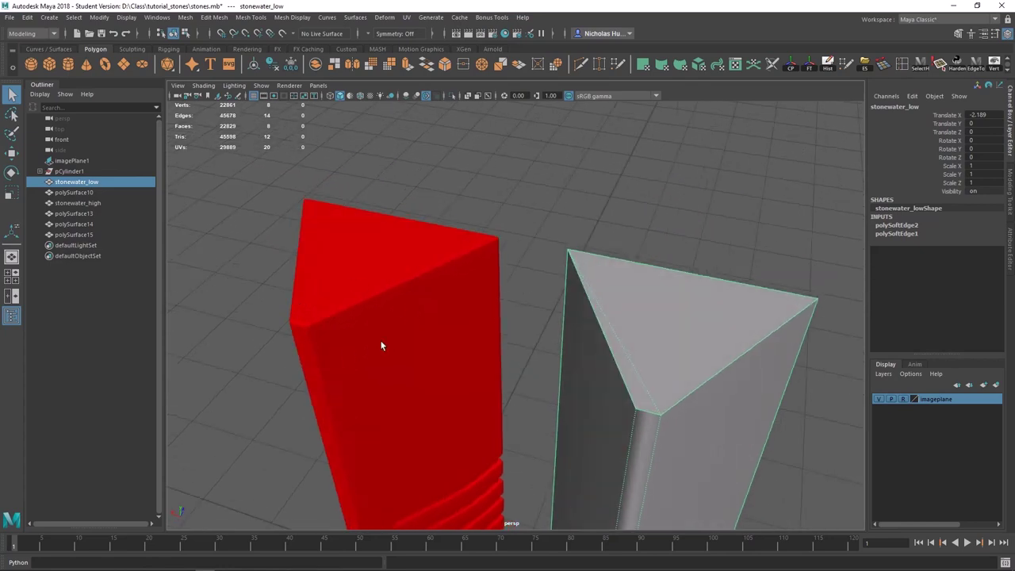
pyautogui.keyDown('alt'); pyautogui.moveTo(442, 346); pyautogui.dragTo(645, 229); pyautogui.keyUp('alt')
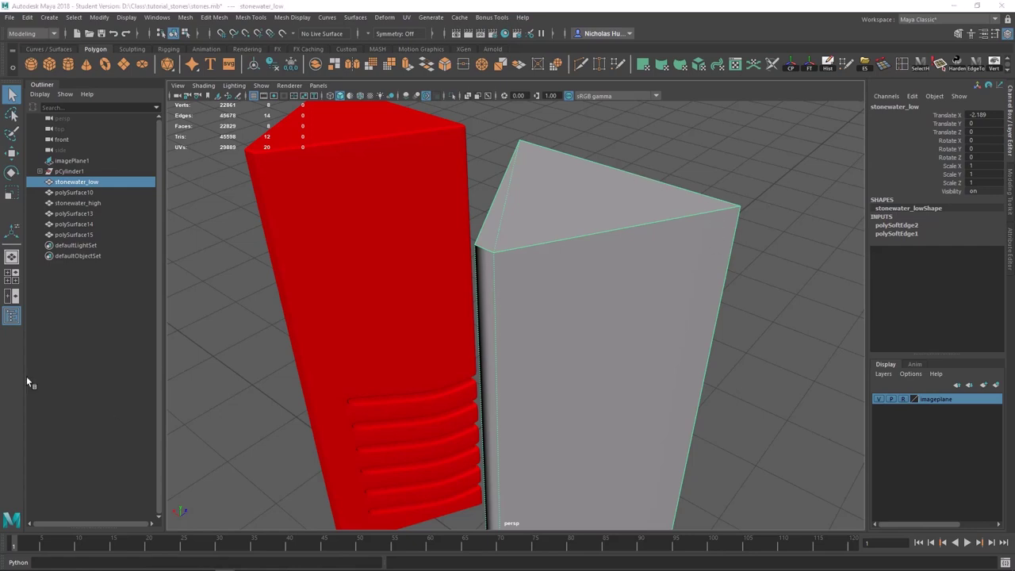
pyautogui.keyDown('alt'); pyautogui.moveTo(656, 346); pyautogui.dragTo(332, 319); pyautogui.keyUp('alt')
pyautogui.keyDown('alt'); pyautogui.moveTo(331, 319); pyautogui.dragTo(437, 365, button='middle'); pyautogui.keyUp('alt')
pyautogui.keyDown('alt'); pyautogui.moveTo(437, 364); pyautogui.dragTo(614, 433, button='right'); pyautogui.keyUp('alt')
pyautogui.keyDown('alt'); pyautogui.moveTo(614, 433); pyautogui.dragTo(524, 365); pyautogui.keyUp('alt')
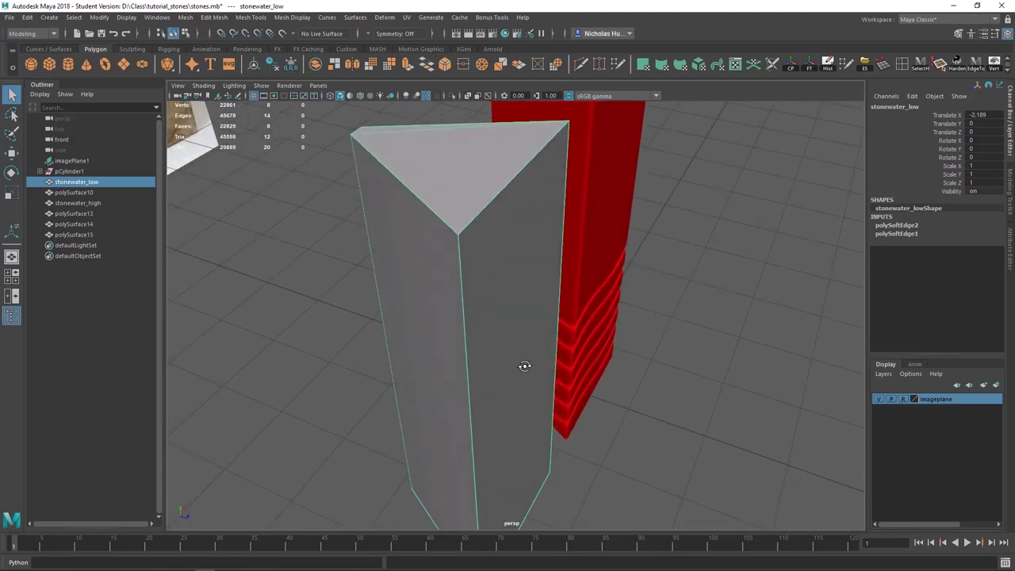
pyautogui.keyDown('alt'); pyautogui.moveTo(461, 303); pyautogui.dragTo(475, 355, button='middle'); pyautogui.keyUp('alt')
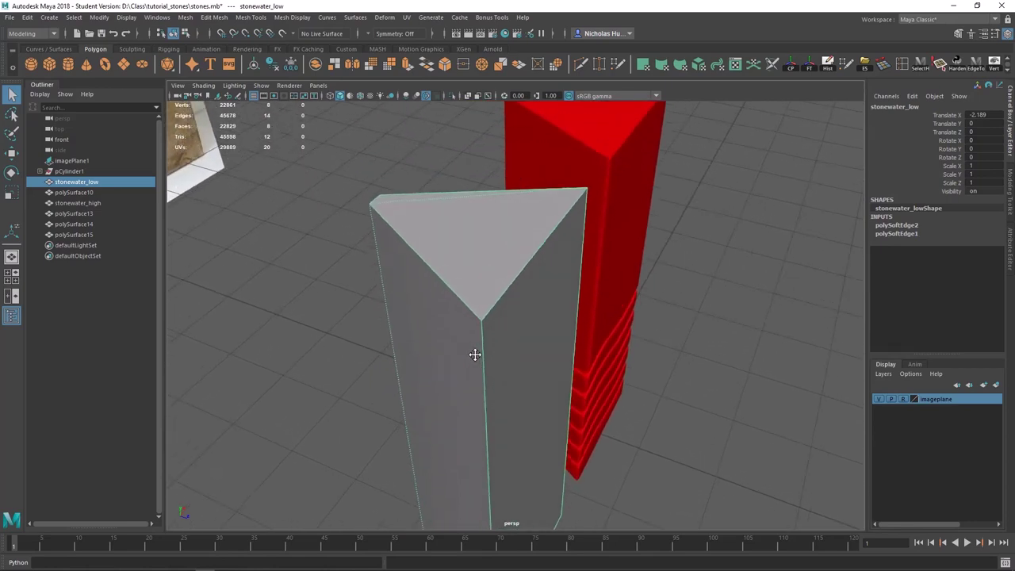
pyautogui.keyDown('alt'); pyautogui.moveTo(474, 354); pyautogui.dragTo(529, 306); pyautogui.keyUp('alt')
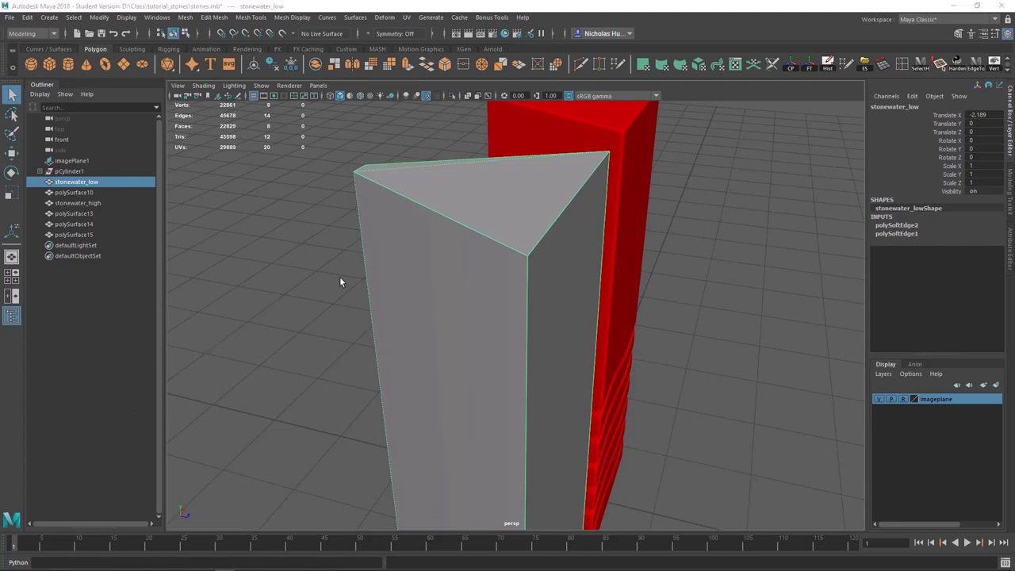
# Open the UV Editor for stonewater_low and place it beside the stones so both views can be seen
pyautogui.click(407, 18)
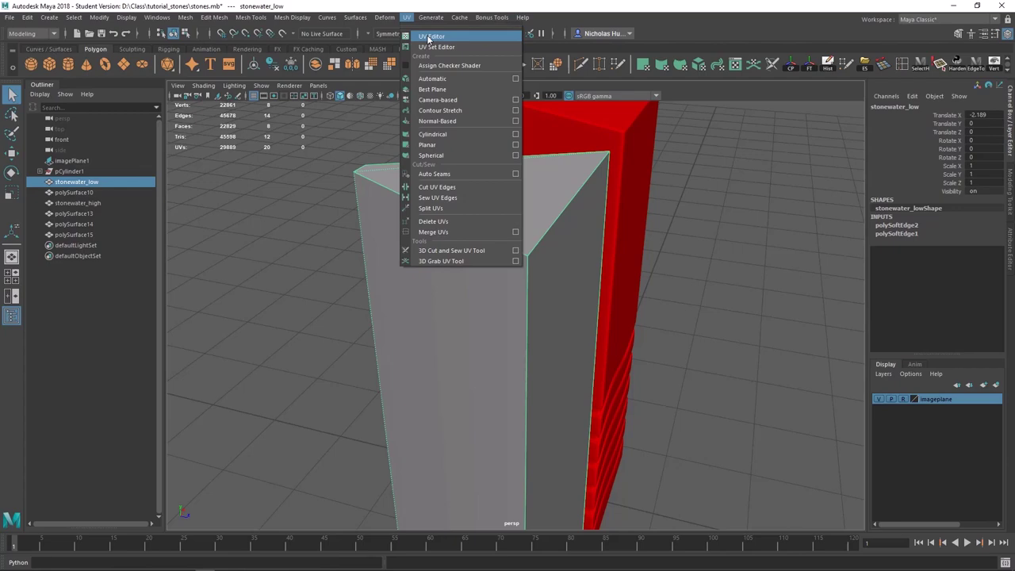
pyautogui.click(428, 37)
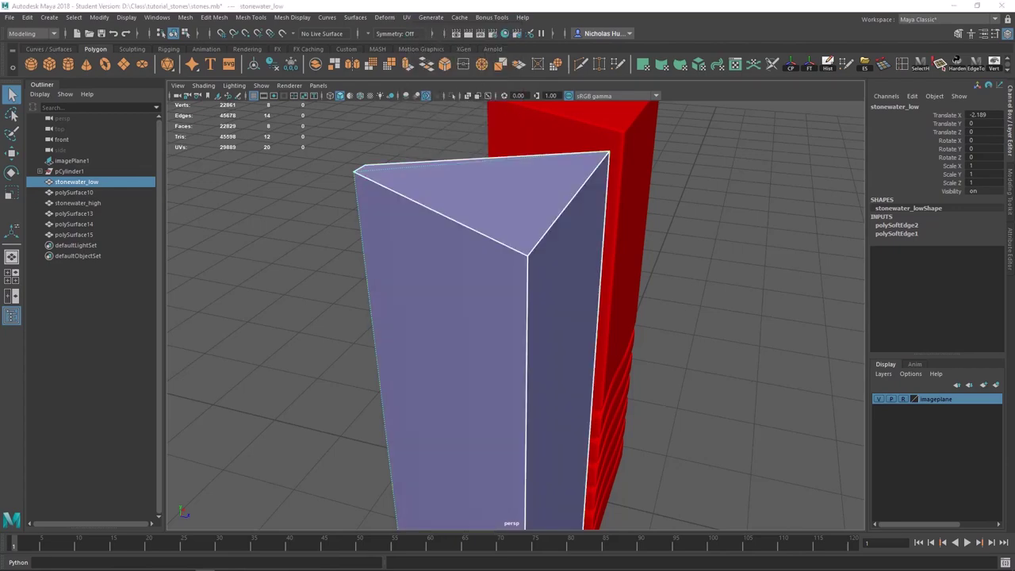
pyautogui.moveTo(1014, 135); pyautogui.dragTo(555, 118)
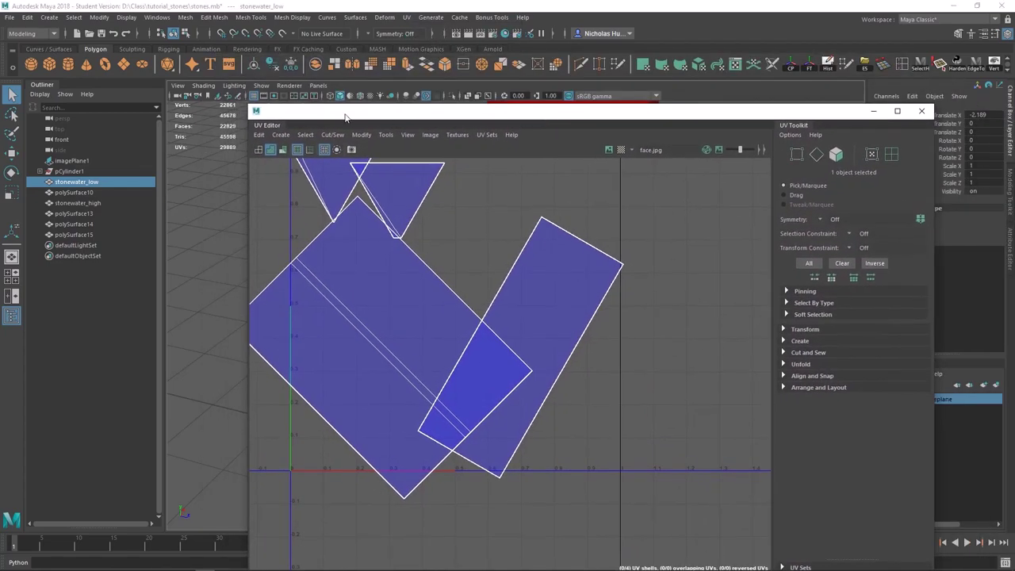
pyautogui.moveTo(253, 109); pyautogui.dragTo(503, 182)
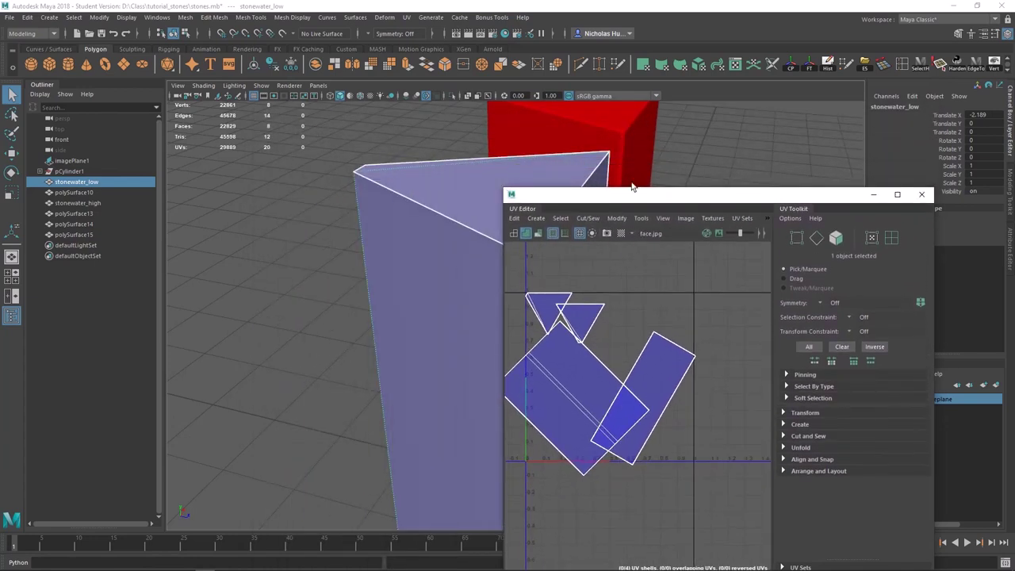
pyautogui.moveTo(647, 190); pyautogui.dragTo(742, 126)
pyautogui.scroll(-3, 690, 302)
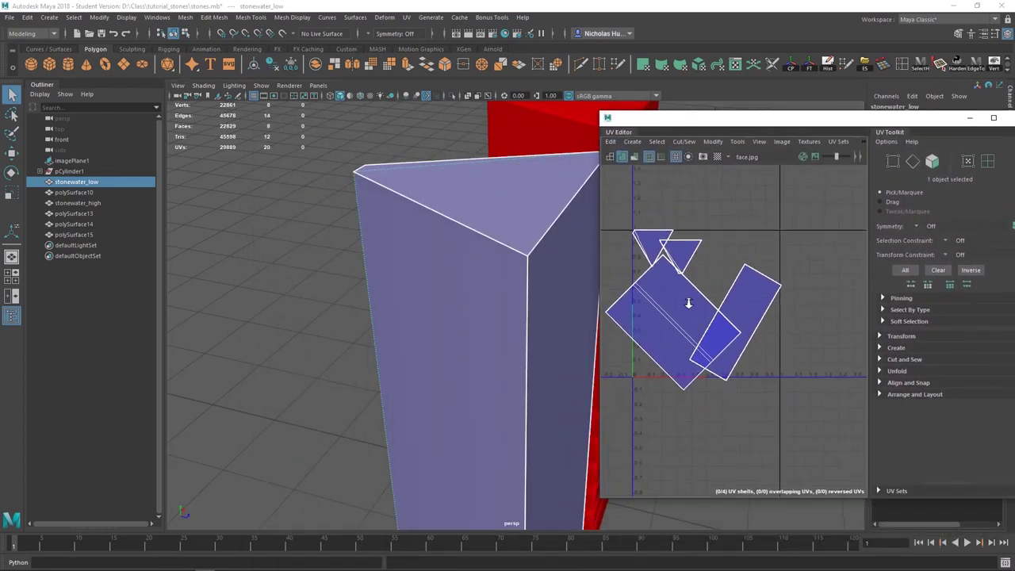
pyautogui.keyDown('alt'); pyautogui.moveTo(684, 296); pyautogui.dragTo(717, 283); pyautogui.keyUp('alt')
pyautogui.scroll(2, 717, 283)
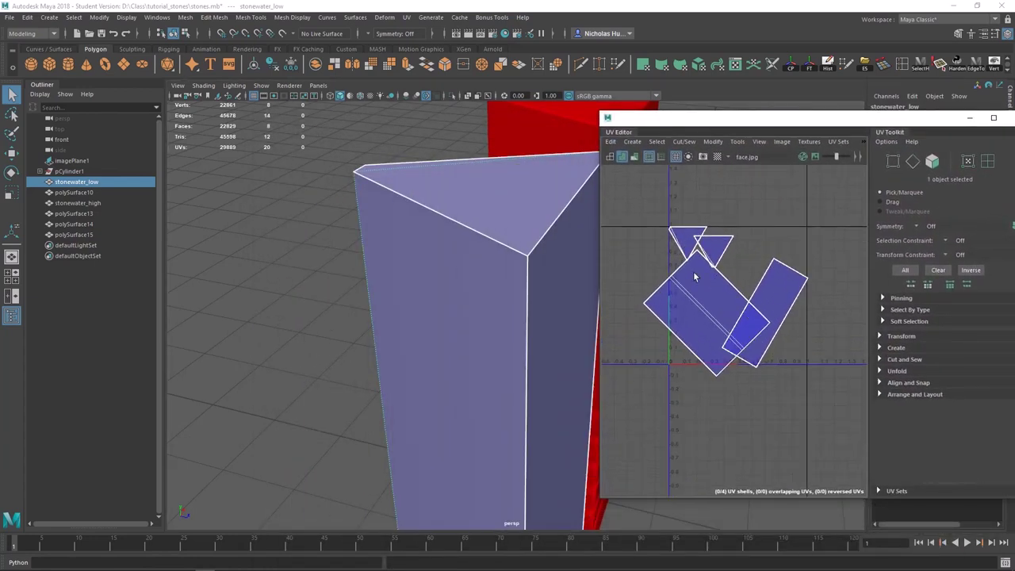
pyautogui.moveTo(689, 128); pyautogui.dragTo(708, 126)
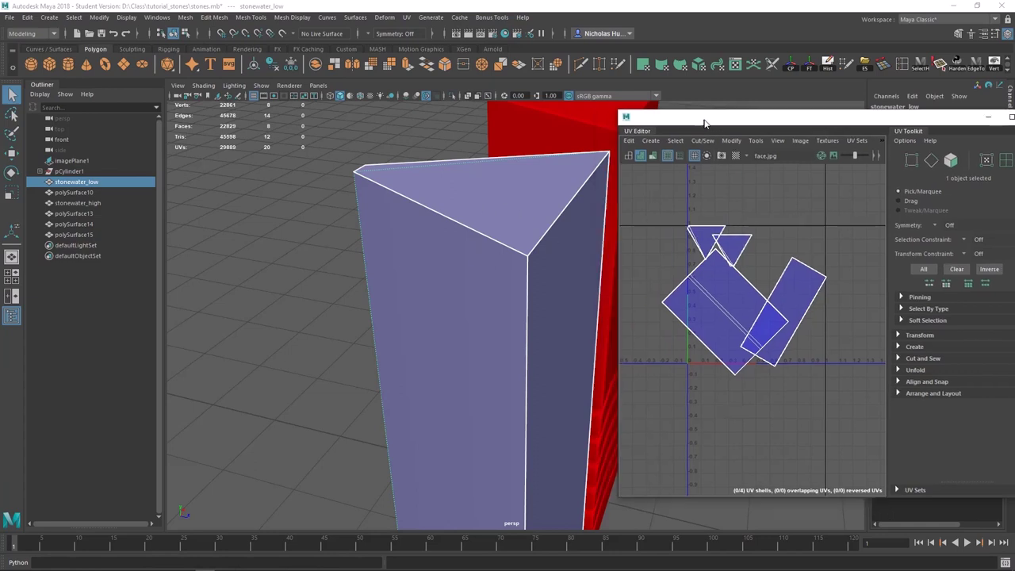
# Apply a camera-based UV projection to stonewater_low from an angle showing its top cap and broad front face
pyautogui.scroll(-2, 406, 254)
pyautogui.moveTo(464, 268); pyautogui.dragTo(502, 255, button='right')
pyautogui.keyDown('alt'); pyautogui.moveTo(489, 268); pyautogui.dragTo(310, 306); pyautogui.keyUp('alt')
pyautogui.scroll(-3, 310, 306)
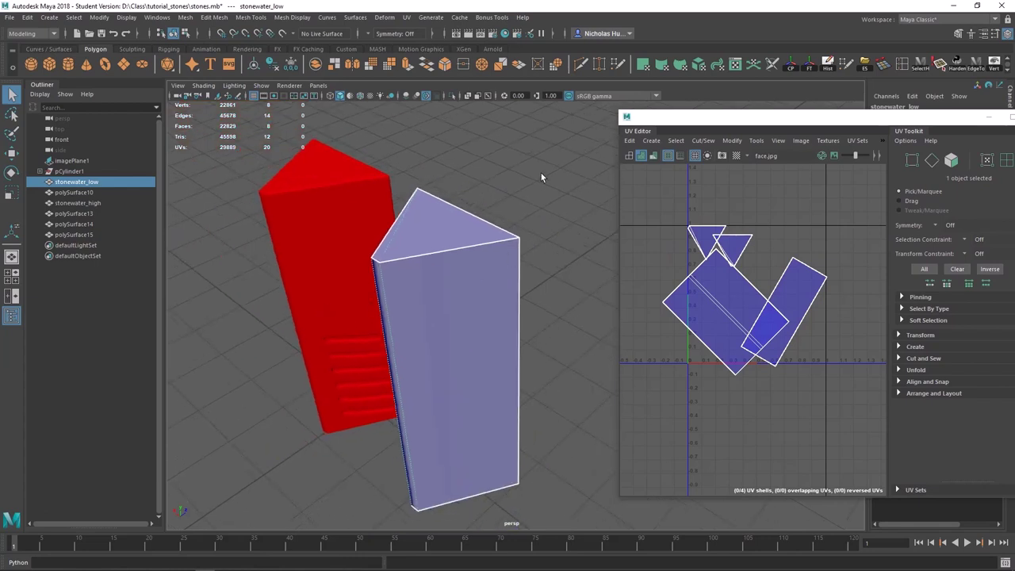
pyautogui.click(541, 173)
pyautogui.click(439, 297)
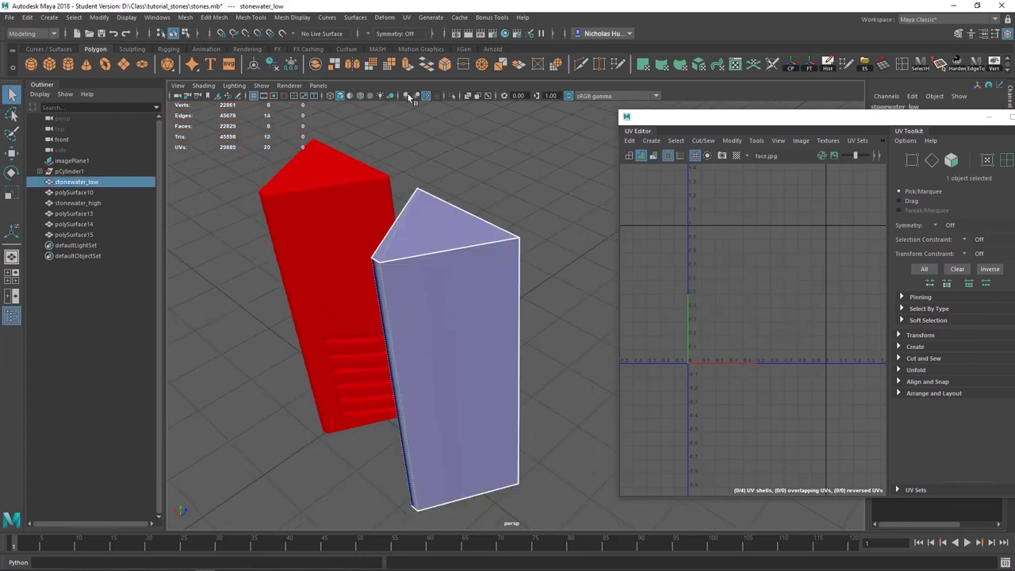
pyautogui.click(406, 17)
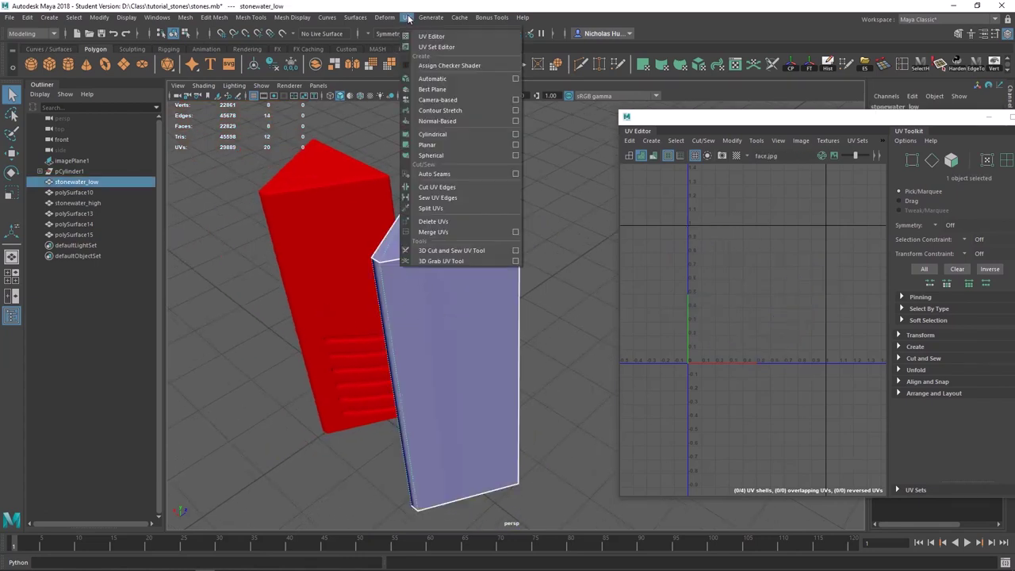
pyautogui.click(445, 100)
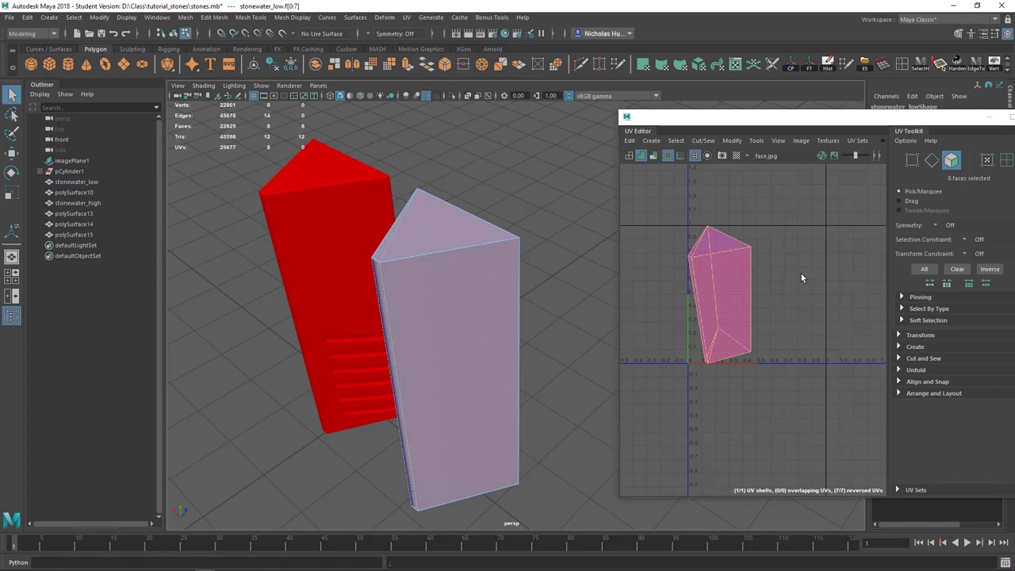
# Compare the camera-projected UV shell with the stone, reselecting stonewater_low in object mode and framing its UVs
pyautogui.scroll(4, 718, 313)
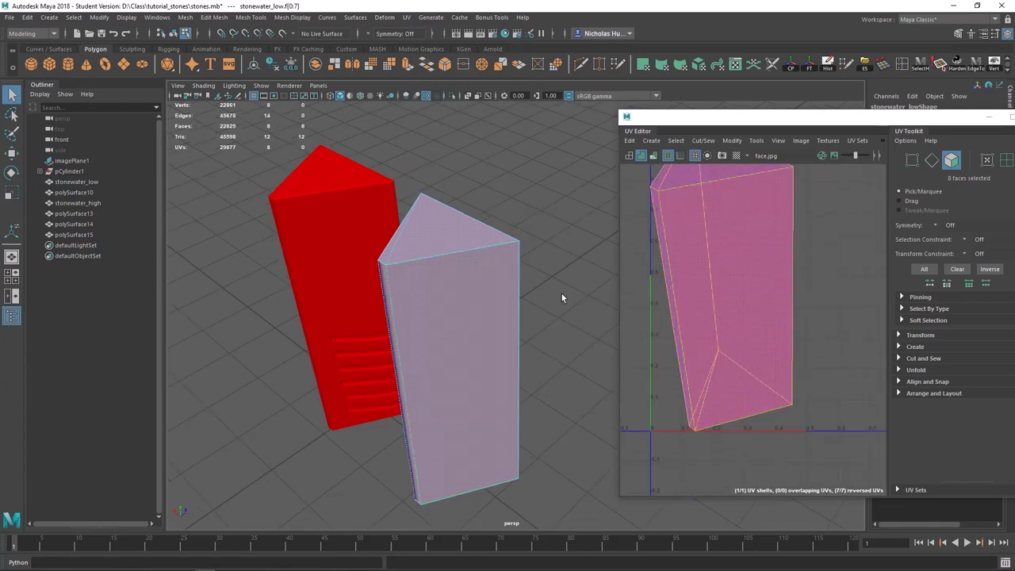
pyautogui.keyDown('alt'); pyautogui.moveTo(413, 277); pyautogui.dragTo(410, 271); pyautogui.keyUp('alt')
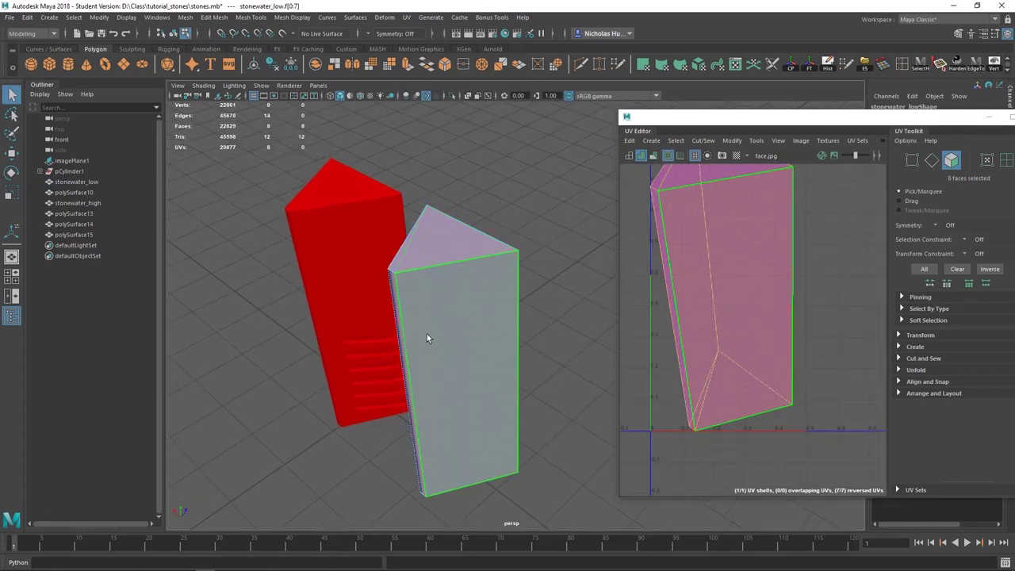
pyautogui.scroll(-5, 722, 261)
pyautogui.scroll(5, 762, 269)
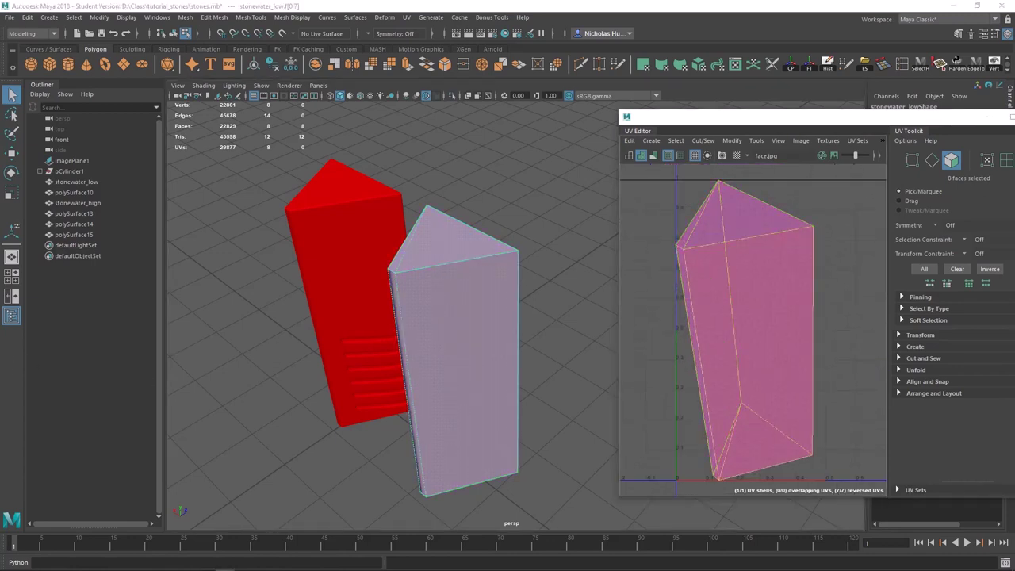
pyautogui.keyDown('alt'); pyautogui.moveTo(376, 382); pyautogui.dragTo(463, 262); pyautogui.keyUp('alt')
pyautogui.moveTo(453, 261); pyautogui.dragTo(502, 204, button='right')
pyautogui.click(444, 215)
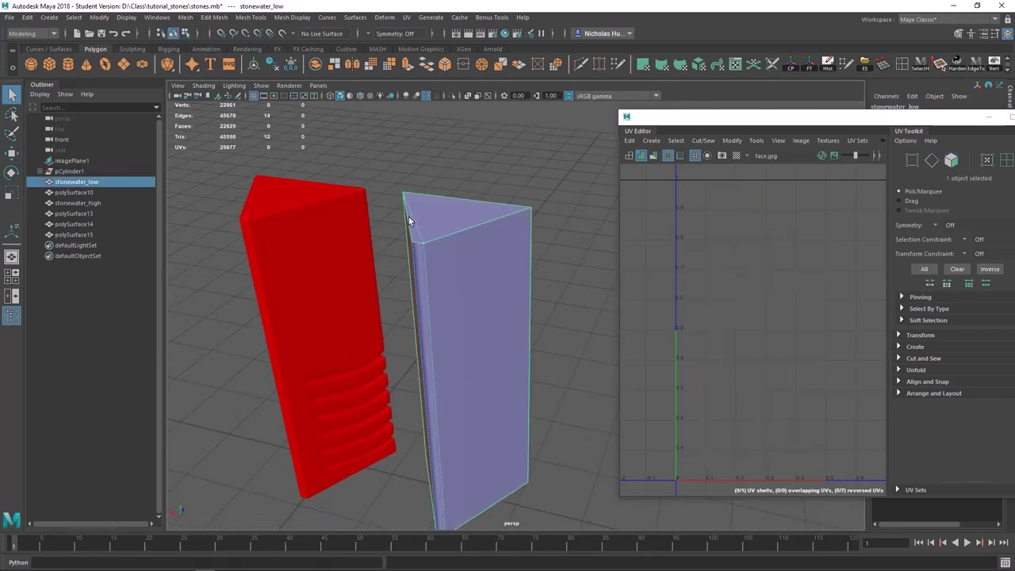
pyautogui.press('f')
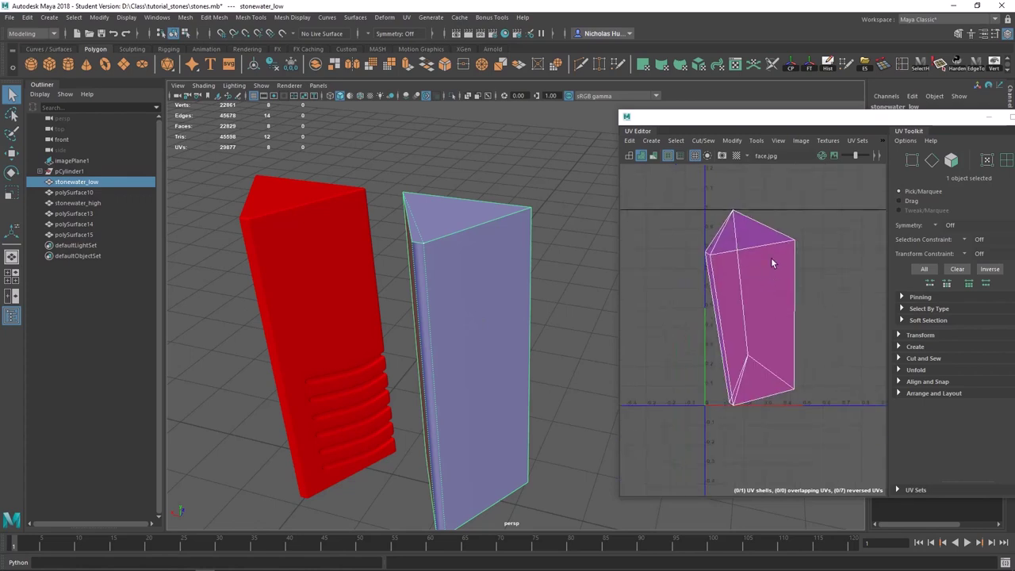
pyautogui.keyDown('alt'); pyautogui.moveTo(487, 395); pyautogui.dragTo(446, 263); pyautogui.keyUp('alt')
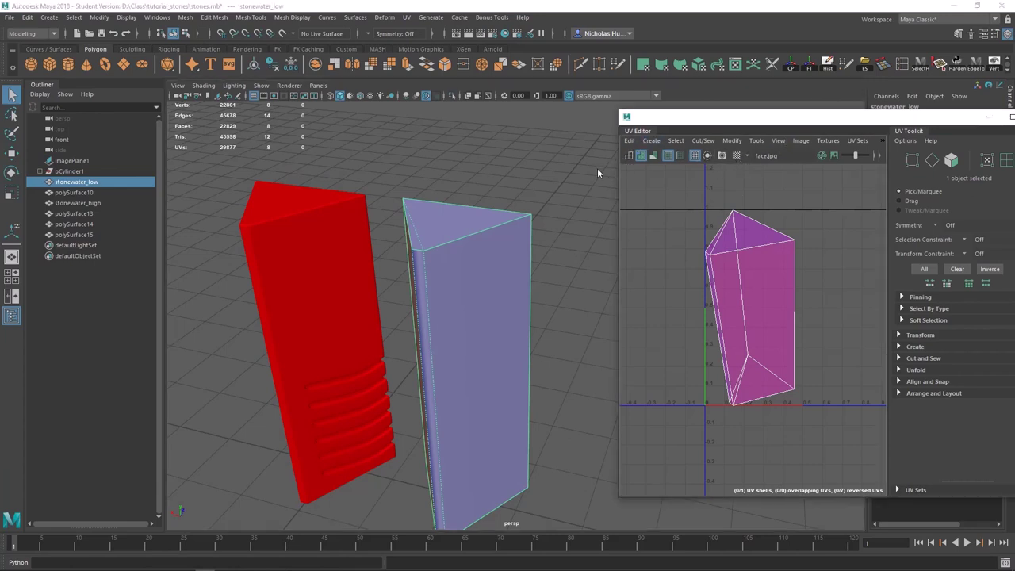
# Widen the UV Editor and display the face.jpg texture both behind the UVs and on the stone
pyautogui.moveTo(619, 177); pyautogui.dragTo(519, 178)
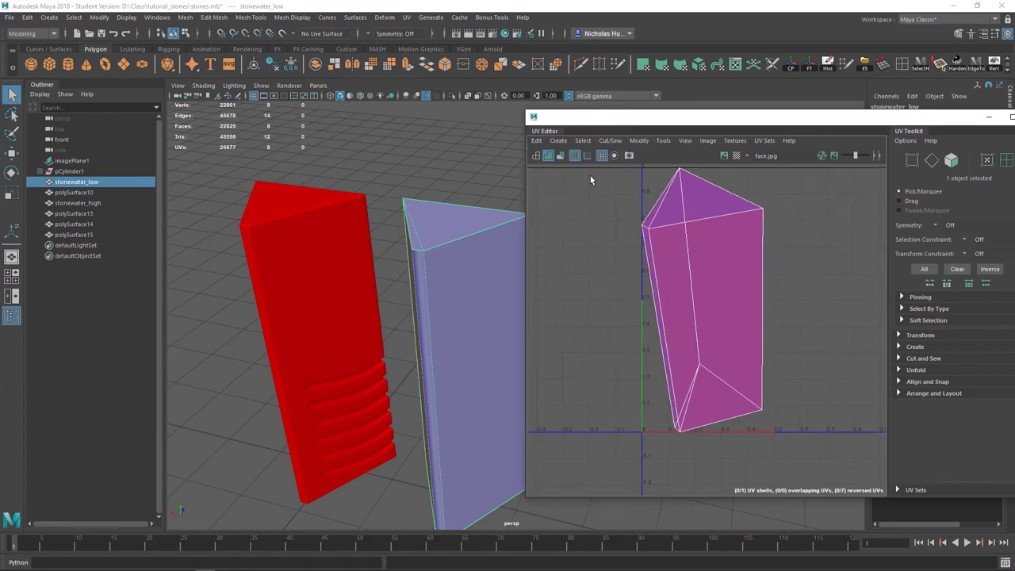
pyautogui.click(723, 156)
pyautogui.moveTo(671, 116); pyautogui.dragTo(734, 128)
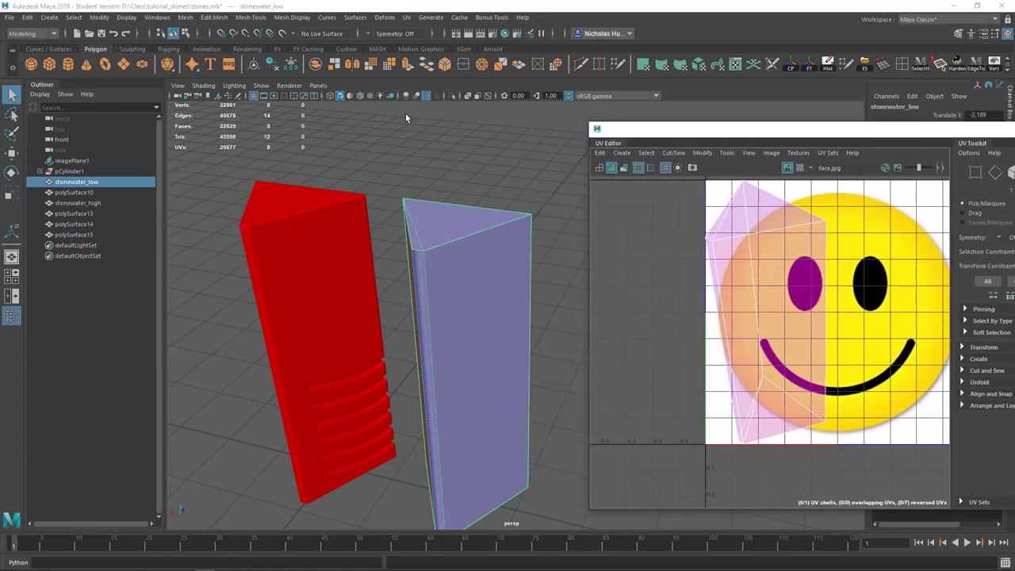
pyautogui.click(368, 95)
pyautogui.keyDown('alt'); pyautogui.moveTo(376, 112); pyautogui.dragTo(420, 280); pyautogui.keyUp('alt')
# Select stonewater_low's whole UV shell and move it rightward and slightly up over the smiley-face texture
pyautogui.moveTo(801, 274); pyautogui.dragTo(568, 287, button='right')
pyautogui.moveTo(656, 291); pyautogui.dragTo(600, 267, button='right')
pyautogui.click(748, 270)
pyautogui.press('w')
pyautogui.moveTo(783, 317); pyautogui.dragTo(823, 302)
# Move the UV shell slightly down and left over the smiley-face texture and check its placement on the stone's sides
pyautogui.keyDown('alt'); pyautogui.moveTo(357, 297); pyautogui.dragTo(184, 297); pyautogui.keyUp('alt')
pyautogui.keyDown('alt'); pyautogui.moveTo(596, 212); pyautogui.dragTo(605, 267, button='middle'); pyautogui.keyUp('alt')
pyautogui.keyDown('alt'); pyautogui.moveTo(496, 193); pyautogui.dragTo(486, 238); pyautogui.keyUp('alt')
pyautogui.moveTo(818, 354); pyautogui.dragTo(808, 375)
pyautogui.scroll(-2, 802, 289)
pyautogui.scroll(-3, 803, 289)
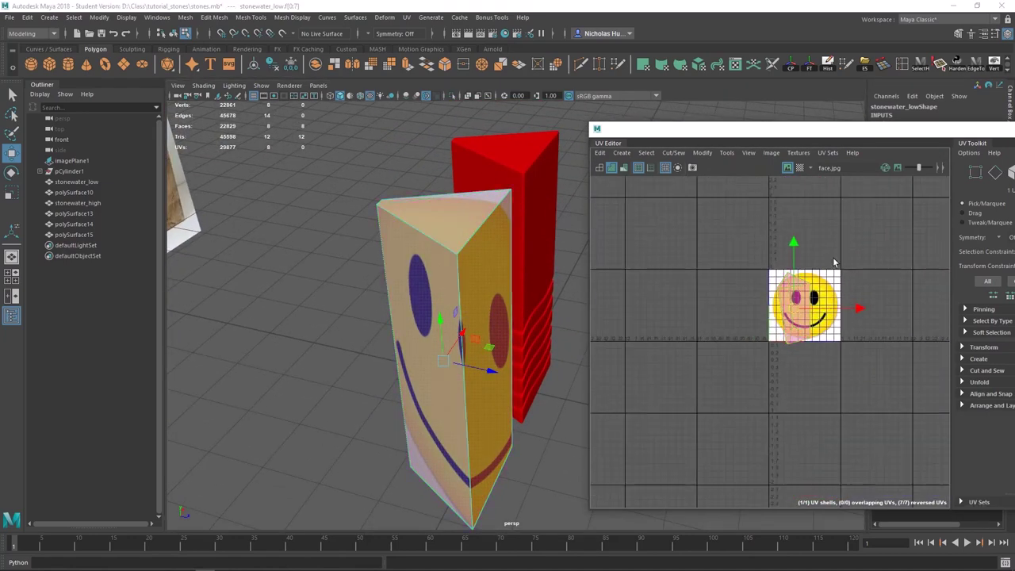
pyautogui.scroll(4, 805, 325)
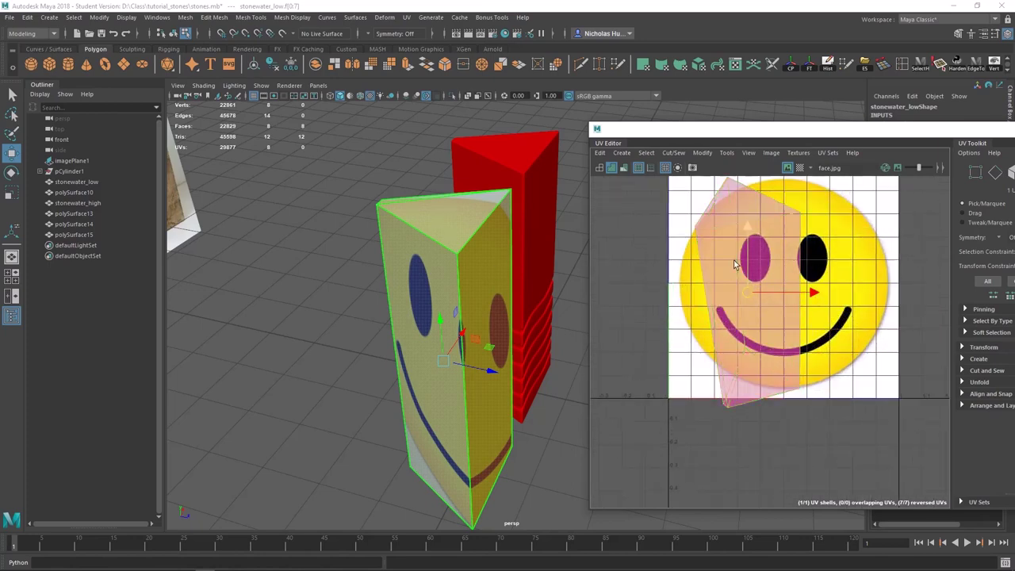
# Move the UV shell slightly right and down over the smiley face and check the texture's placement from around the stone
pyautogui.keyDown('alt'); pyautogui.moveTo(495, 267); pyautogui.dragTo(596, 305); pyautogui.keyUp('alt')
pyautogui.moveTo(748, 294); pyautogui.dragTo(760, 322)
pyautogui.keyDown('alt'); pyautogui.moveTo(408, 252); pyautogui.dragTo(556, 272); pyautogui.keyUp('alt')
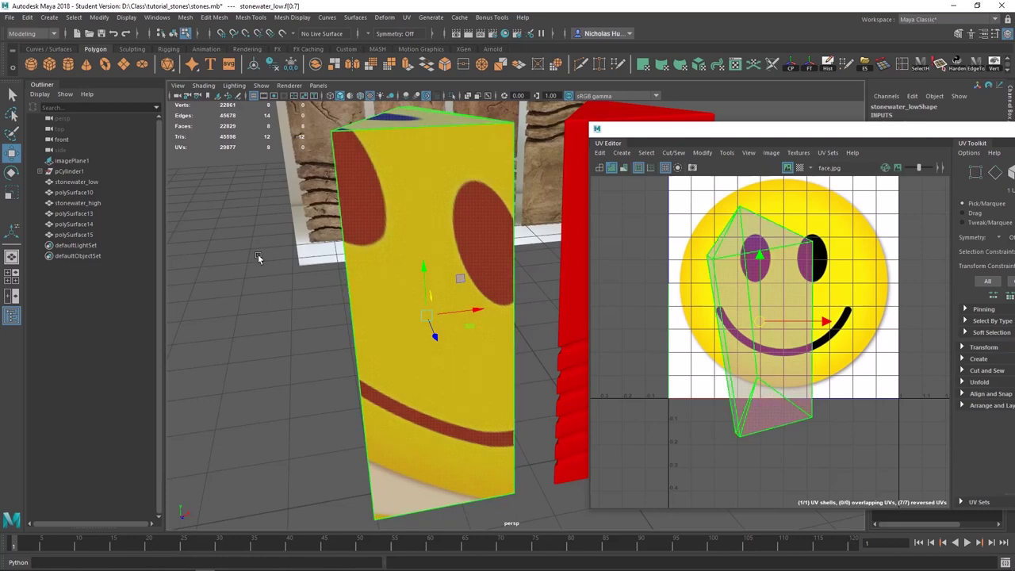
pyautogui.keyDown('alt'); pyautogui.moveTo(258, 253); pyautogui.dragTo(376, 274); pyautogui.keyUp('alt')
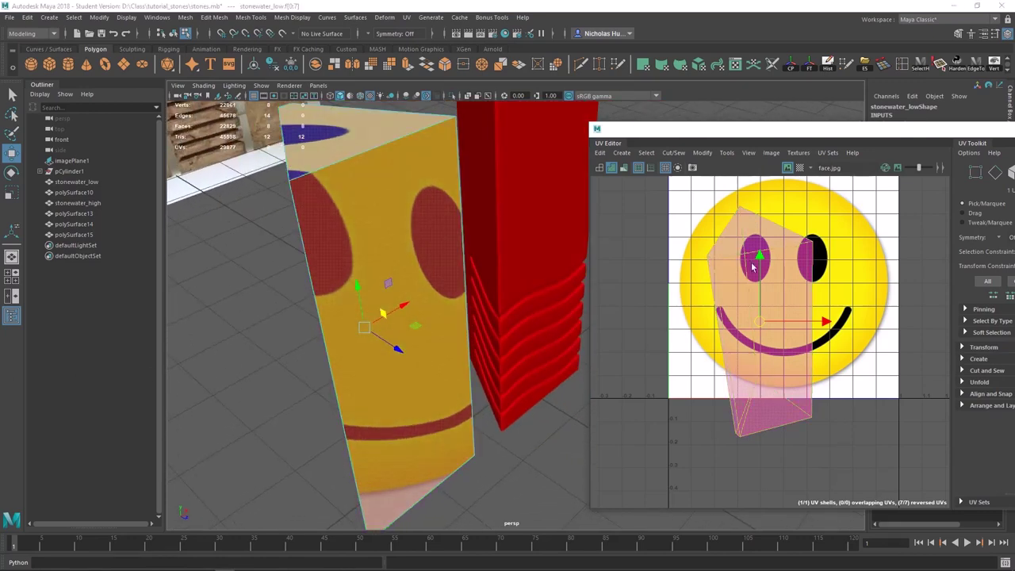
# Select all edges of the stone's UV shell and cut them so each face becomes a separate shell
pyautogui.moveTo(802, 274); pyautogui.dragTo(803, 243, button='right')
pyautogui.moveTo(872, 185); pyautogui.dragTo(631, 447)
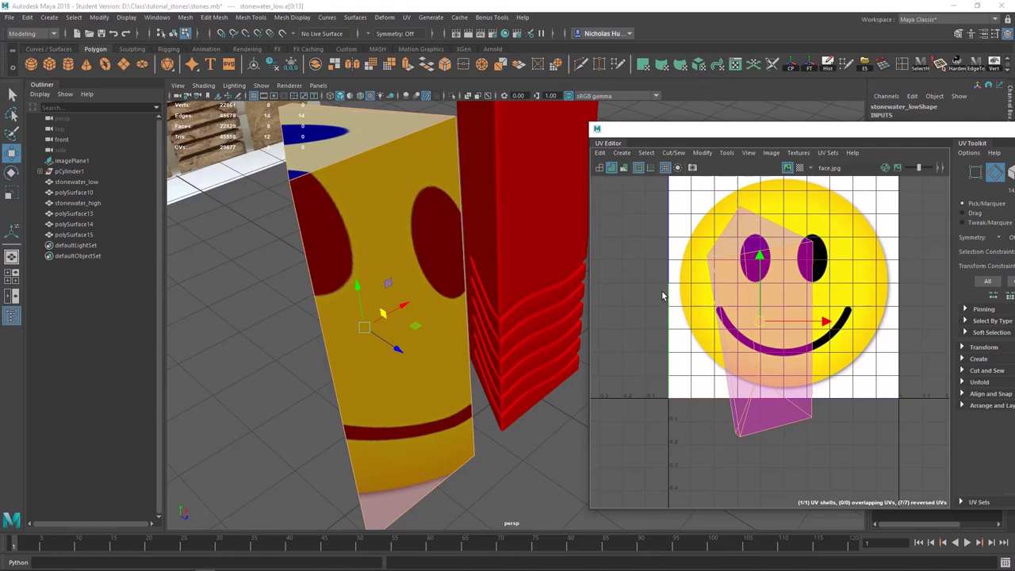
pyautogui.keyDown('shift'); pyautogui.moveTo(662, 291); pyautogui.dragTo(622, 311, button='right'); pyautogui.keyUp('shift')
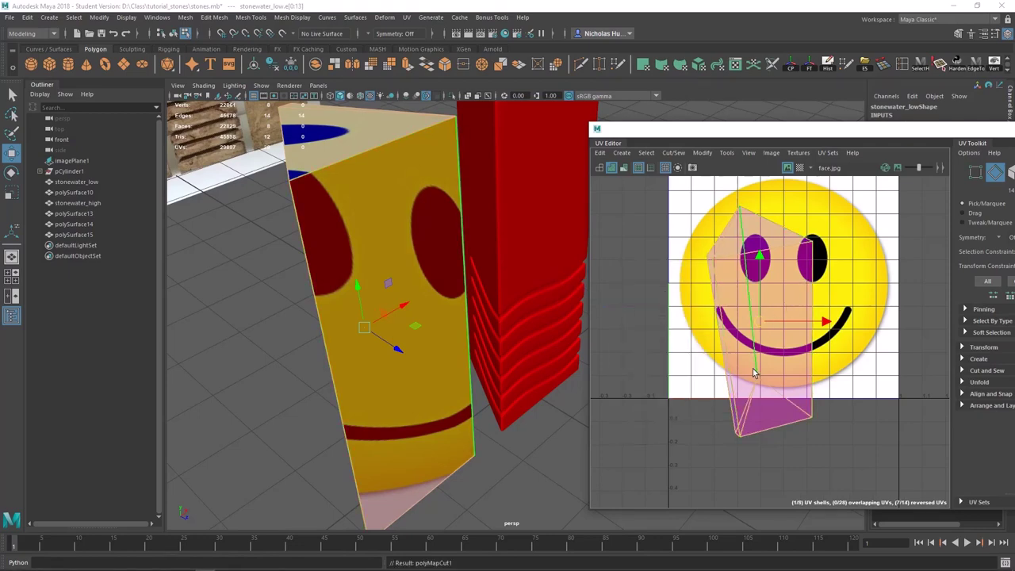
# Select all of the stone's cut UV shells and lay them out within the UV tile
pyautogui.moveTo(732, 291); pyautogui.dragTo(679, 276, button='right')
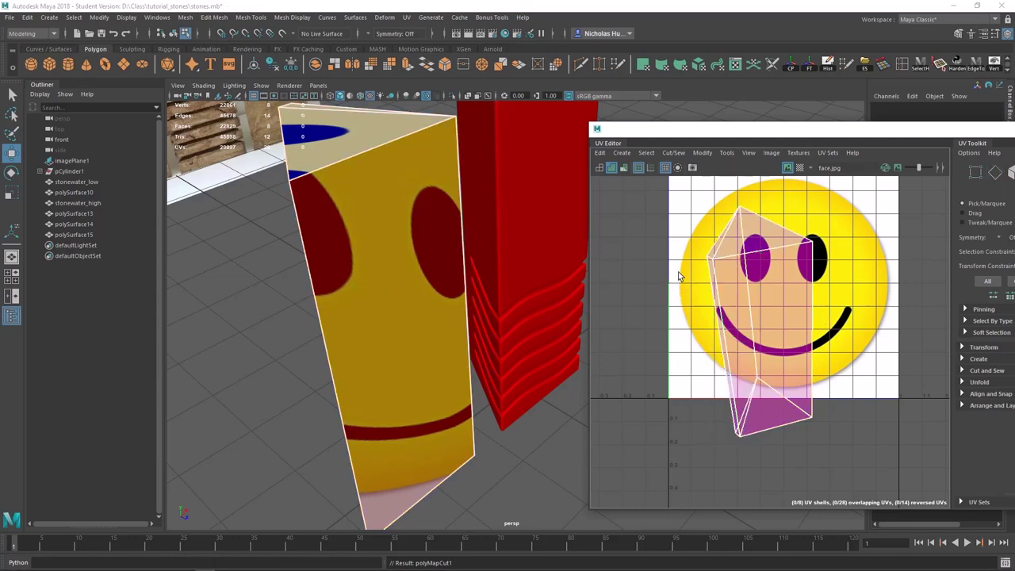
pyautogui.moveTo(893, 190); pyautogui.dragTo(628, 472)
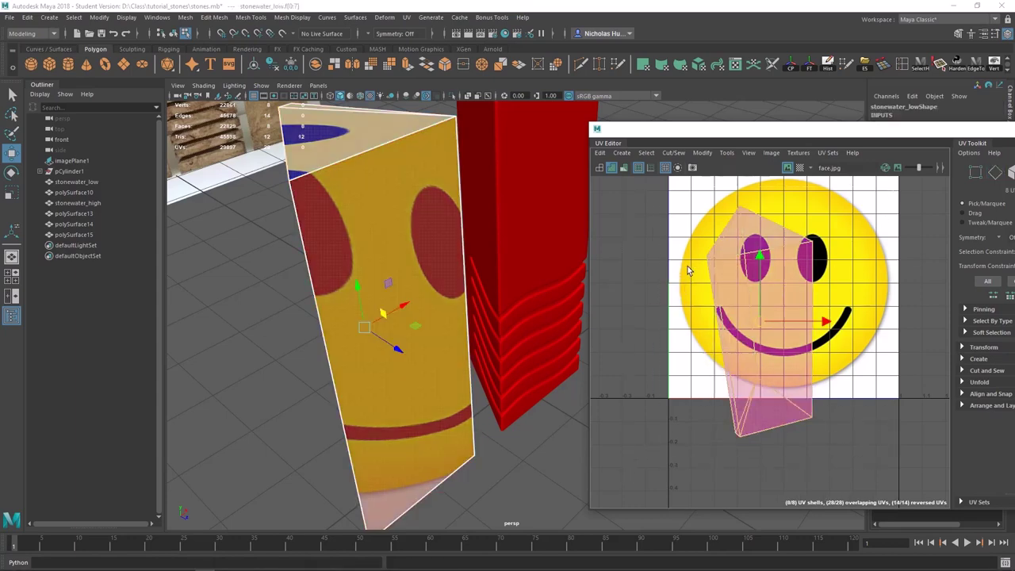
pyautogui.keyDown('shift'); pyautogui.moveTo(688, 237); pyautogui.dragTo(586, 276, button='right'); pyautogui.keyUp('shift')
pyautogui.keyDown('alt'); pyautogui.moveTo(589, 283); pyautogui.dragTo(530, 243); pyautogui.keyUp('alt')
# Move one side face's UV shell across the eyes of the smiley texture and return it to the tile's left edge
pyautogui.click(692, 264)
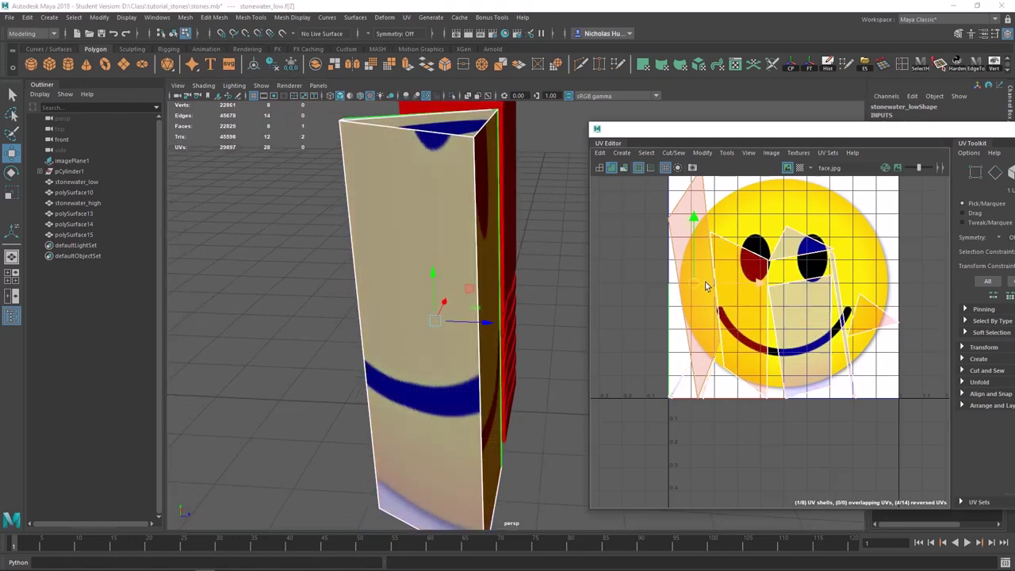
pyautogui.moveTo(693, 280); pyautogui.dragTo(814, 274)
pyautogui.keyDown('alt'); pyautogui.moveTo(349, 297); pyautogui.dragTo(784, 266); pyautogui.keyUp('alt')
pyautogui.keyDown('alt'); pyautogui.moveTo(435, 274); pyautogui.dragTo(511, 341); pyautogui.keyUp('alt')
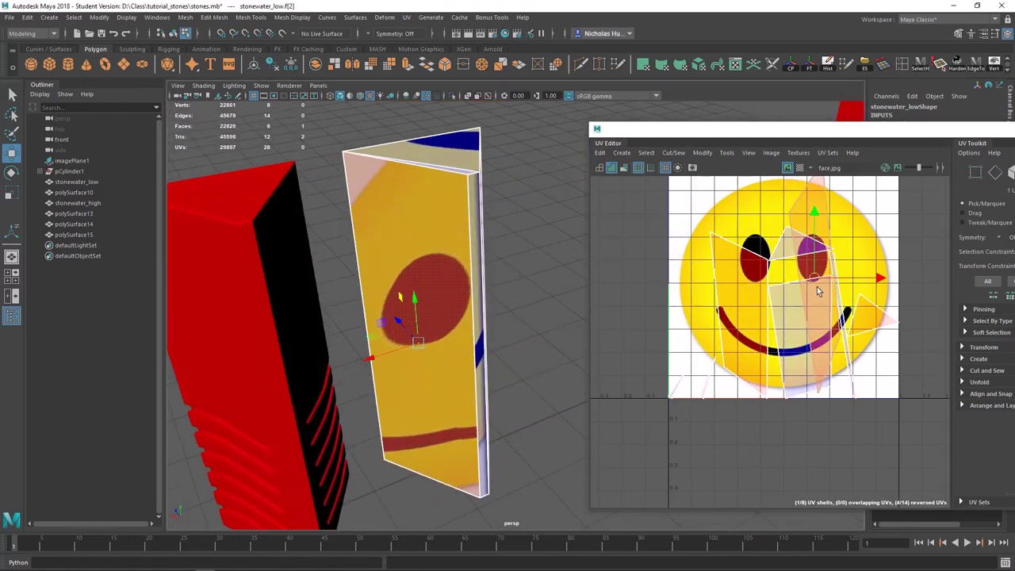
pyautogui.moveTo(815, 277); pyautogui.dragTo(699, 290)
pyautogui.click(518, 264)
pyautogui.hotkey('ctrl', 's')
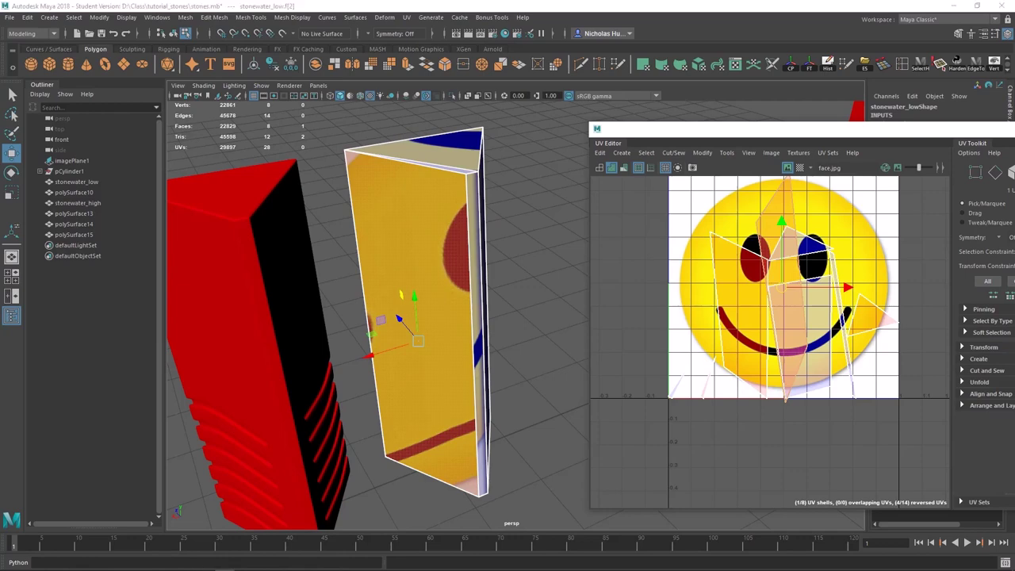
pyautogui.moveTo(782, 286); pyautogui.dragTo(694, 238)
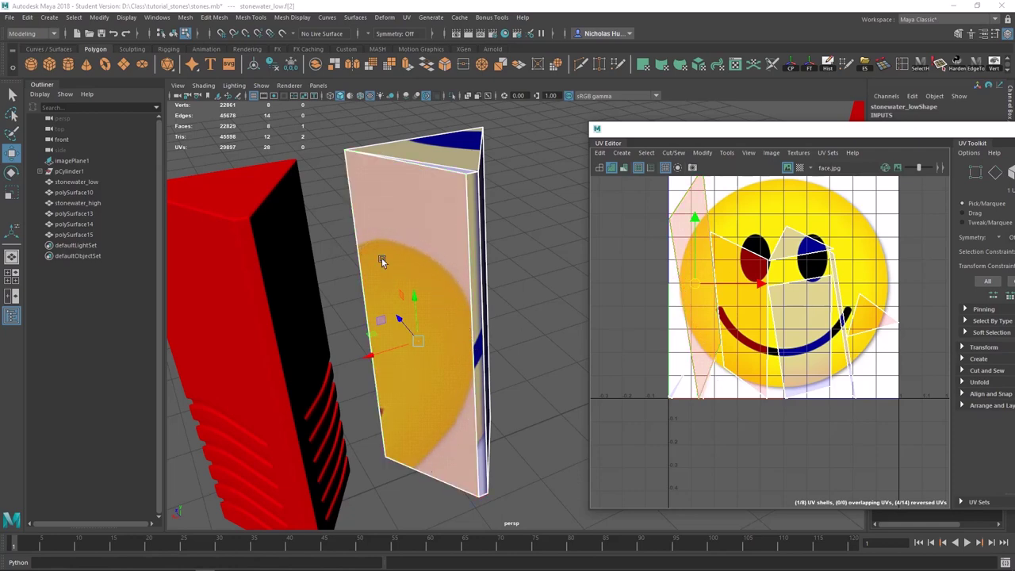
# Select all of the stone's UV shells and unfold them to match the proportions of its faces
pyautogui.scroll(3, 754, 298)
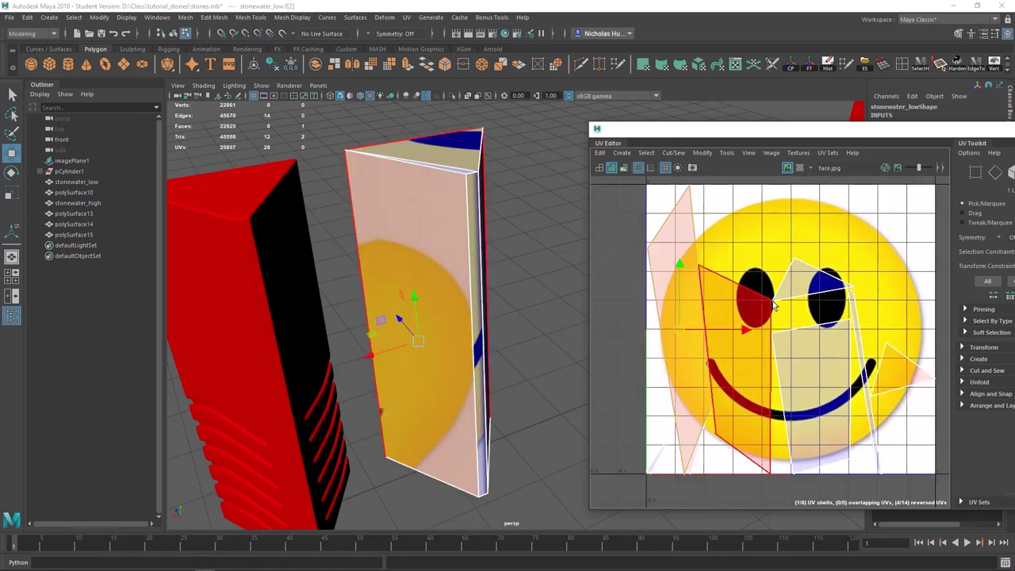
pyautogui.scroll(-2, 775, 305)
pyautogui.click(704, 252)
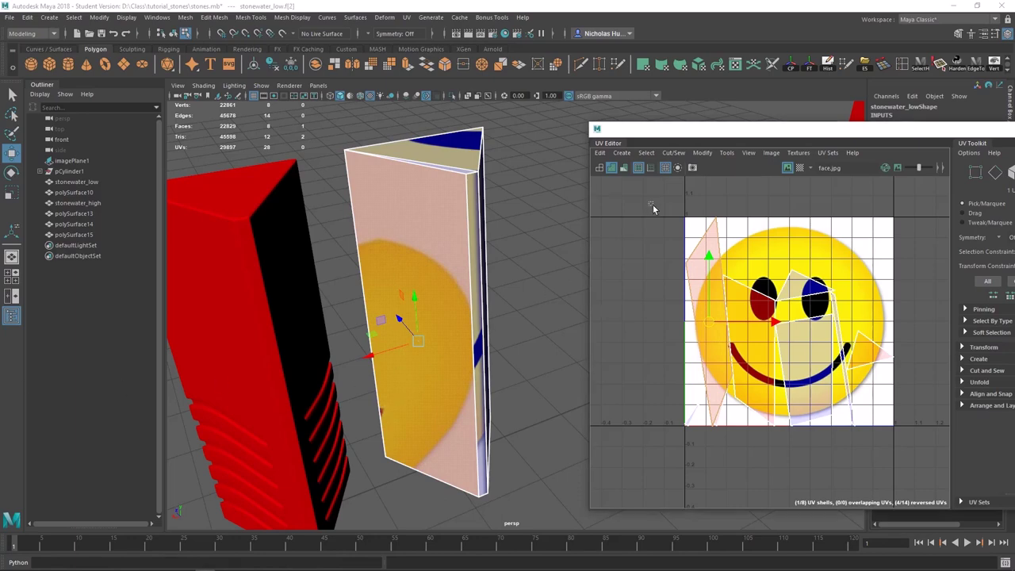
pyautogui.moveTo(672, 228); pyautogui.dragTo(944, 462)
pyautogui.click(643, 268)
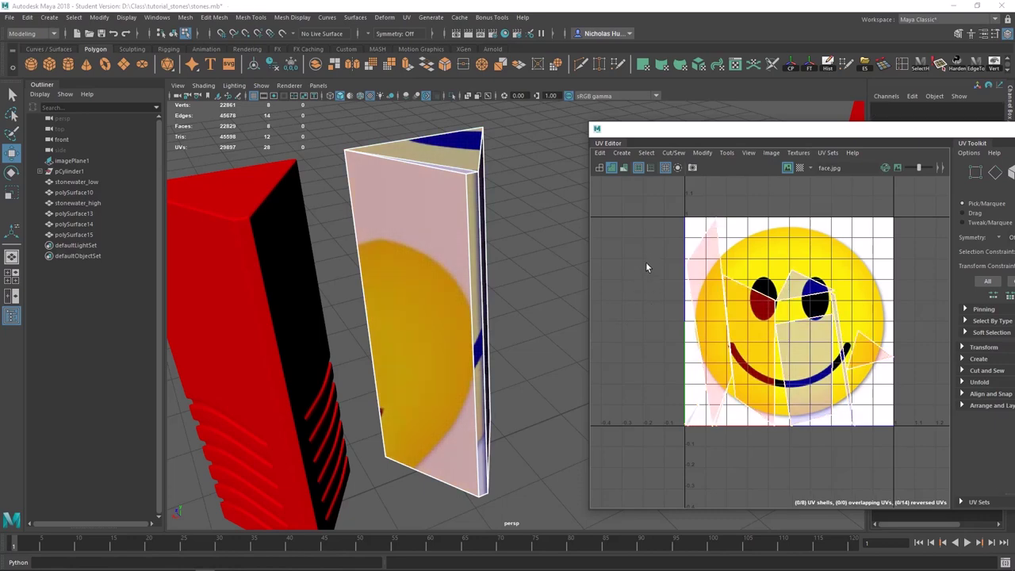
pyautogui.rightClick(647, 261)
pyautogui.click(603, 245)
pyautogui.moveTo(638, 191); pyautogui.dragTo(922, 457)
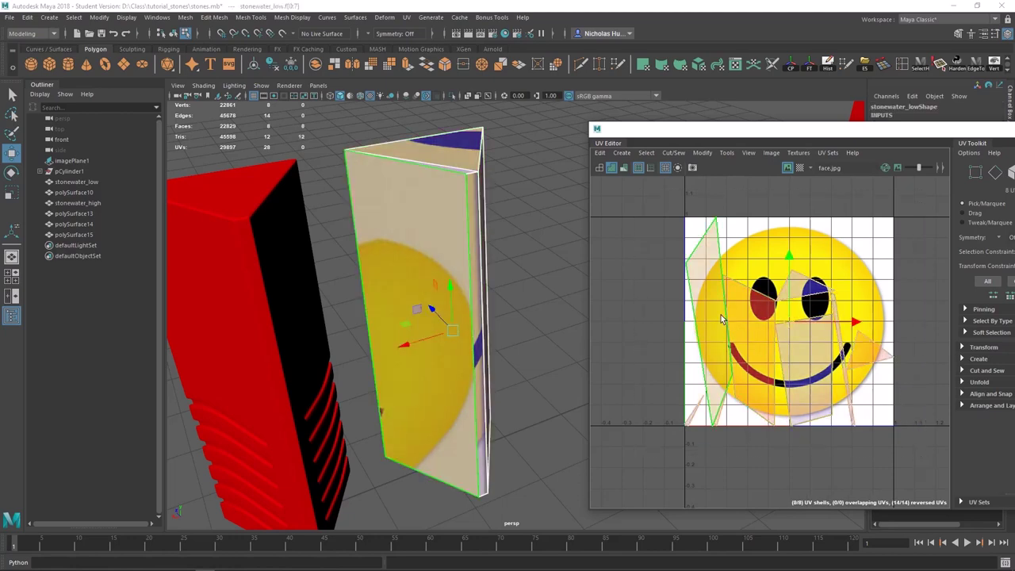
pyautogui.keyDown('shift'); pyautogui.moveTo(705, 236); pyautogui.dragTo(568, 239, button='right'); pyautogui.keyUp('shift')
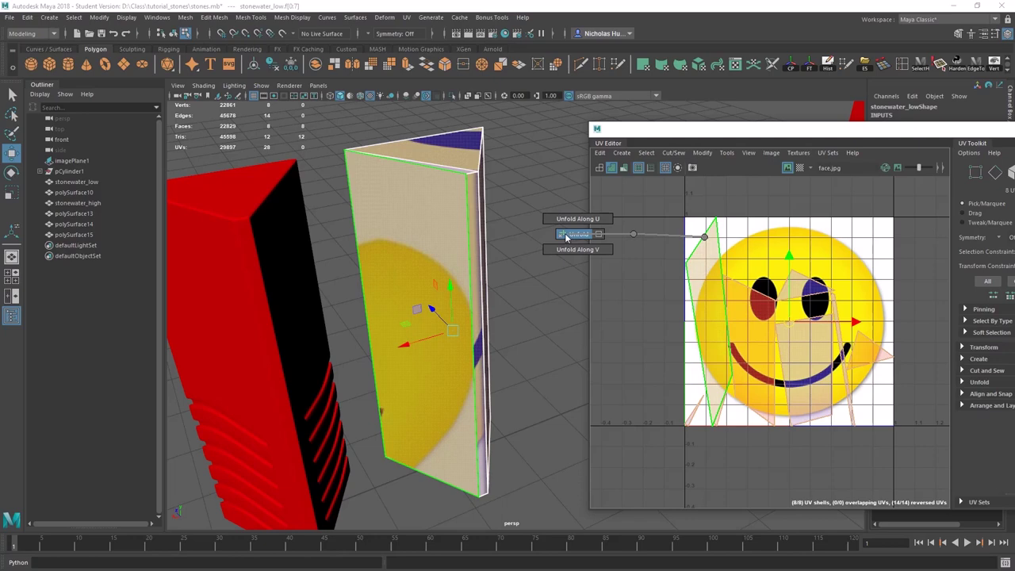
pyautogui.scroll(5, 714, 317)
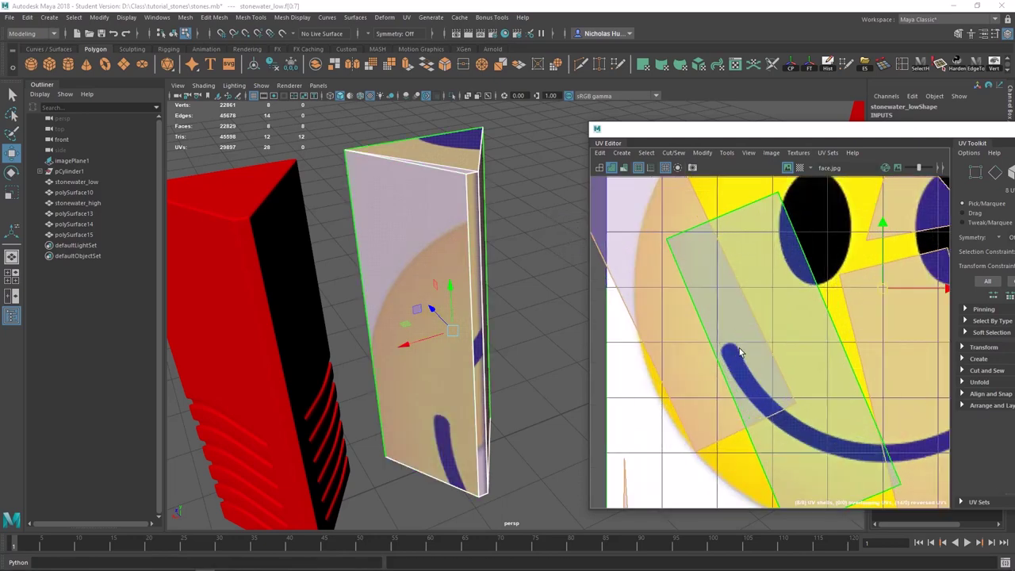
pyautogui.scroll(-3, 764, 290)
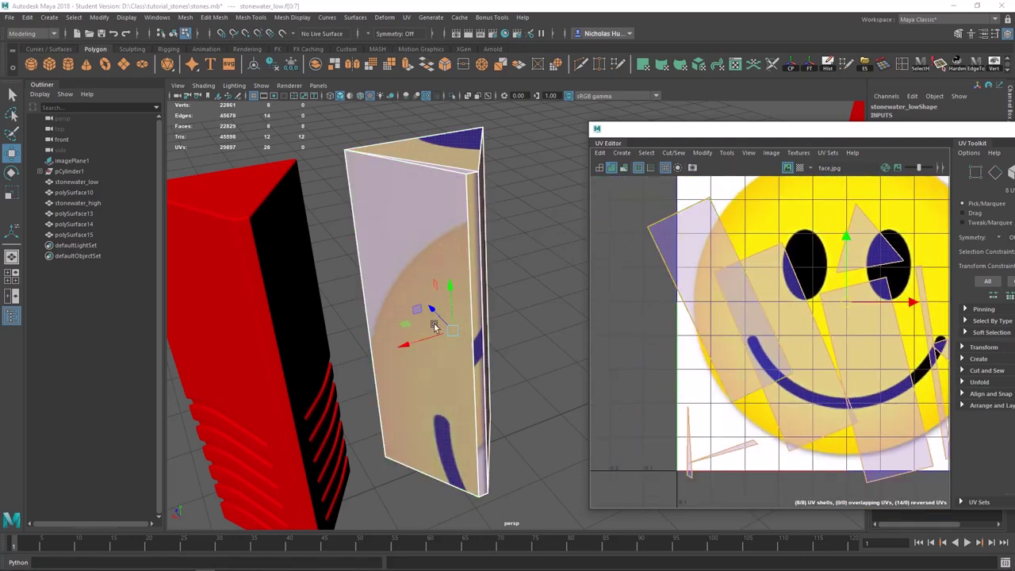
# Select the leftmost large UV shell and scale it narrower and taller to stretch the texture on that side face
pyautogui.moveTo(657, 132); pyautogui.dragTo(668, 175)
pyautogui.scroll(-1, 720, 331)
pyautogui.keyDown('alt'); pyautogui.moveTo(719, 329); pyautogui.dragTo(685, 307, button='middle'); pyautogui.keyUp('alt')
pyautogui.click(683, 298)
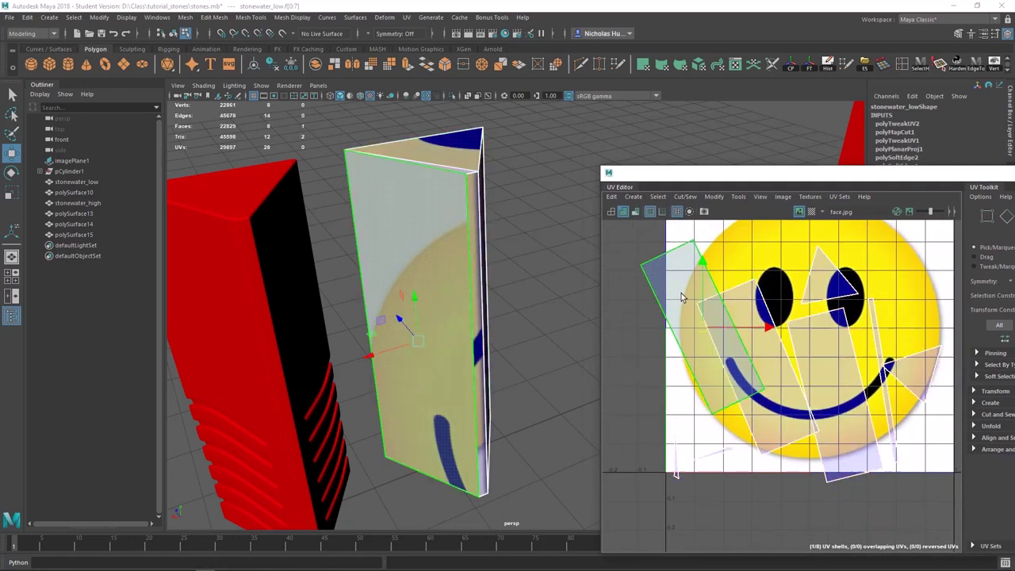
pyautogui.press('r')
pyautogui.moveTo(703, 328); pyautogui.dragTo(681, 324)
pyautogui.moveTo(703, 264); pyautogui.dragTo(703, 220)
# Clear the UV Editor from the viewport, select stonewater_low in object mode and set its Translate X to 0
pyautogui.moveTo(783, 173); pyautogui.dragTo(1014, 173)
pyautogui.click(828, 66)
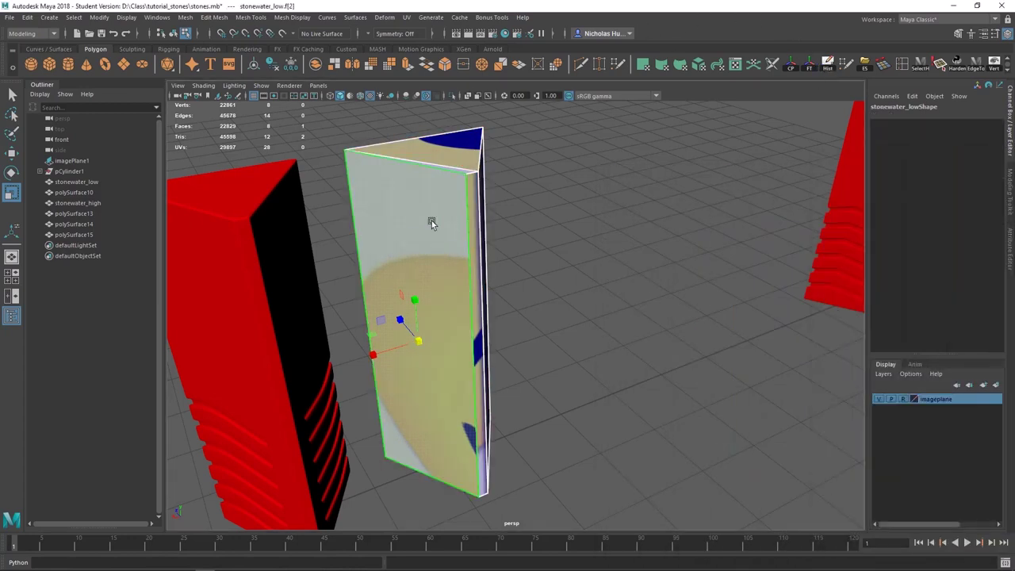
pyautogui.moveTo(413, 218); pyautogui.dragTo(459, 205, button='right')
pyautogui.click(424, 213)
pyautogui.keyDown('alt'); pyautogui.moveTo(477, 204); pyautogui.dragTo(529, 226, button='middle'); pyautogui.keyUp('alt')
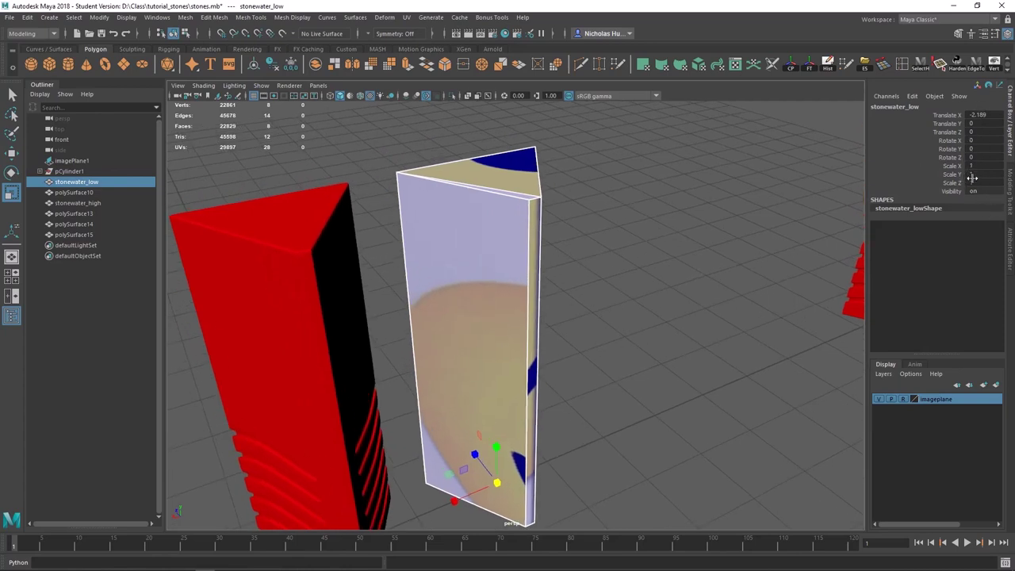
pyautogui.keyDown('alt'); pyautogui.moveTo(565, 258); pyautogui.dragTo(538, 265); pyautogui.keyUp('alt')
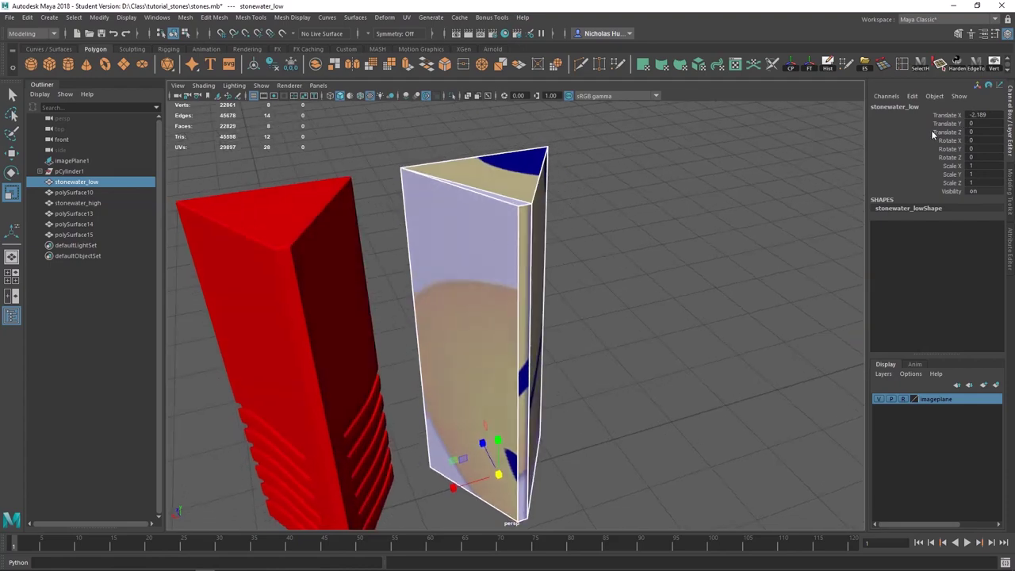
pyautogui.doubleClick(988, 115)
pyautogui.write('0')
pyautogui.press('Return')
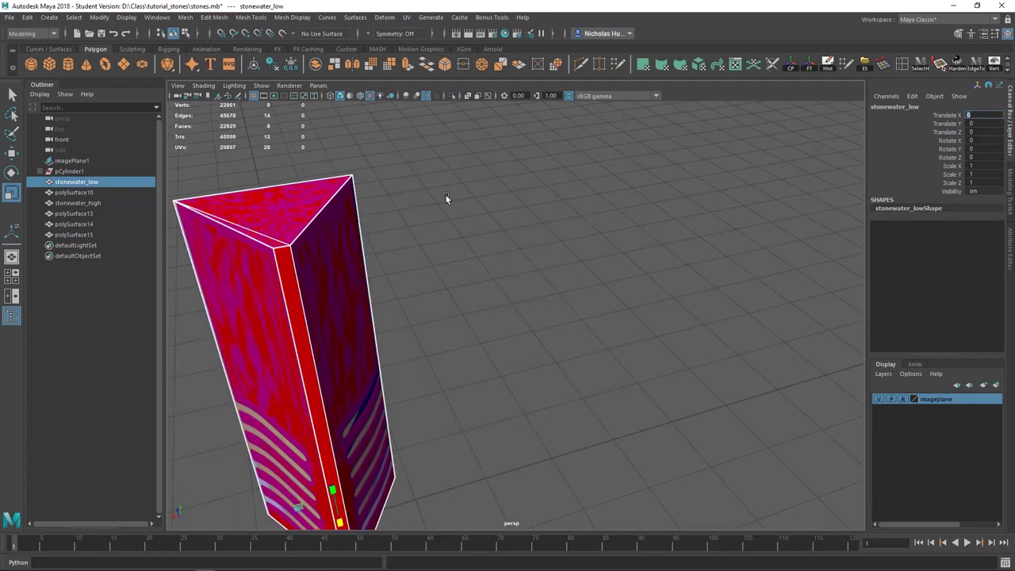
pyautogui.keyDown('alt'); pyautogui.moveTo(446, 195); pyautogui.dragTo(428, 163); pyautogui.keyUp('alt')
# Freeze stonewater_low's transformations, deselect it and bring the UV Editor back beside the stone
pyautogui.click(100, 17)
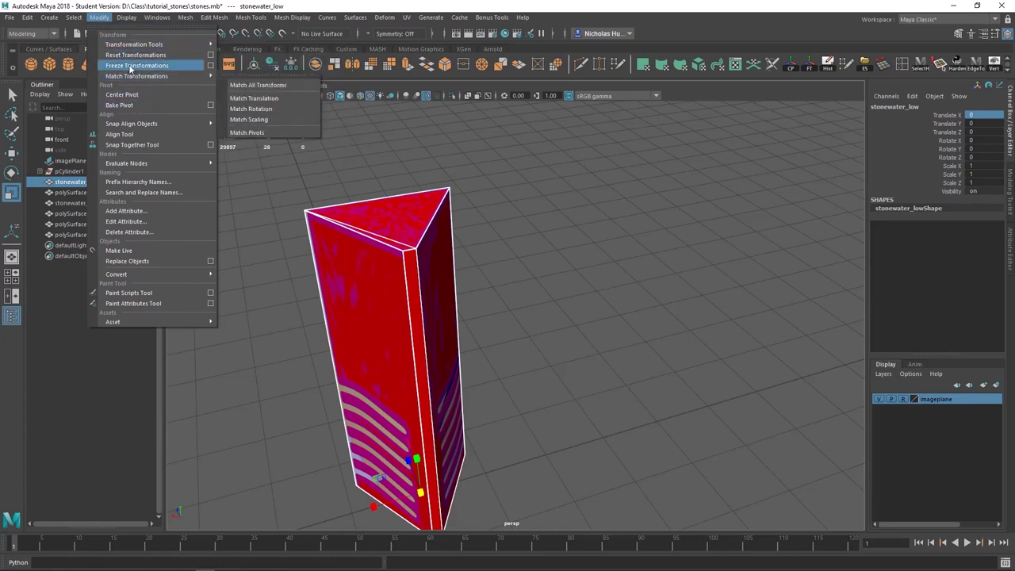
pyautogui.click(153, 69)
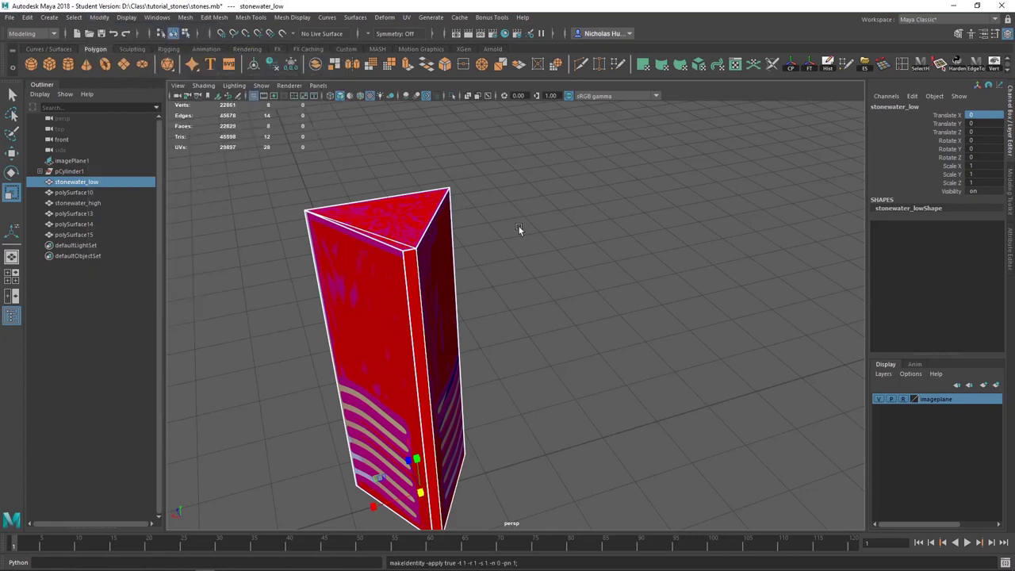
pyautogui.click(590, 253)
pyautogui.moveTo(755, 132); pyautogui.dragTo(824, 197)
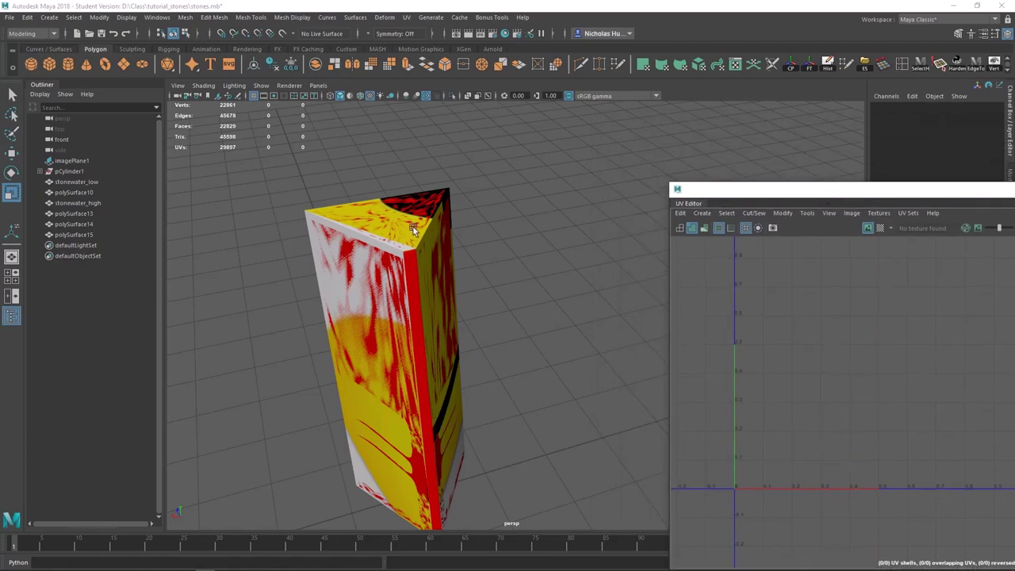
# Undo the transformation freeze and the Translate X change on stonewater_low
pyautogui.click(552, 190)
pyautogui.hotkey('ctrl', 'z')
pyautogui.hotkey('ctrl', 'z')
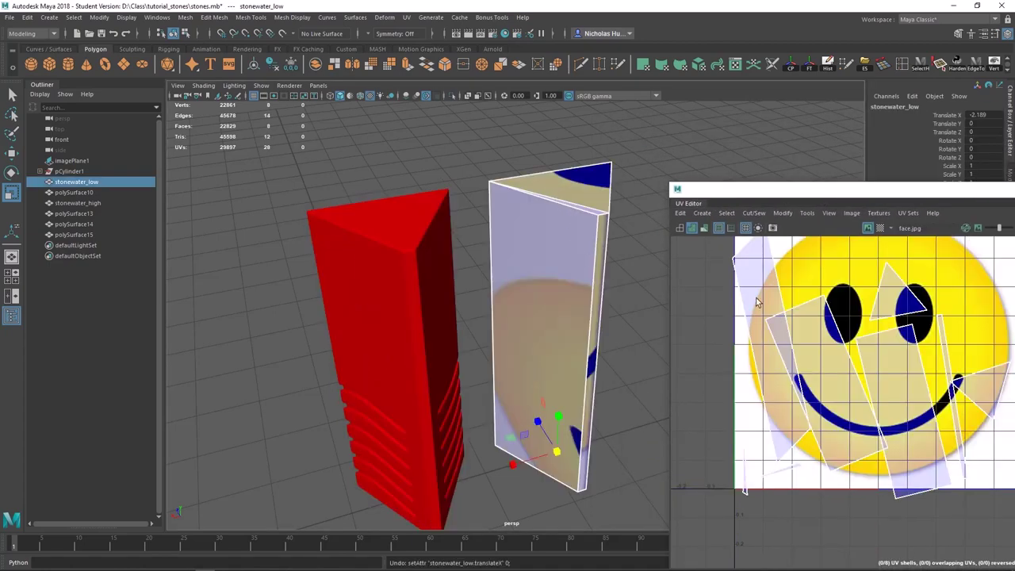
# Reposition the UV Editor, select all of stonewater_low's UV edges and unfold the shells again
pyautogui.moveTo(797, 198); pyautogui.dragTo(777, 250)
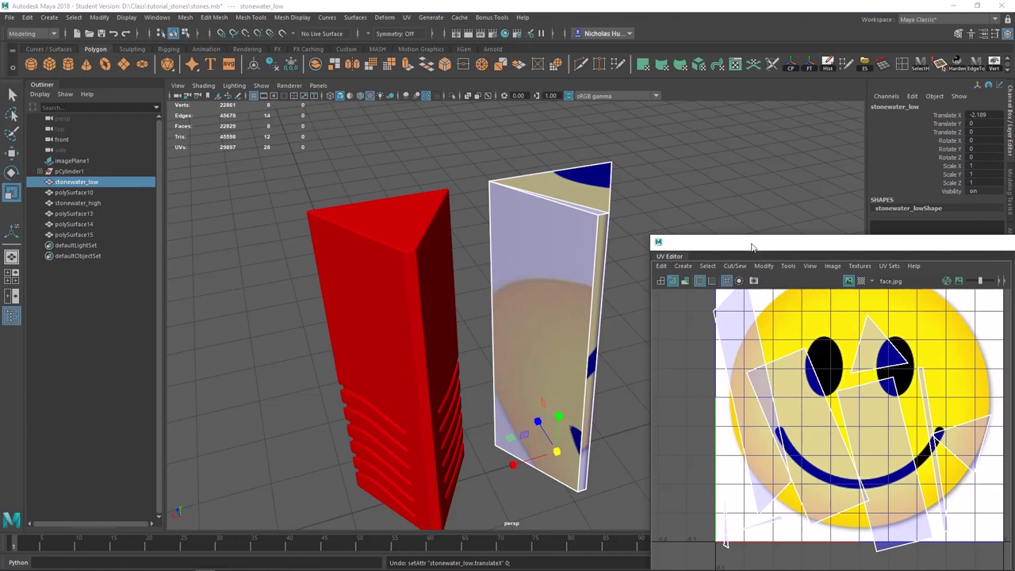
pyautogui.moveTo(753, 248); pyautogui.dragTo(766, 235)
pyautogui.scroll(-2, 467, 187)
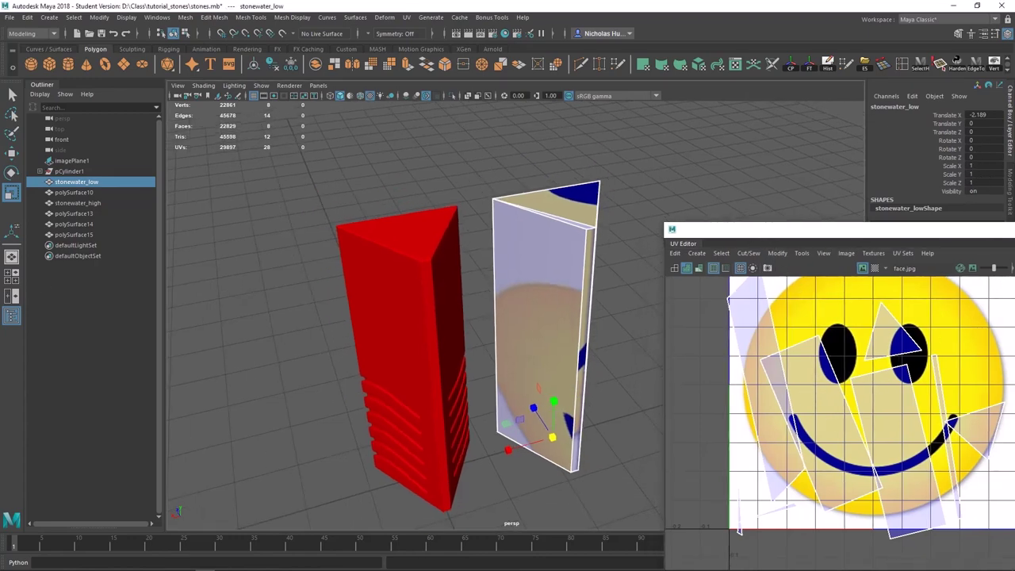
pyautogui.scroll(-5, 739, 376)
pyautogui.moveTo(809, 390); pyautogui.dragTo(809, 362, button='right')
pyautogui.moveTo(740, 454); pyautogui.dragTo(930, 309)
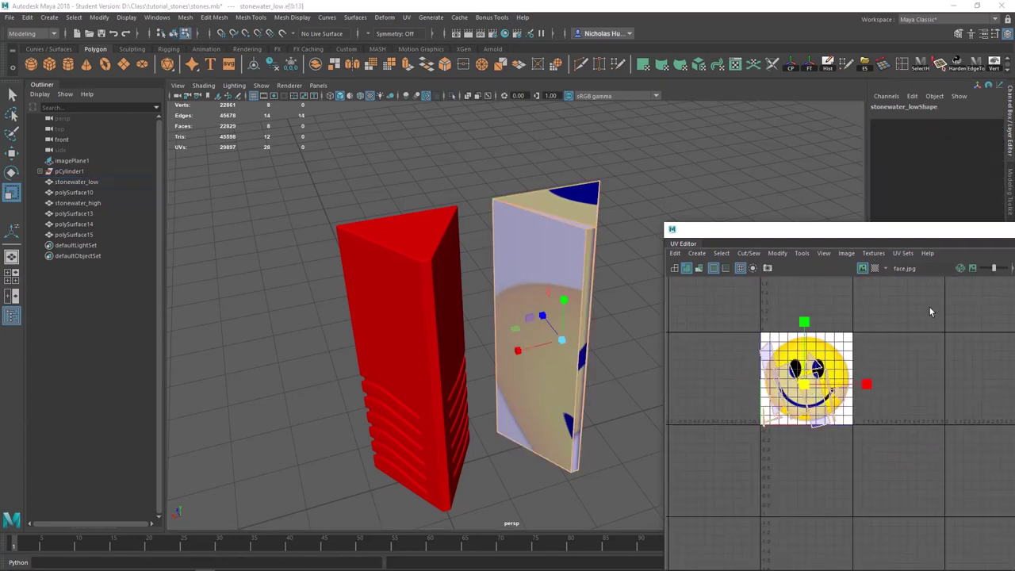
pyautogui.moveTo(724, 361); pyautogui.dragTo(596, 361, button='right')
# Hide the face.jpg texture in the UV Editor and turn off textured display in the viewport
pyautogui.keyDown('alt'); pyautogui.moveTo(778, 408); pyautogui.dragTo(617, 437); pyautogui.keyUp('alt')
pyautogui.scroll(-3, 938, 347)
pyautogui.keyDown('alt'); pyautogui.moveTo(938, 346); pyautogui.dragTo(727, 422, button='middle'); pyautogui.keyUp('alt')
pyautogui.scroll(3, 817, 401)
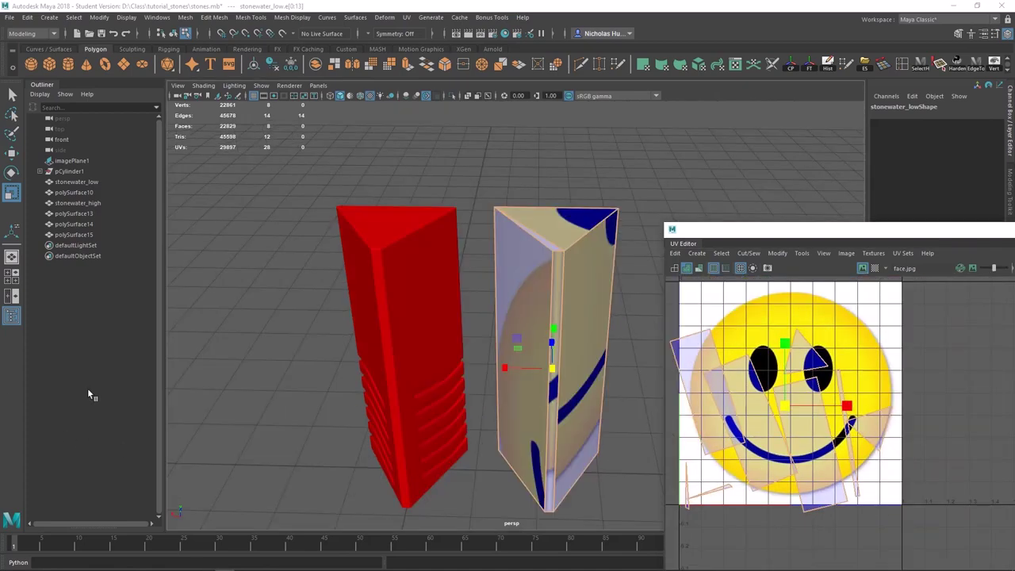
pyautogui.keyDown('alt'); pyautogui.moveTo(479, 435); pyautogui.dragTo(552, 246); pyautogui.keyUp('alt')
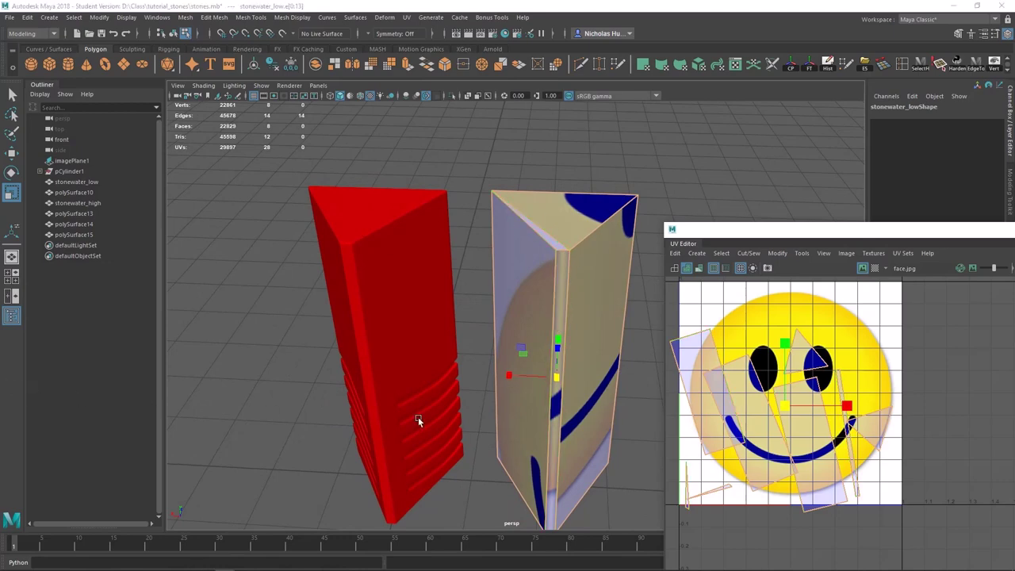
pyautogui.click(874, 269)
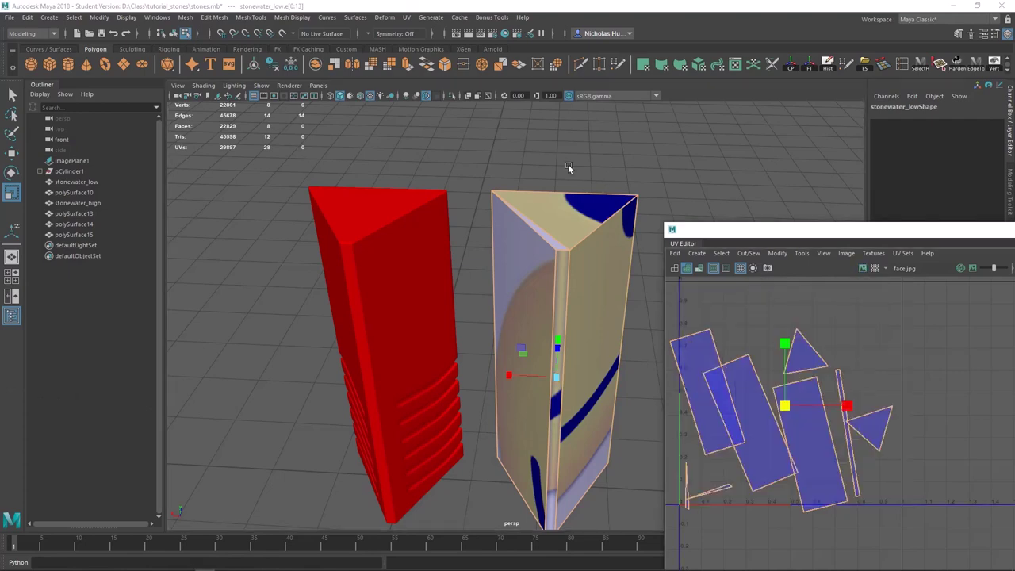
pyautogui.click(374, 98)
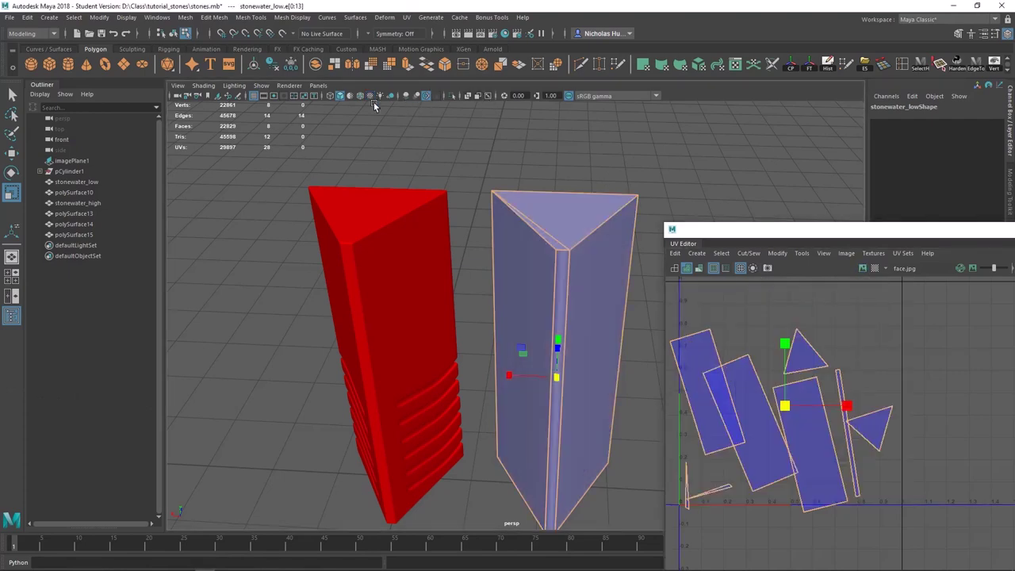
pyautogui.keyDown('alt'); pyautogui.moveTo(540, 313); pyautogui.dragTo(482, 302, button='middle'); pyautogui.keyUp('alt')
pyautogui.keyDown('alt'); pyautogui.moveTo(482, 301); pyautogui.dragTo(484, 286, button='right'); pyautogui.keyUp('alt')
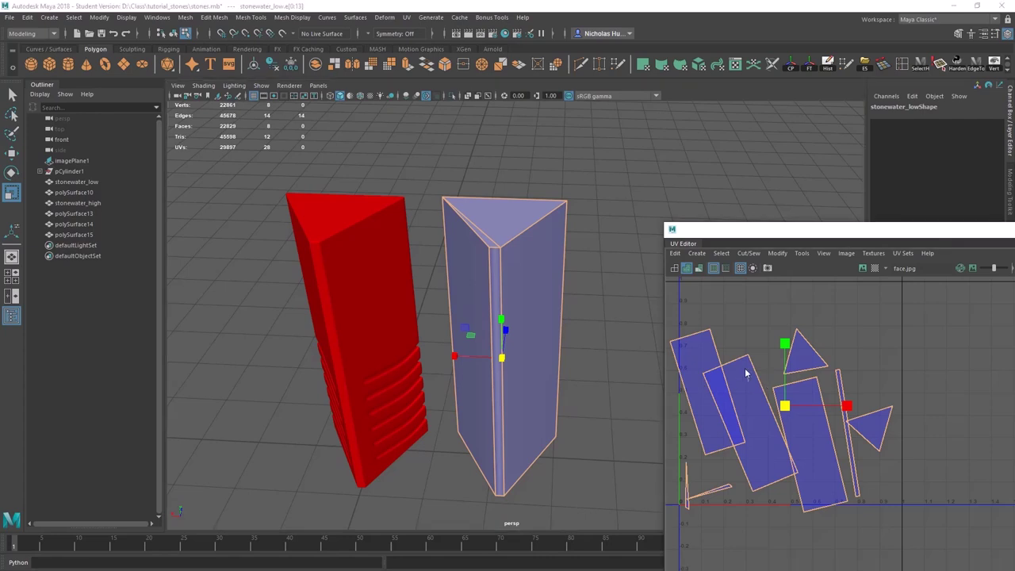
# Move and sew all of stonewater_low's UV edges into a single shell
pyautogui.moveTo(747, 373); pyautogui.dragTo(750, 349, button='right')
pyautogui.scroll(-3, 783, 342)
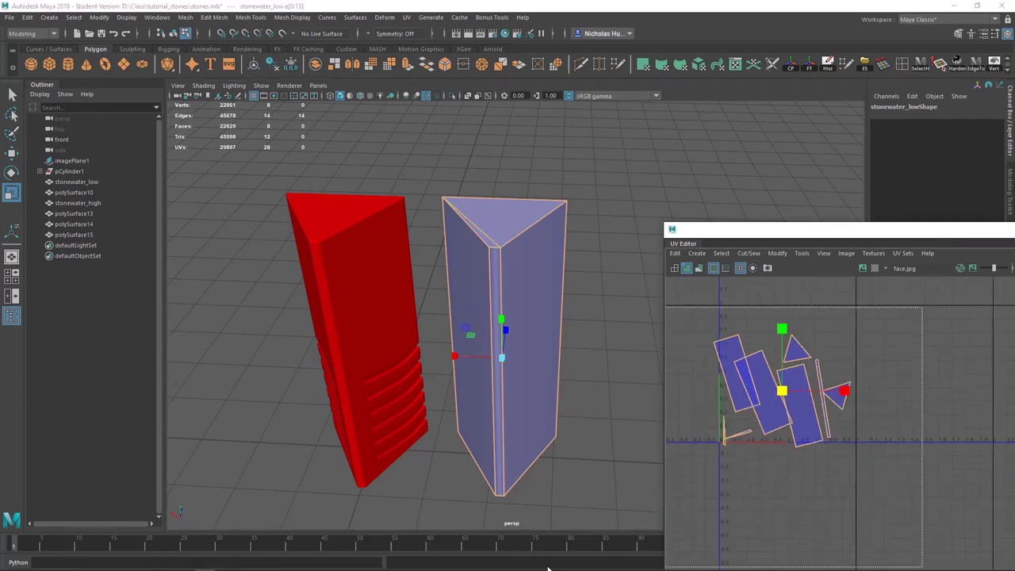
pyautogui.rightClick(770, 414)
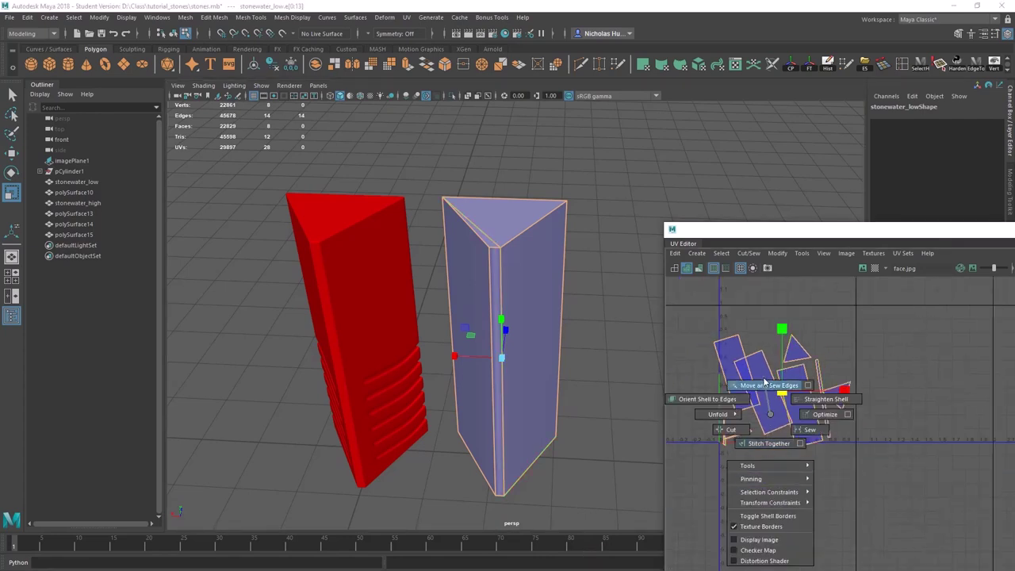
pyautogui.click(764, 384)
pyautogui.keyDown('alt'); pyautogui.moveTo(500, 240); pyautogui.dragTo(502, 257); pyautogui.keyUp('alt')
pyautogui.scroll(1, 499, 258)
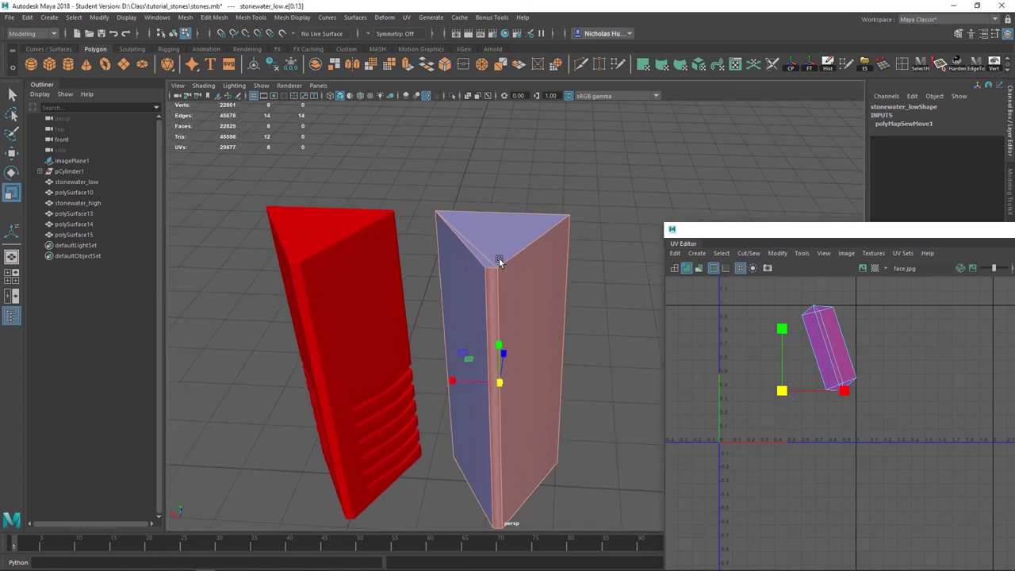
# Select the four border edges around stonewater_low's top cap
pyautogui.press('q')
pyautogui.moveTo(497, 258); pyautogui.dragTo(536, 244, button='right')
pyautogui.keyDown('alt'); pyautogui.moveTo(539, 239); pyautogui.dragTo(535, 286, button='middle'); pyautogui.keyUp('alt')
pyautogui.scroll(6, 533, 286)
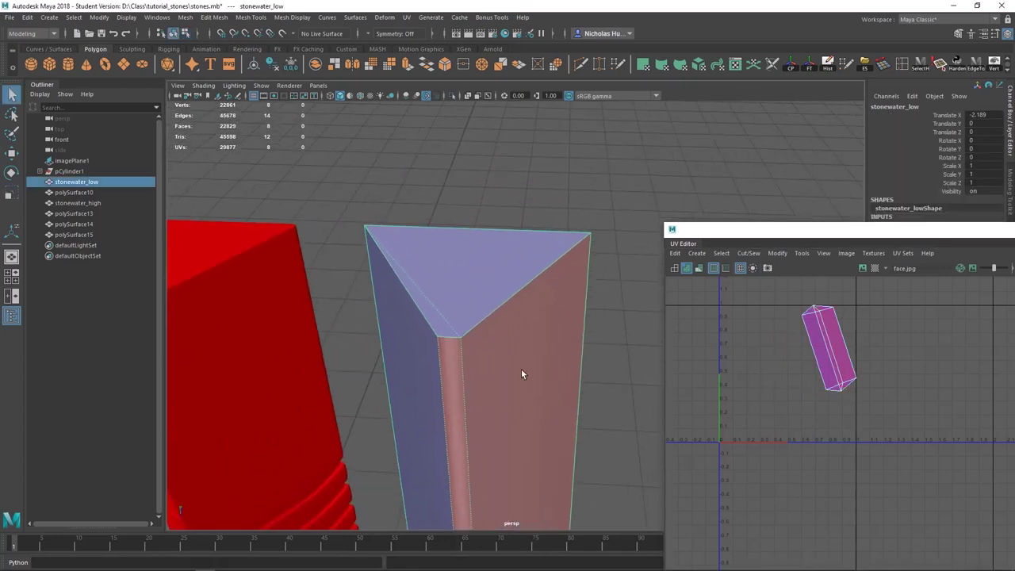
pyautogui.keyDown('alt'); pyautogui.moveTo(473, 388); pyautogui.dragTo(518, 360); pyautogui.keyUp('alt')
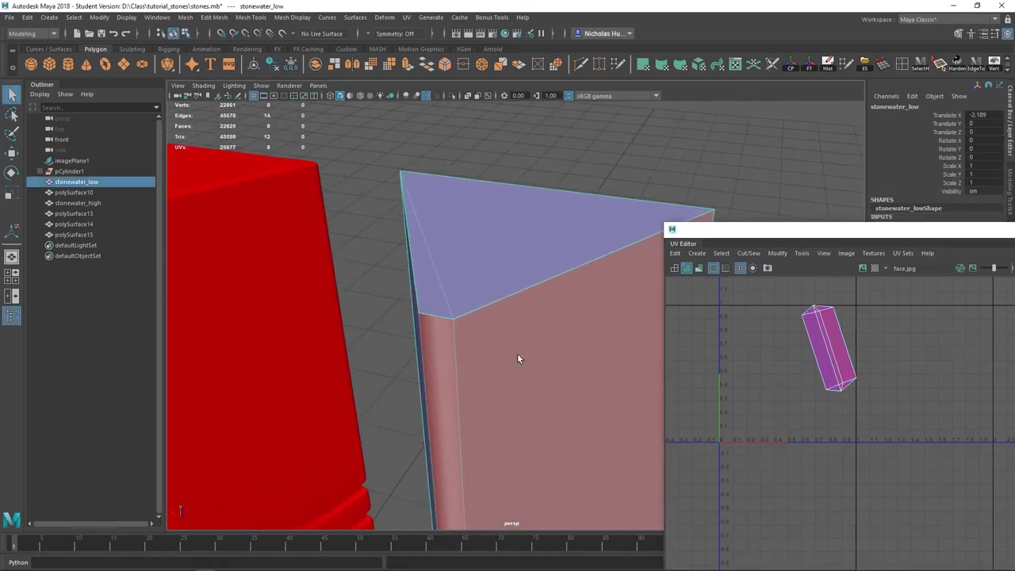
pyautogui.moveTo(508, 301); pyautogui.dragTo(506, 243, button='right')
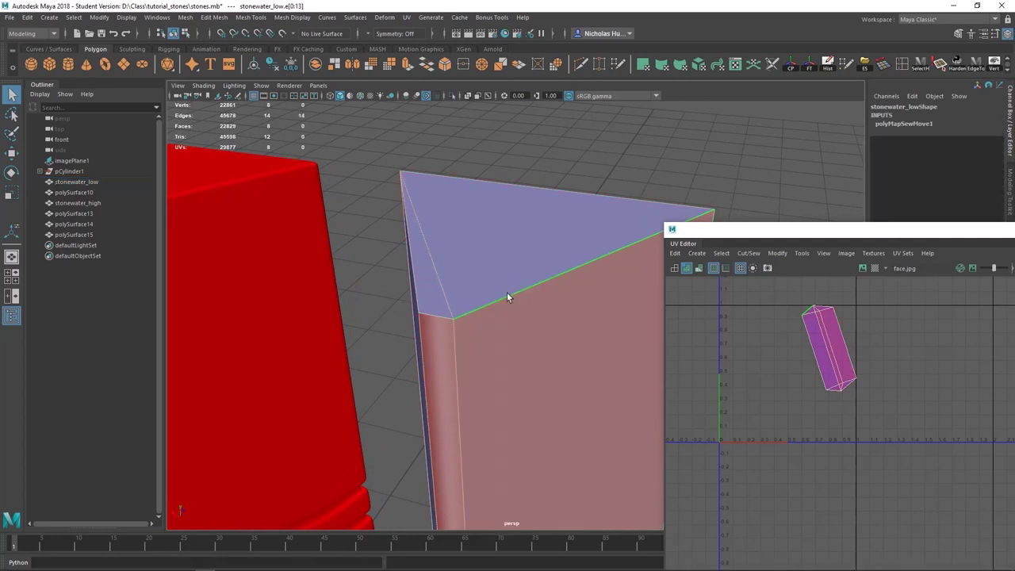
pyautogui.keyDown('shift'); pyautogui.click(479, 204); pyautogui.keyUp('shift')
pyautogui.keyDown('alt'); pyautogui.moveTo(505, 277); pyautogui.dragTo(437, 285); pyautogui.keyUp('alt')
pyautogui.moveTo(755, 232); pyautogui.dragTo(1014, 234)
pyautogui.keyDown('alt'); pyautogui.moveTo(544, 312); pyautogui.dragTo(633, 256); pyautogui.keyUp('alt')
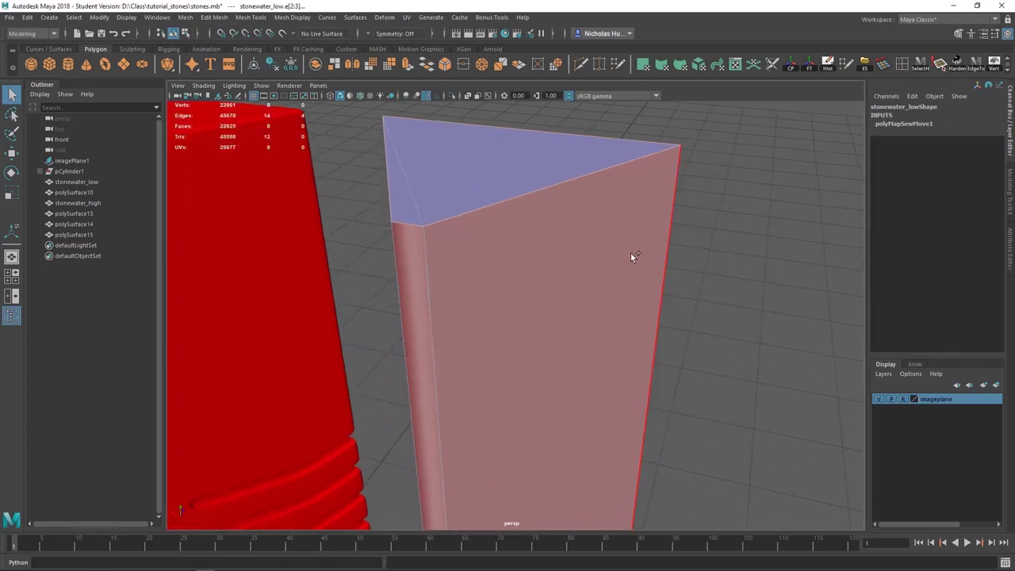
# Add one sharp vertical corner edge and the four border edges of the bottom cap to the edge selection
pyautogui.keyDown('alt'); pyautogui.moveTo(437, 388); pyautogui.dragTo(404, 253); pyautogui.keyUp('alt')
pyautogui.keyDown('shift'); pyautogui.click(404, 251); pyautogui.keyUp('shift')
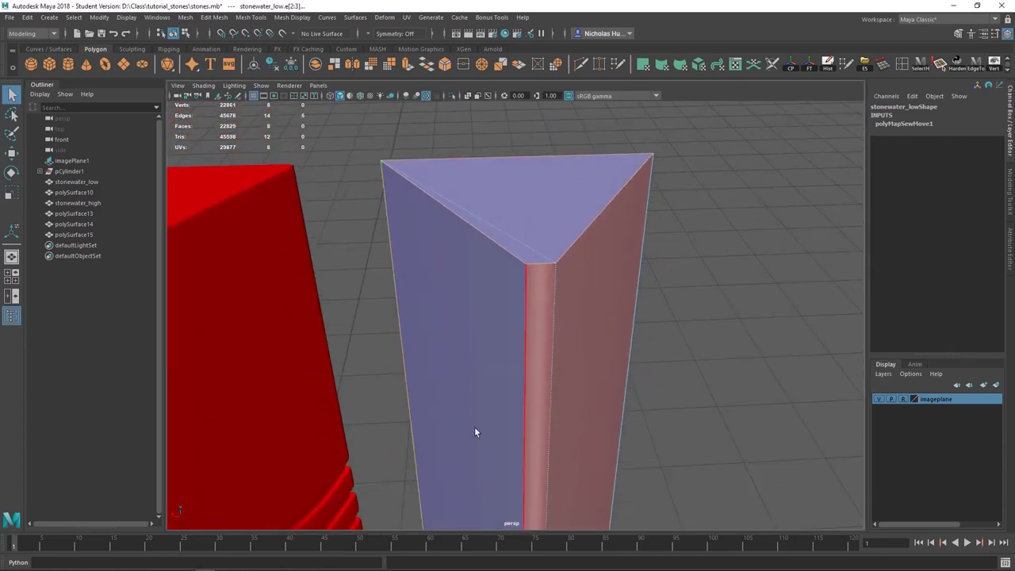
pyautogui.keyDown('alt'); pyautogui.moveTo(476, 429); pyautogui.dragTo(562, 253); pyautogui.keyUp('alt')
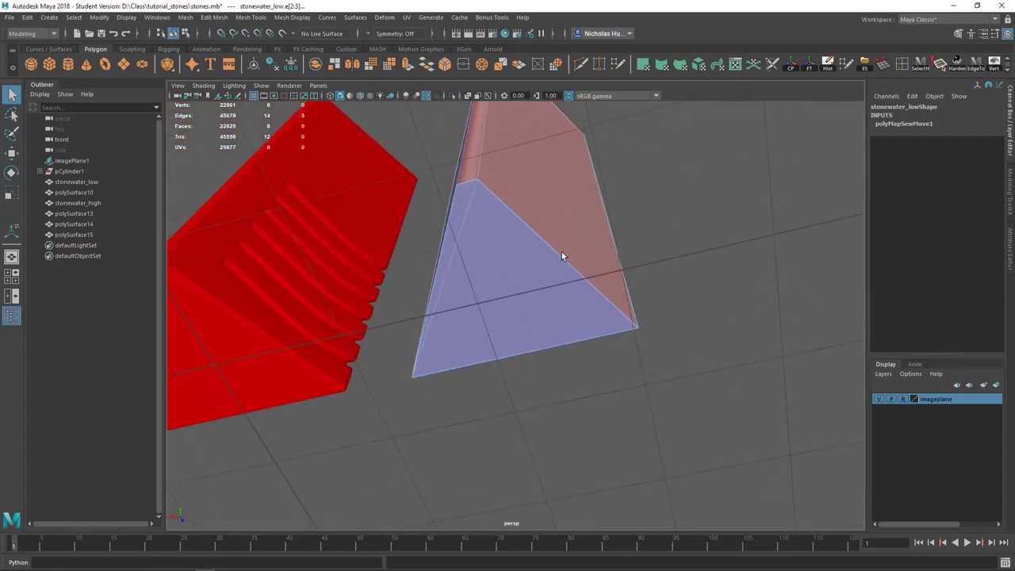
pyautogui.keyDown('shift'); pyautogui.click(525, 335); pyautogui.keyUp('shift')
pyautogui.keyDown('shift'); pyautogui.click(448, 240); pyautogui.keyUp('shift')
pyautogui.keyDown('shift'); pyautogui.click(516, 209); pyautogui.keyUp('shift')
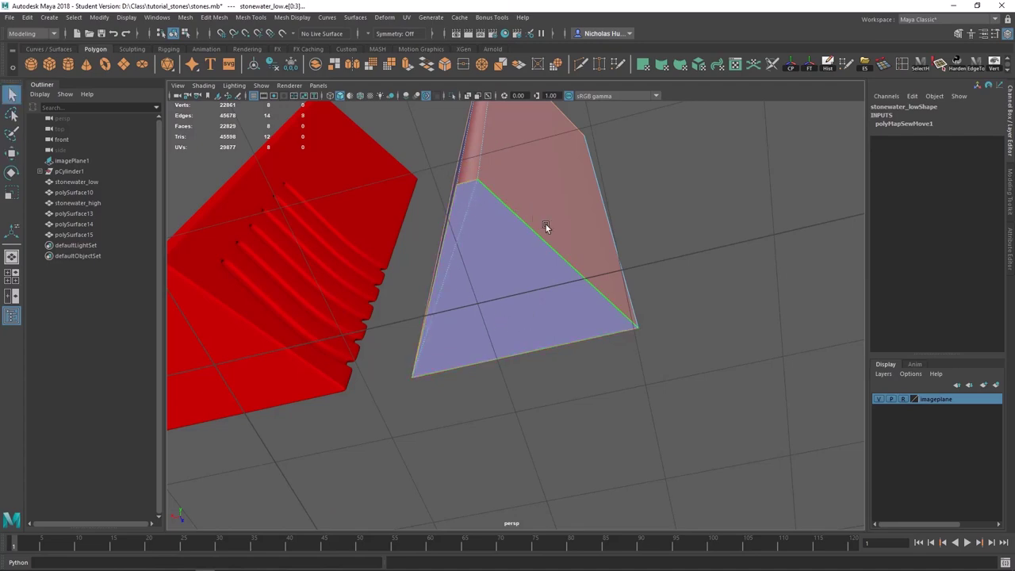
# Bring back the UV Editor and cut the UVs along the nine selected edges
pyautogui.press('w')
pyautogui.keyDown('alt'); pyautogui.moveTo(546, 225); pyautogui.dragTo(674, 337); pyautogui.keyUp('alt')
pyautogui.moveTo(1014, 262); pyautogui.dragTo(645, 127)
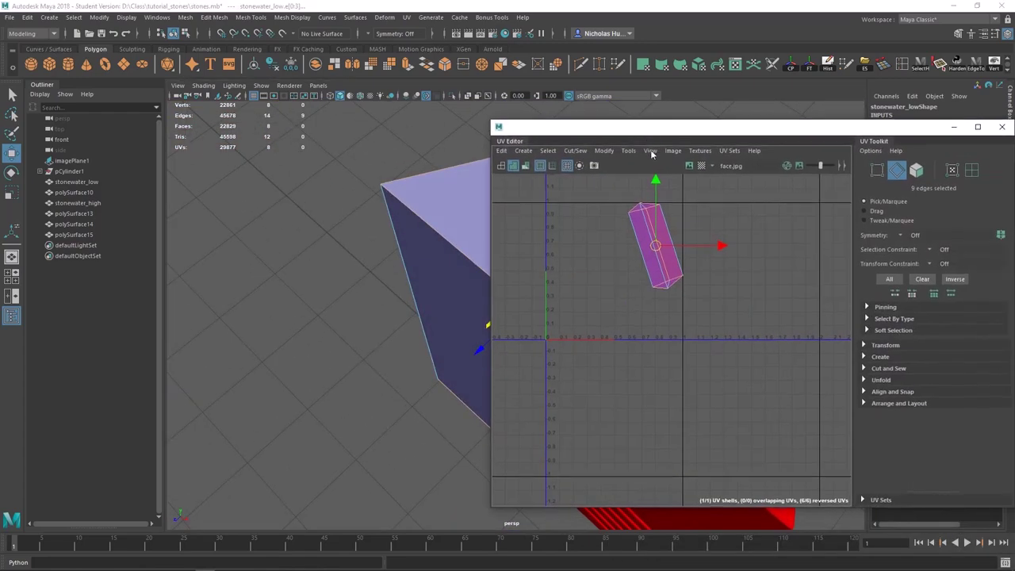
pyautogui.moveTo(723, 292); pyautogui.dragTo(722, 261, button='right')
pyautogui.keyDown('alt'); pyautogui.moveTo(740, 226); pyautogui.dragTo(725, 281, button='middle'); pyautogui.keyUp('alt')
pyautogui.scroll(3, 725, 282)
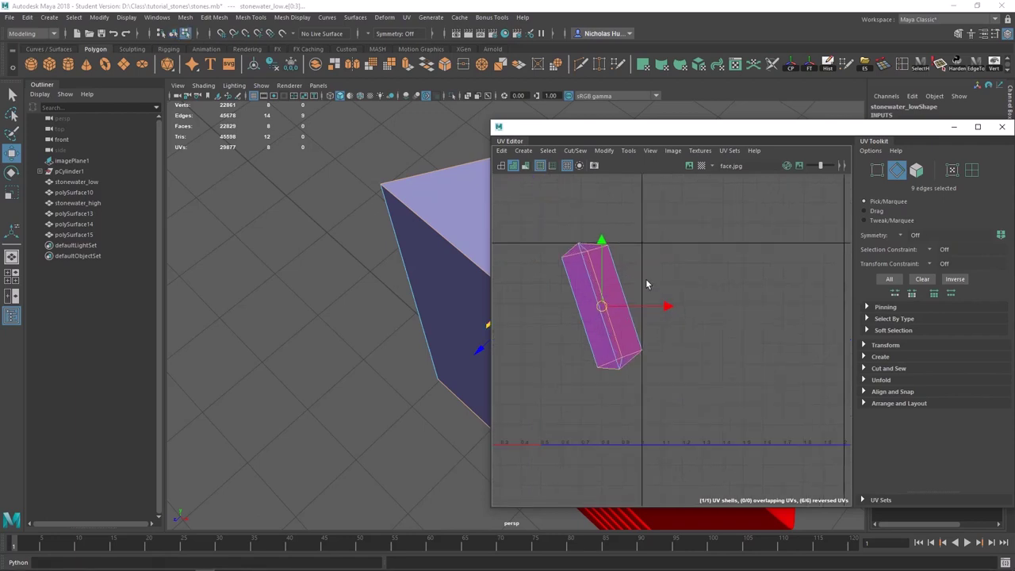
pyautogui.keyDown('shift'); pyautogui.moveTo(646, 284); pyautogui.dragTo(608, 298, button='right'); pyautogui.keyUp('shift')
pyautogui.keyDown('alt'); pyautogui.moveTo(668, 285); pyautogui.dragTo(759, 268, button='middle'); pyautogui.keyUp('alt')
# Select all three UV shells of stonewater_low and unfold them
pyautogui.moveTo(563, 294); pyautogui.dragTo(517, 275, button='right')
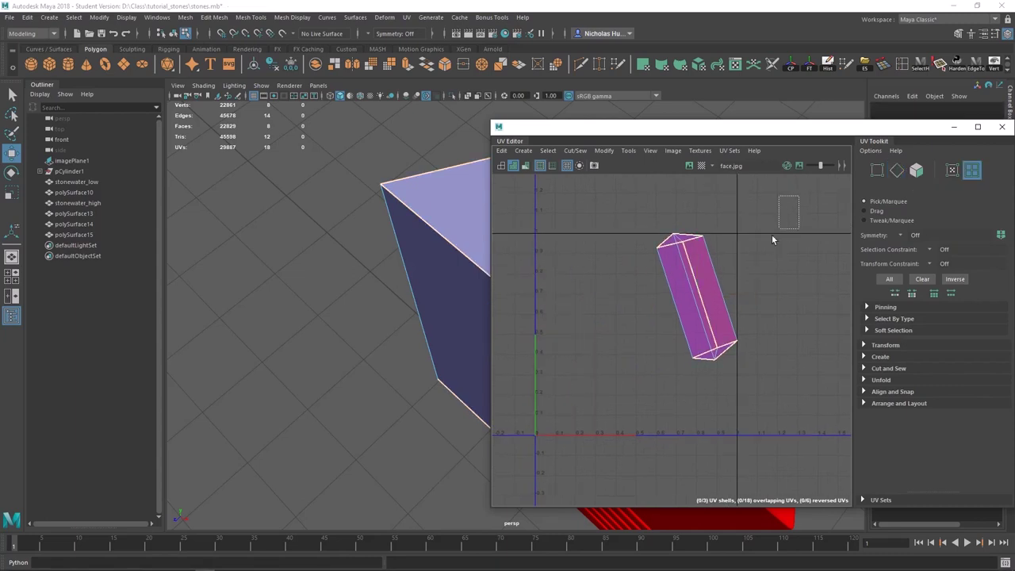
pyautogui.moveTo(773, 239); pyautogui.dragTo(550, 439)
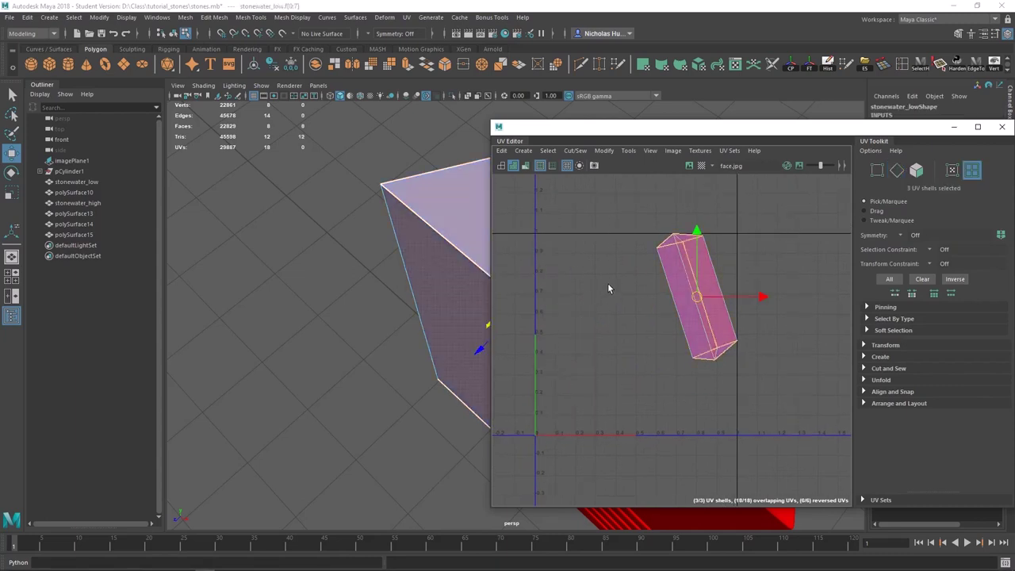
pyautogui.keyDown('shift'); pyautogui.moveTo(608, 238); pyautogui.dragTo(484, 237, button='right'); pyautogui.keyUp('shift')
pyautogui.scroll(3, 655, 300)
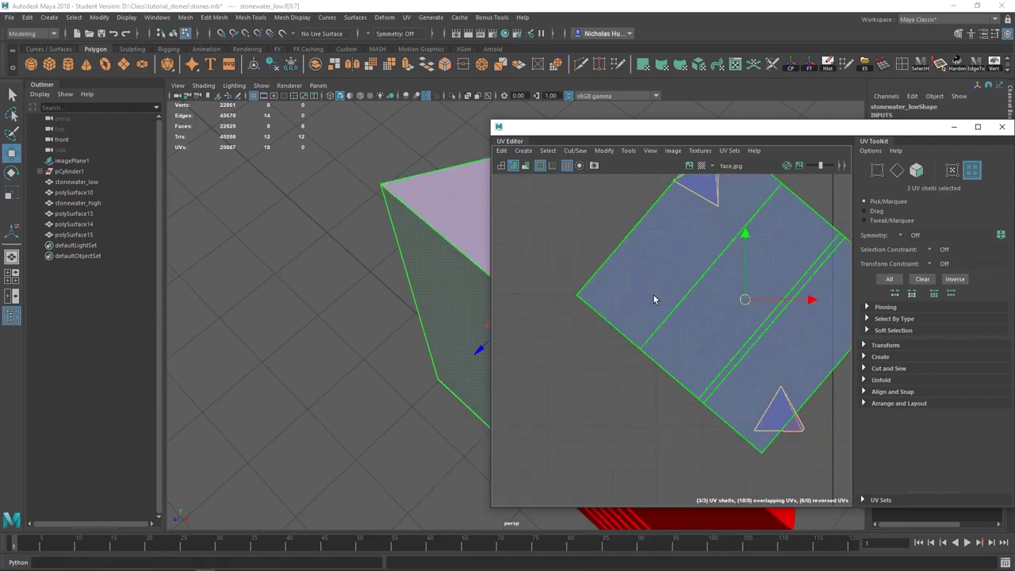
# Shift the unfolded shells across the UV space and separate the large side-wall shell from the two triangular cap shells
pyautogui.moveTo(745, 300); pyautogui.dragTo(672, 317)
pyautogui.click(766, 226)
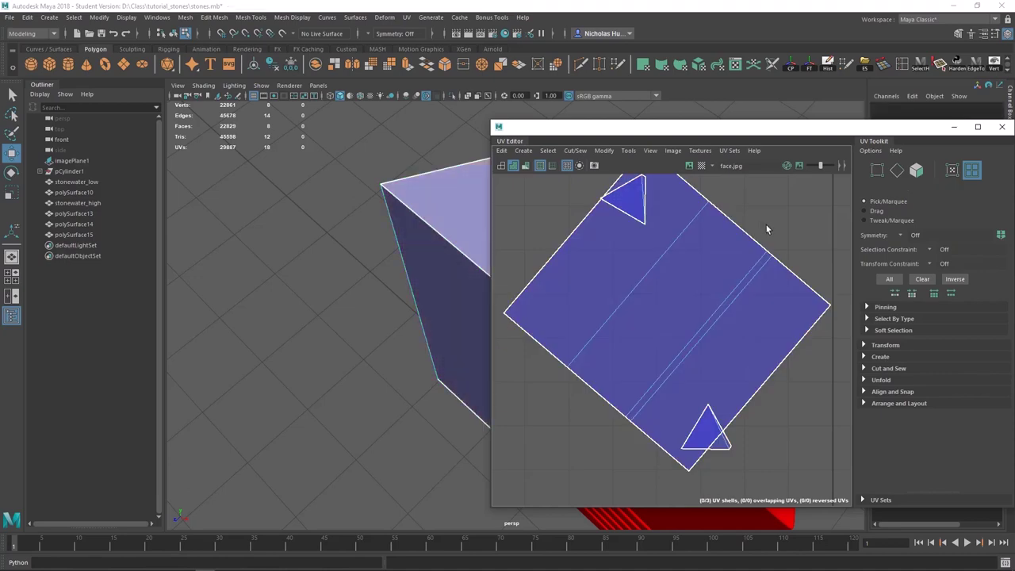
pyautogui.hotkey('ctrl', 'z')
pyautogui.hotkey('ctrl', 'z')
pyautogui.hotkey('ctrl', 'z')
pyautogui.hotkey('ctrl', 'z')
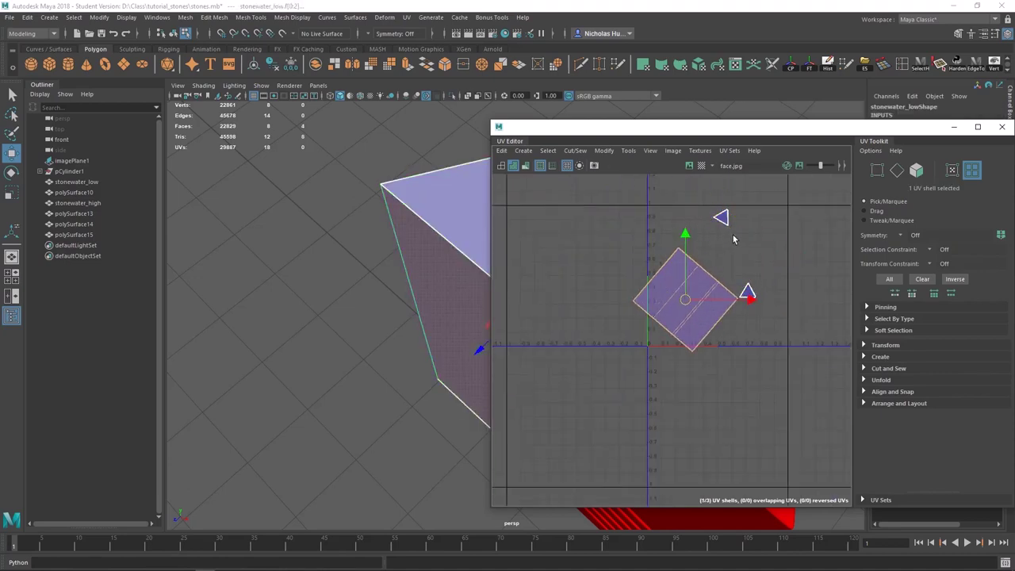
# Cut the UVs along the remaining sharp vertical edge between two wide side faces of stonewater_low
pyautogui.moveTo(509, 128); pyautogui.dragTo(718, 111)
pyautogui.press('f')
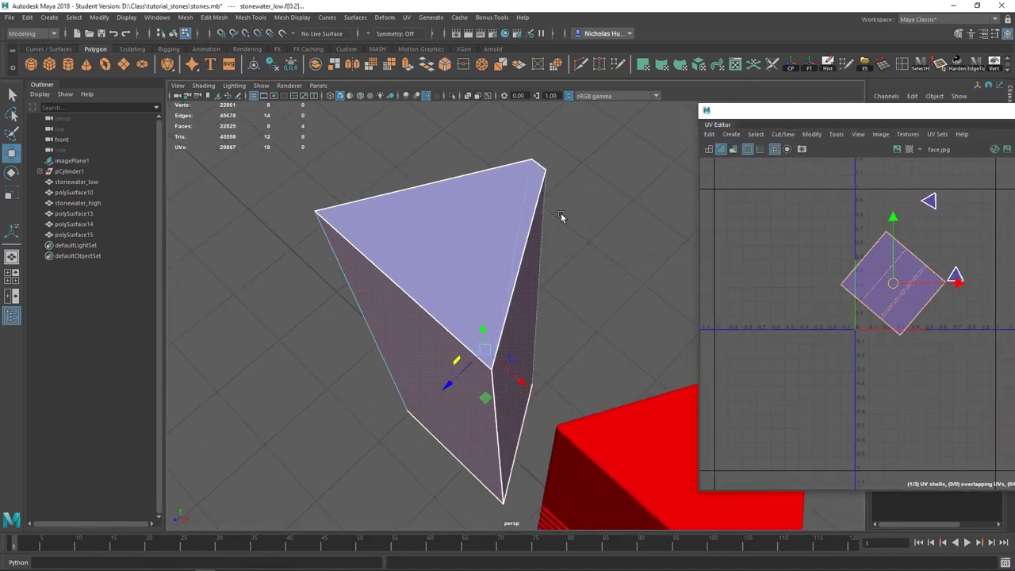
pyautogui.keyDown('alt'); pyautogui.moveTo(699, 161); pyautogui.dragTo(564, 247); pyautogui.keyUp('alt')
pyautogui.moveTo(721, 114); pyautogui.dragTo(749, 146)
pyautogui.keyDown('alt'); pyautogui.moveTo(550, 193); pyautogui.dragTo(553, 261, button='middle'); pyautogui.keyUp('alt')
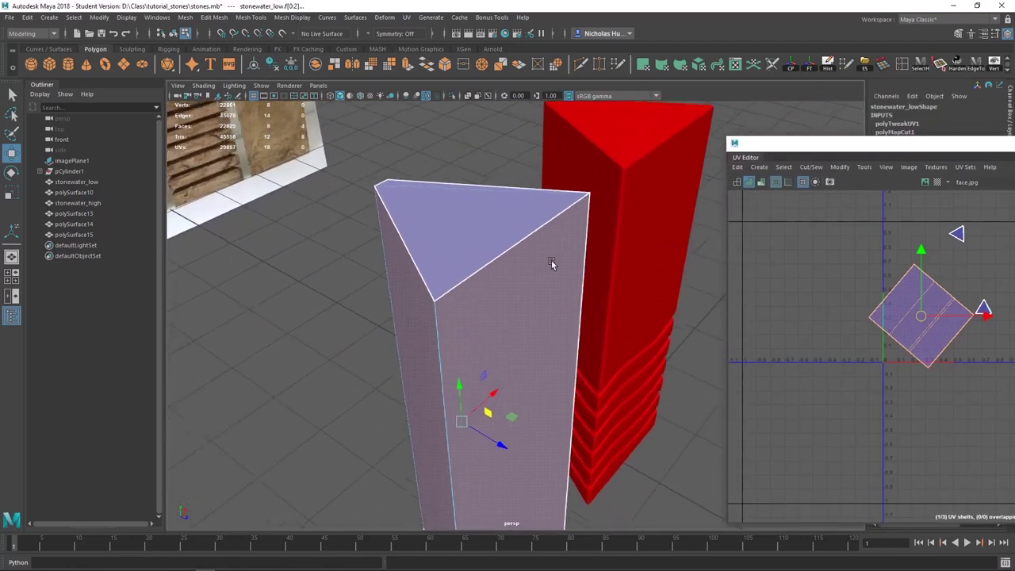
pyautogui.keyDown('alt'); pyautogui.moveTo(369, 270); pyautogui.dragTo(441, 287, button='right'); pyautogui.keyUp('alt')
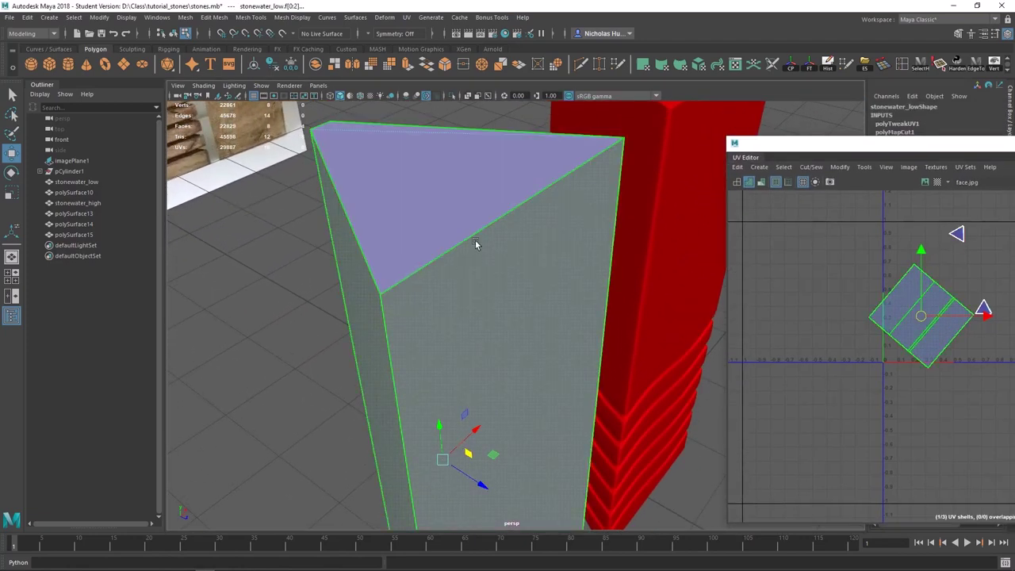
pyautogui.scroll(-3, 492, 357)
pyautogui.keyDown('alt'); pyautogui.moveTo(491, 356); pyautogui.dragTo(527, 242, button='middle'); pyautogui.keyUp('alt')
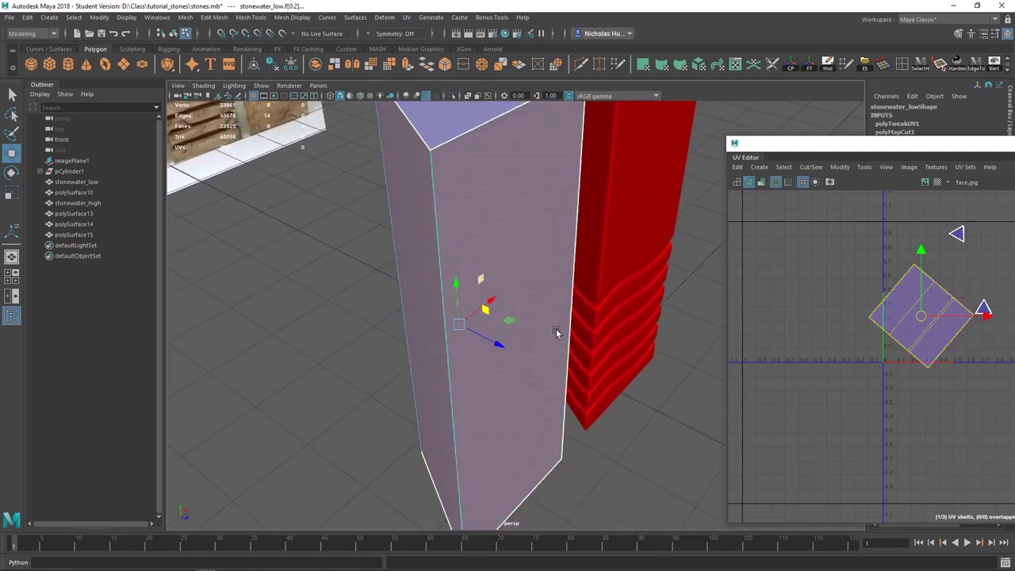
pyautogui.keyDown('alt'); pyautogui.moveTo(556, 333); pyautogui.dragTo(540, 186); pyautogui.keyUp('alt')
pyautogui.moveTo(497, 242); pyautogui.dragTo(499, 212, button='right')
pyautogui.click(458, 236)
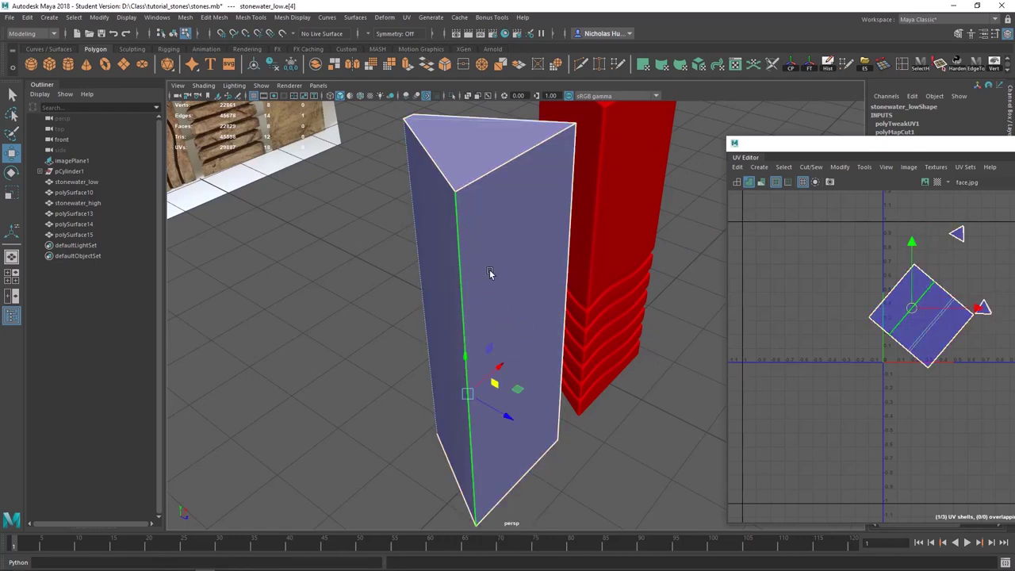
pyautogui.keyDown('shift'); pyautogui.moveTo(846, 276); pyautogui.dragTo(798, 294, button='right'); pyautogui.keyUp('shift')
# Select all four UV shells and unfold them again after the new cut
pyautogui.scroll(-1, 836, 303)
pyautogui.keyDown('alt'); pyautogui.moveTo(836, 303); pyautogui.dragTo(725, 332, button='middle'); pyautogui.keyUp('alt')
pyautogui.scroll(1, 725, 332)
pyautogui.moveTo(798, 356); pyautogui.dragTo(799, 360, button='right')
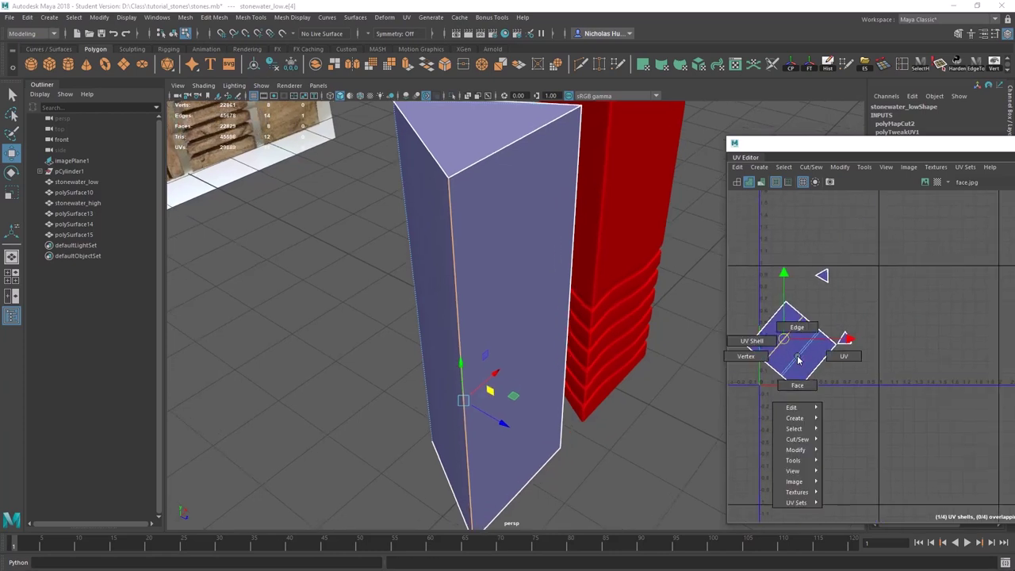
pyautogui.moveTo(752, 338); pyautogui.dragTo(752, 339, button='right')
pyautogui.moveTo(891, 243); pyautogui.dragTo(738, 403)
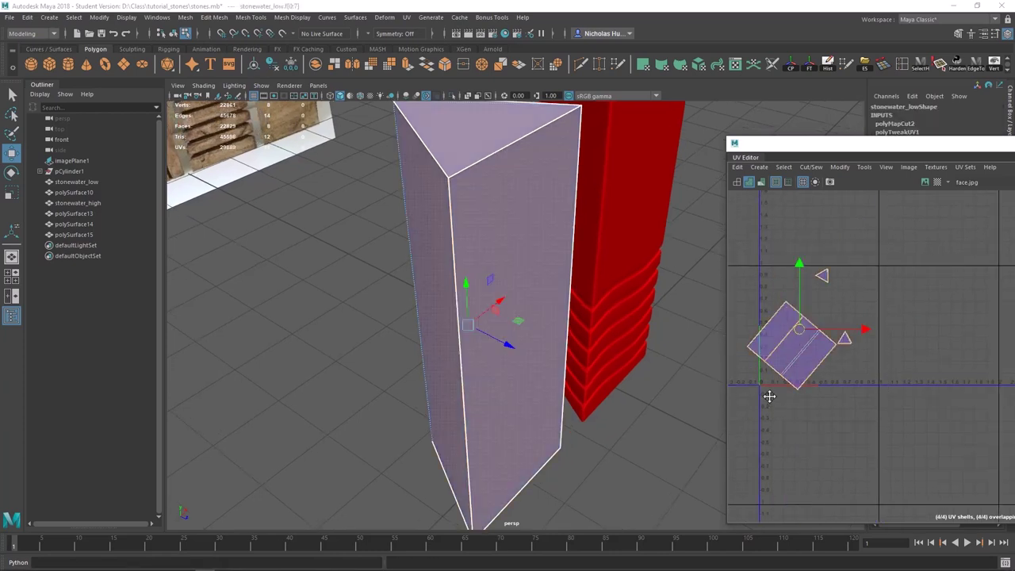
pyautogui.keyDown('alt'); pyautogui.moveTo(768, 396); pyautogui.dragTo(803, 389, button='middle'); pyautogui.keyUp('alt')
pyautogui.scroll(3, 815, 363)
pyautogui.keyDown('shift'); pyautogui.moveTo(817, 236); pyautogui.dragTo(699, 238, button='right'); pyautogui.keyUp('shift')
pyautogui.keyDown('alt'); pyautogui.moveTo(792, 324); pyautogui.dragTo(805, 363, button='middle'); pyautogui.keyUp('alt')
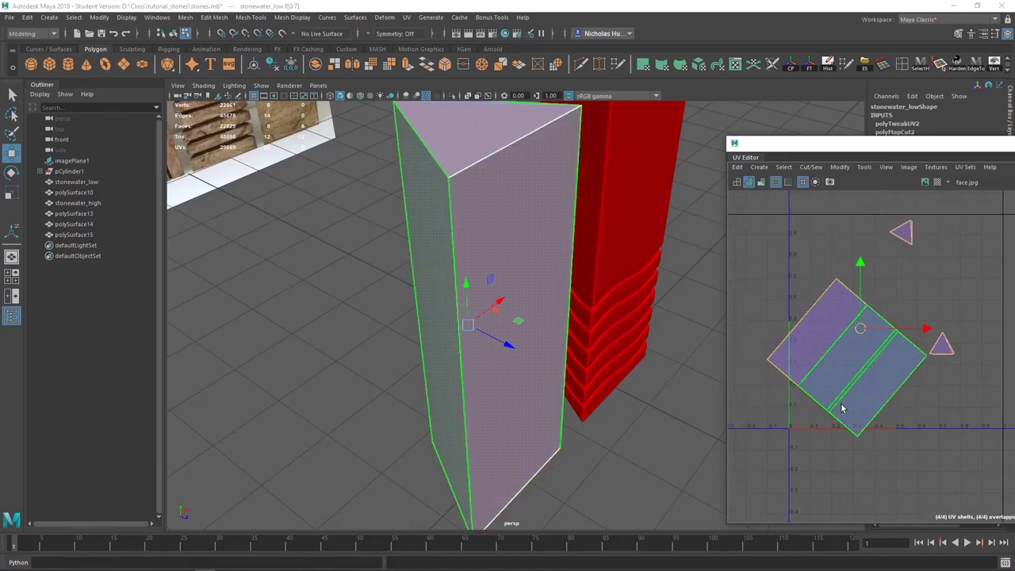
pyautogui.click(907, 280)
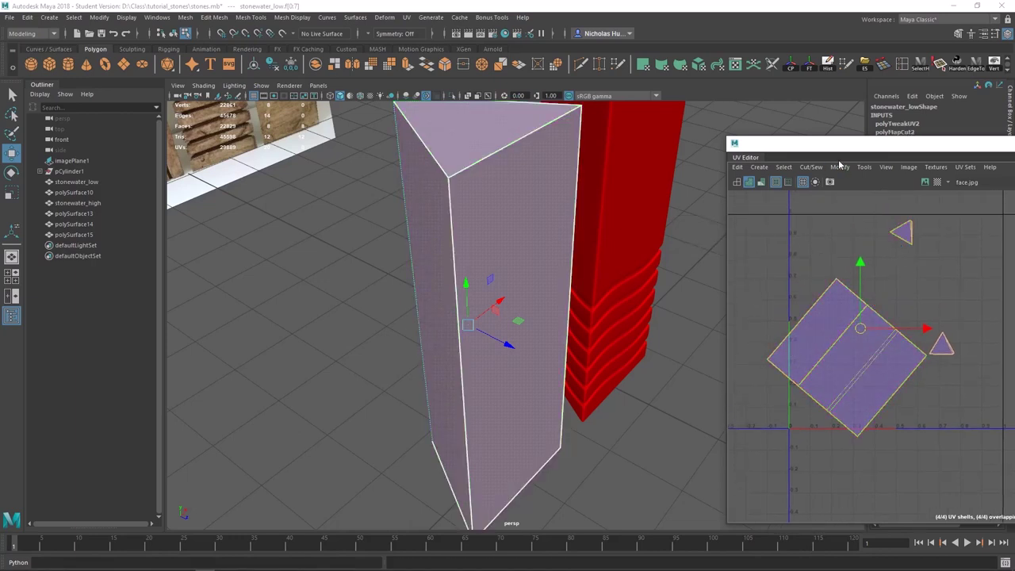
# Reposition the UV Editor, return to object mode and reselect stonewater_low
pyautogui.moveTo(817, 145); pyautogui.dragTo(769, 131)
pyautogui.keyDown('alt'); pyautogui.moveTo(437, 224); pyautogui.dragTo(472, 270); pyautogui.keyUp('alt')
pyautogui.press('q')
pyautogui.moveTo(463, 204); pyautogui.dragTo(520, 190, button='right')
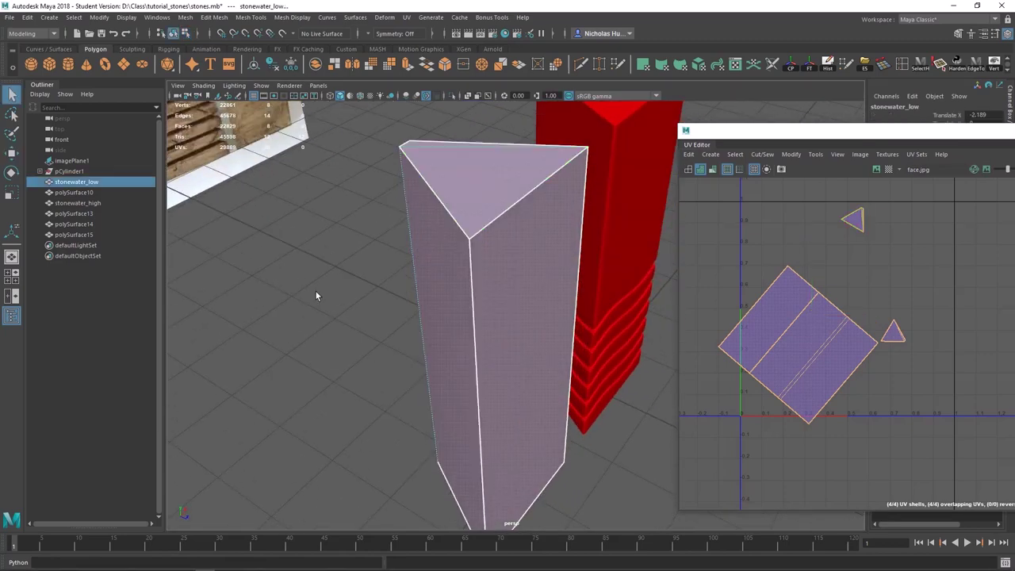
pyautogui.click(316, 292)
pyautogui.keyDown('alt'); pyautogui.moveTo(317, 292); pyautogui.dragTo(493, 256); pyautogui.keyUp('alt')
pyautogui.click(493, 256)
pyautogui.scroll(3, 797, 361)
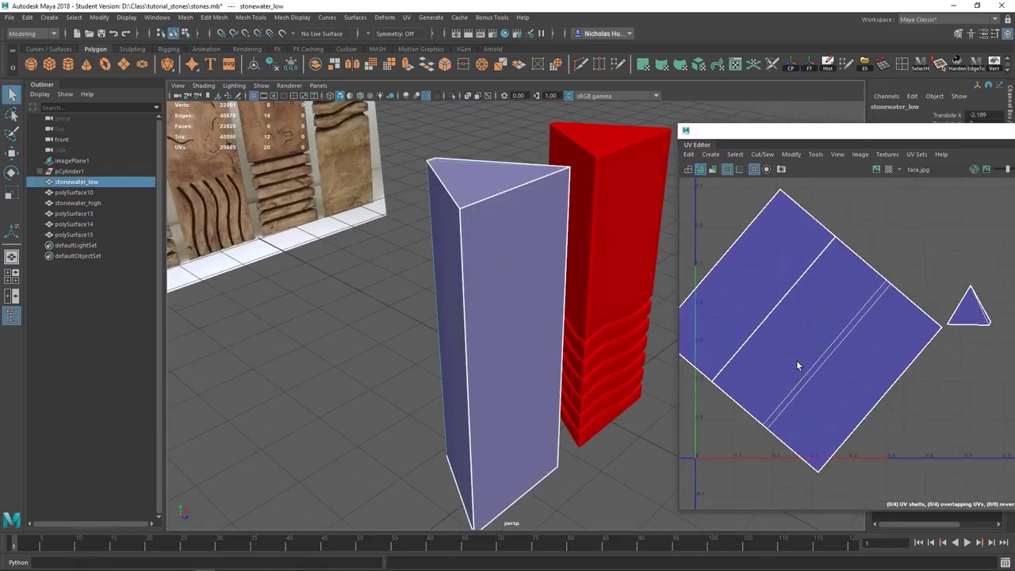
pyautogui.scroll(-4, 797, 361)
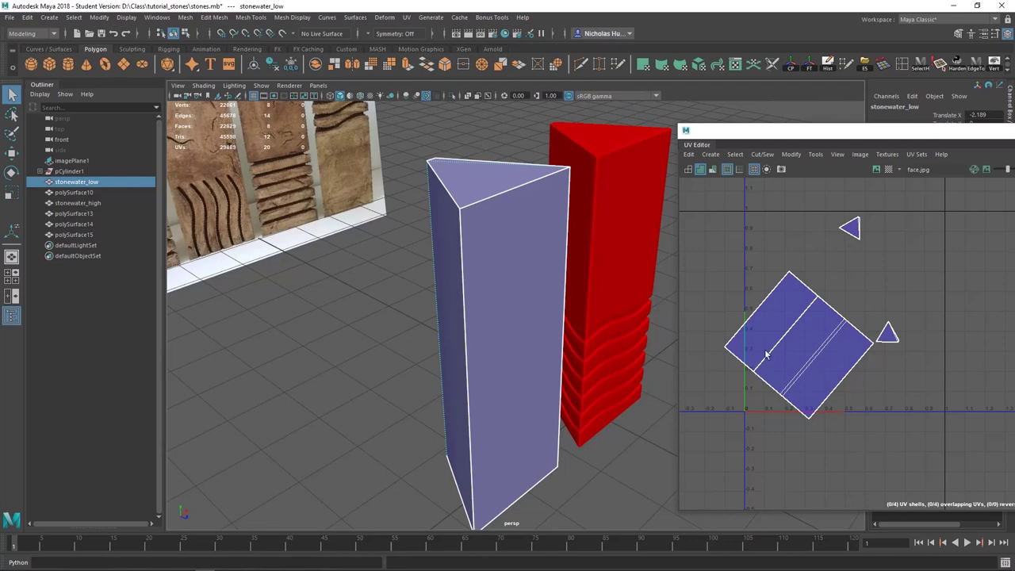
# Select the side-wall shells' upper border edges in the UV layout and examine which end of the stone they belong to
pyautogui.rightClick(807, 326)
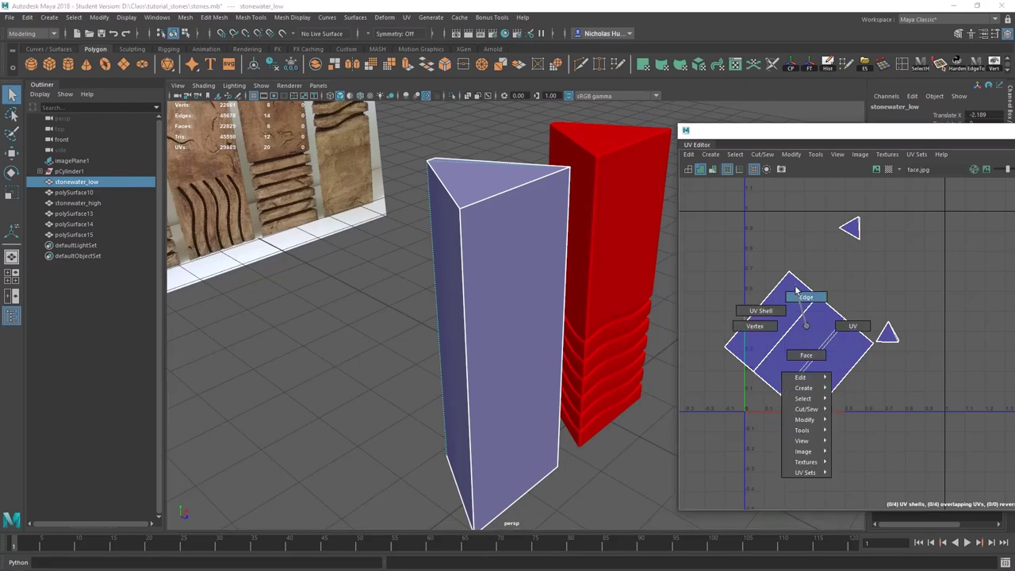
pyautogui.click(800, 294)
pyautogui.click(818, 289)
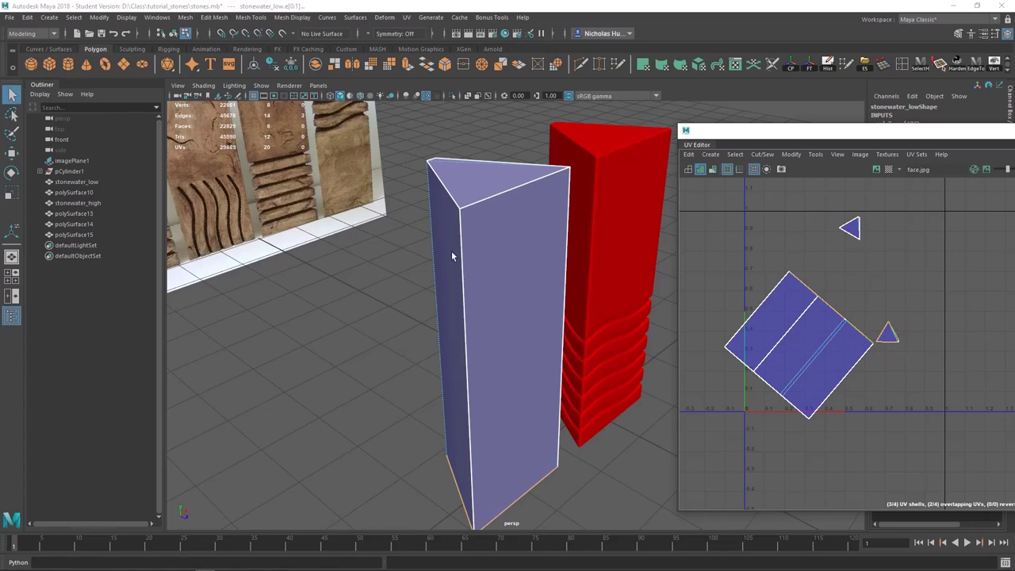
pyautogui.press('f')
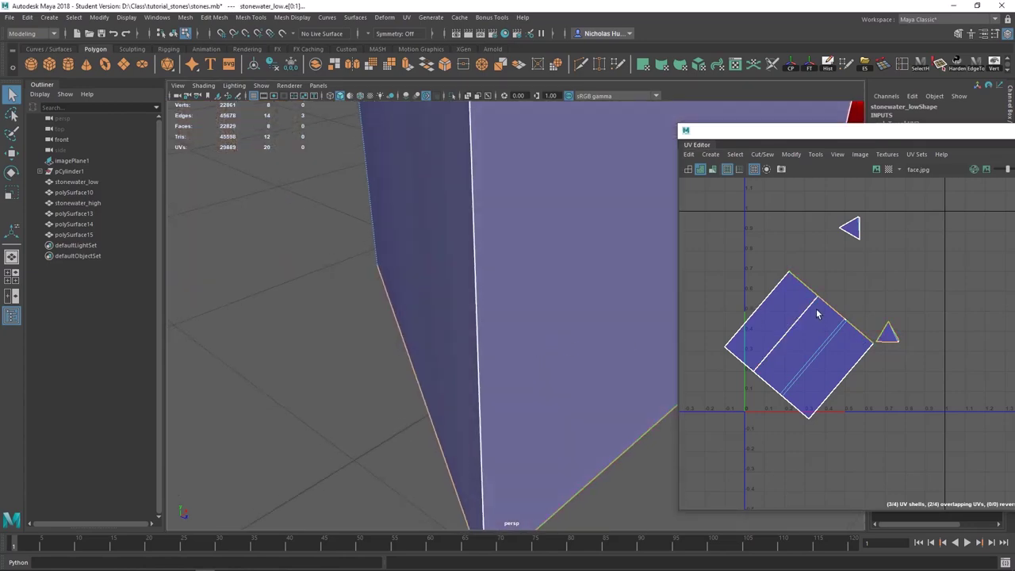
pyautogui.moveTo(516, 336)
pyautogui.keyDown('alt'); pyautogui.mouseDown()
pyautogui.moveTo(580, 242)
pyautogui.moveTo(669, 191)
pyautogui.moveTo(645, 270)
pyautogui.moveTo(587, 230)
pyautogui.moveTo(523, 323)
pyautogui.mouseUp(); pyautogui.keyUp('alt')
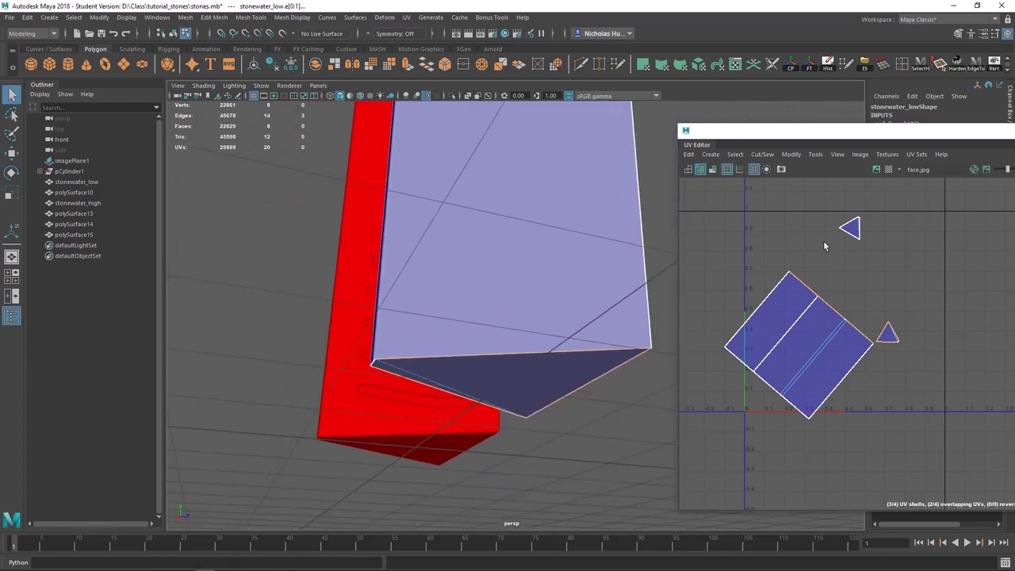
pyautogui.keyDown('alt'); pyautogui.moveTo(828, 351); pyautogui.dragTo(828, 390, button='middle'); pyautogui.keyUp('alt')
# Select the two side-wall shells, rotate them upright and move them inside the 0 to 1 UV square
pyautogui.moveTo(796, 335); pyautogui.dragTo(755, 323, button='right')
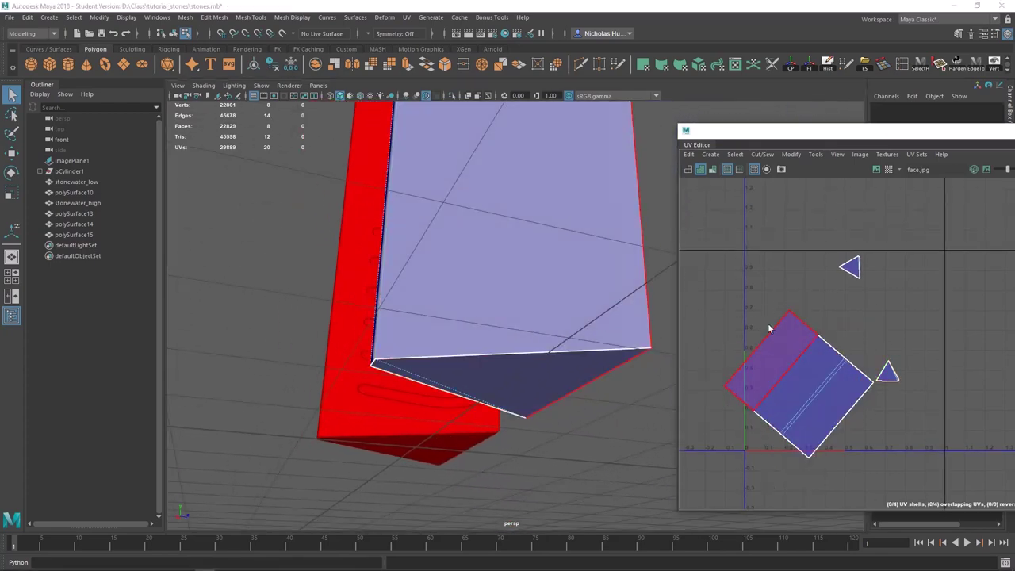
pyautogui.moveTo(714, 262); pyautogui.dragTo(816, 431)
pyautogui.press('e')
pyautogui.moveTo(861, 398); pyautogui.dragTo(855, 460)
pyautogui.press('w')
pyautogui.moveTo(808, 394); pyautogui.dragTo(827, 361)
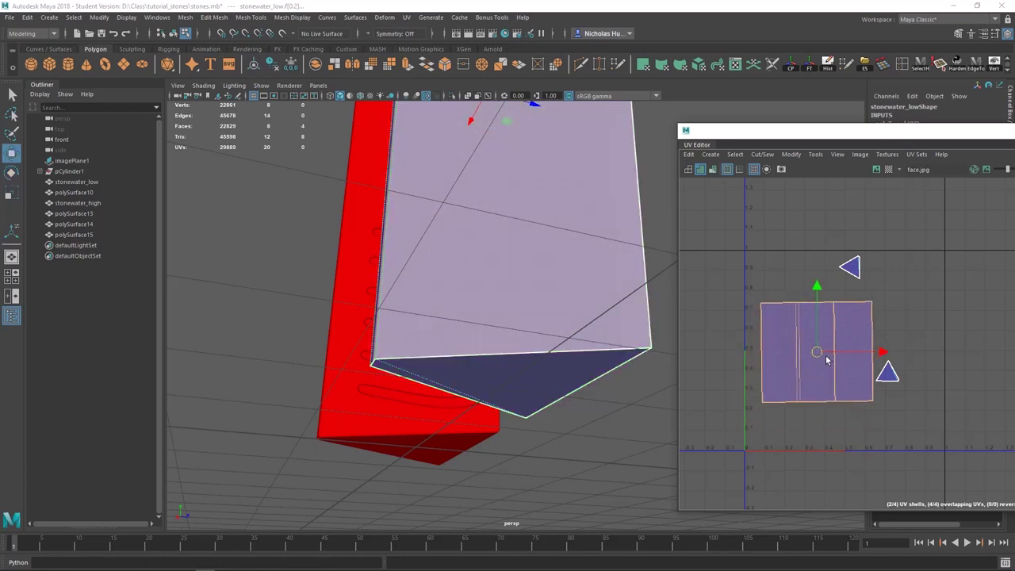
# Select all four UV shells, continue past the student version notice and straighten them with Orient Shells
pyautogui.scroll(-2, 904, 317)
pyautogui.click(943, 214)
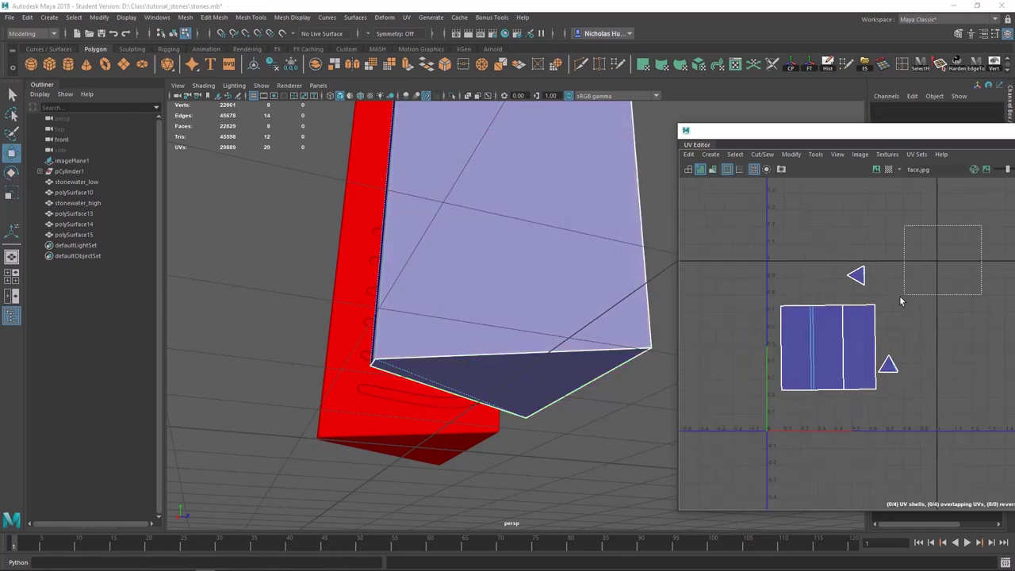
pyautogui.moveTo(901, 302); pyautogui.dragTo(730, 427)
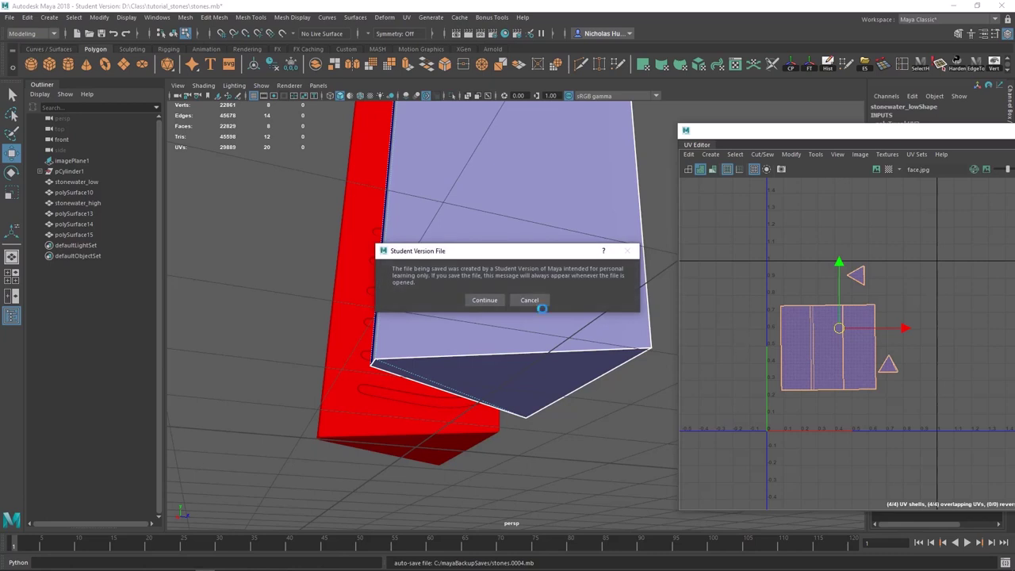
pyautogui.click(485, 299)
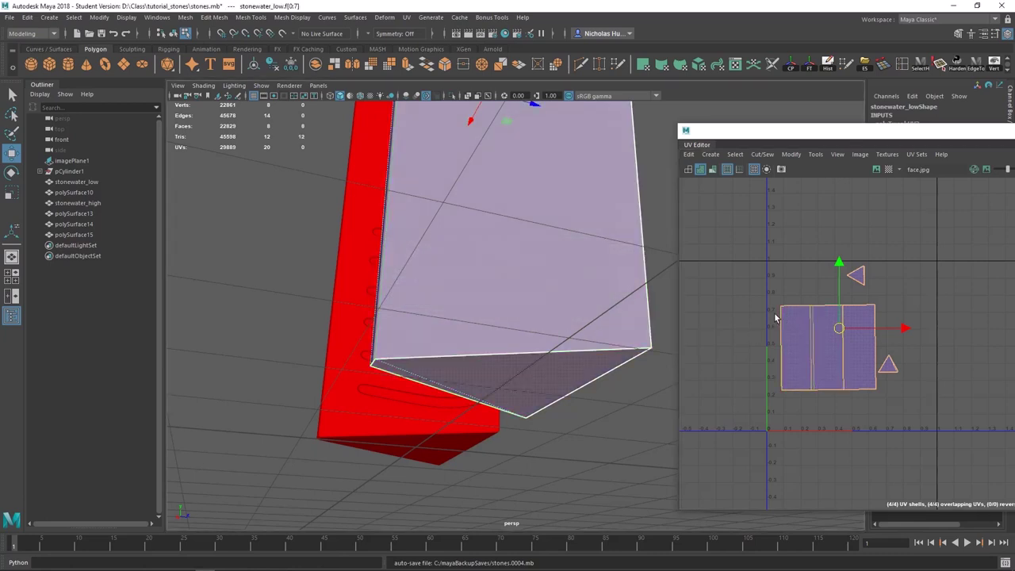
pyautogui.keyDown('shift'); pyautogui.moveTo(770, 237); pyautogui.dragTo(764, 391, button='right'); pyautogui.keyUp('shift')
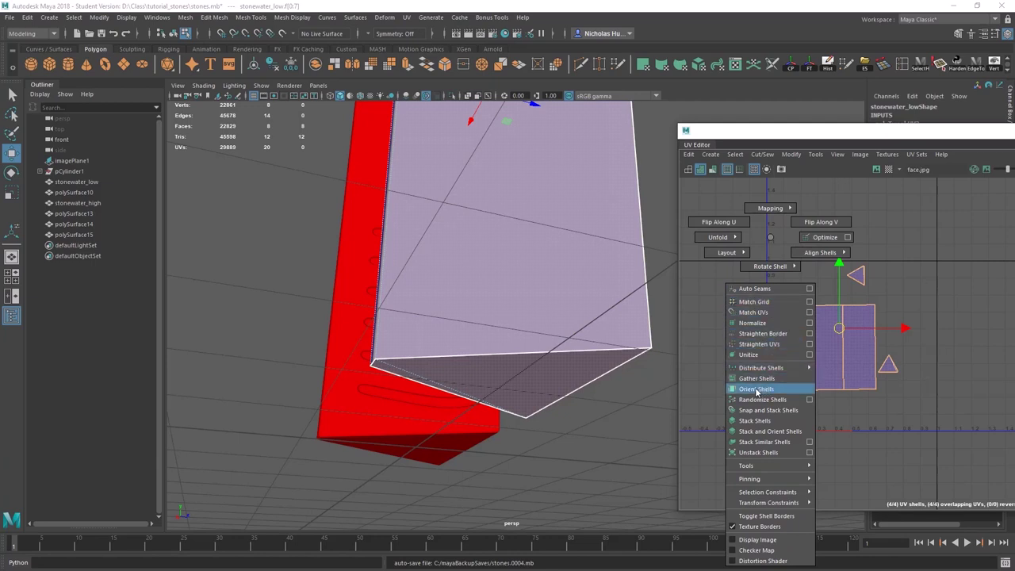
pyautogui.keyDown('shift'); pyautogui.moveTo(757, 391); pyautogui.dragTo(756, 390, button='right'); pyautogui.keyUp('shift')
# Select the sideways triangular cap shell and move it up beside the upright triangular cap shell
pyautogui.scroll(5, 793, 386)
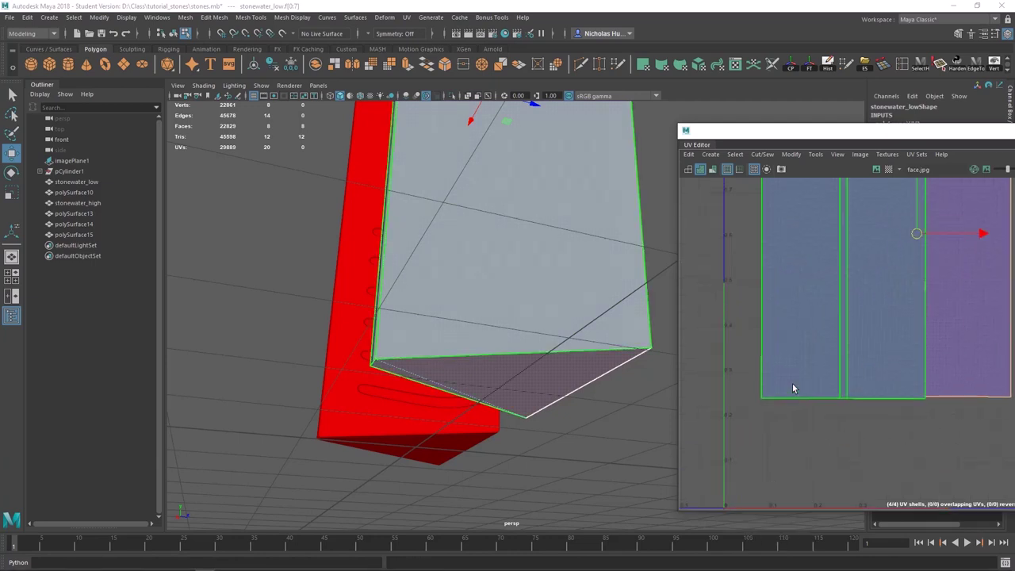
pyautogui.keyDown('alt'); pyautogui.moveTo(793, 386); pyautogui.dragTo(775, 408, button='middle'); pyautogui.keyUp('alt')
pyautogui.scroll(-3, 773, 402)
pyautogui.scroll(3, 768, 400)
pyautogui.keyDown('alt'); pyautogui.moveTo(922, 242); pyautogui.dragTo(831, 302, button='middle'); pyautogui.keyUp('alt')
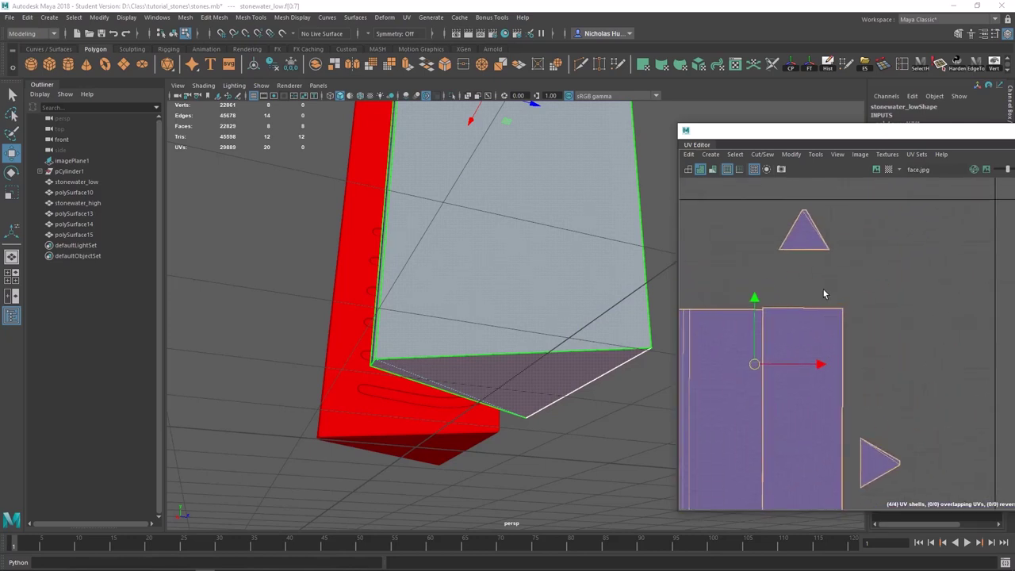
pyautogui.click(805, 216)
pyautogui.click(879, 475)
pyautogui.moveTo(880, 467); pyautogui.dragTo(846, 225)
pyautogui.scroll(2, 852, 248)
pyautogui.keyDown('alt'); pyautogui.moveTo(852, 247); pyautogui.dragTo(917, 364, button='middle'); pyautogui.keyUp('alt')
pyautogui.scroll(5, 859, 275)
# Move the upright triangular cap shell away from the sideways one so the two no longer touch
pyautogui.moveTo(591, 340)
pyautogui.keyDown('alt'); pyautogui.mouseDown()
pyautogui.moveTo(587, 317)
pyautogui.moveTo(575, 331)
pyautogui.moveTo(580, 350)
pyautogui.mouseUp(); pyautogui.keyUp('alt')
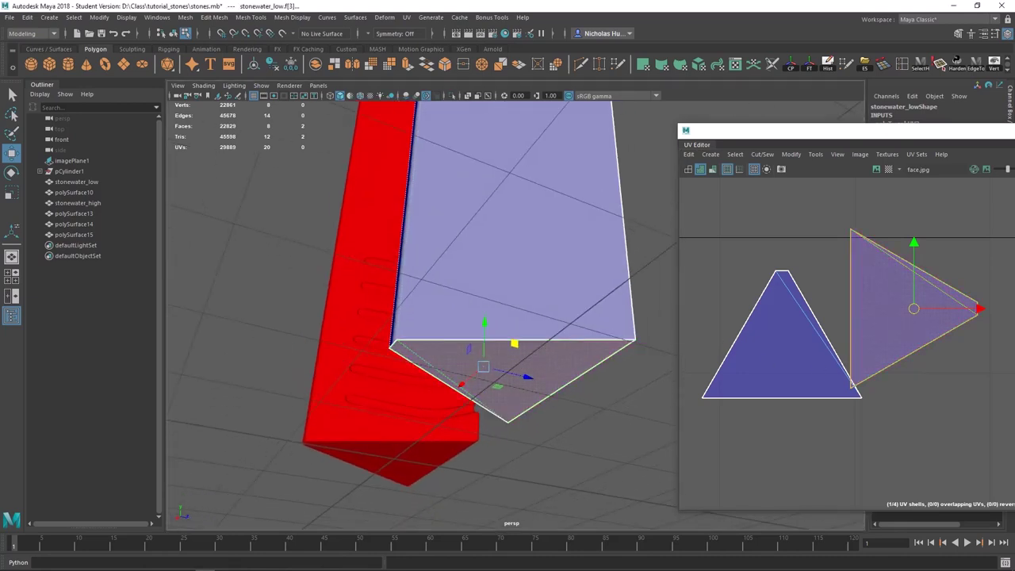
pyautogui.keyDown('alt'); pyautogui.moveTo(812, 415); pyautogui.dragTo(686, 264, button='right'); pyautogui.keyUp('alt')
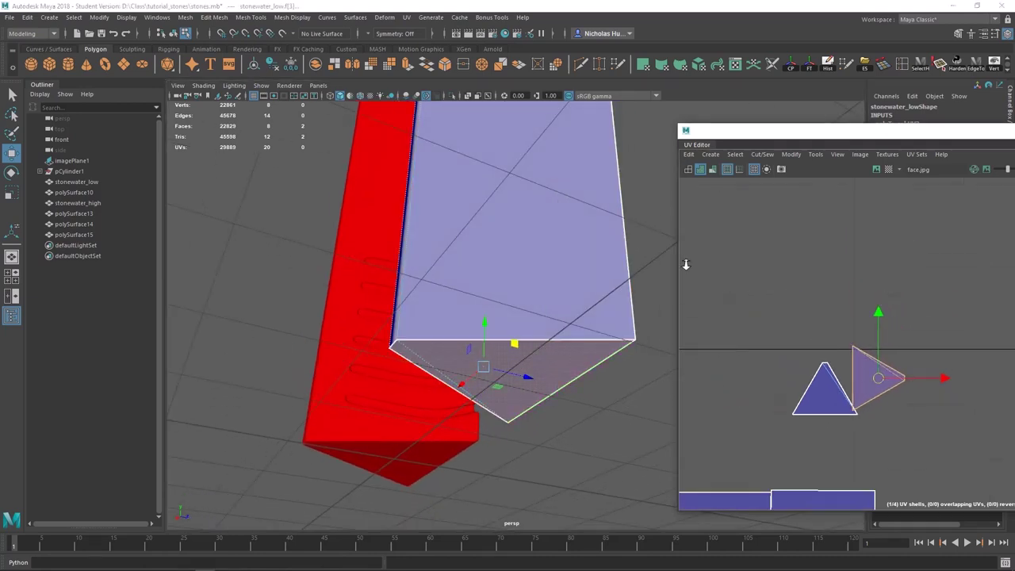
pyautogui.scroll(4, 890, 423)
pyautogui.click(891, 423)
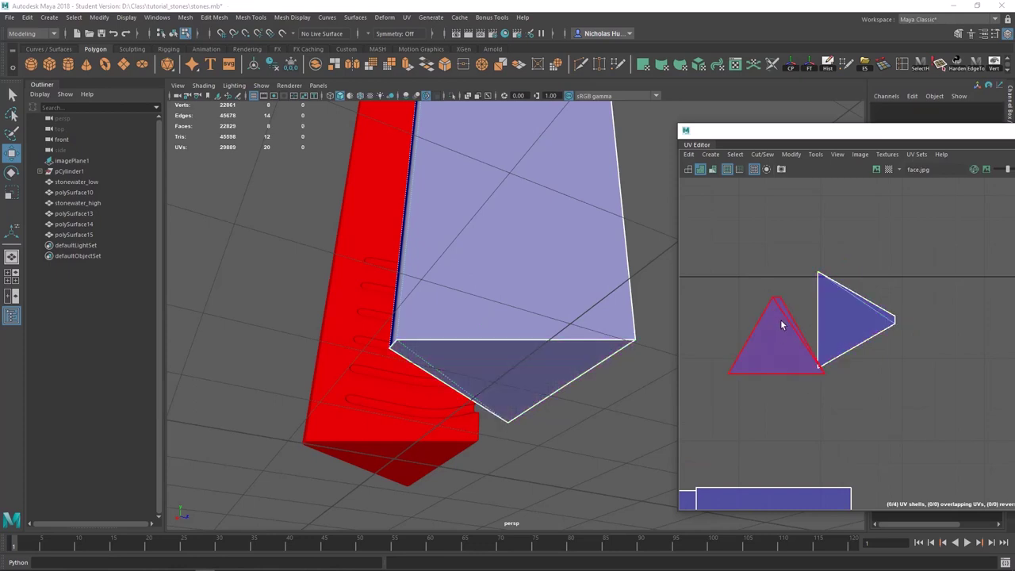
pyautogui.click(781, 321)
pyautogui.moveTo(779, 334); pyautogui.dragTo(715, 351)
# Rotate the sideways triangular cap shell a quarter turn so its narrow tip points up like the other cap
pyautogui.click(842, 337)
pyautogui.press('e')
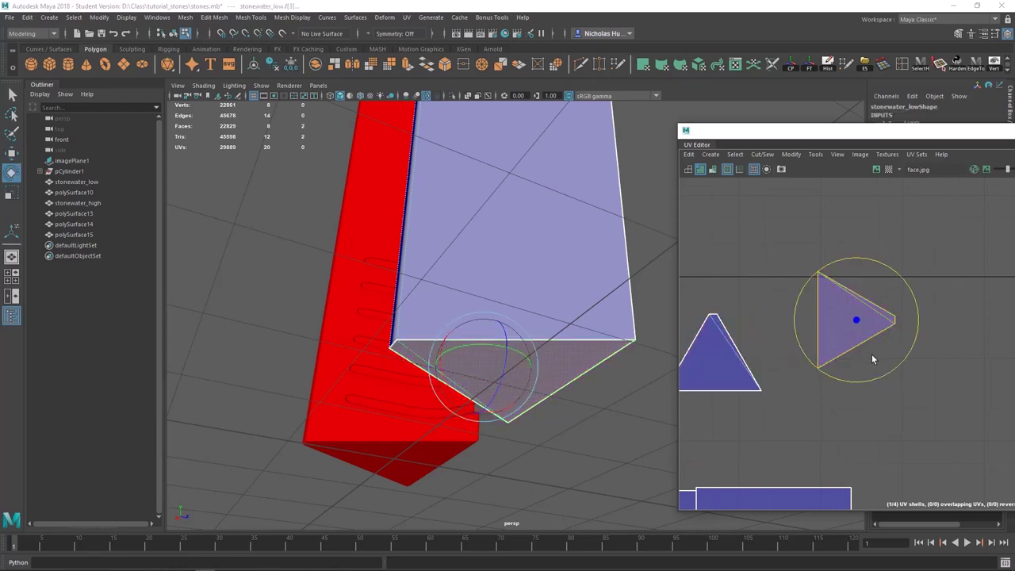
pyautogui.click(836, 411)
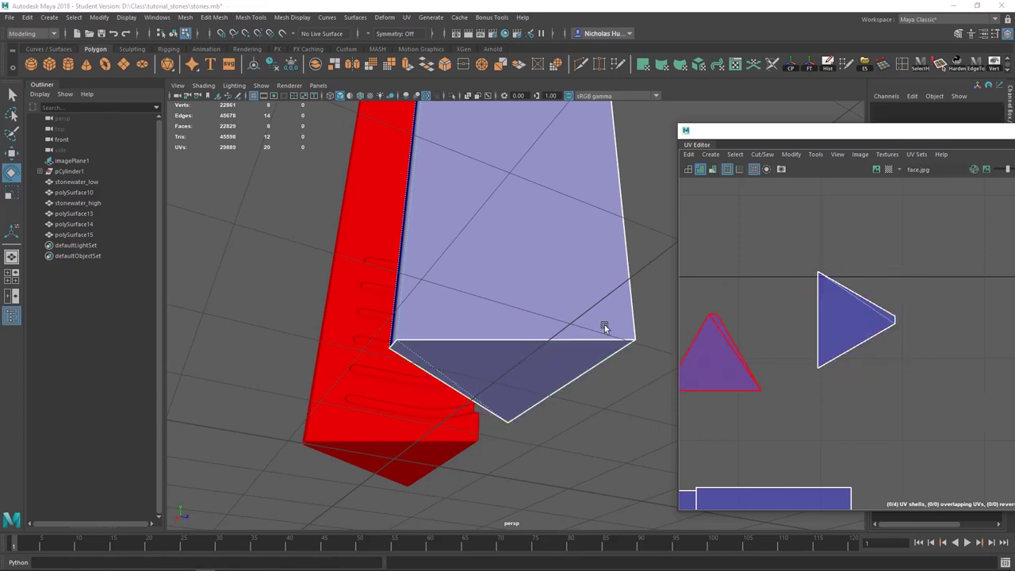
pyautogui.click(847, 318)
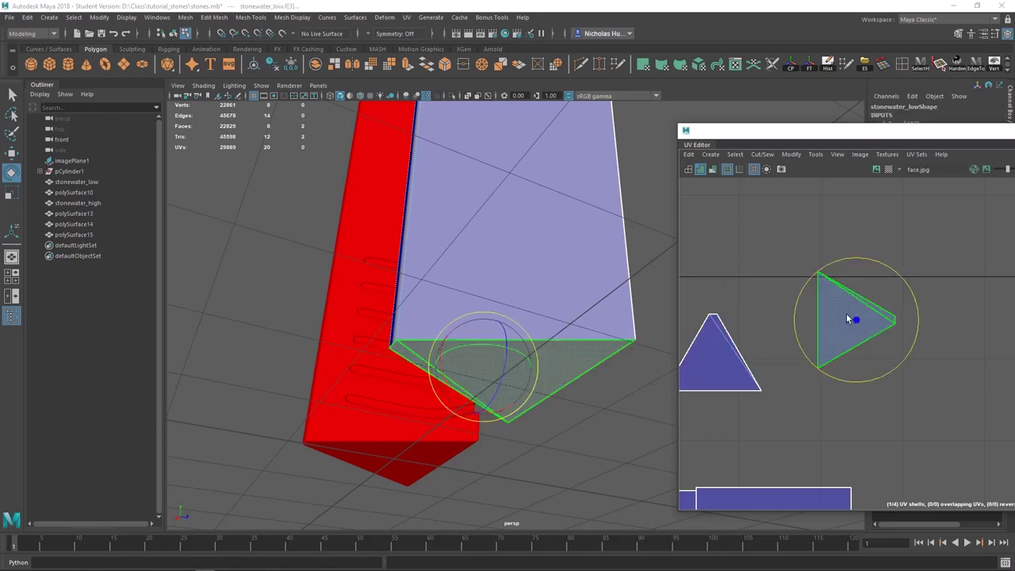
pyautogui.click(854, 354)
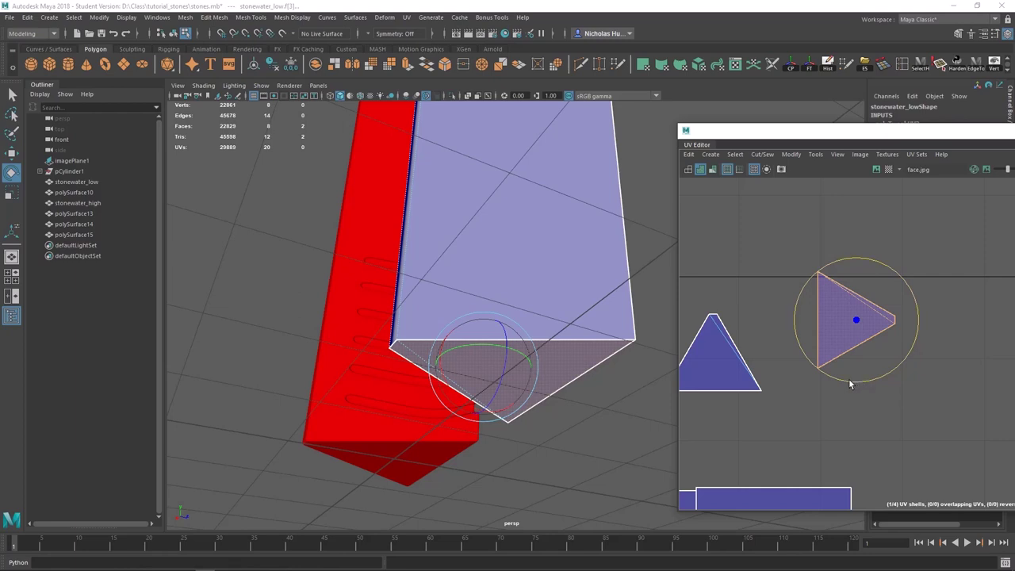
pyautogui.moveTo(852, 384); pyautogui.dragTo(917, 324)
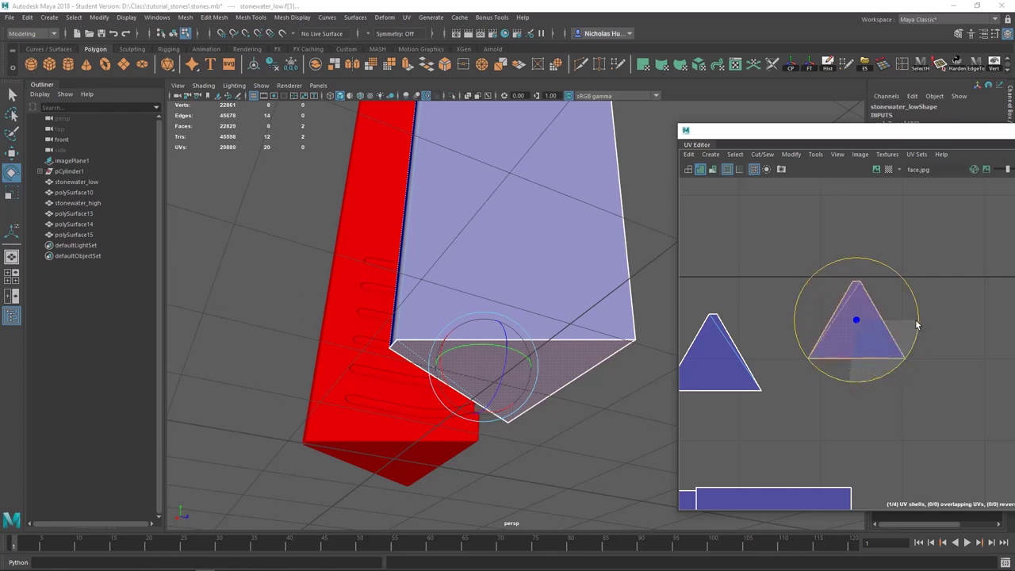
pyautogui.press('w')
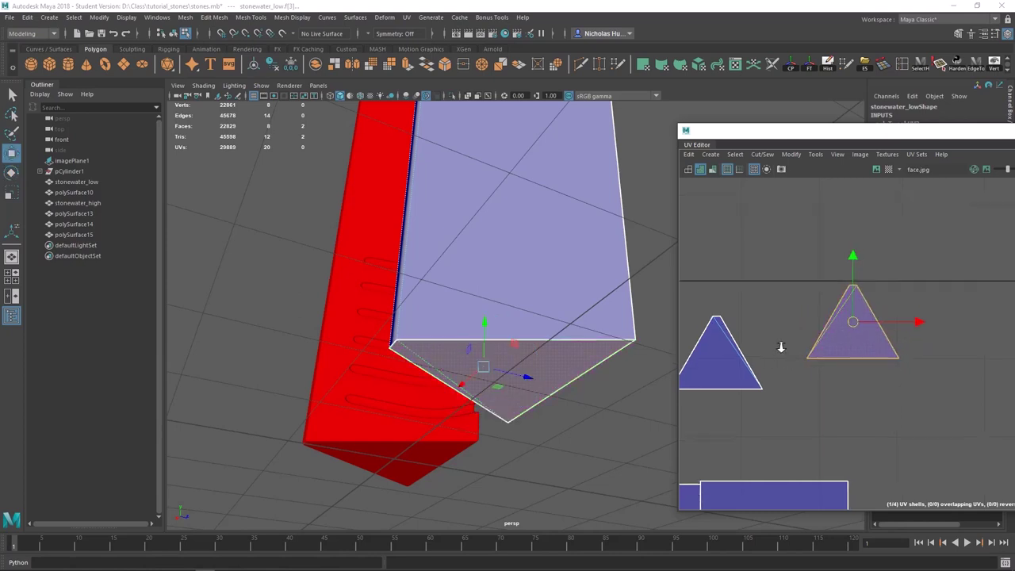
# Switch back to UV shell selection and select all four shells of the stone
pyautogui.scroll(-3, 877, 270)
pyautogui.scroll(-4, 843, 324)
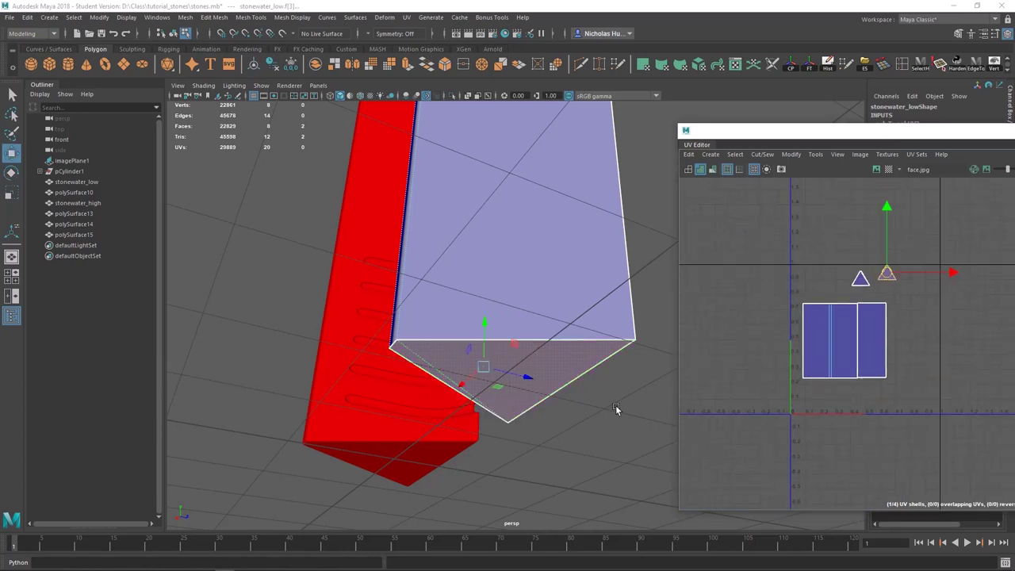
pyautogui.scroll(2, 818, 342)
pyautogui.keyDown('alt'); pyautogui.moveTo(818, 342); pyautogui.dragTo(771, 328, button='middle'); pyautogui.keyUp('alt')
pyautogui.scroll(2, 775, 345)
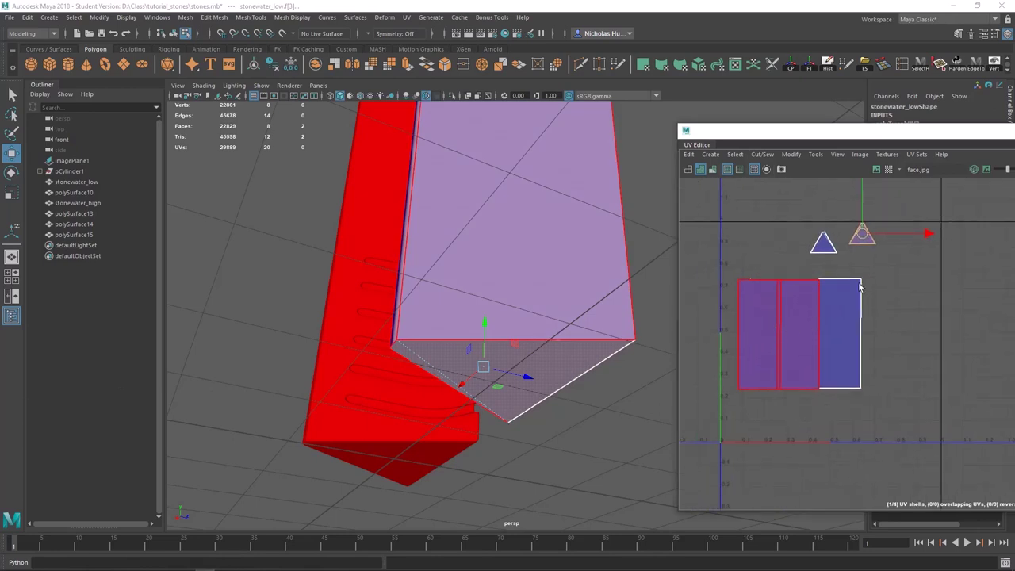
pyautogui.click(741, 254)
pyautogui.click(790, 334)
pyautogui.click(758, 237)
pyautogui.rightClick(769, 261)
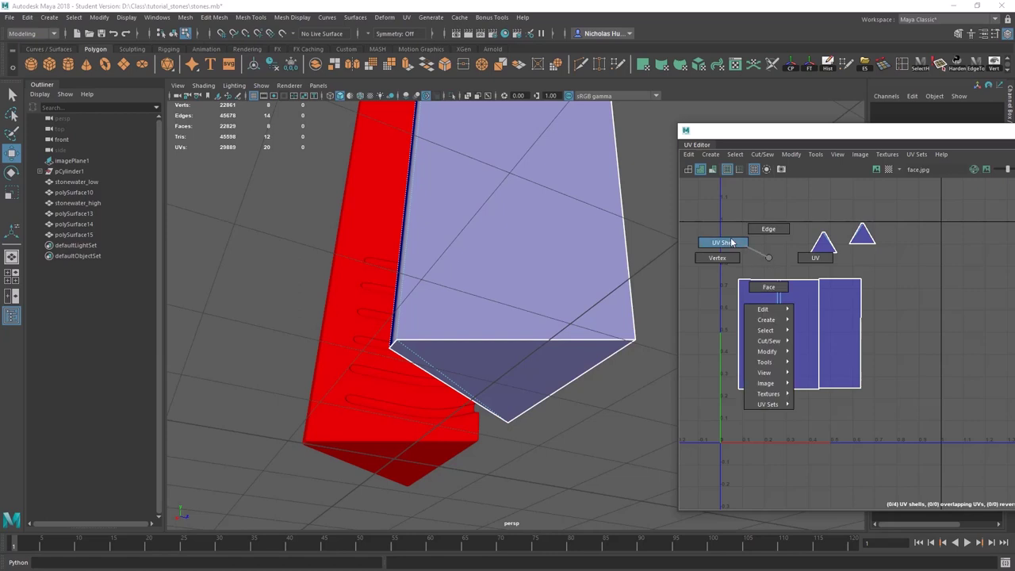
pyautogui.moveTo(850, 254); pyautogui.dragTo(695, 453)
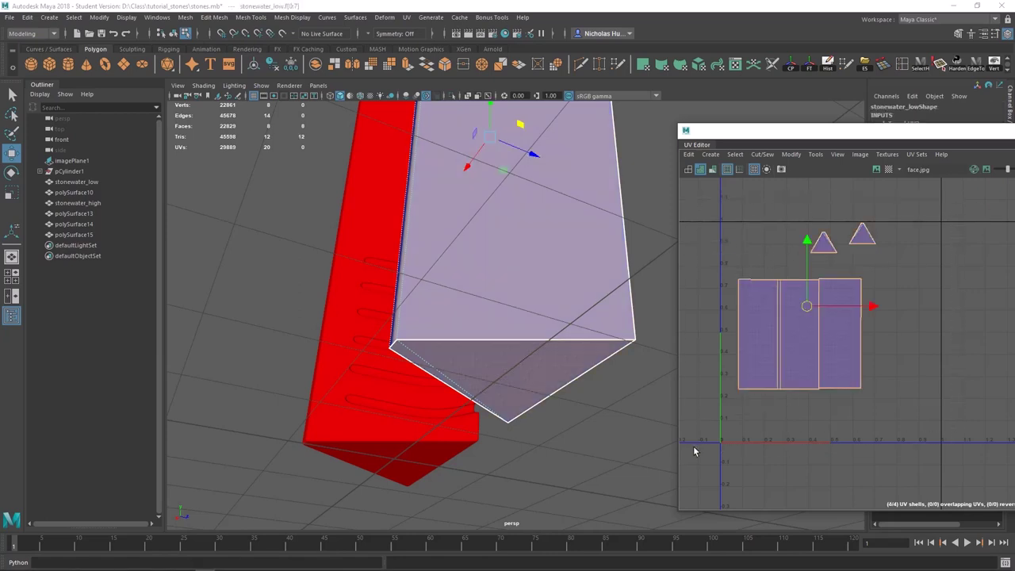
# Open the Layout UVs options for the selected shells and reset the settings to their defaults
pyautogui.keyDown('shift'); pyautogui.moveTo(777, 334); pyautogui.dragTo(671, 249, button='right'); pyautogui.keyUp('shift')
pyautogui.keyDown('shift'); pyautogui.moveTo(779, 245); pyautogui.dragTo(716, 269, button='right'); pyautogui.keyUp('shift')
pyautogui.click(724, 270)
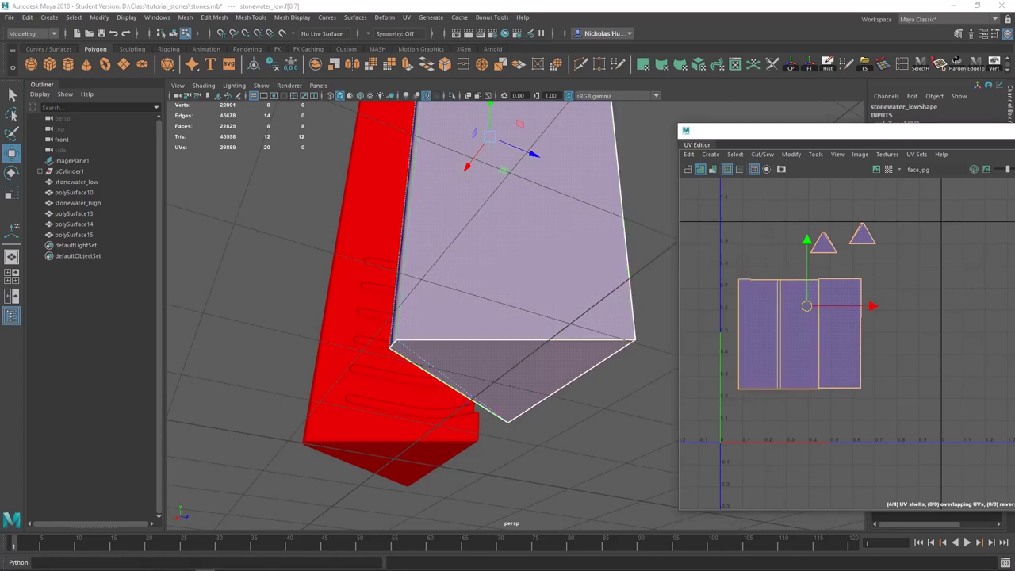
pyautogui.moveTo(491, 116); pyautogui.dragTo(380, 137)
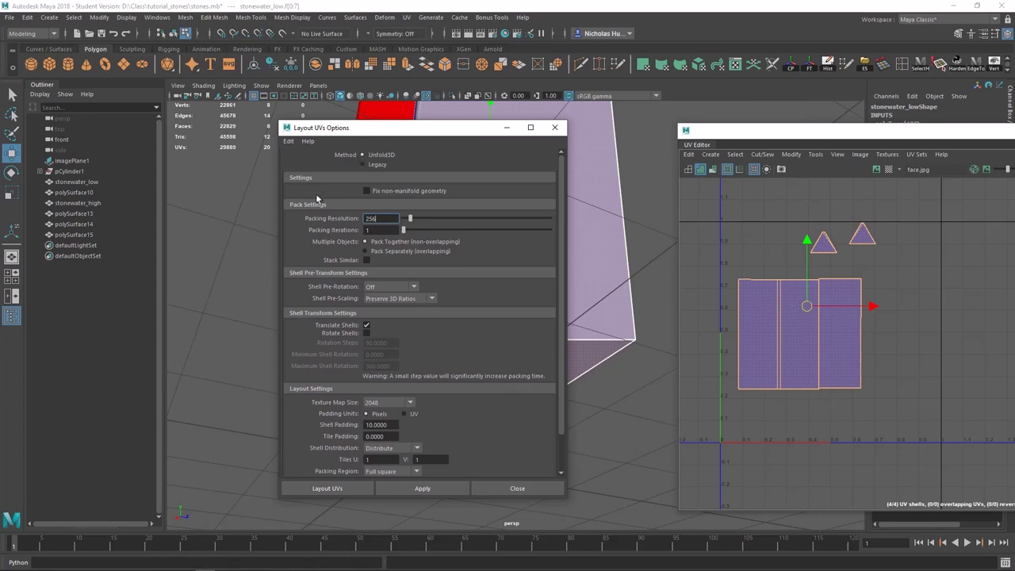
pyautogui.click(289, 143)
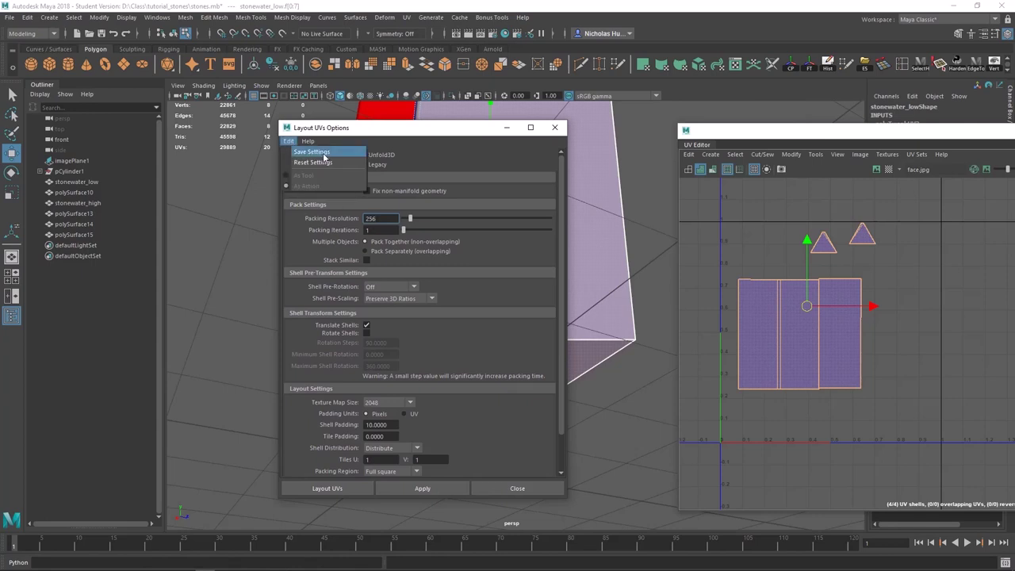
pyautogui.click(313, 162)
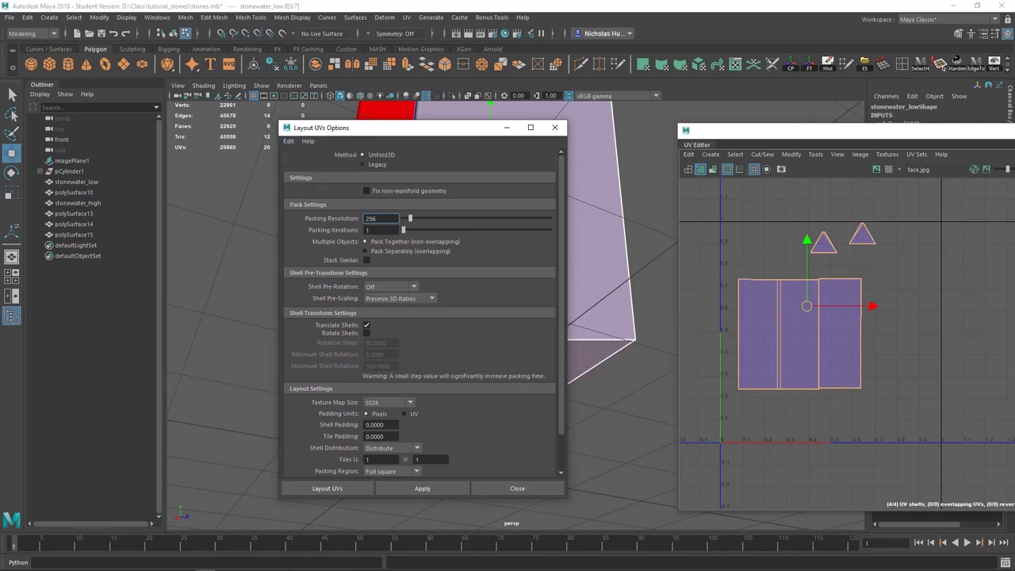
# Set the layout's texture map size to 2048 and the shell padding to 10 pixels
pyautogui.hotkey('alt', 'Tab')
pyautogui.scroll(-2, 391, 340)
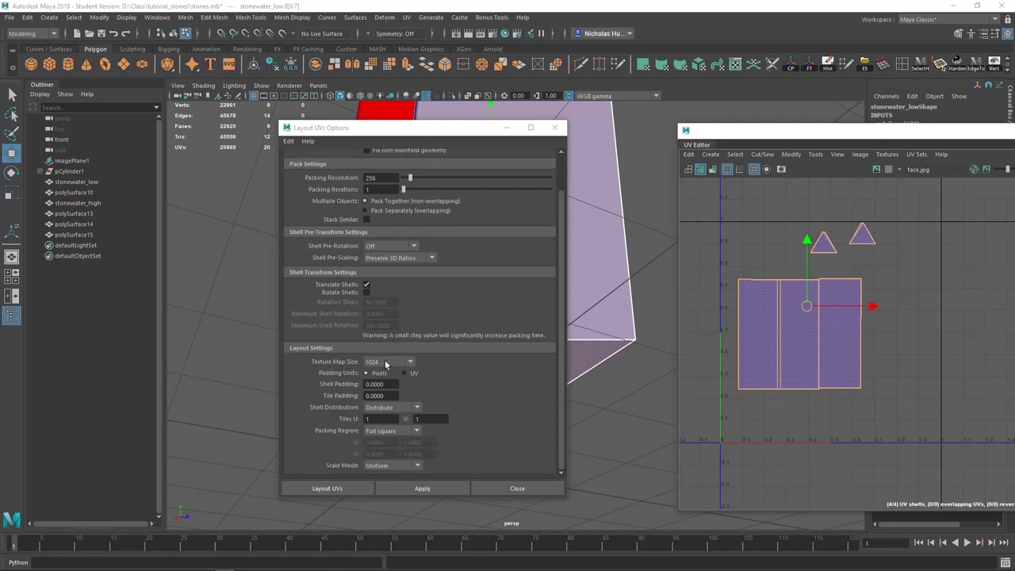
pyautogui.click(387, 364)
pyautogui.click(370, 384)
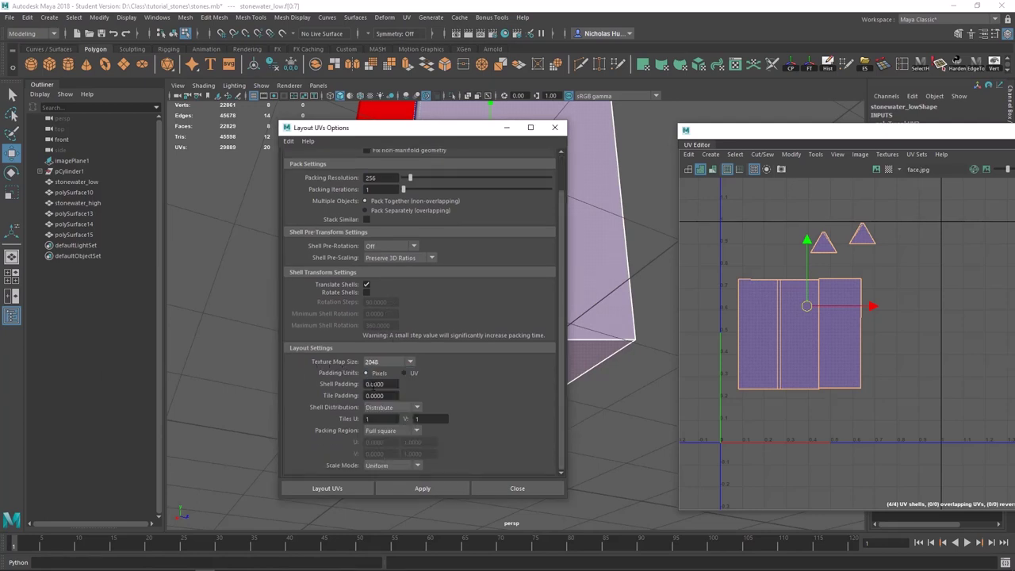
pyautogui.click(377, 384)
# Move the options window aside and apply the UV layout to the four shells, keeping the options open
pyautogui.click(399, 488)
pyautogui.moveTo(403, 127); pyautogui.dragTo(349, 117)
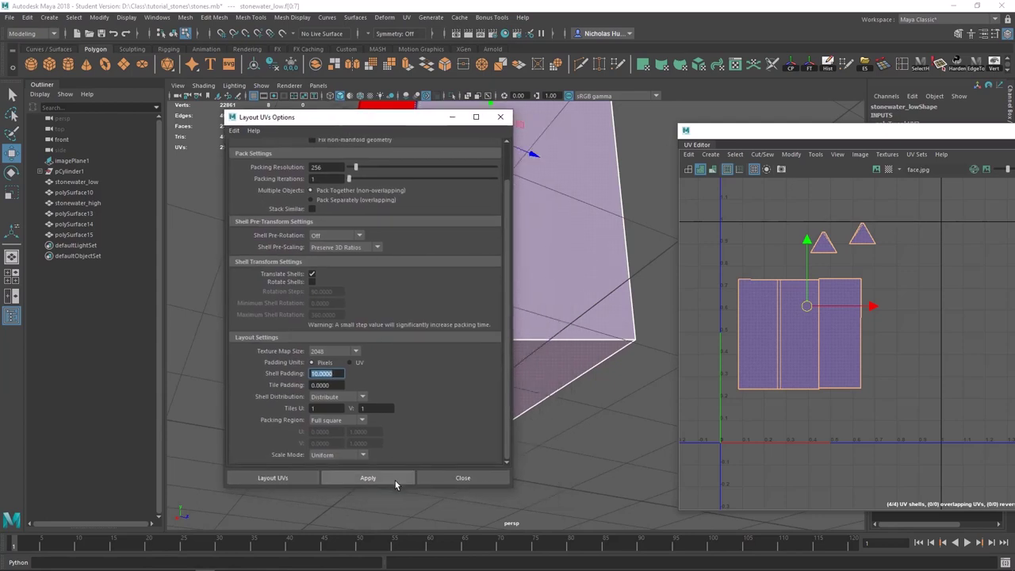
pyautogui.click(361, 475)
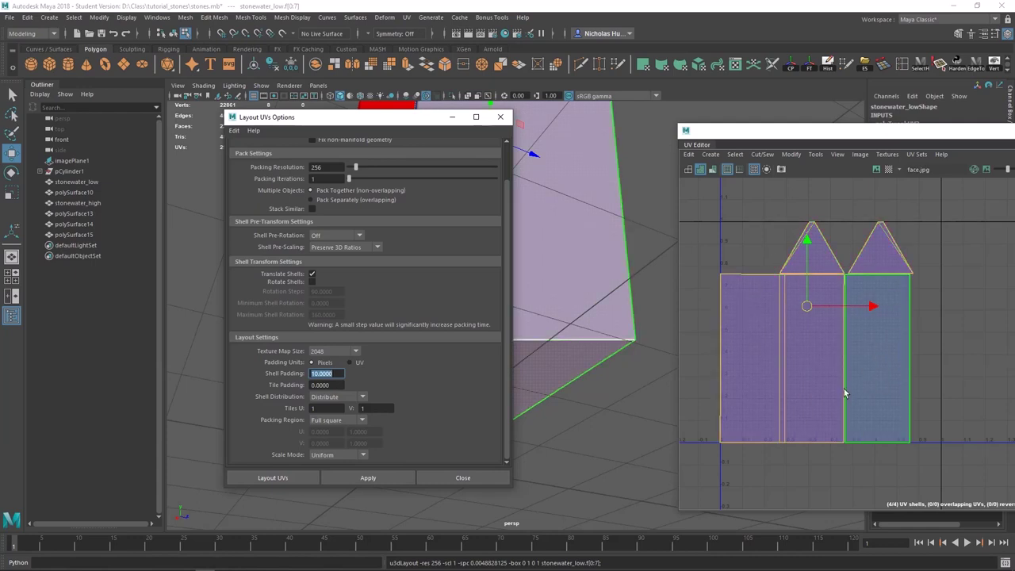
# Examine the padding between the packed side-wall and cap shells and how they fill the 0 to 1 UV square
pyautogui.keyDown('alt'); pyautogui.moveTo(849, 351); pyautogui.dragTo(872, 377, button='right'); pyautogui.keyUp('alt')
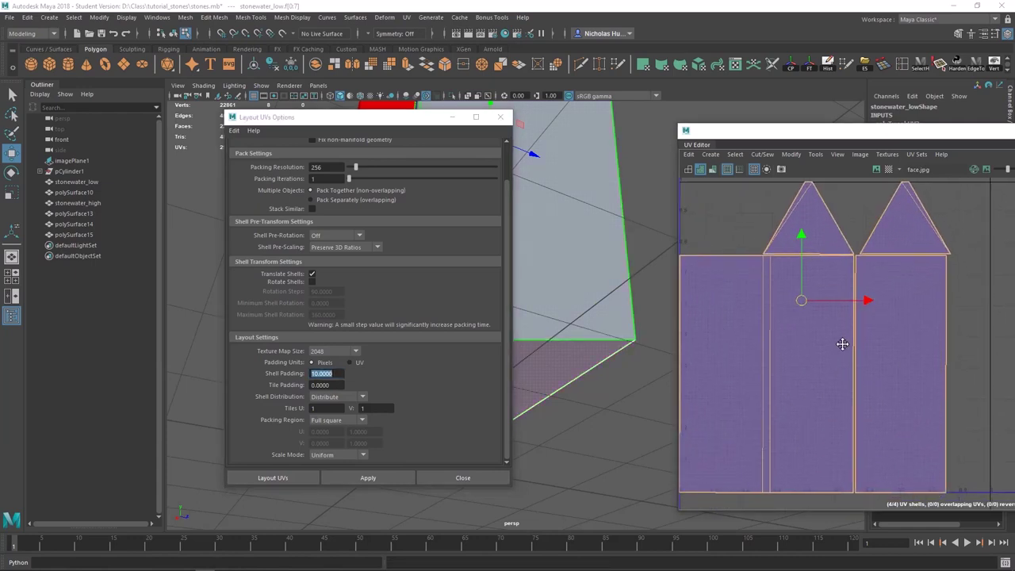
pyautogui.keyDown('alt'); pyautogui.moveTo(843, 344); pyautogui.dragTo(868, 331, button='middle'); pyautogui.keyUp('alt')
pyautogui.keyDown('alt'); pyautogui.moveTo(822, 268); pyautogui.dragTo(822, 296, button='middle'); pyautogui.keyUp('alt')
pyautogui.scroll(-2, 703, 336)
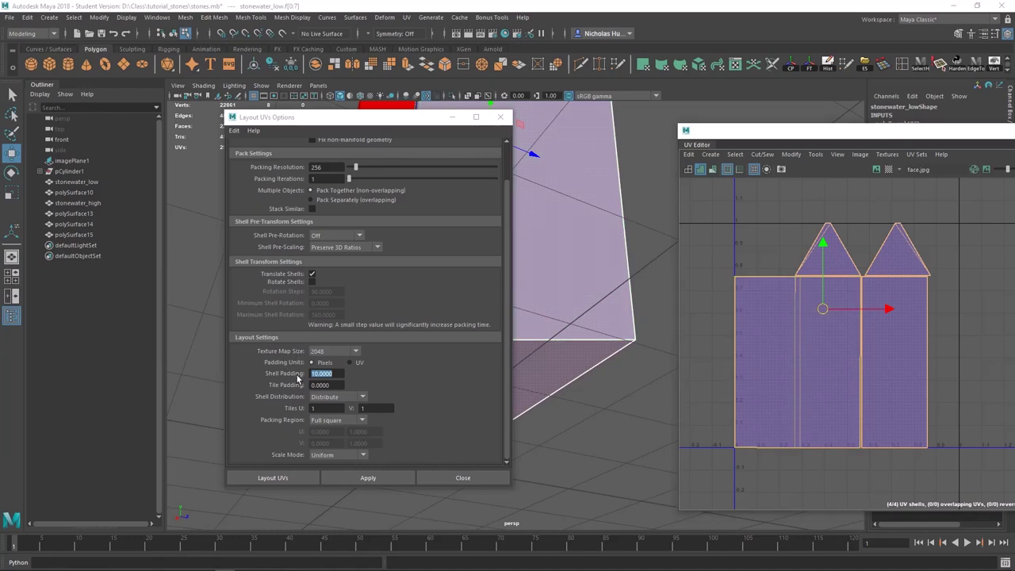
pyautogui.scroll(3, 809, 325)
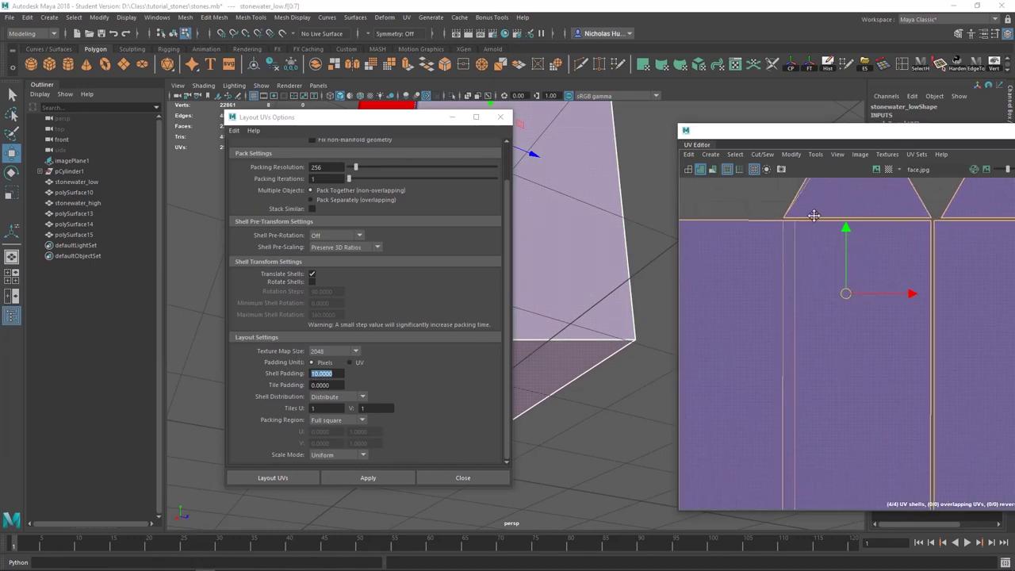
pyautogui.keyDown('alt'); pyautogui.moveTo(814, 215); pyautogui.dragTo(797, 285, button='middle'); pyautogui.keyUp('alt')
pyautogui.keyDown('alt'); pyautogui.moveTo(797, 285); pyautogui.dragTo(933, 321, button='right'); pyautogui.keyUp('alt')
pyautogui.keyDown('alt'); pyautogui.moveTo(933, 321); pyautogui.dragTo(582, 331, button='middle'); pyautogui.keyUp('alt')
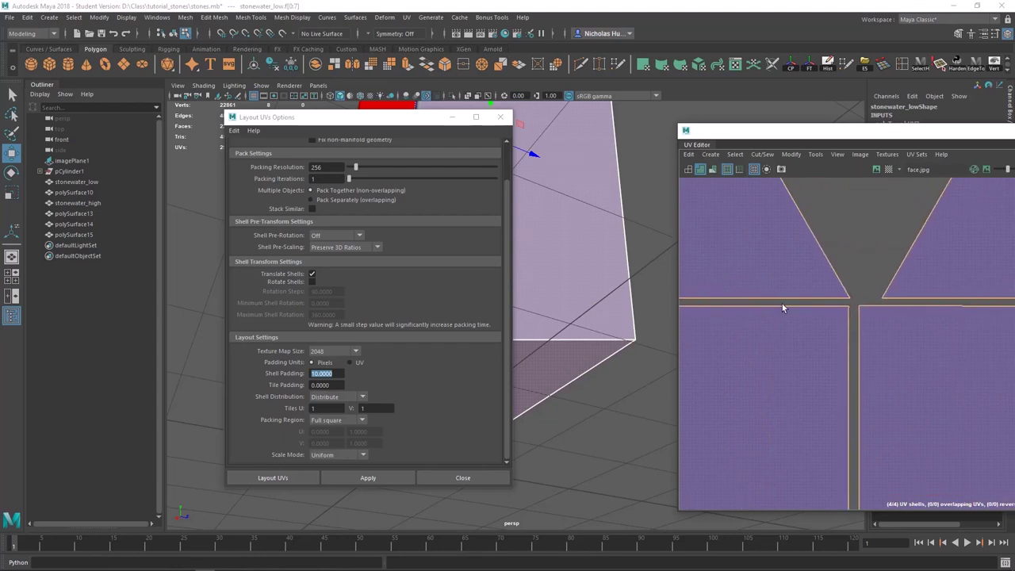
pyautogui.scroll(2, 783, 308)
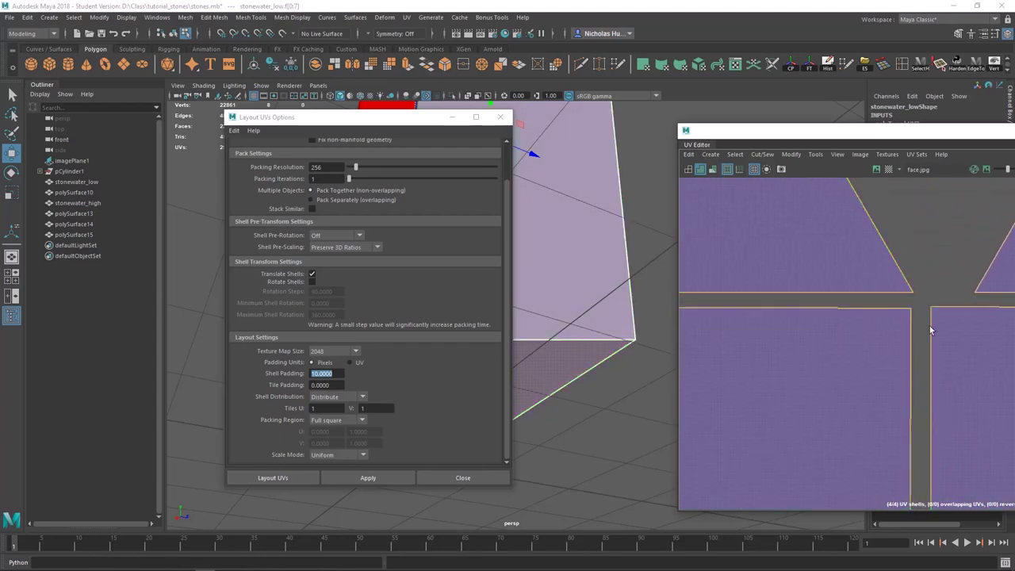
pyautogui.keyDown('alt'); pyautogui.moveTo(986, 297); pyautogui.dragTo(846, 308, button='middle'); pyautogui.keyUp('alt')
pyautogui.keyDown('alt'); pyautogui.moveTo(858, 363); pyautogui.dragTo(697, 228, button='right'); pyautogui.keyUp('alt')
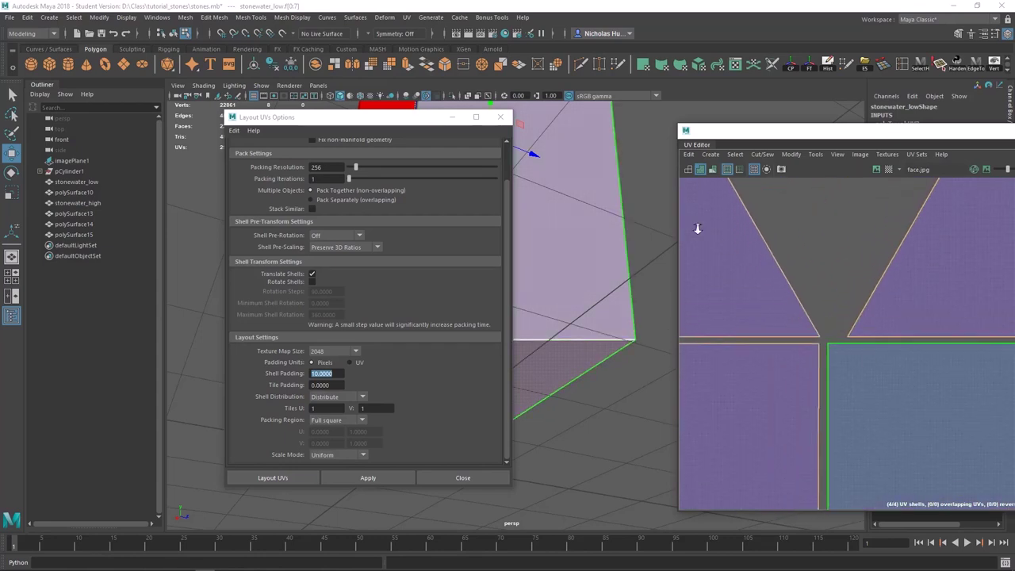
pyautogui.keyDown('alt'); pyautogui.moveTo(808, 355); pyautogui.dragTo(601, 200, button='right'); pyautogui.keyUp('alt')
pyautogui.keyDown('alt'); pyautogui.moveTo(767, 343); pyautogui.dragTo(837, 295, button='middle'); pyautogui.keyUp('alt')
pyautogui.keyDown('alt'); pyautogui.moveTo(872, 341); pyautogui.dragTo(766, 240, button='right'); pyautogui.keyUp('alt')
pyautogui.keyDown('alt'); pyautogui.moveTo(768, 315); pyautogui.dragTo(746, 262, button='middle'); pyautogui.keyUp('alt')
pyautogui.keyDown('alt'); pyautogui.moveTo(745, 262); pyautogui.dragTo(791, 346, button='right'); pyautogui.keyUp('alt')
pyautogui.keyDown('alt'); pyautogui.moveTo(791, 346); pyautogui.dragTo(755, 336, button='middle'); pyautogui.keyUp('alt')
pyautogui.keyDown('alt'); pyautogui.moveTo(764, 360); pyautogui.dragTo(736, 325, button='right'); pyautogui.keyUp('alt')
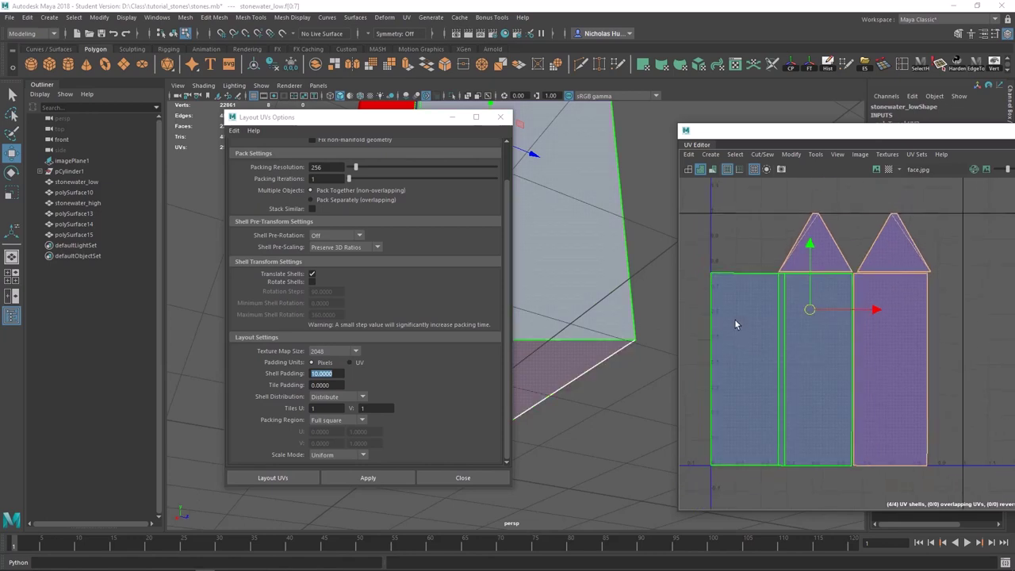
pyautogui.click(688, 385)
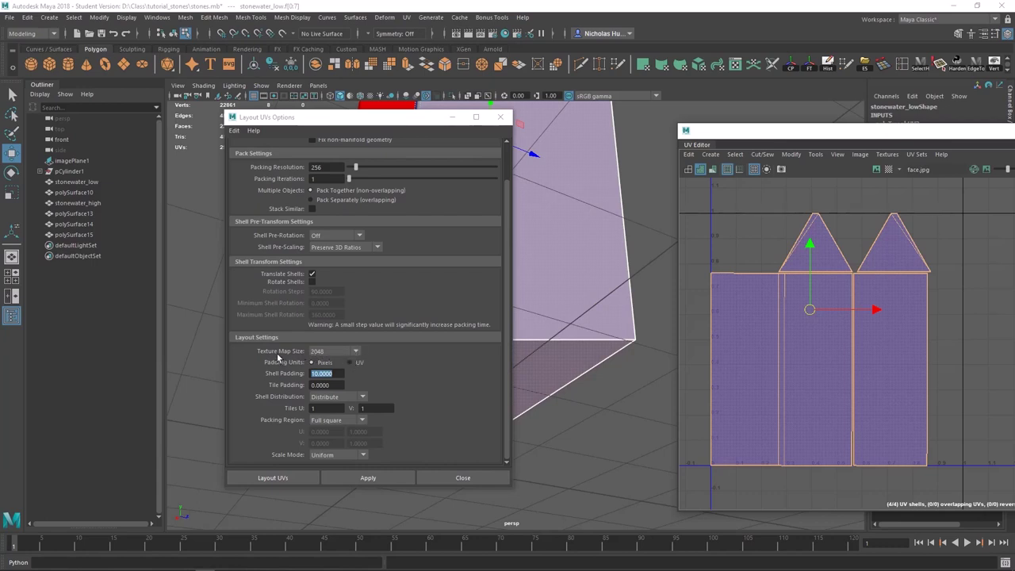
# Review the texture map size choices and examine the gap between the side-wall shell and the cap shell up close
pyautogui.click(355, 353)
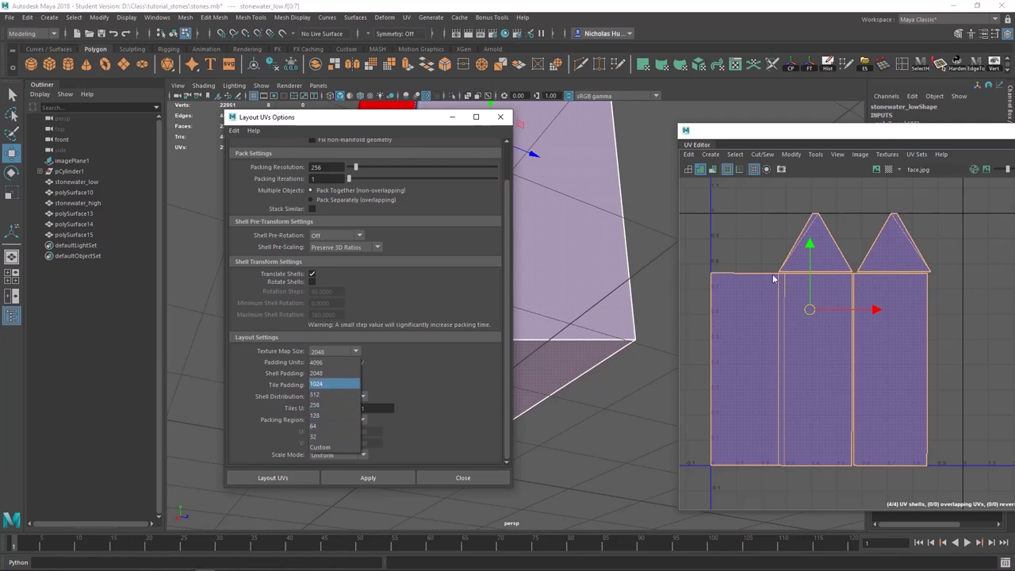
pyautogui.keyDown('alt'); pyautogui.moveTo(776, 231); pyautogui.dragTo(888, 389, button='right'); pyautogui.keyUp('alt')
pyautogui.keyDown('alt'); pyautogui.moveTo(827, 353); pyautogui.dragTo(768, 308, button='middle'); pyautogui.keyUp('alt')
pyautogui.keyDown('alt'); pyautogui.moveTo(768, 308); pyautogui.dragTo(831, 319, button='right'); pyautogui.keyUp('alt')
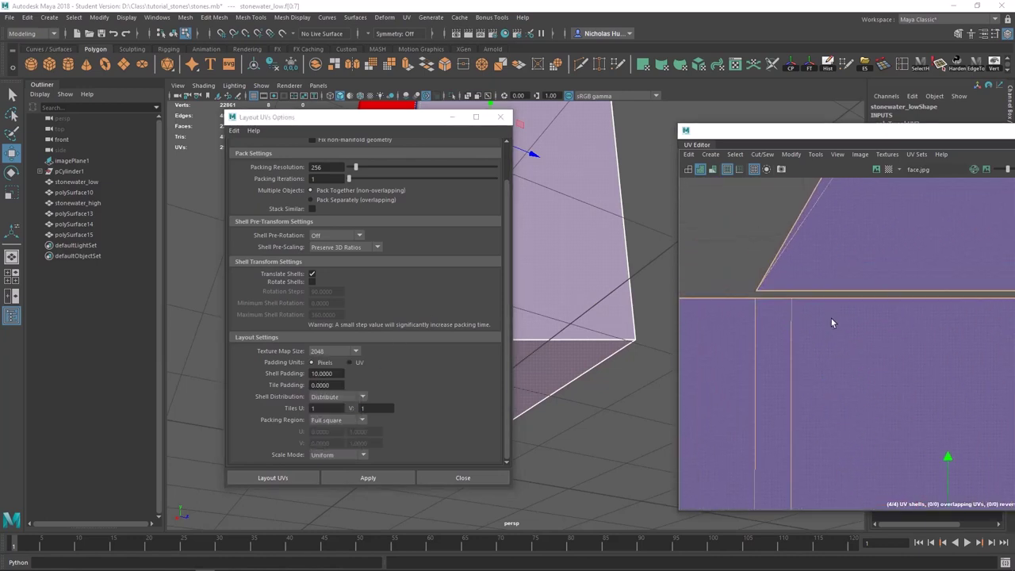
pyautogui.click(743, 334)
pyautogui.click(809, 273)
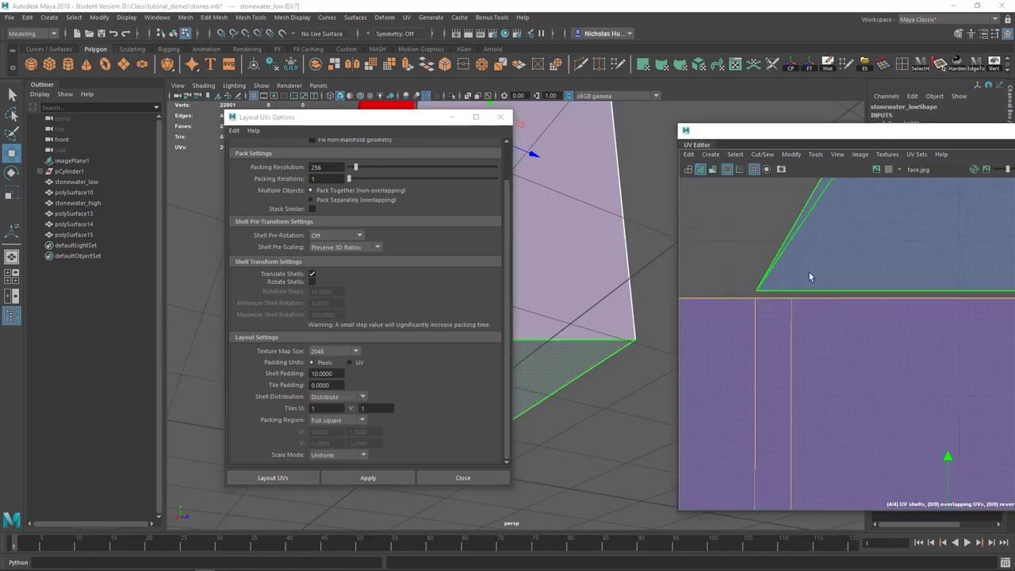
pyautogui.click(822, 348)
pyautogui.click(838, 268)
pyautogui.click(737, 323)
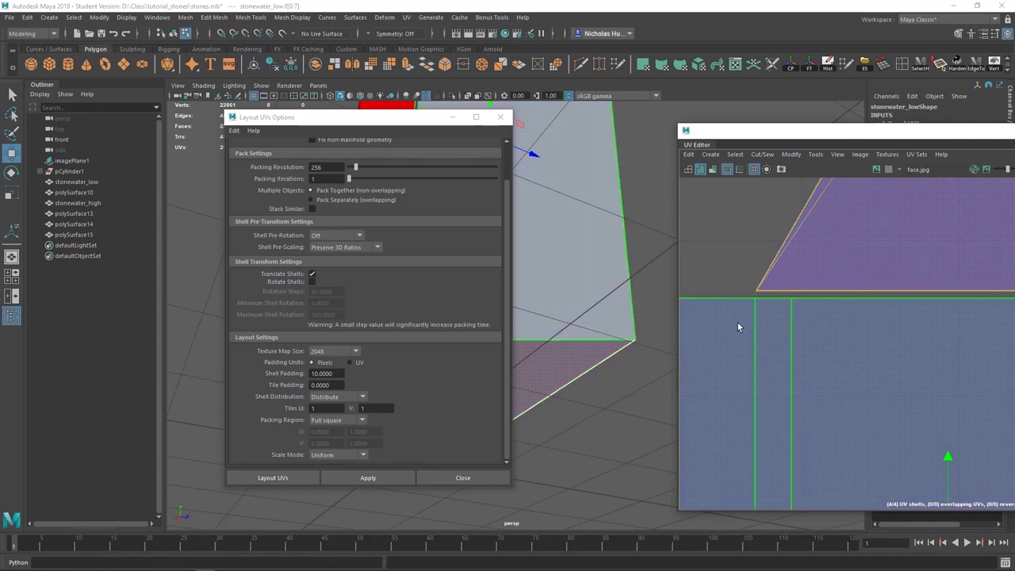
pyautogui.click(736, 268)
pyautogui.click(700, 315)
pyautogui.scroll(-3, 824, 304)
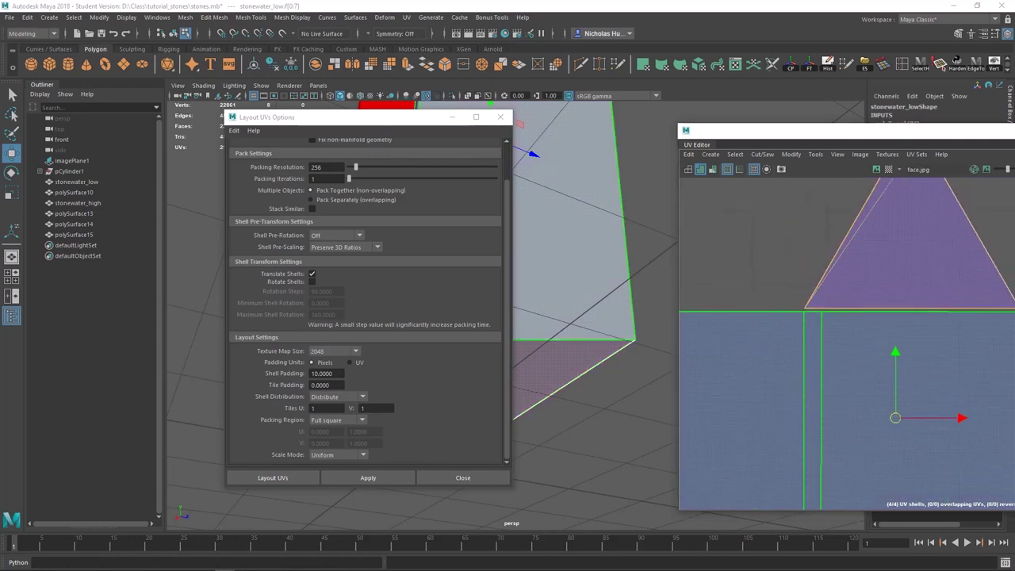
# Move the Layout UVs options window out of the way and place the UV Editor beside the two stones
pyautogui.keyDown('alt'); pyautogui.moveTo(649, 337); pyautogui.dragTo(476, 168); pyautogui.keyUp('alt')
pyautogui.keyDown('alt'); pyautogui.moveTo(608, 200); pyautogui.dragTo(612, 285); pyautogui.keyUp('alt')
pyautogui.scroll(-3, 619, 299)
pyautogui.keyDown('alt'); pyautogui.moveTo(612, 285); pyautogui.dragTo(642, 349, button='middle'); pyautogui.keyUp('alt')
pyautogui.scroll(-2, 642, 349)
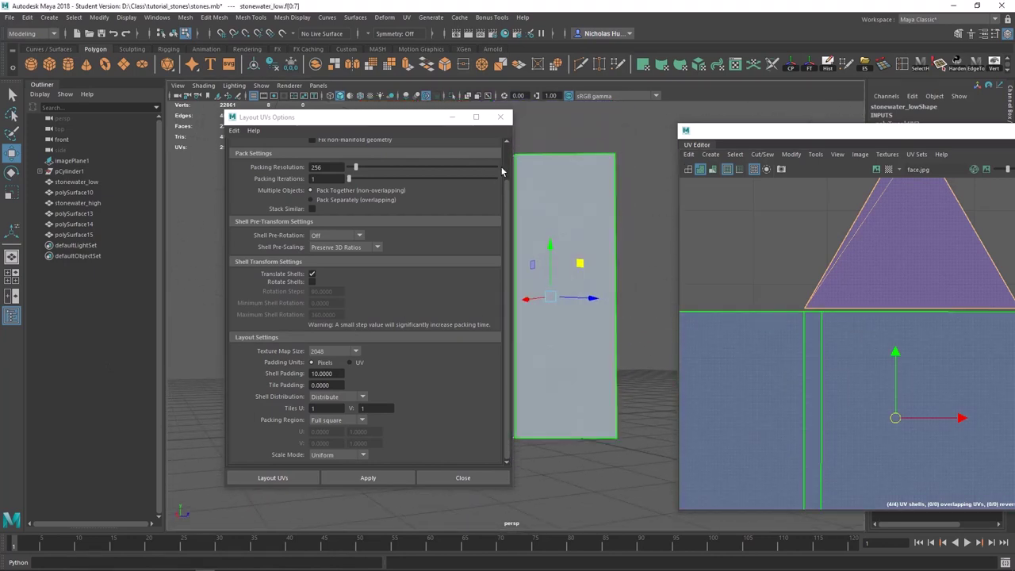
pyautogui.click(364, 121)
pyautogui.moveTo(365, 120); pyautogui.dragTo(1014, 179)
pyautogui.keyDown('alt'); pyautogui.moveTo(462, 168); pyautogui.dragTo(615, 223); pyautogui.keyUp('alt')
pyautogui.moveTo(749, 132); pyautogui.dragTo(724, 114)
pyautogui.scroll(-8, 737, 288)
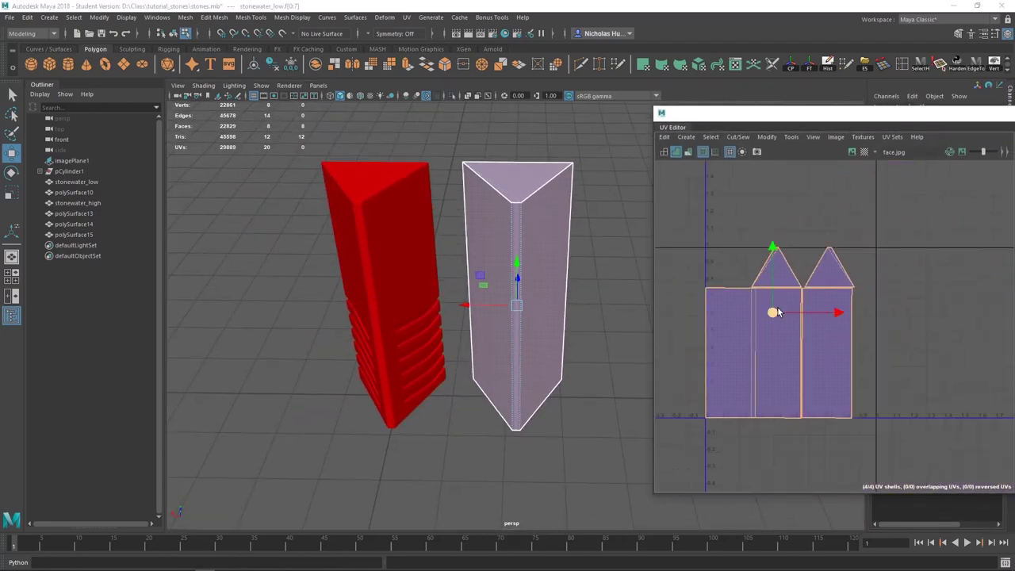
# Deselect the UV shells, review the whole packed layout, and move the UV Editor off the viewport
pyautogui.scroll(3, 751, 308)
pyautogui.click(774, 330)
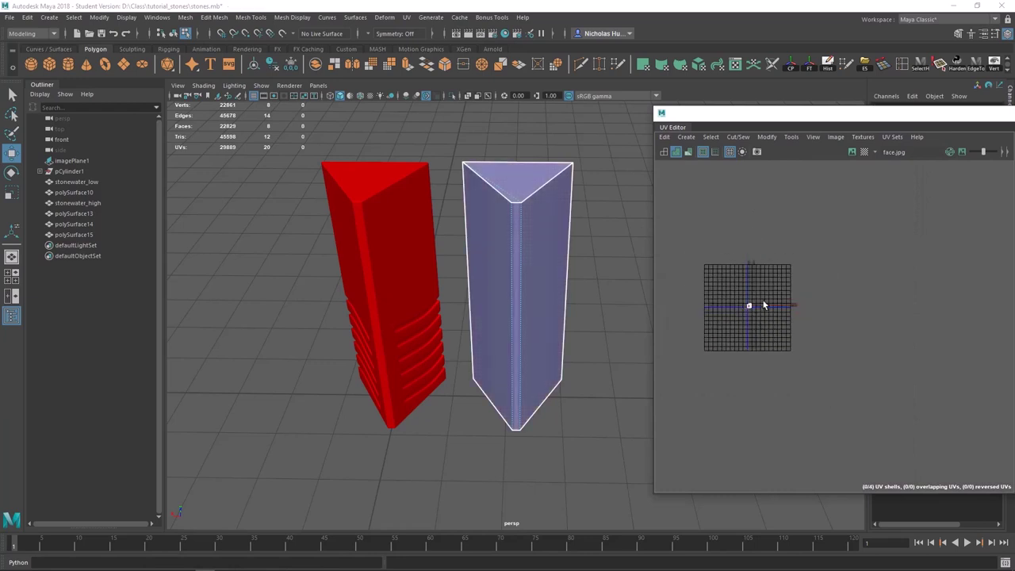
pyautogui.scroll(8, 748, 310)
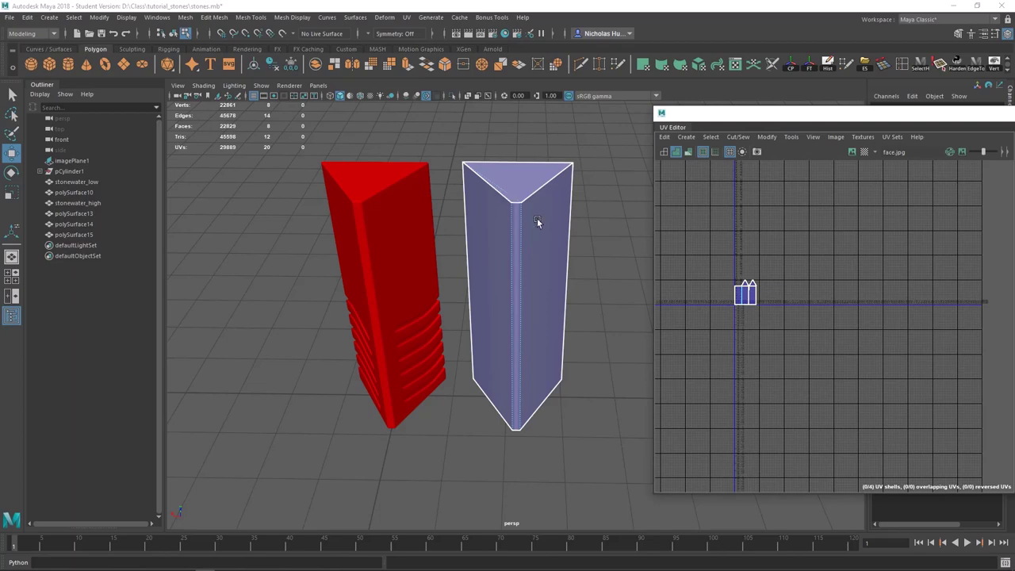
pyautogui.scroll(5, 742, 298)
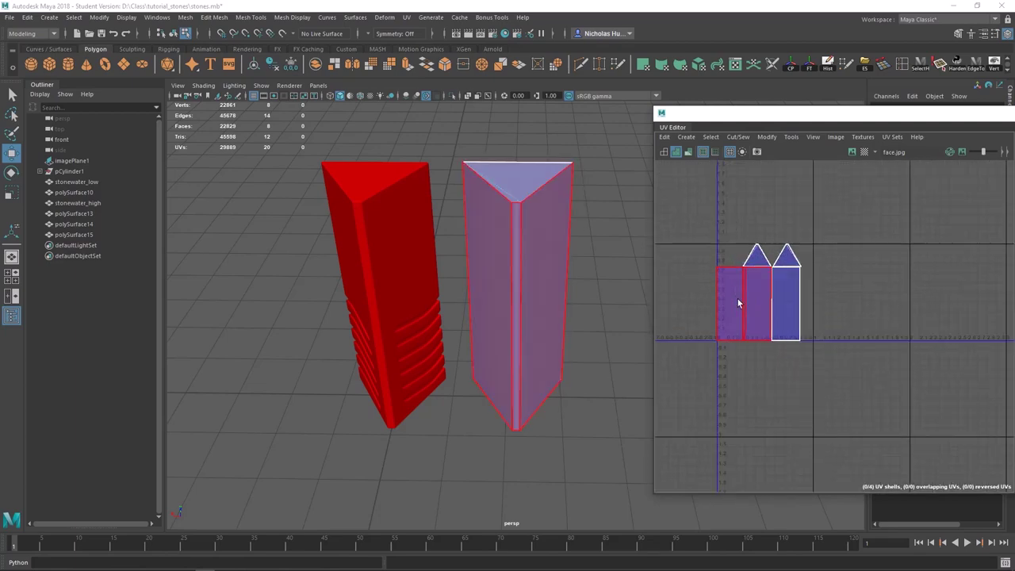
pyautogui.click(738, 303)
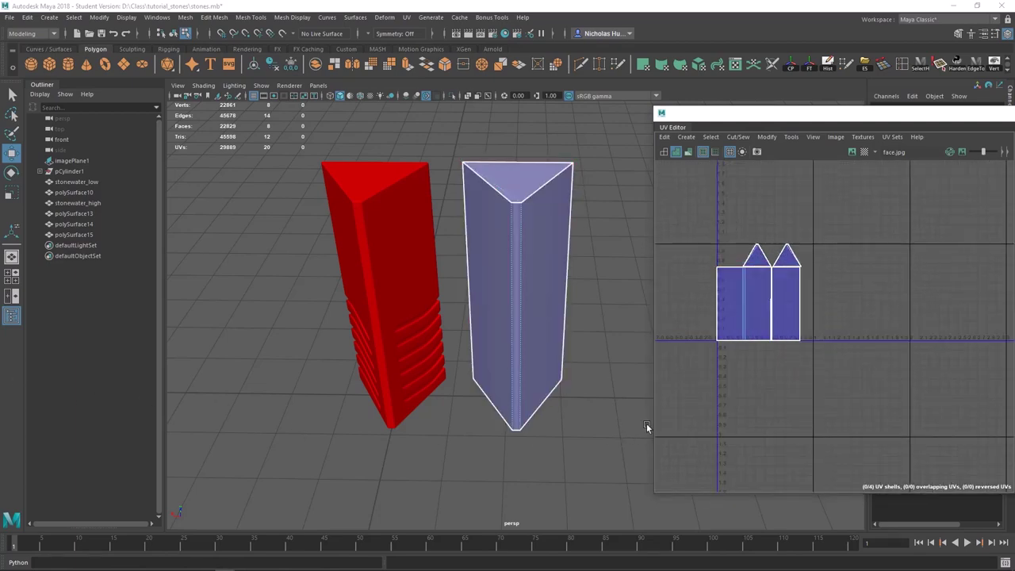
pyautogui.scroll(5, 788, 363)
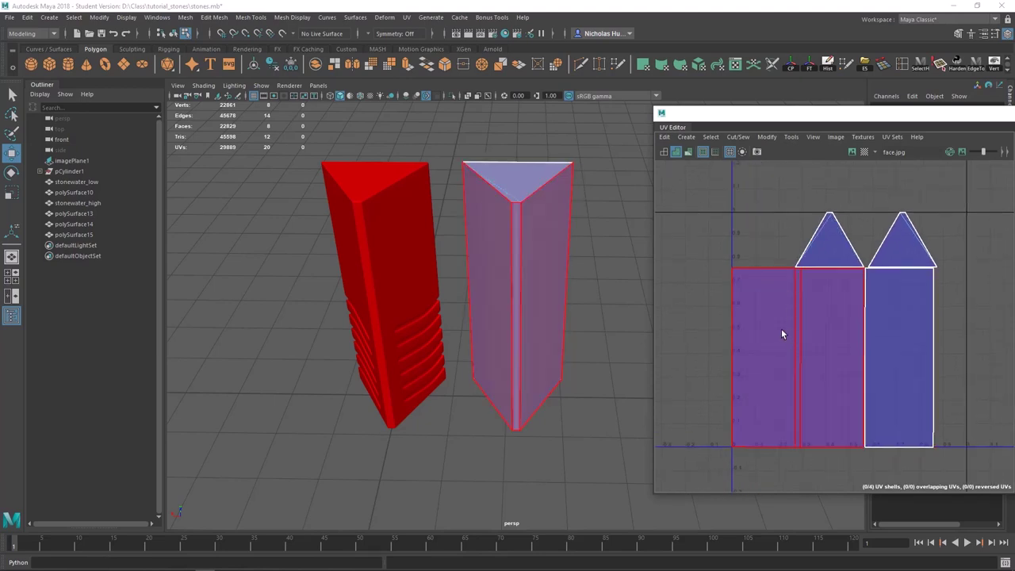
pyautogui.moveTo(673, 118); pyautogui.dragTo(1014, 138)
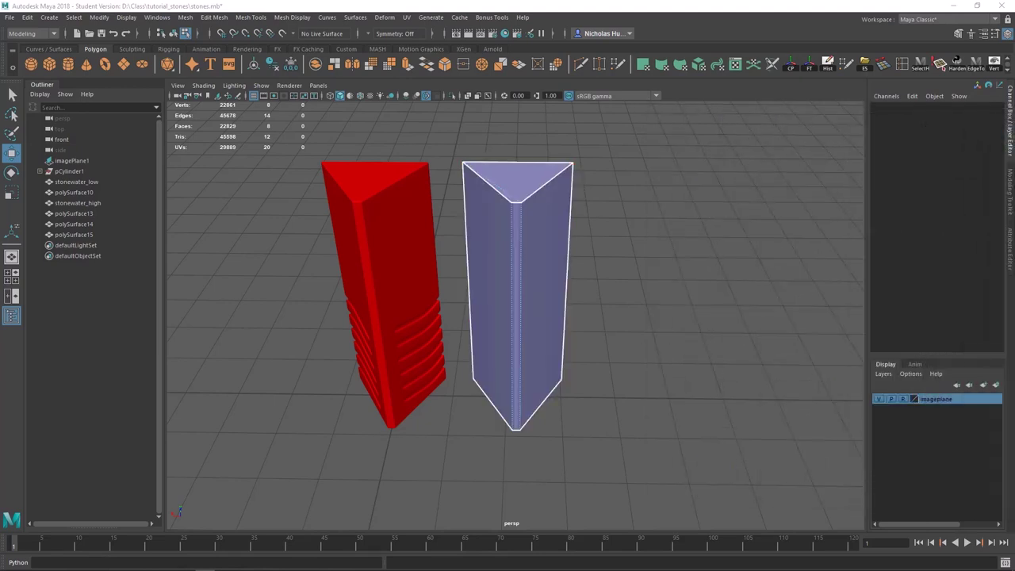
# Select stonewater_low as a whole object, set its Translate X to 0, and delete its construction history
pyautogui.scroll(1, 464, 231)
pyautogui.moveTo(526, 210); pyautogui.dragTo(567, 198, button='right')
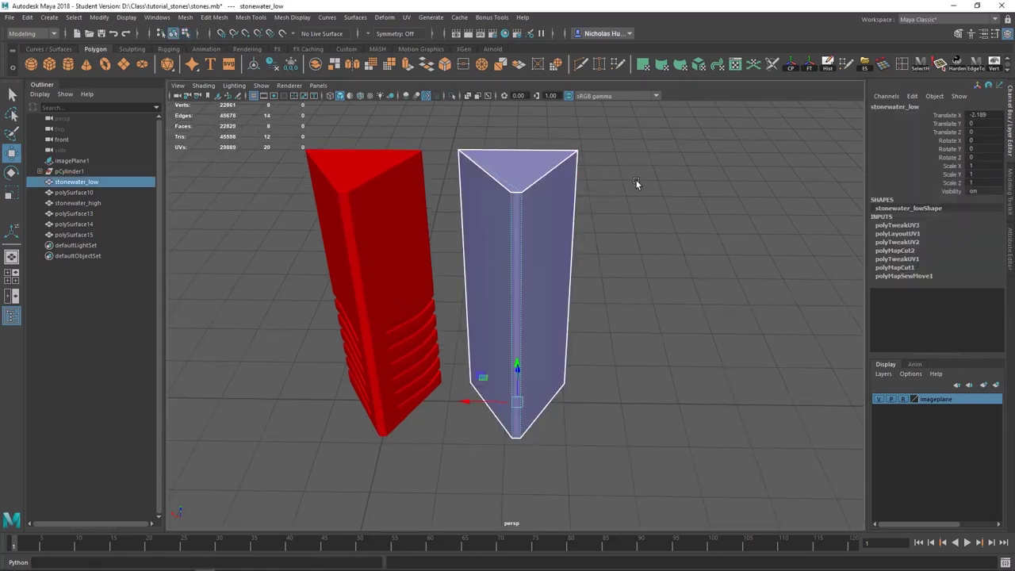
pyautogui.click(992, 115)
pyautogui.write('0')
pyautogui.press('Return')
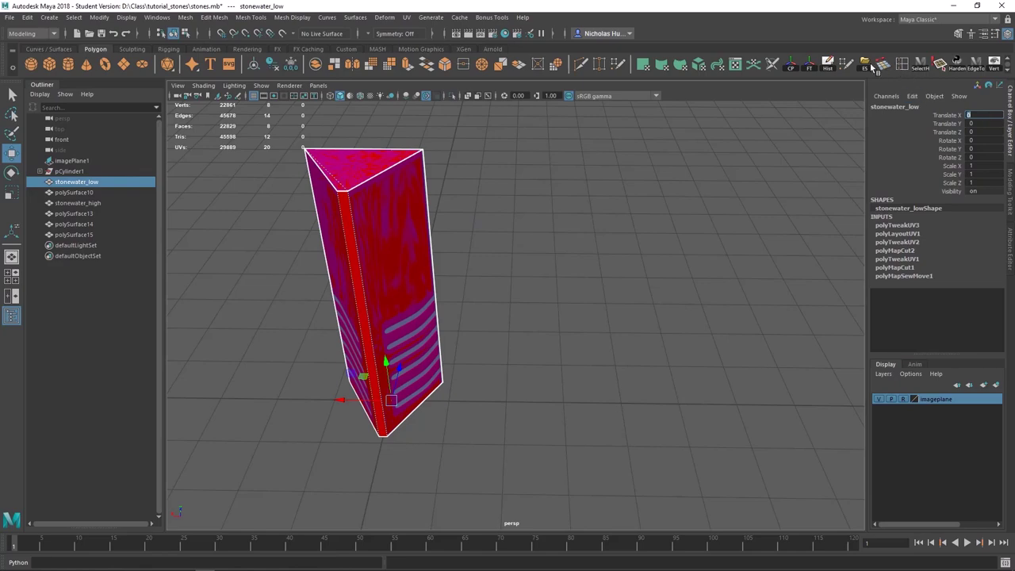
pyautogui.click(827, 65)
pyautogui.keyDown('alt'); pyautogui.moveTo(575, 253); pyautogui.dragTo(612, 301); pyautogui.keyUp('alt')
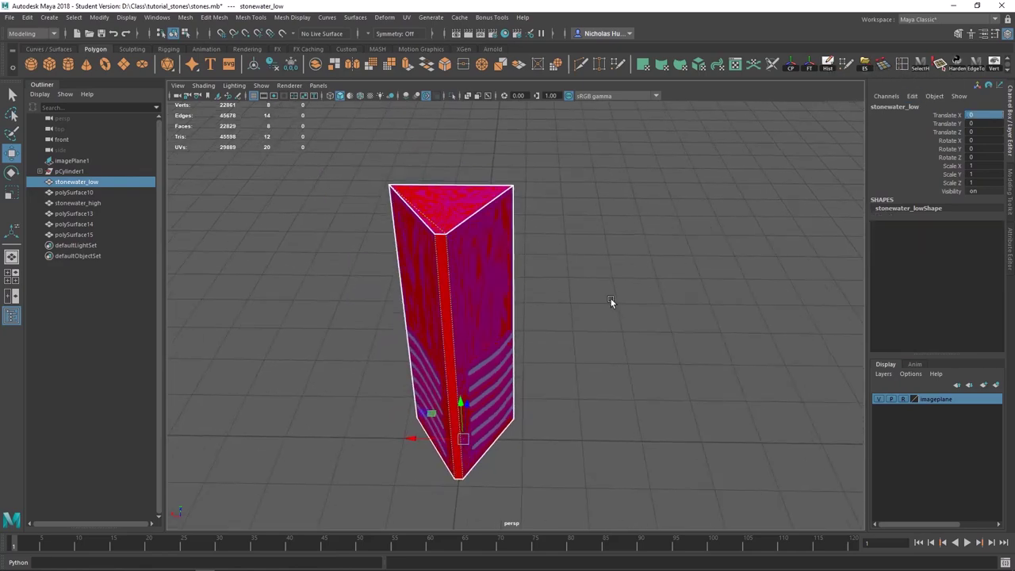
# Export the selected low-poly stone as FBX to D:\Class\tutorial_stones, overwriting stonewater_low.fbx
pyautogui.click(866, 69)
pyautogui.click(779, 120)
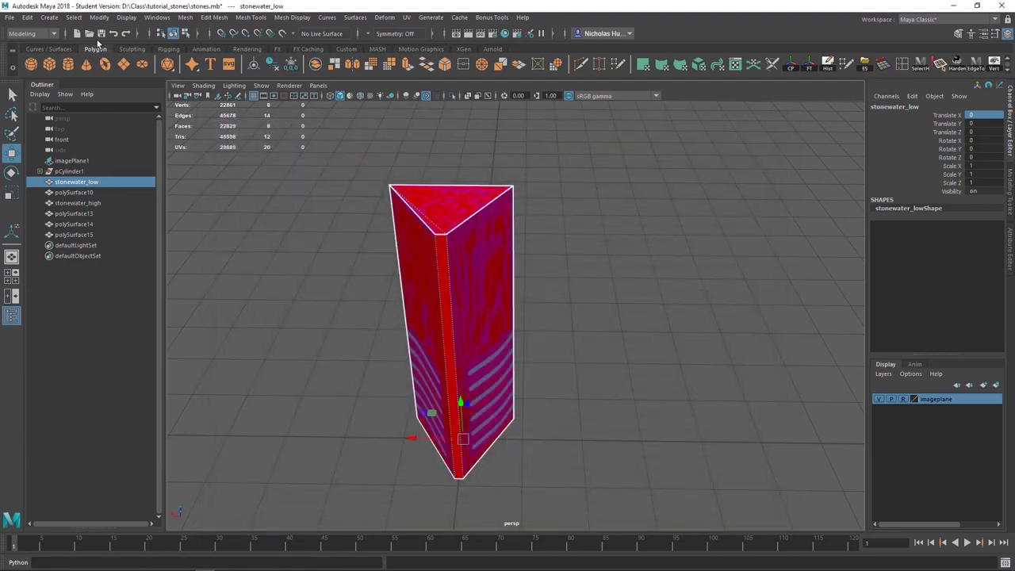
pyautogui.click(8, 16)
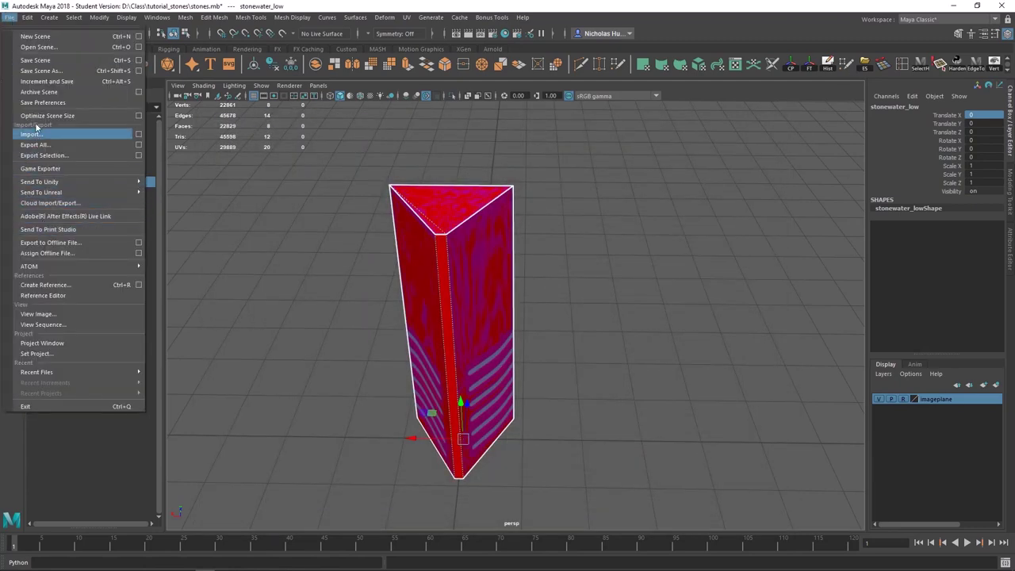
pyautogui.click(50, 154)
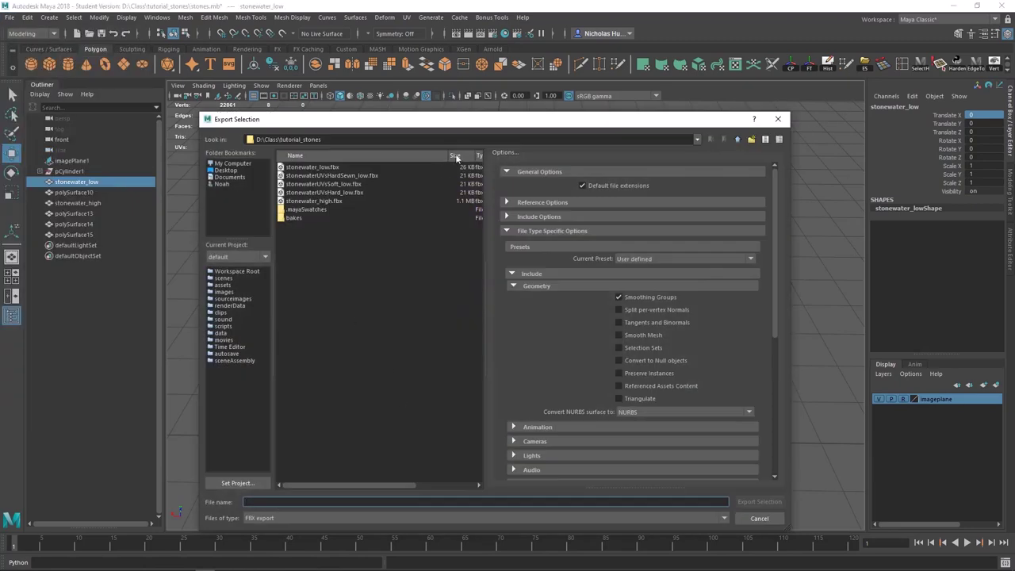
pyautogui.moveTo(441, 119); pyautogui.dragTo(476, 96)
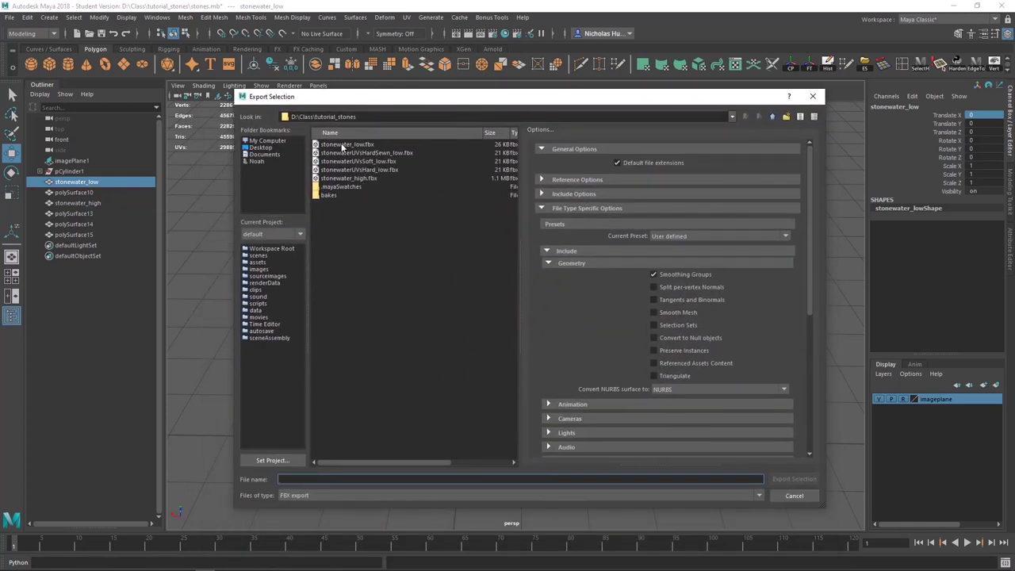
pyautogui.click(356, 144)
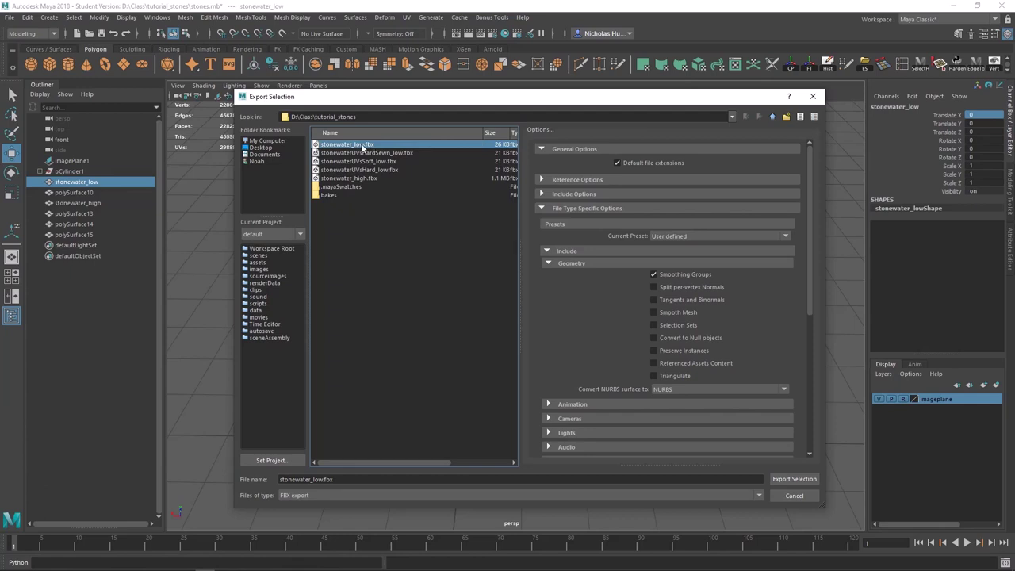
pyautogui.click(795, 479)
pyautogui.click(510, 317)
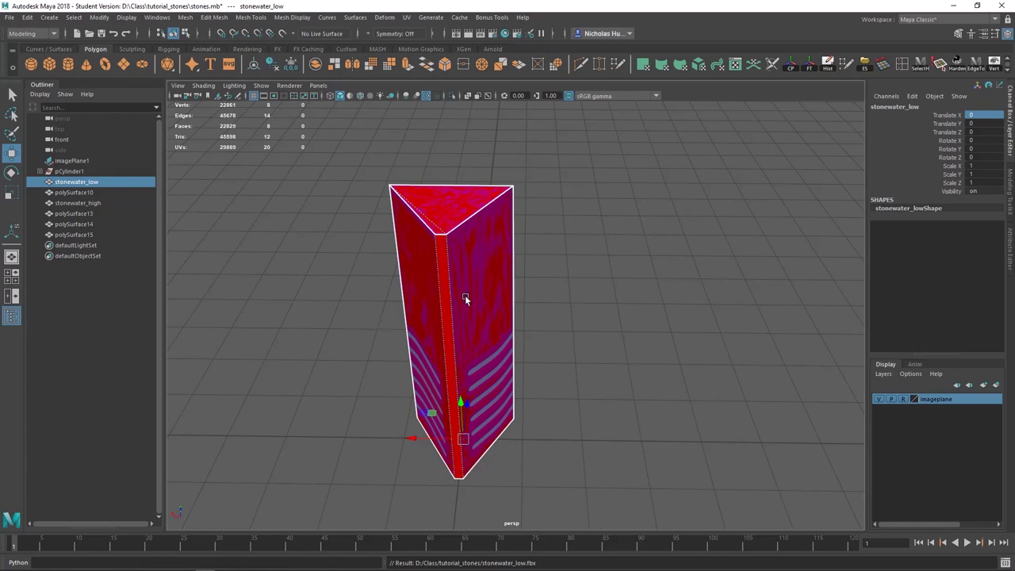
# Switch to the untitled scene with the three stone variants and examine the Correct stone's shading and UV layout
pyautogui.scroll(-1, 690, 276)
pyautogui.moveTo(1014, 131); pyautogui.dragTo(720, 131)
pyautogui.keyDown('alt'); pyautogui.moveTo(333, 208); pyautogui.dragTo(508, 325); pyautogui.keyUp('alt')
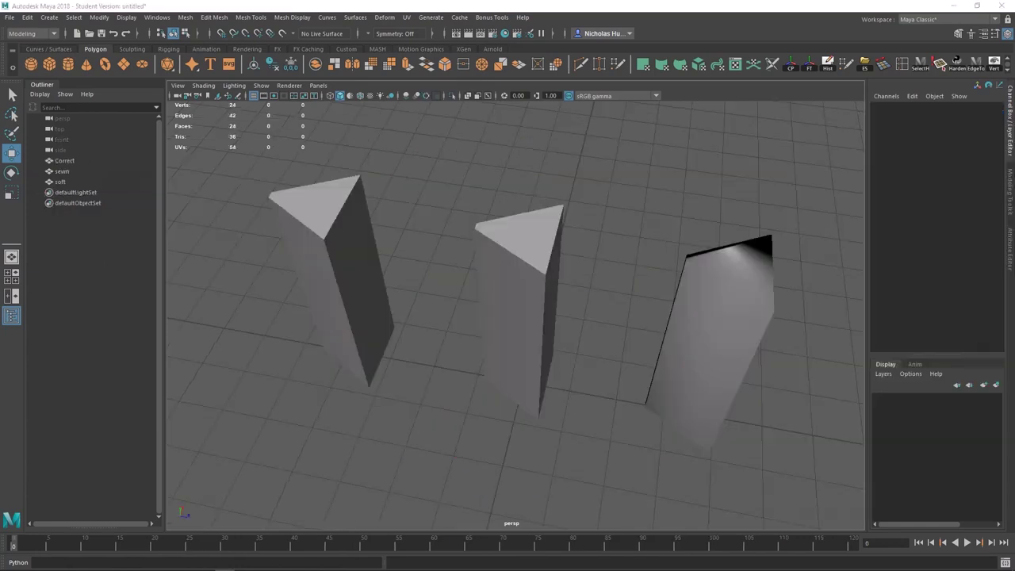
pyautogui.keyDown('alt'); pyautogui.moveTo(333, 313); pyautogui.dragTo(348, 278); pyautogui.keyUp('alt')
pyautogui.click(347, 278)
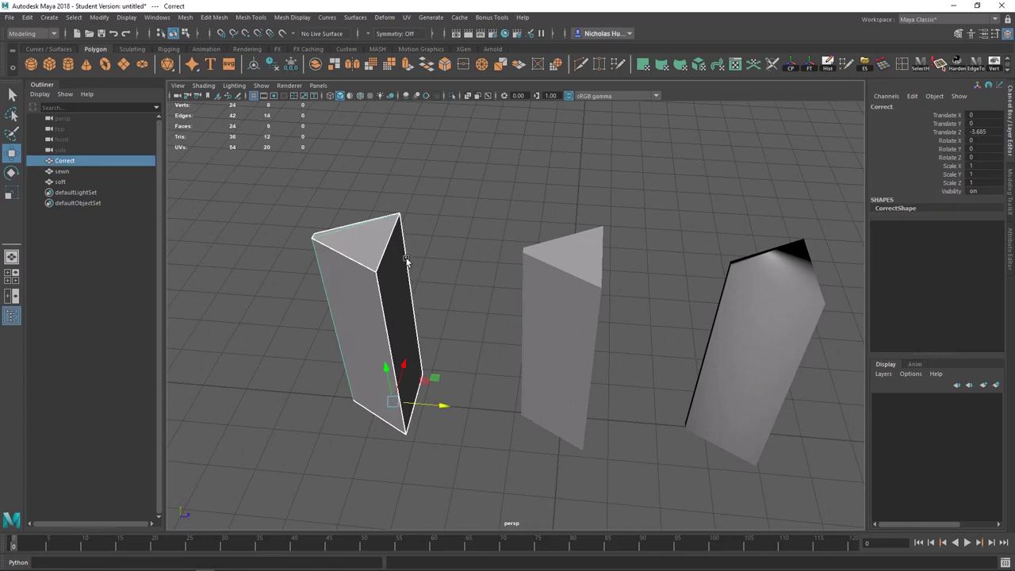
pyautogui.keyDown('alt'); pyautogui.moveTo(411, 302); pyautogui.dragTo(687, 306); pyautogui.keyUp('alt')
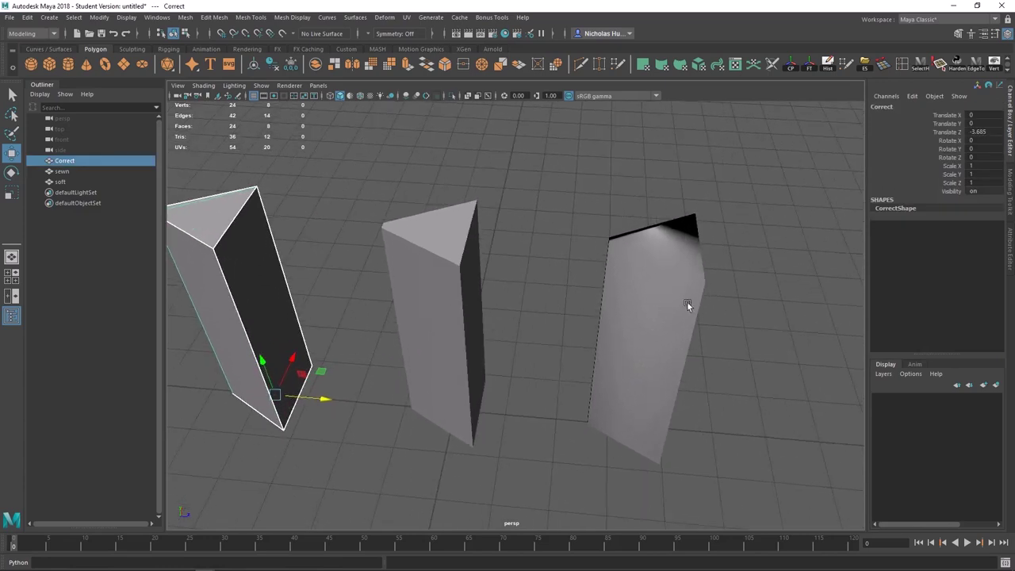
pyautogui.moveTo(1014, 89); pyautogui.dragTo(832, 177)
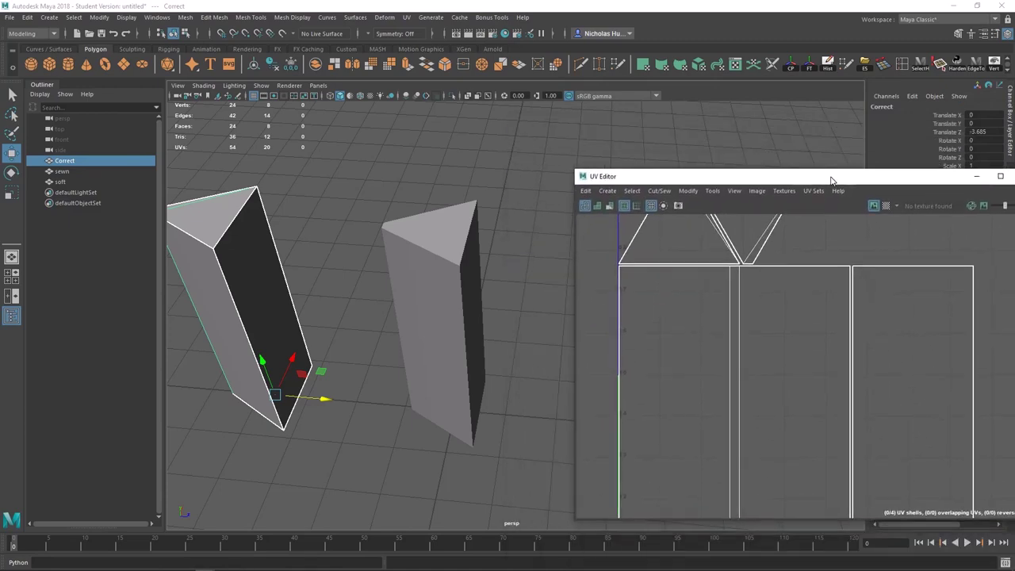
pyautogui.scroll(3, 412, 247)
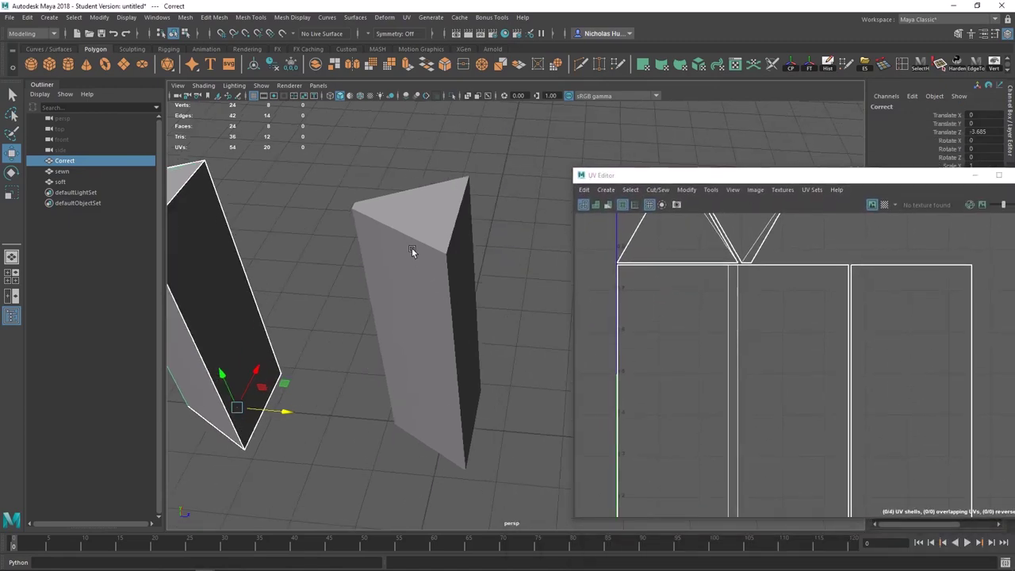
# Select the sewn stone and examine its hard-edged shading and its UV layout
pyautogui.click(412, 248)
pyautogui.keyDown('alt'); pyautogui.moveTo(411, 248); pyautogui.dragTo(370, 248); pyautogui.keyUp('alt')
pyautogui.keyDown('alt'); pyautogui.moveTo(370, 249); pyautogui.dragTo(510, 281, button='middle'); pyautogui.keyUp('alt')
pyautogui.keyDown('alt'); pyautogui.moveTo(510, 281); pyautogui.dragTo(413, 260); pyautogui.keyUp('alt')
pyautogui.scroll(-2, 783, 289)
pyautogui.keyDown('alt'); pyautogui.moveTo(783, 289); pyautogui.dragTo(700, 317, button='middle'); pyautogui.keyUp('alt')
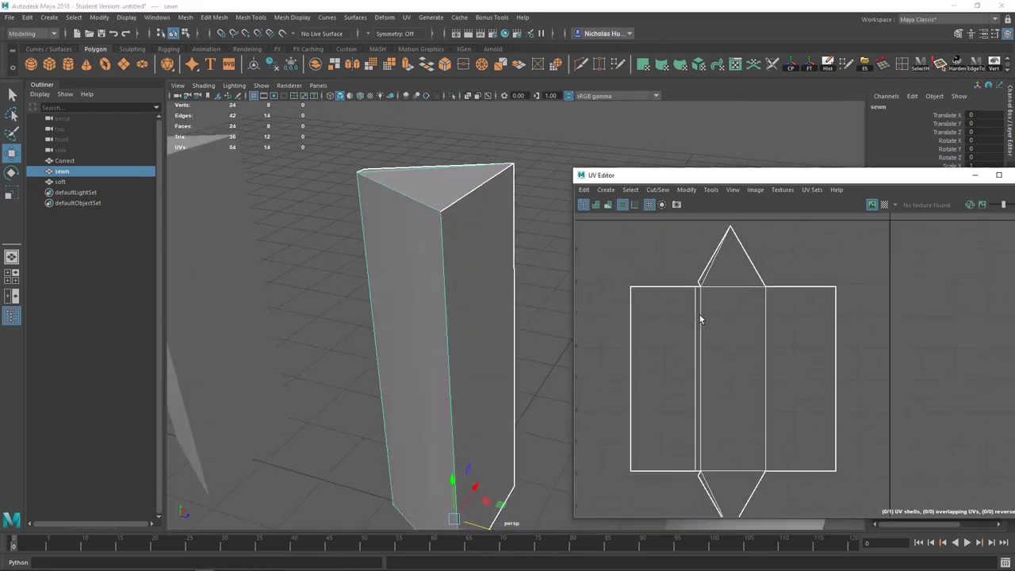
pyautogui.scroll(2, 719, 288)
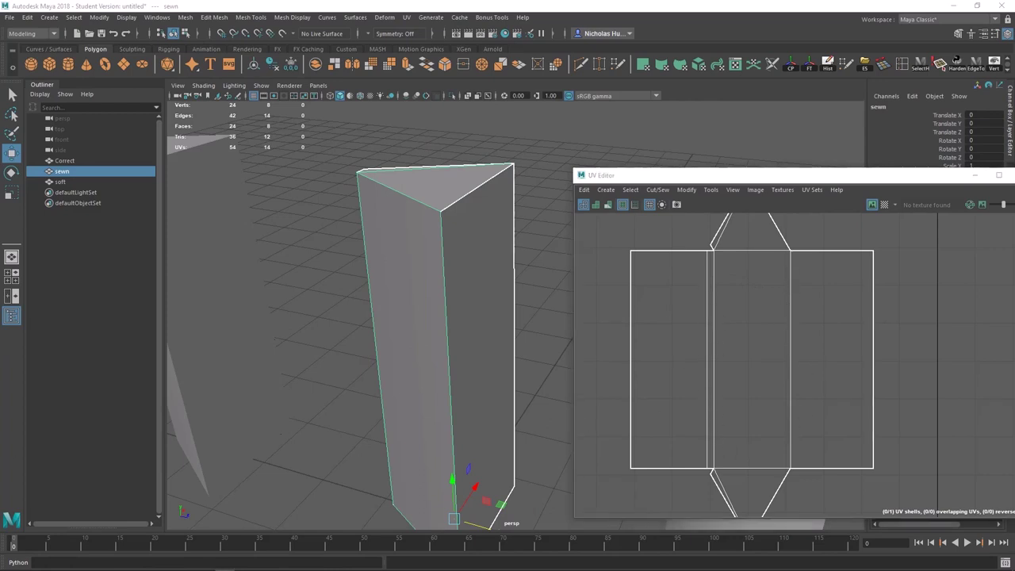
pyautogui.keyDown('alt'); pyautogui.moveTo(730, 301); pyautogui.dragTo(704, 302, button='middle'); pyautogui.keyUp('alt')
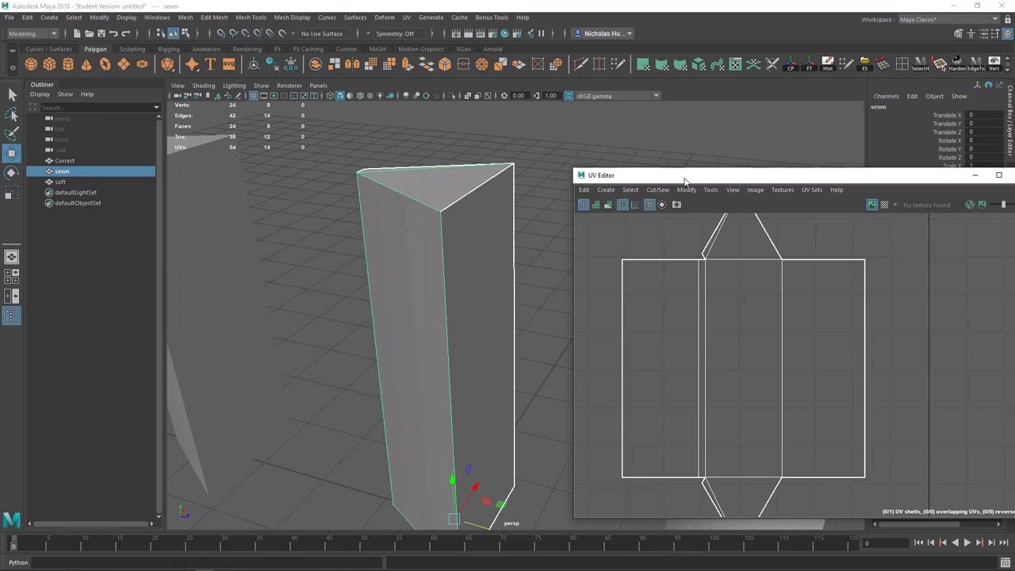
# Select the soft stone and examine its smoothed edge shading alongside its UV layout
pyautogui.moveTo(685, 178); pyautogui.dragTo(1014, 180)
pyautogui.keyDown('alt'); pyautogui.moveTo(644, 205); pyautogui.dragTo(455, 195); pyautogui.keyUp('alt')
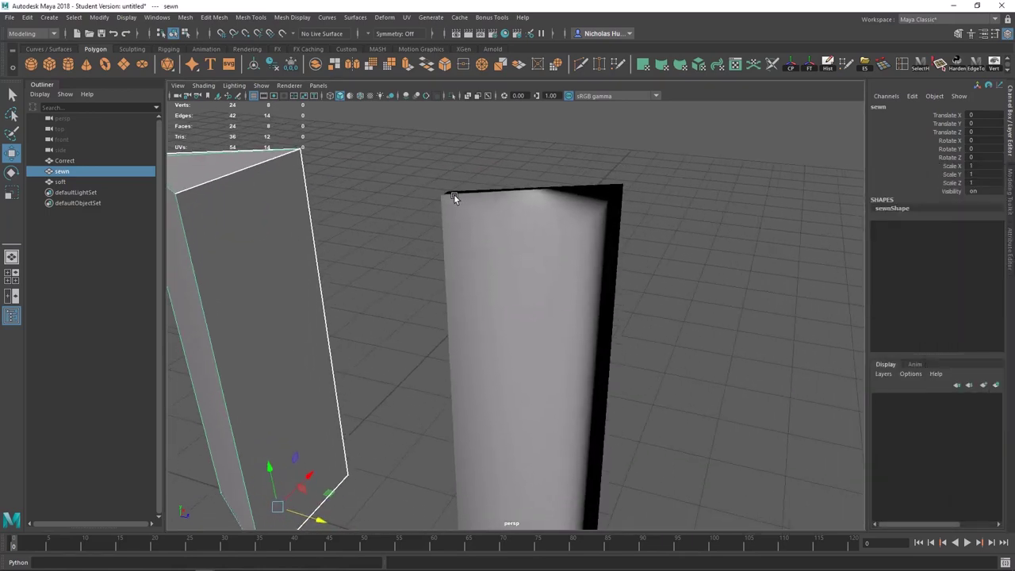
pyautogui.click(508, 230)
pyautogui.keyDown('alt'); pyautogui.moveTo(508, 230); pyautogui.dragTo(439, 221); pyautogui.keyUp('alt')
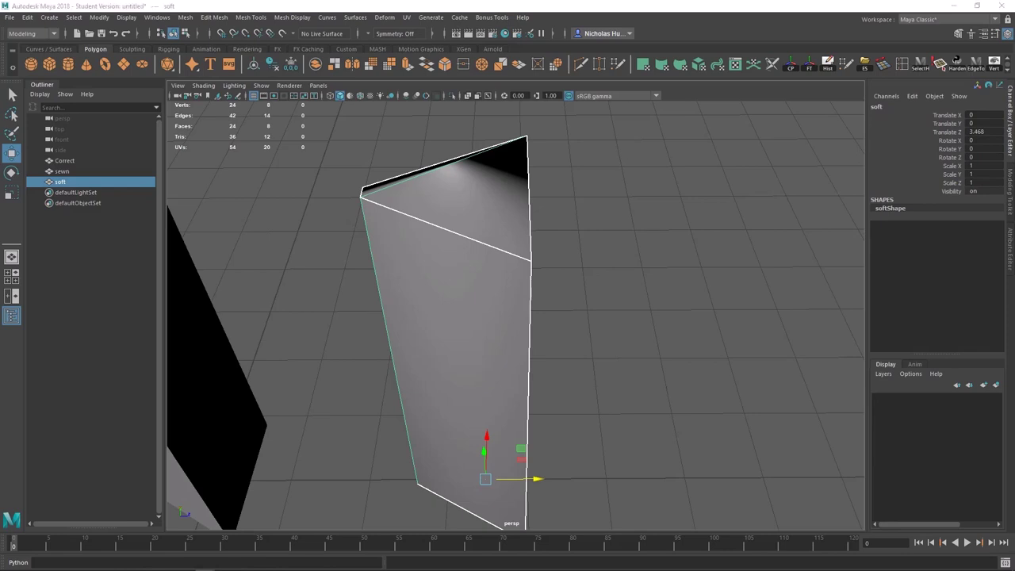
pyautogui.moveTo(1014, 162); pyautogui.dragTo(788, 148)
pyautogui.scroll(-4, 672, 327)
pyautogui.scroll(1, 662, 323)
pyautogui.keyDown('alt'); pyautogui.moveTo(541, 230); pyautogui.dragTo(458, 257); pyautogui.keyUp('alt')
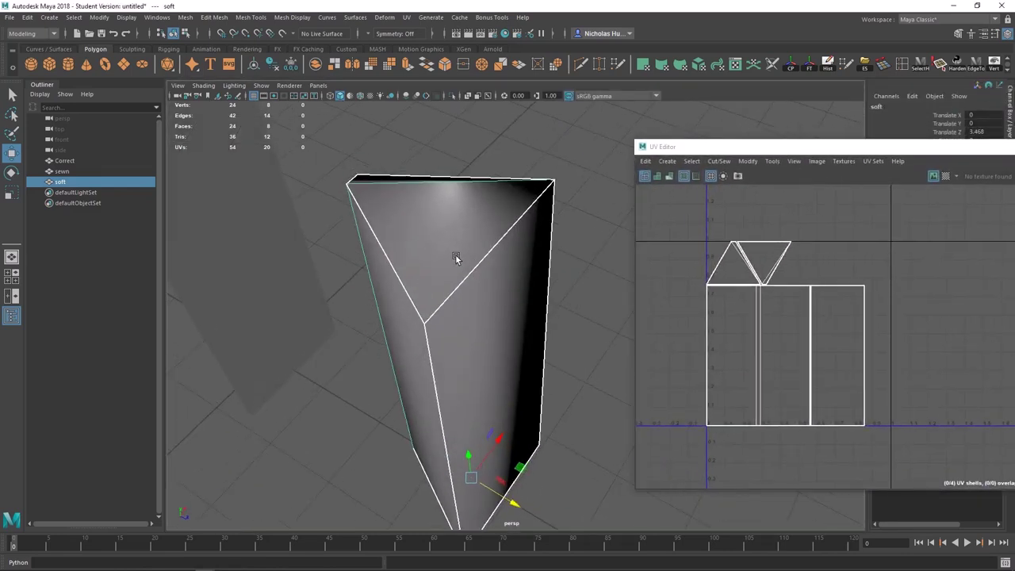
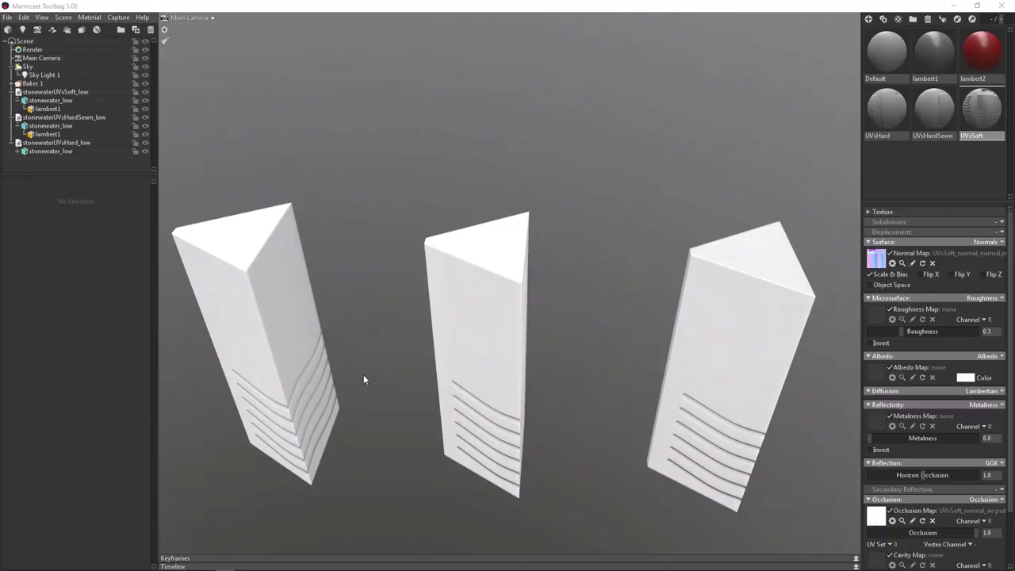
# Examine the baked shading along the stones' top edges up close and select the sewn stone for inspection
pyautogui.moveTo(363, 380); pyautogui.dragTo(643, 439)
pyautogui.moveTo(643, 439); pyautogui.dragTo(601, 411, button='right')
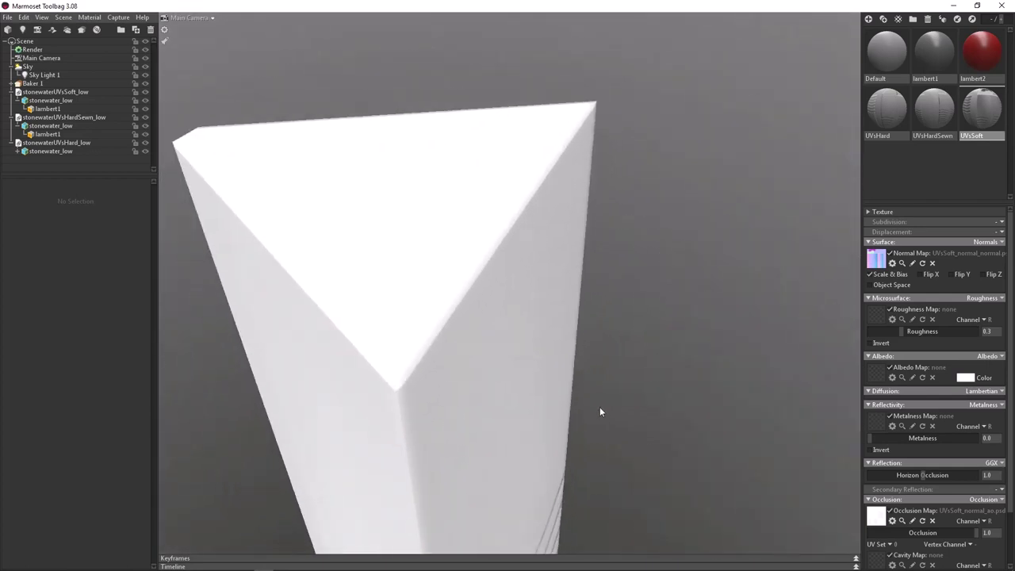
pyautogui.click(412, 367)
pyautogui.moveTo(412, 366); pyautogui.dragTo(410, 344, button='right')
pyautogui.moveTo(411, 344); pyautogui.dragTo(395, 276)
pyautogui.scroll(-3, 396, 274)
pyautogui.moveTo(494, 278); pyautogui.dragTo(357, 289, button='middle')
pyautogui.scroll(7, 429, 355)
pyautogui.click(423, 304)
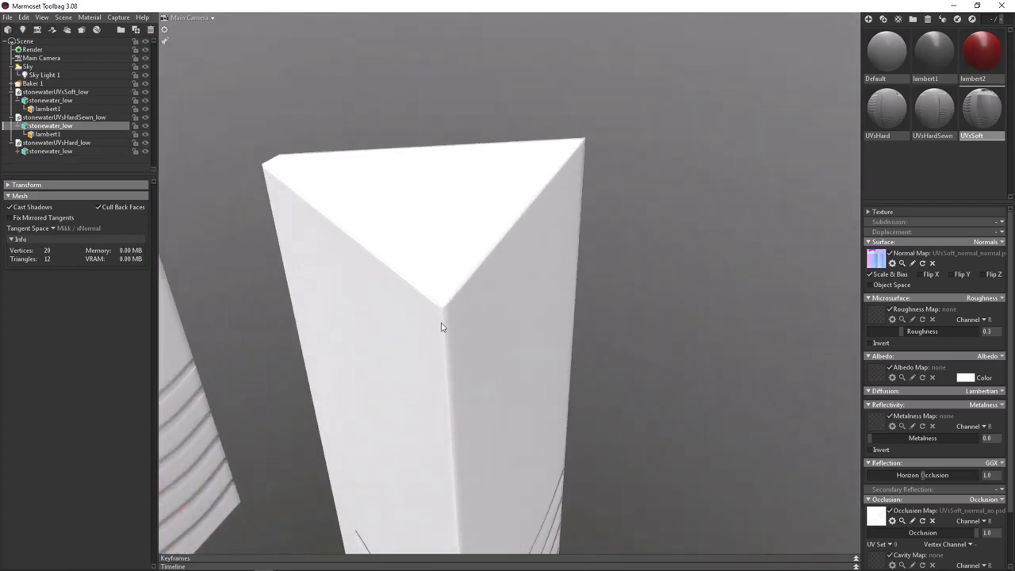
# Examine the sewn stone's baked normals along its vertical edges and top rim for visible seams
pyautogui.moveTo(471, 426); pyautogui.dragTo(470, 237, button='middle')
pyautogui.moveTo(629, 353); pyautogui.dragTo(451, 246, button='right')
pyautogui.moveTo(543, 247); pyautogui.dragTo(675, 375, button='right')
pyautogui.moveTo(674, 374); pyautogui.dragTo(519, 327)
pyautogui.moveTo(519, 327); pyautogui.dragTo(536, 368, button='right')
pyautogui.moveTo(536, 369); pyautogui.dragTo(415, 391)
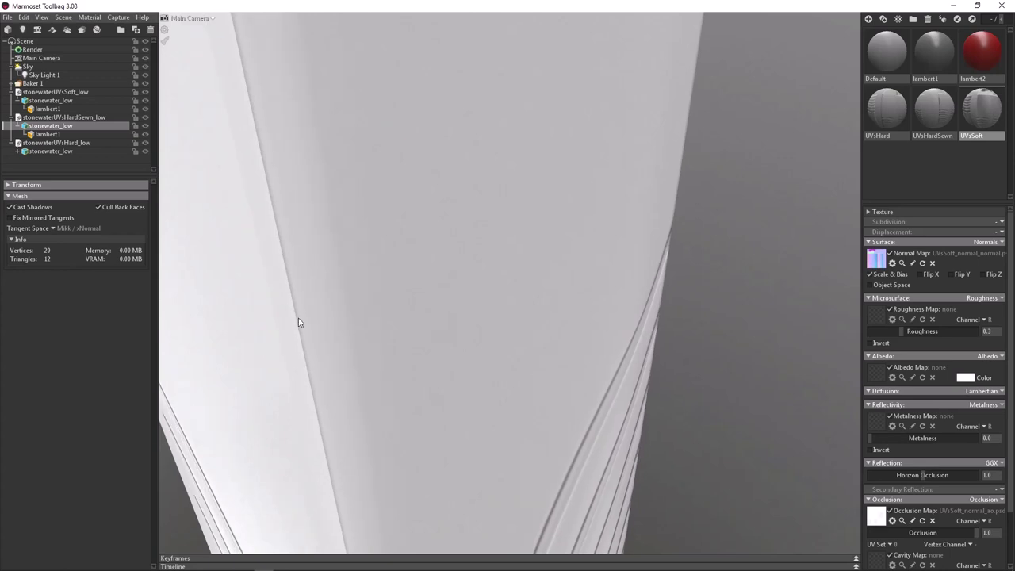
pyautogui.moveTo(371, 276); pyautogui.dragTo(459, 351)
pyautogui.moveTo(459, 351)
pyautogui.mouseDown(button='right')
pyautogui.moveTo(470, 374)
pyautogui.moveTo(467, 363)
pyautogui.mouseUp(button='right')
pyautogui.moveTo(467, 366); pyautogui.dragTo(458, 359)
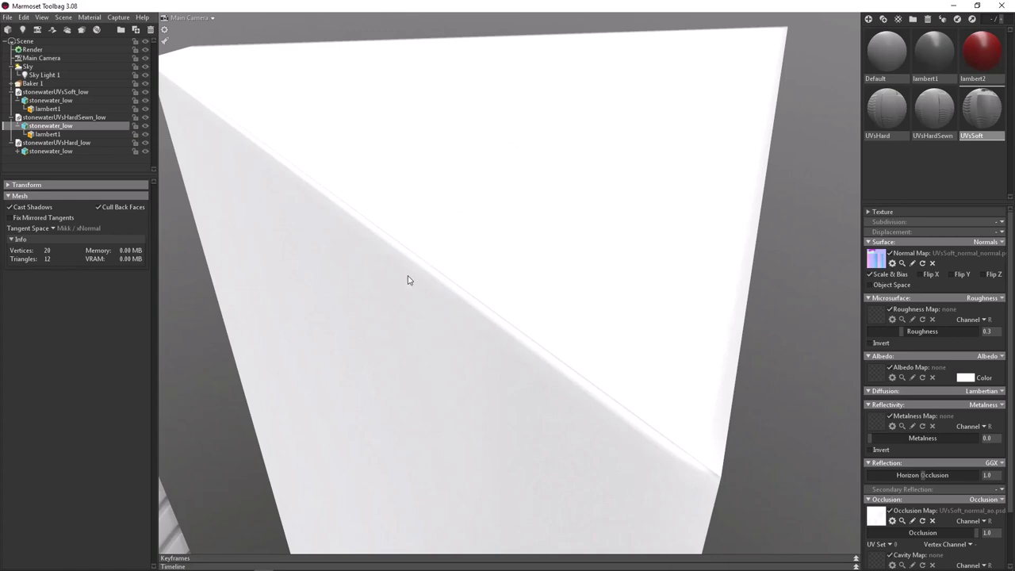
pyautogui.moveTo(475, 304); pyautogui.dragTo(442, 261)
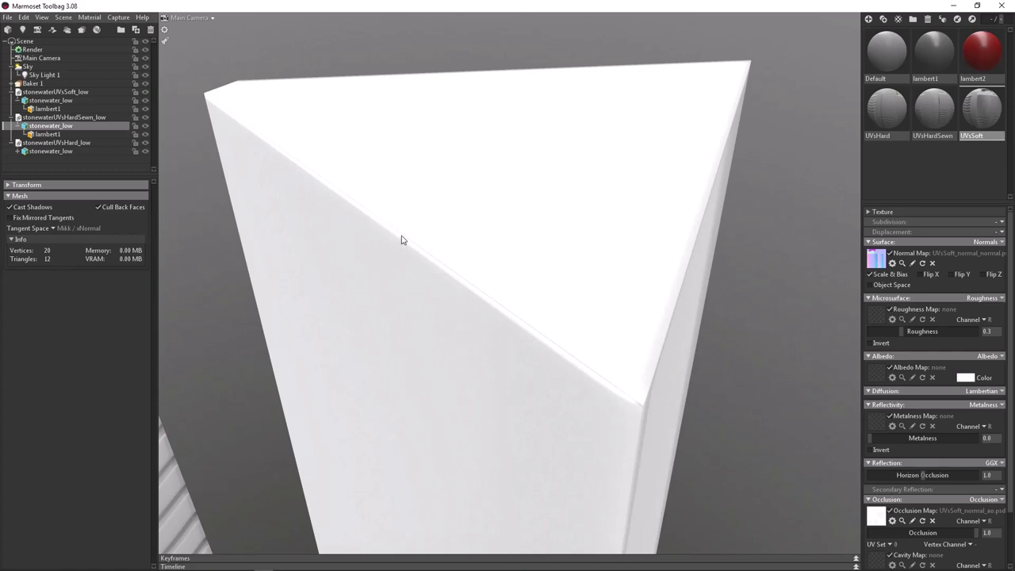
pyautogui.scroll(6, 408, 238)
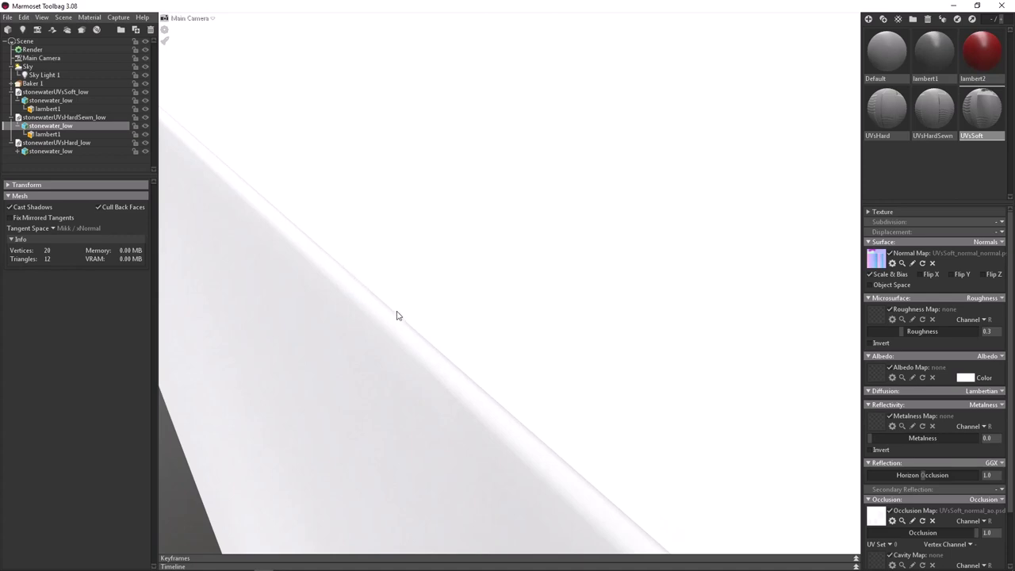
pyautogui.scroll(-5, 446, 347)
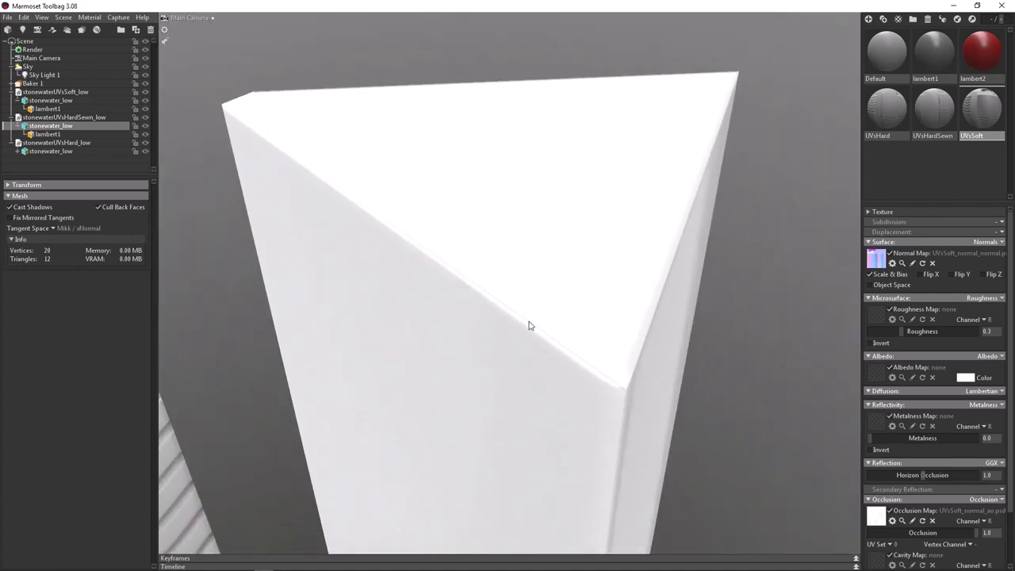
# Examine the soft stone's baked top face, edges and sides from several angles for shading artifacts
pyautogui.keyDown('alt'); pyautogui.moveTo(532, 326); pyautogui.dragTo(412, 248, button='right'); pyautogui.keyUp('alt')
pyautogui.keyDown('alt'); pyautogui.moveTo(578, 318); pyautogui.dragTo(325, 283, button='middle'); pyautogui.keyUp('alt')
pyautogui.keyDown('alt'); pyautogui.moveTo(324, 283); pyautogui.dragTo(360, 335, button='right'); pyautogui.keyUp('alt')
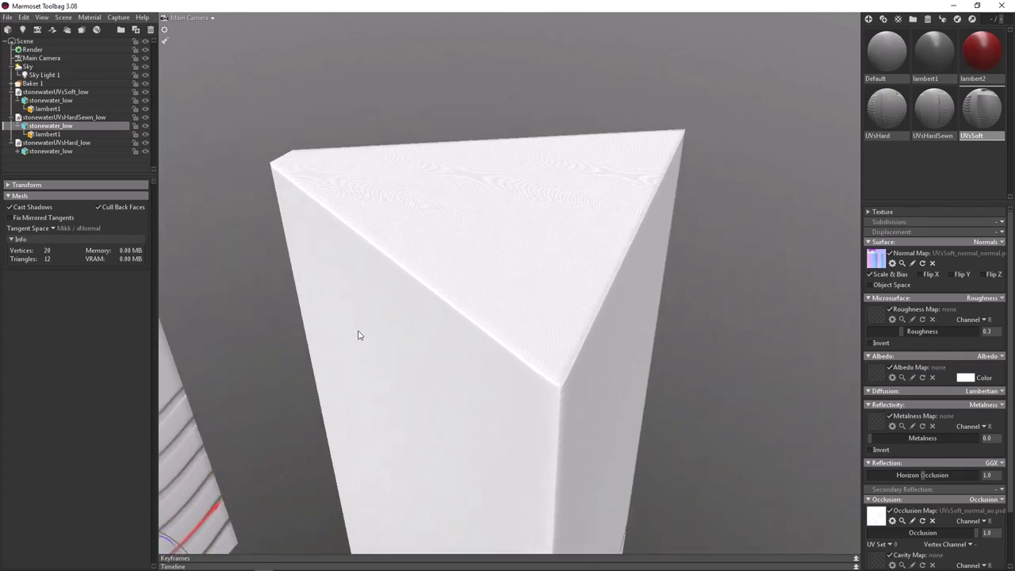
pyautogui.scroll(5, 358, 335)
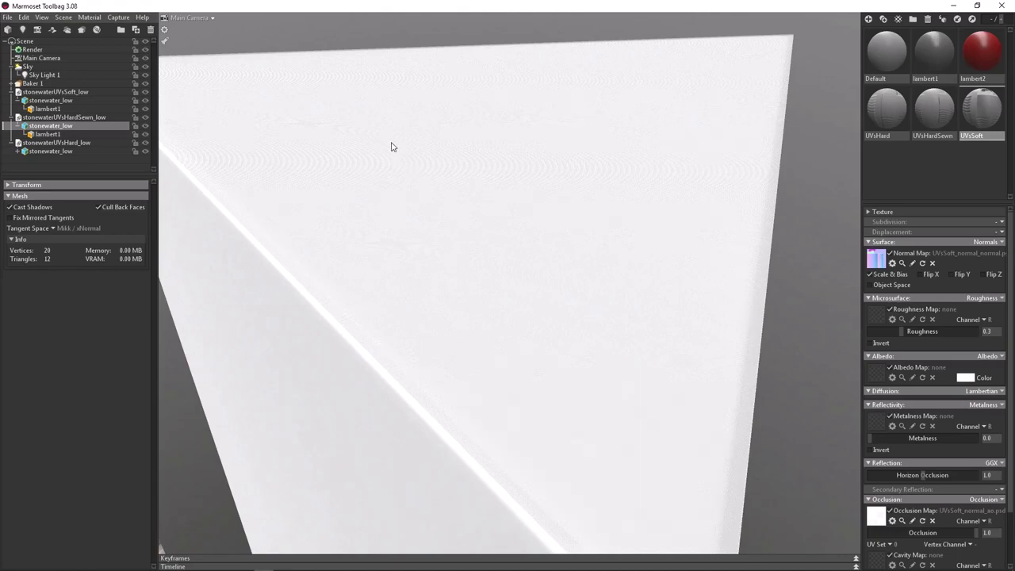
pyautogui.scroll(3, 446, 222)
pyautogui.scroll(-5, 423, 201)
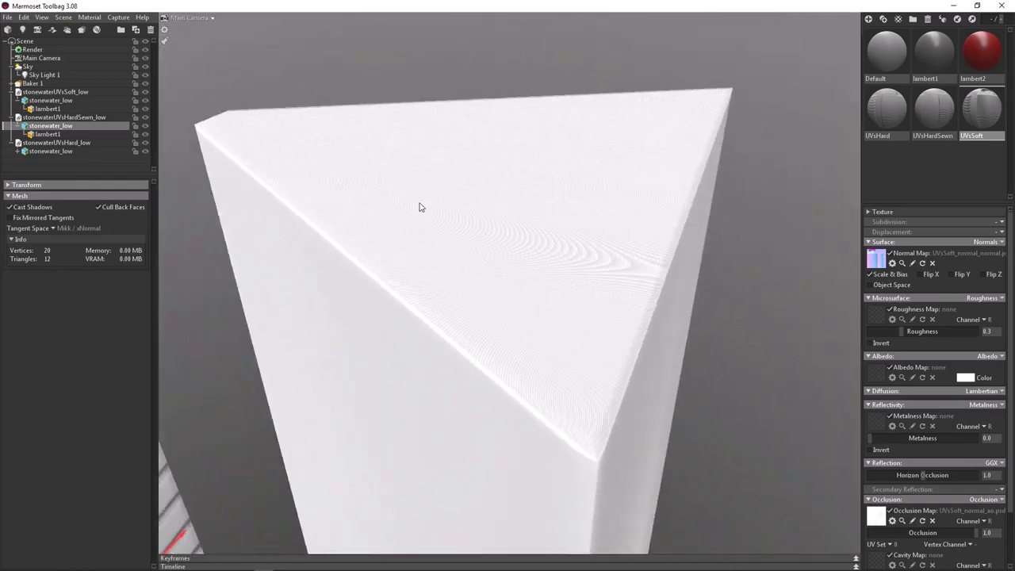
pyautogui.scroll(4, 420, 206)
pyautogui.scroll(-5, 406, 188)
pyautogui.keyDown('alt'); pyautogui.moveTo(468, 245); pyautogui.dragTo(508, 284); pyautogui.keyUp('alt')
pyautogui.click(510, 291)
pyautogui.press('f')
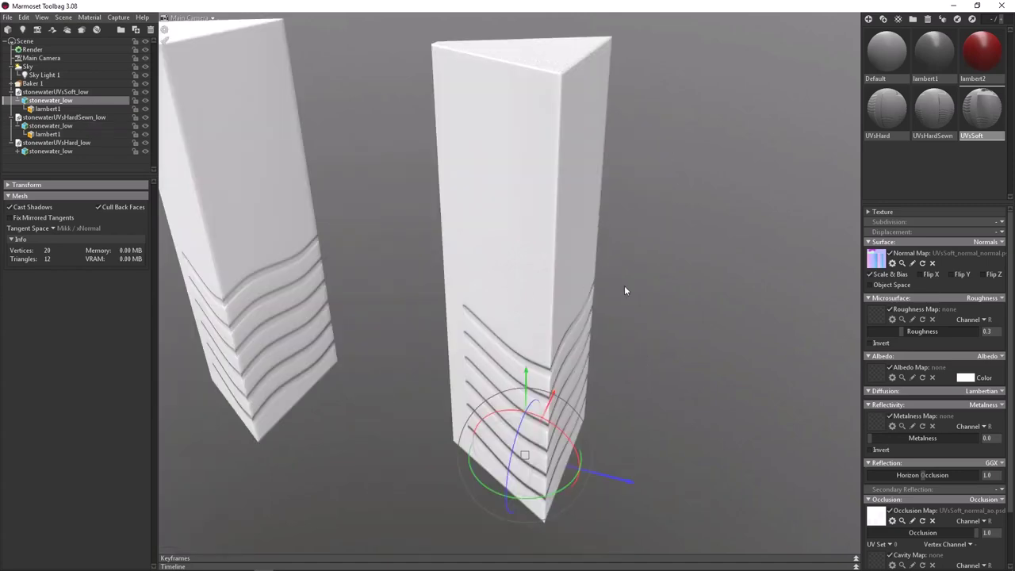
pyautogui.moveTo(625, 286)
pyautogui.mouseDown()
pyautogui.moveTo(620, 347)
pyautogui.moveTo(407, 379)
pyautogui.moveTo(623, 338)
pyautogui.moveTo(704, 342)
pyautogui.moveTo(671, 370)
pyautogui.moveTo(437, 374)
pyautogui.moveTo(566, 118)
pyautogui.moveTo(658, 196)
pyautogui.moveTo(698, 331)
pyautogui.moveTo(484, 321)
pyautogui.moveTo(746, 299)
pyautogui.moveTo(569, 245)
pyautogui.moveTo(472, 173)
pyautogui.moveTo(670, 254)
pyautogui.moveTo(410, 256)
pyautogui.moveTo(485, 294)
pyautogui.moveTo(515, 228)
pyautogui.mouseUp()
pyautogui.moveTo(441, 227); pyautogui.dragTo(505, 214)
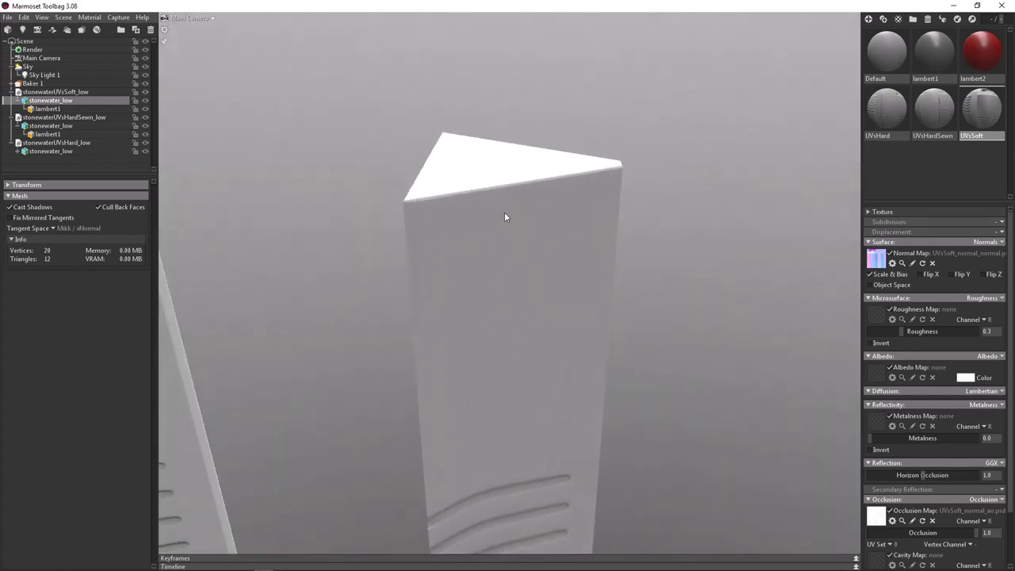
pyautogui.click(509, 229)
pyautogui.moveTo(543, 270); pyautogui.dragTo(246, 407)
# Switch to Maya and examine how stonewater_low overlaps the high-poly stone, including its corner bevel and UV layout
pyautogui.hotkey('alt', 'Tab')
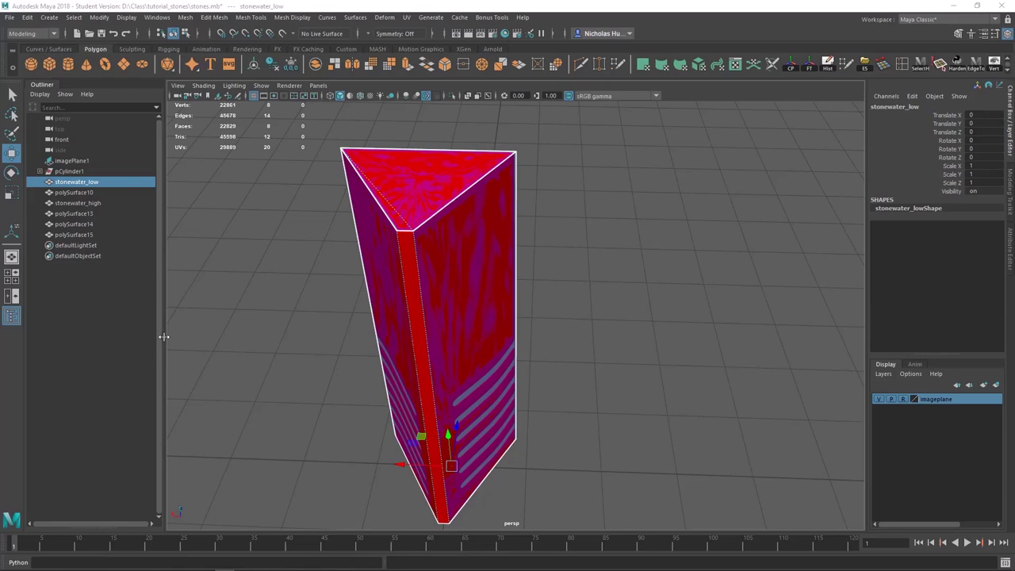
pyautogui.moveTo(1014, 133); pyautogui.dragTo(1014, 161)
pyautogui.scroll(-3, 485, 208)
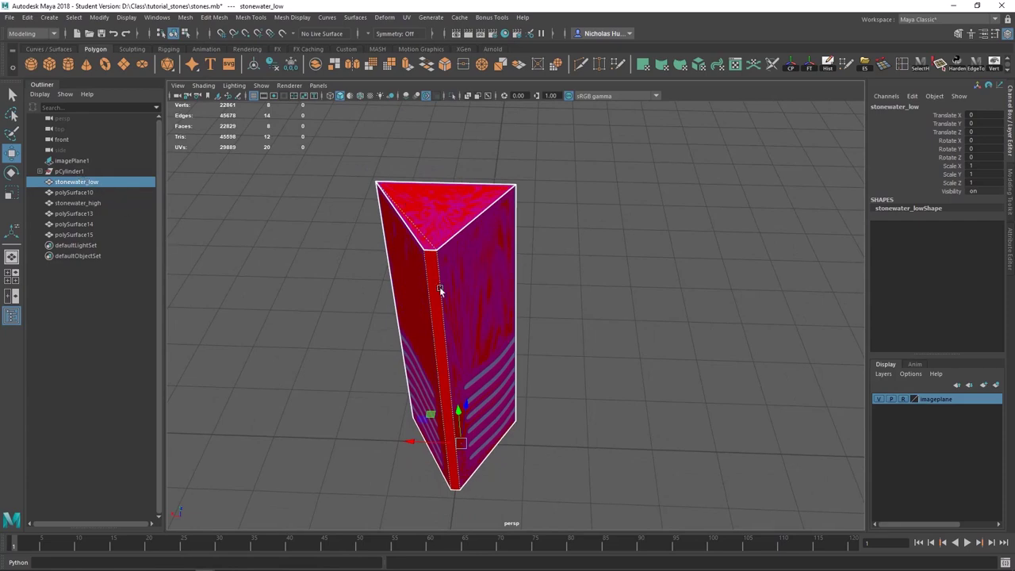
pyautogui.keyDown('alt'); pyautogui.moveTo(441, 291); pyautogui.dragTo(621, 259); pyautogui.keyUp('alt')
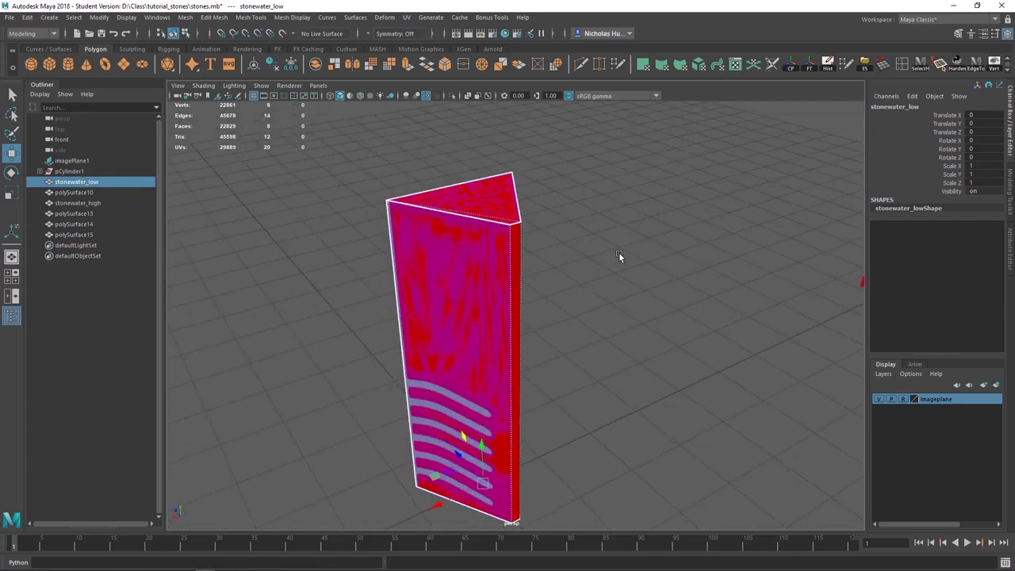
pyautogui.keyDown('alt'); pyautogui.moveTo(621, 258); pyautogui.dragTo(614, 306, button='right'); pyautogui.keyUp('alt')
pyautogui.keyDown('alt'); pyautogui.moveTo(546, 192); pyautogui.dragTo(576, 285, button='middle'); pyautogui.keyUp('alt')
pyautogui.keyDown('alt'); pyautogui.moveTo(576, 286); pyautogui.dragTo(943, 508, button='right'); pyautogui.keyUp('alt')
pyautogui.keyDown('alt'); pyautogui.moveTo(943, 508); pyautogui.dragTo(682, 346); pyautogui.keyUp('alt')
pyautogui.keyDown('alt'); pyautogui.moveTo(432, 197); pyautogui.dragTo(479, 278); pyautogui.keyUp('alt')
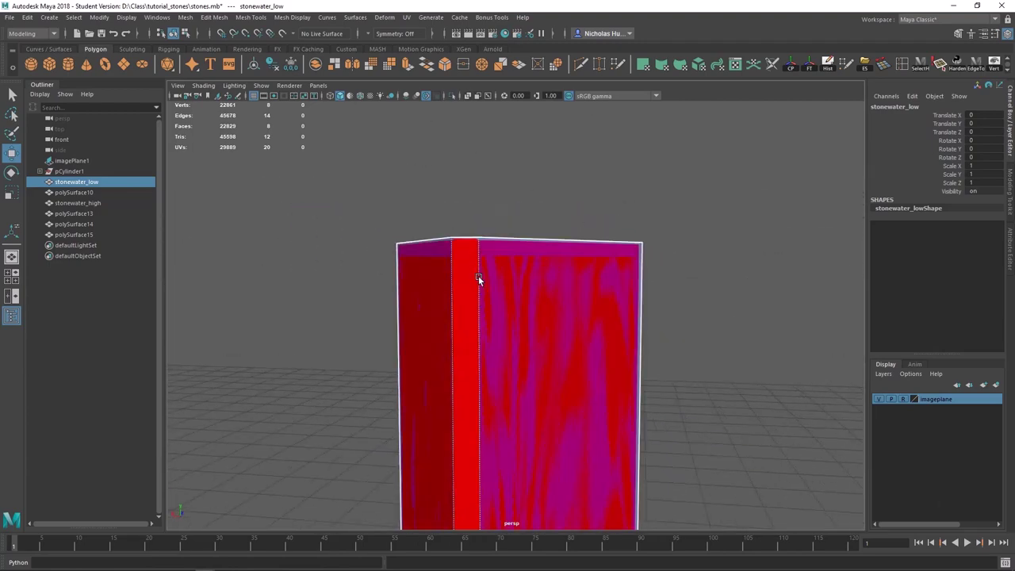
pyautogui.keyDown('alt'); pyautogui.moveTo(420, 232); pyautogui.dragTo(465, 222); pyautogui.keyUp('alt')
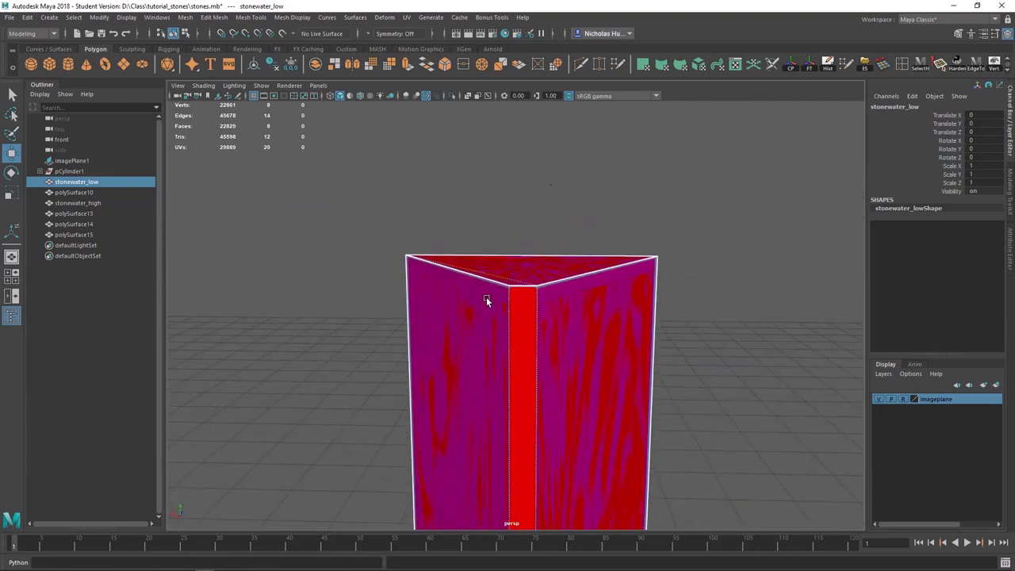
pyautogui.keyDown('alt'); pyautogui.moveTo(485, 297); pyautogui.dragTo(444, 273); pyautogui.keyUp('alt')
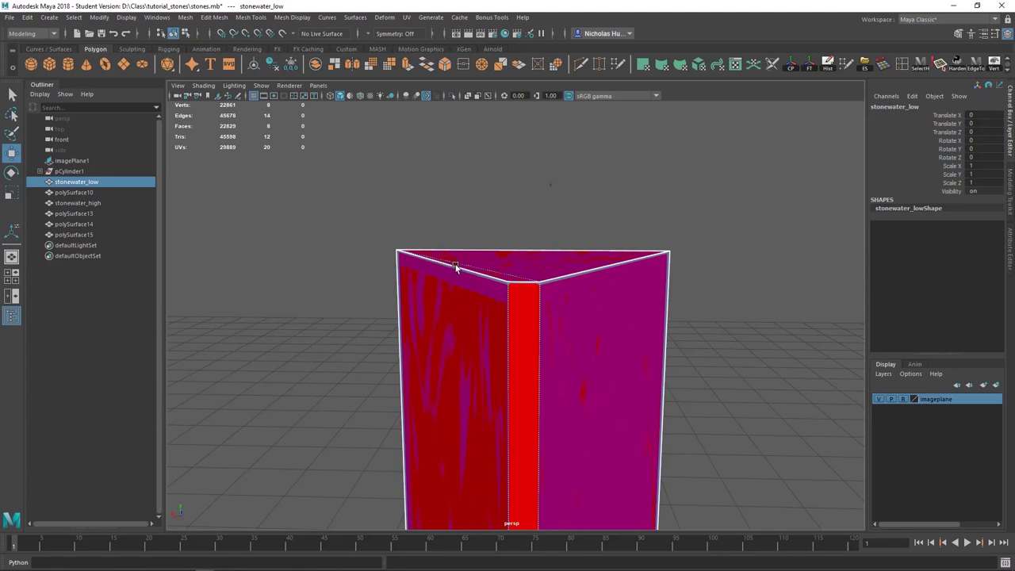
pyautogui.moveTo(1014, 120); pyautogui.dragTo(583, 118)
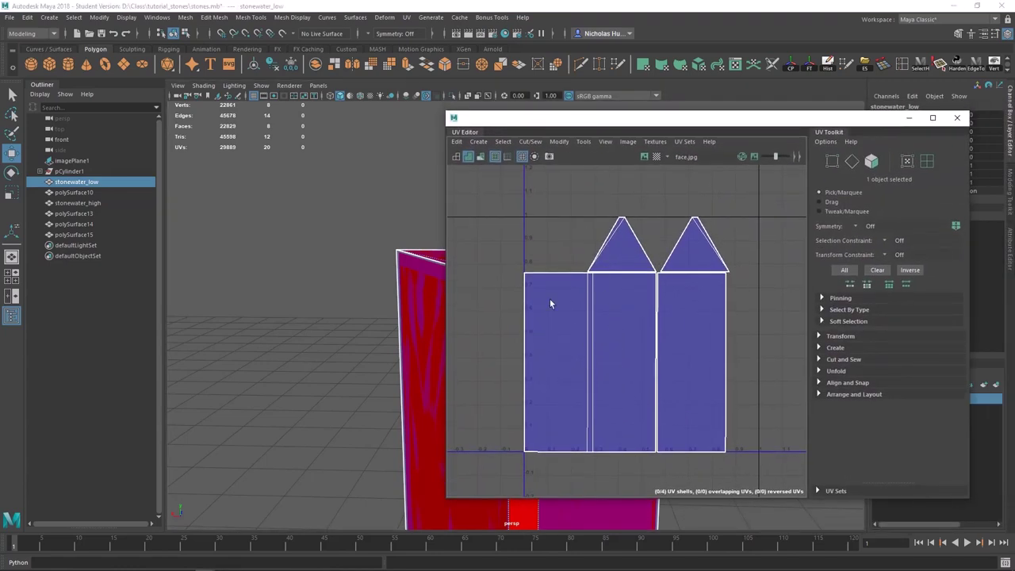
pyautogui.click(957, 118)
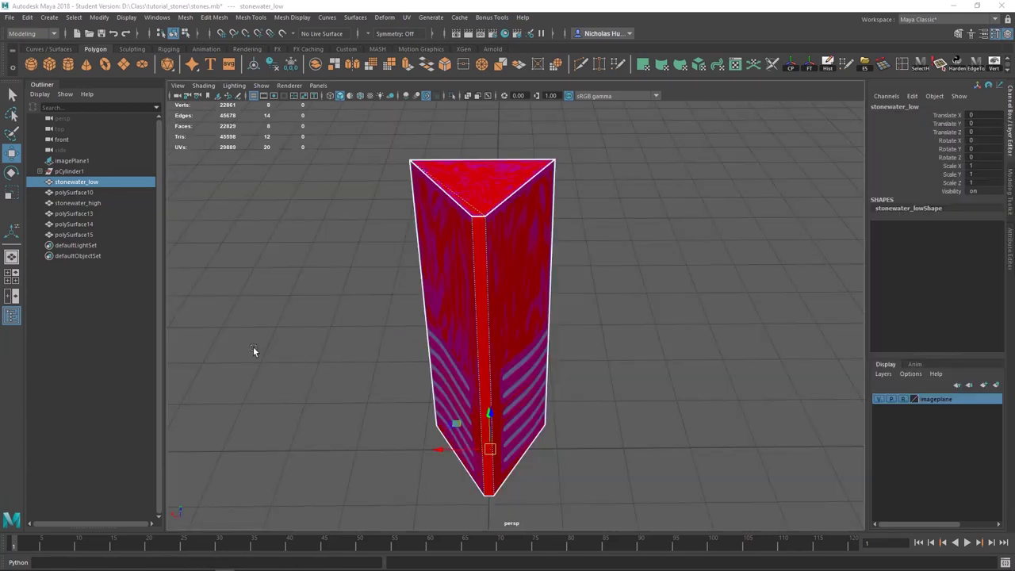
# Hide the stonewater_high mesh in the stone scene
pyautogui.keyDown('alt'); pyautogui.moveTo(283, 318); pyautogui.dragTo(272, 345, button='middle'); pyautogui.keyUp('alt')
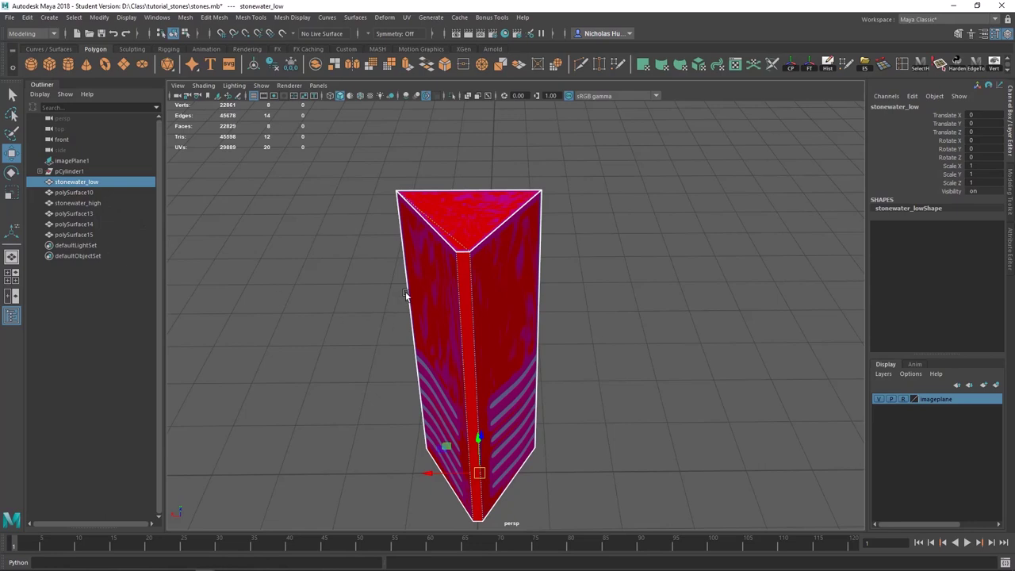
pyautogui.click(483, 255)
pyautogui.scroll(1, 487, 270)
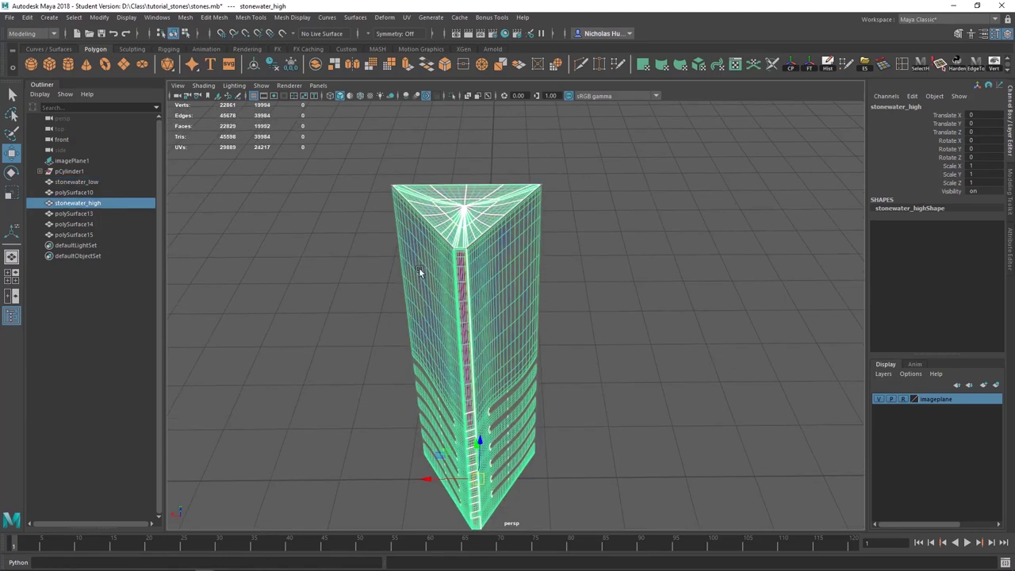
pyautogui.hotkey('ctrl', 'h')
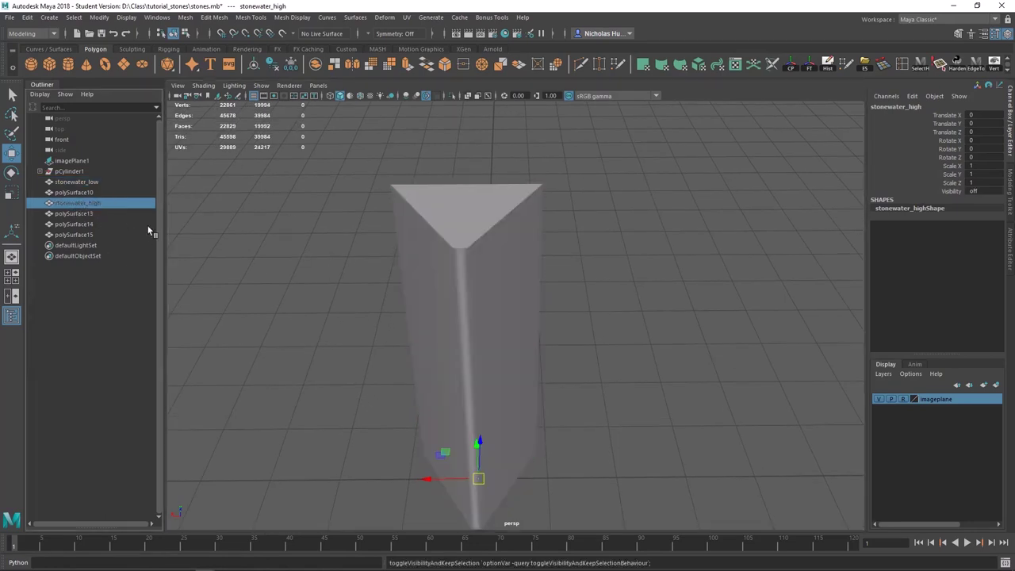
# Duplicate stonewater_low in place and hide the original mesh
pyautogui.click(444, 243)
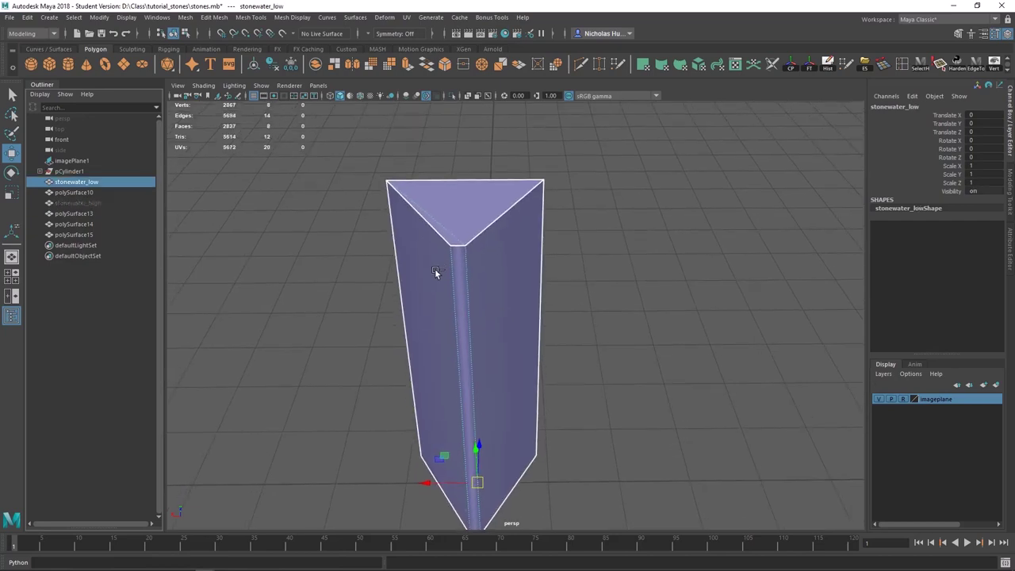
pyautogui.hotkey('ctrl', 'd')
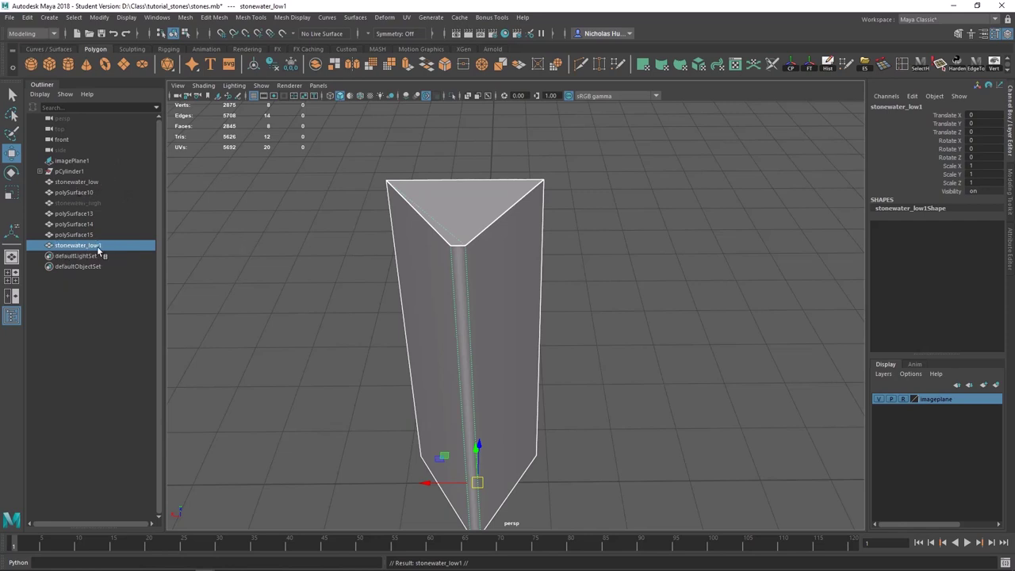
pyautogui.moveTo(92, 238); pyautogui.dragTo(73, 184, button='middle')
pyautogui.click(90, 185)
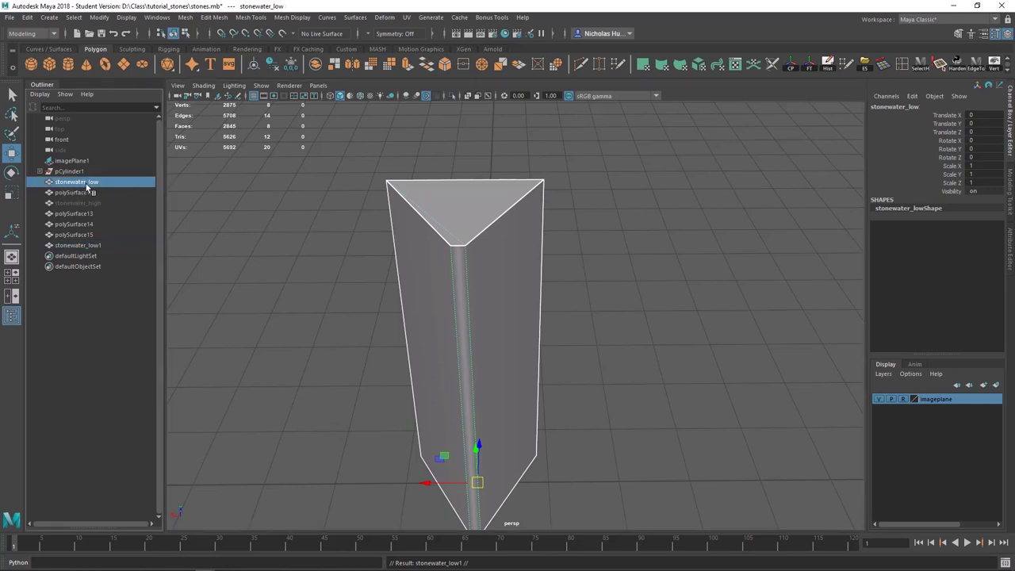
pyautogui.press('h')
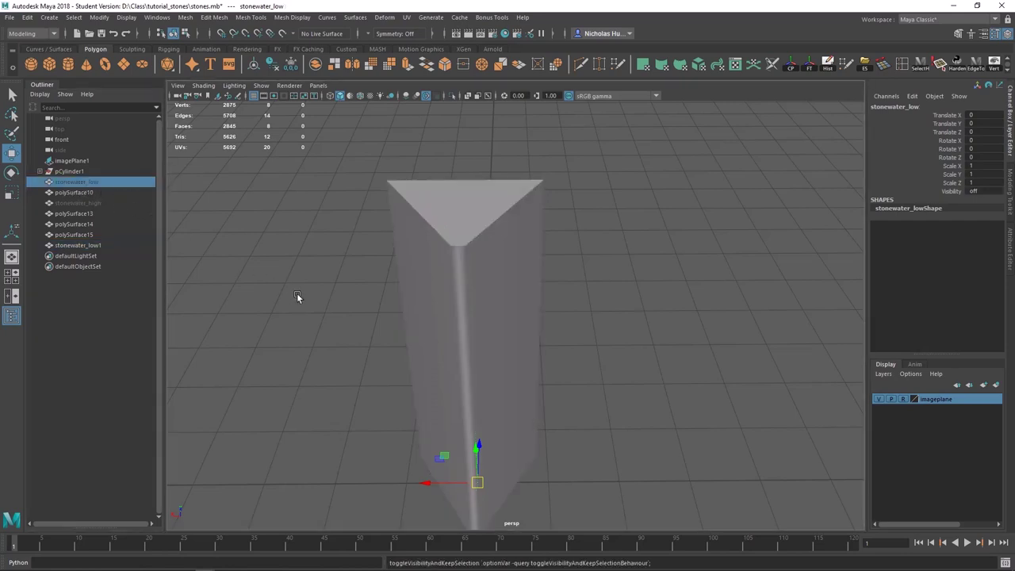
# Rename the duplicated low-poly stone to stonewater_cage
pyautogui.click(468, 232)
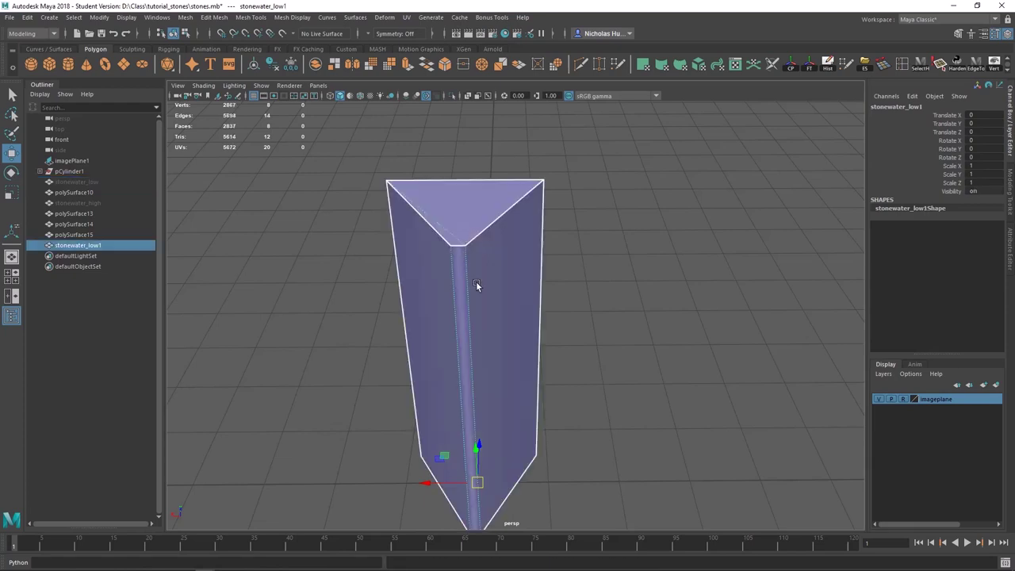
pyautogui.keyDown('alt'); pyautogui.moveTo(431, 271); pyautogui.dragTo(503, 283); pyautogui.keyUp('alt')
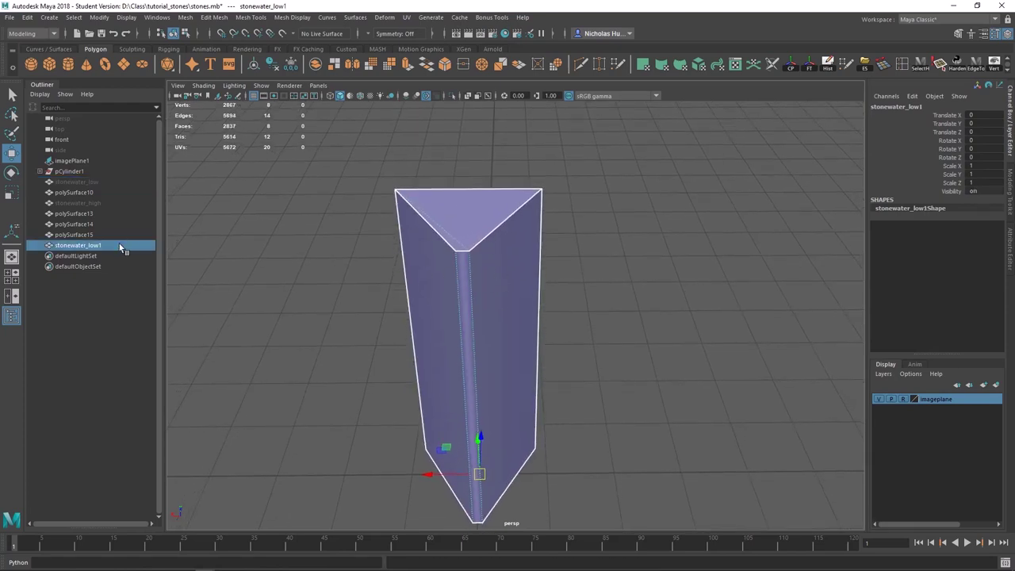
pyautogui.doubleClick(79, 246)
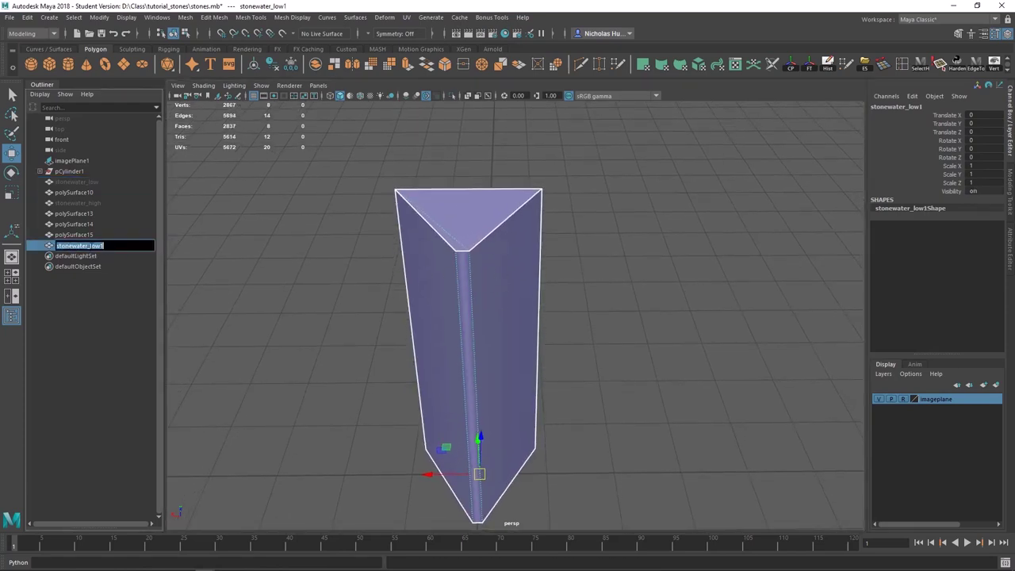
pyautogui.click(89, 246)
pyautogui.press('Return')
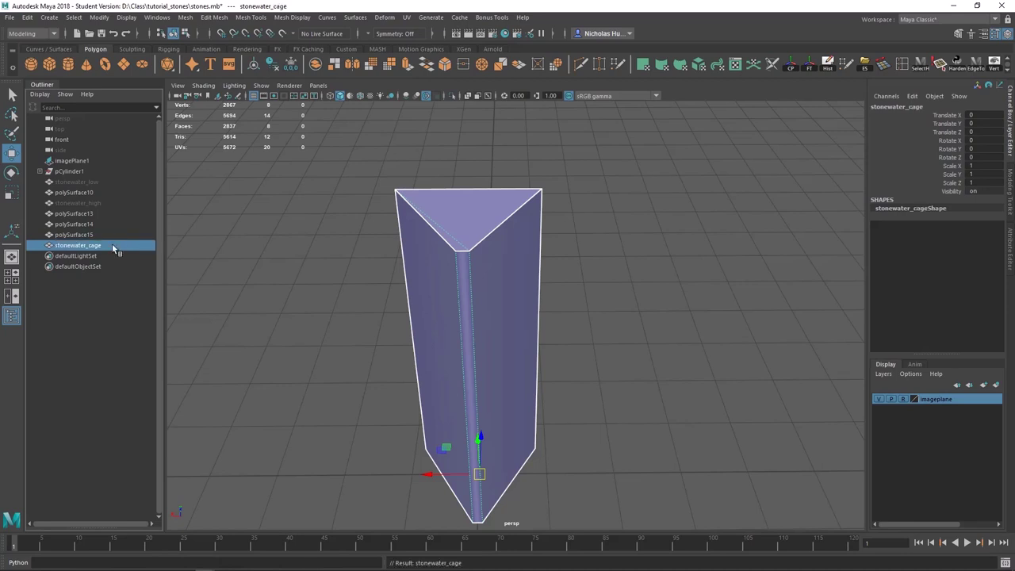
# Select all vertices of the stonewater_cage mesh
pyautogui.click(627, 238)
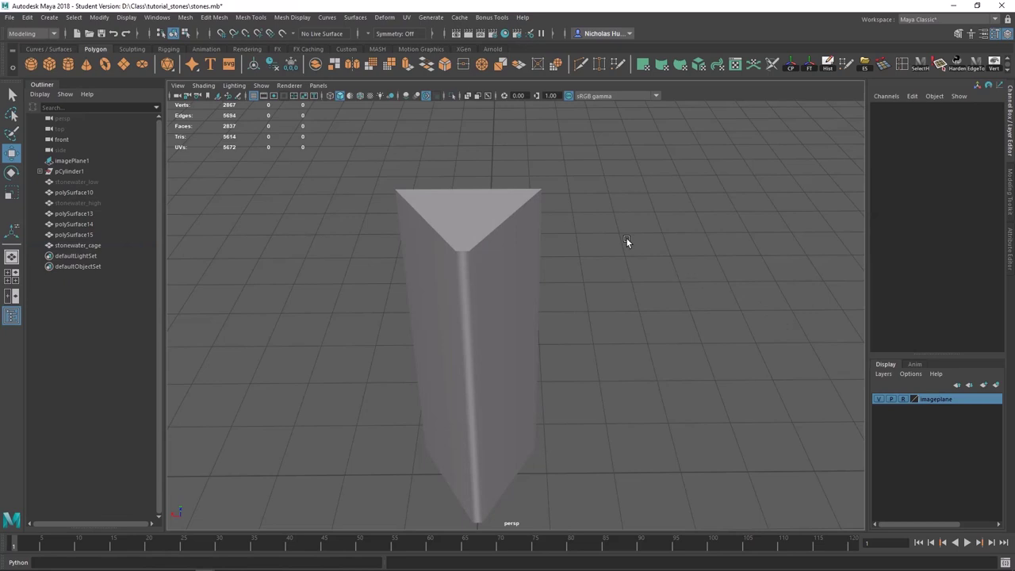
pyautogui.click(488, 252)
pyautogui.press('f')
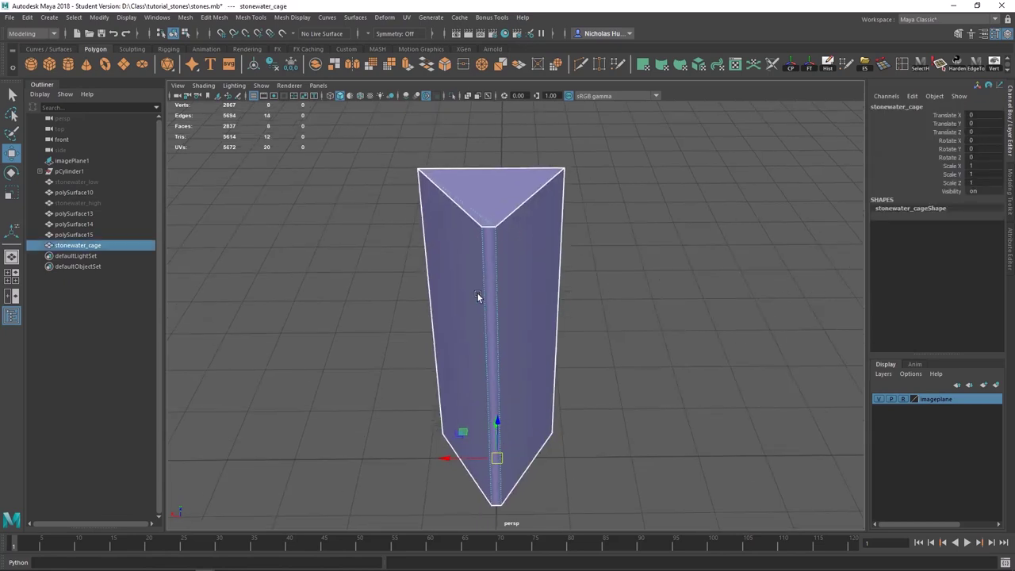
pyautogui.rightClick(486, 238)
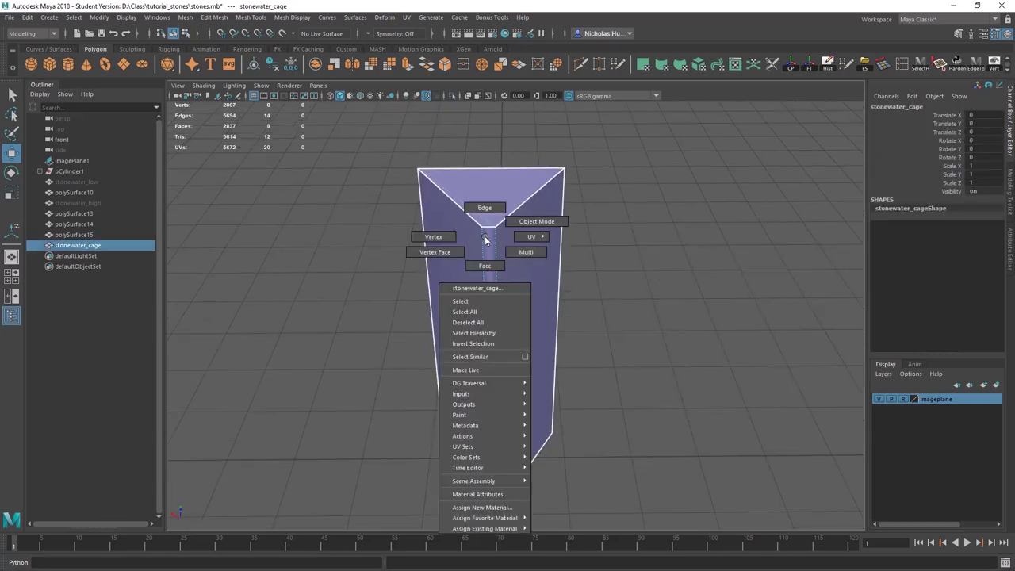
pyautogui.click(433, 237)
pyautogui.moveTo(647, 131); pyautogui.dragTo(363, 529)
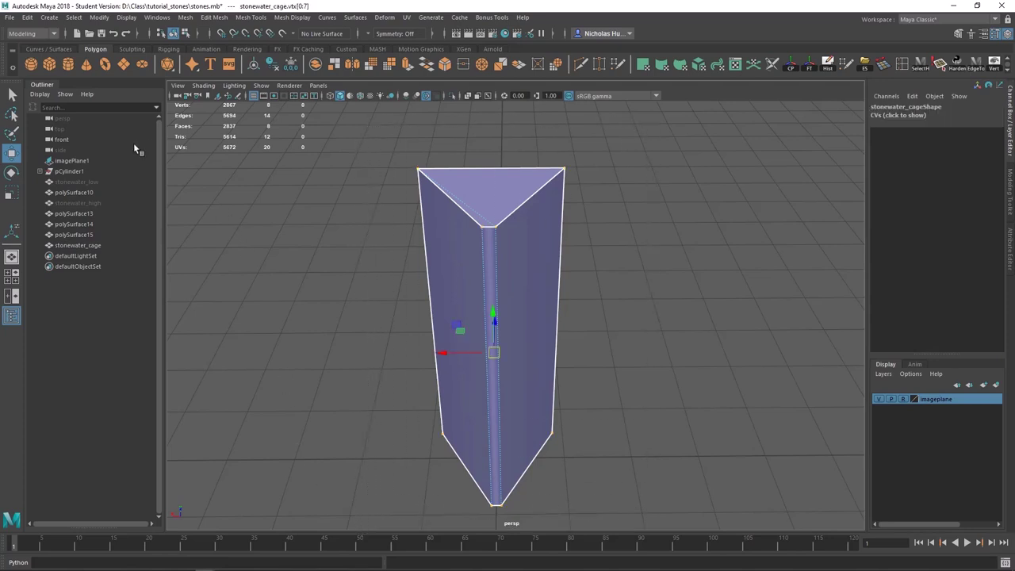
# Set the Move tool's axis orientation to Normal
pyautogui.click(12, 154)
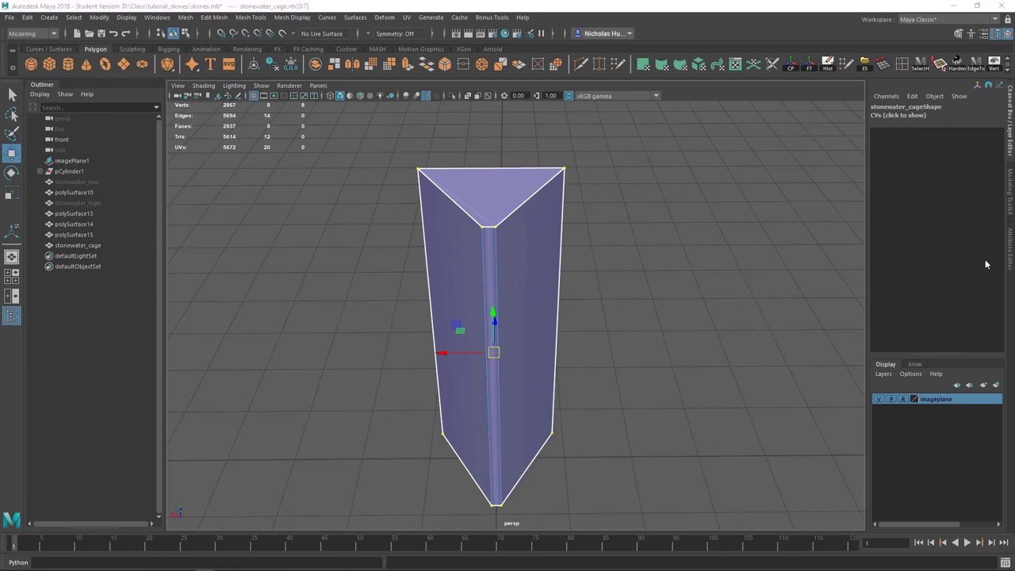
pyautogui.moveTo(1014, 124); pyautogui.dragTo(683, 129)
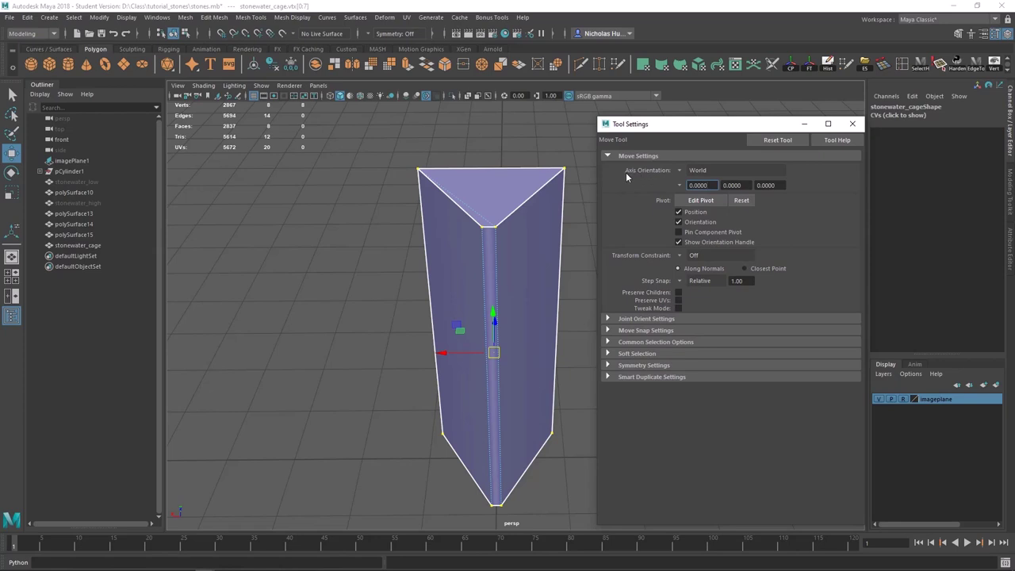
pyautogui.click(681, 172)
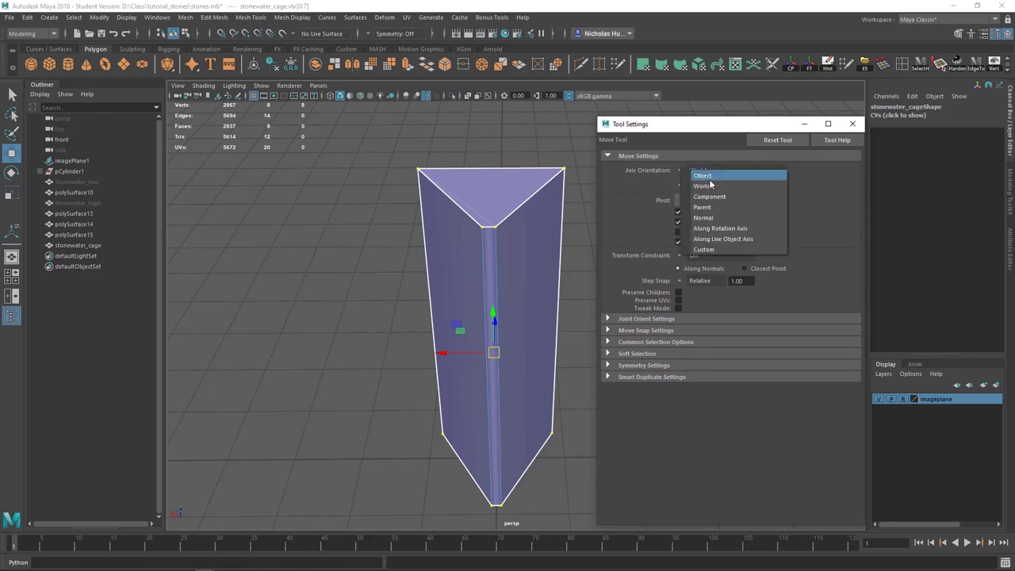
pyautogui.click(712, 219)
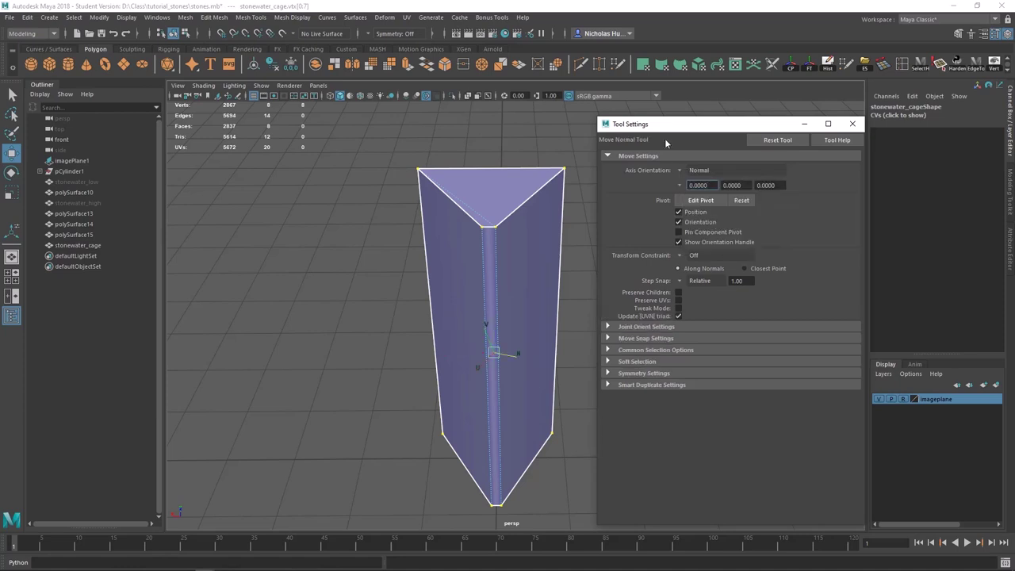
pyautogui.moveTo(659, 126); pyautogui.dragTo(732, 121)
# Push the selected stonewater_cage vertices slightly outward along their normals so the cage inflates around the stone
pyautogui.keyDown('alt'); pyautogui.moveTo(553, 287); pyautogui.dragTo(492, 267); pyautogui.keyUp('alt')
pyautogui.scroll(2, 623, 369)
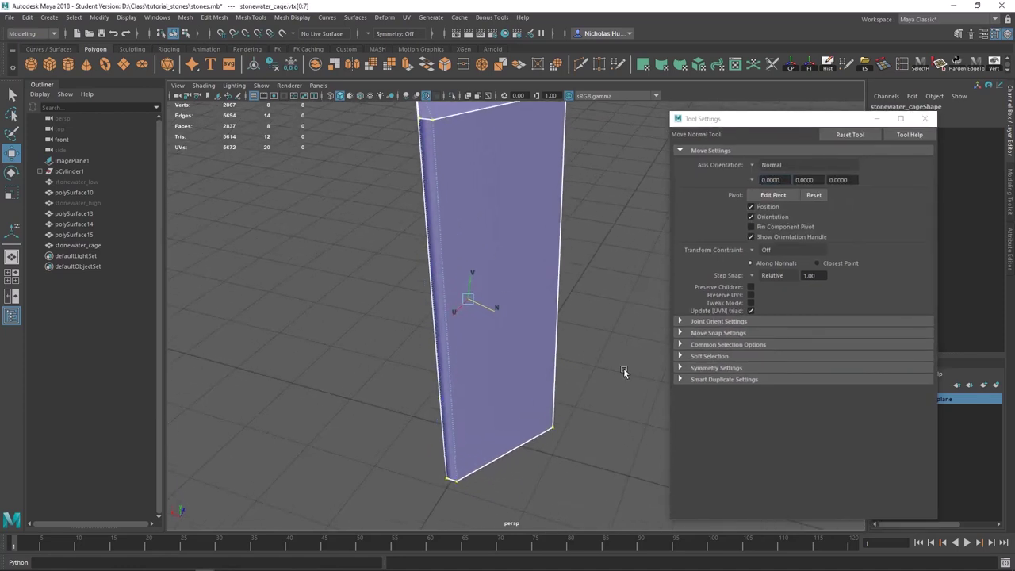
pyautogui.keyDown('alt'); pyautogui.moveTo(624, 370); pyautogui.dragTo(635, 370, button='right'); pyautogui.keyUp('alt')
pyautogui.keyDown('alt'); pyautogui.moveTo(415, 263); pyautogui.dragTo(625, 341, button='right'); pyautogui.keyUp('alt')
pyautogui.keyDown('alt'); pyautogui.moveTo(422, 234); pyautogui.dragTo(458, 266, button='middle'); pyautogui.keyUp('alt')
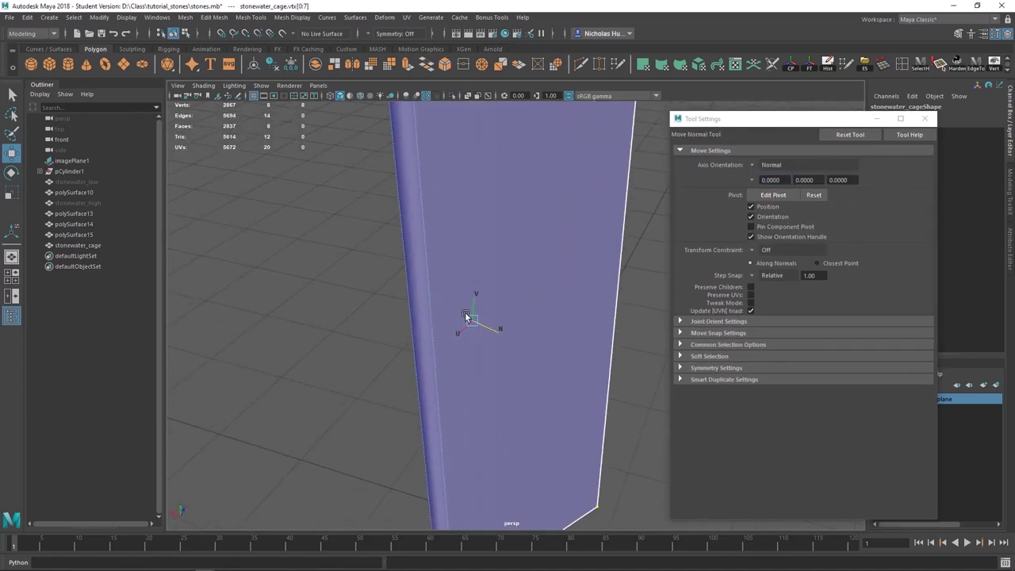
pyautogui.keyDown('alt'); pyautogui.moveTo(466, 316); pyautogui.dragTo(490, 321); pyautogui.keyUp('alt')
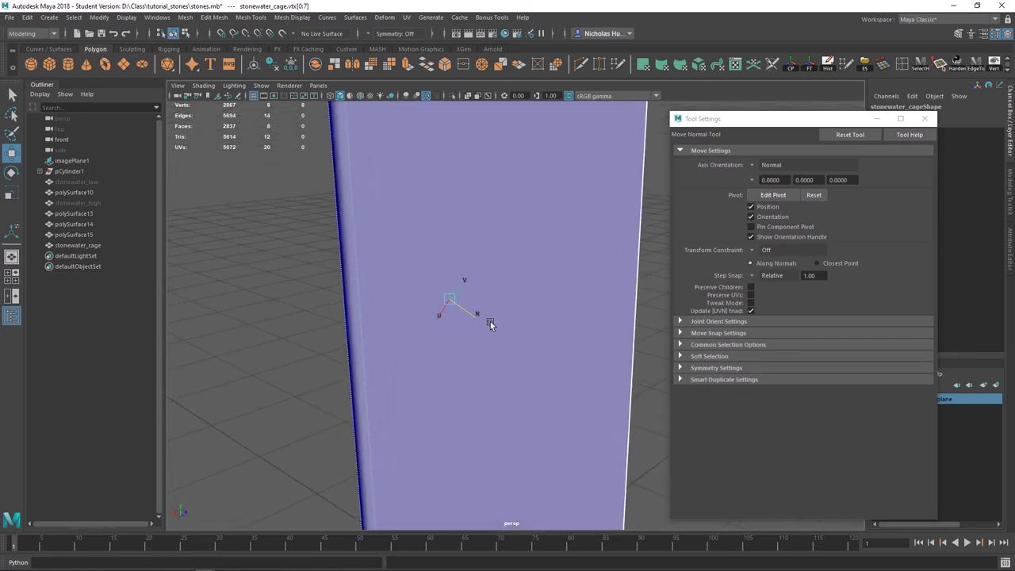
pyautogui.keyDown('alt'); pyautogui.moveTo(541, 264); pyautogui.dragTo(496, 304); pyautogui.keyUp('alt')
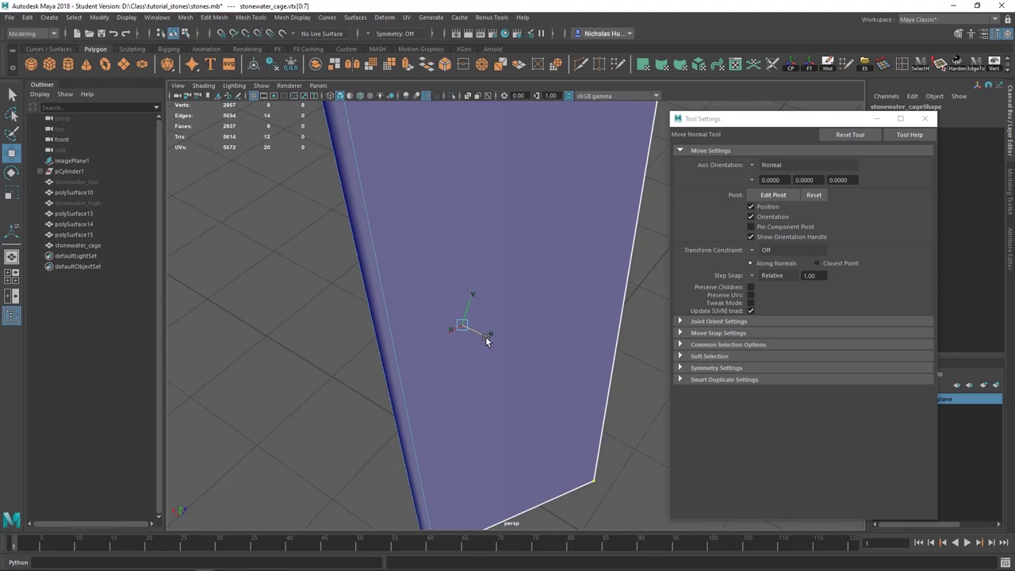
pyautogui.moveTo(486, 336)
pyautogui.keyDown('alt'); pyautogui.mouseDown()
pyautogui.moveTo(542, 319)
pyautogui.moveTo(500, 339)
pyautogui.mouseUp(); pyautogui.keyUp('alt')
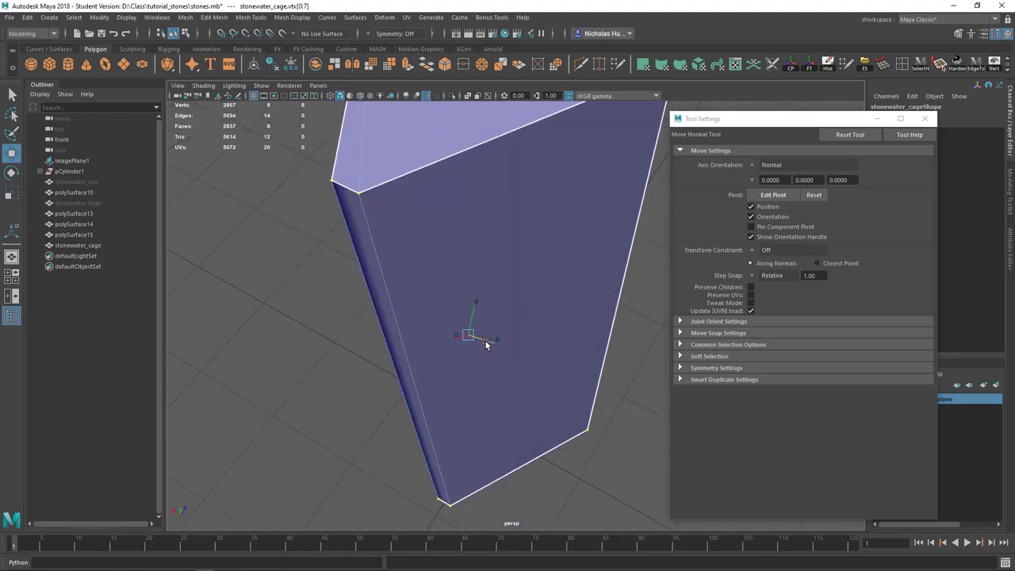
pyautogui.keyDown('alt'); pyautogui.moveTo(486, 341); pyautogui.dragTo(495, 346); pyautogui.keyUp('alt')
pyautogui.scroll(-2, 539, 285)
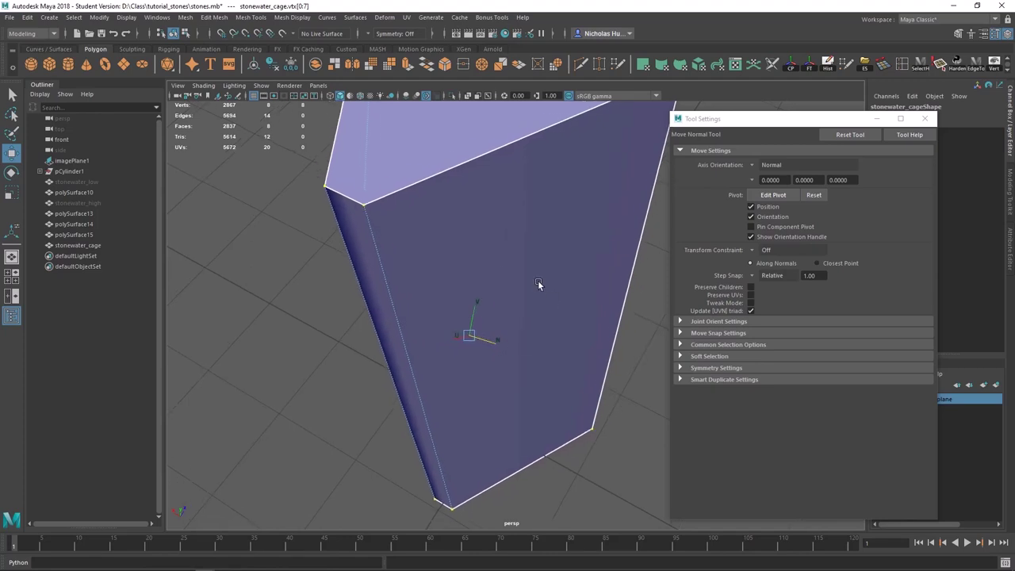
# Leave vertex editing on the cage and unhide the stonewater_high mesh
pyautogui.moveTo(701, 121); pyautogui.dragTo(1014, 121)
pyautogui.keyDown('alt'); pyautogui.moveTo(461, 308); pyautogui.dragTo(433, 284); pyautogui.keyUp('alt')
pyautogui.scroll(-2, 441, 277)
pyautogui.moveTo(480, 227); pyautogui.dragTo(476, 199, button='right')
pyautogui.click(664, 191)
pyautogui.click(92, 203)
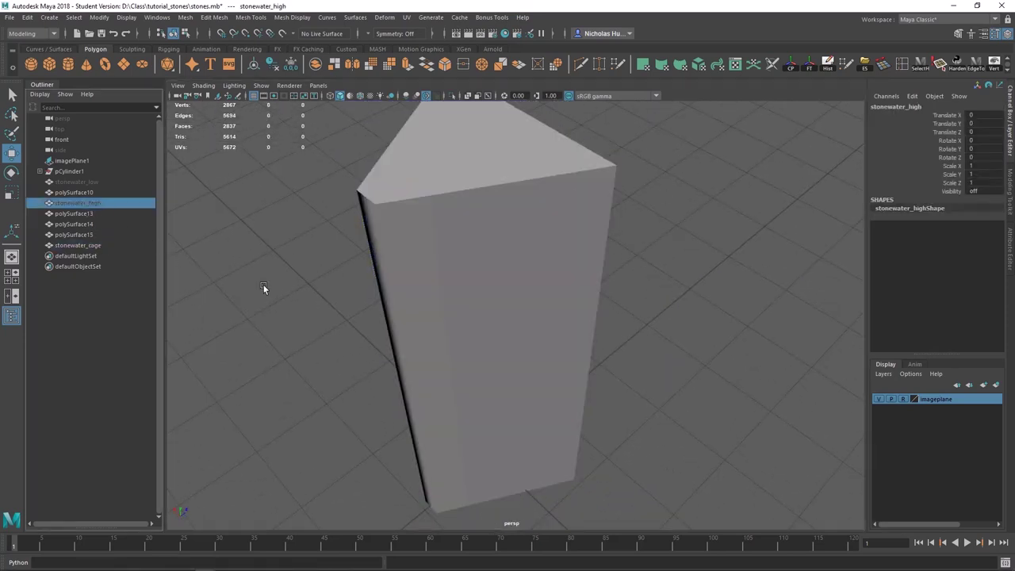
pyautogui.press('h')
pyautogui.keyDown('alt'); pyautogui.moveTo(381, 341); pyautogui.dragTo(480, 235); pyautogui.keyUp('alt')
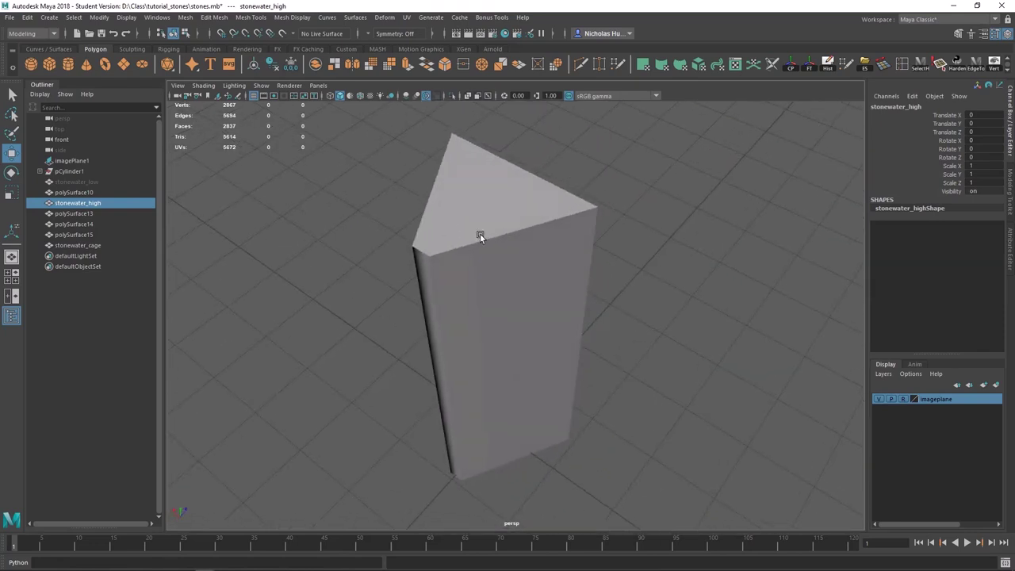
# Move stonewater_cage 2 units along X with Object axis orientation to expose the high-poly stone, and undo the move
pyautogui.click(467, 259)
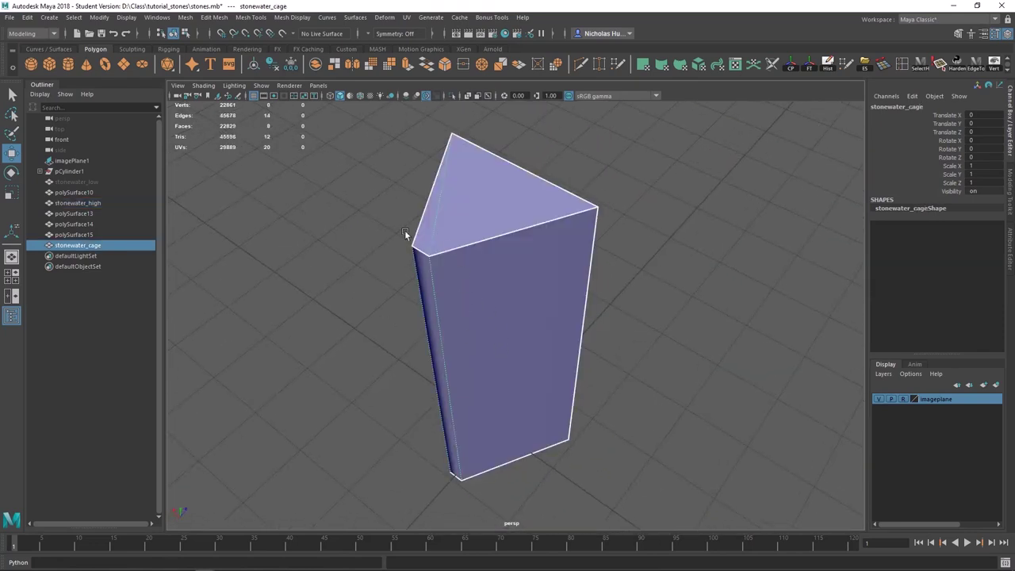
pyautogui.doubleClick(12, 153)
pyautogui.moveTo(642, 55); pyautogui.dragTo(721, 144)
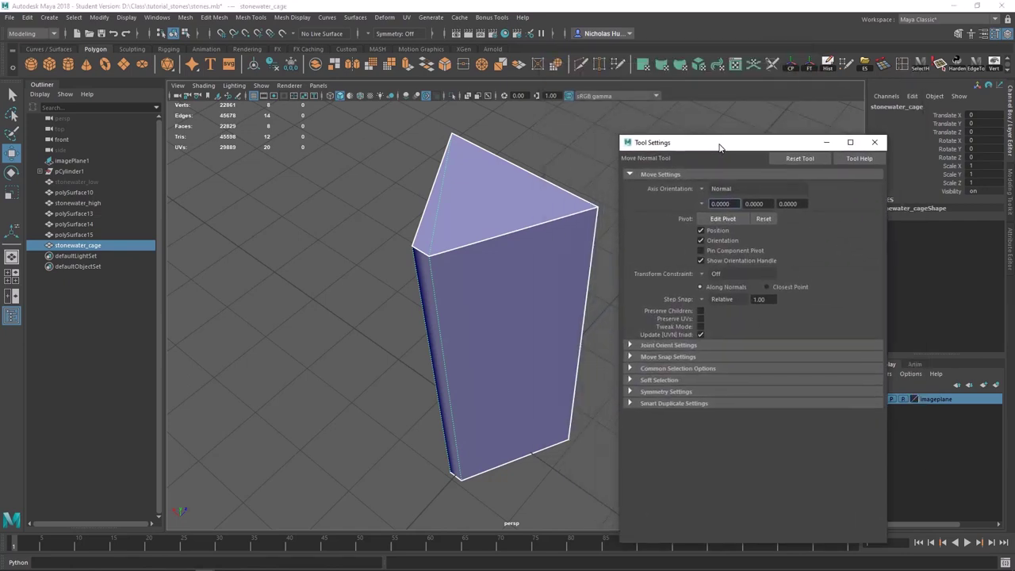
pyautogui.click(701, 189)
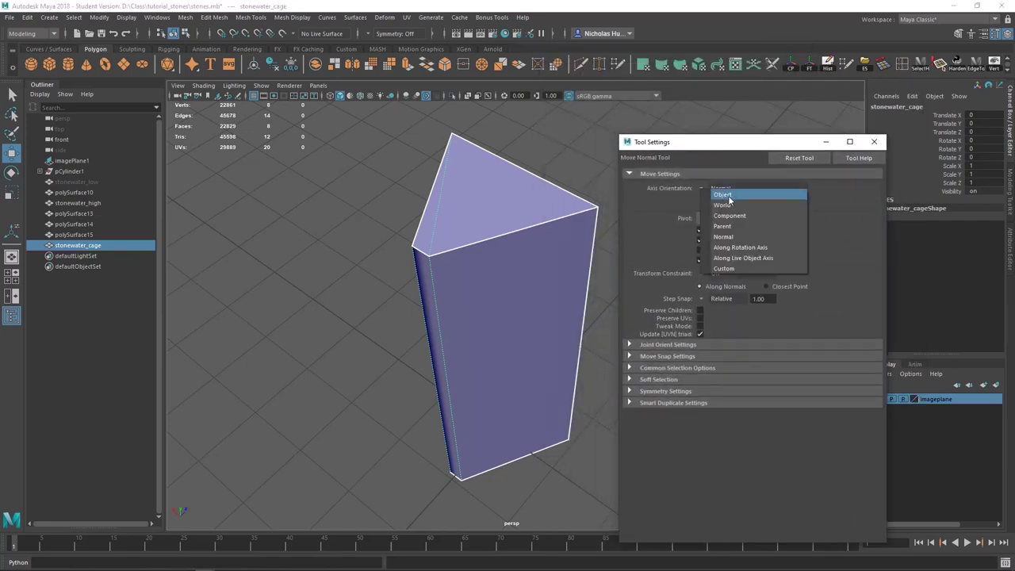
pyautogui.click(732, 193)
pyautogui.keyDown('alt'); pyautogui.moveTo(480, 251); pyautogui.dragTo(499, 288); pyautogui.keyUp('alt')
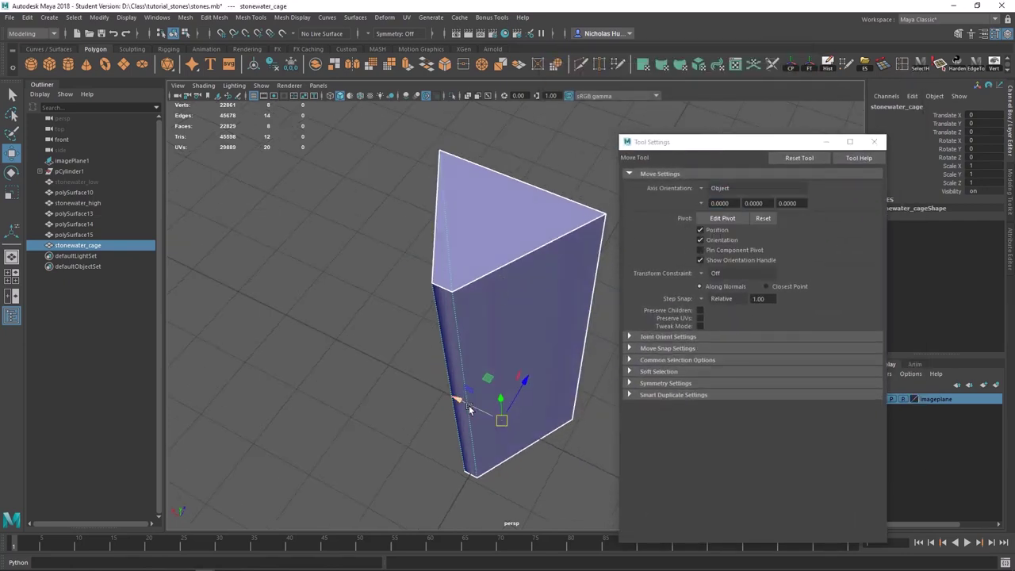
pyautogui.moveTo(458, 403); pyautogui.dragTo(502, 304)
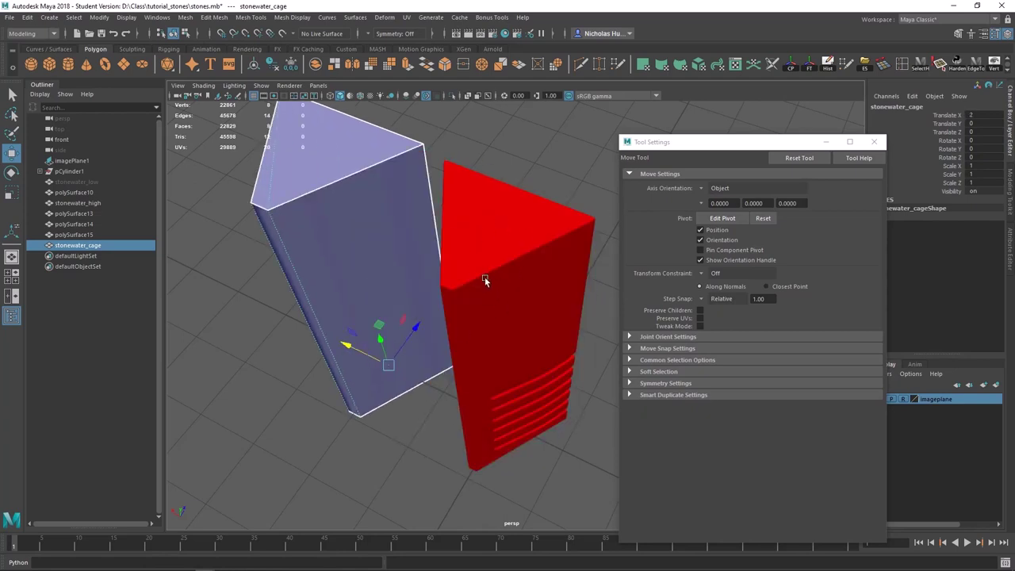
pyautogui.hotkey('ctrl', 'z')
# Switch the Move tool's axis orientation back to Normal with stonewater_cage selected
pyautogui.press('f')
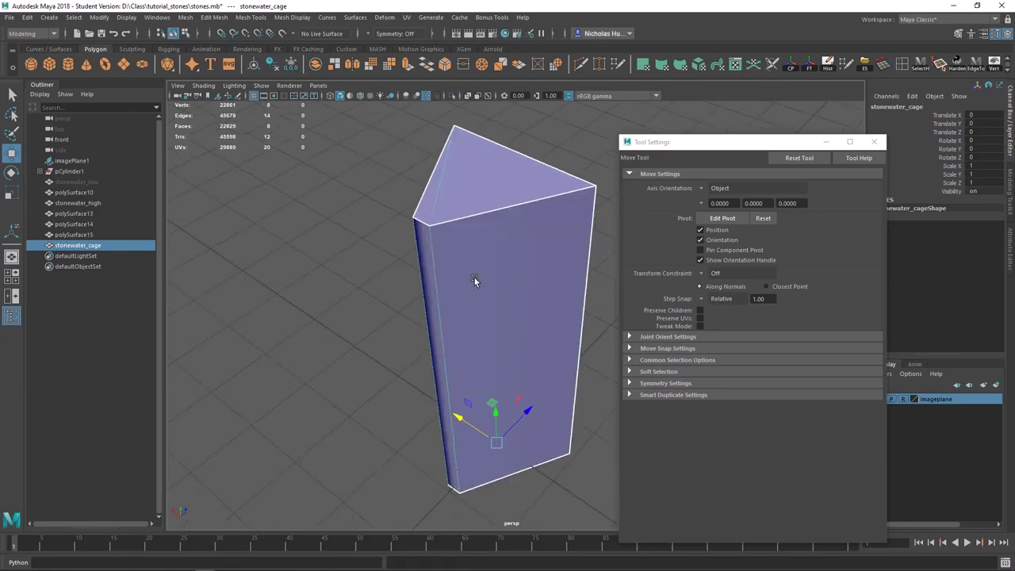
pyautogui.keyDown('alt'); pyautogui.moveTo(449, 249); pyautogui.dragTo(436, 336); pyautogui.keyUp('alt')
pyautogui.moveTo(647, 133); pyautogui.dragTo(681, 91)
pyautogui.keyDown('alt'); pyautogui.moveTo(483, 256); pyautogui.dragTo(359, 246); pyautogui.keyUp('alt')
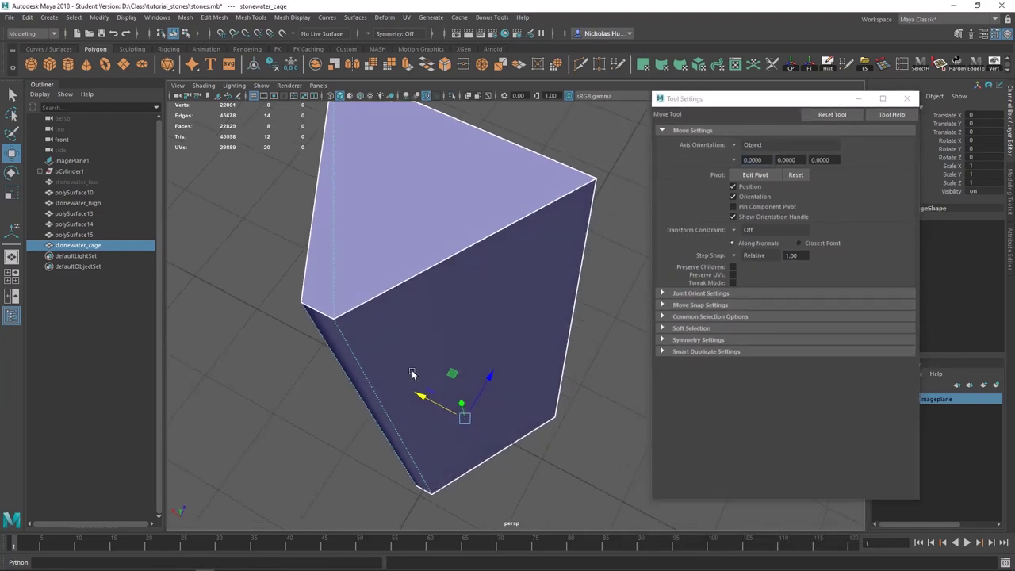
pyautogui.click(735, 148)
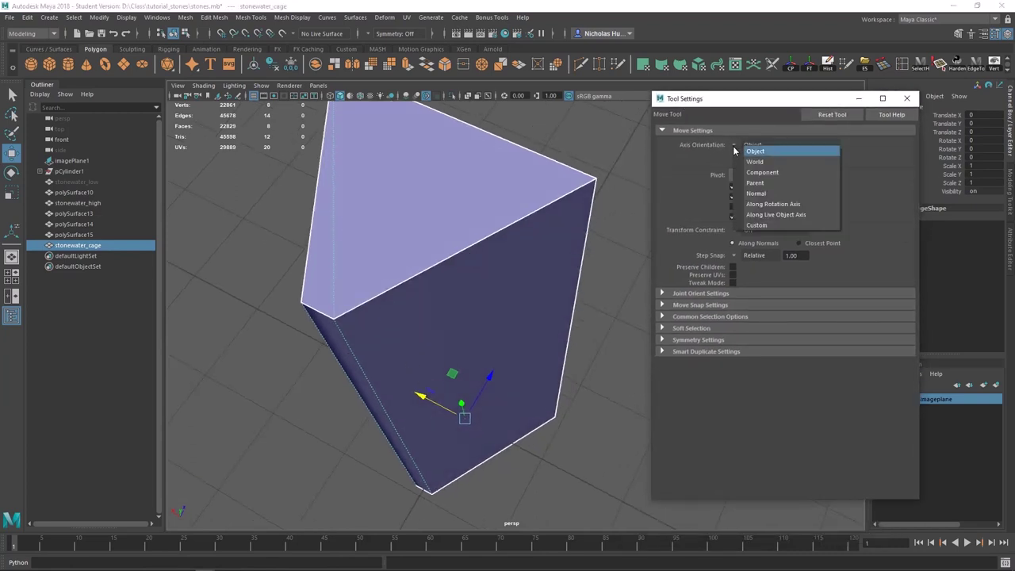
pyautogui.click(758, 194)
# Enter vertex mode on stonewater_cage and select all of its vertices again
pyautogui.keyDown('alt'); pyautogui.moveTo(530, 318); pyautogui.dragTo(544, 283); pyautogui.keyUp('alt')
pyautogui.scroll(-2, 480, 248)
pyautogui.moveTo(461, 234); pyautogui.dragTo(410, 219, button='right')
pyautogui.scroll(-2, 456, 210)
pyautogui.moveTo(604, 117); pyautogui.dragTo(321, 492)
pyautogui.moveTo(540, 274); pyautogui.dragTo(543, 271, button='middle')
pyautogui.scroll(1, 545, 273)
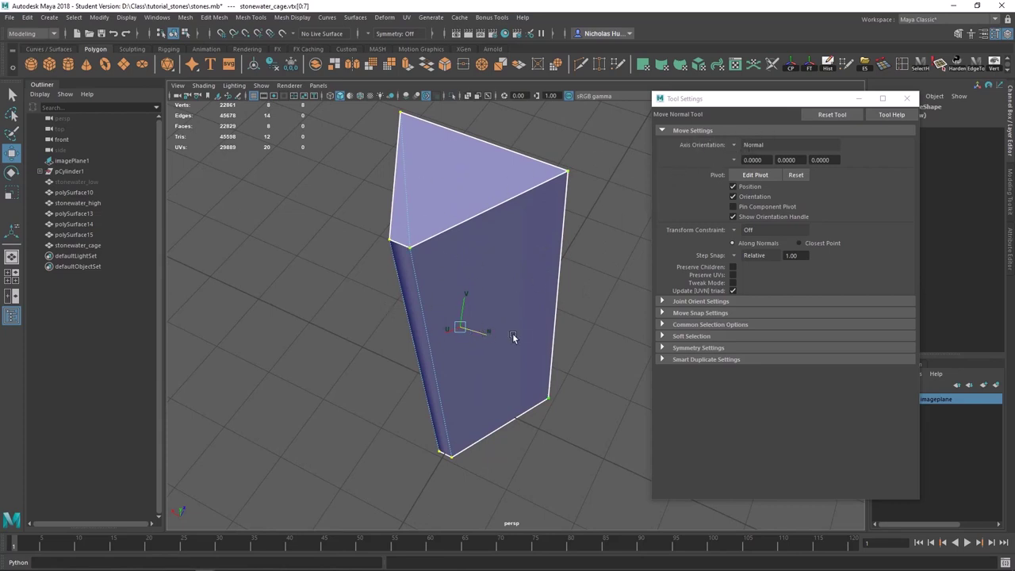
pyautogui.click(442, 275)
pyautogui.moveTo(599, 120); pyautogui.dragTo(341, 499)
# Set the Move tool's axis orientation to Object, undo a trial sideways shift of the cage vertices, and return to object mode
pyautogui.click(735, 147)
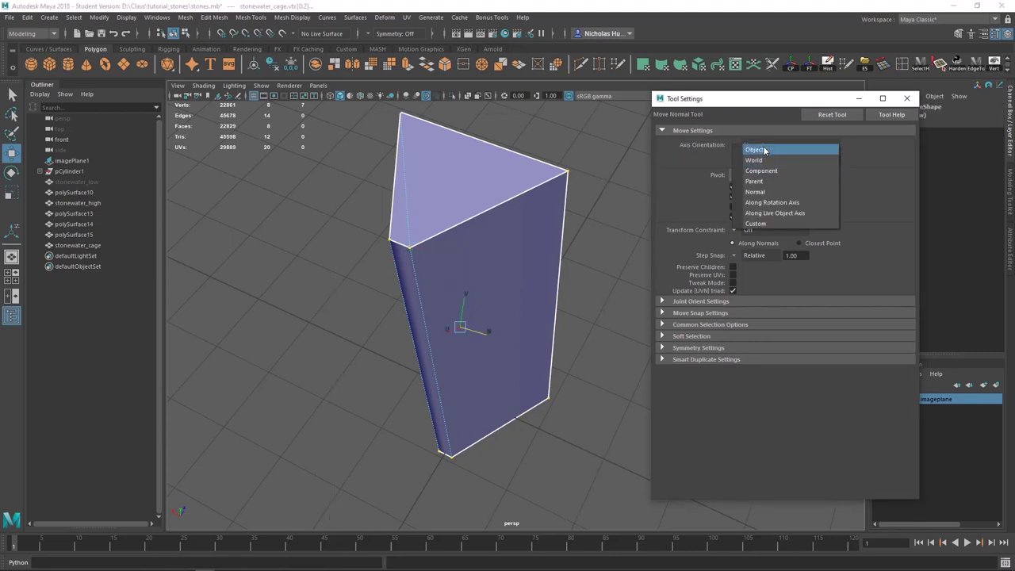
pyautogui.click(758, 150)
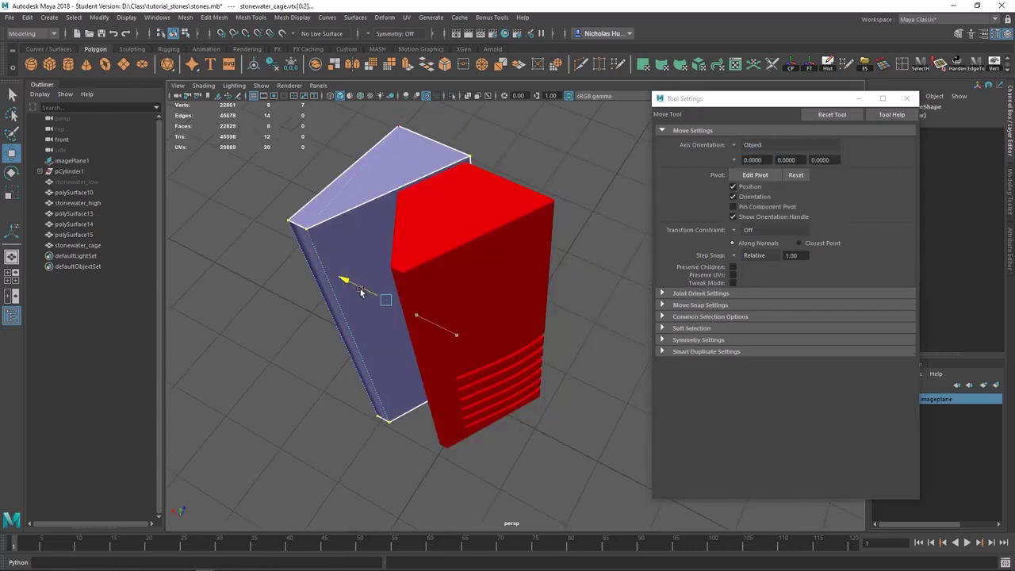
pyautogui.hotkey('ctrl', 'z')
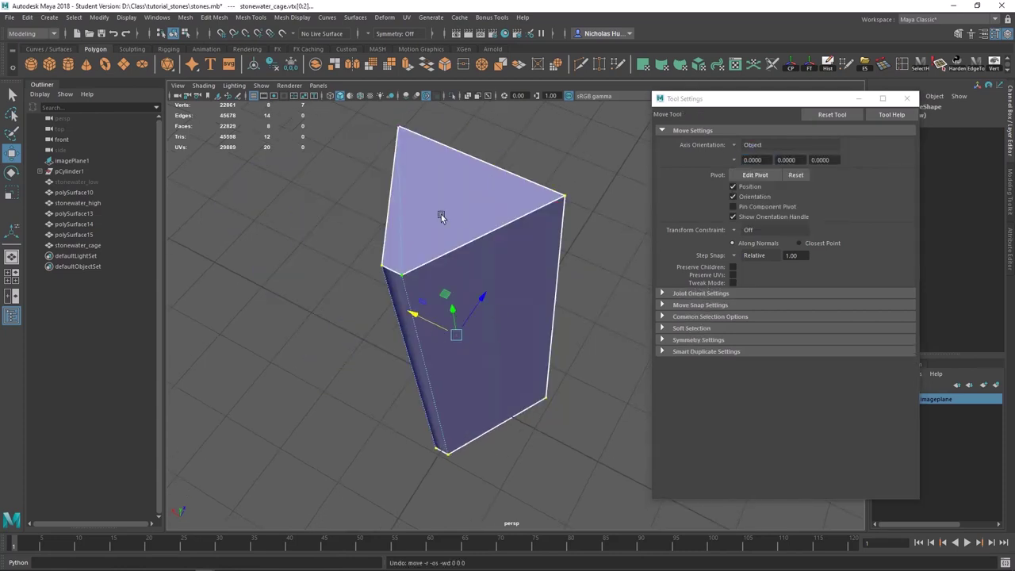
pyautogui.moveTo(441, 215); pyautogui.dragTo(495, 184, button='right')
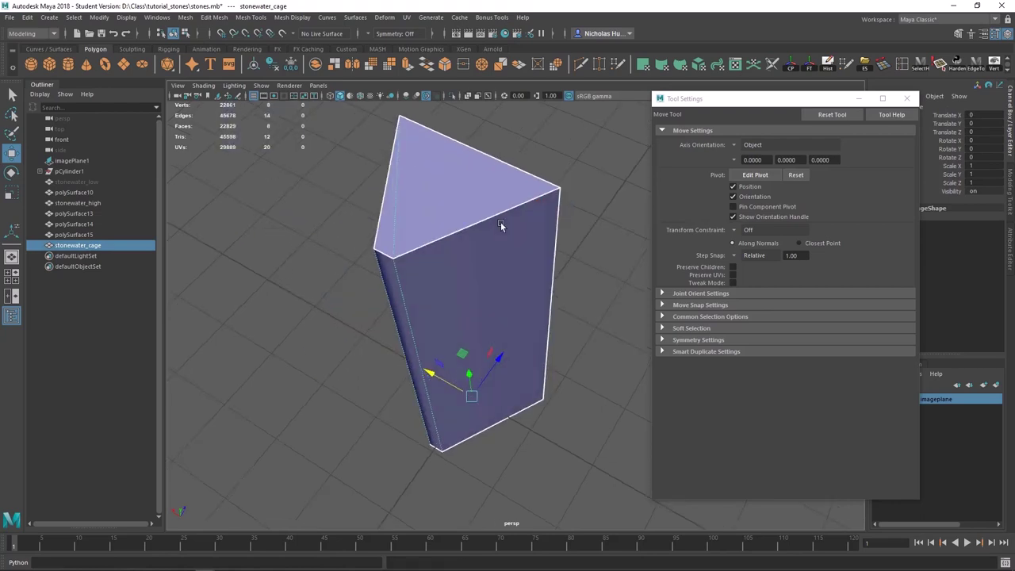
# Check stonewater_cage's UV layout in the UV Editor and clear the floating windows to examine the finished cage
pyautogui.keyDown('alt'); pyautogui.moveTo(503, 224); pyautogui.dragTo(545, 209); pyautogui.keyUp('alt')
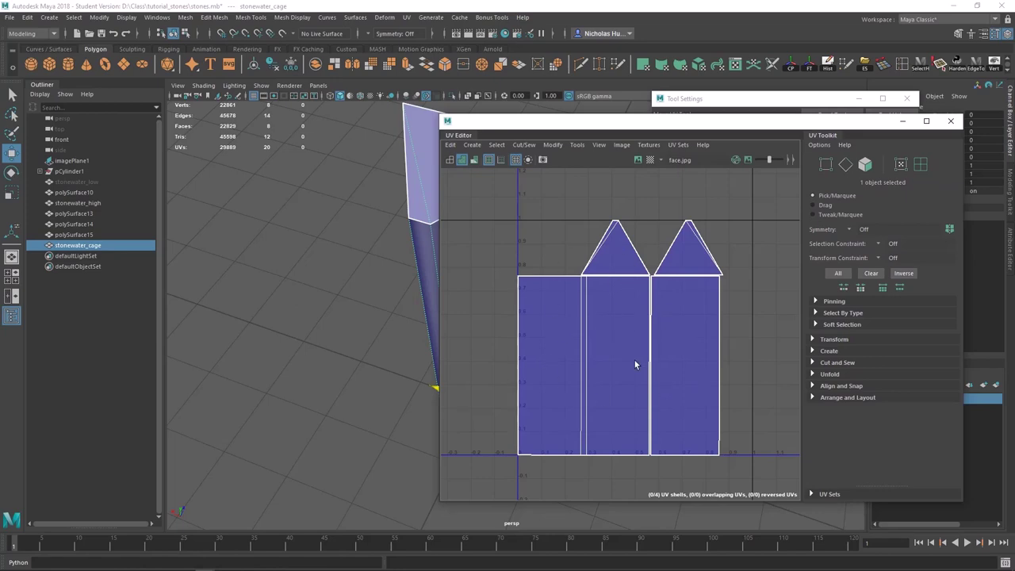
pyautogui.moveTo(602, 130); pyautogui.dragTo(1014, 147)
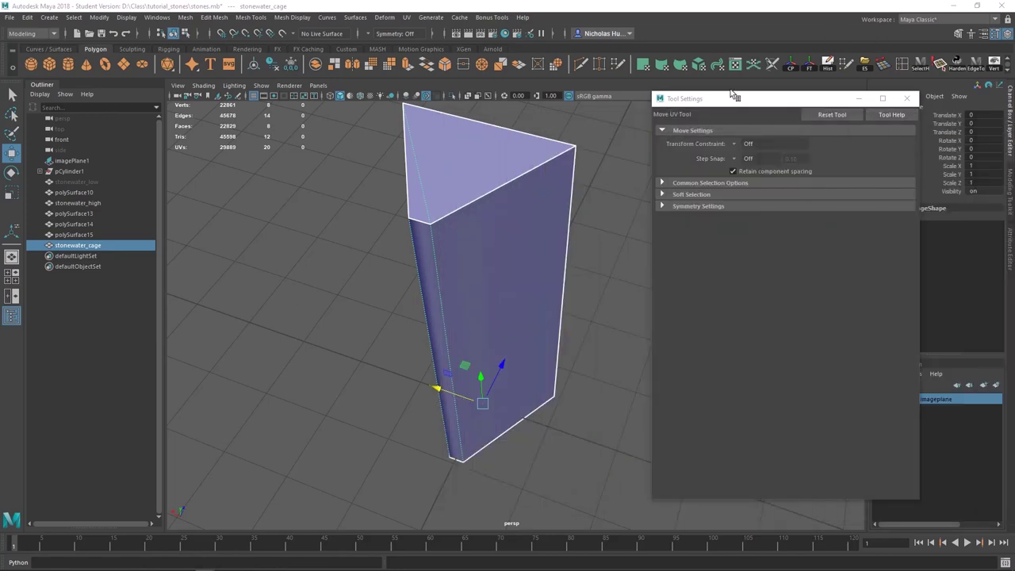
pyautogui.moveTo(726, 100); pyautogui.dragTo(1014, 103)
pyautogui.keyDown('alt'); pyautogui.moveTo(775, 239); pyautogui.dragTo(677, 270); pyautogui.keyUp('alt')
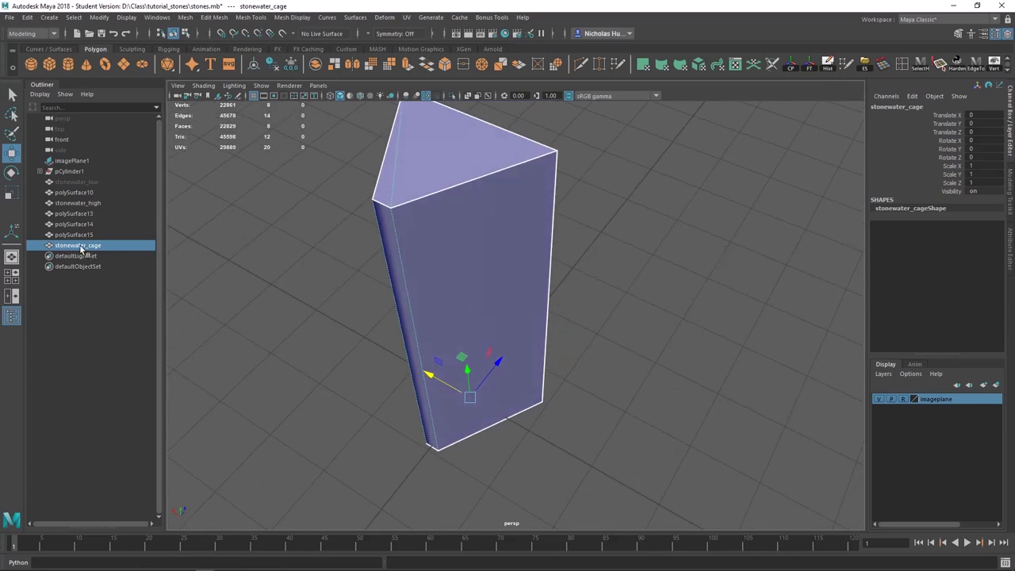
pyautogui.keyDown('alt'); pyautogui.moveTo(472, 312); pyautogui.dragTo(492, 422); pyautogui.keyUp('alt')
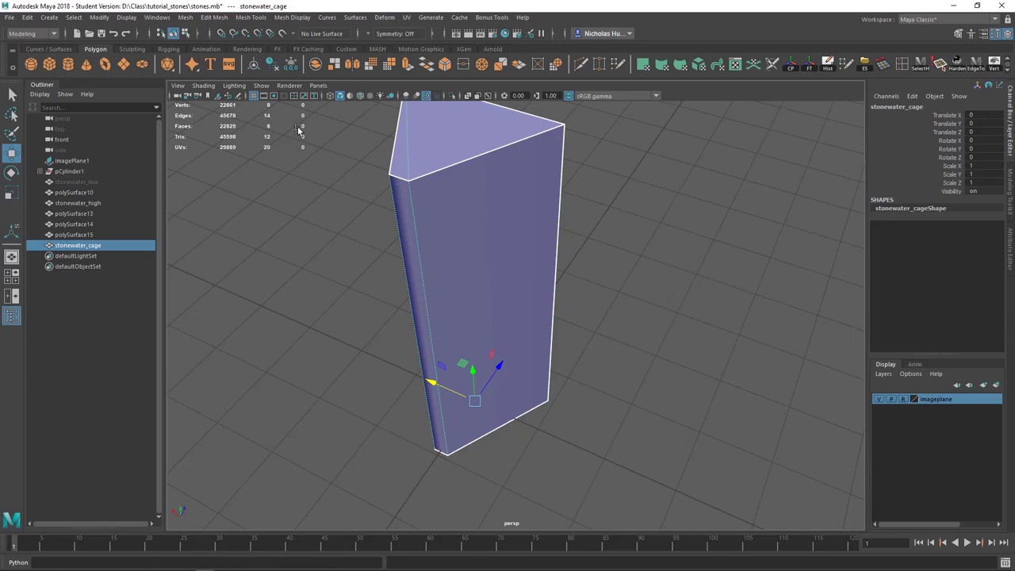
# Export the selected cage mesh to the tutorial_stones folder as stonewater_cage.fbx
pyautogui.click(9, 17)
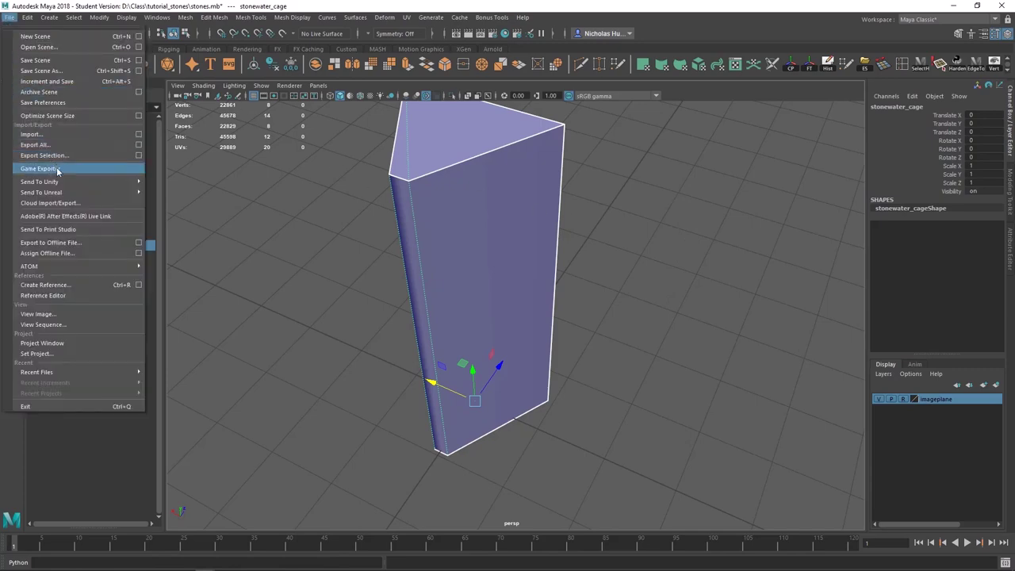
pyautogui.click(36, 156)
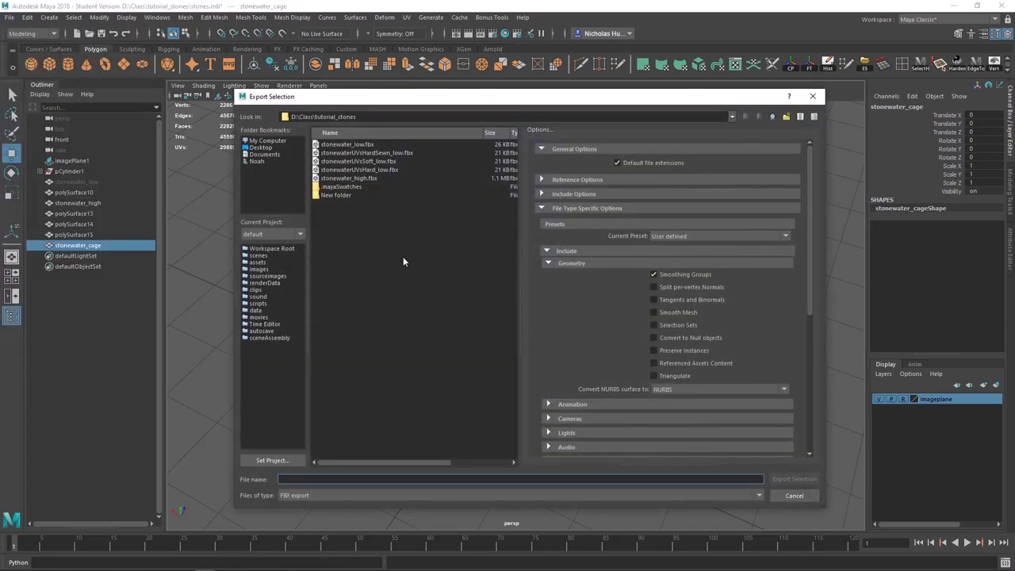
pyautogui.click(343, 145)
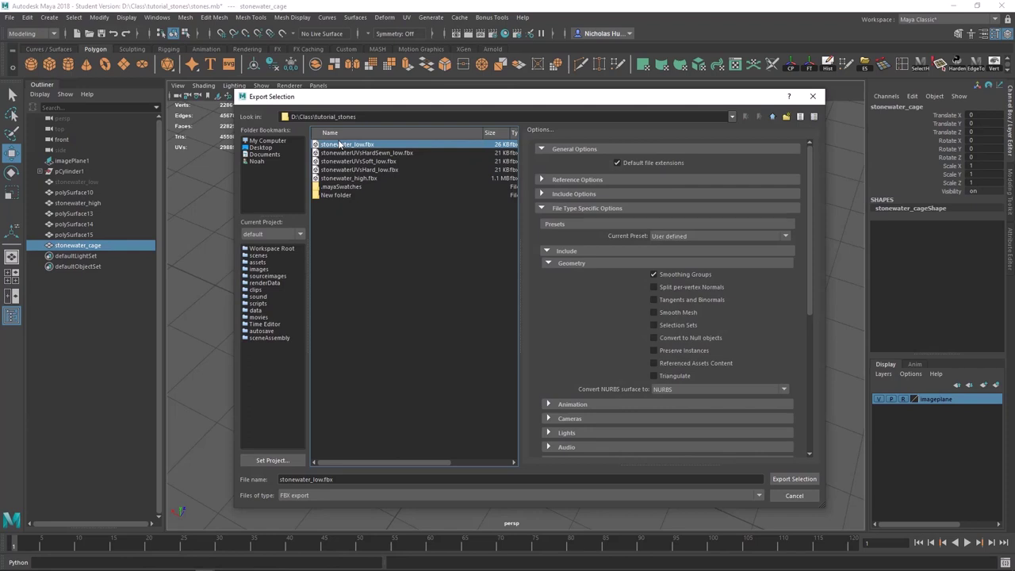
pyautogui.click(326, 479)
pyautogui.press('BackSpace')
pyautogui.press('BackSpace')
pyautogui.press('BackSpace')
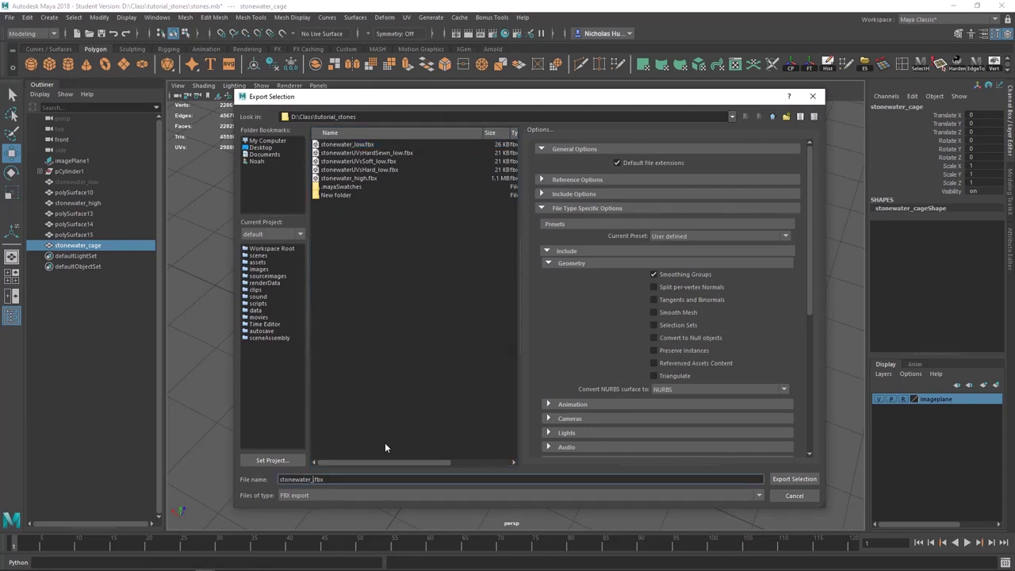
pyautogui.write('cage')
pyautogui.press('Return')
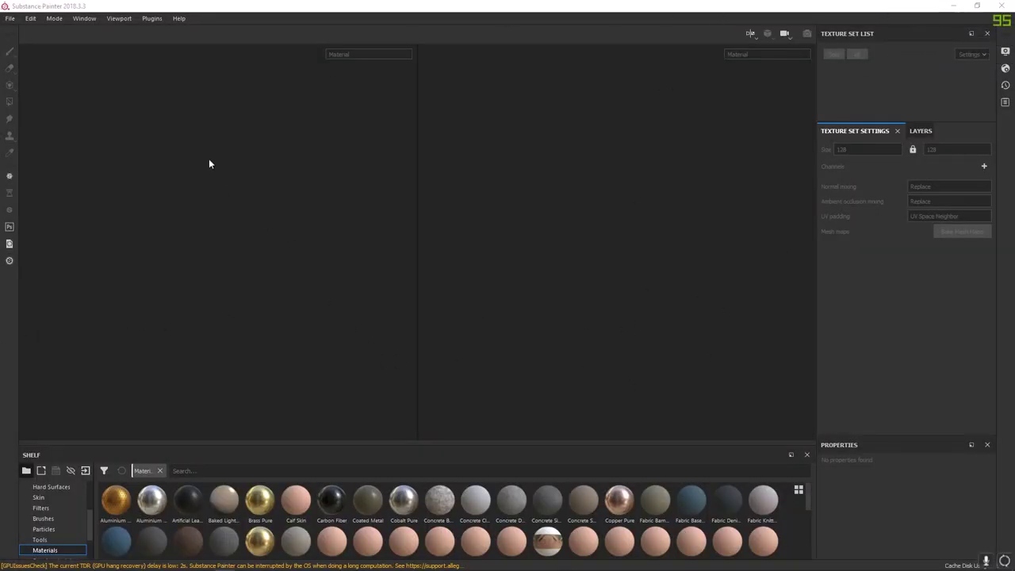
# Switch to Substance Painter and create a project from stonewater_low.fbx with the Unreal Engine 4 template
pyautogui.click(9, 18)
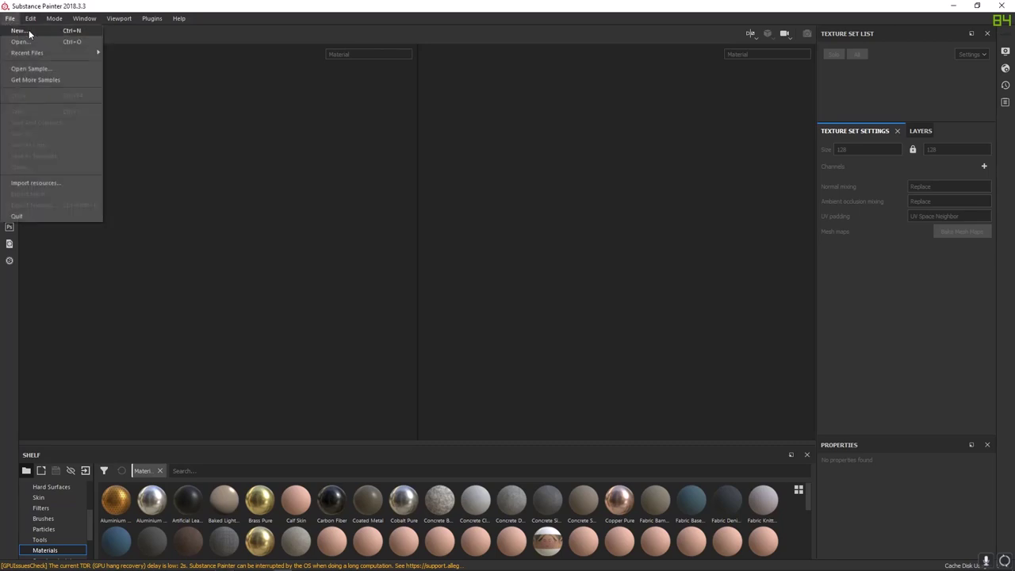
pyautogui.click(30, 34)
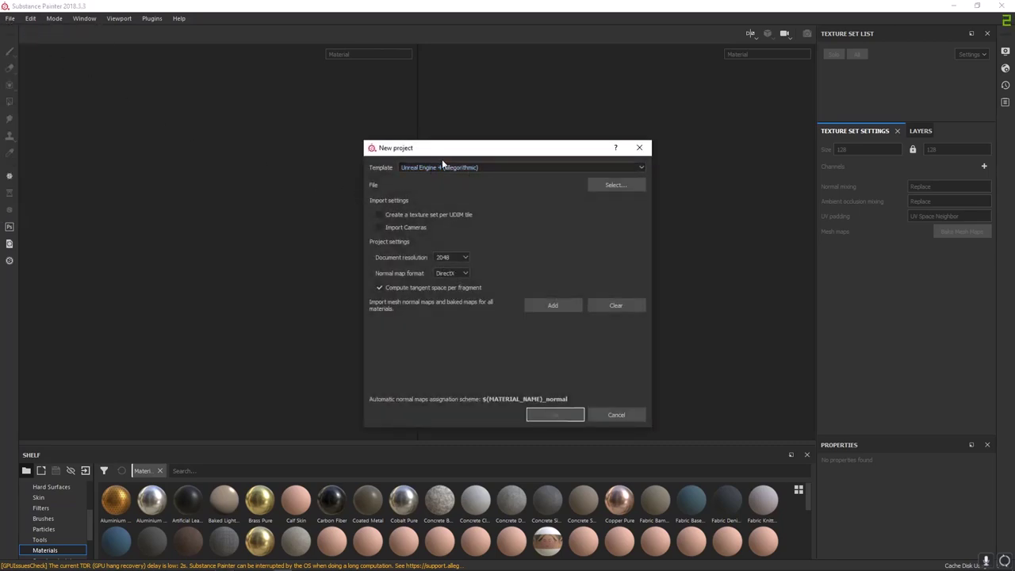
pyautogui.click(488, 168)
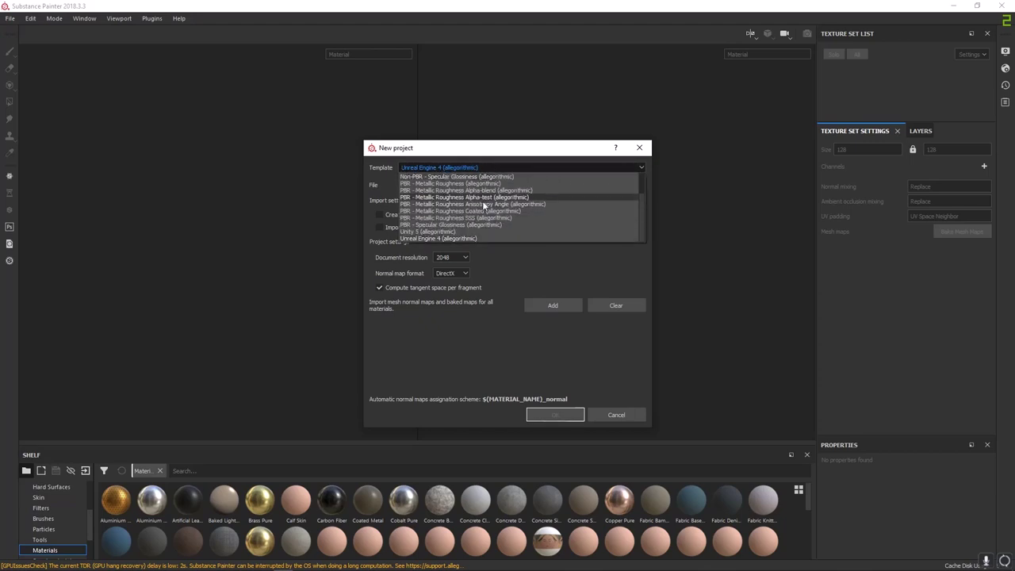
pyautogui.scroll(-3, 508, 235)
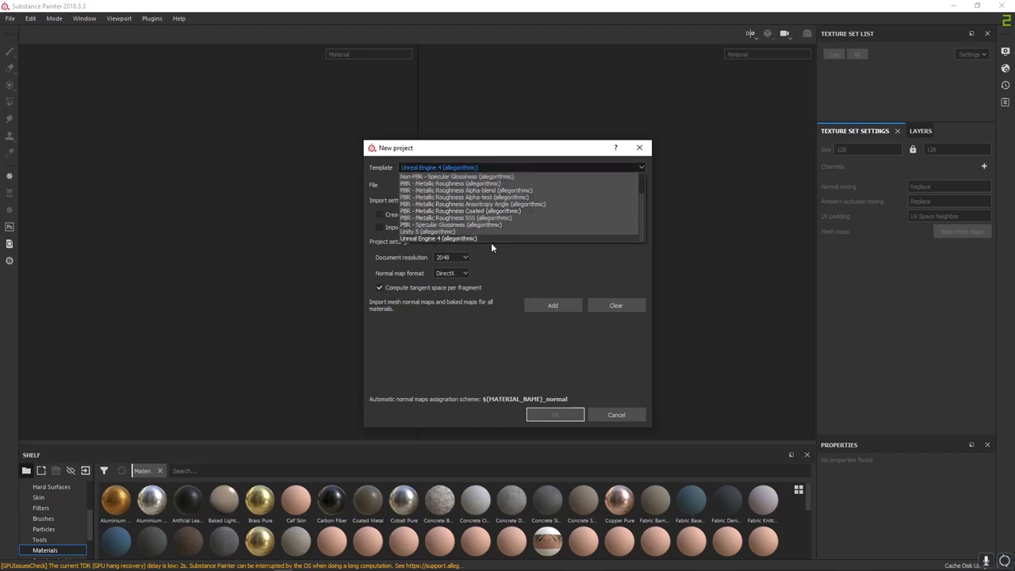
pyautogui.click(429, 239)
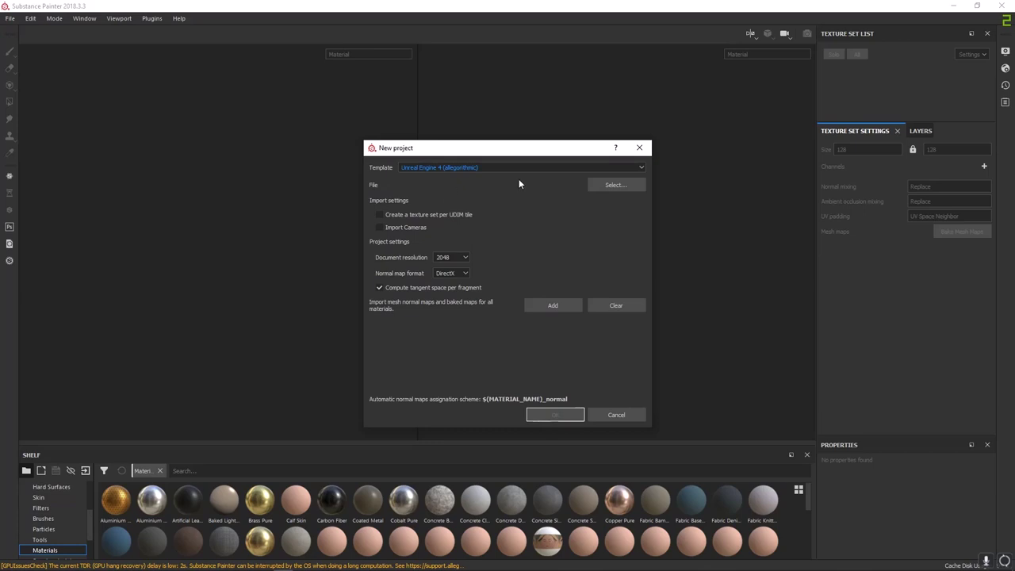
pyautogui.click(613, 185)
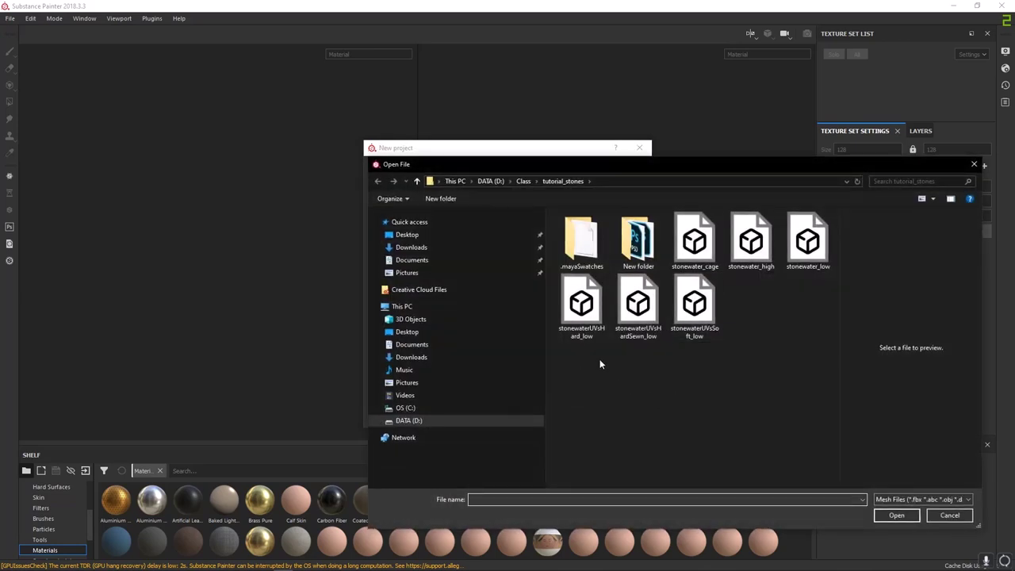
pyautogui.click(805, 246)
pyautogui.click(895, 515)
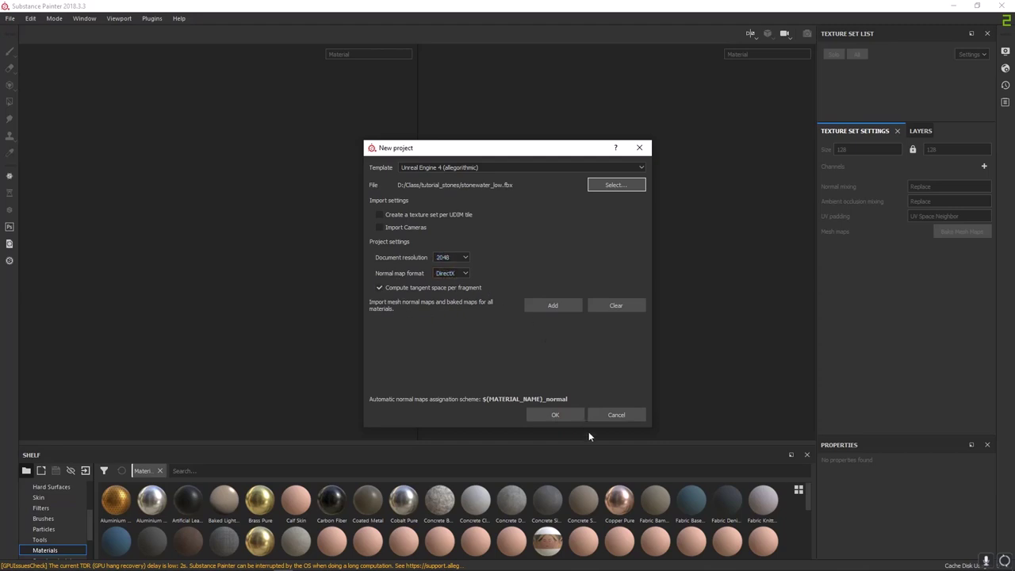
pyautogui.click(547, 414)
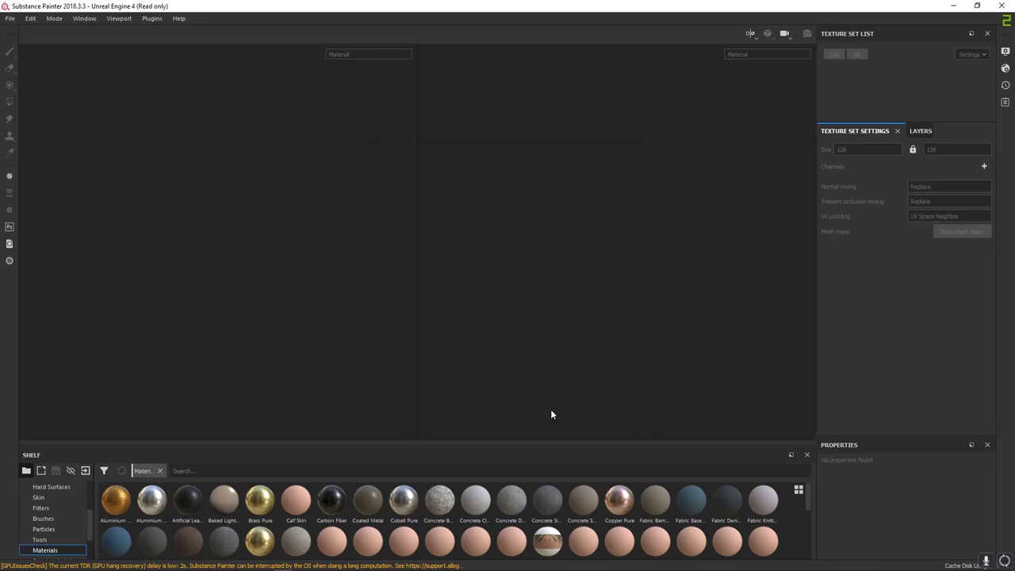
# Examine the imported low-poly stone in the 3D view and its UV layout in the 2D view
pyautogui.scroll(-3, 235, 164)
pyautogui.keyDown('alt'); pyautogui.moveTo(235, 163); pyautogui.dragTo(311, 208); pyautogui.keyUp('alt')
pyautogui.keyDown('alt'); pyautogui.moveTo(311, 208); pyautogui.dragTo(321, 267, button='middle'); pyautogui.keyUp('alt')
pyautogui.keyDown('alt'); pyautogui.moveTo(320, 266); pyautogui.dragTo(399, 281); pyautogui.keyUp('alt')
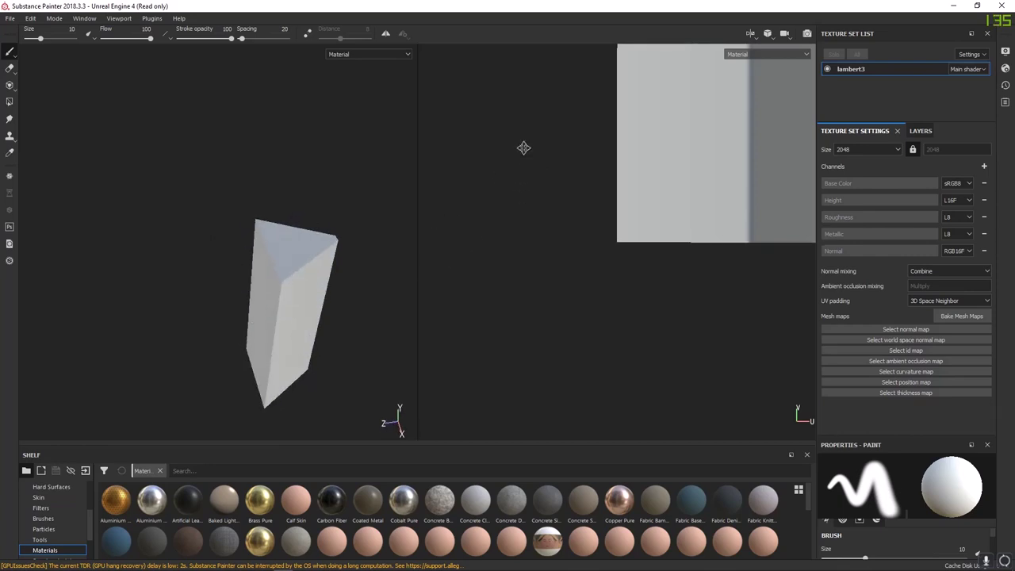
pyautogui.scroll(3, 520, 171)
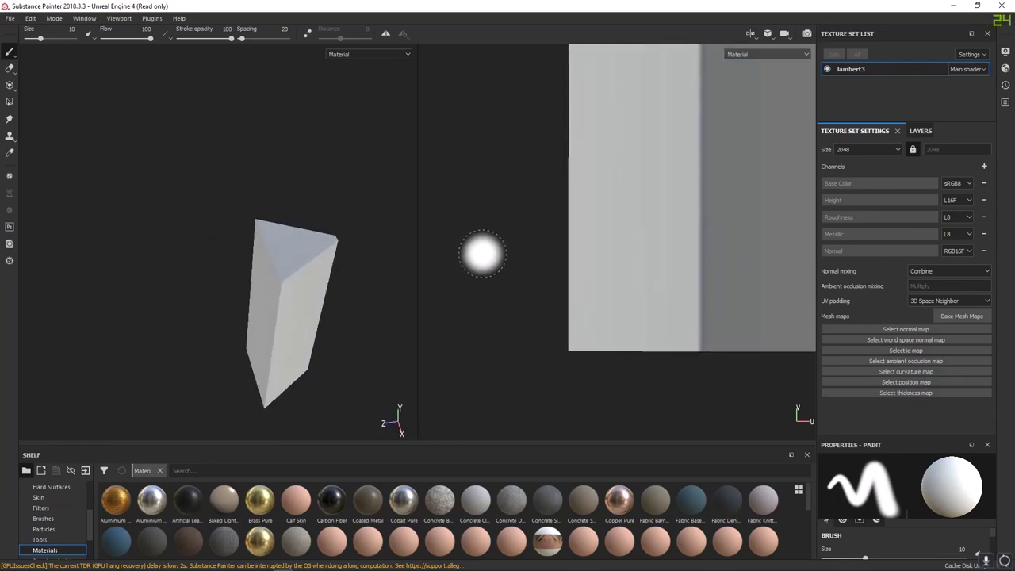
pyautogui.keyDown('alt'); pyautogui.moveTo(530, 100); pyautogui.dragTo(422, 293, button='middle'); pyautogui.keyUp('alt')
pyautogui.keyDown('alt'); pyautogui.moveTo(730, 205); pyautogui.dragTo(569, 102, button='middle'); pyautogui.keyUp('alt')
pyautogui.scroll(2, 555, 173)
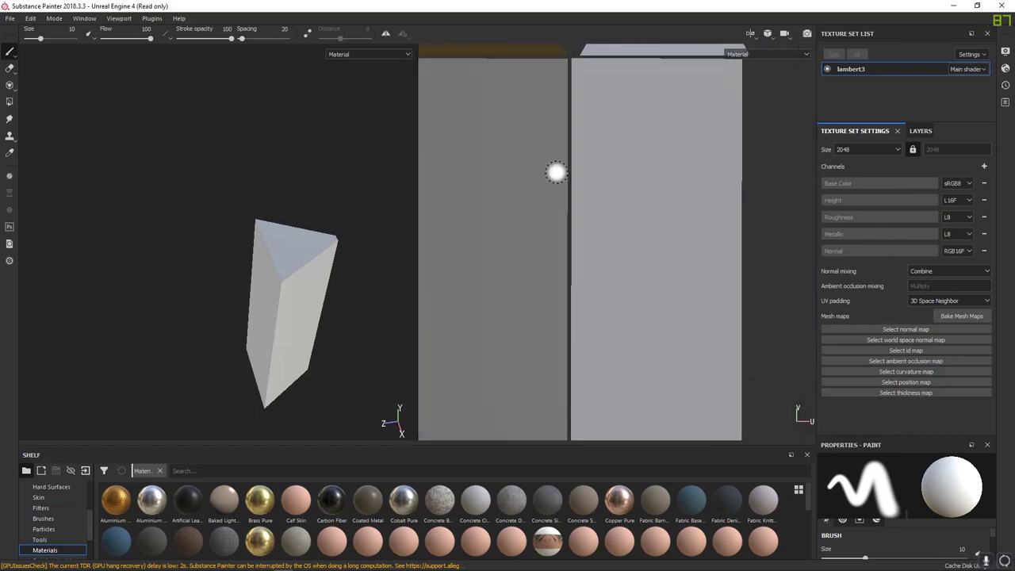
pyautogui.scroll(-3, 554, 175)
pyautogui.scroll(-4, 554, 177)
pyautogui.scroll(2, 552, 188)
pyautogui.keyDown('alt'); pyautogui.moveTo(547, 161); pyautogui.dragTo(635, 218, button='middle'); pyautogui.keyUp('alt')
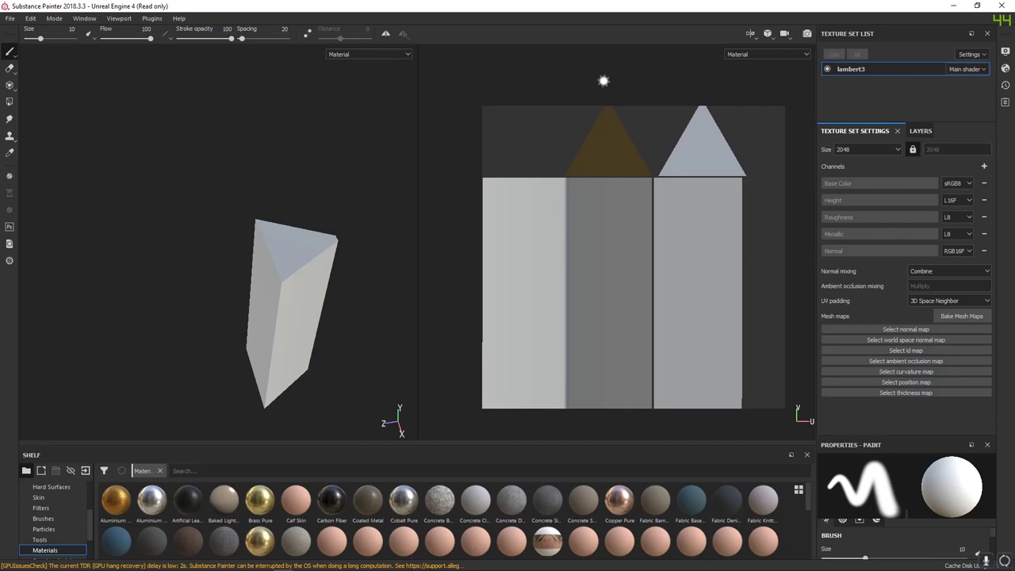
pyautogui.keyDown('alt'); pyautogui.moveTo(603, 81); pyautogui.dragTo(591, 107); pyautogui.keyUp('alt')
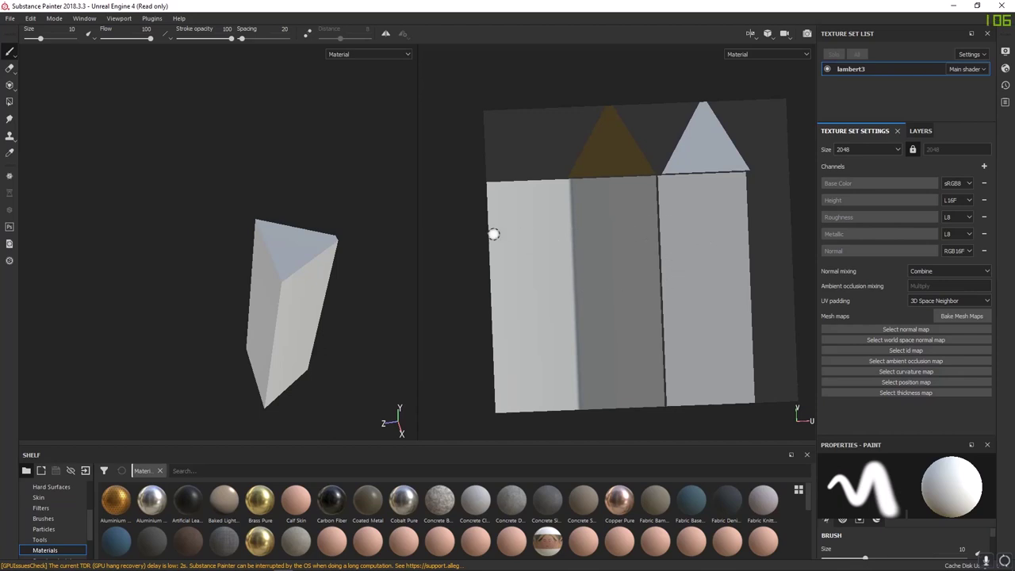
pyautogui.moveTo(453, 287)
pyautogui.keyDown('alt'); pyautogui.mouseDown()
pyautogui.moveTo(447, 270)
pyautogui.moveTo(461, 270)
pyautogui.mouseUp(); pyautogui.keyUp('alt')
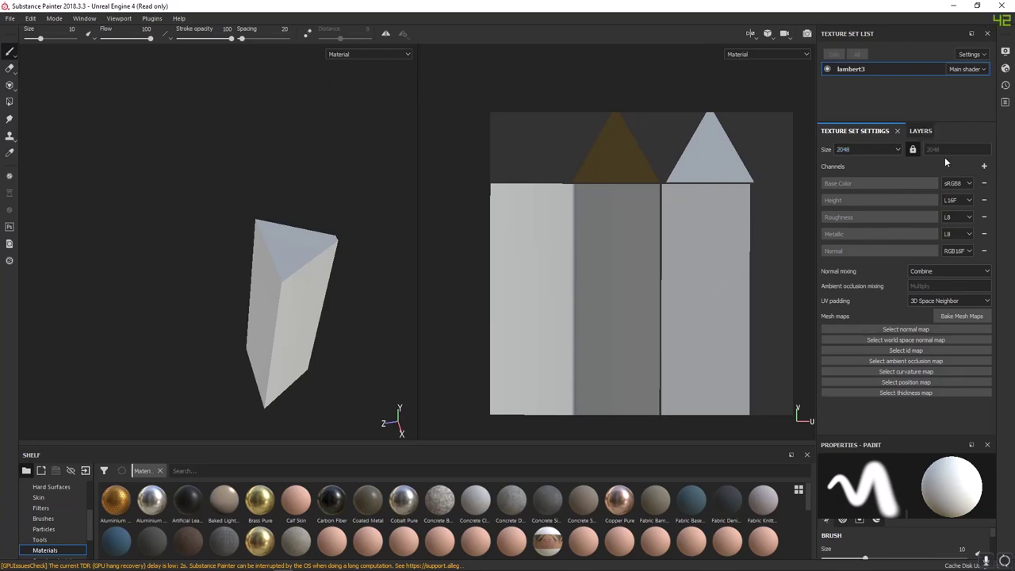
pyautogui.click(921, 130)
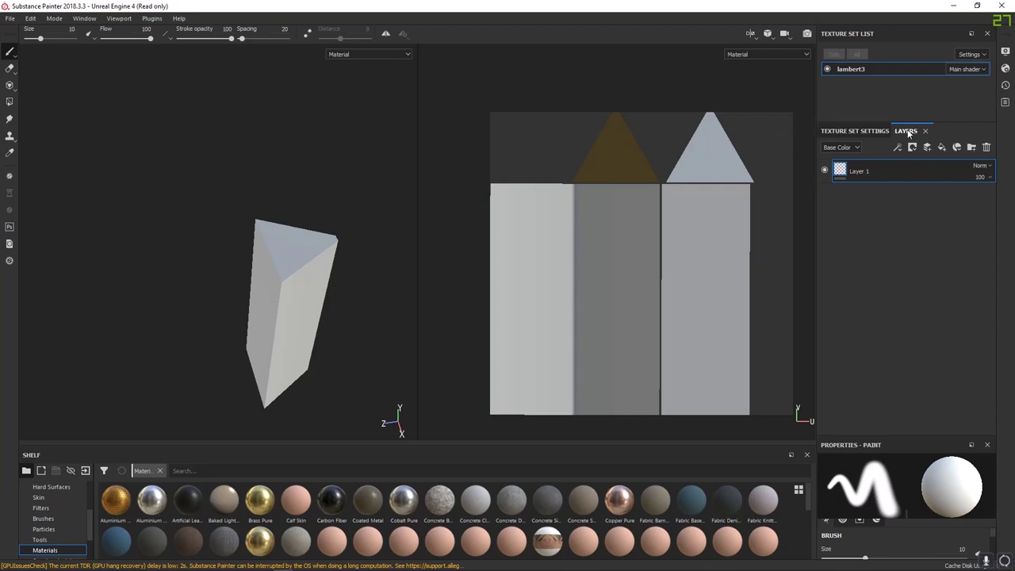
pyautogui.click(843, 131)
pyautogui.click(917, 132)
pyautogui.click(877, 133)
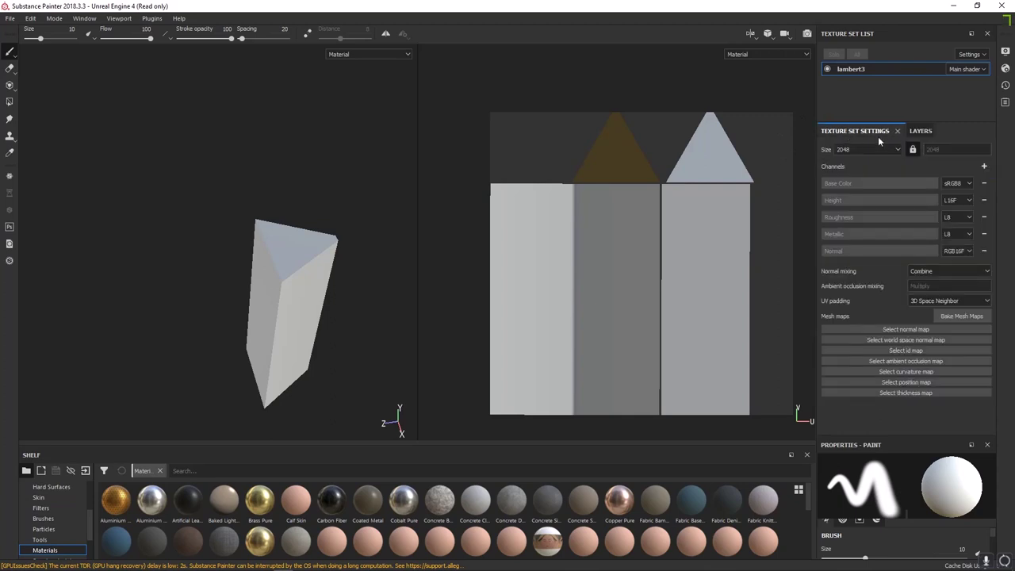
pyautogui.click(850, 168)
pyautogui.click(84, 18)
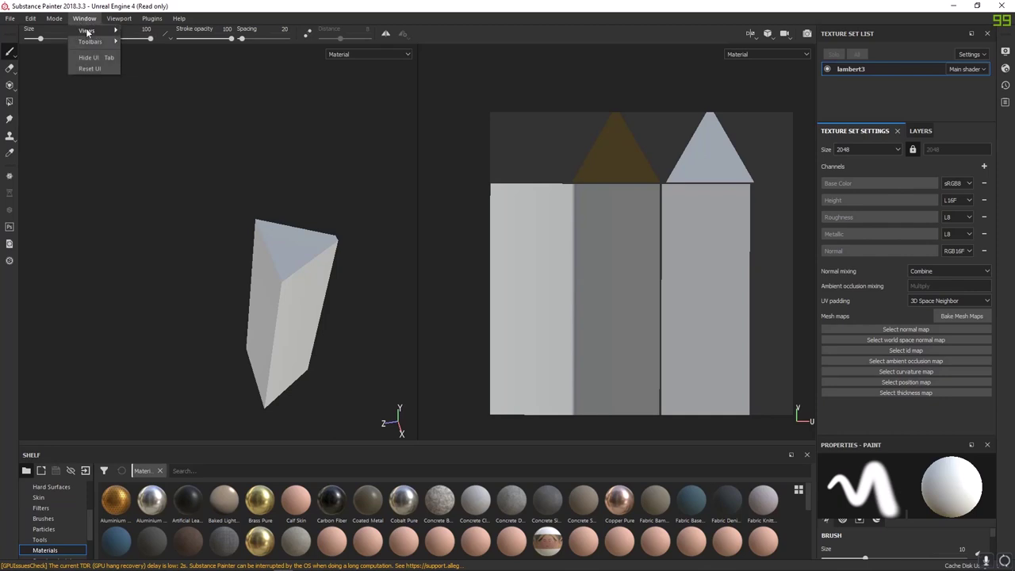
pyautogui.moveTo(86, 30)
pyautogui.click(886, 432)
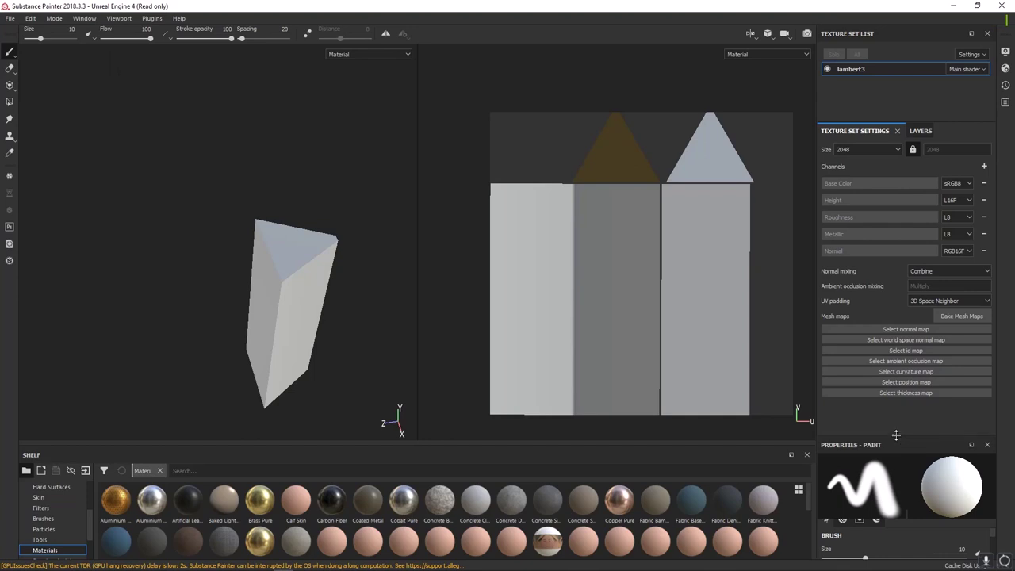
pyautogui.moveTo(896, 435)
pyautogui.mouseDown()
pyautogui.moveTo(904, 259)
pyautogui.moveTo(890, 472)
pyautogui.mouseUp()
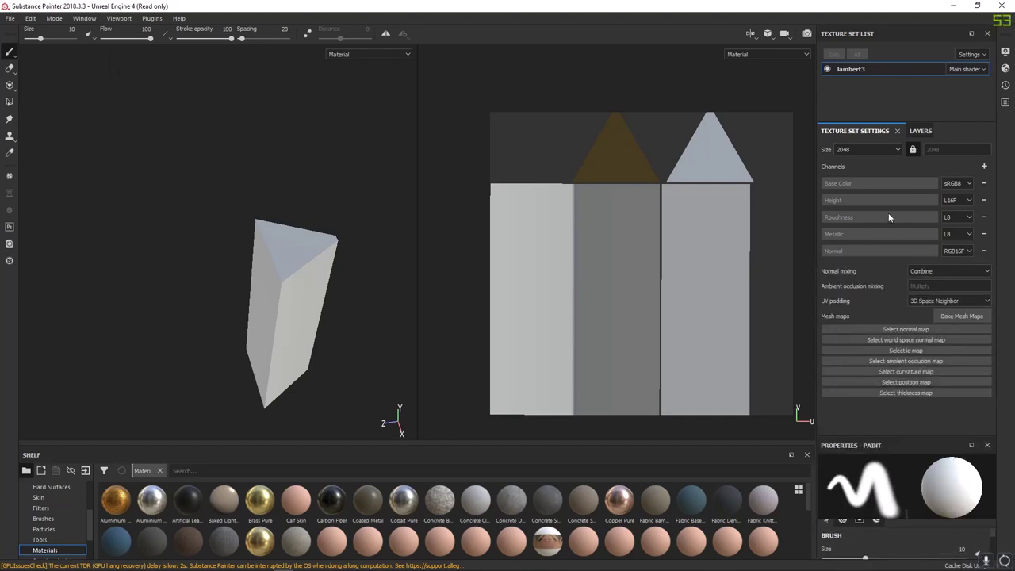
# Open the mesh map baking settings and load stonewater_high as the high definition mesh
pyautogui.click(959, 316)
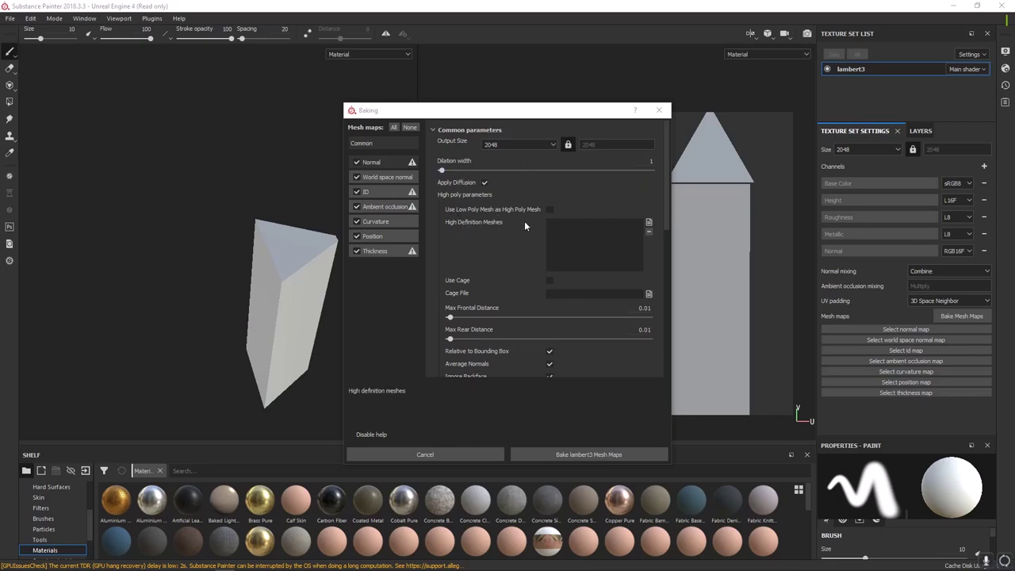
pyautogui.click(650, 223)
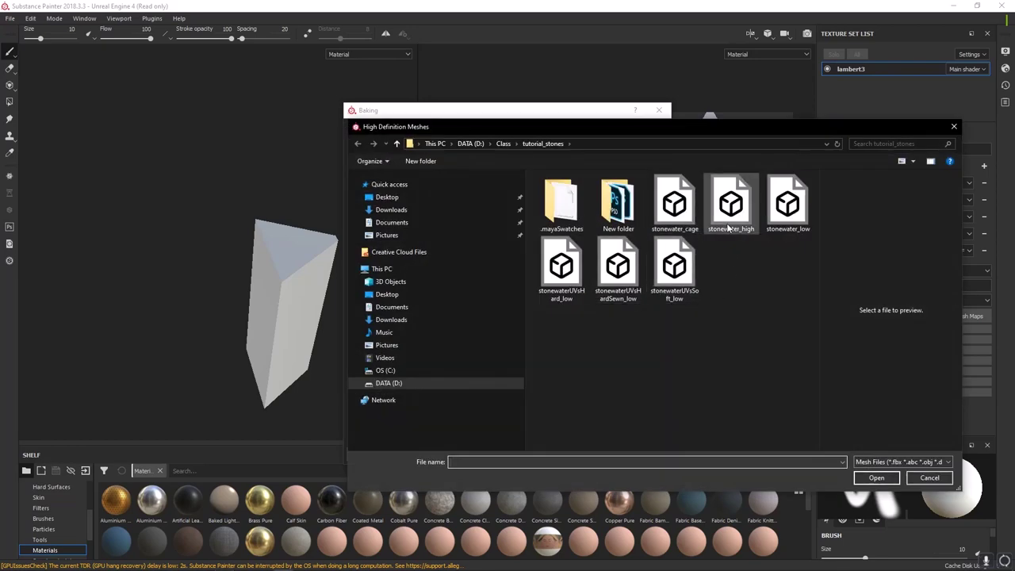
pyautogui.click(731, 215)
pyautogui.click(877, 478)
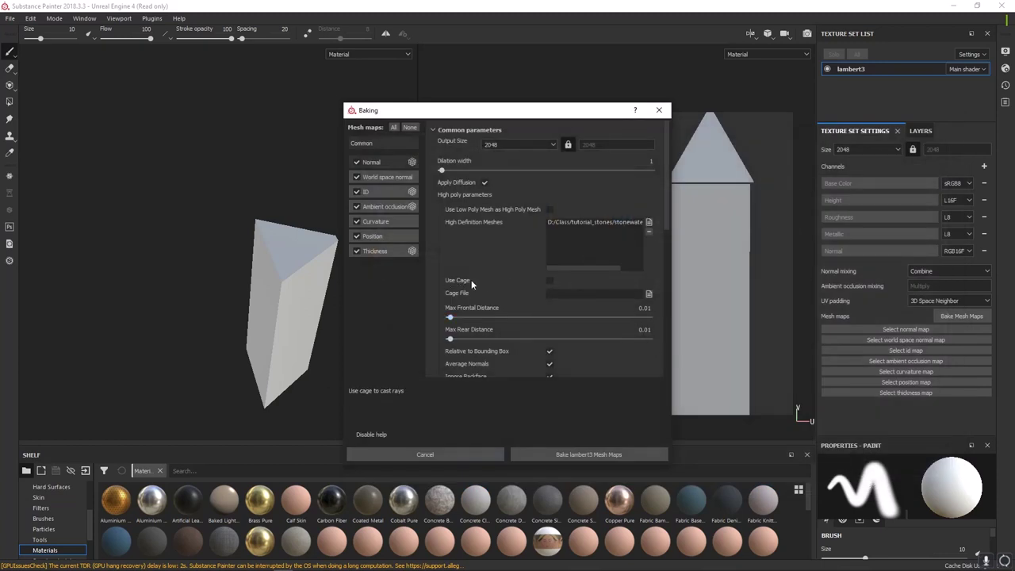
# Enable the use of a cage for baking and load stonewater_cage.fbx as the cage file
pyautogui.click(549, 280)
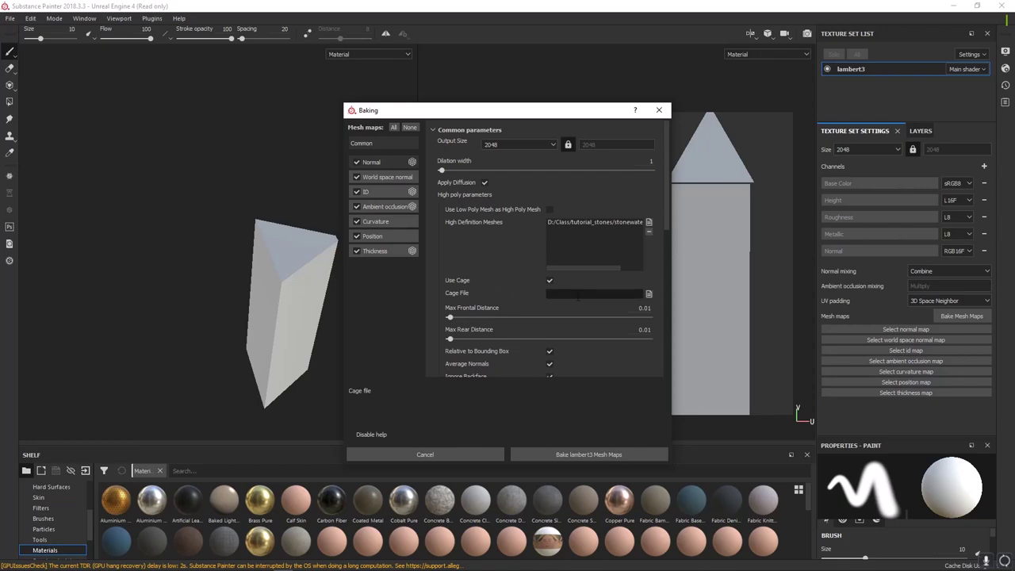
pyautogui.click(649, 294)
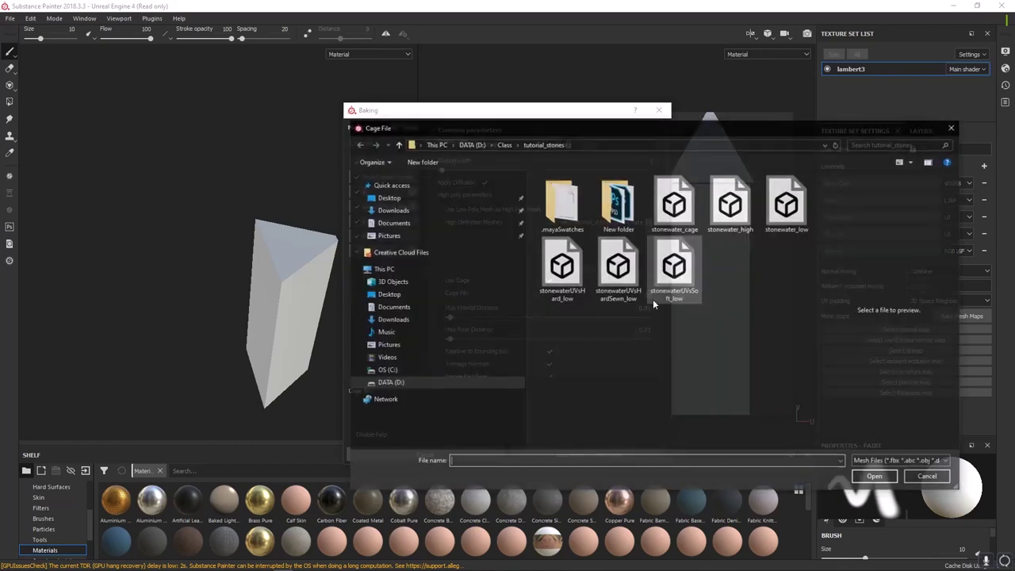
pyautogui.click(683, 208)
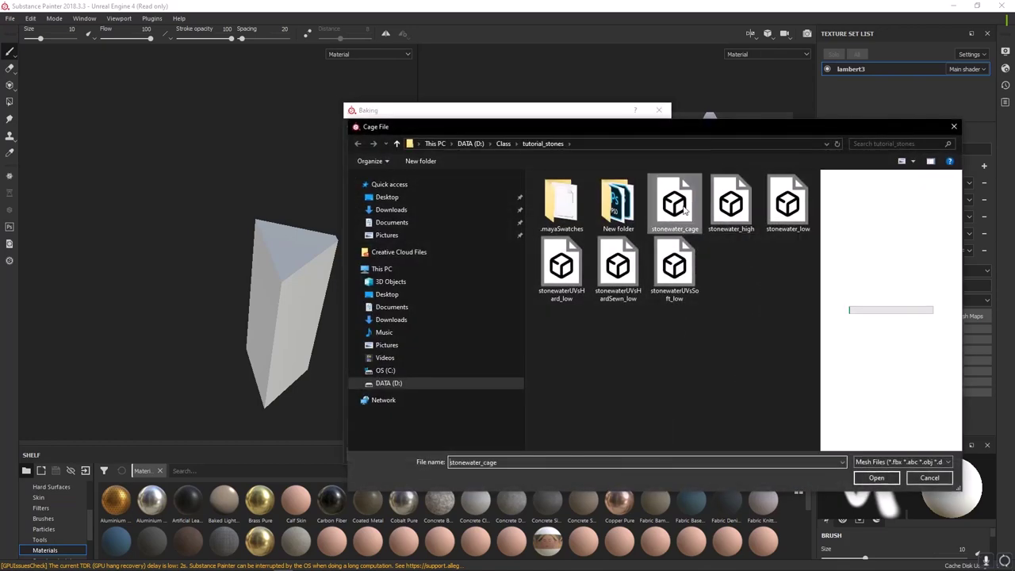
pyautogui.click(877, 477)
# Set the bake's matching of low and high resolution geometry to By Mesh Name
pyautogui.scroll(-1, 487, 316)
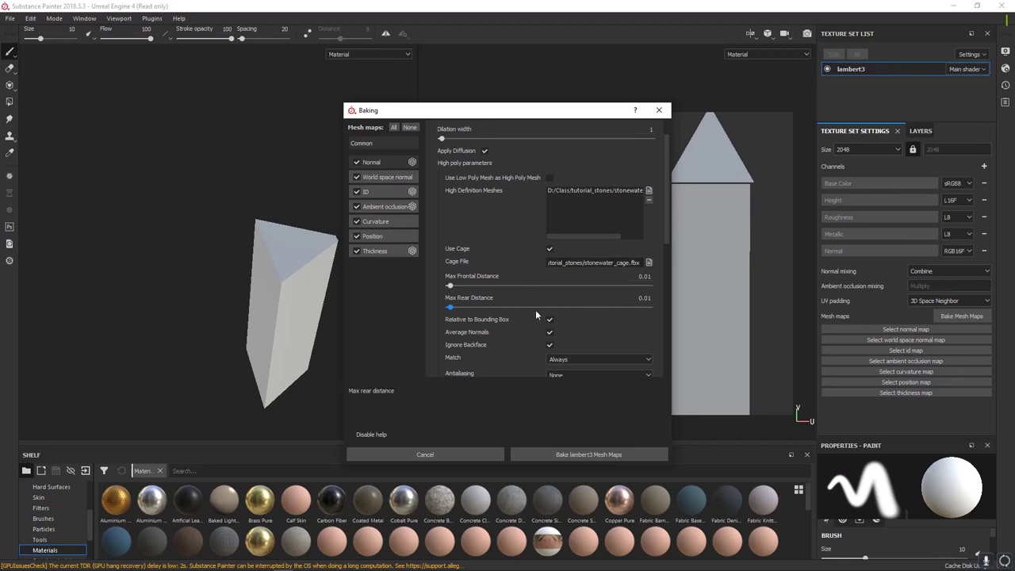
pyautogui.scroll(-2, 536, 309)
pyautogui.scroll(-1, 530, 298)
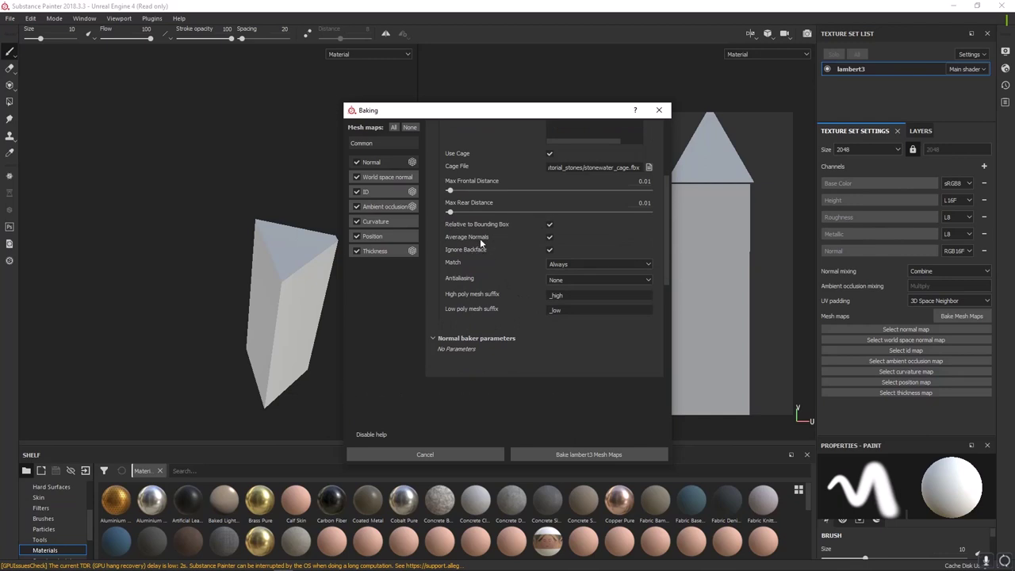
pyautogui.click(570, 264)
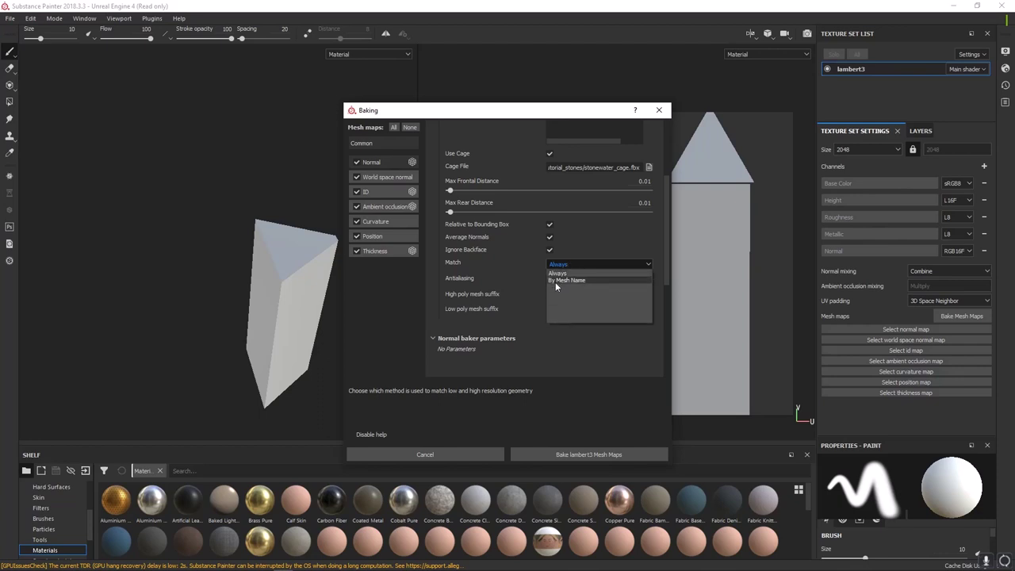
pyautogui.click(555, 280)
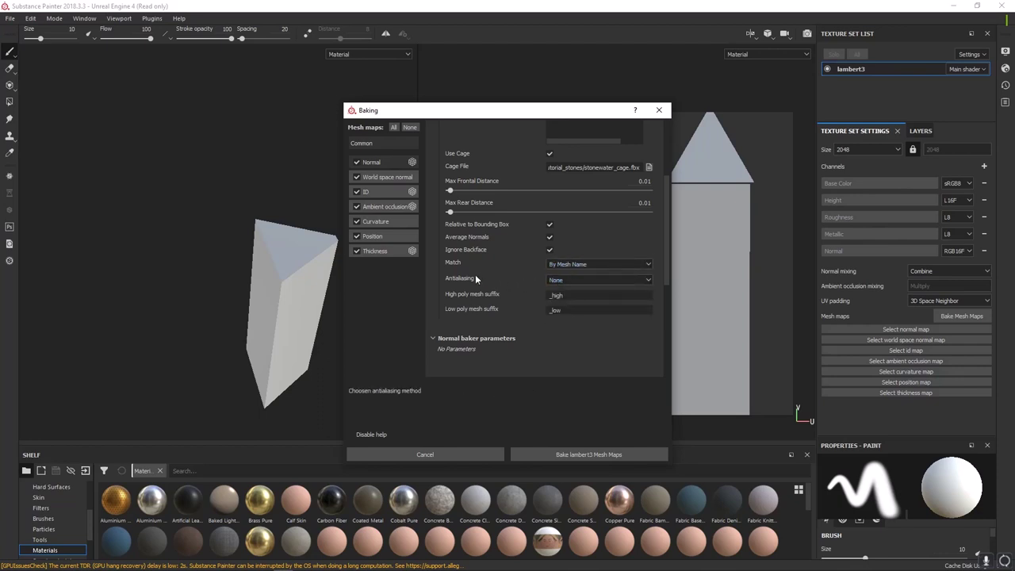
# Set the bake's antialiasing to Subsampling 4x4
pyautogui.click(566, 283)
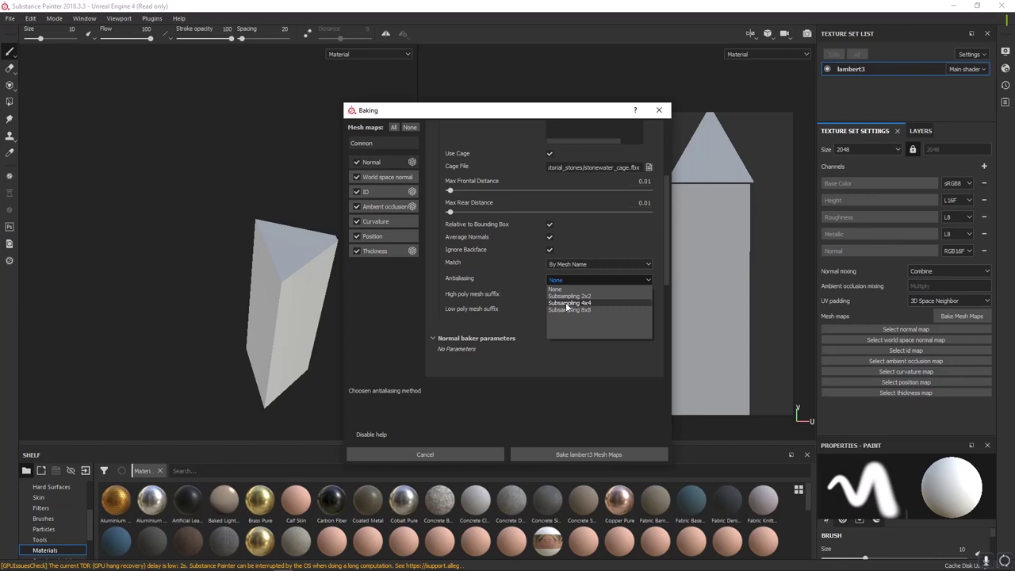
pyautogui.click(560, 304)
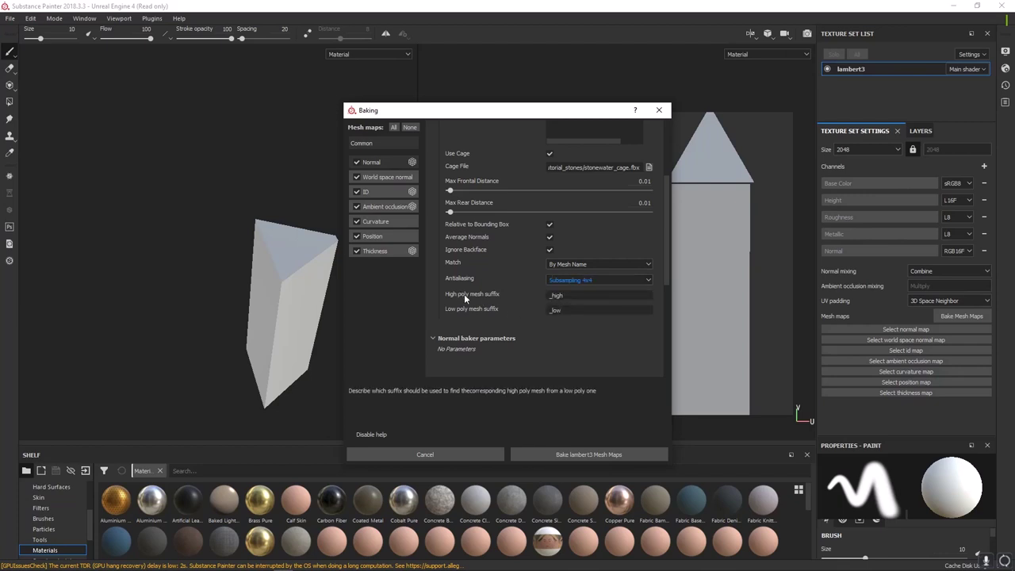
pyautogui.click(558, 296)
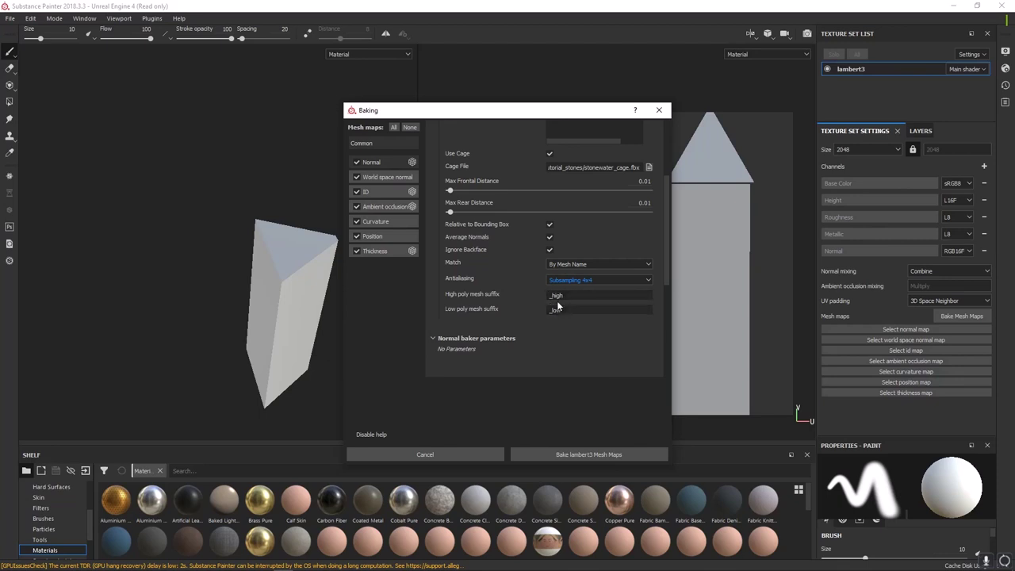
# Set the ID map baker's color source to Material Color
pyautogui.click(381, 176)
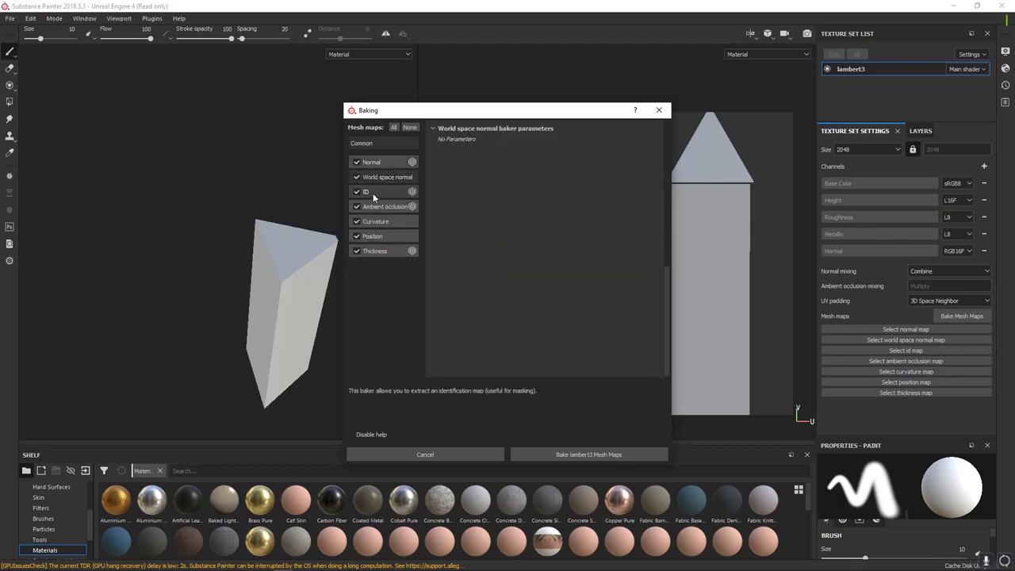
pyautogui.click(371, 191)
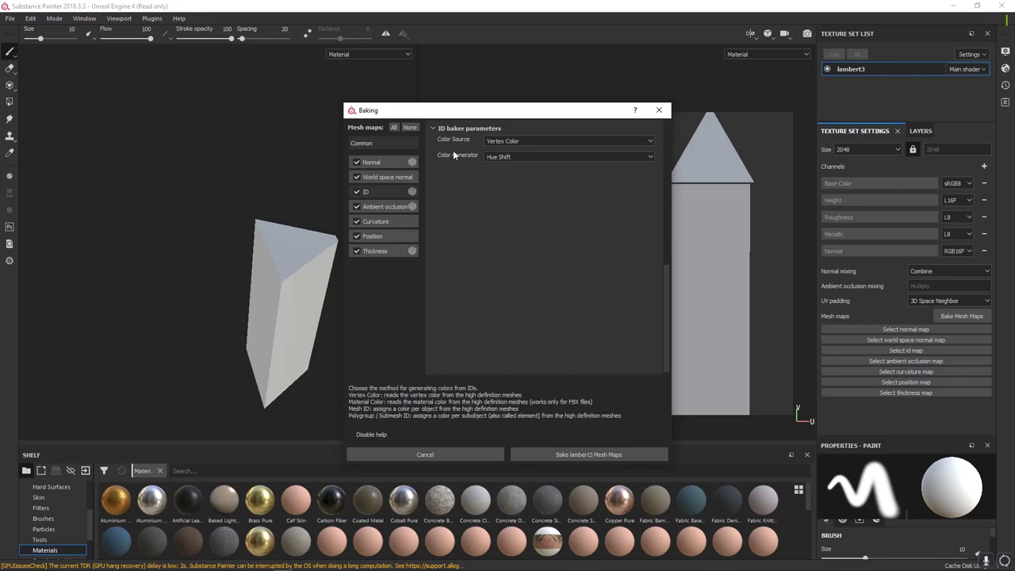
pyautogui.click(514, 140)
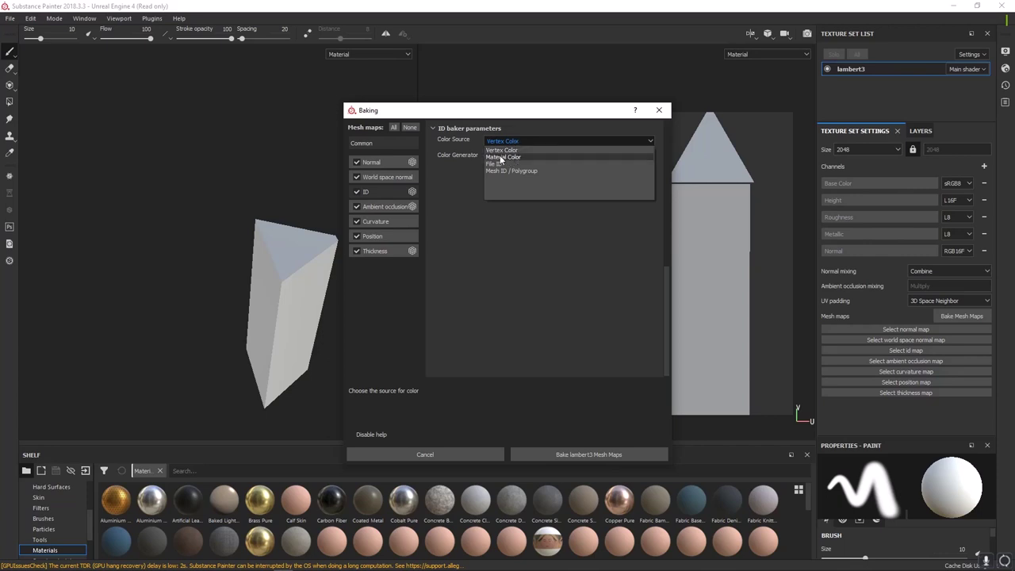
pyautogui.click(499, 157)
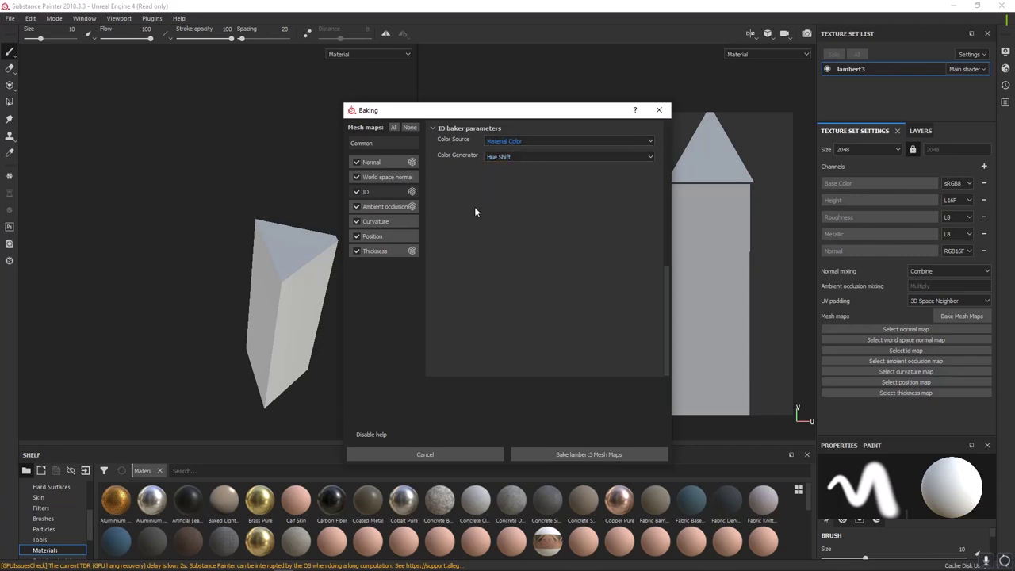
# Exclude the Thickness map from the bake and bake the remaining mesh maps for lambert3
pyautogui.click(386, 206)
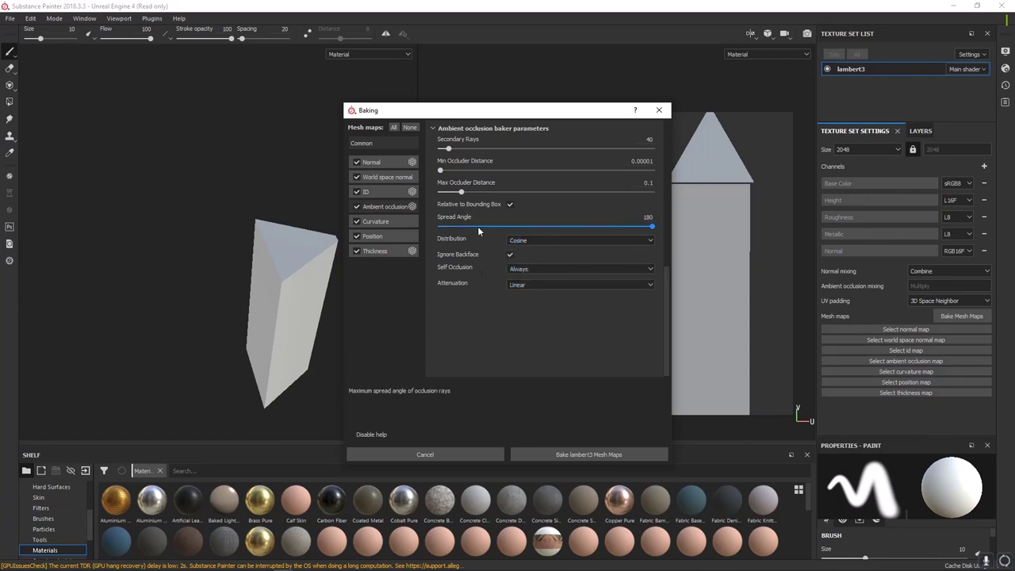
pyautogui.click(372, 223)
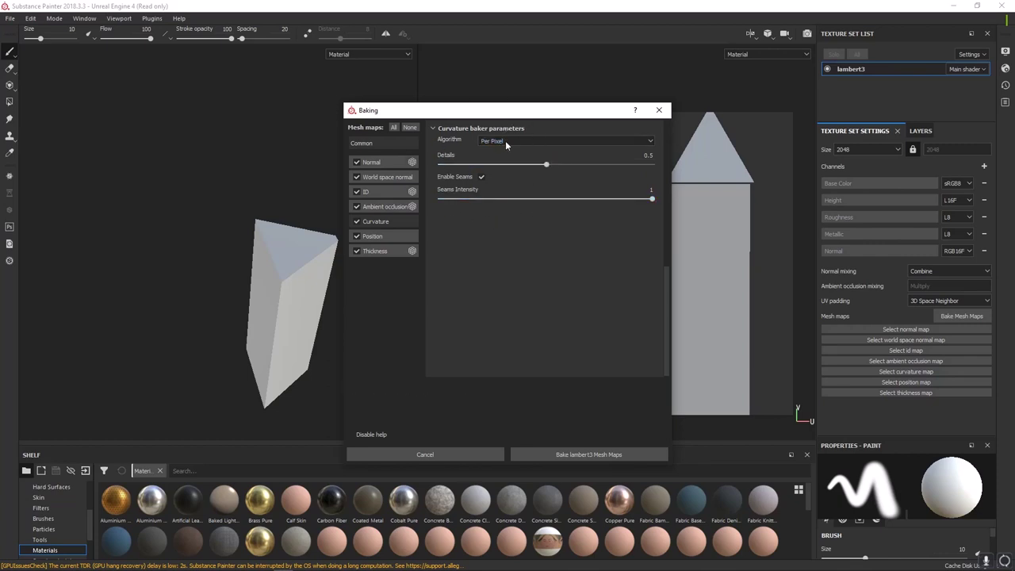
pyautogui.click(377, 236)
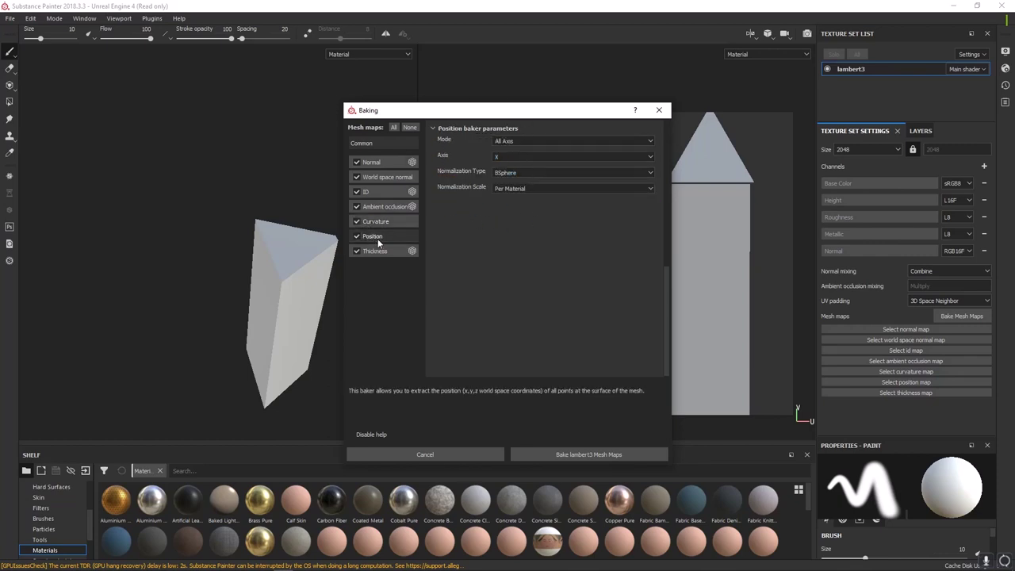
pyautogui.click(376, 252)
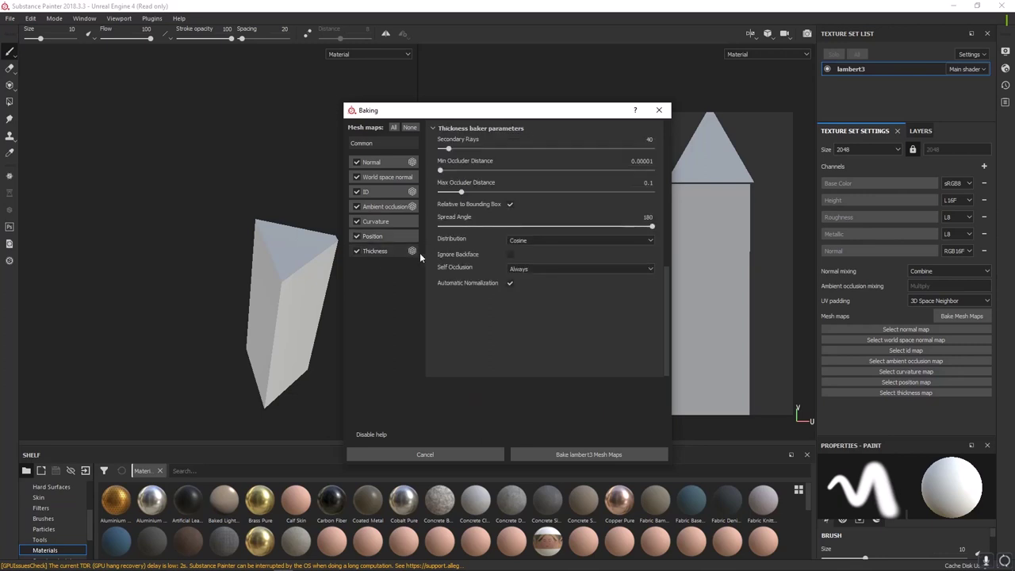
pyautogui.click(356, 251)
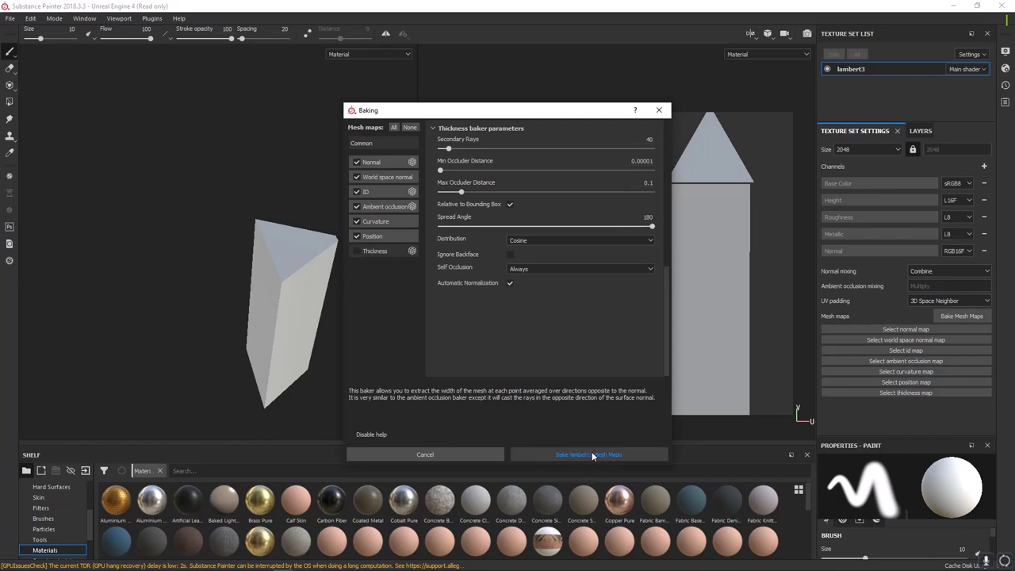
pyautogui.click(569, 458)
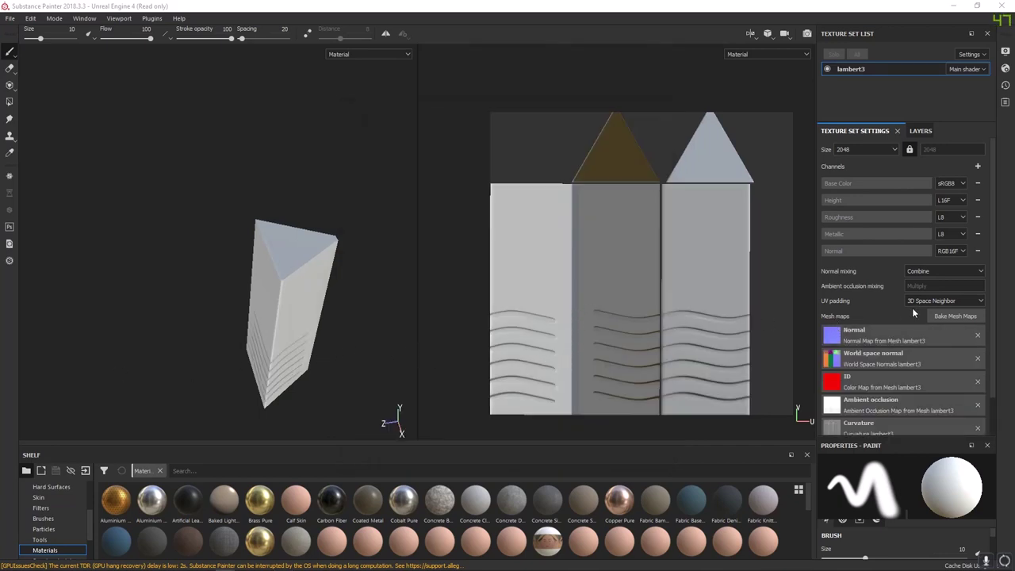
pyautogui.scroll(-1, 882, 334)
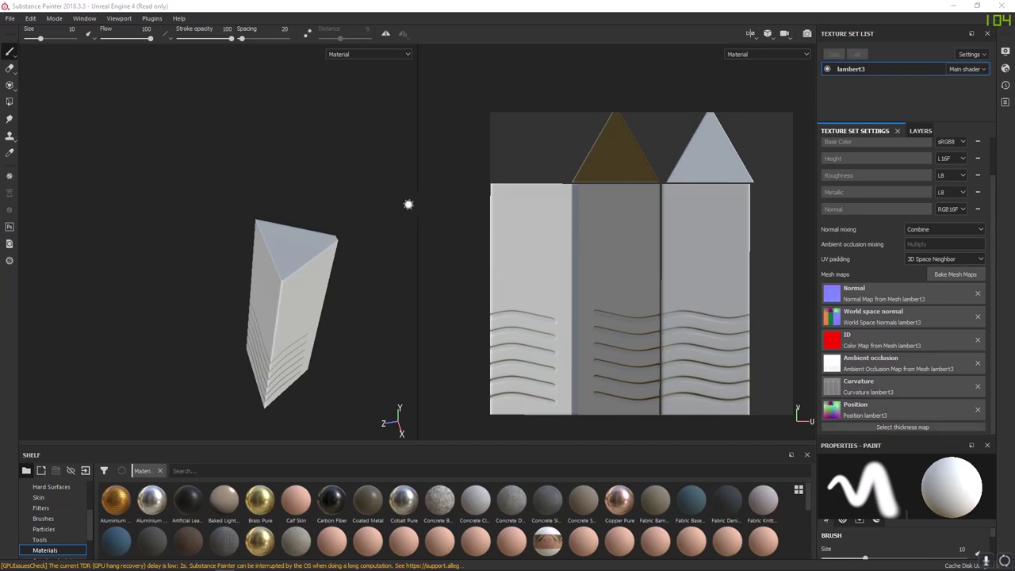
# Widen the 3D view and examine the baked edges and wave grooves on the stone in Material display
pyautogui.moveTo(417, 174); pyautogui.dragTo(741, 168)
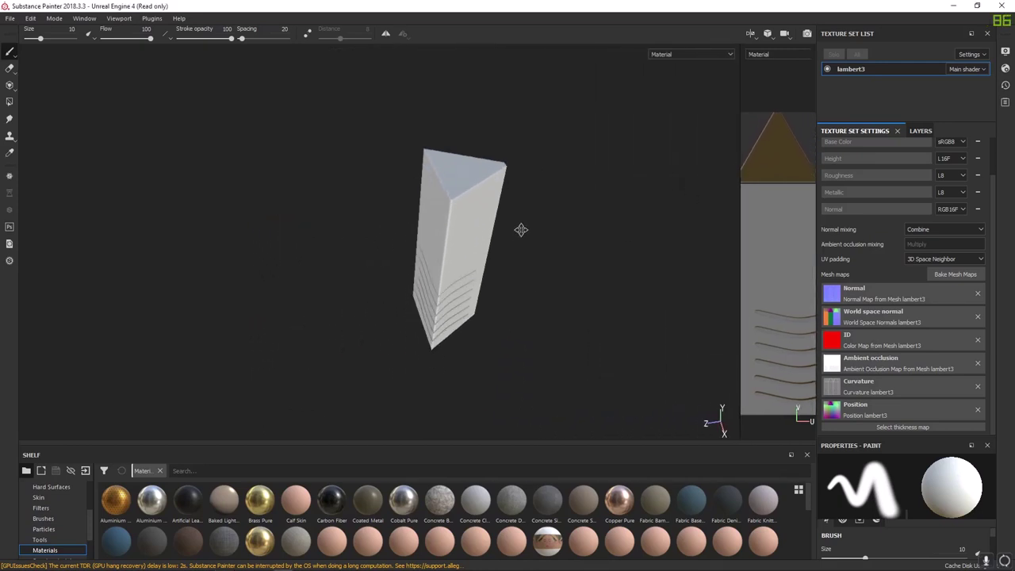
pyautogui.keyDown('alt'); pyautogui.moveTo(602, 296); pyautogui.dragTo(539, 346, button='right'); pyautogui.keyUp('alt')
pyautogui.keyDown('alt'); pyautogui.moveTo(539, 347); pyautogui.dragTo(501, 215); pyautogui.keyUp('alt')
pyautogui.keyDown('alt'); pyautogui.moveTo(500, 215); pyautogui.dragTo(467, 257, button='middle'); pyautogui.keyUp('alt')
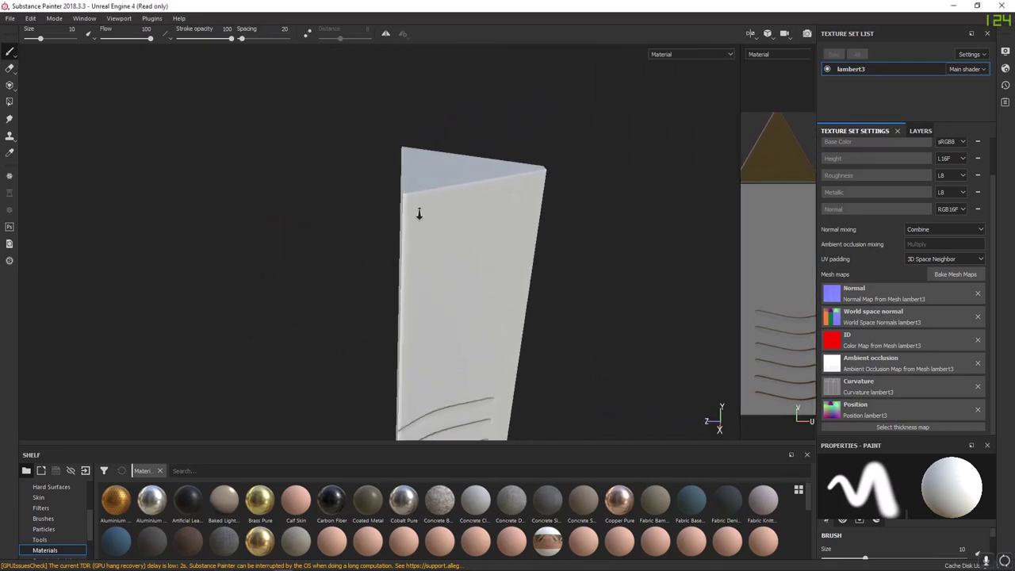
pyautogui.keyDown('alt'); pyautogui.moveTo(420, 213); pyautogui.dragTo(514, 285, button='right'); pyautogui.keyUp('alt')
pyautogui.keyDown('alt'); pyautogui.moveTo(514, 284); pyautogui.dragTo(508, 220); pyautogui.keyUp('alt')
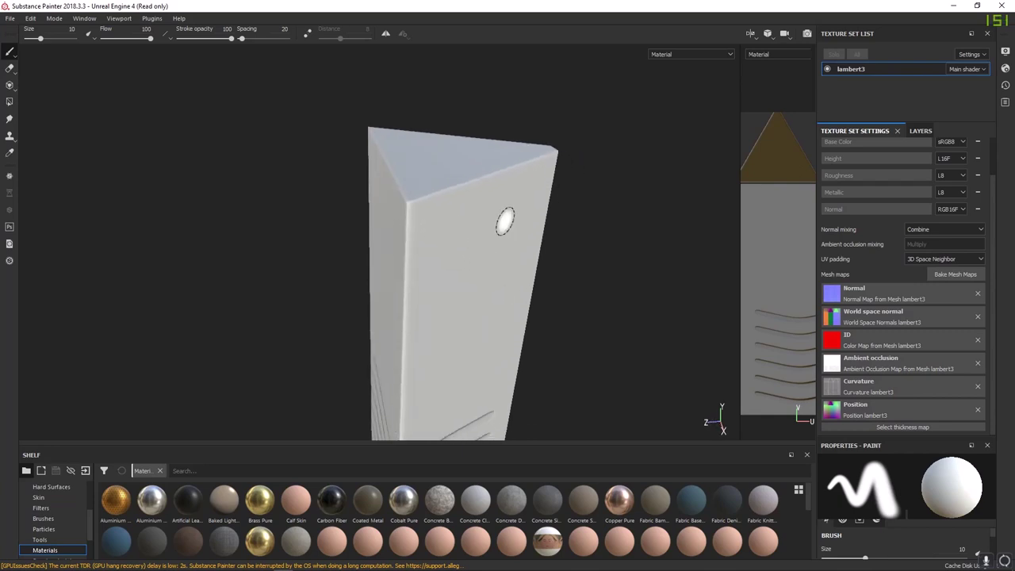
pyautogui.click(688, 53)
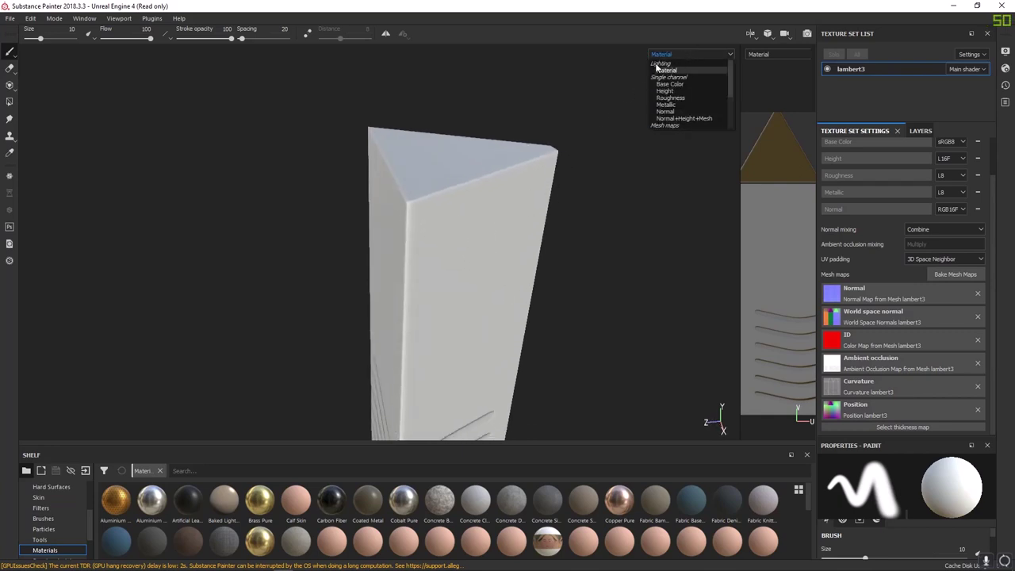
pyautogui.click(664, 71)
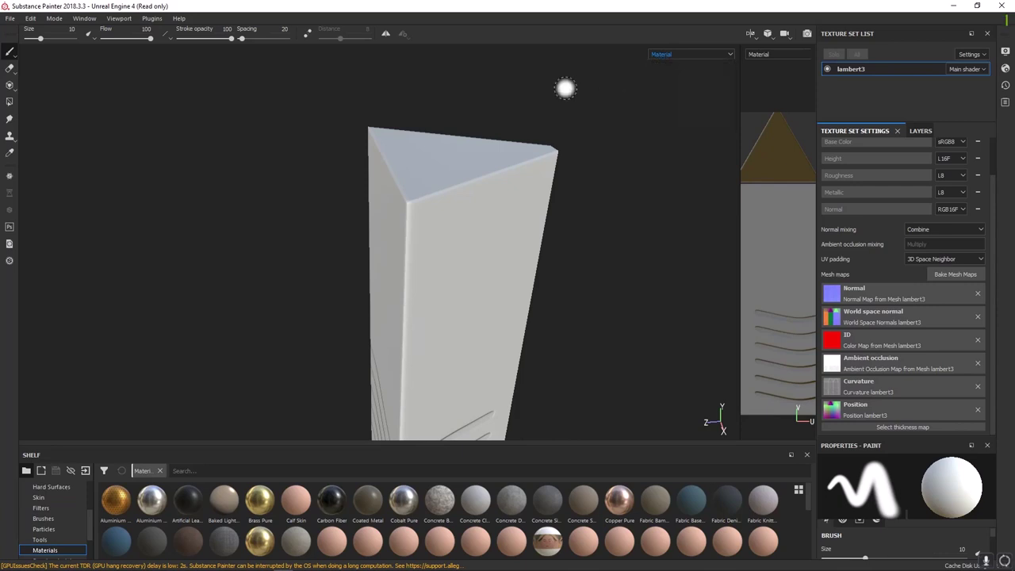
pyautogui.moveTo(566, 86)
pyautogui.keyDown('alt'); pyautogui.mouseDown()
pyautogui.moveTo(476, 227)
pyautogui.moveTo(417, 191)
pyautogui.moveTo(363, 209)
pyautogui.mouseUp(); pyautogui.keyUp('alt')
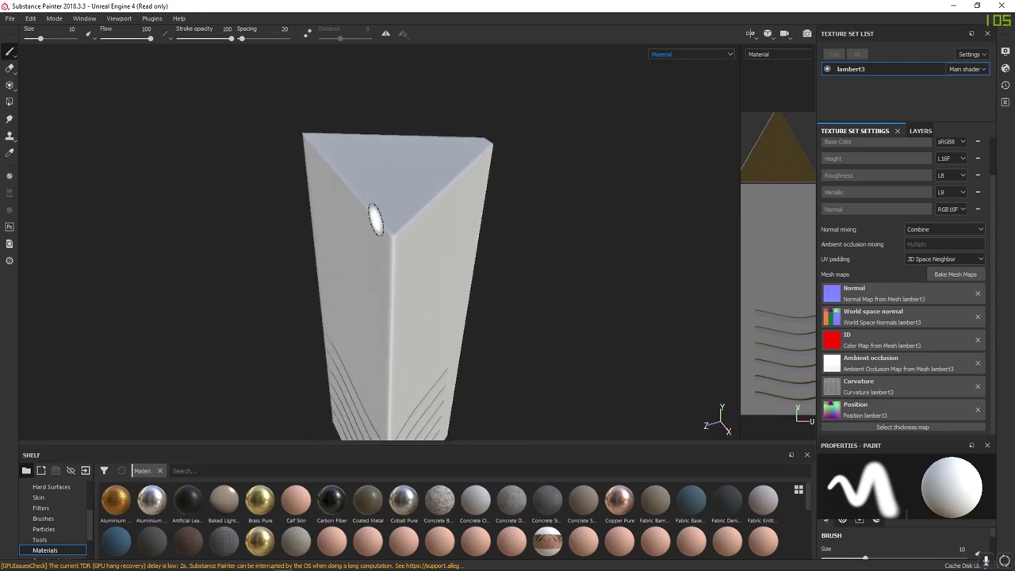
pyautogui.keyDown('alt'); pyautogui.moveTo(418, 259); pyautogui.dragTo(383, 236); pyautogui.keyUp('alt')
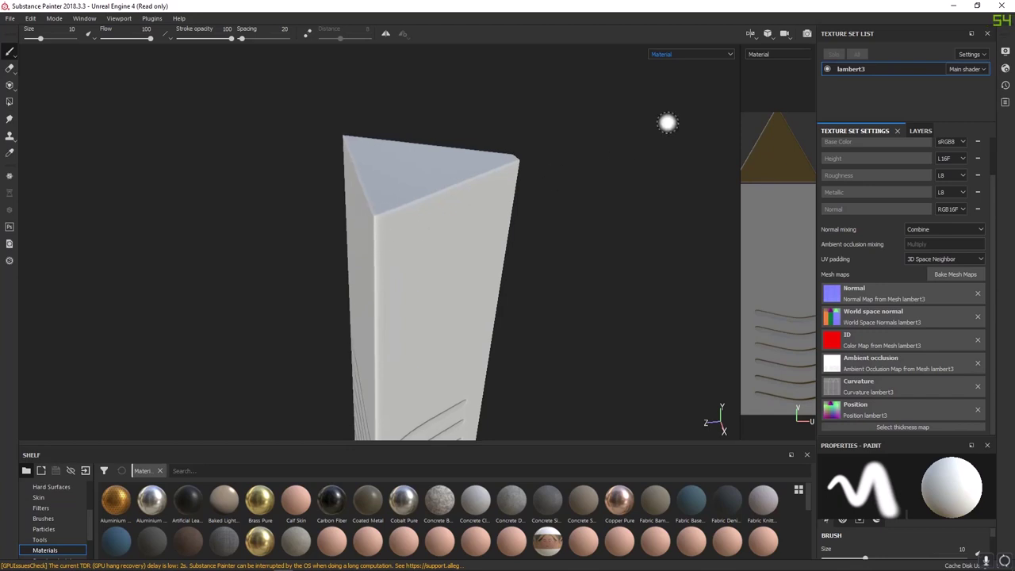
# Display the baked Normal mesh map on the stone and examine its top edges up close
pyautogui.click(694, 55)
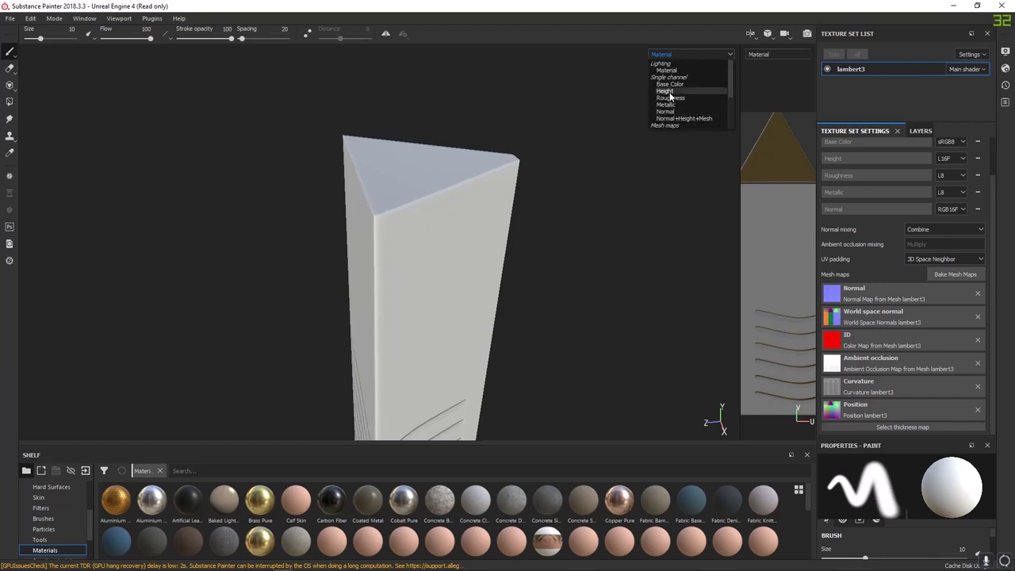
pyautogui.moveTo(729, 78); pyautogui.dragTo(722, 117)
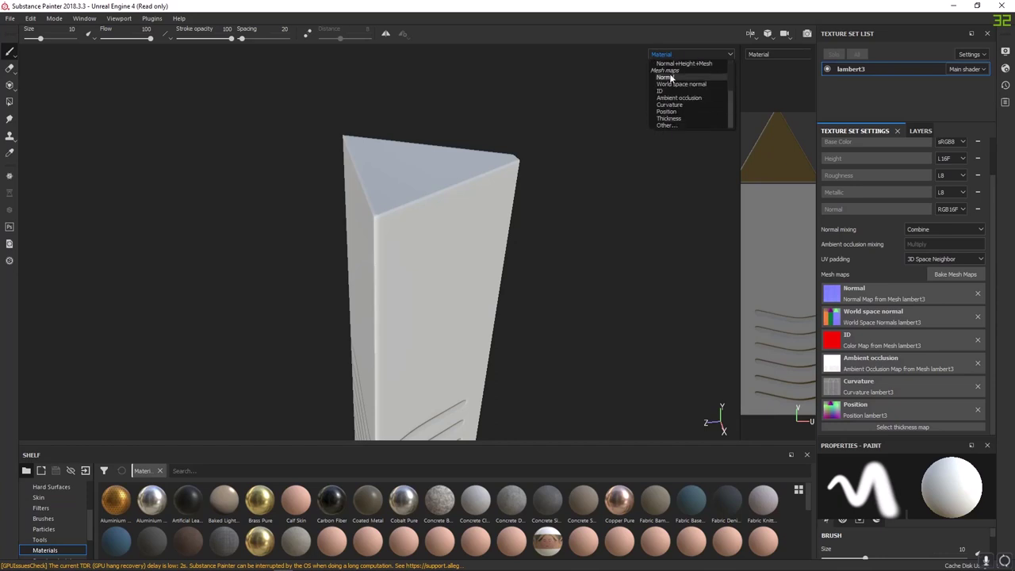
pyautogui.scroll(-2, 670, 77)
pyautogui.scroll(2, 669, 75)
pyautogui.click(665, 78)
pyautogui.moveTo(649, 101)
pyautogui.keyDown('alt'); pyautogui.mouseDown()
pyautogui.moveTo(600, 154)
pyautogui.moveTo(522, 299)
pyautogui.moveTo(608, 181)
pyautogui.moveTo(583, 240)
pyautogui.moveTo(759, 242)
pyautogui.moveTo(426, 299)
pyautogui.moveTo(571, 310)
pyautogui.moveTo(453, 217)
pyautogui.moveTo(480, 210)
pyautogui.moveTo(453, 191)
pyautogui.moveTo(424, 269)
pyautogui.moveTo(519, 274)
pyautogui.moveTo(441, 228)
pyautogui.moveTo(449, 152)
pyautogui.moveTo(439, 251)
pyautogui.moveTo(420, 209)
pyautogui.mouseUp(); pyautogui.keyUp('alt')
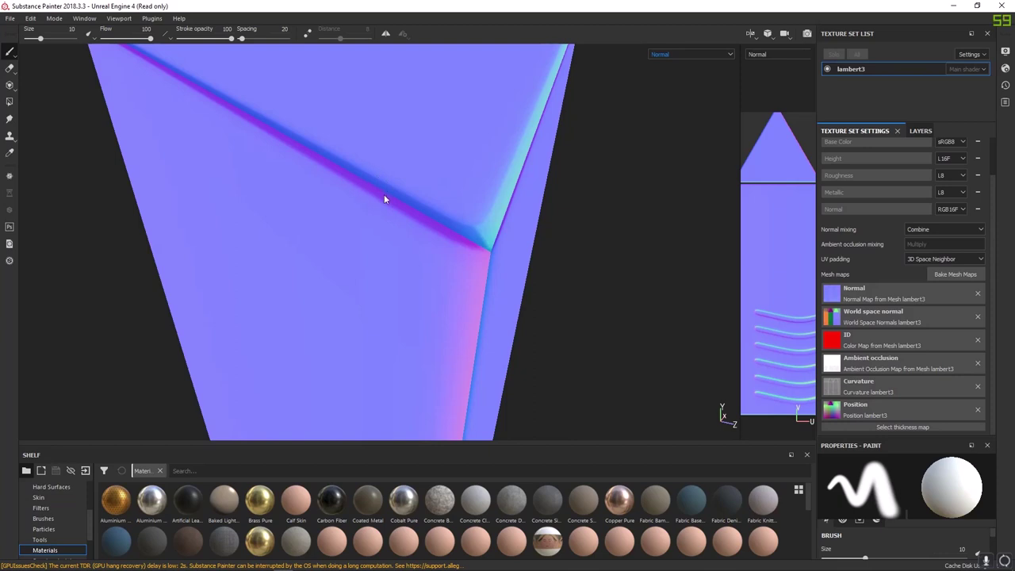
# Compare the stone's top corner in Material display with its baked Normal mesh map
pyautogui.press('m')
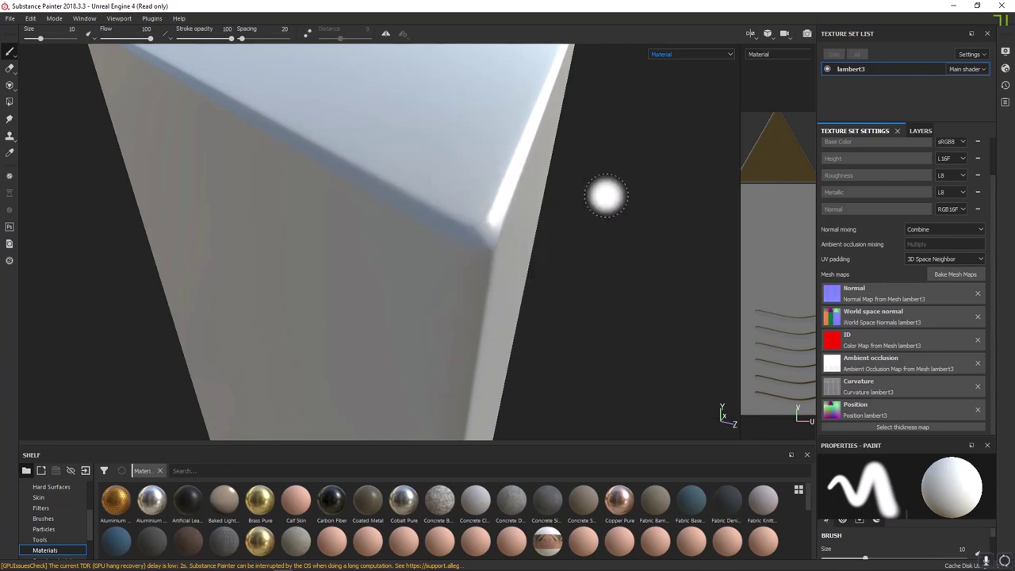
pyautogui.click(690, 54)
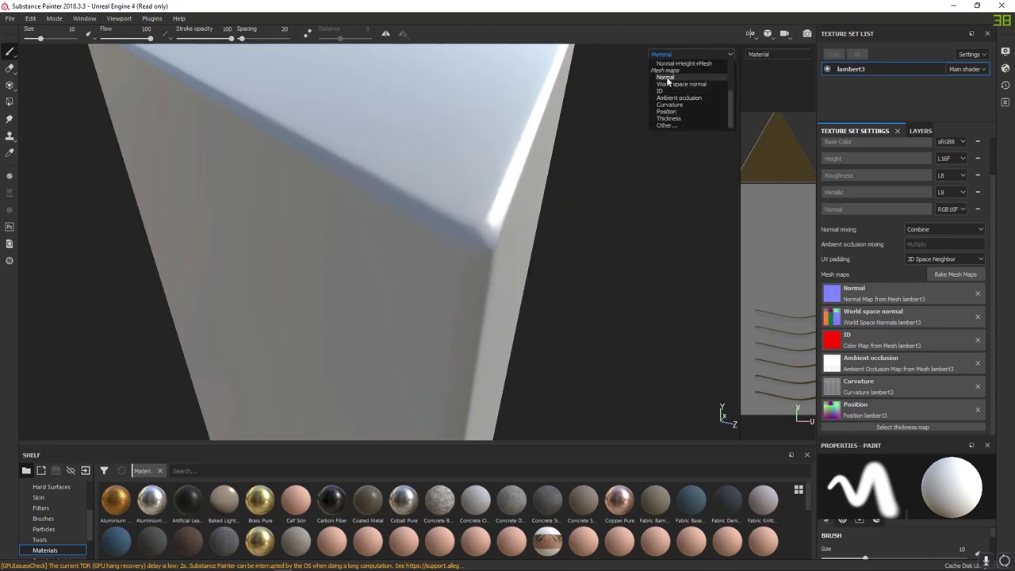
pyautogui.click(659, 80)
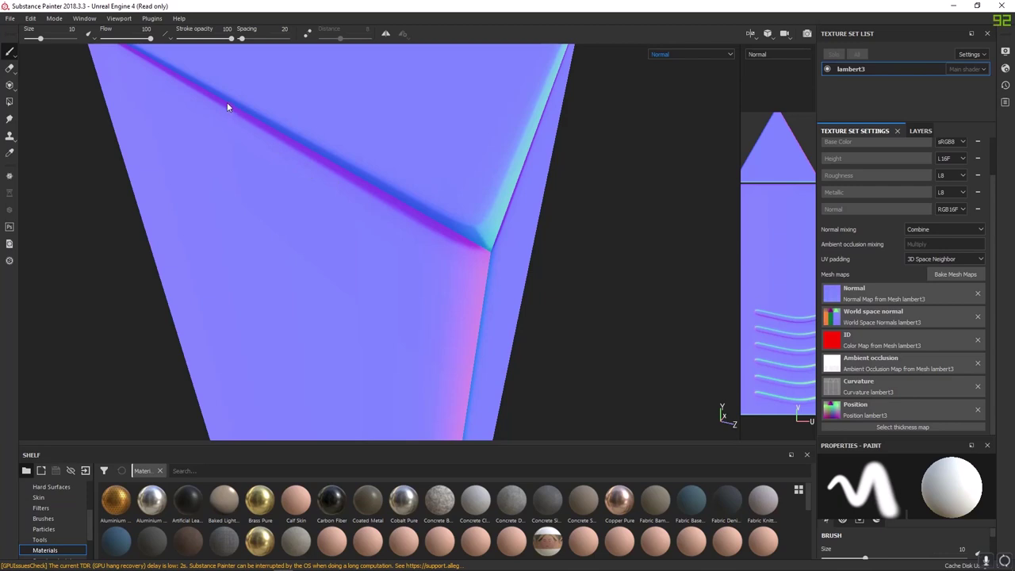
pyautogui.keyDown('alt'); pyautogui.moveTo(481, 245); pyautogui.dragTo(453, 263, button='right'); pyautogui.keyUp('alt')
pyautogui.keyDown('alt'); pyautogui.moveTo(452, 262); pyautogui.dragTo(460, 230); pyautogui.keyUp('alt')
# Display the World space normal mesh map and inspect it around the stone's wave grooves
pyautogui.click(708, 54)
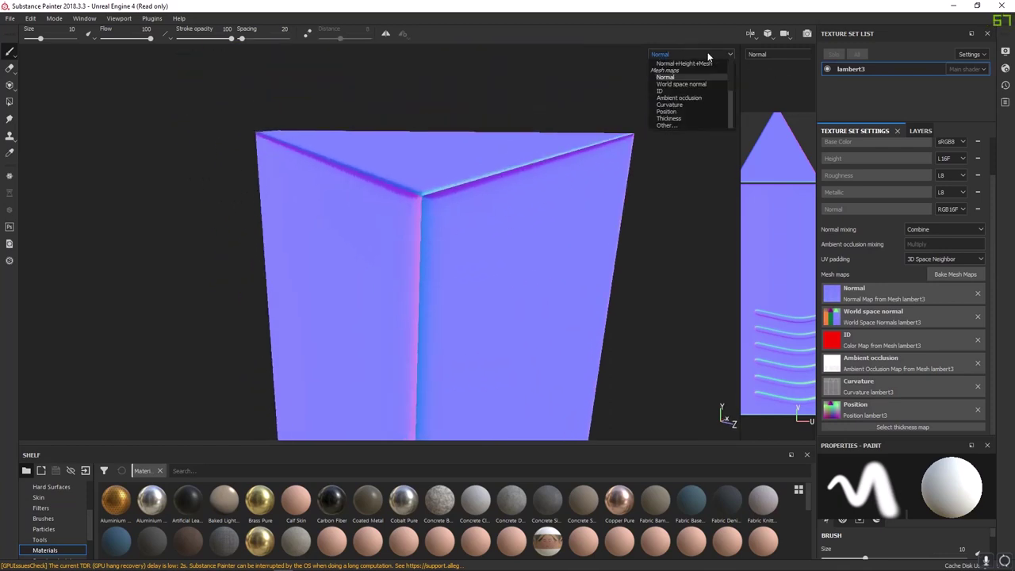
pyautogui.click(678, 84)
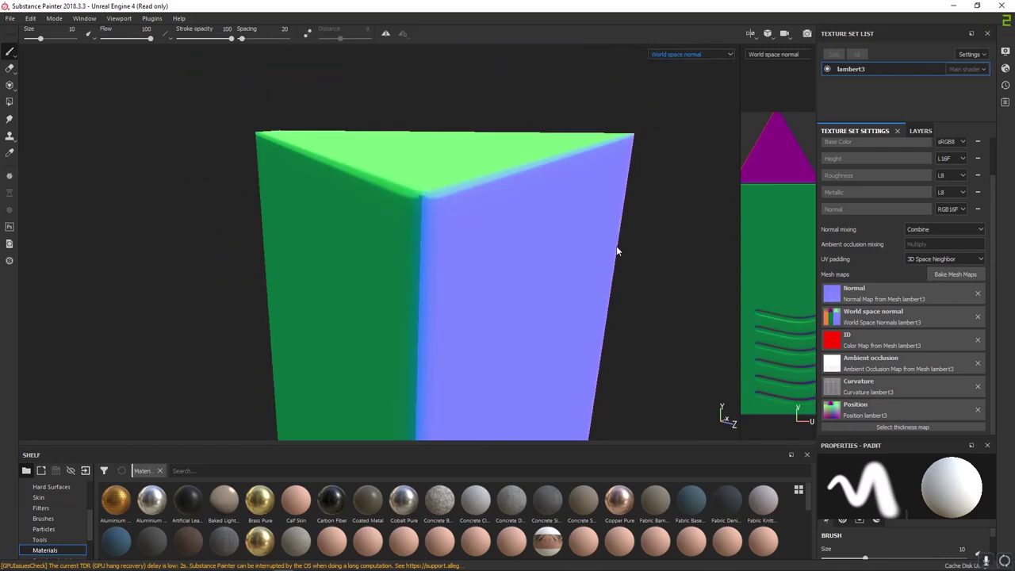
pyautogui.keyDown('alt'); pyautogui.moveTo(616, 246); pyautogui.dragTo(286, 150, button='right'); pyautogui.keyUp('alt')
pyautogui.keyDown('alt'); pyautogui.moveTo(541, 280); pyautogui.dragTo(458, 76, button='middle'); pyautogui.keyUp('alt')
pyautogui.keyDown('alt'); pyautogui.moveTo(457, 75); pyautogui.dragTo(412, 262); pyautogui.keyUp('alt')
# Display the Curvature mesh map and inspect the stone's grooves and top edges
pyautogui.click(692, 54)
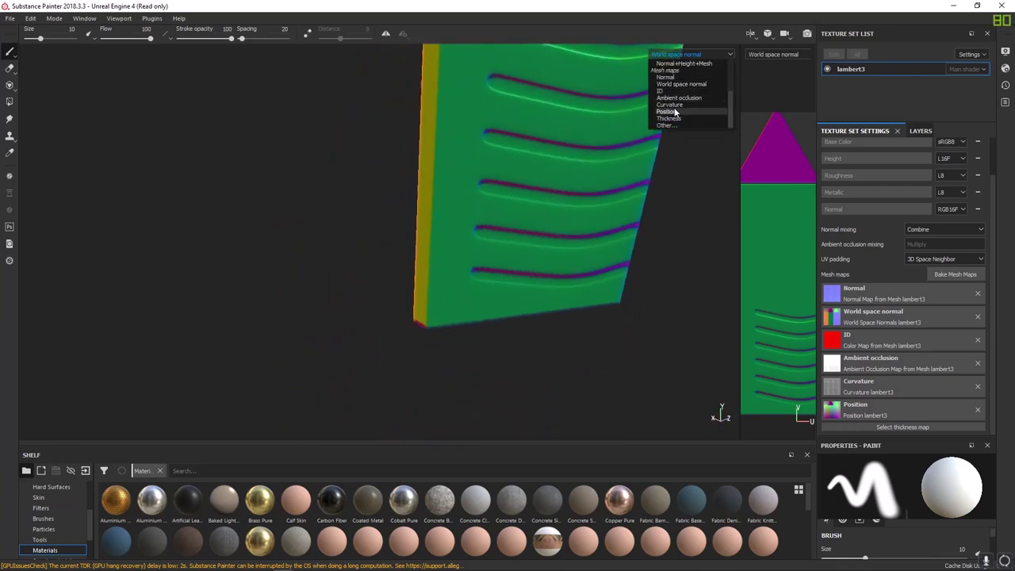
pyautogui.click(670, 105)
pyautogui.scroll(3, 465, 403)
pyautogui.keyDown('alt'); pyautogui.moveTo(465, 403); pyautogui.dragTo(507, 221); pyautogui.keyUp('alt')
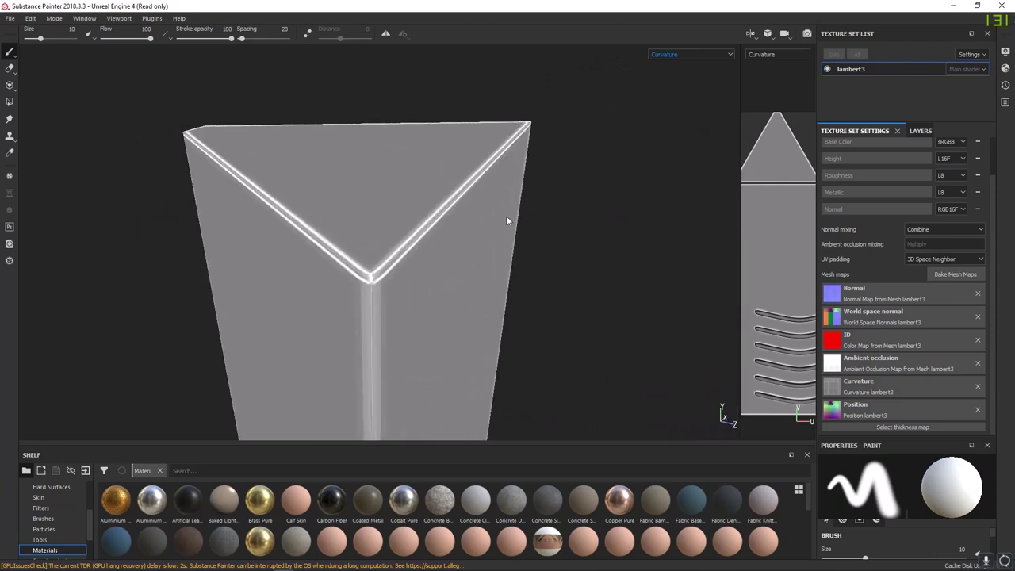
# Display the Position mesh map and examine its color gradient on the stone's sides and triangular top
pyautogui.click(667, 56)
pyautogui.click(677, 117)
pyautogui.scroll(5, 502, 198)
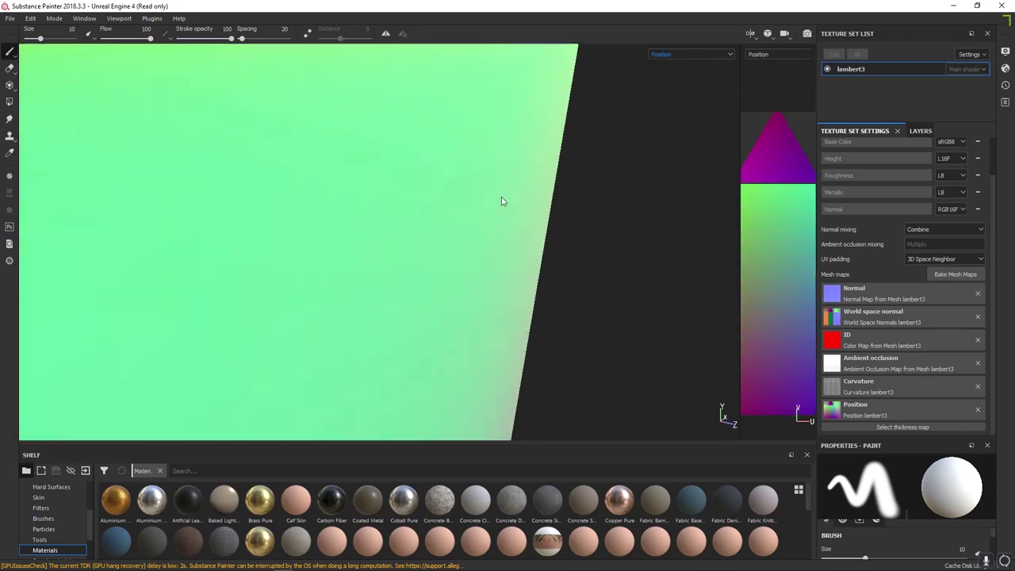
pyautogui.scroll(-3, 484, 218)
pyautogui.keyDown('alt'); pyautogui.moveTo(483, 219); pyautogui.dragTo(468, 235, button='right'); pyautogui.keyUp('alt')
pyautogui.keyDown('alt'); pyautogui.moveTo(468, 234); pyautogui.dragTo(506, 68, button='middle'); pyautogui.keyUp('alt')
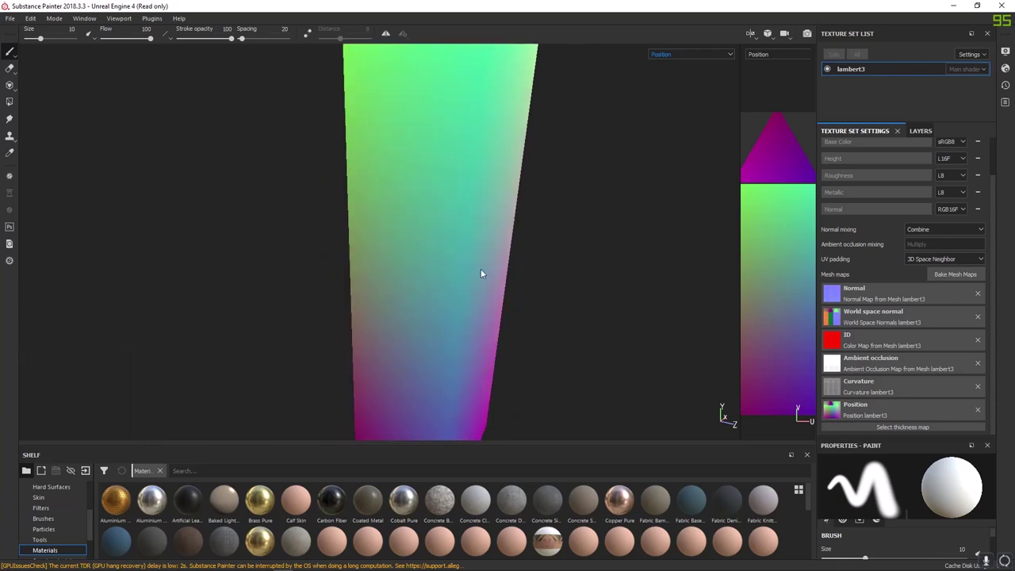
pyautogui.keyDown('alt'); pyautogui.moveTo(481, 270); pyautogui.dragTo(510, 303); pyautogui.keyUp('alt')
pyautogui.keyDown('alt'); pyautogui.moveTo(301, 199); pyautogui.dragTo(293, 124, button='right'); pyautogui.keyUp('alt')
pyautogui.keyDown('alt'); pyautogui.moveTo(293, 123); pyautogui.dragTo(489, 278); pyautogui.keyUp('alt')
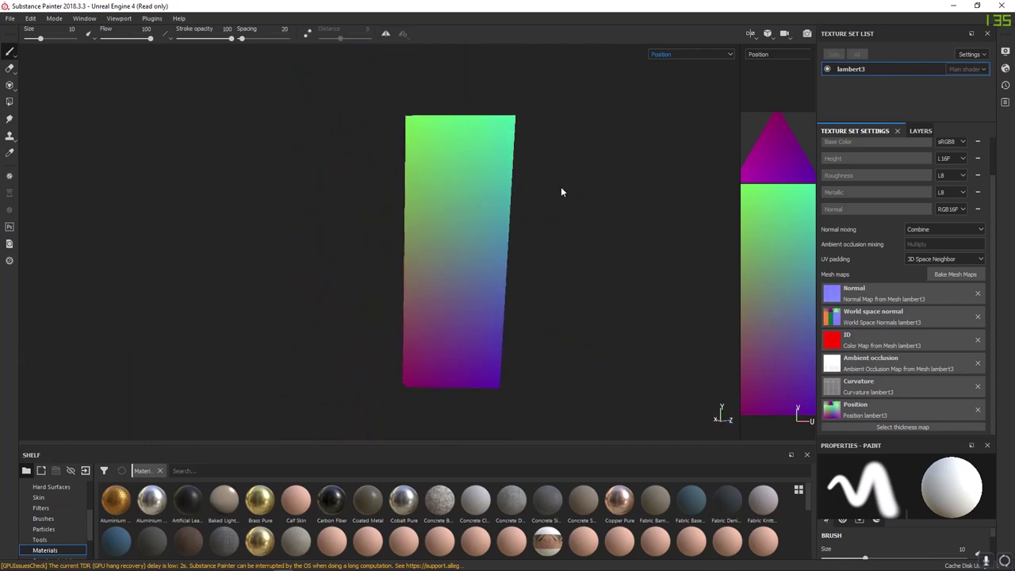
pyautogui.keyDown('alt'); pyautogui.moveTo(561, 192); pyautogui.dragTo(481, 123); pyautogui.keyUp('alt')
pyautogui.keyDown('alt'); pyautogui.moveTo(523, 162); pyautogui.dragTo(415, 295); pyautogui.keyUp('alt')
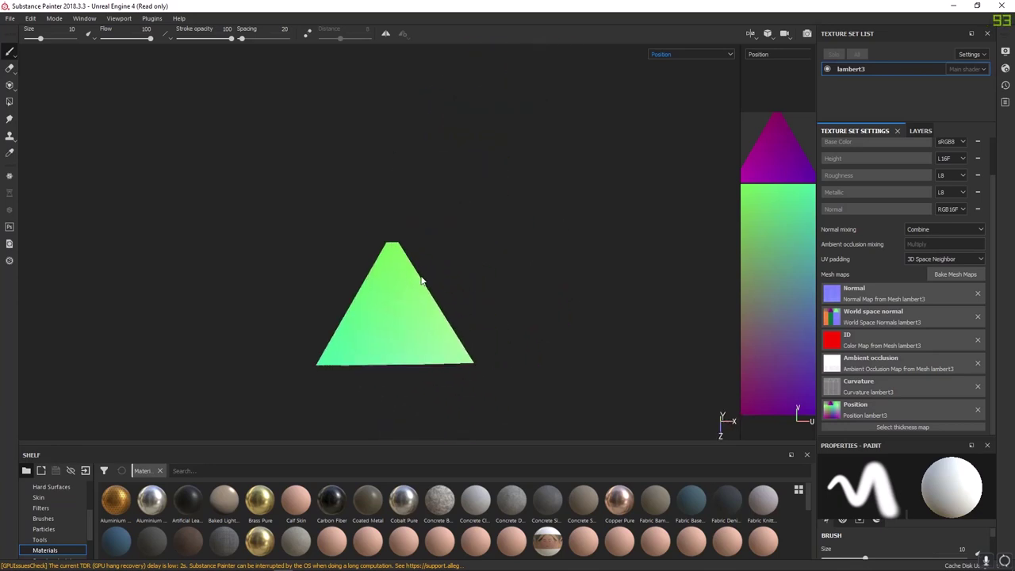
# Display the Thickness mesh map on the stone, examine it, and return the view to Material
pyautogui.keyDown('alt'); pyautogui.moveTo(447, 383); pyautogui.dragTo(616, 162); pyautogui.keyUp('alt')
pyautogui.click(663, 57)
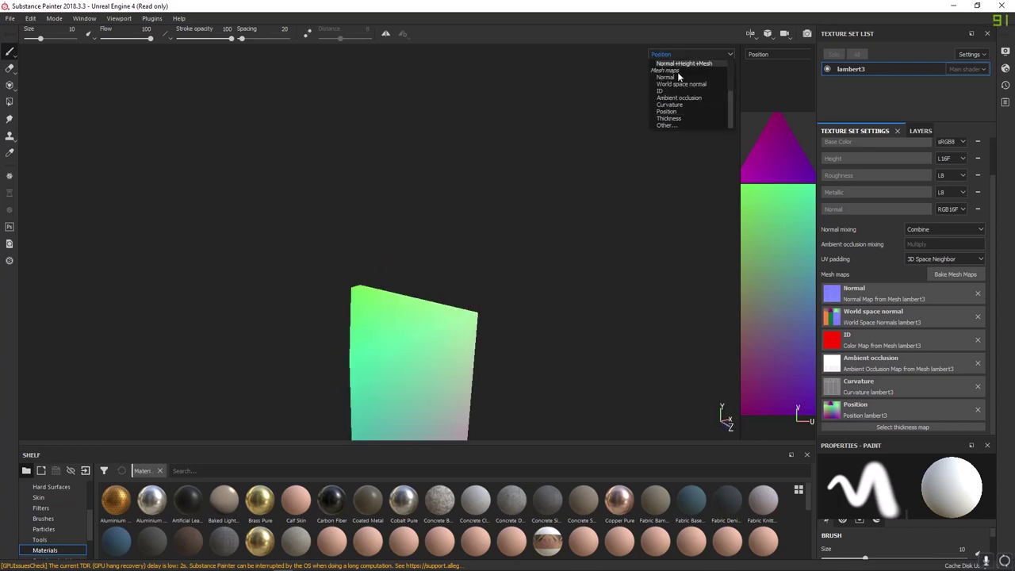
pyautogui.click(674, 121)
pyautogui.keyDown('alt'); pyautogui.moveTo(514, 325); pyautogui.dragTo(508, 215); pyautogui.keyUp('alt')
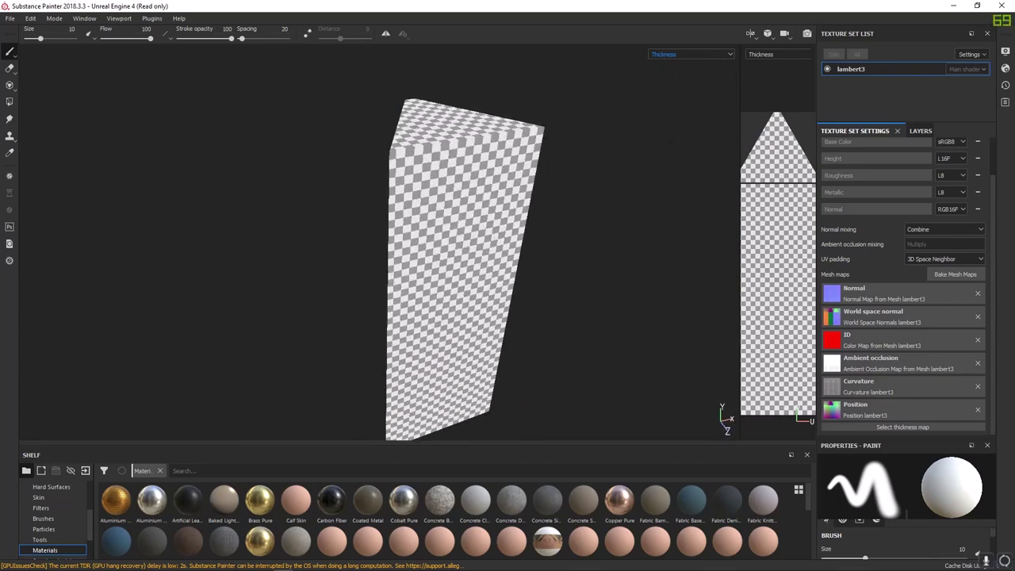
pyautogui.press('m')
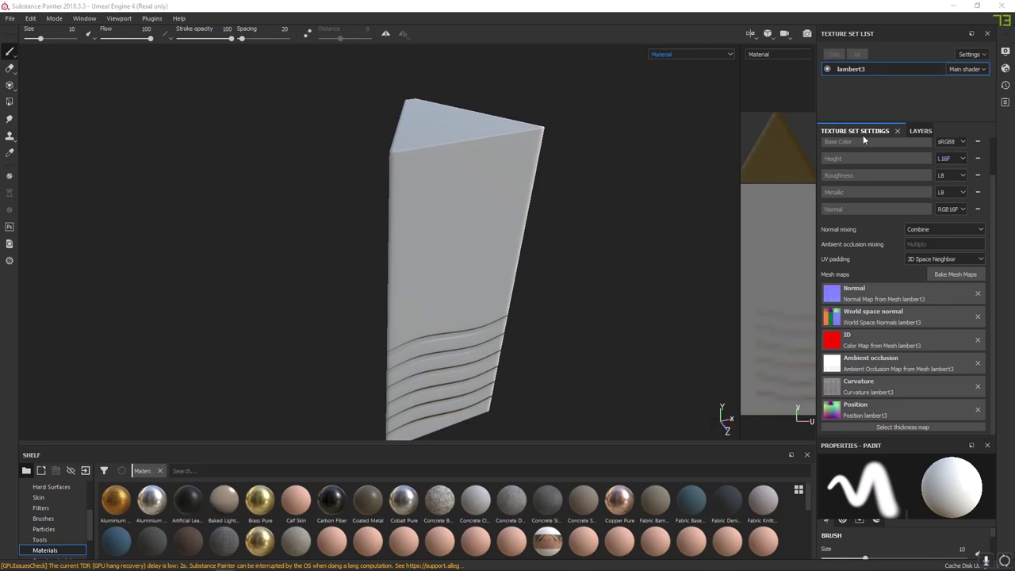
# Show the layer stack and make more room for the paint properties to review Layer 1's brush, alpha and material settings
pyautogui.click(922, 132)
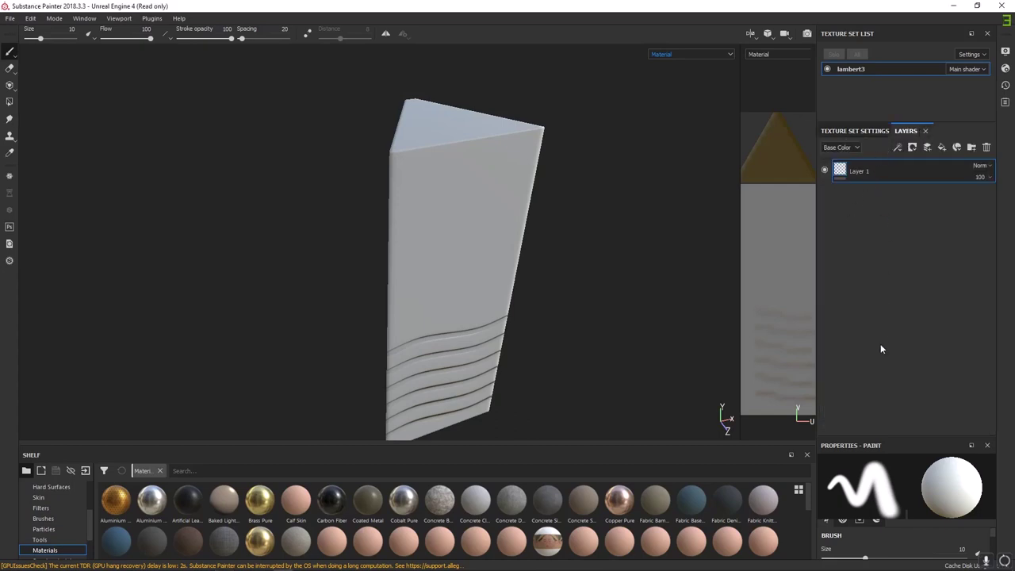
pyautogui.moveTo(888, 436); pyautogui.dragTo(889, 354)
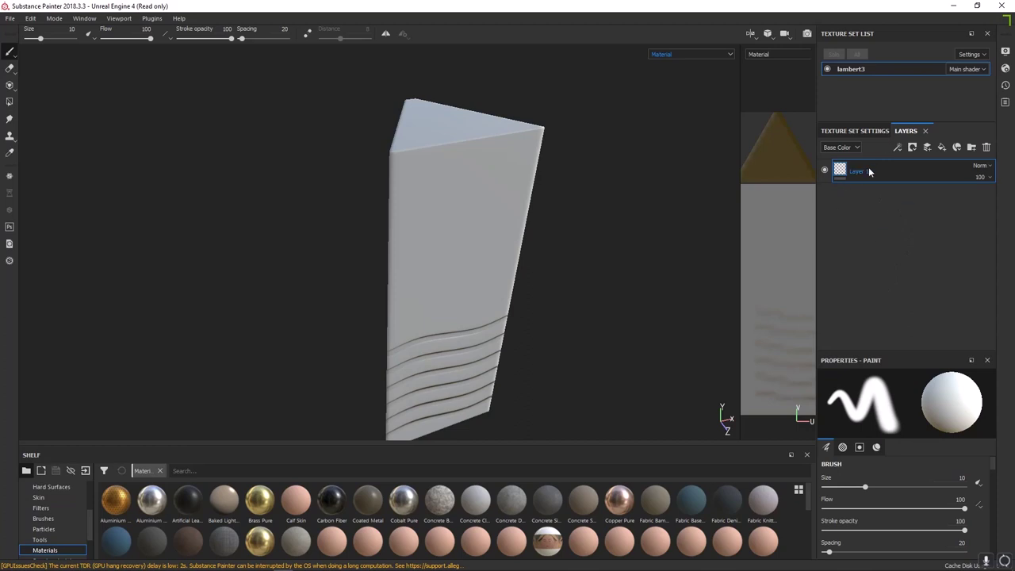
pyautogui.moveTo(880, 351); pyautogui.dragTo(881, 297)
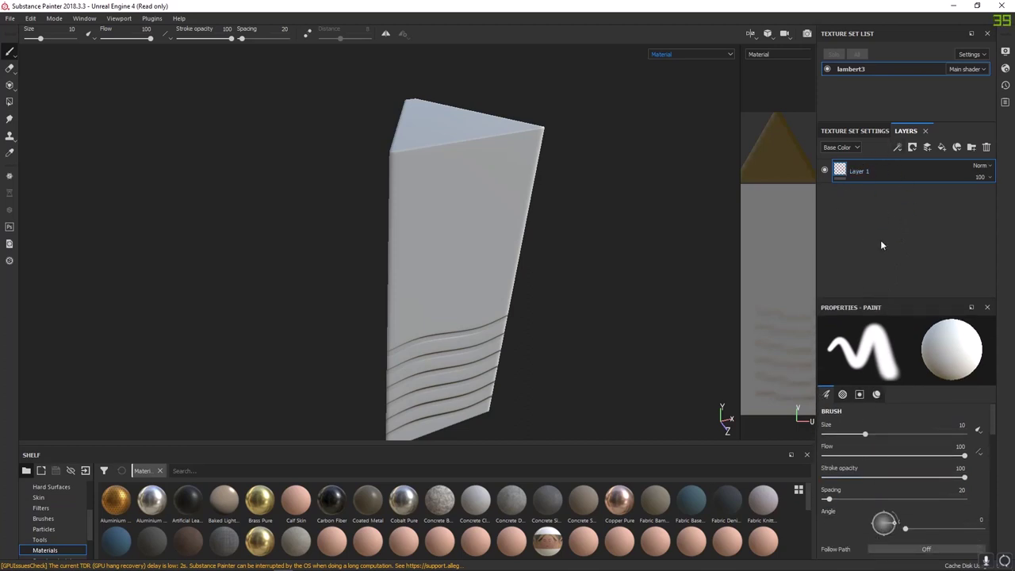
pyautogui.scroll(-6, 883, 454)
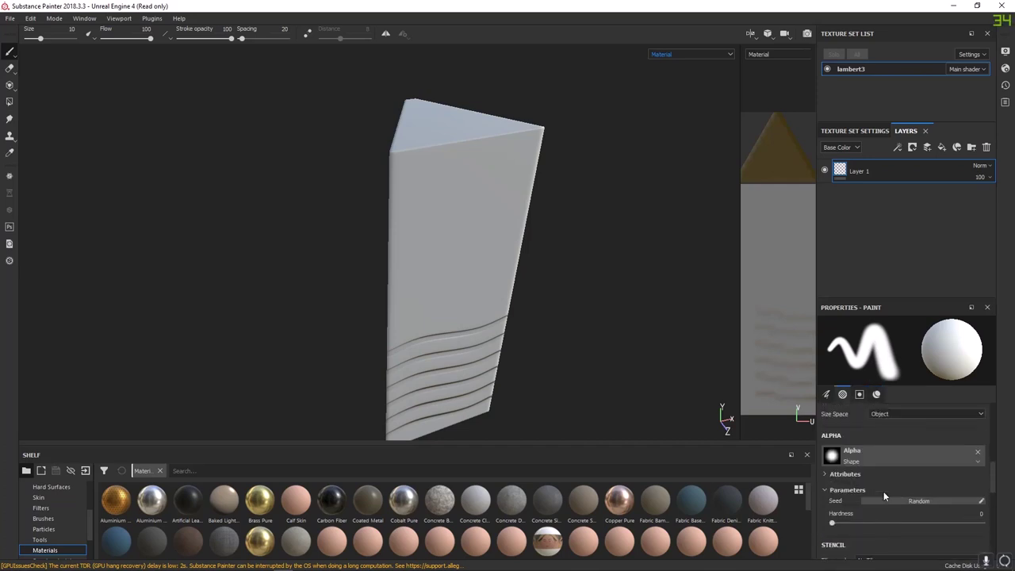
pyautogui.scroll(-4, 884, 496)
pyautogui.moveTo(878, 297); pyautogui.dragTo(878, 222)
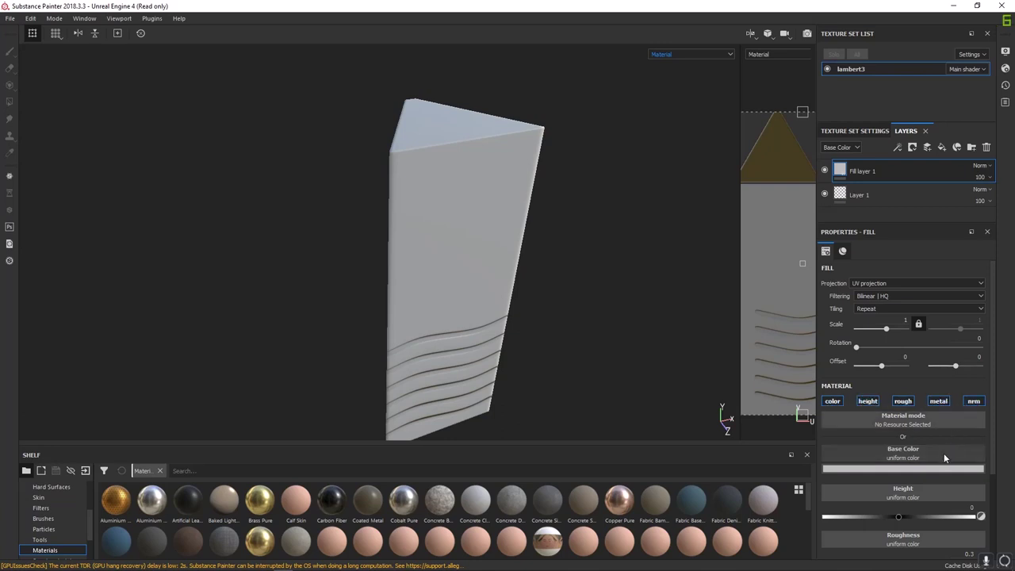
# Add a fill layer above Layer 1 and set its base color to teal green (R 0.012, G 0.511, B 0.323)
pyautogui.scroll(-3, 944, 453)
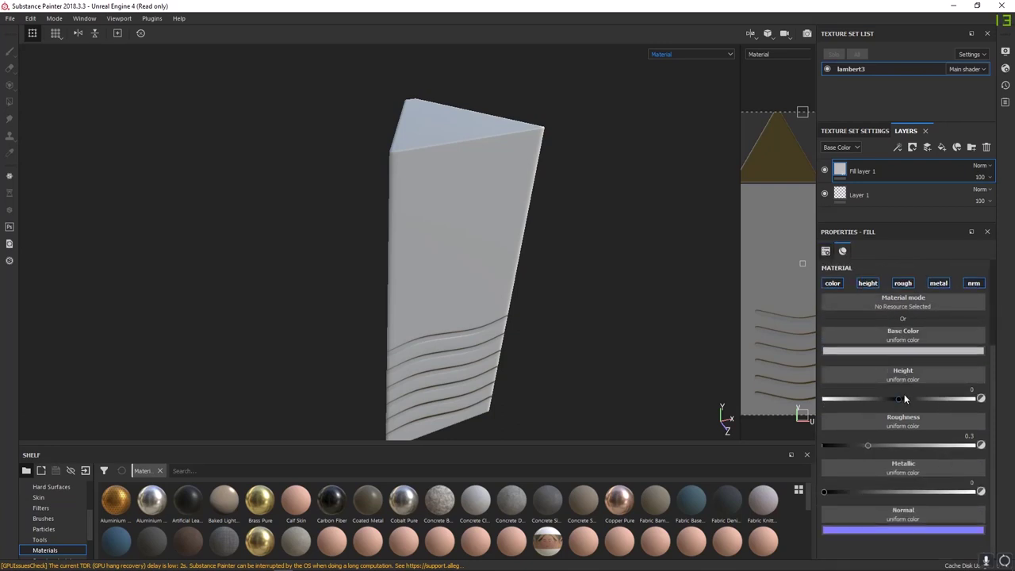
pyautogui.keyDown('alt'); pyautogui.moveTo(678, 301); pyautogui.dragTo(516, 300); pyautogui.keyUp('alt')
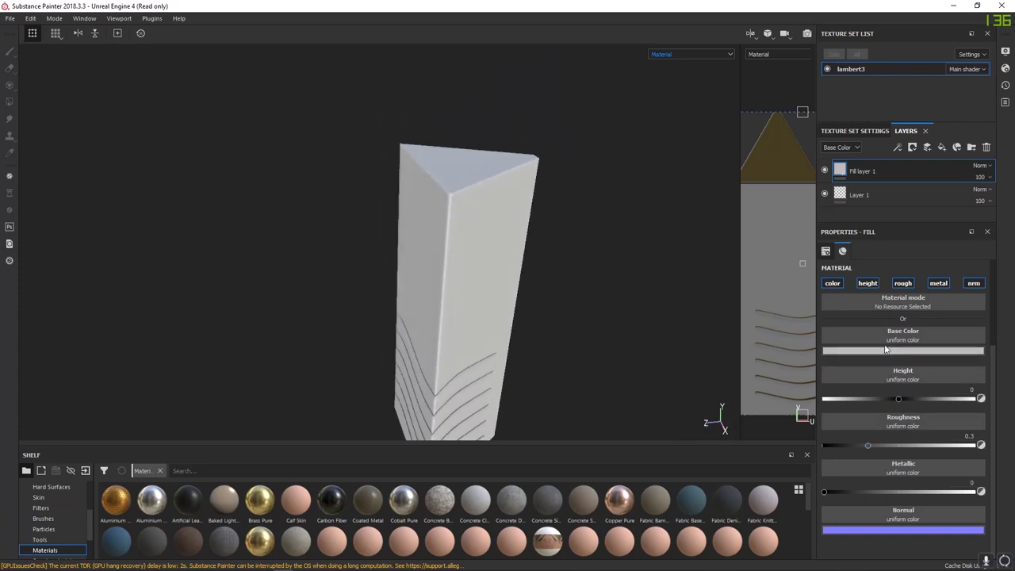
pyautogui.click(891, 351)
pyautogui.moveTo(898, 387); pyautogui.dragTo(935, 395)
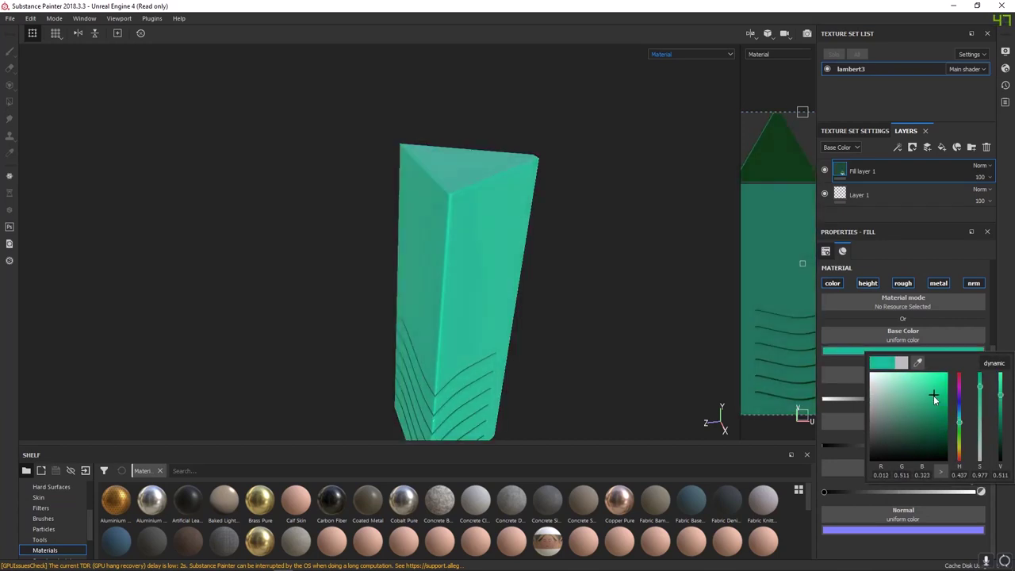
pyautogui.click(992, 346)
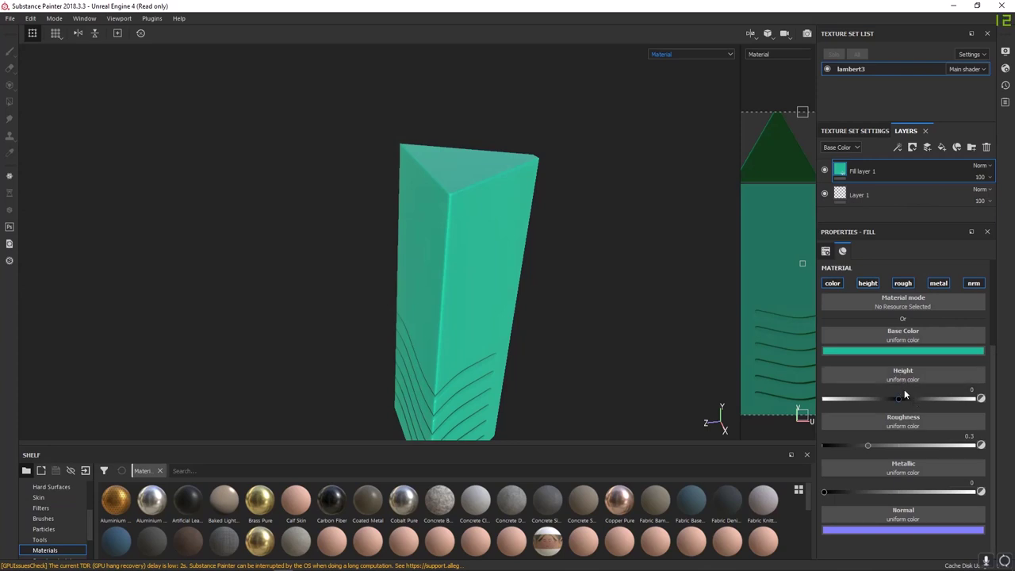
# Try the fill layer's roughness at 0 and 1, comparing the reflections on the stone from several angles
pyautogui.keyDown('alt'); pyautogui.moveTo(566, 312); pyautogui.dragTo(442, 277); pyautogui.keyUp('alt')
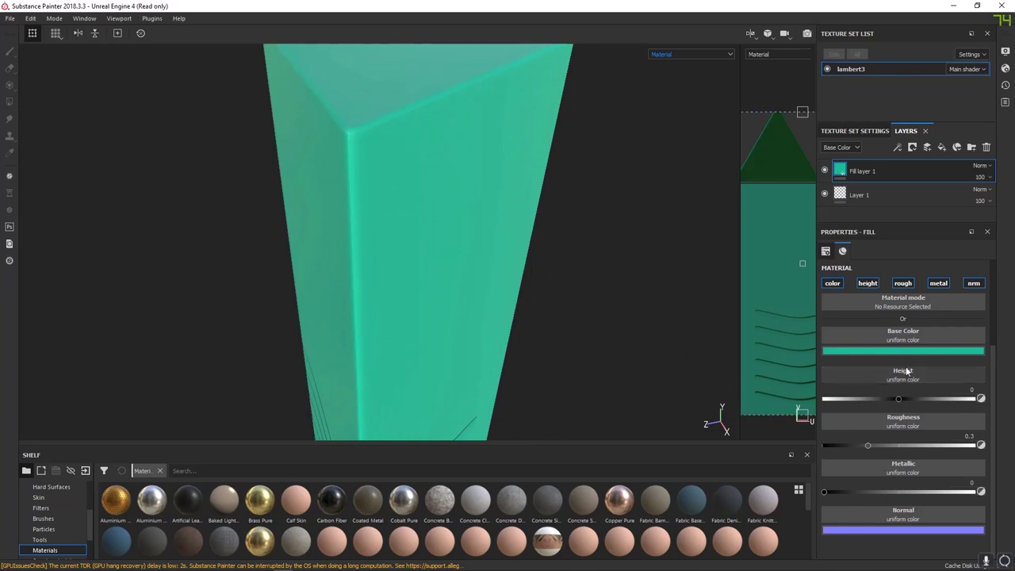
pyautogui.keyDown('alt'); pyautogui.moveTo(381, 254); pyautogui.dragTo(487, 274); pyautogui.keyUp('alt')
pyautogui.moveTo(861, 447); pyautogui.dragTo(814, 447)
pyautogui.keyDown('alt'); pyautogui.moveTo(454, 242); pyautogui.dragTo(728, 365); pyautogui.keyUp('alt')
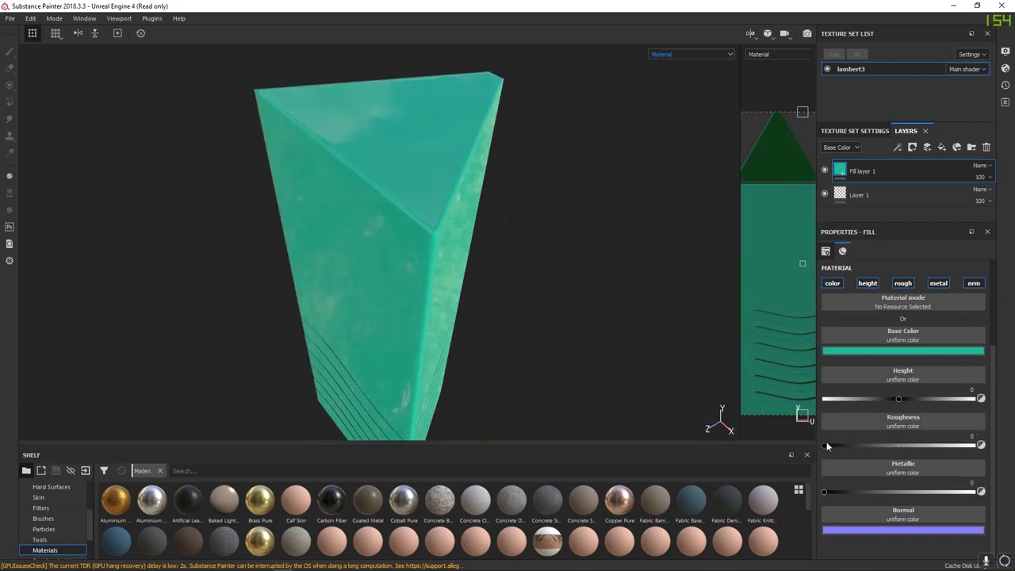
pyautogui.moveTo(827, 447); pyautogui.dragTo(899, 455)
pyautogui.moveTo(975, 449); pyautogui.dragTo(984, 447)
pyautogui.keyDown('alt'); pyautogui.moveTo(441, 274); pyautogui.dragTo(393, 252); pyautogui.keyUp('alt')
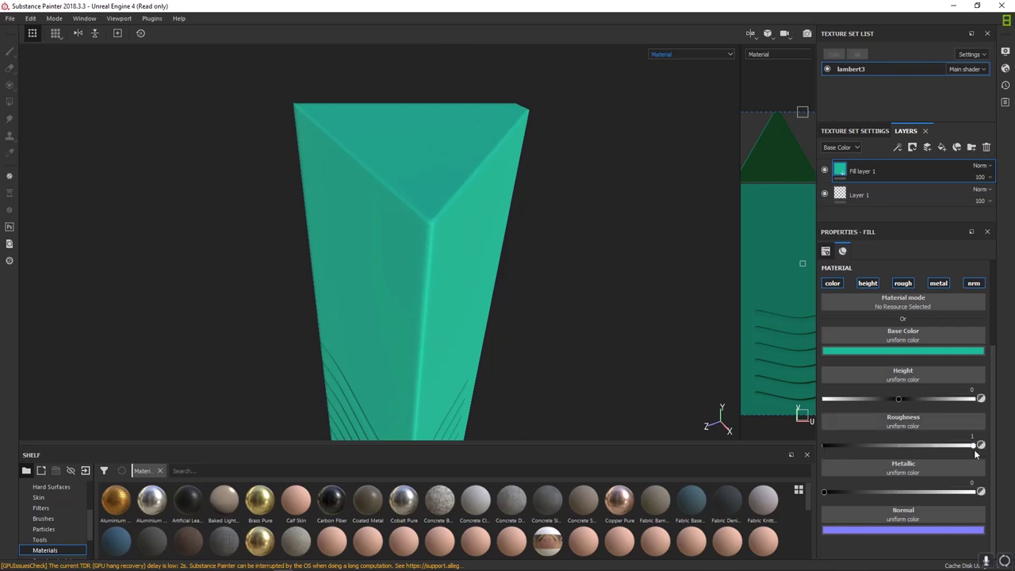
pyautogui.moveTo(974, 449); pyautogui.dragTo(814, 443)
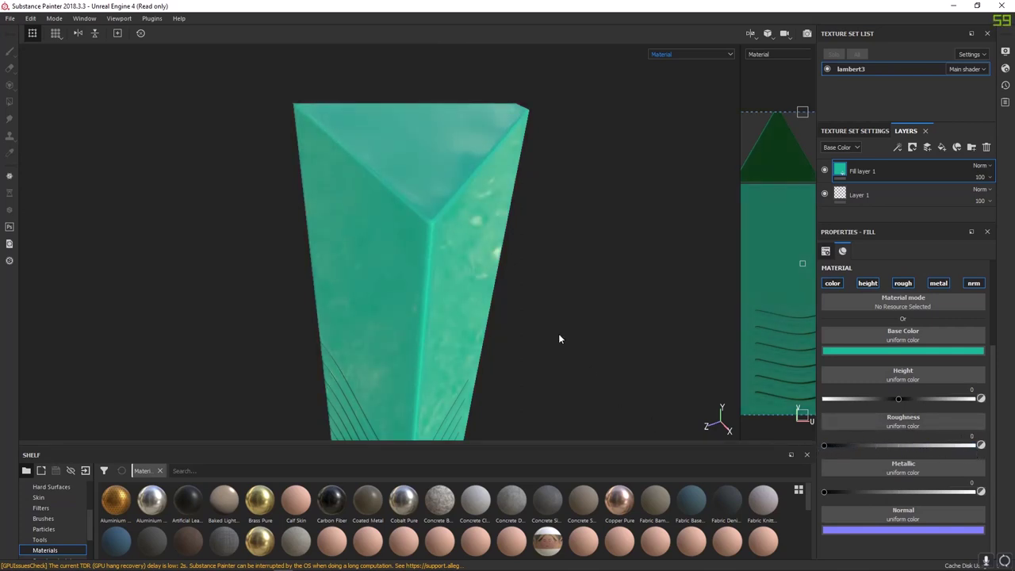
pyautogui.keyDown('alt'); pyautogui.moveTo(559, 339); pyautogui.dragTo(503, 284); pyautogui.keyUp('alt')
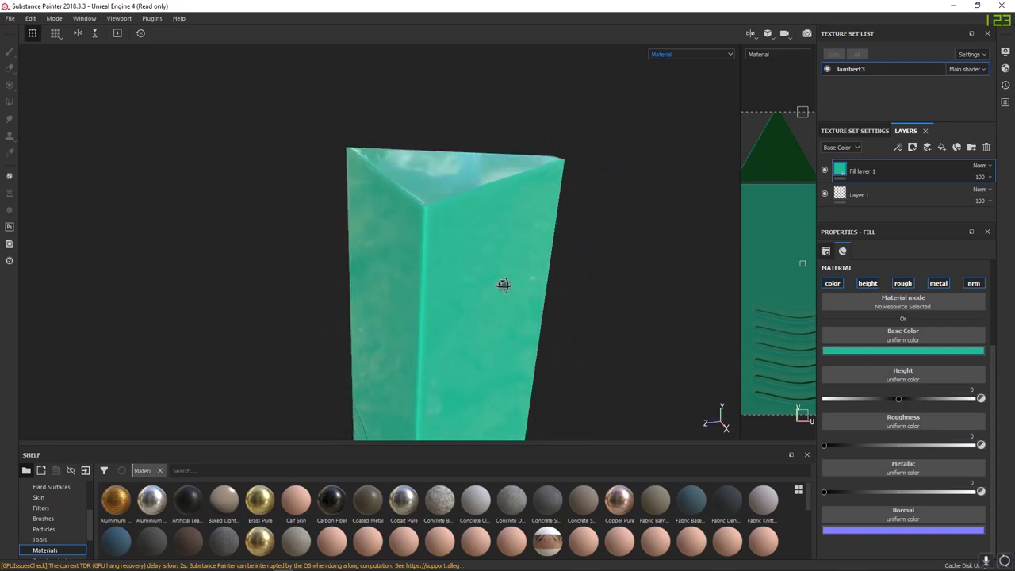
# Set the fill layer's roughness to about 0.62 and check the stone's top and sides
pyautogui.moveTo(825, 446); pyautogui.dragTo(918, 446)
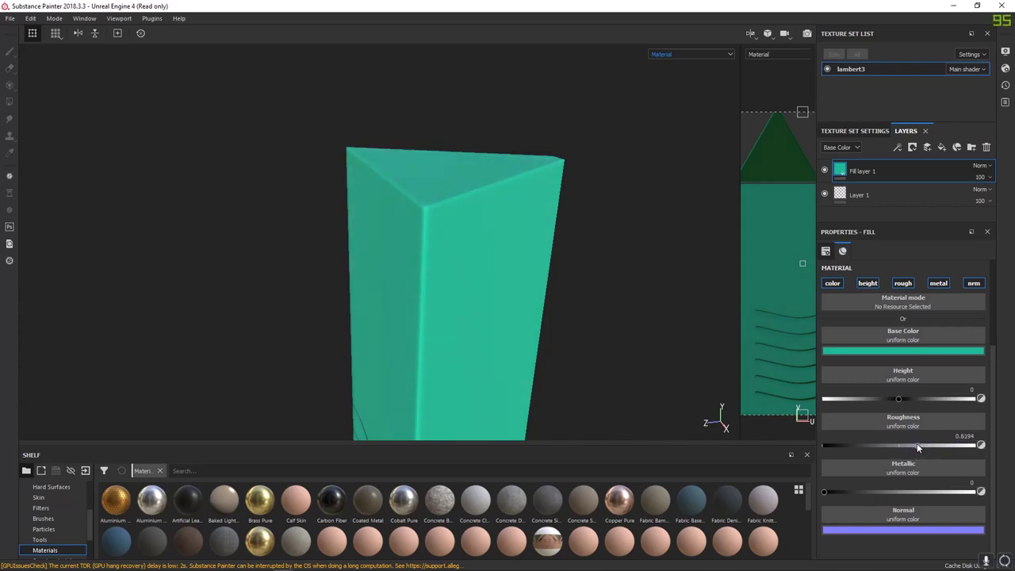
pyautogui.keyDown('alt'); pyautogui.moveTo(629, 268); pyautogui.dragTo(531, 229, button='right'); pyautogui.keyUp('alt')
pyautogui.keyDown('alt'); pyautogui.moveTo(550, 307); pyautogui.dragTo(533, 265); pyautogui.keyUp('alt')
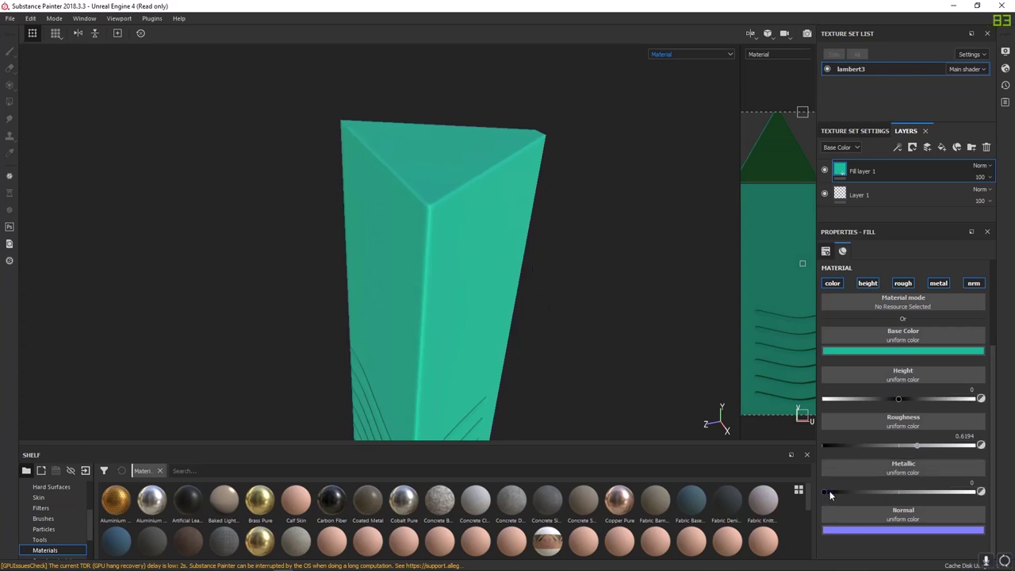
# Try the fill layer's metallic value at 1, view the stone, and set it back to 0
pyautogui.moveTo(825, 491); pyautogui.dragTo(981, 493)
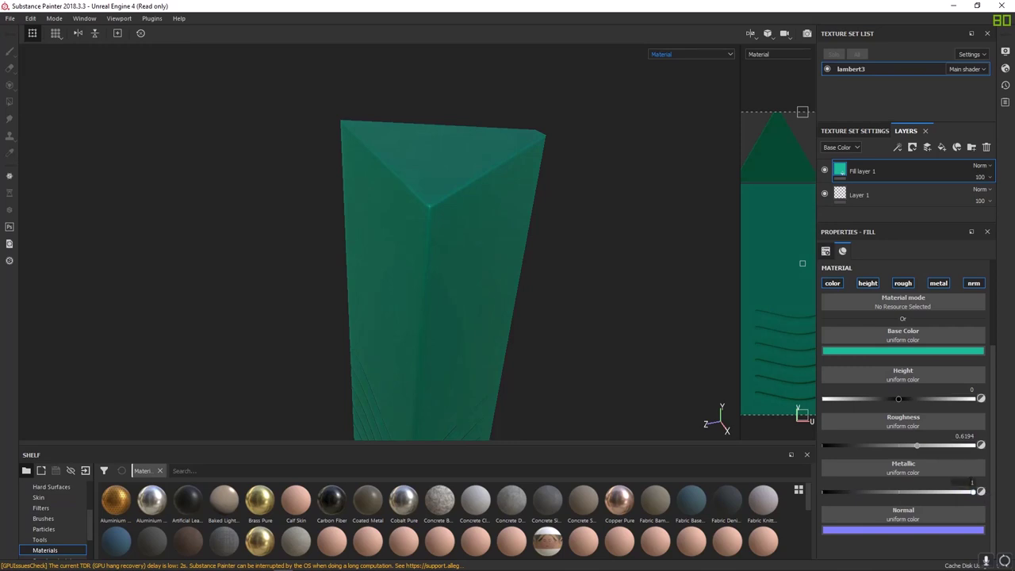
pyautogui.keyDown('alt'); pyautogui.moveTo(522, 277); pyautogui.dragTo(516, 237); pyautogui.keyUp('alt')
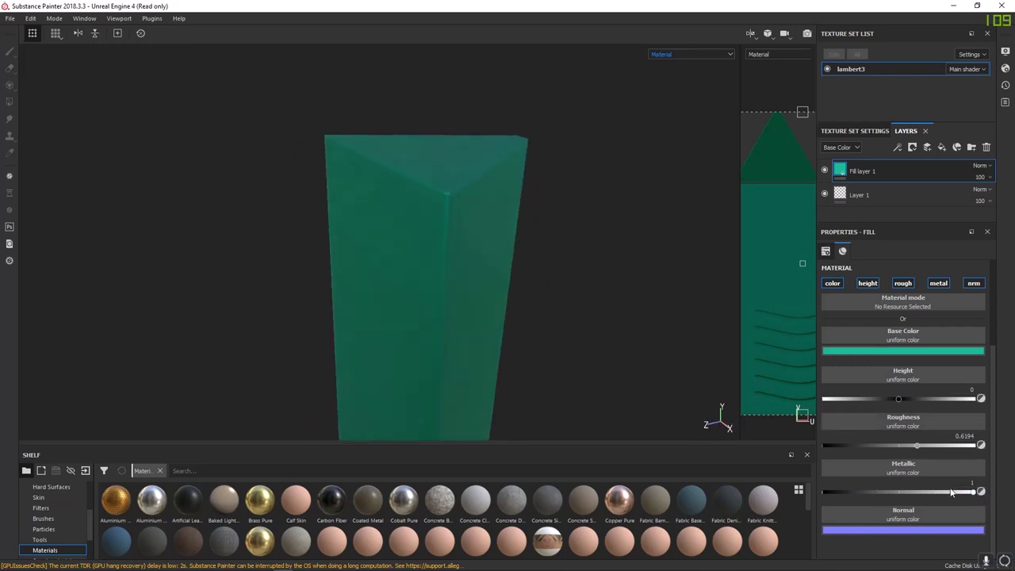
pyautogui.moveTo(952, 492); pyautogui.dragTo(804, 496)
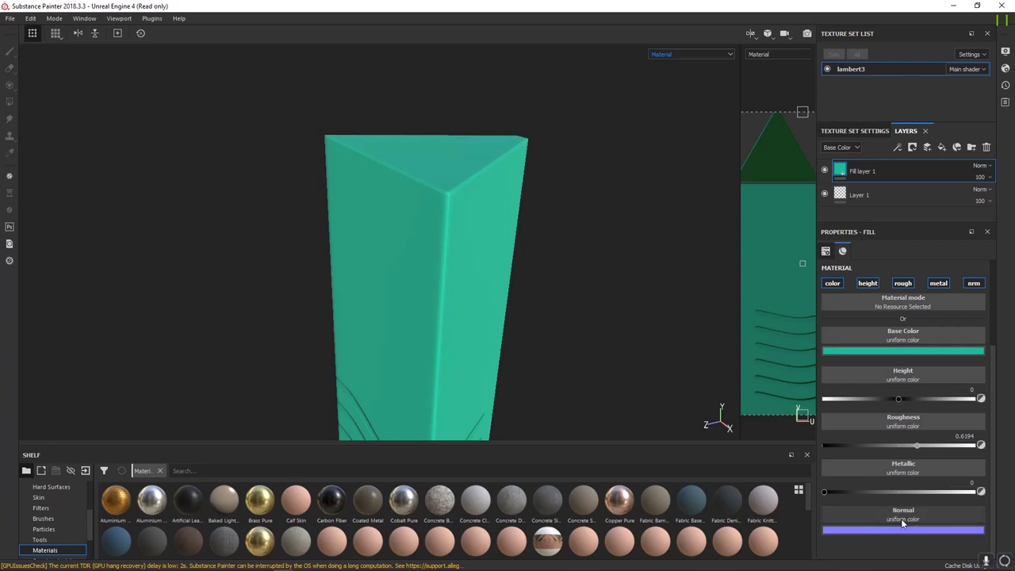
# Inspect the wave grooves and the underside at the stone's lower end
pyautogui.moveTo(590, 285); pyautogui.dragTo(617, 130, button='middle')
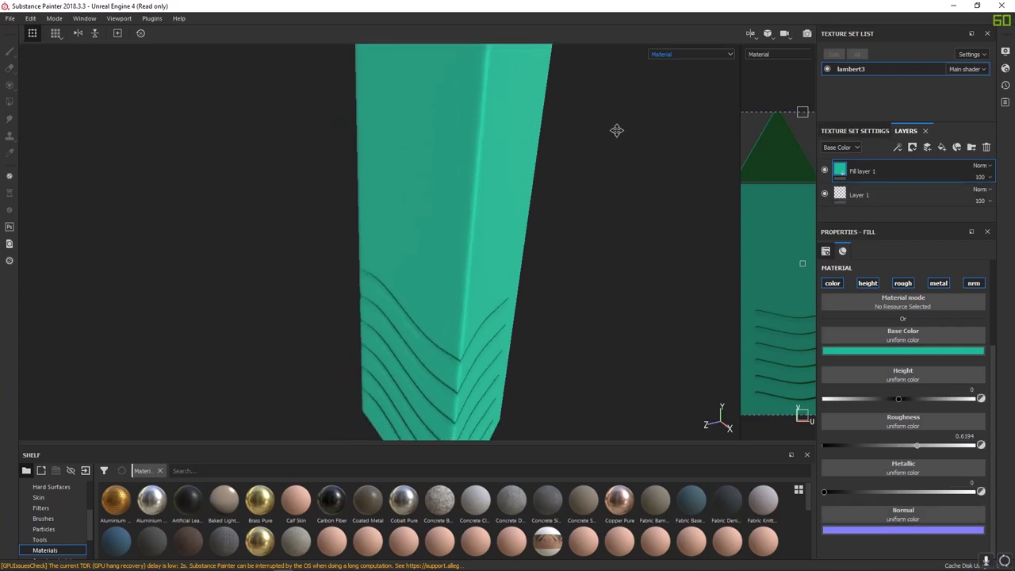
pyautogui.keyDown('alt'); pyautogui.moveTo(527, 341); pyautogui.dragTo(507, 230); pyautogui.keyUp('alt')
pyautogui.keyDown('alt'); pyautogui.moveTo(484, 369); pyautogui.dragTo(465, 286, button='middle'); pyautogui.keyUp('alt')
pyautogui.keyDown('alt'); pyautogui.moveTo(468, 290); pyautogui.dragTo(549, 391, button='right'); pyautogui.keyUp('alt')
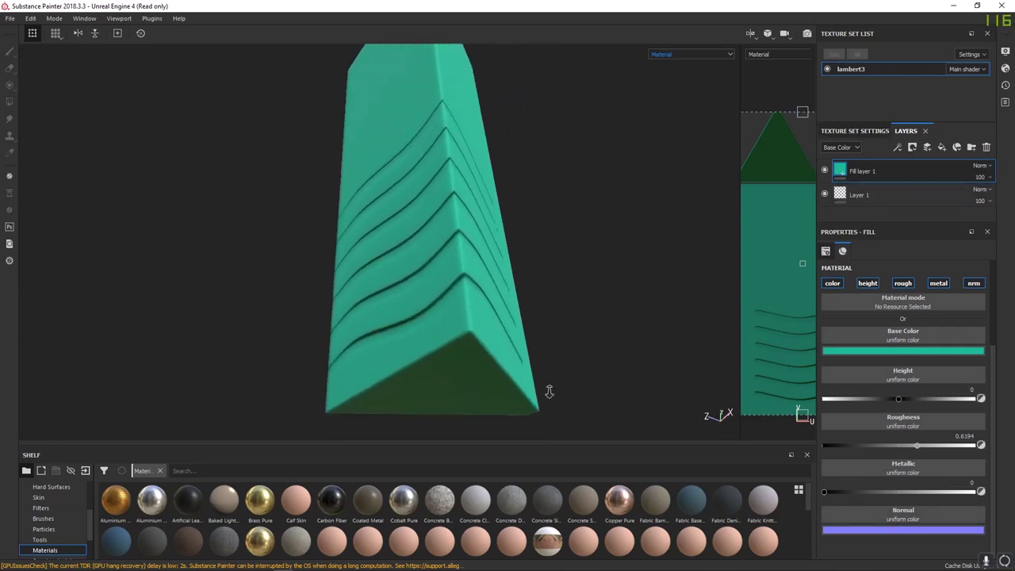
pyautogui.keyDown('alt'); pyautogui.moveTo(549, 392); pyautogui.dragTo(434, 288); pyautogui.keyUp('alt')
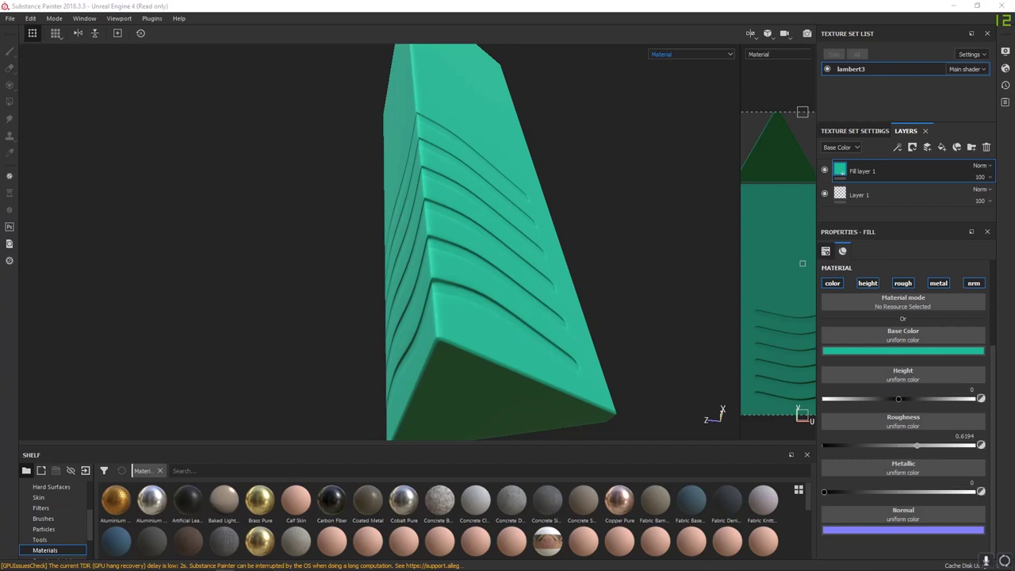
# Enlarge the shelf and browse the Smart materials category
pyautogui.moveTo(457, 446); pyautogui.dragTo(456, 442)
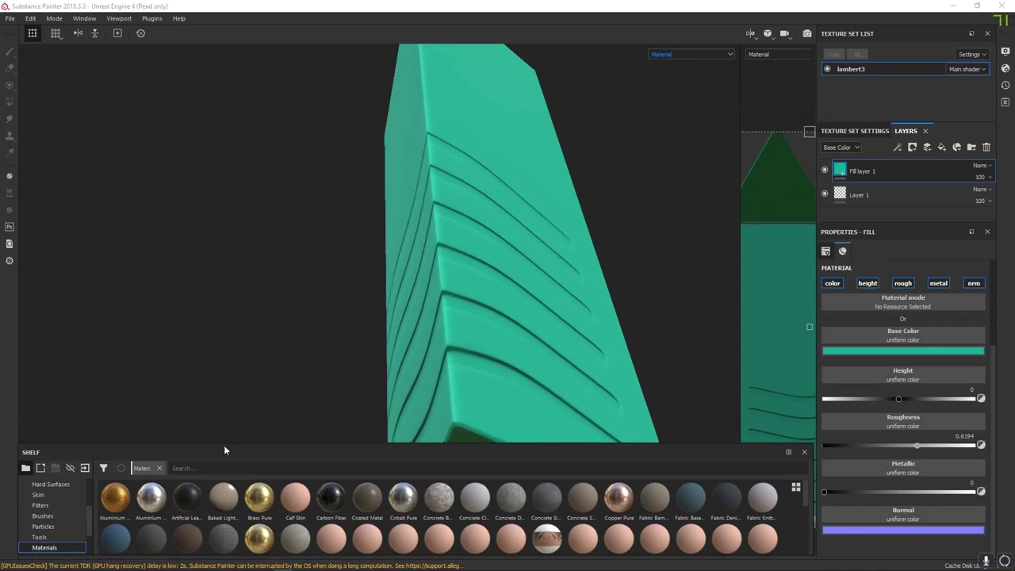
pyautogui.moveTo(222, 441); pyautogui.dragTo(220, 370)
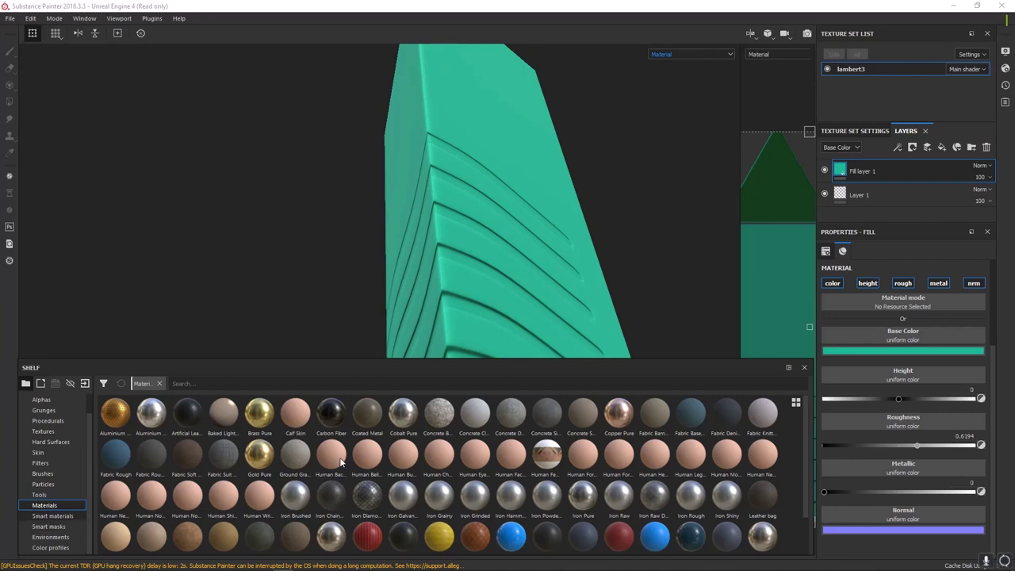
pyautogui.click(53, 517)
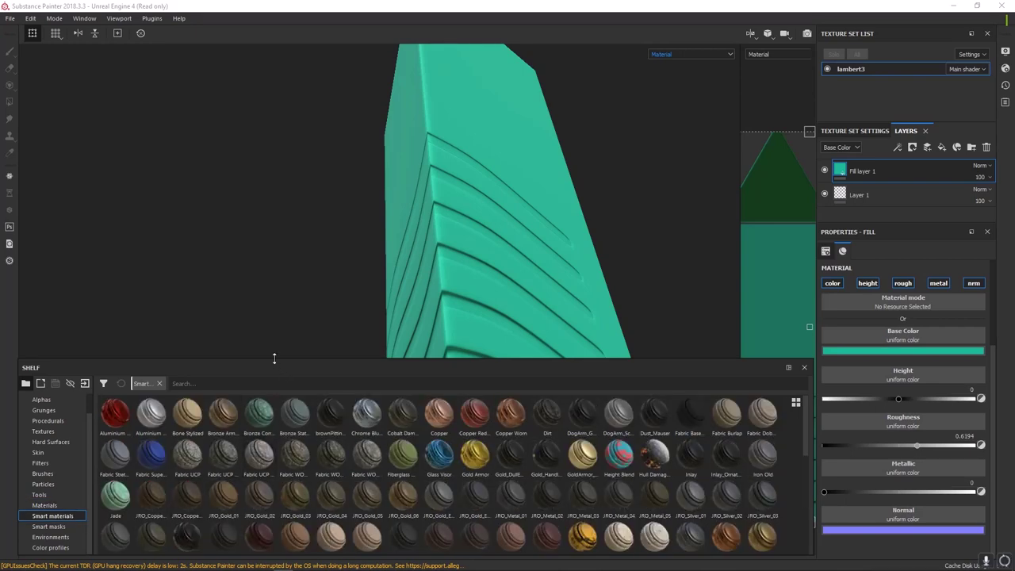
pyautogui.moveTo(274, 358); pyautogui.dragTo(262, 257)
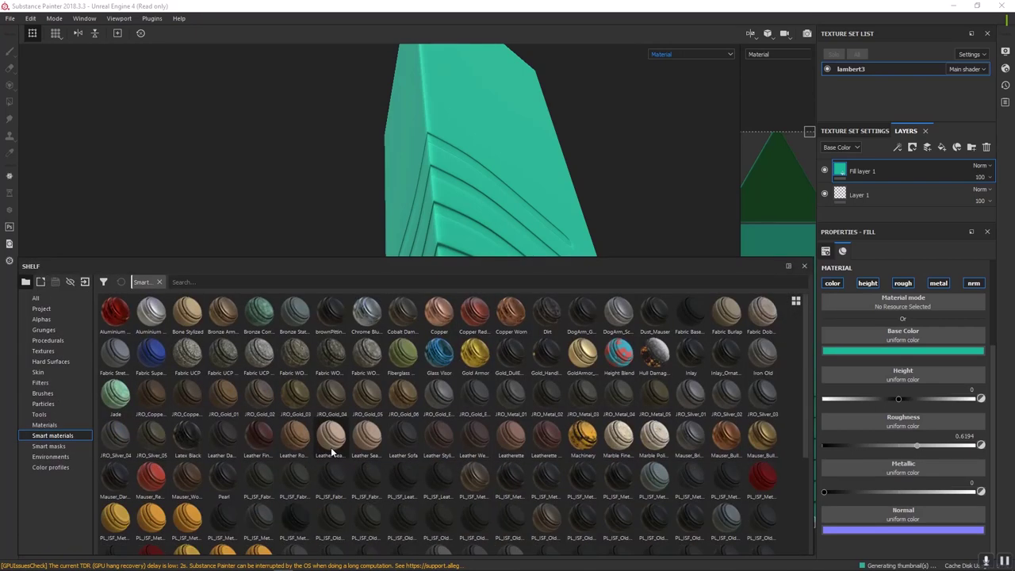
pyautogui.scroll(-5, 807, 354)
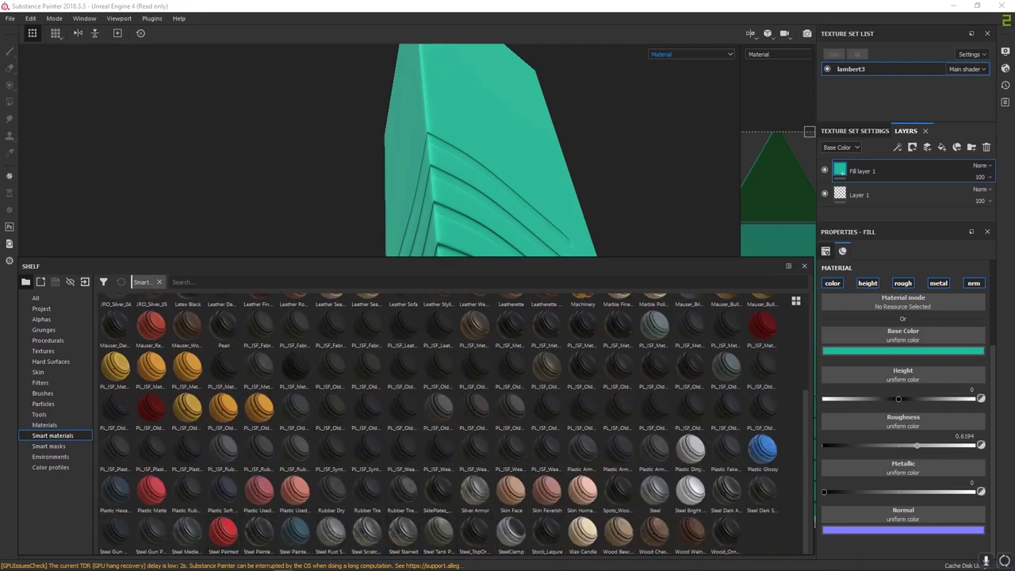
pyautogui.scroll(3, 452, 421)
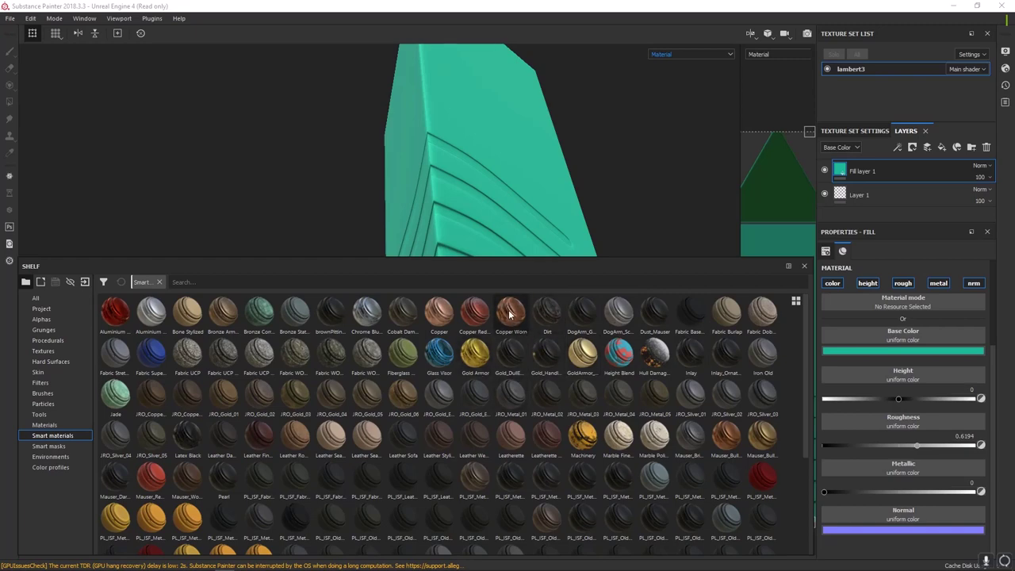
# Add the Copper Worn smart material at the top of the layer stack and delete the teal fill layer beneath it
pyautogui.moveTo(510, 315); pyautogui.dragTo(895, 159)
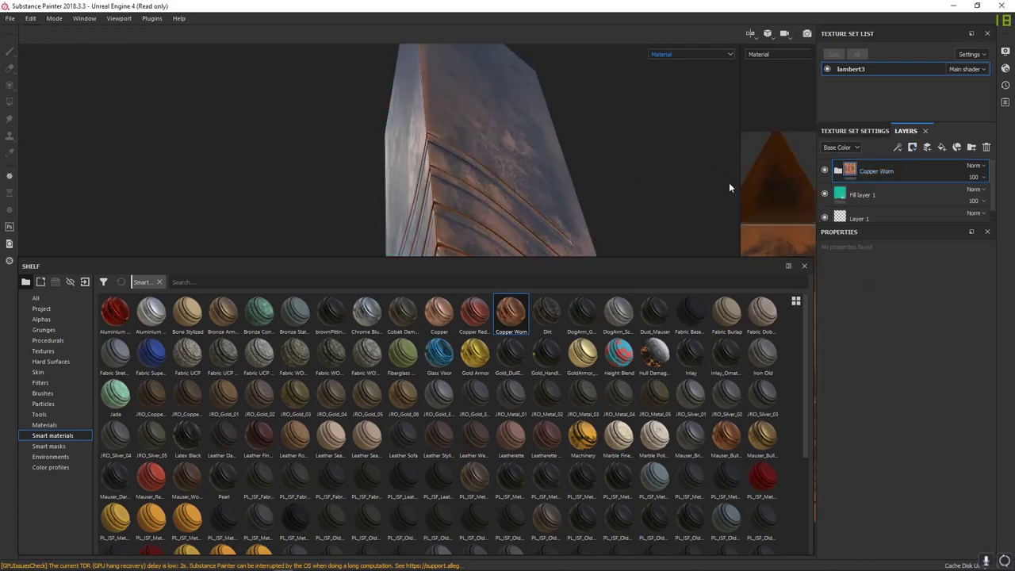
pyautogui.moveTo(727, 258); pyautogui.dragTo(714, 474)
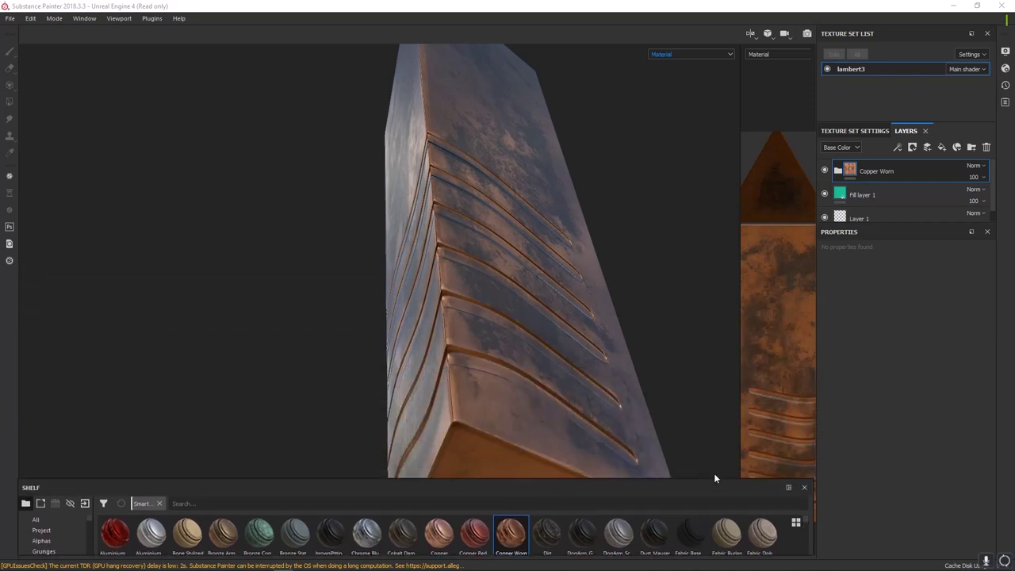
pyautogui.click(905, 194)
pyautogui.press('Delete')
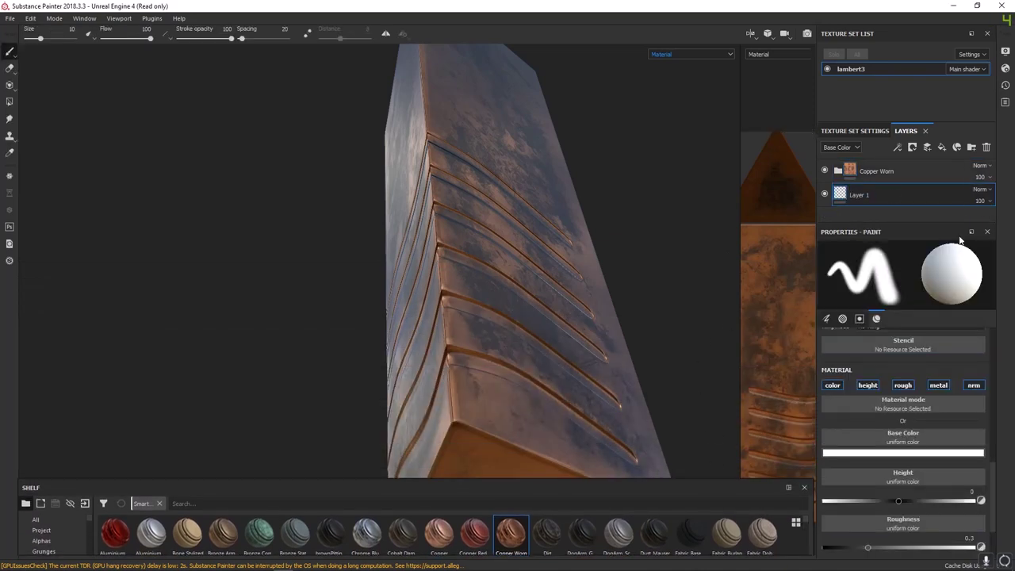
# Give the layer stack more room and inspect the worn copper up close around the stone's wave grooves
pyautogui.moveTo(924, 228); pyautogui.dragTo(922, 345)
pyautogui.keyDown('alt'); pyautogui.moveTo(516, 243); pyautogui.dragTo(497, 291); pyautogui.keyUp('alt')
pyautogui.keyDown('alt'); pyautogui.moveTo(497, 290); pyautogui.dragTo(528, 275, button='right'); pyautogui.keyUp('alt')
pyautogui.keyDown('alt'); pyautogui.moveTo(528, 275); pyautogui.dragTo(489, 293); pyautogui.keyUp('alt')
pyautogui.keyDown('alt'); pyautogui.moveTo(490, 293); pyautogui.dragTo(611, 316, button='right'); pyautogui.keyUp('alt')
pyautogui.moveTo(526, 313)
pyautogui.keyDown('alt'); pyautogui.mouseDown()
pyautogui.moveTo(415, 288)
pyautogui.moveTo(421, 322)
pyautogui.moveTo(446, 357)
pyautogui.moveTo(476, 362)
pyautogui.moveTo(437, 387)
pyautogui.moveTo(419, 372)
pyautogui.mouseUp(); pyautogui.keyUp('alt')
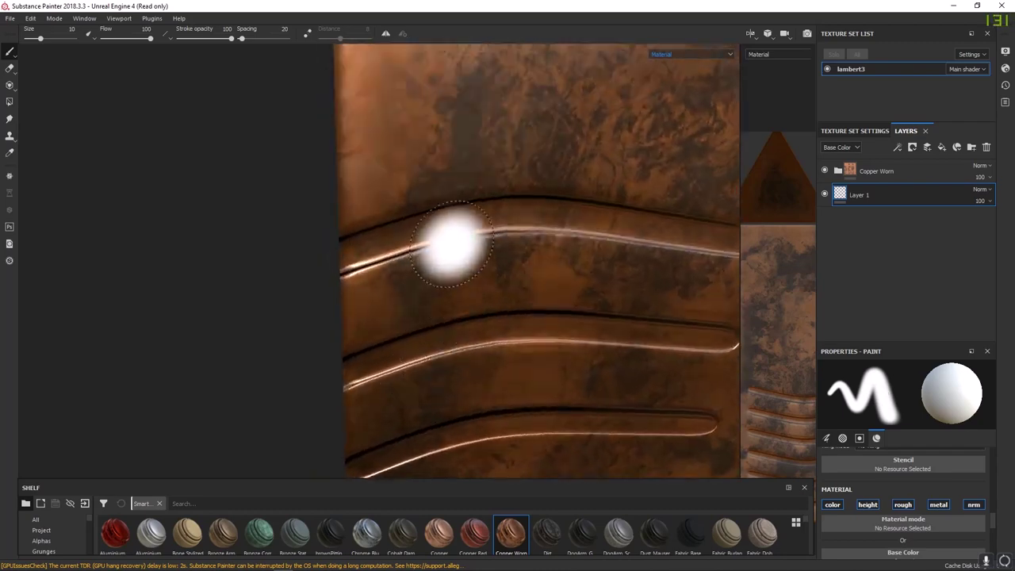
# Expand the Copper Worn folder and review the fill settings of its Dirt, Base Metal and Worn Surface layers
pyautogui.keyDown('ctrl'); pyautogui.moveTo(554, 226); pyautogui.dragTo(527, 226, button='right'); pyautogui.keyUp('ctrl')
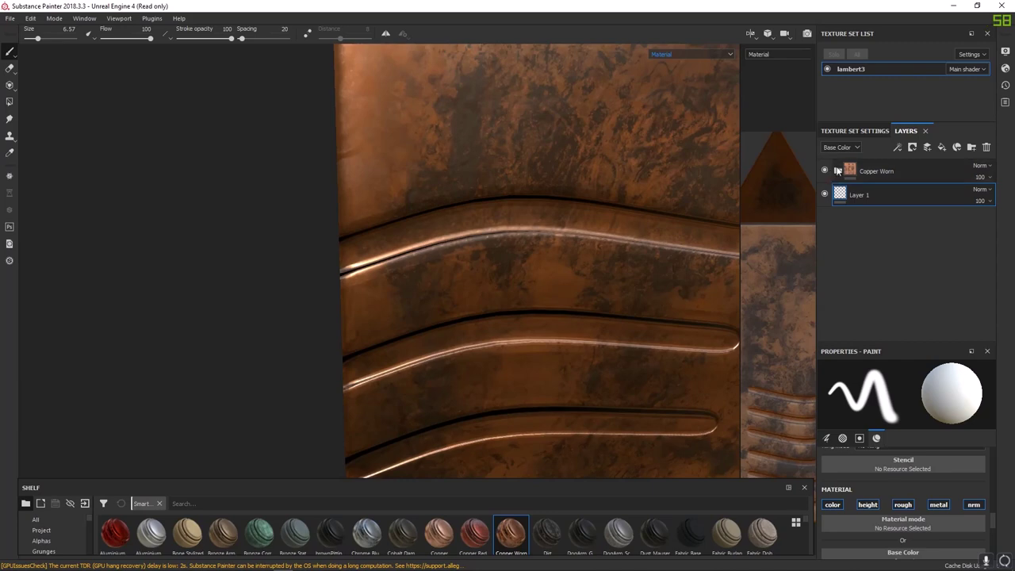
pyautogui.click(839, 172)
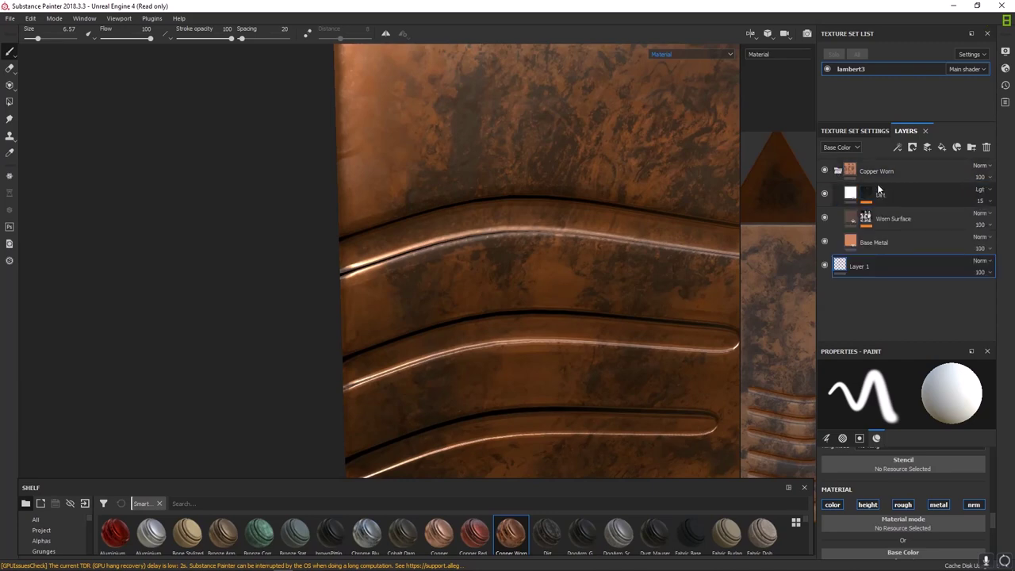
pyautogui.click(916, 196)
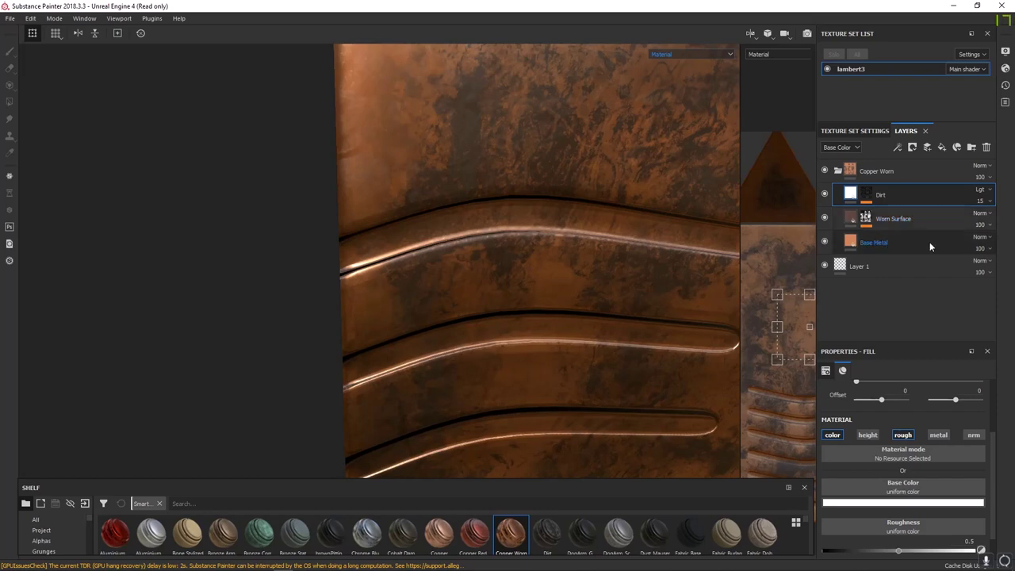
pyautogui.click(900, 242)
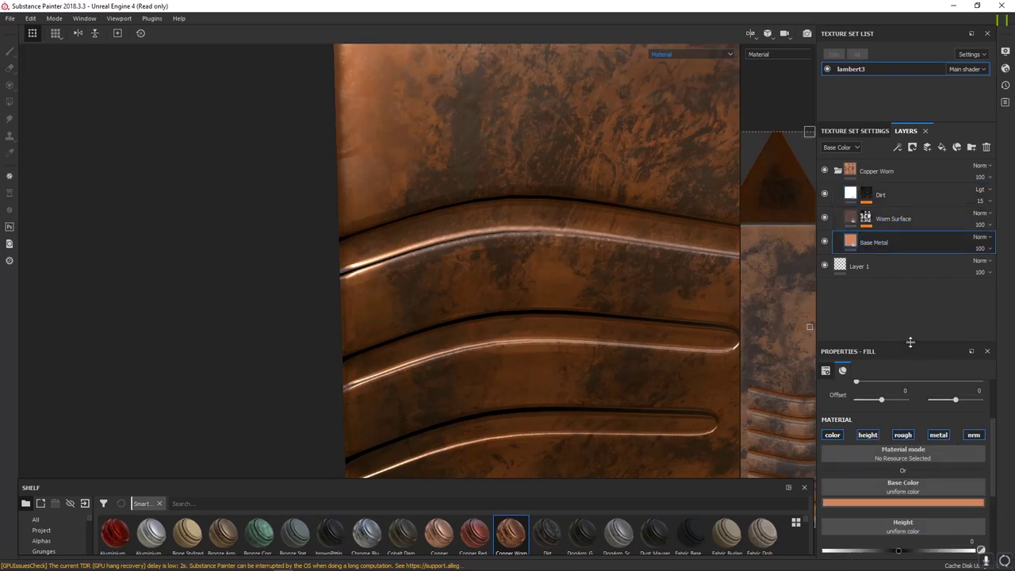
pyautogui.moveTo(913, 343); pyautogui.dragTo(904, 283)
pyautogui.scroll(-2, 899, 488)
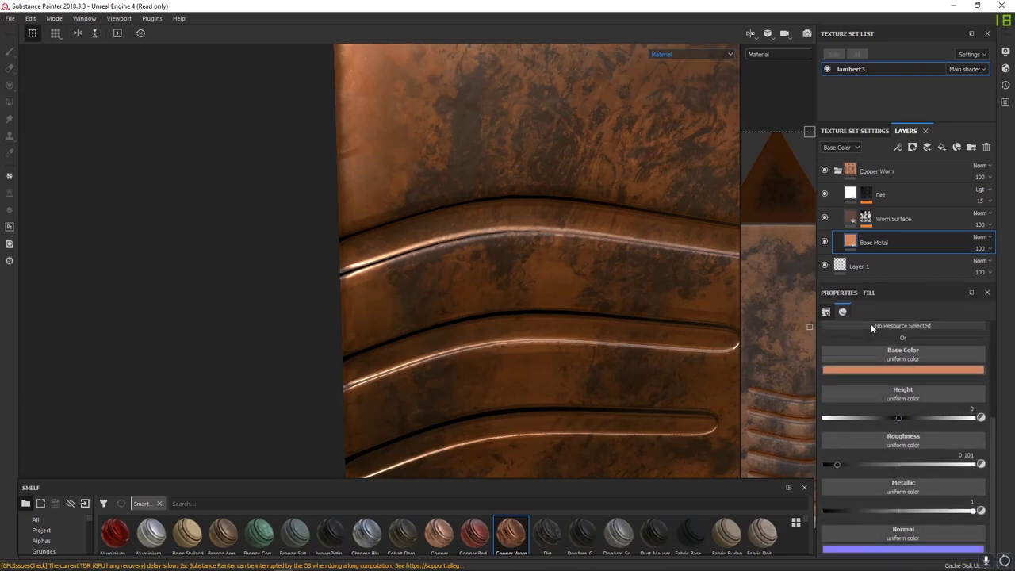
pyautogui.click(852, 219)
pyautogui.scroll(-2, 885, 445)
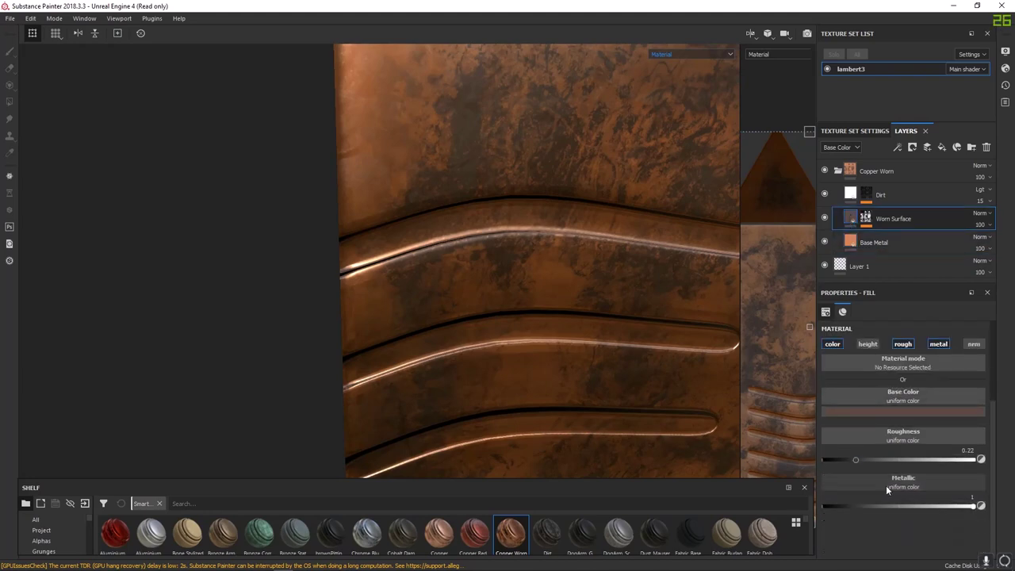
pyautogui.scroll(2, 884, 477)
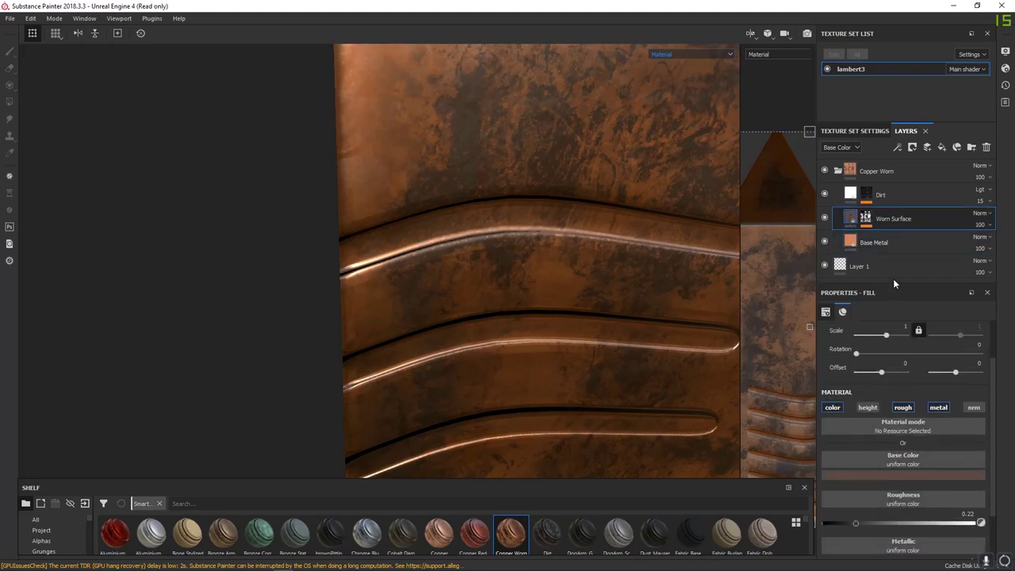
# Select the Worn Surface mask and compare the stone with that layer hidden and shown
pyautogui.click(866, 220)
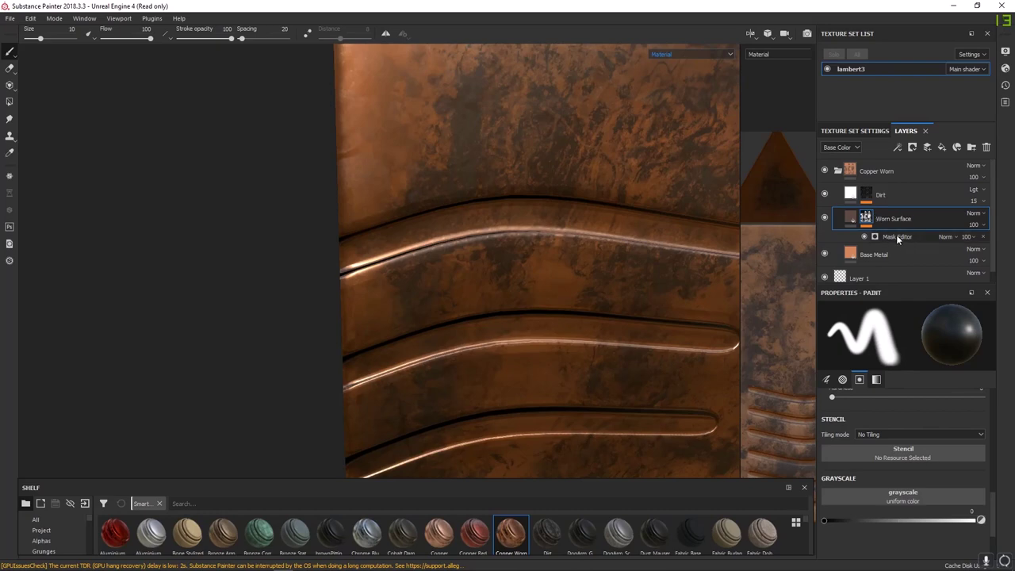
pyautogui.click(825, 220)
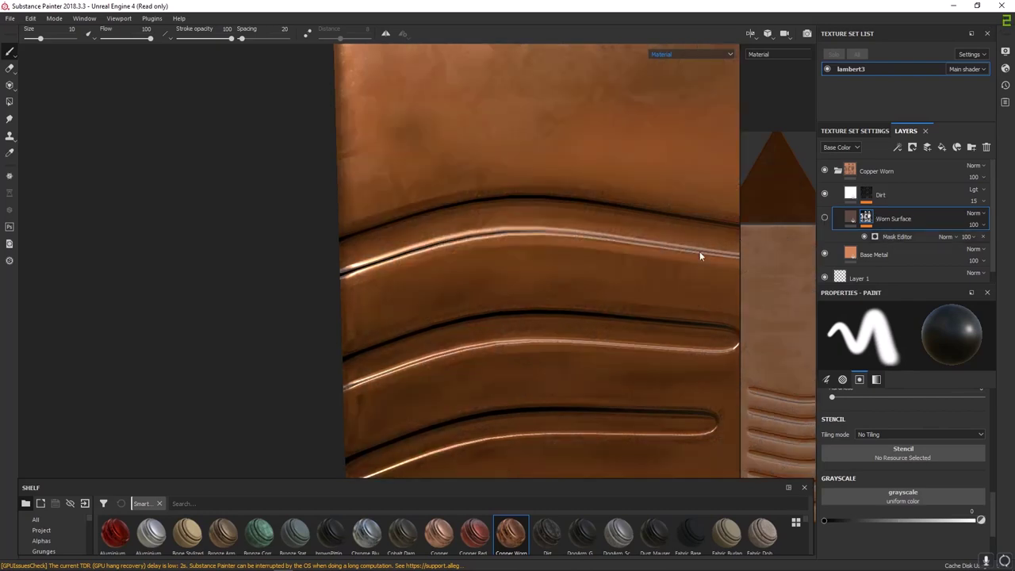
pyautogui.keyDown('alt'); pyautogui.moveTo(700, 254); pyautogui.dragTo(682, 246); pyautogui.keyUp('alt')
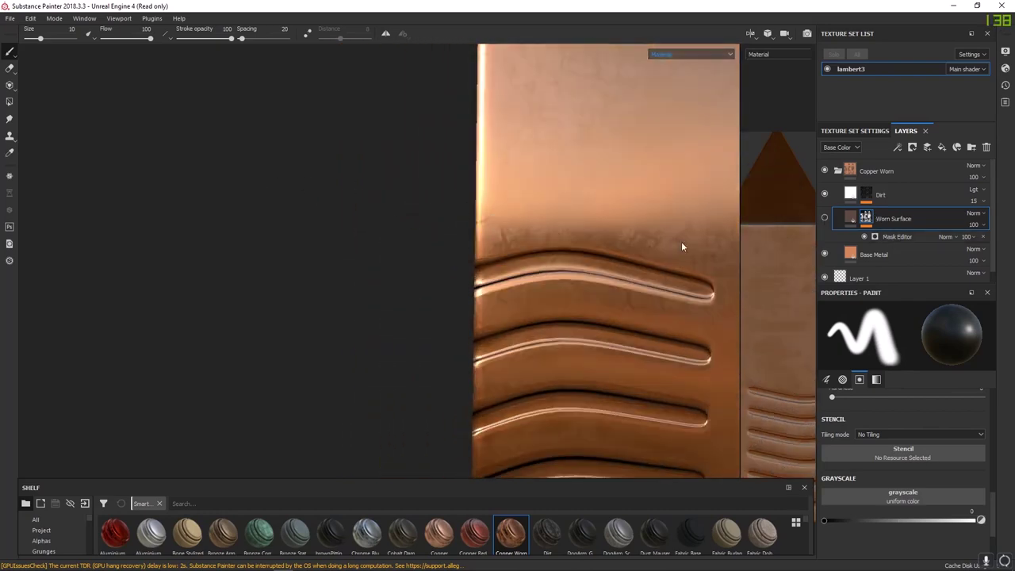
pyautogui.click(826, 218)
# Compare the stone with the Dirt layer hidden and shown while rotating the environment lighting
pyautogui.click(926, 193)
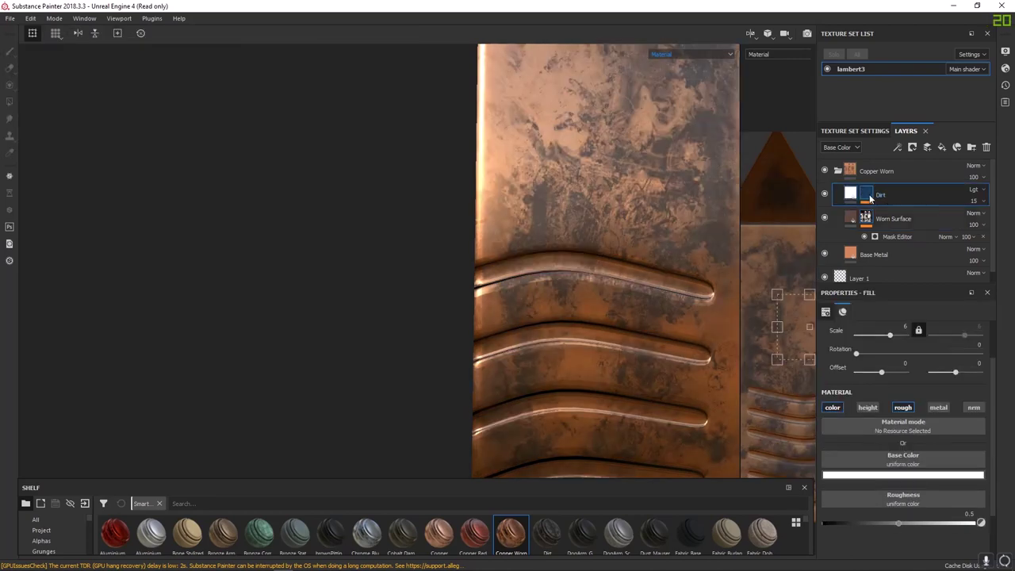
pyautogui.keyDown('alt'); pyautogui.moveTo(611, 222); pyautogui.dragTo(803, 192); pyautogui.keyUp('alt')
pyautogui.click(826, 195)
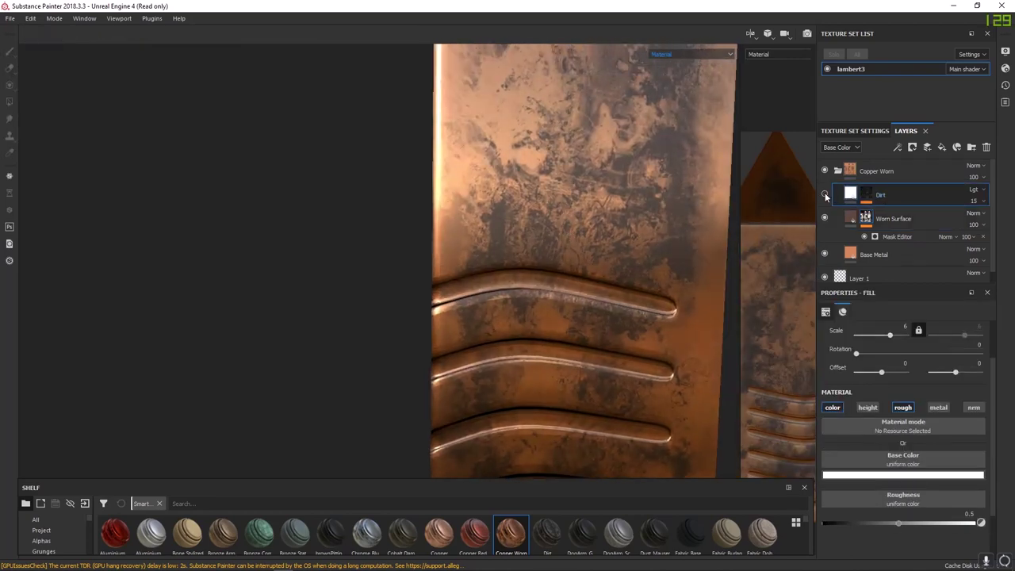
pyautogui.keyDown('alt'); pyautogui.moveTo(566, 295); pyautogui.dragTo(533, 349); pyautogui.keyUp('alt')
pyautogui.click(825, 195)
pyautogui.keyDown('shift'); pyautogui.moveTo(533, 349); pyautogui.dragTo(530, 350, button='right'); pyautogui.keyUp('shift')
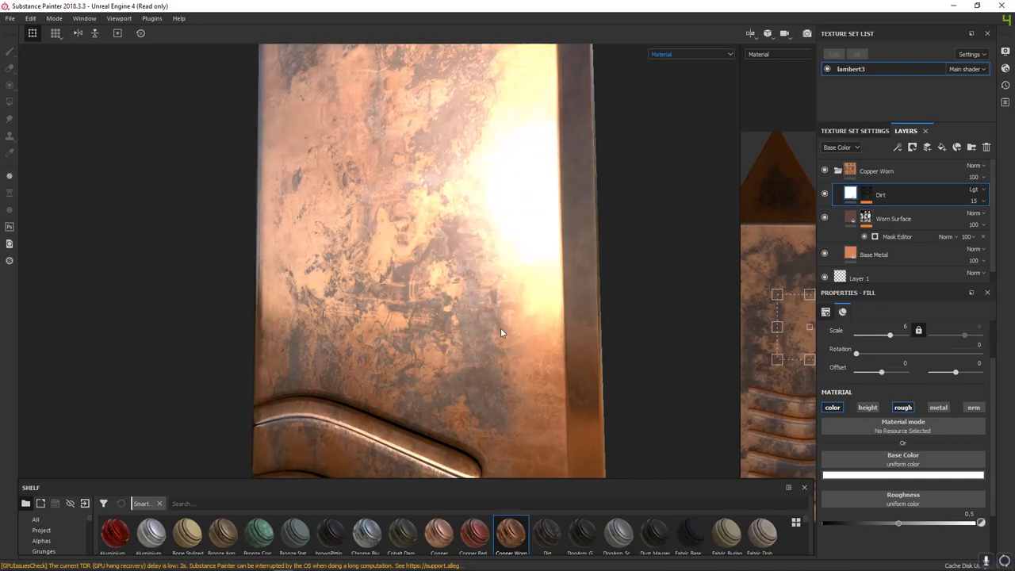
pyautogui.keyDown('shift'); pyautogui.moveTo(561, 305); pyautogui.dragTo(577, 331, button='right'); pyautogui.keyUp('shift')
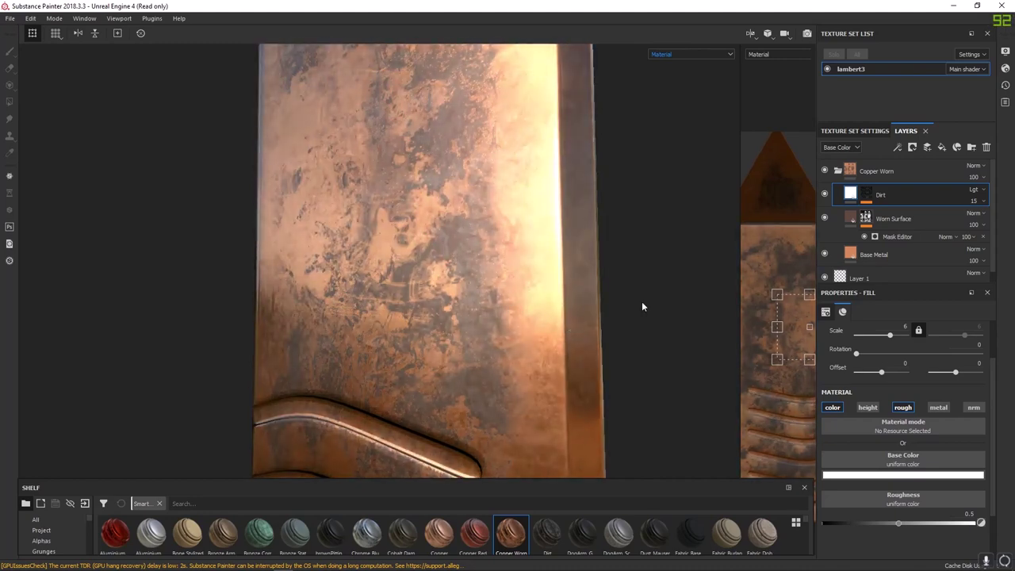
pyautogui.click(825, 194)
pyautogui.click(825, 195)
pyautogui.click(825, 194)
pyautogui.click(825, 194)
# Inspect the Dirt layer's mask and the material settings of its fill
pyautogui.click(865, 194)
pyautogui.click(868, 196)
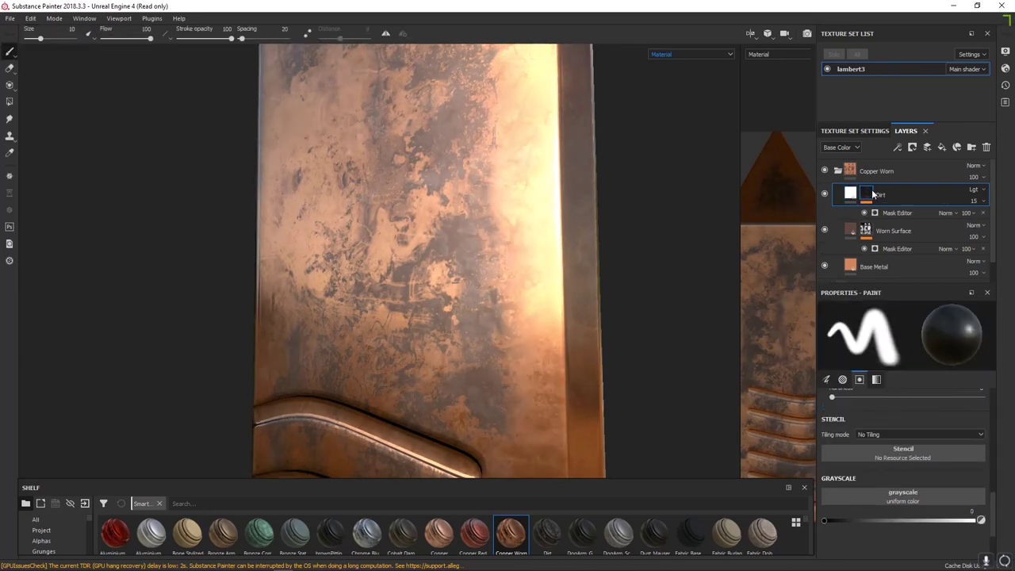
pyautogui.click(851, 195)
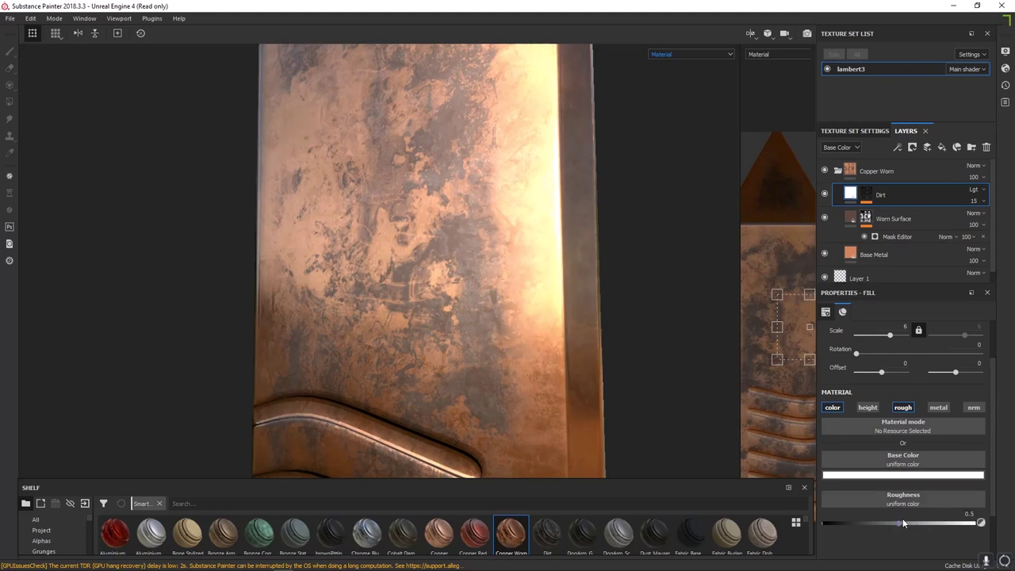
# Try enabling the height, metal and normal channels on the Dirt layer's fill, and switch them off again
pyautogui.click(868, 408)
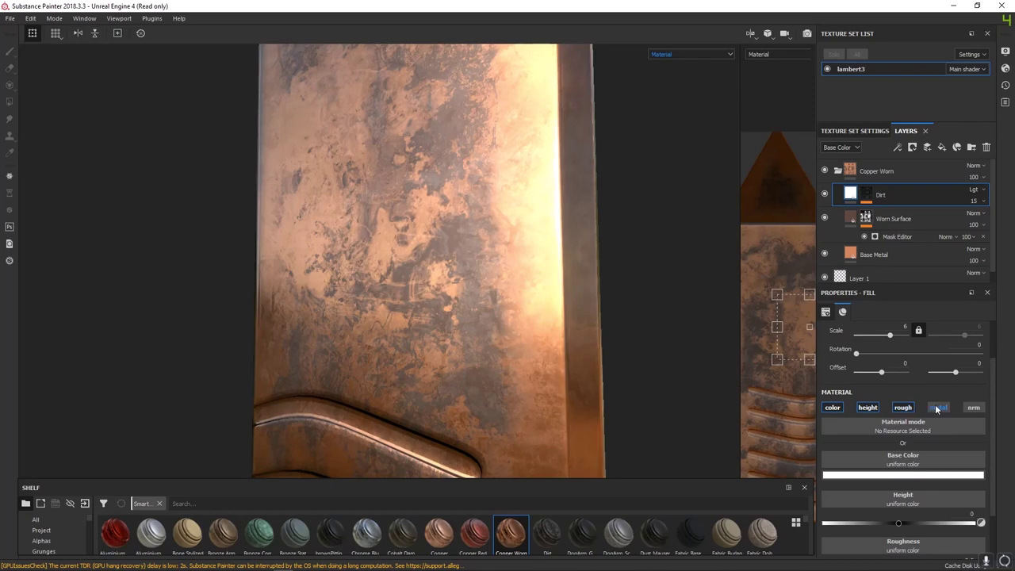
pyautogui.click(938, 408)
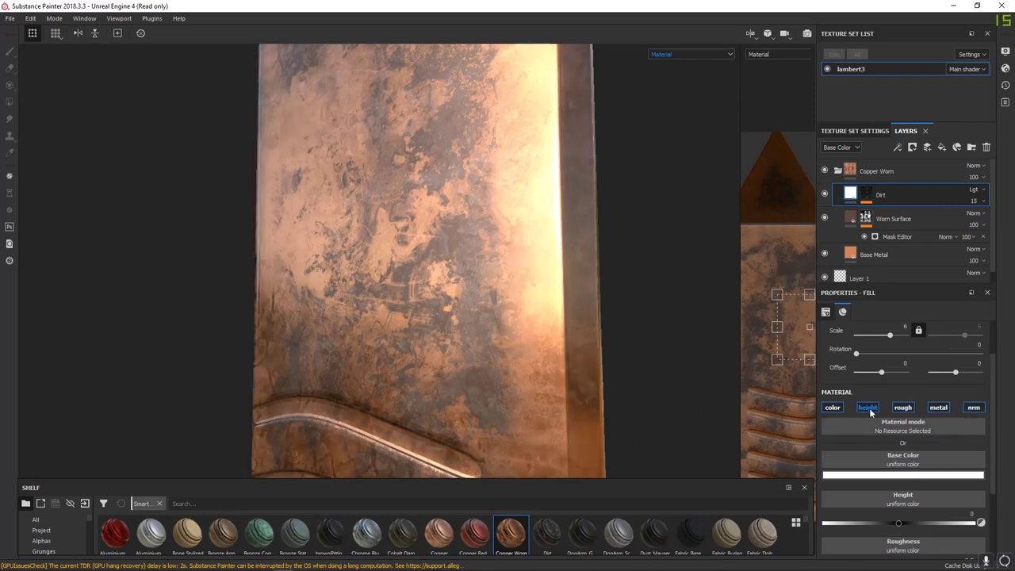
pyautogui.click(972, 409)
pyautogui.click(940, 408)
pyautogui.click(868, 409)
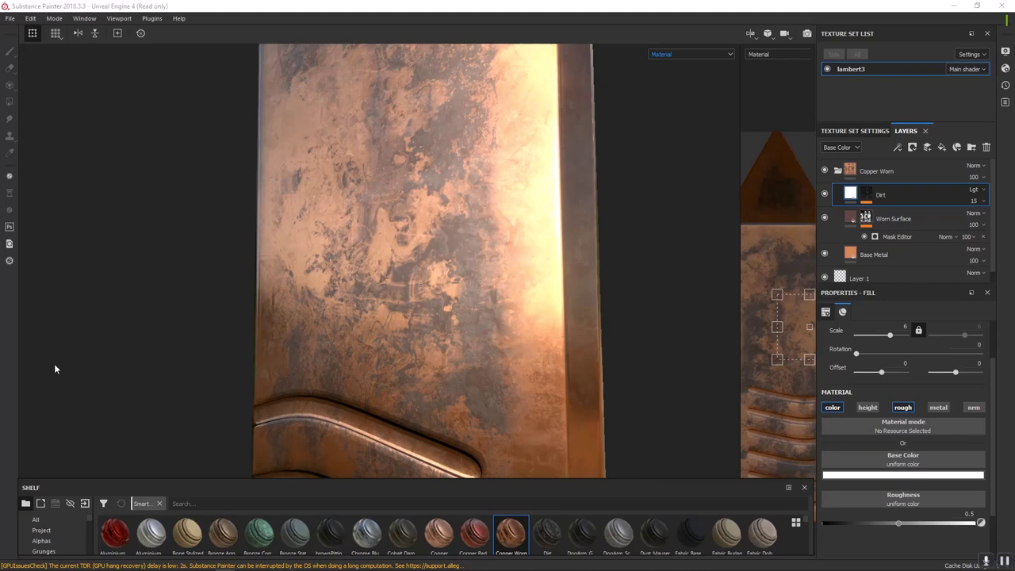
# Switch the Worn Surface layer off and on twice to judge its effect on the copper
pyautogui.click(825, 218)
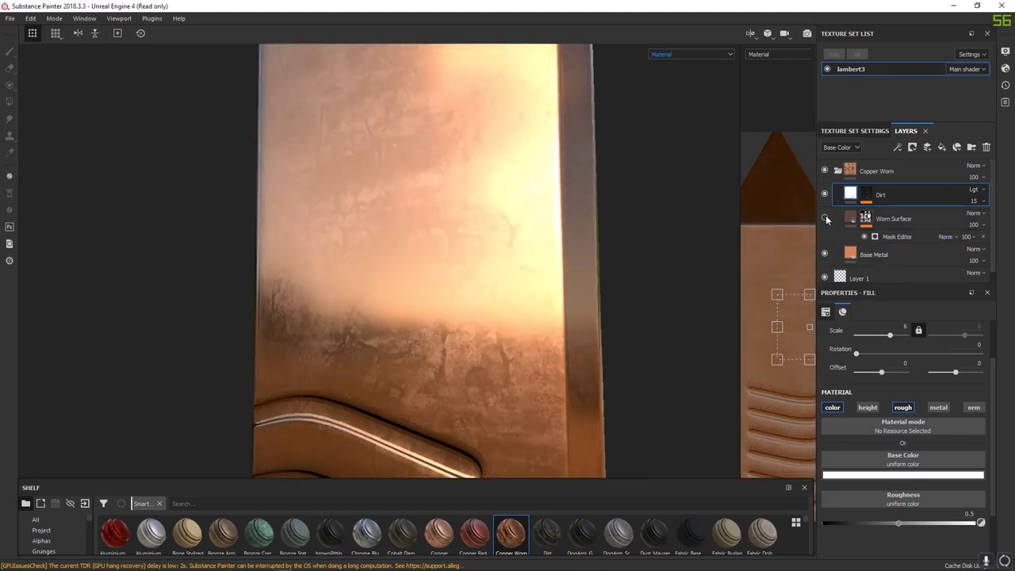
pyautogui.click(825, 218)
pyautogui.click(825, 218)
pyautogui.click(825, 218)
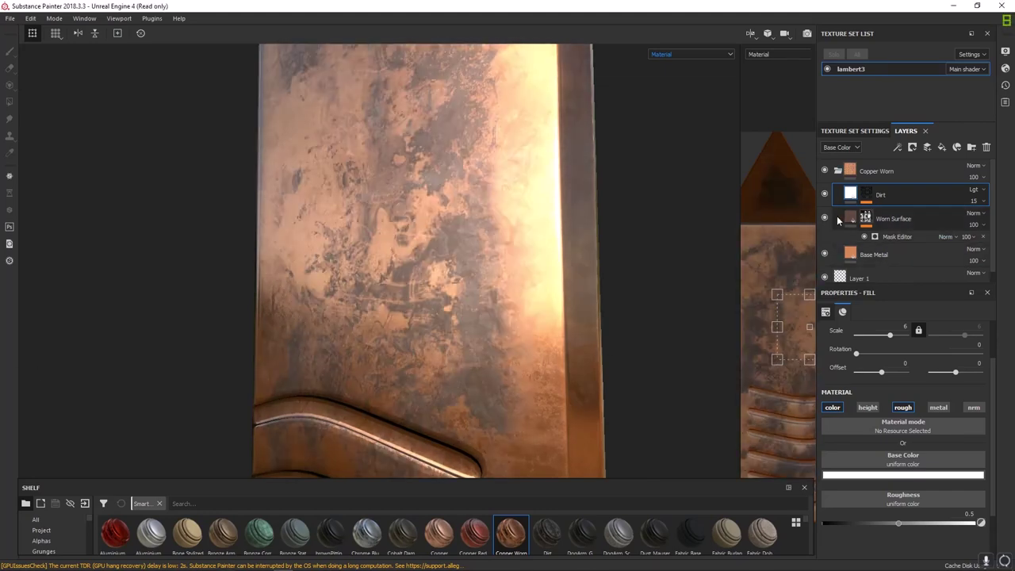
# Display the Worn Surface mask alone on the mesh and inspect it toward the stone's upper end
pyautogui.click(866, 218)
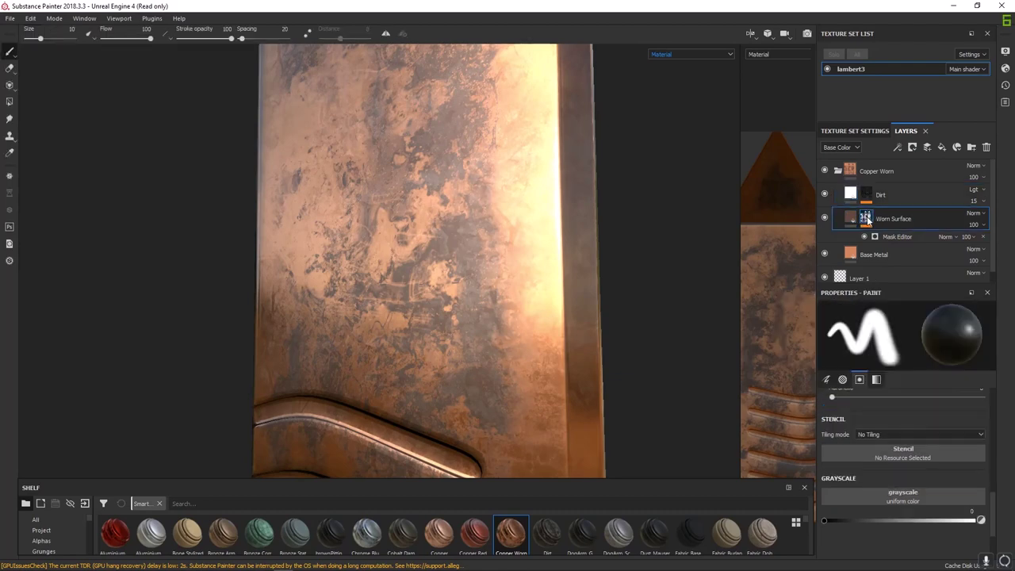
pyautogui.moveTo(867, 221)
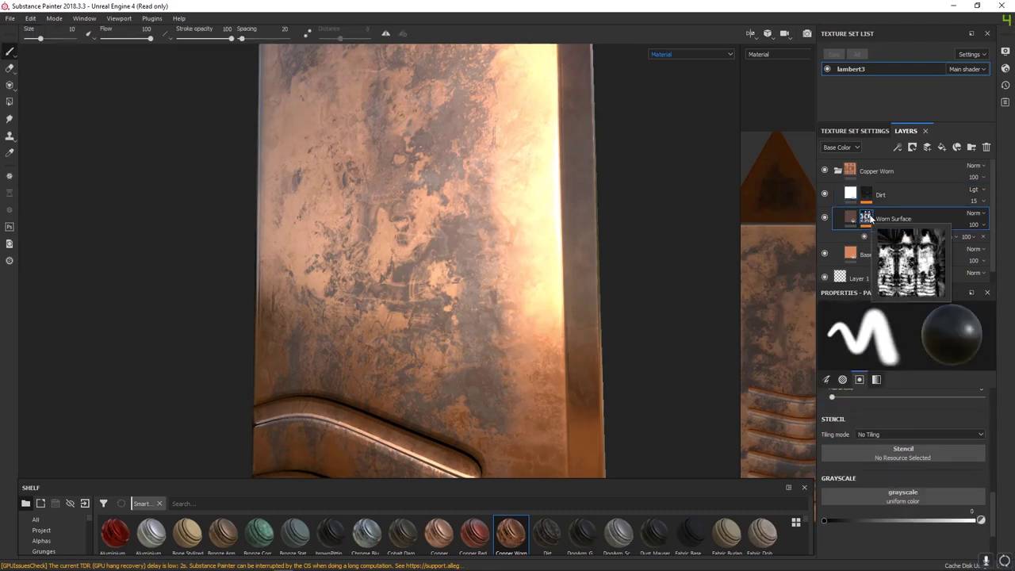
pyautogui.keyDown('alt'); pyautogui.click(866, 218); pyautogui.keyUp('alt')
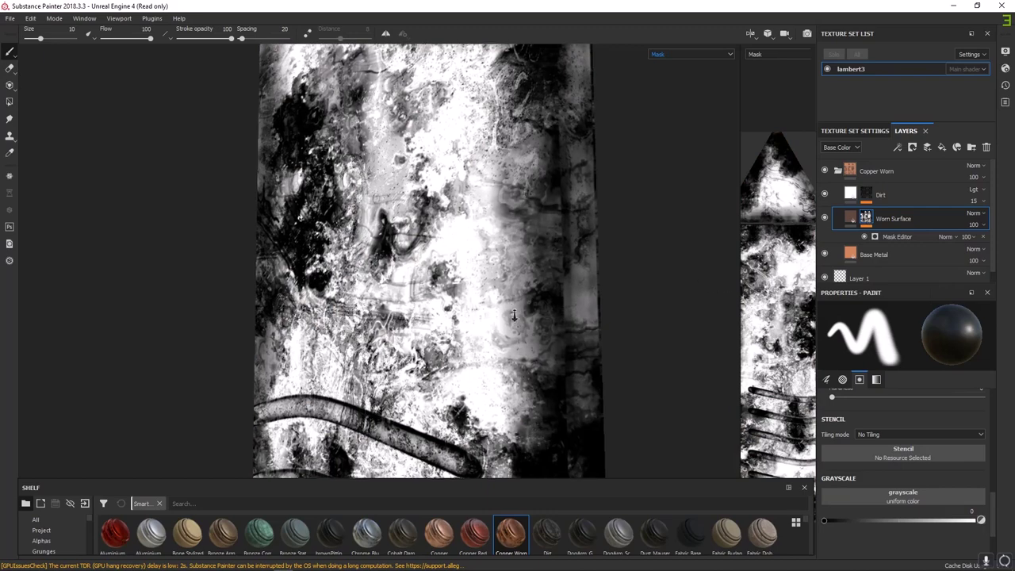
pyautogui.moveTo(508, 309)
pyautogui.keyDown('alt'); pyautogui.mouseDown()
pyautogui.moveTo(407, 287)
pyautogui.moveTo(290, 242)
pyautogui.moveTo(491, 293)
pyautogui.moveTo(714, 309)
pyautogui.moveTo(290, 284)
pyautogui.moveTo(507, 311)
pyautogui.mouseUp(); pyautogui.keyUp('alt')
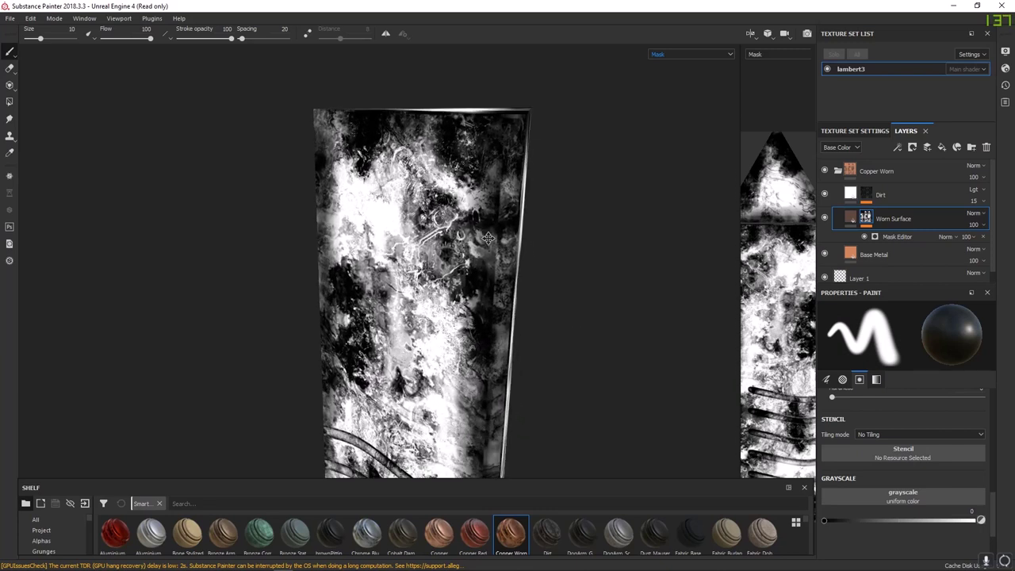
# Open the Mask Editor generator of the Worn Surface mask, enlarge its properties, and examine its parameters and image inputs
pyautogui.click(891, 236)
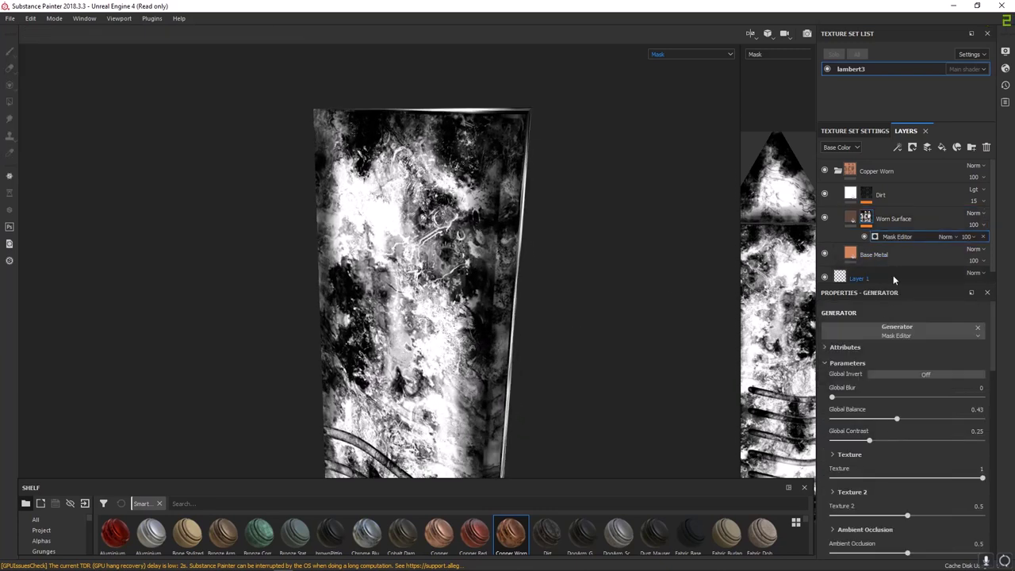
pyautogui.moveTo(895, 282); pyautogui.dragTo(889, 170)
pyautogui.scroll(-6, 879, 294)
pyautogui.scroll(-5, 886, 312)
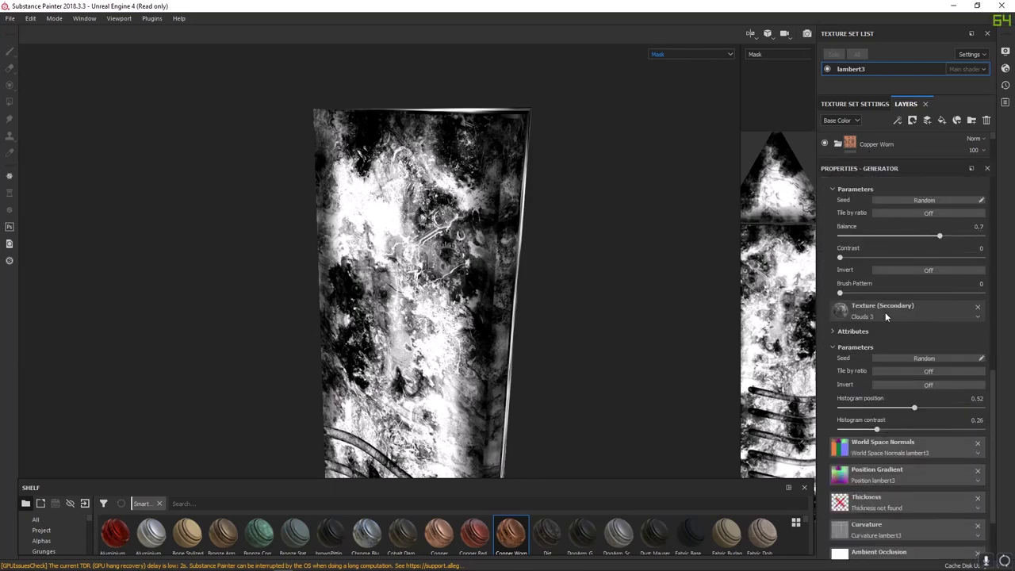
pyautogui.scroll(12, 898, 374)
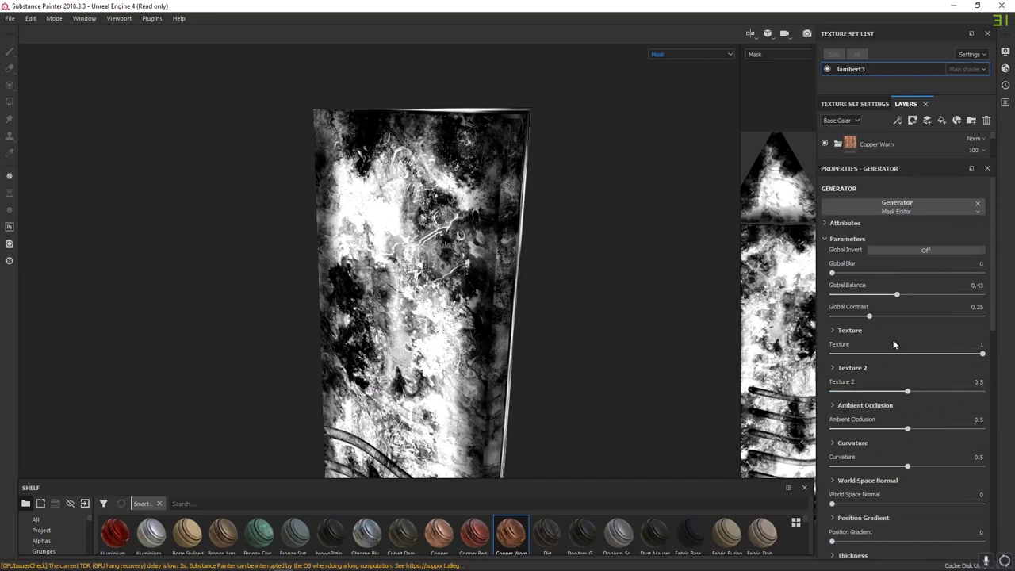
pyautogui.scroll(-10, 893, 339)
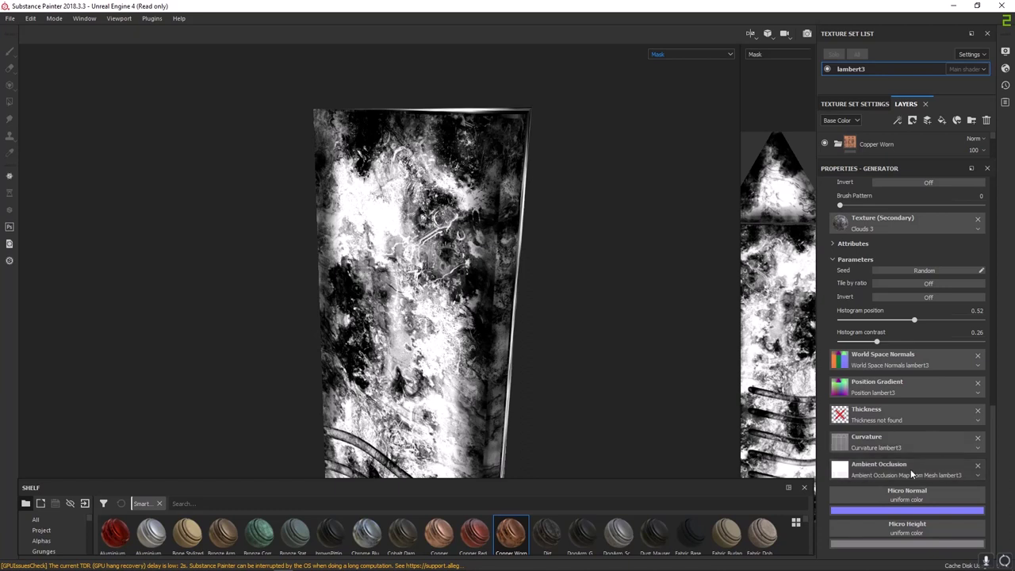
pyautogui.scroll(5, 908, 476)
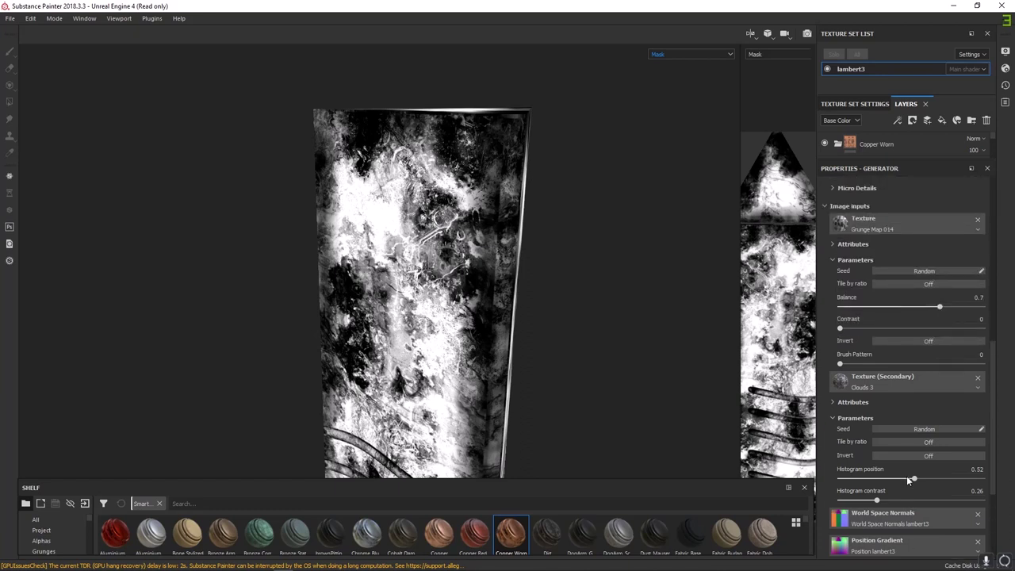
pyautogui.scroll(1, 908, 480)
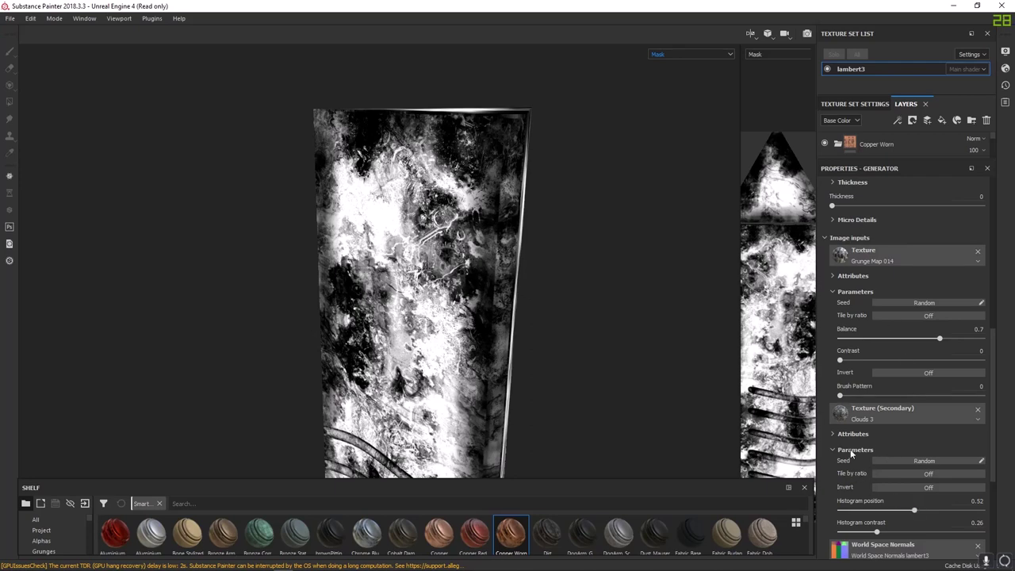
# Enlarge the shelf, browse the texture resources and set Grunge Map 015 as the Mask Editor's Texture input
pyautogui.moveTo(674, 479); pyautogui.dragTo(581, 535)
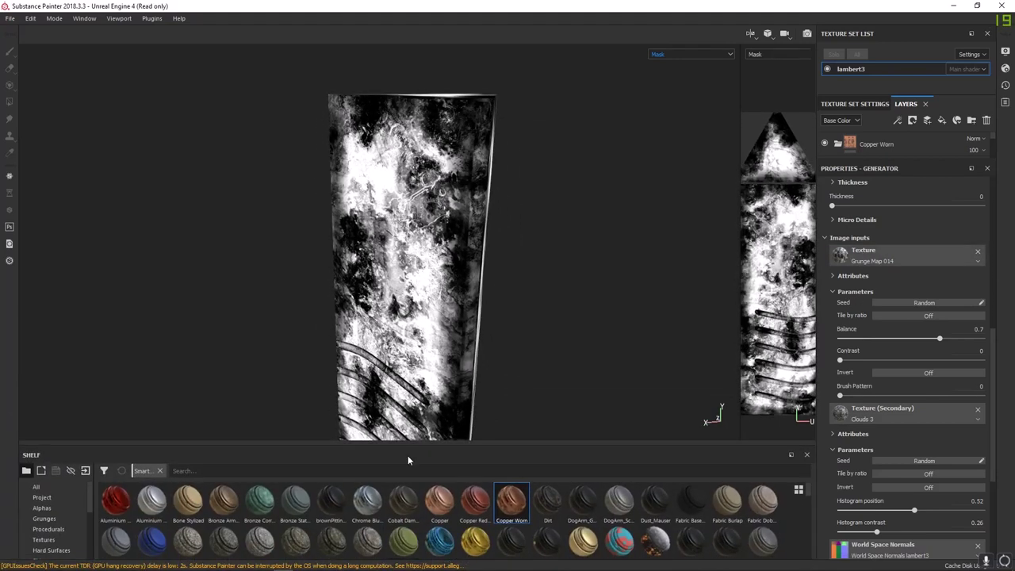
pyautogui.moveTo(395, 446); pyautogui.dragTo(394, 384)
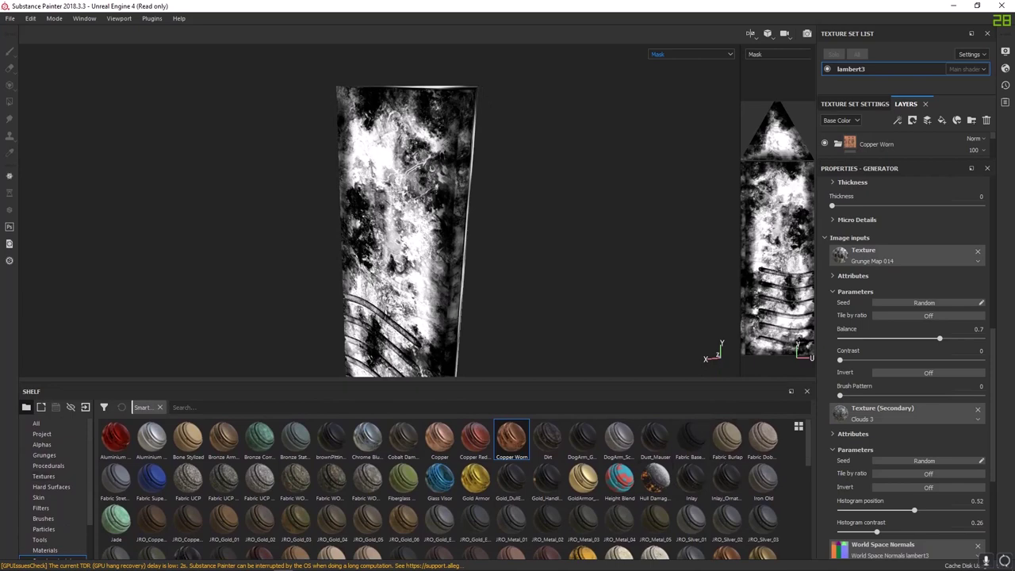
pyautogui.click(872, 254)
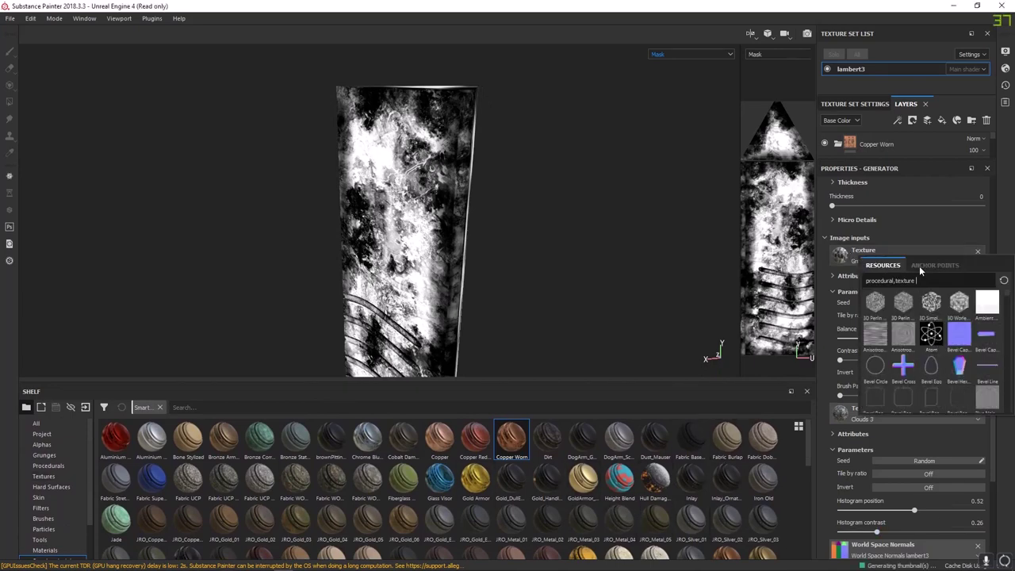
pyautogui.scroll(-5, 908, 349)
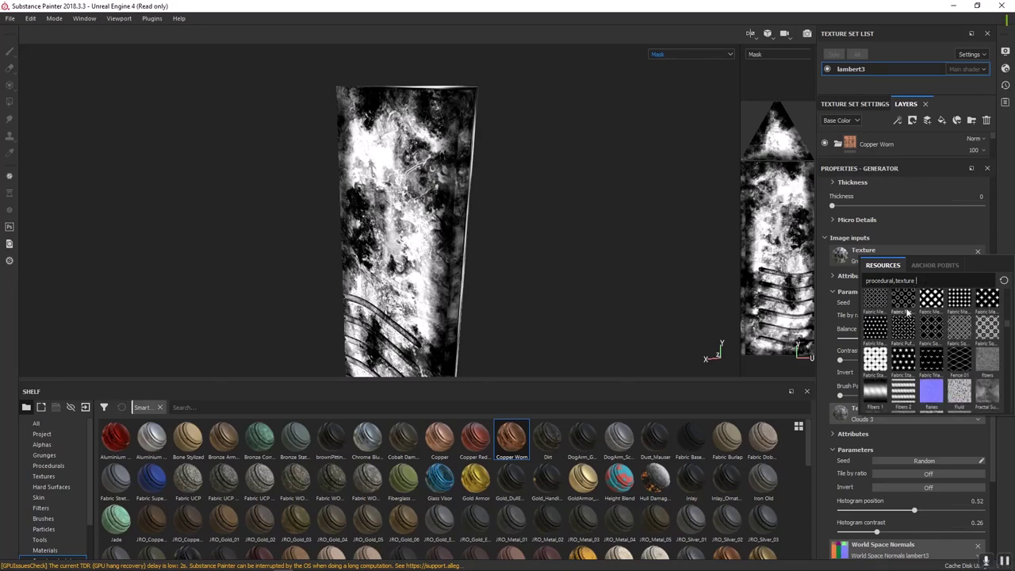
pyautogui.scroll(-6, 918, 322)
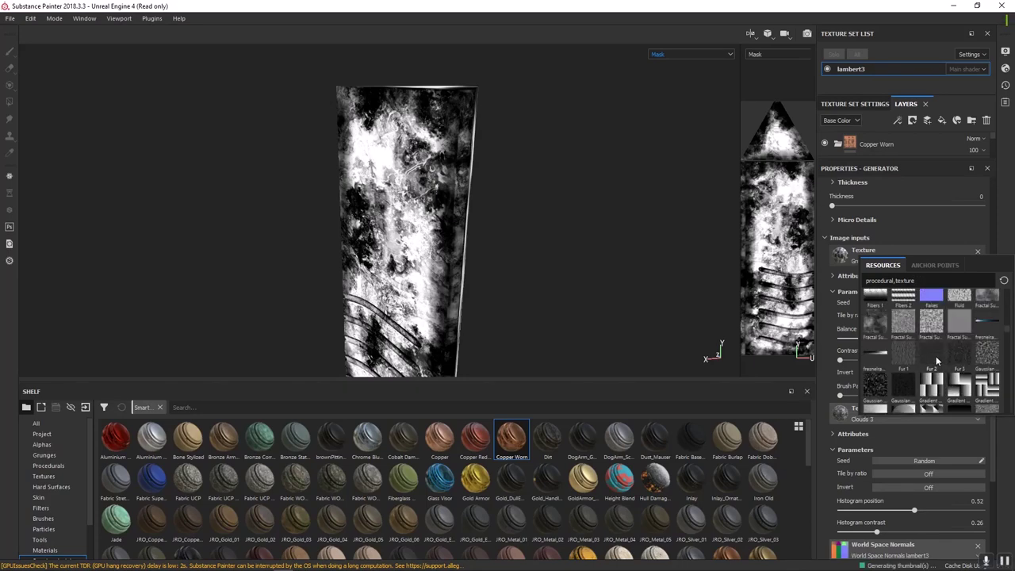
pyautogui.scroll(-5, 935, 355)
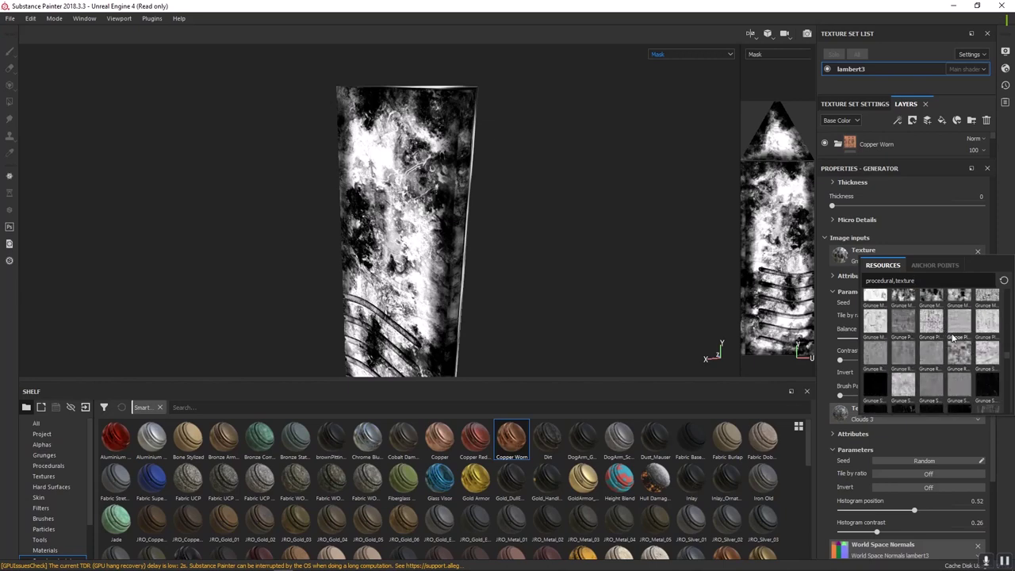
pyautogui.scroll(1, 955, 340)
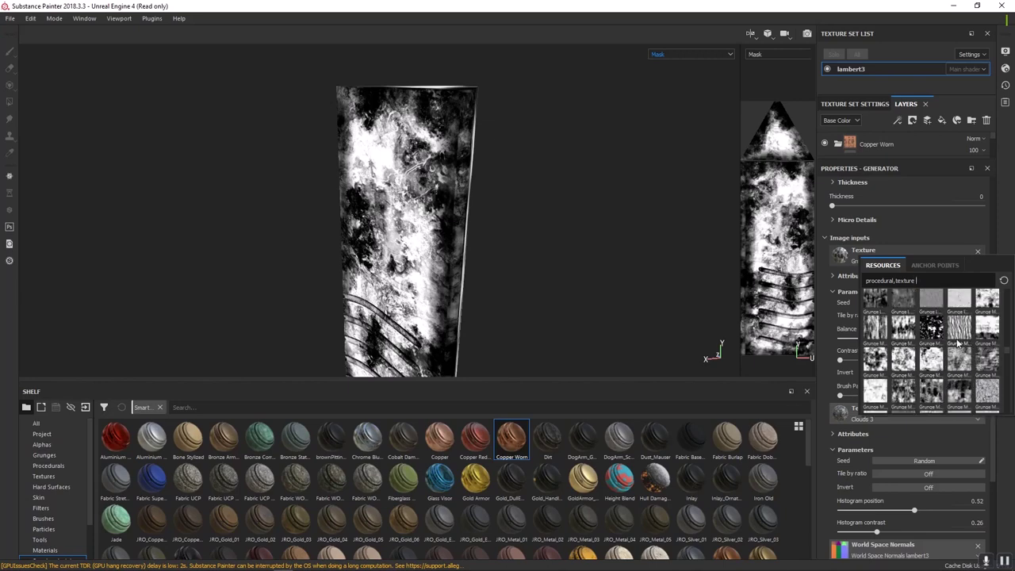
pyautogui.click(962, 392)
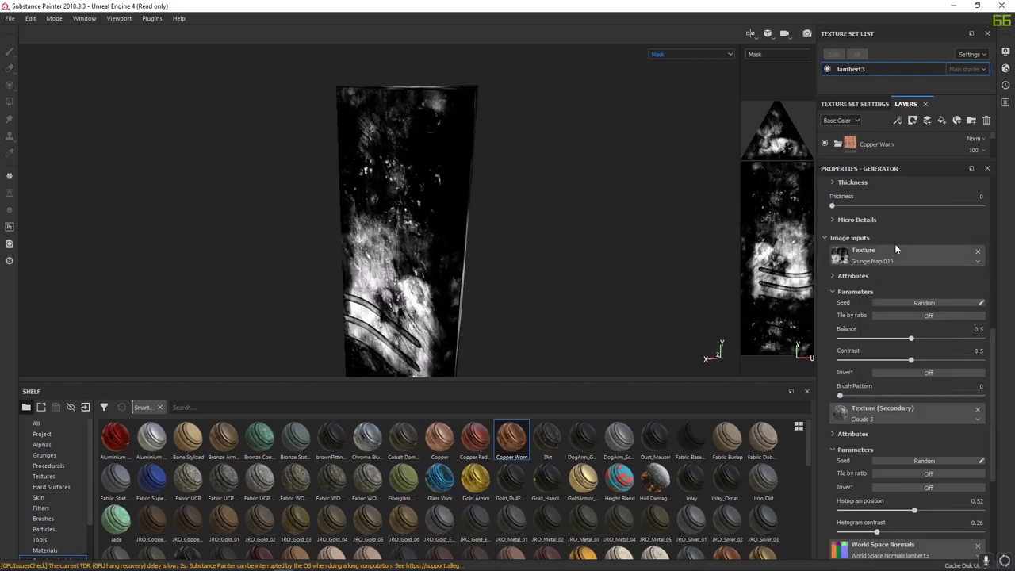
# Set Fabric Medieval Flower as the Mask Editor's Texture (Secondary) input
pyautogui.scroll(-2, 869, 341)
pyautogui.click(866, 350)
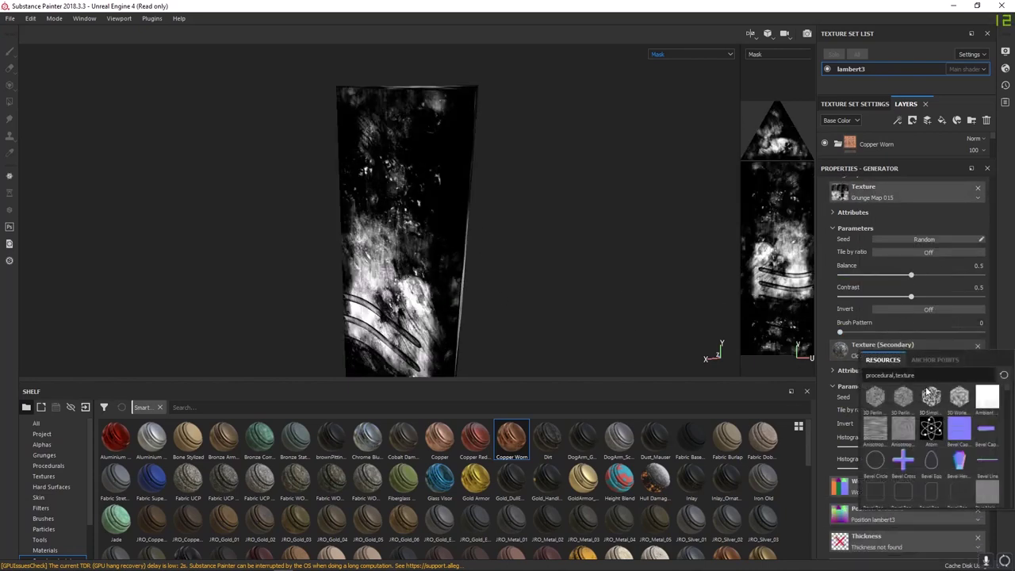
pyautogui.scroll(-15, 928, 394)
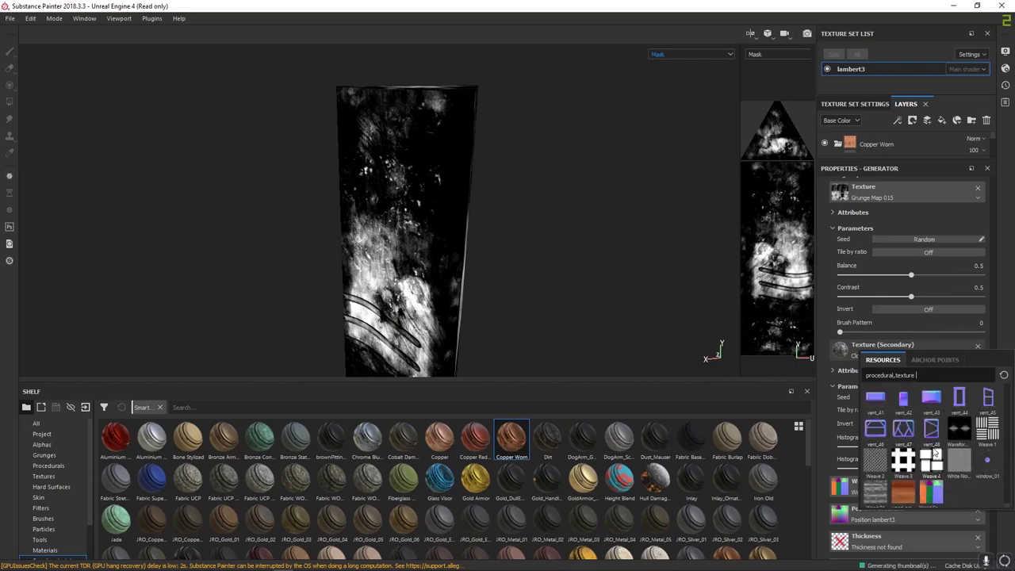
pyautogui.scroll(10, 936, 453)
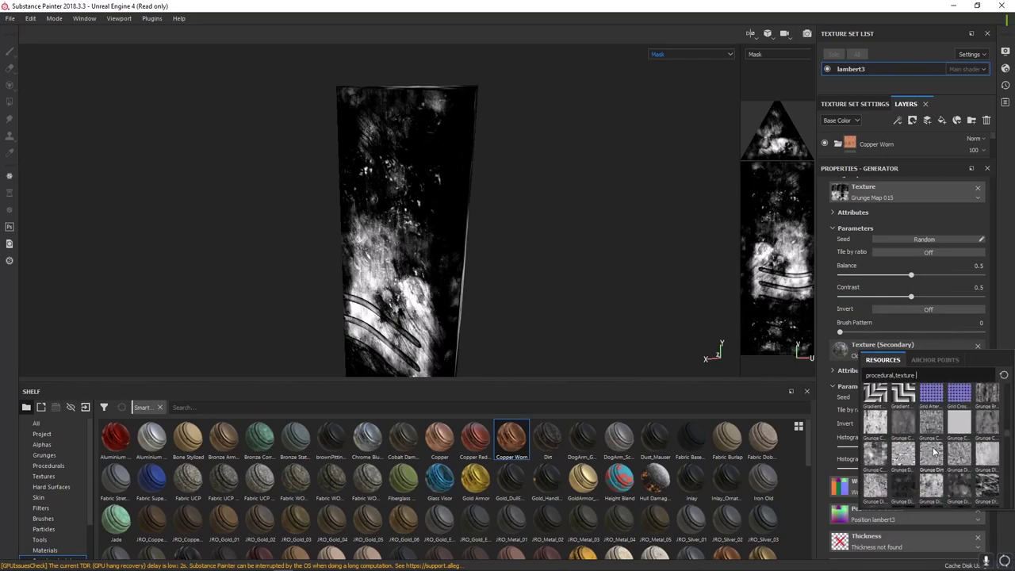
pyautogui.scroll(3, 936, 453)
pyautogui.click(937, 406)
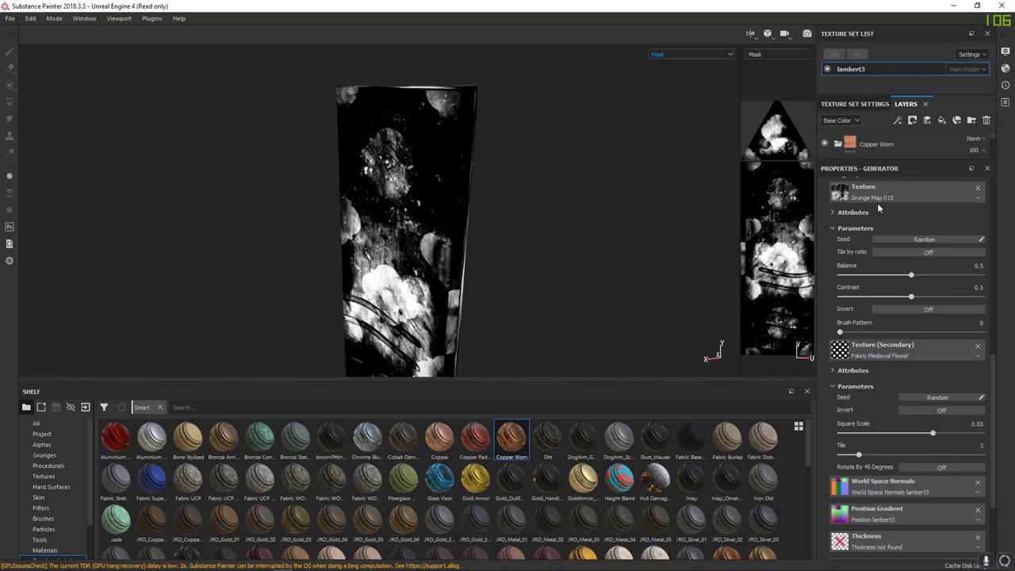
# Set the primary texture's balance to 0.57 and contrast to 0.24, and turn on its Invert option
pyautogui.moveTo(914, 275)
pyautogui.mouseDown()
pyautogui.moveTo(946, 296)
pyautogui.moveTo(874, 296)
pyautogui.mouseUp()
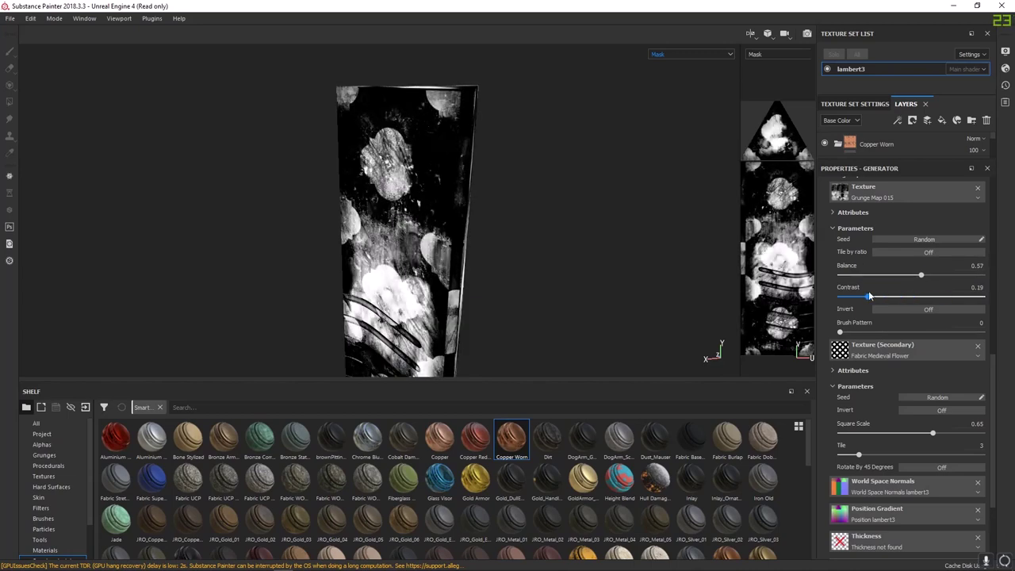
pyautogui.click(901, 309)
pyautogui.moveTo(839, 333)
pyautogui.mouseDown()
pyautogui.moveTo(911, 334)
pyautogui.moveTo(839, 333)
pyautogui.mouseUp()
pyautogui.scroll(5, 899, 346)
pyautogui.scroll(-5, 898, 357)
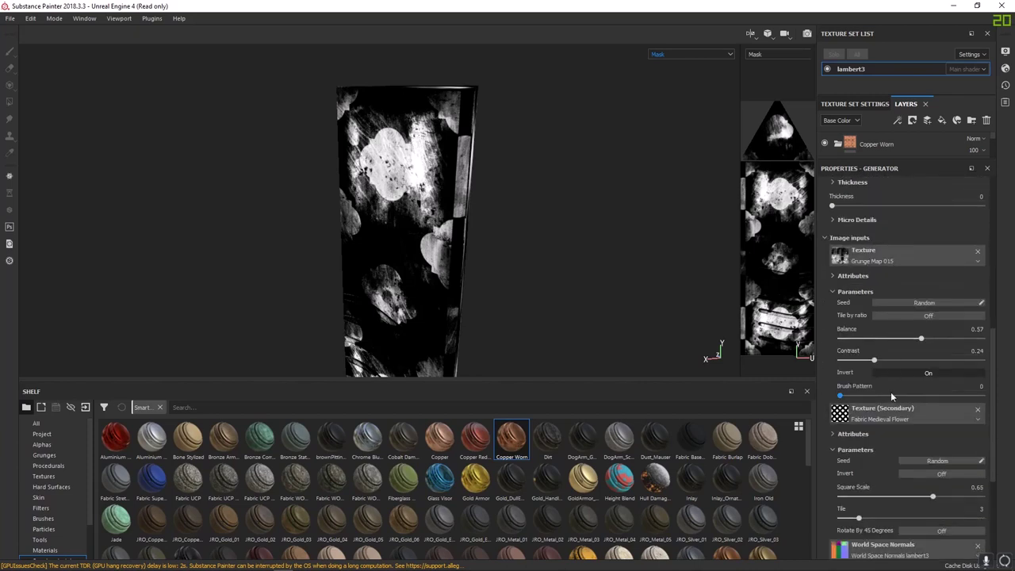
# Expand the Mask Editor's Ambient Occlusion settings, try the Multiply blending mode, and switch back to Linear Dodge (Add)
pyautogui.scroll(7, 887, 414)
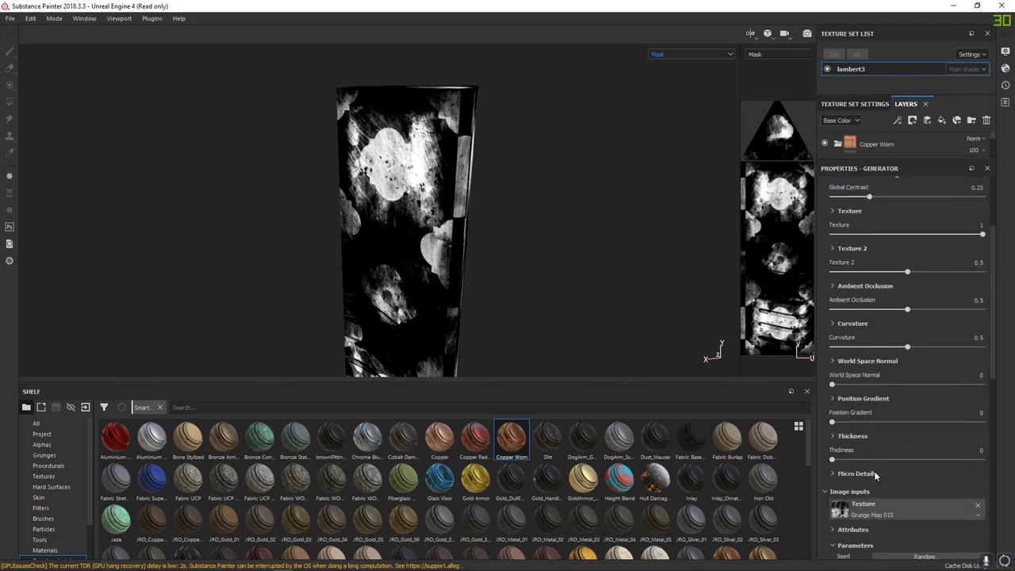
pyautogui.scroll(3, 875, 474)
pyautogui.scroll(-5, 878, 427)
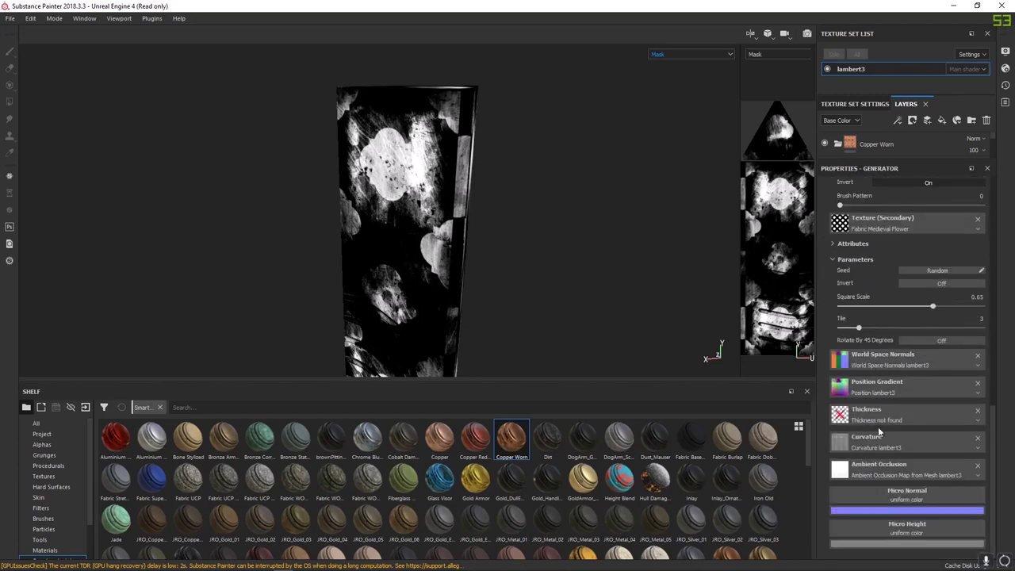
pyautogui.scroll(5, 877, 499)
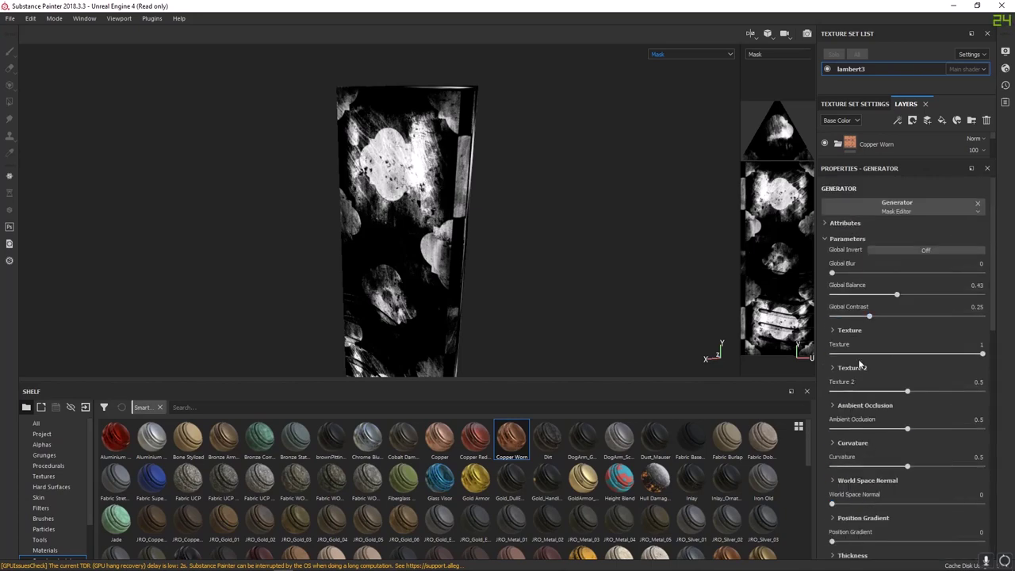
pyautogui.scroll(1, 841, 381)
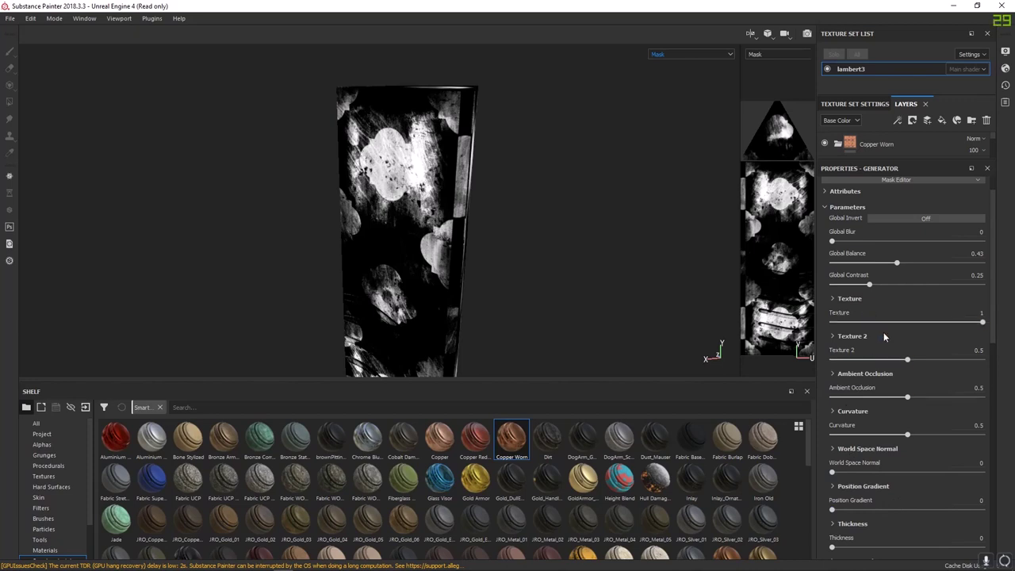
pyautogui.click(833, 374)
pyautogui.scroll(-3, 837, 373)
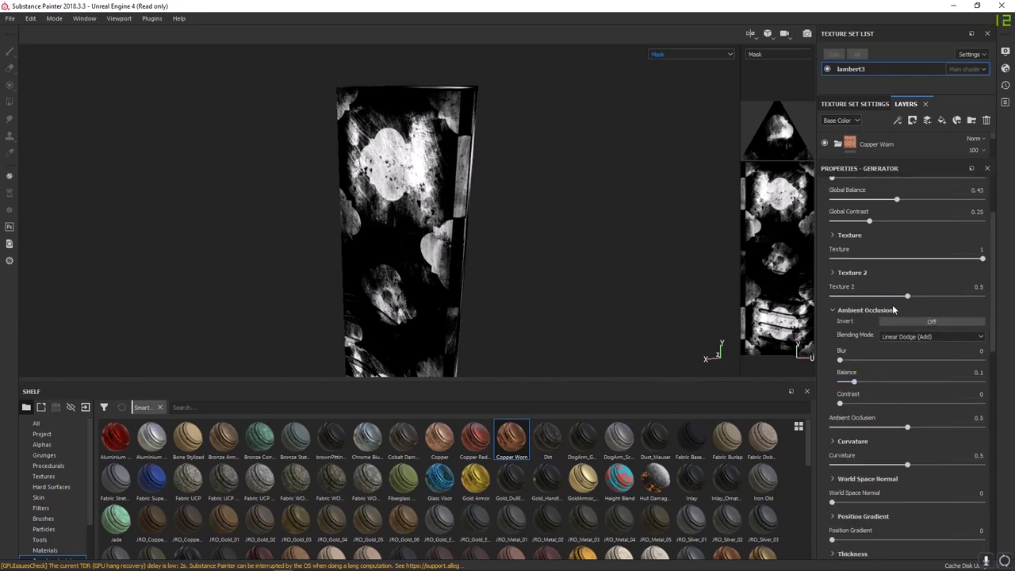
pyautogui.click(894, 336)
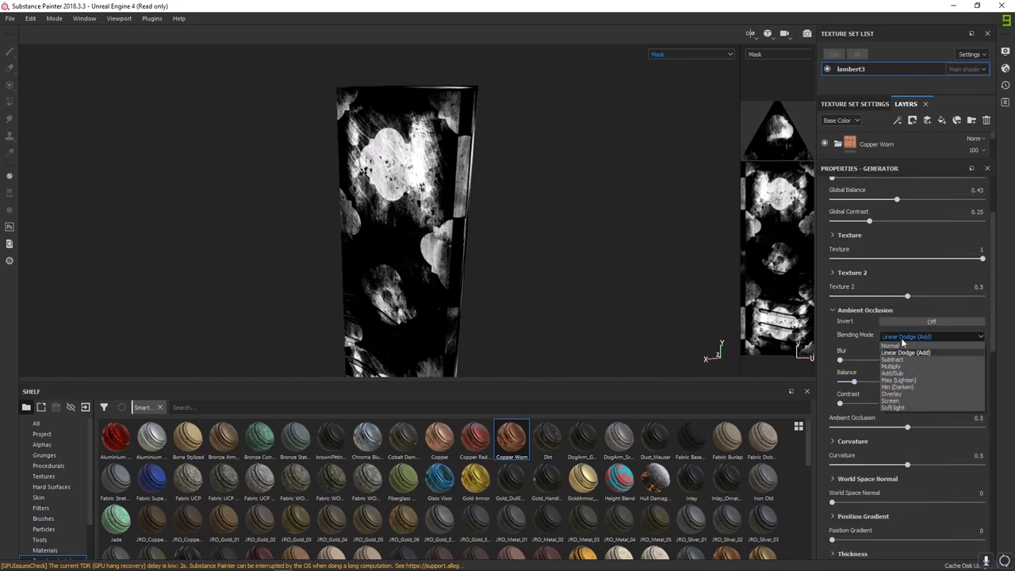
pyautogui.click(902, 366)
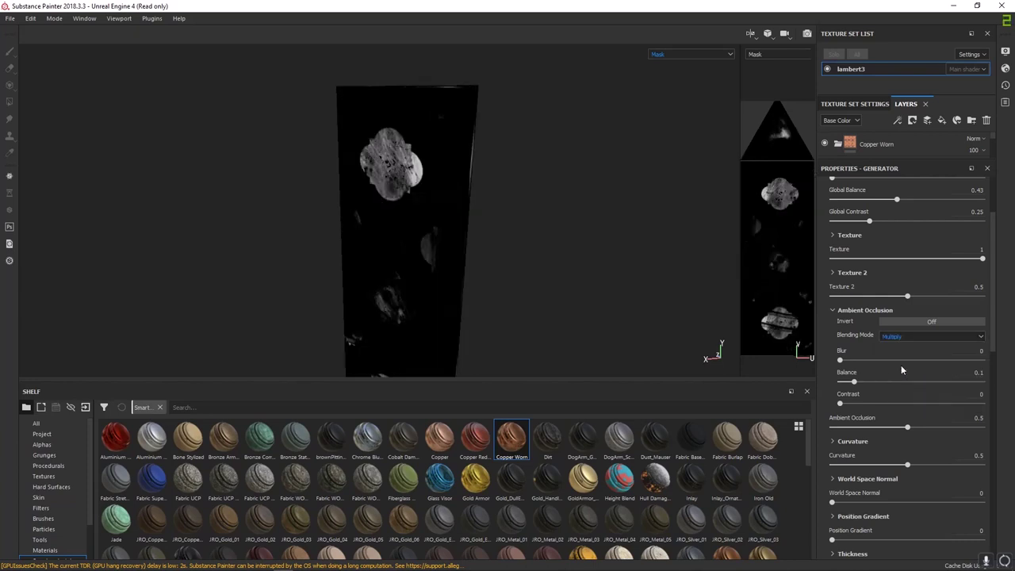
pyautogui.click(898, 336)
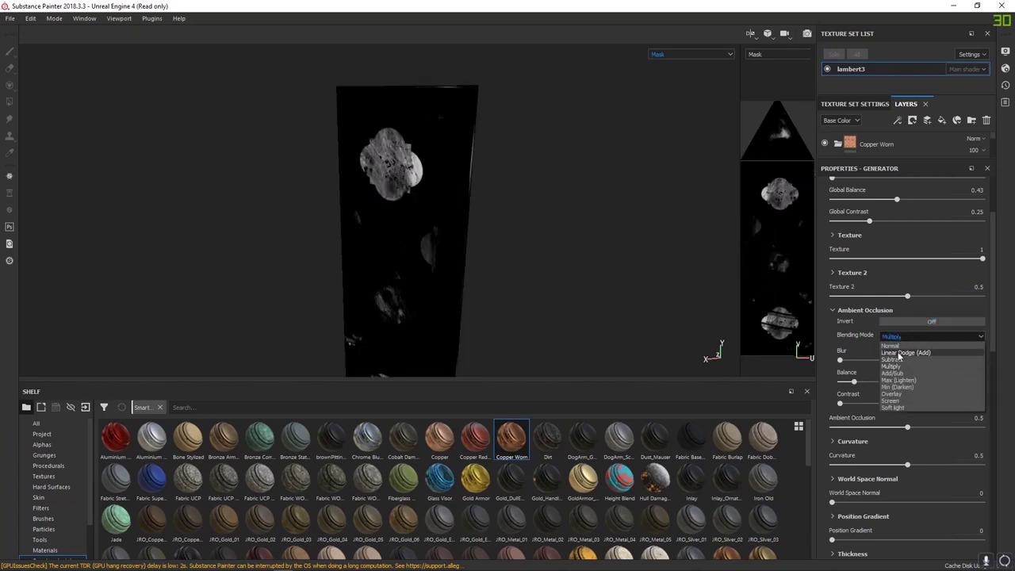
pyautogui.click(898, 352)
pyautogui.scroll(3, 841, 309)
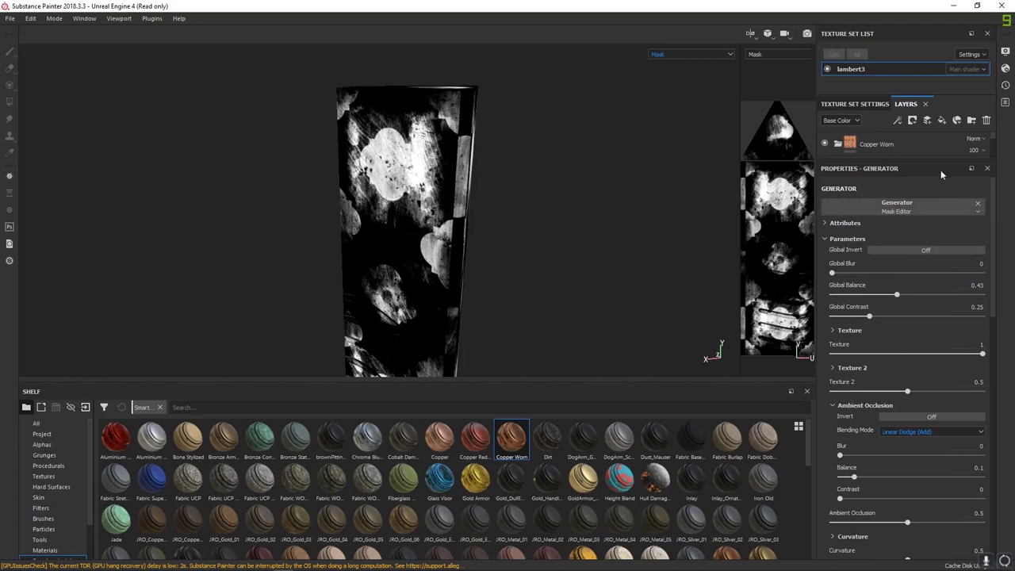
# Close the generator's properties, return to the material display, and examine the altered wear on the stone from several sides
pyautogui.click(988, 168)
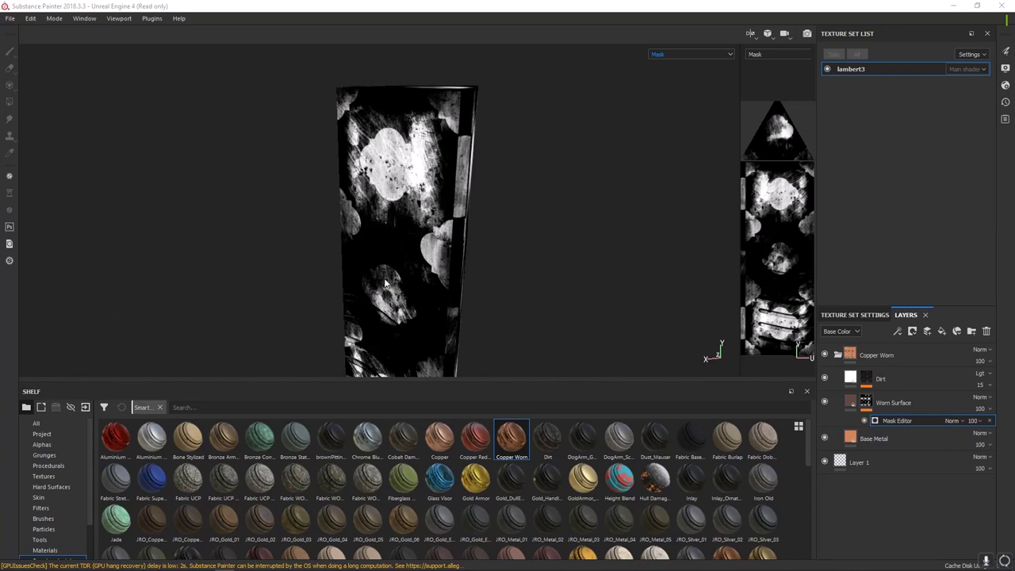
pyautogui.keyDown('alt'); pyautogui.moveTo(385, 283); pyautogui.dragTo(329, 252); pyautogui.keyUp('alt')
pyautogui.press('m')
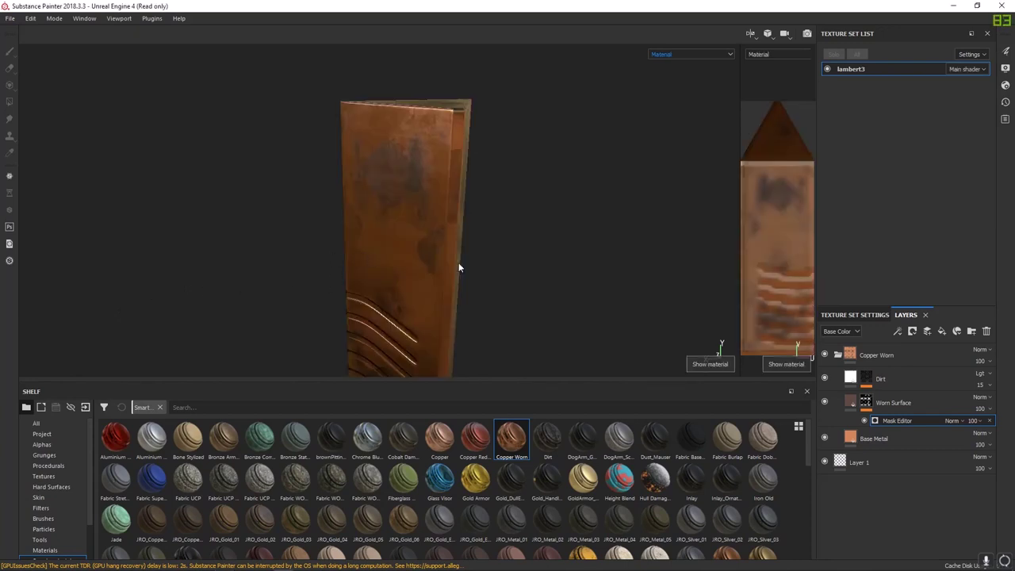
pyautogui.keyDown('alt'); pyautogui.moveTo(459, 268); pyautogui.dragTo(428, 255); pyautogui.keyUp('alt')
pyautogui.keyDown('shift'); pyautogui.moveTo(428, 256); pyautogui.dragTo(463, 258, button='right'); pyautogui.keyUp('shift')
pyautogui.keyDown('alt'); pyautogui.moveTo(464, 259); pyautogui.dragTo(359, 338); pyautogui.keyUp('alt')
pyautogui.keyDown('alt'); pyautogui.moveTo(419, 225); pyautogui.dragTo(422, 292, button='middle'); pyautogui.keyUp('alt')
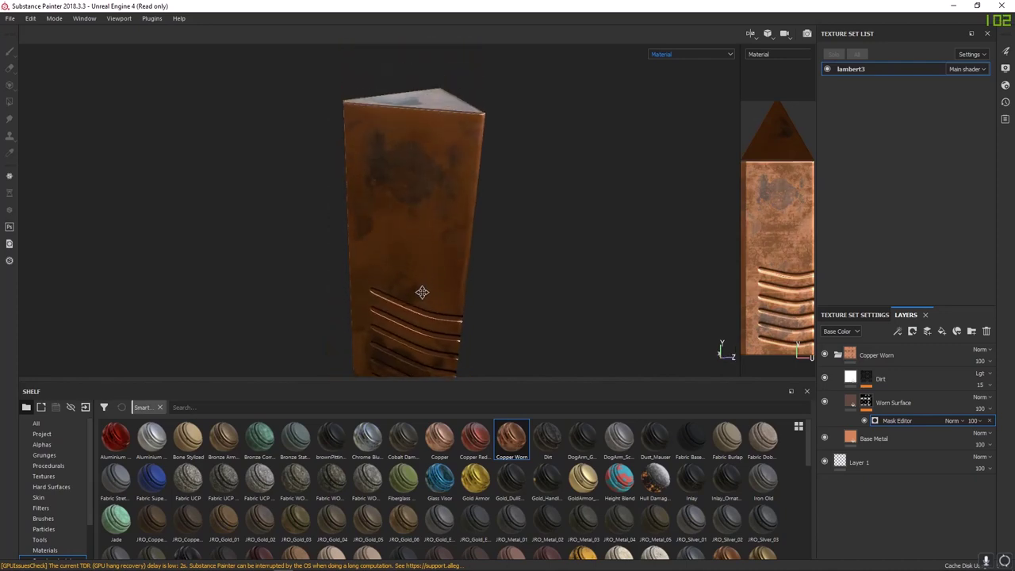
pyautogui.keyDown('alt'); pyautogui.moveTo(422, 293); pyautogui.dragTo(453, 275); pyautogui.keyUp('alt')
pyautogui.keyDown('shift'); pyautogui.moveTo(453, 275); pyautogui.dragTo(528, 308, button='right'); pyautogui.keyUp('shift')
pyautogui.moveTo(528, 308)
pyautogui.keyDown('alt'); pyautogui.mouseDown()
pyautogui.moveTo(449, 275)
pyautogui.moveTo(481, 347)
pyautogui.moveTo(415, 220)
pyautogui.moveTo(338, 166)
pyautogui.moveTo(406, 192)
pyautogui.moveTo(426, 175)
pyautogui.moveTo(478, 227)
pyautogui.moveTo(324, 236)
pyautogui.moveTo(314, 318)
pyautogui.moveTo(405, 208)
pyautogui.moveTo(530, 244)
pyautogui.moveTo(257, 197)
pyautogui.moveTo(582, 203)
pyautogui.moveTo(570, 191)
pyautogui.moveTo(526, 218)
pyautogui.moveTo(473, 206)
pyautogui.moveTo(494, 247)
pyautogui.moveTo(14, 406)
pyautogui.mouseUp(); pyautogui.keyUp('alt')
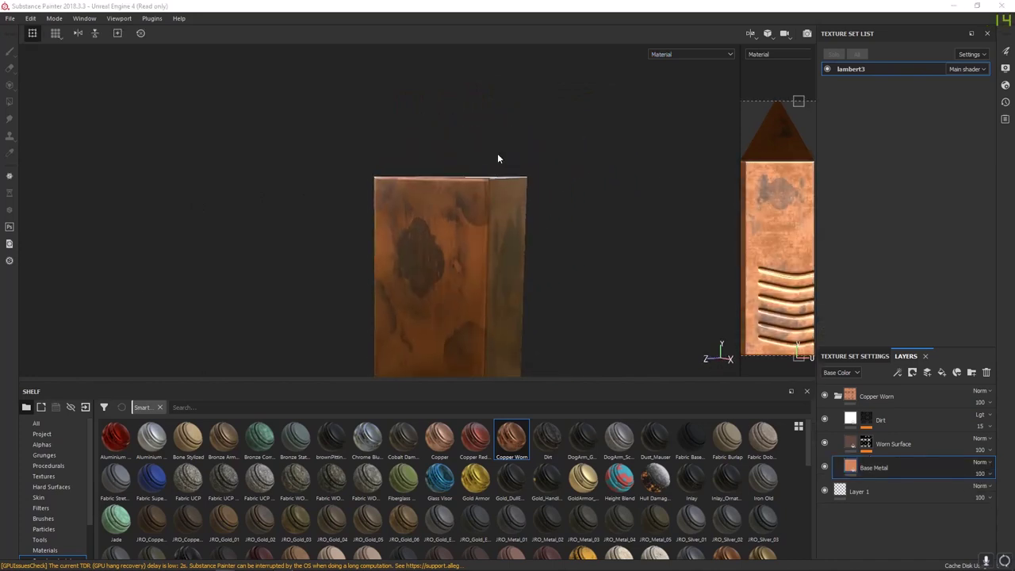
# Delete the Copper Worn smart material from the layer stack
pyautogui.click(916, 397)
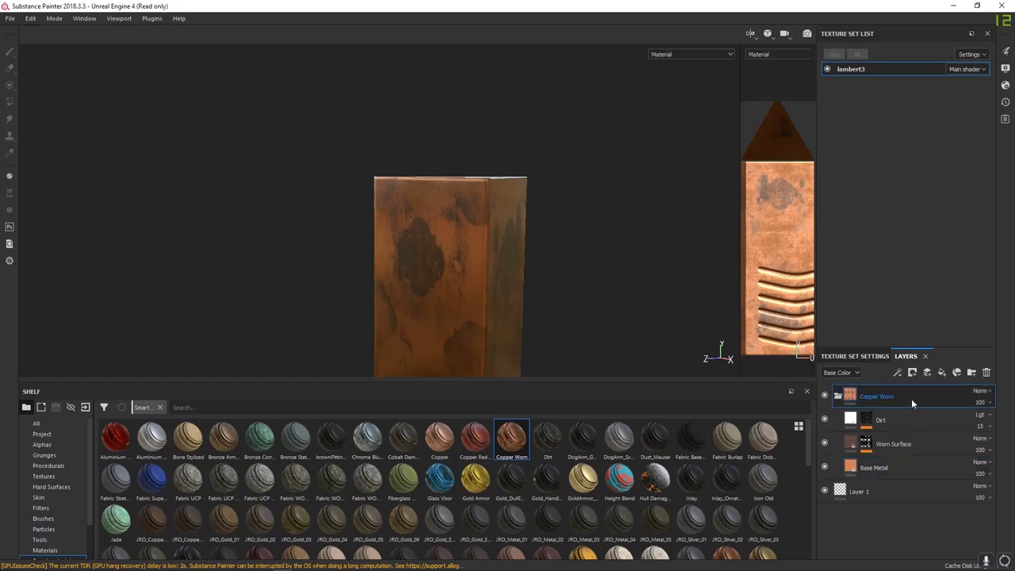
pyautogui.press('Delete')
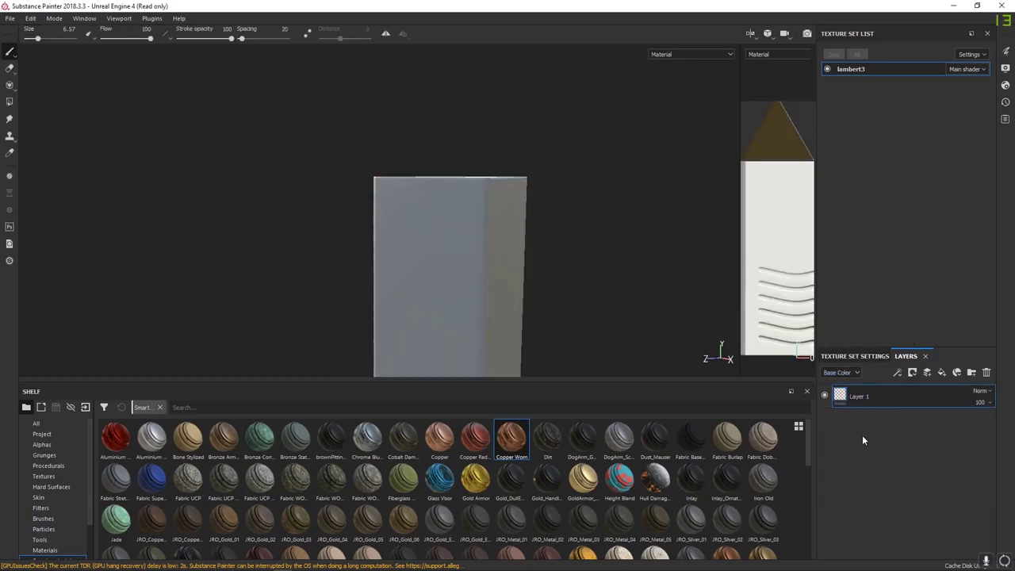
# Show the Paint properties again and shrink them to leave more room for the layer stack
pyautogui.click(84, 19)
pyautogui.moveTo(89, 32)
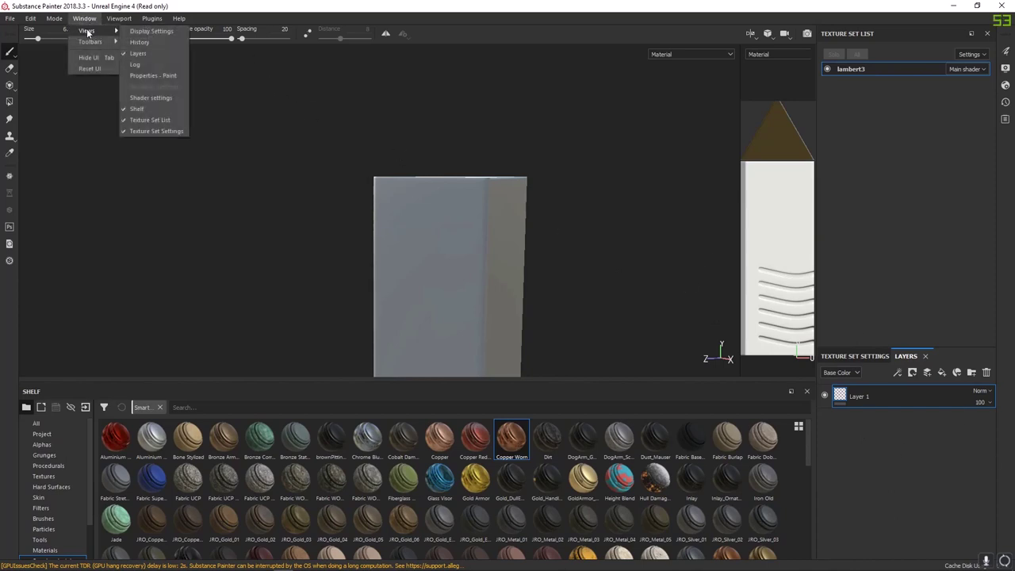
pyautogui.click(144, 76)
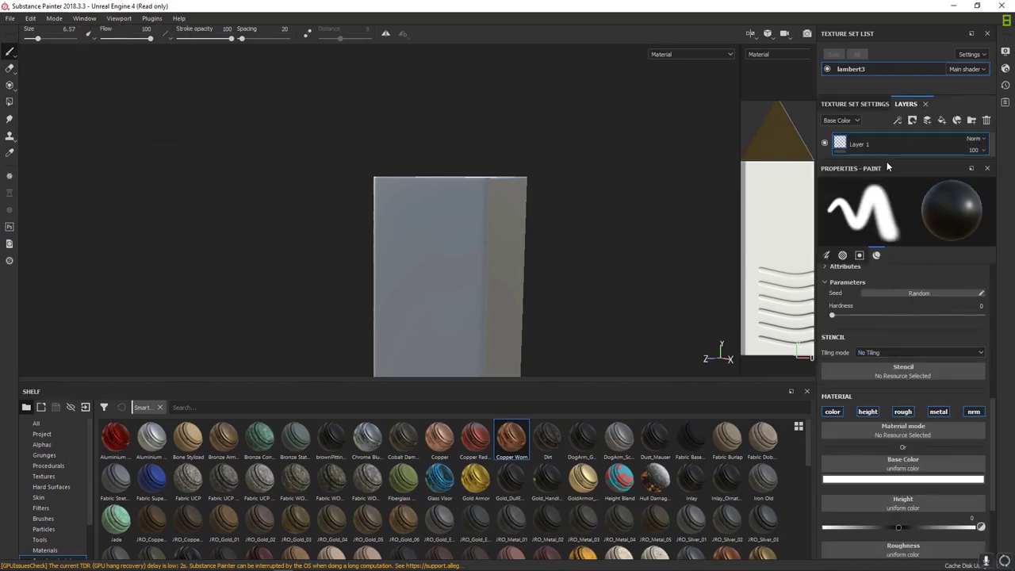
pyautogui.moveTo(889, 166); pyautogui.dragTo(889, 353)
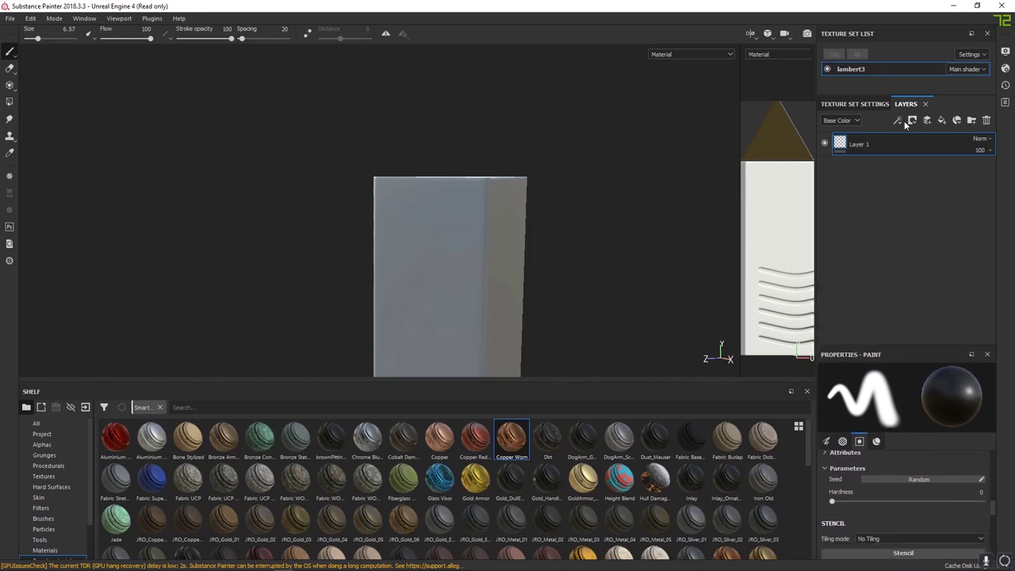
pyautogui.moveTo(567, 304)
pyautogui.keyDown('alt'); pyautogui.mouseDown()
pyautogui.moveTo(576, 190)
pyautogui.moveTo(338, 199)
pyautogui.mouseUp(); pyautogui.keyUp('alt')
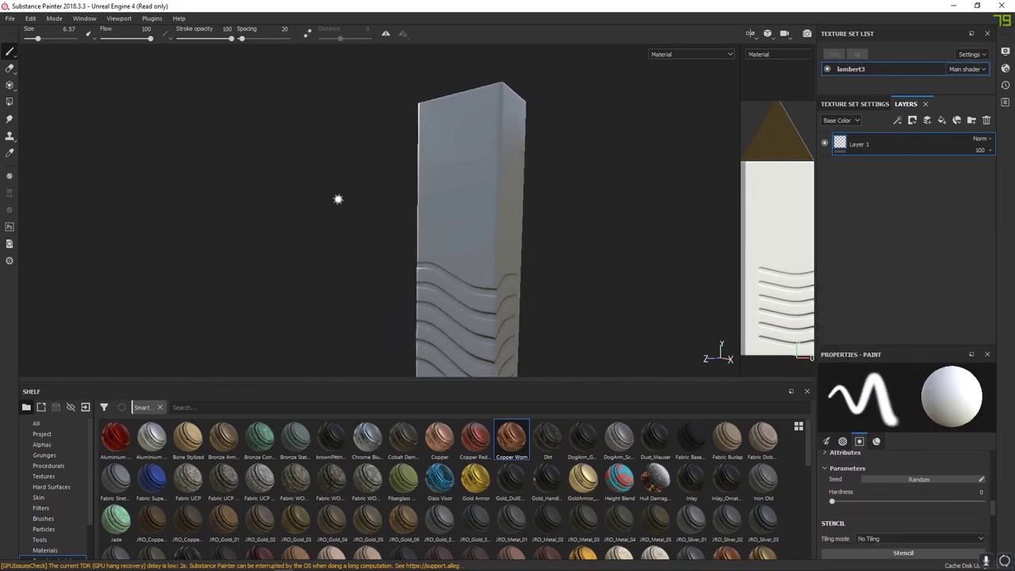
pyautogui.scroll(-3, 338, 199)
pyautogui.keyDown('alt'); pyautogui.moveTo(489, 247); pyautogui.dragTo(417, 187, button='middle'); pyautogui.keyUp('alt')
pyautogui.moveTo(418, 187)
pyautogui.keyDown('alt'); pyautogui.mouseDown()
pyautogui.moveTo(415, 227)
pyautogui.moveTo(427, 190)
pyautogui.mouseUp(); pyautogui.keyUp('alt')
pyautogui.keyDown('alt'); pyautogui.moveTo(426, 191); pyautogui.dragTo(435, 242, button='middle'); pyautogui.keyUp('alt')
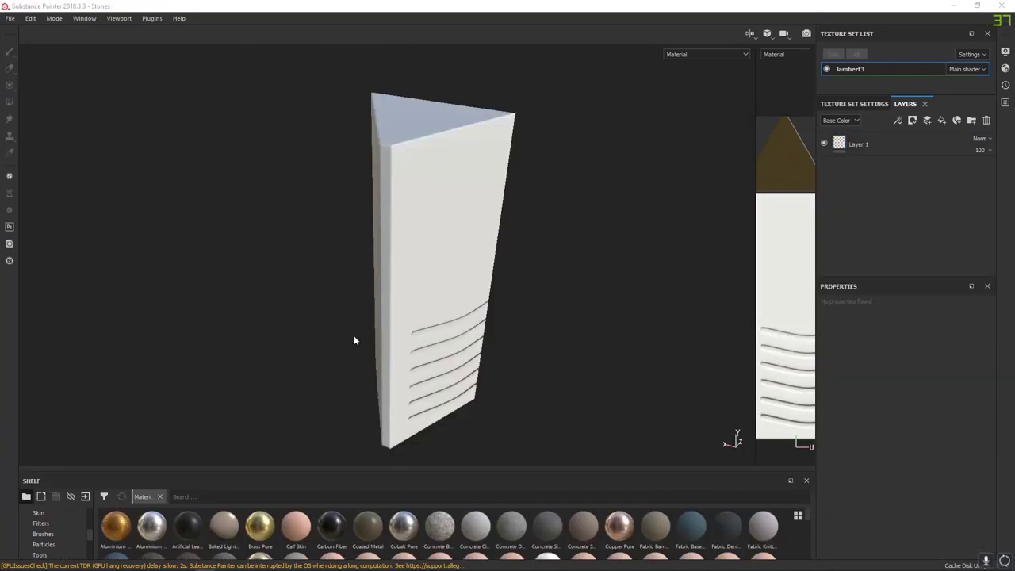
pyautogui.keyDown('alt'); pyautogui.moveTo(524, 252); pyautogui.dragTo(527, 257, button='middle'); pyautogui.keyUp('alt')
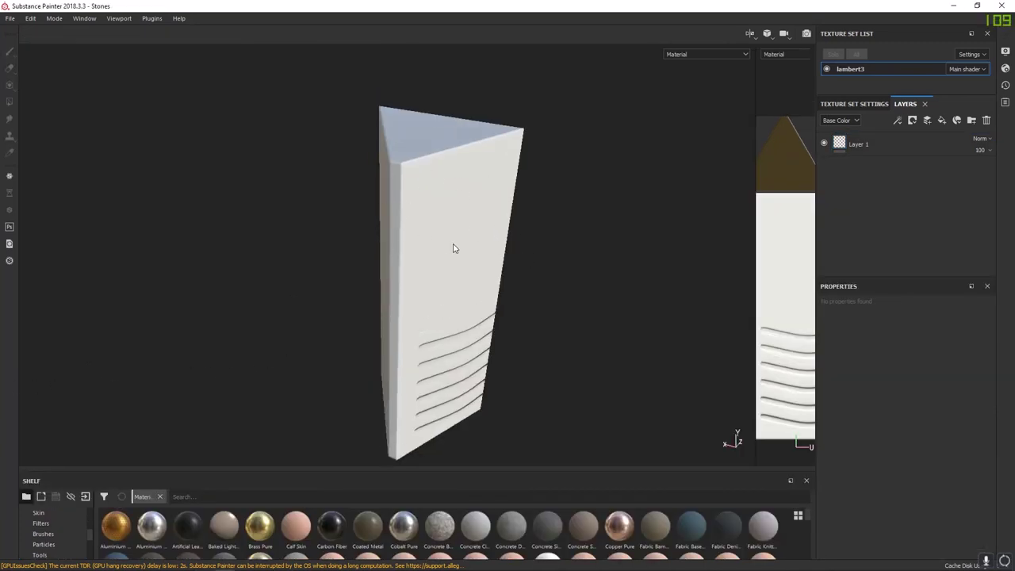
# Delete the empty paint layer and add a fill layer named "colorbase" in its place
pyautogui.click(883, 139)
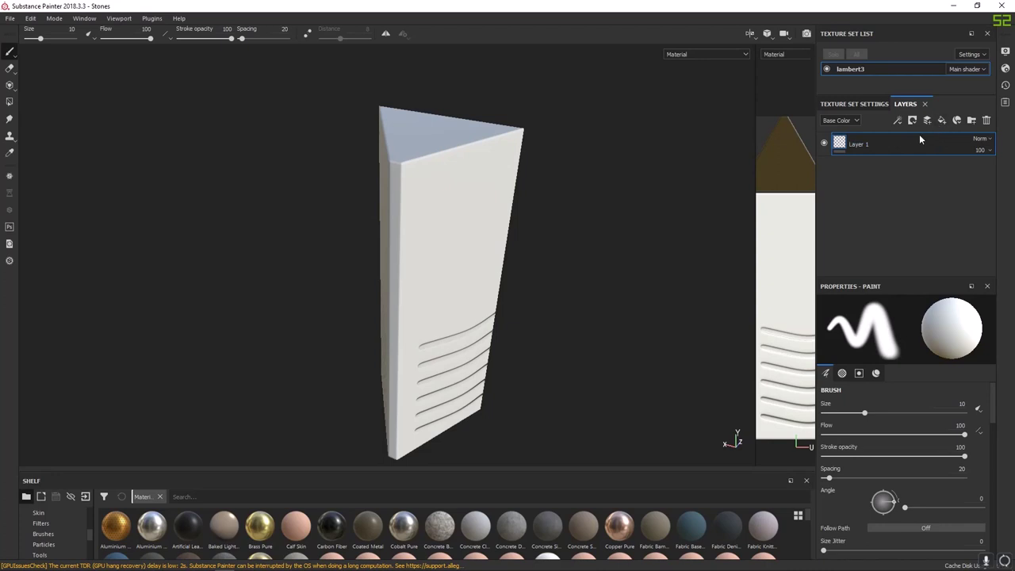
pyautogui.press('Delete')
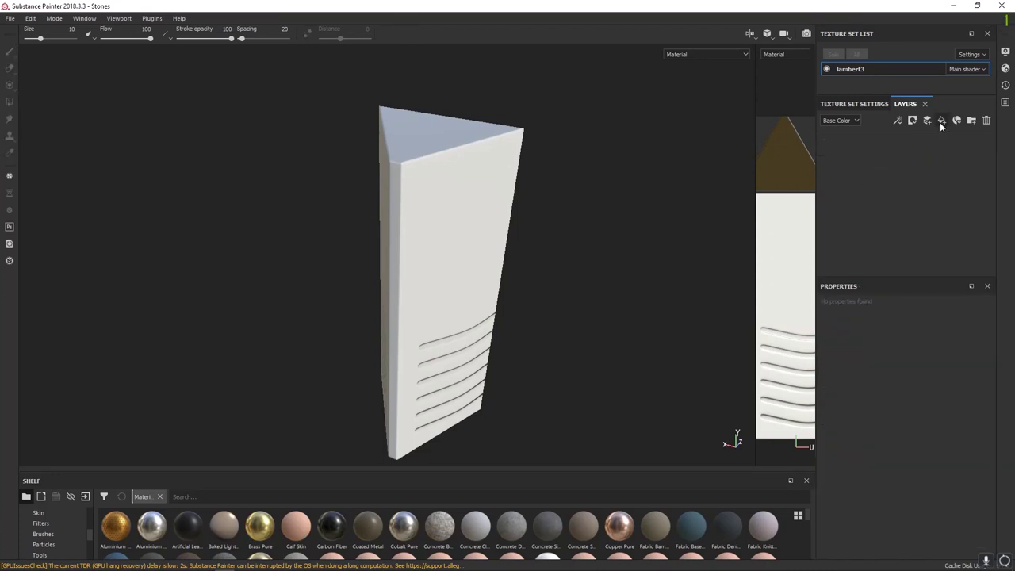
pyautogui.click(943, 120)
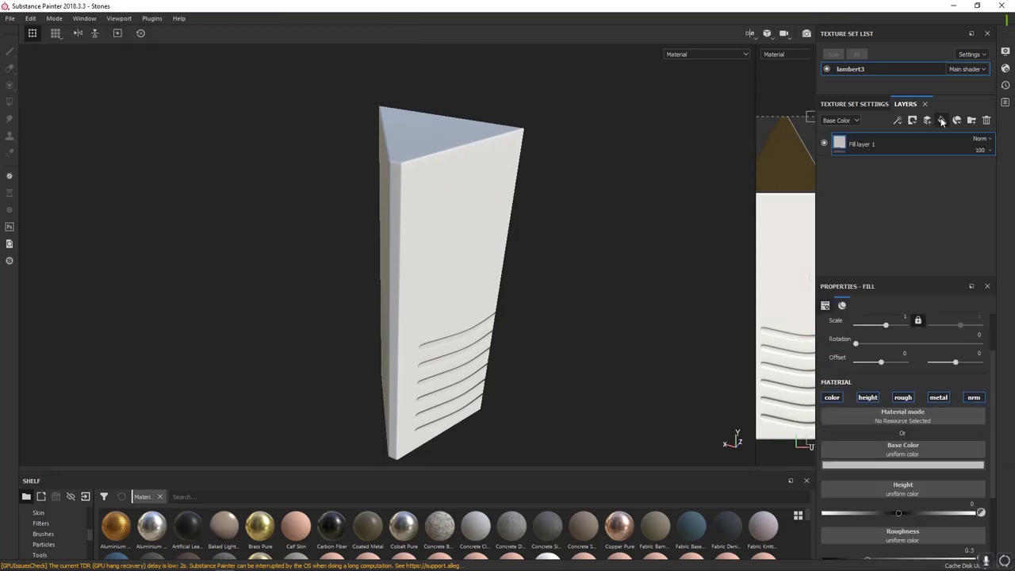
pyautogui.doubleClick(859, 144)
pyautogui.write('c')
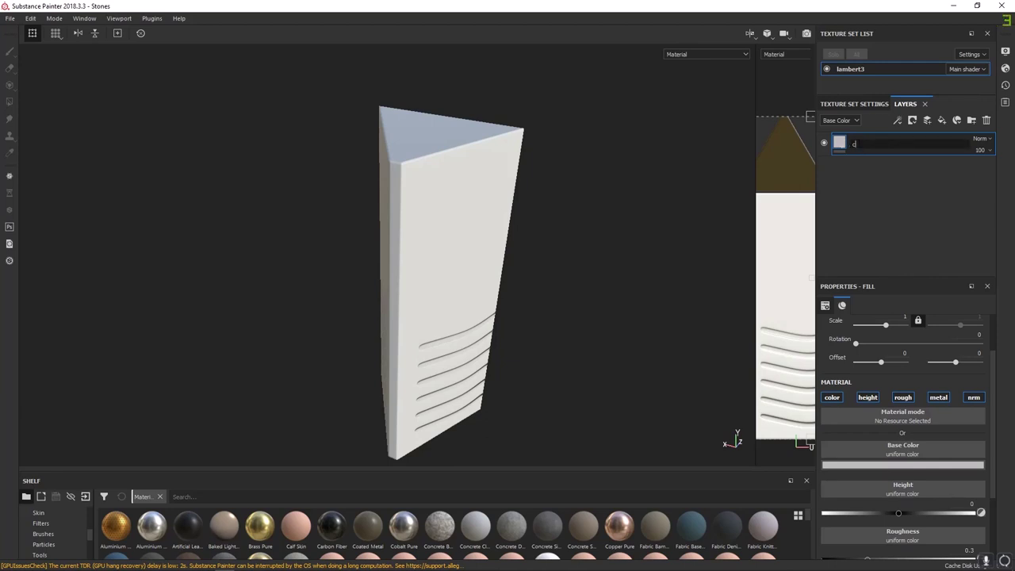
pyautogui.write('olorbase')
pyautogui.press('Return')
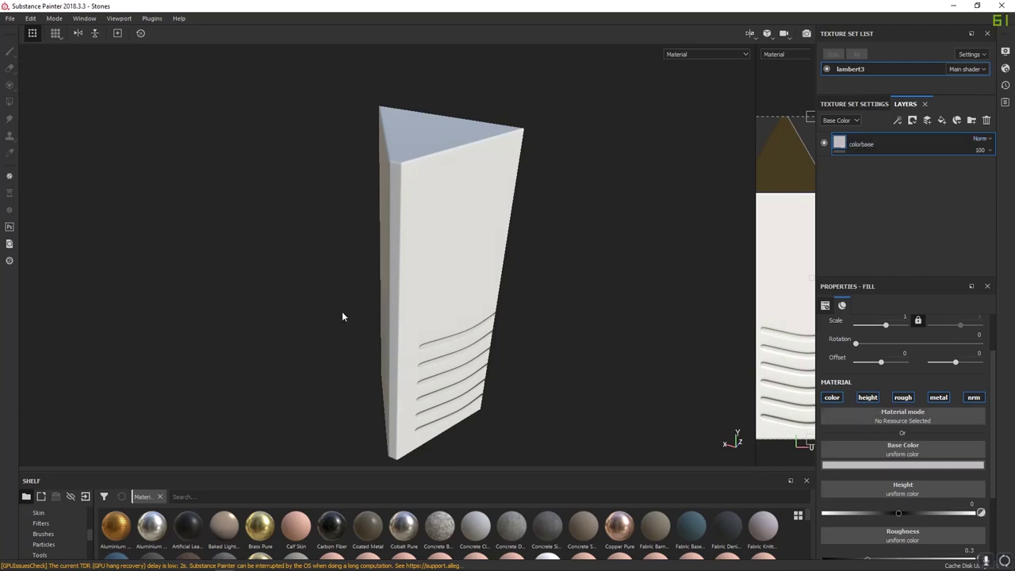
# Give the colorbase layer a light brown base color sampled from the fourth slab in the reference photo, and put the photo away
pyautogui.click(897, 465)
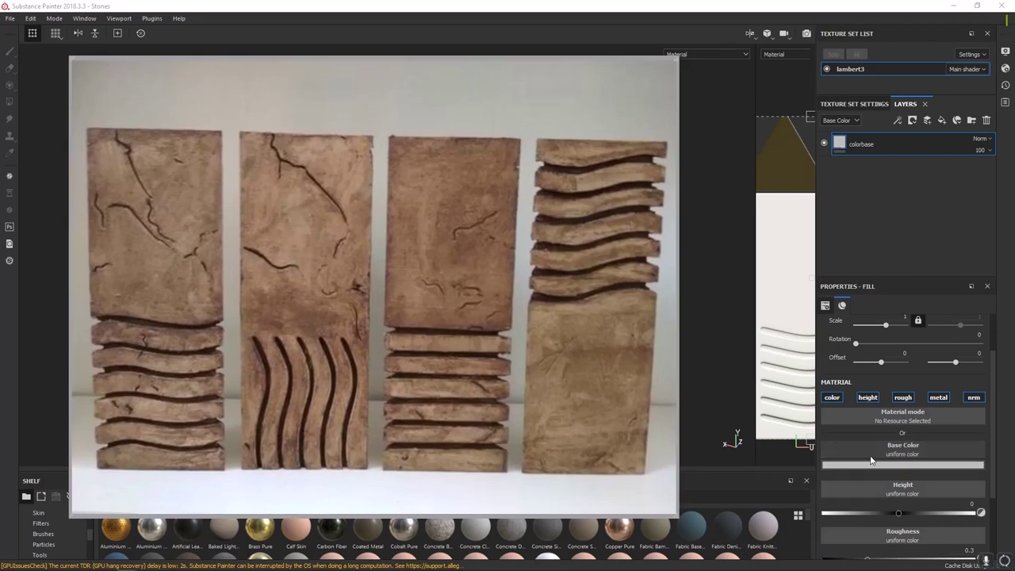
pyautogui.click(887, 465)
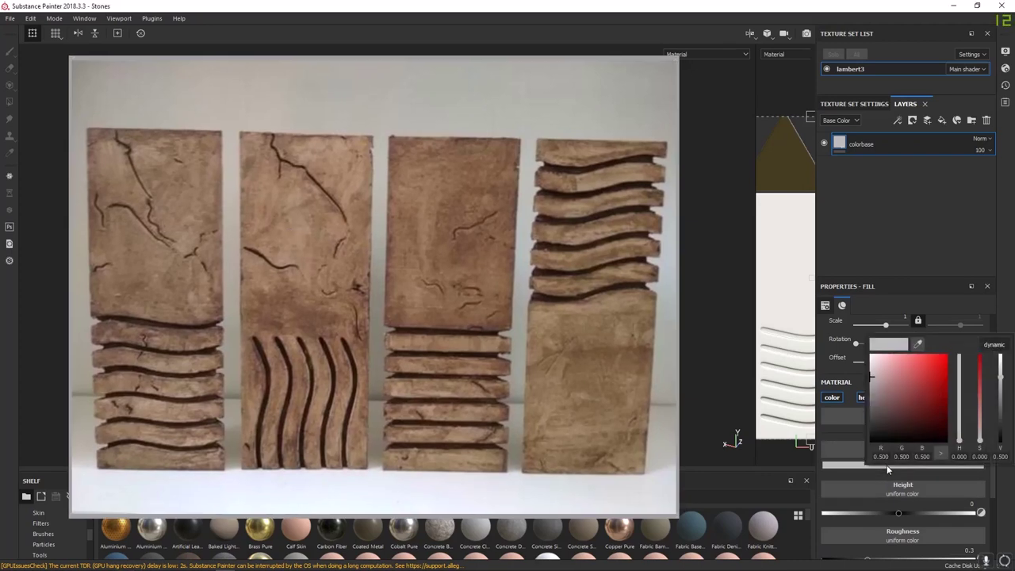
pyautogui.click(918, 347)
pyautogui.click(627, 310)
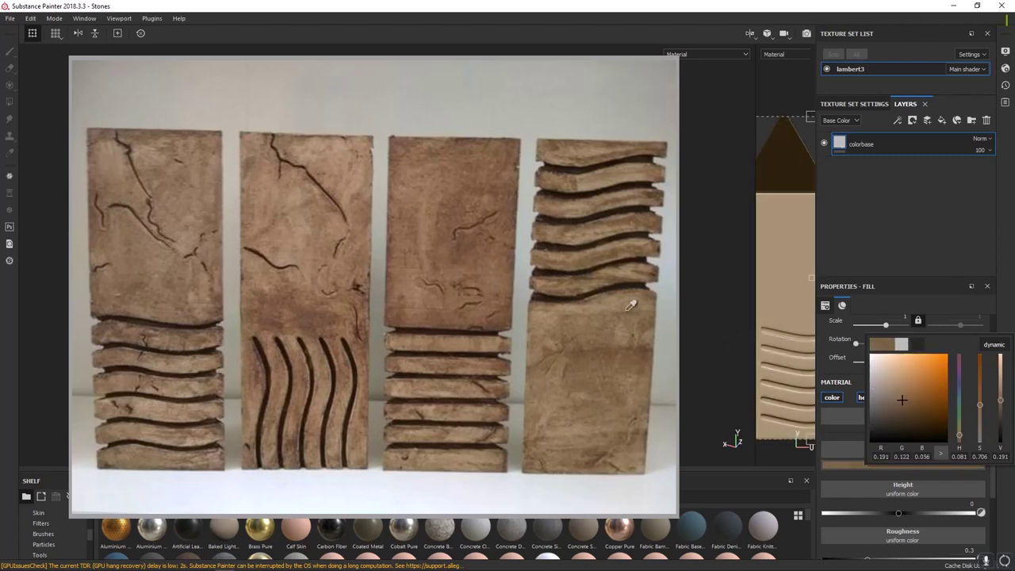
pyautogui.moveTo(627, 311); pyautogui.dragTo(563, 320)
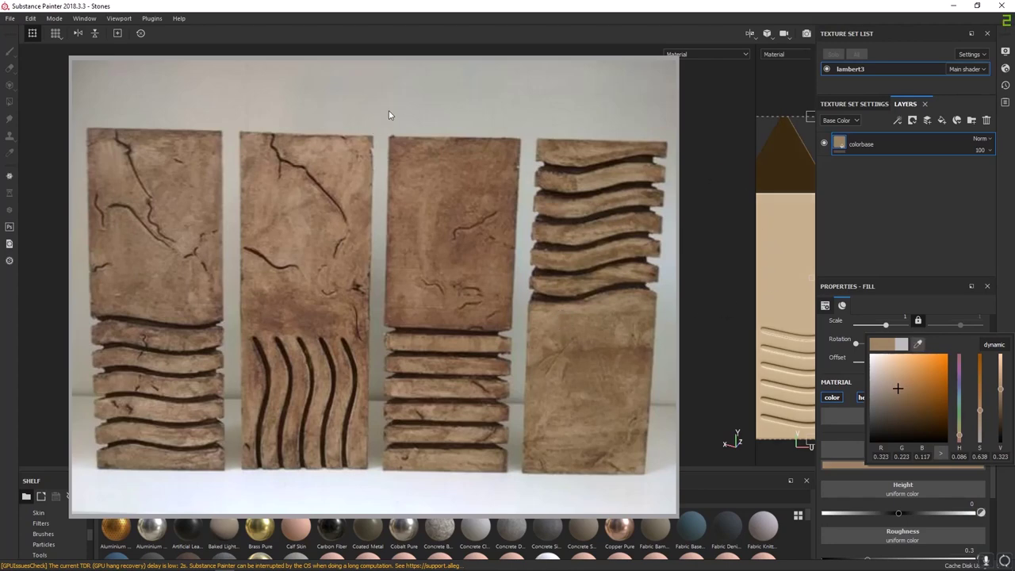
pyautogui.moveTo(394, 110); pyautogui.dragTo(1014, 176, button='right')
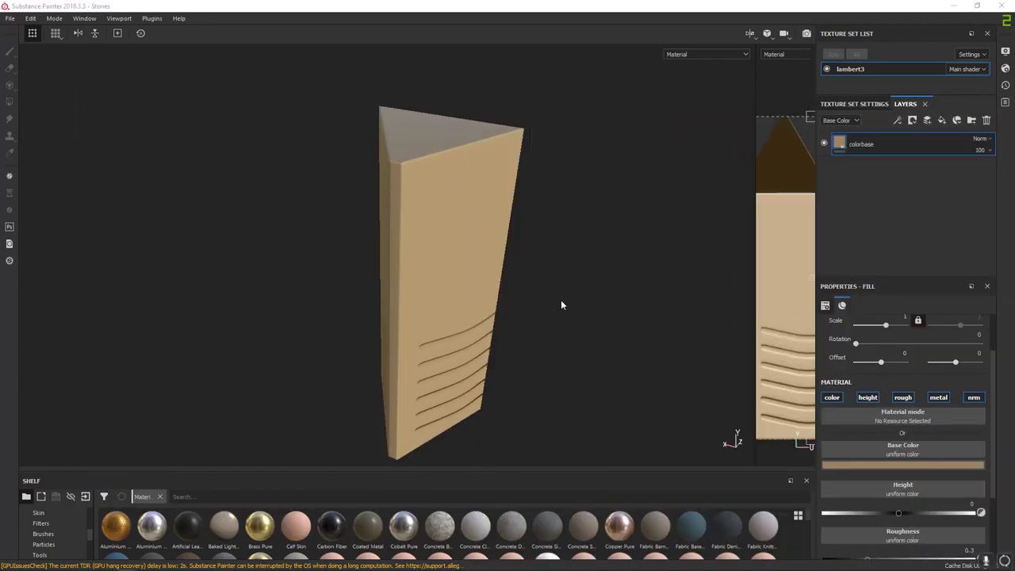
# Set the colorbase layer's roughness to about 0.73
pyautogui.keyDown('alt'); pyautogui.moveTo(561, 302); pyautogui.dragTo(481, 296); pyautogui.keyUp('alt')
pyautogui.keyDown('alt'); pyautogui.moveTo(499, 310); pyautogui.dragTo(475, 294, button='middle'); pyautogui.keyUp('alt')
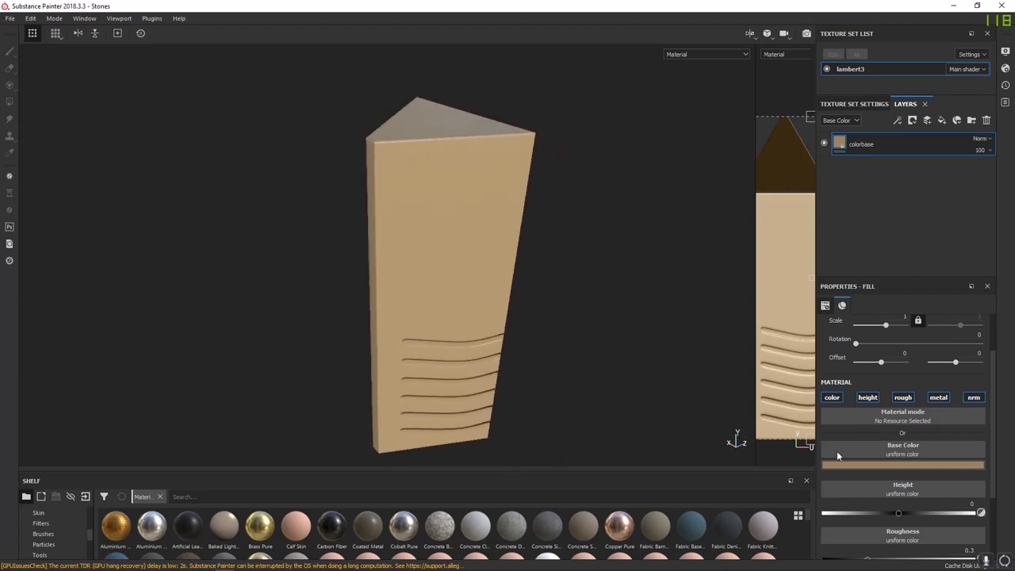
pyautogui.scroll(-3, 884, 472)
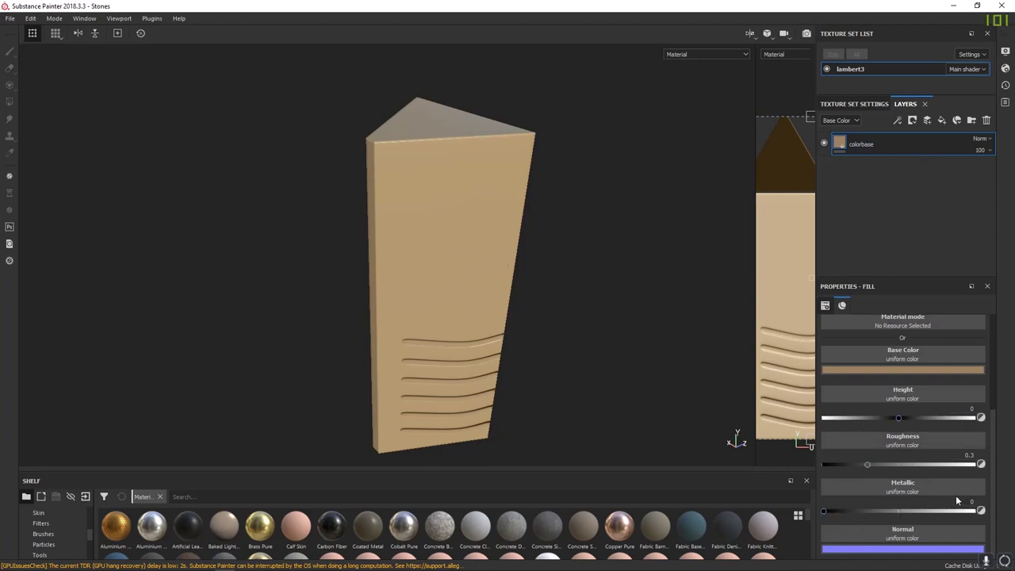
pyautogui.scroll(3, 913, 476)
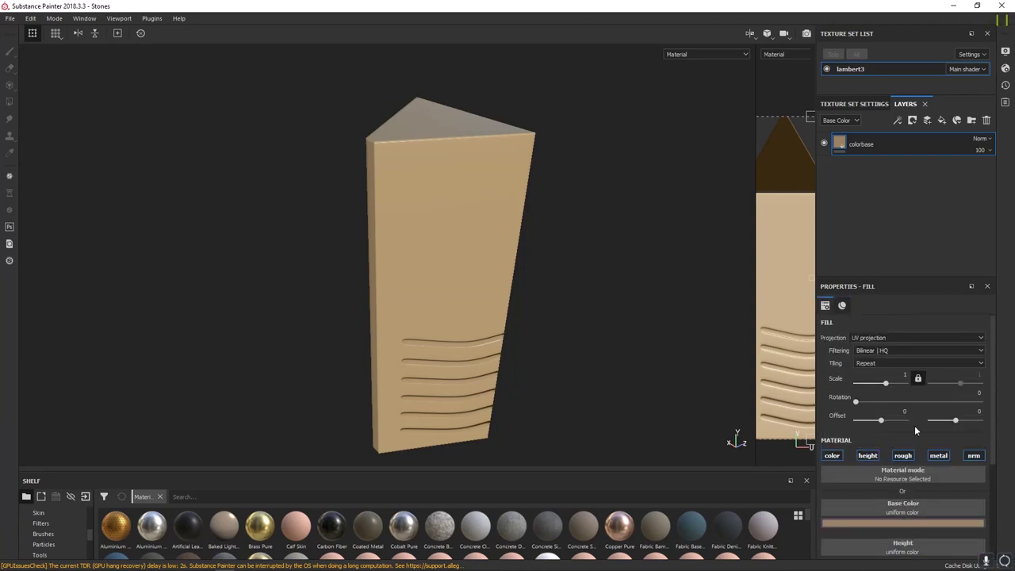
pyautogui.scroll(-3, 912, 432)
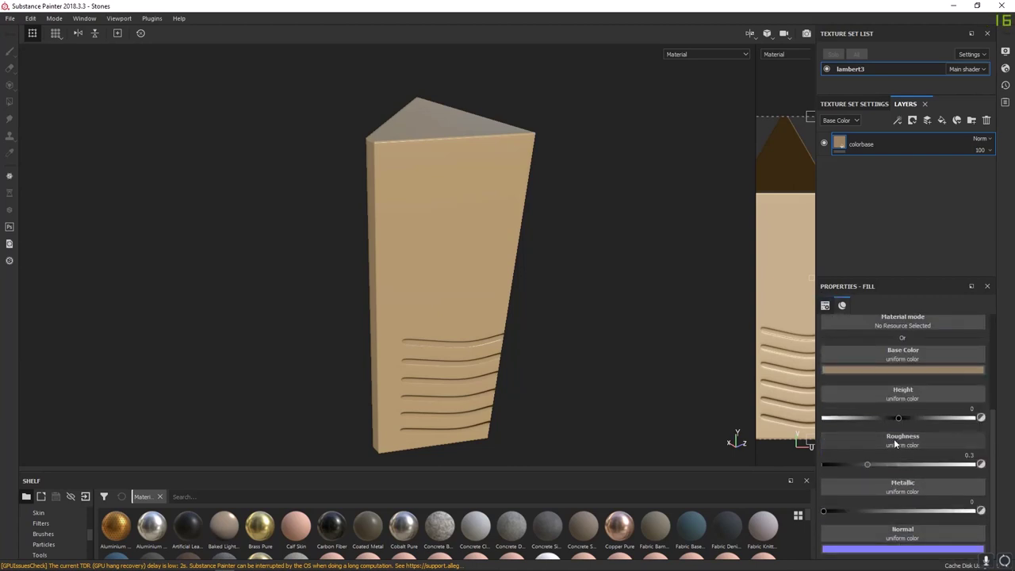
pyautogui.moveTo(867, 464); pyautogui.dragTo(935, 468)
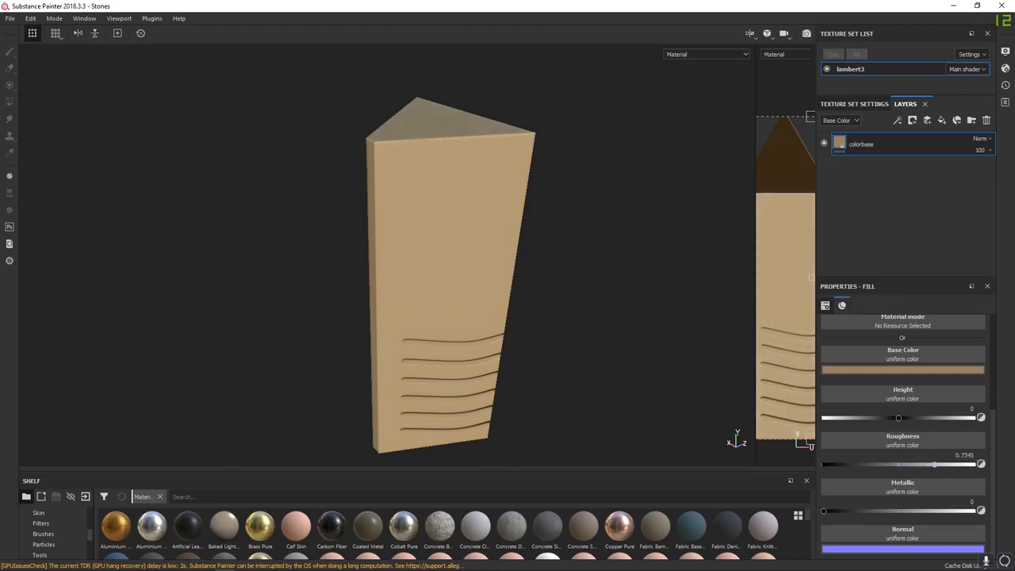
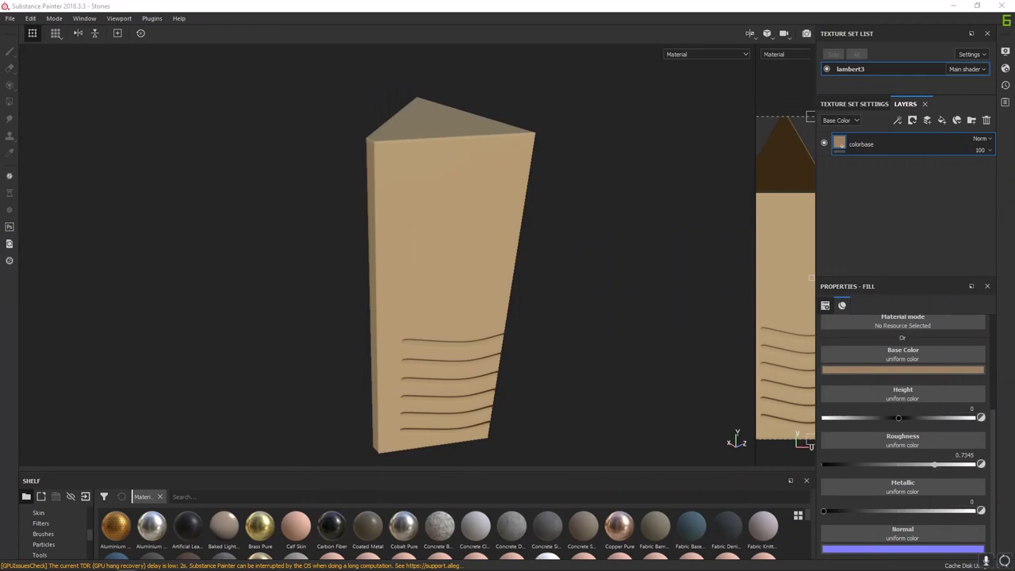
# Add a second fill layer above colorbase and name it "orange"
pyautogui.click(944, 120)
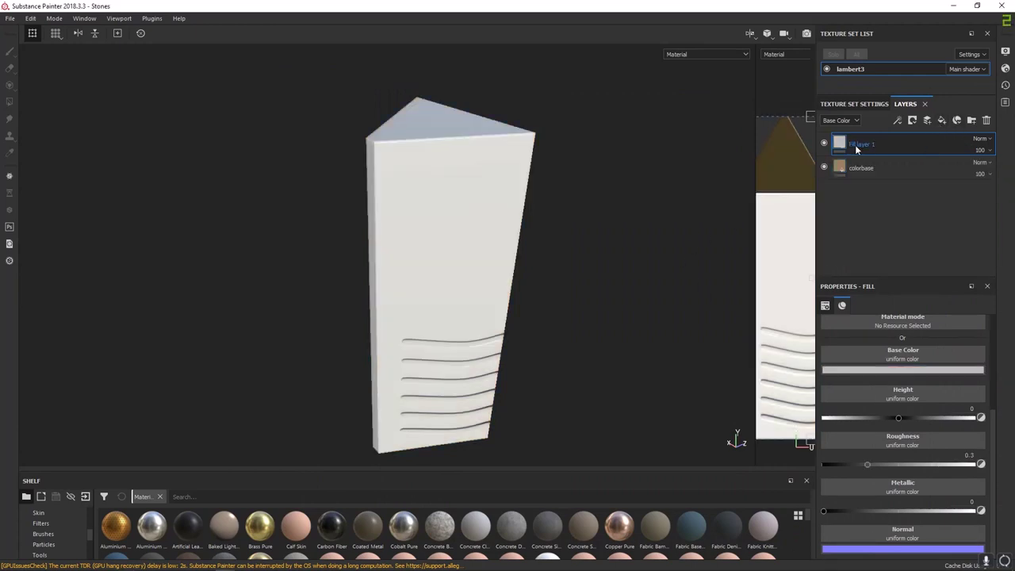
pyautogui.doubleClick(857, 143)
pyautogui.write('orang')
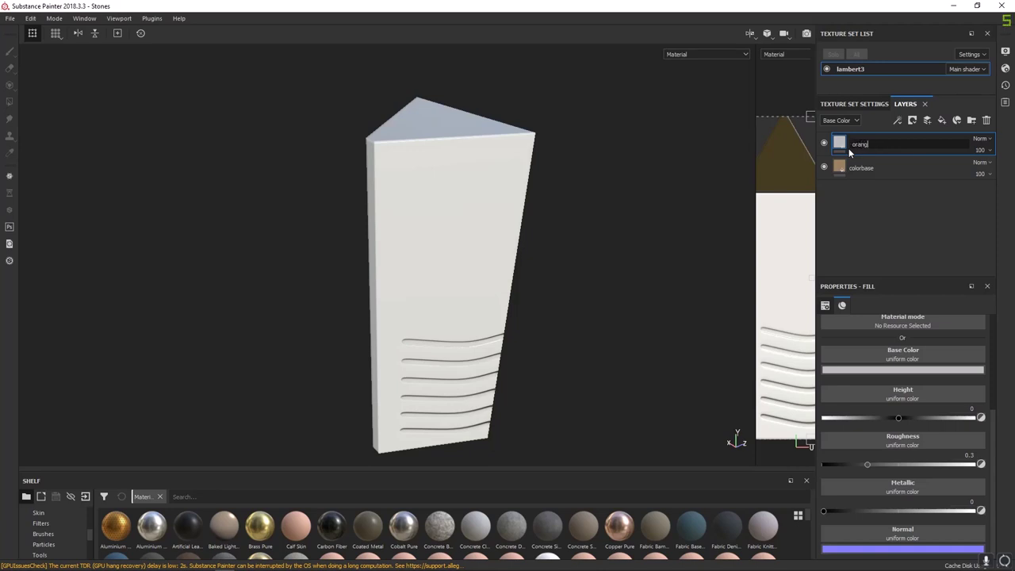
pyautogui.write('e')
pyautogui.press('Return')
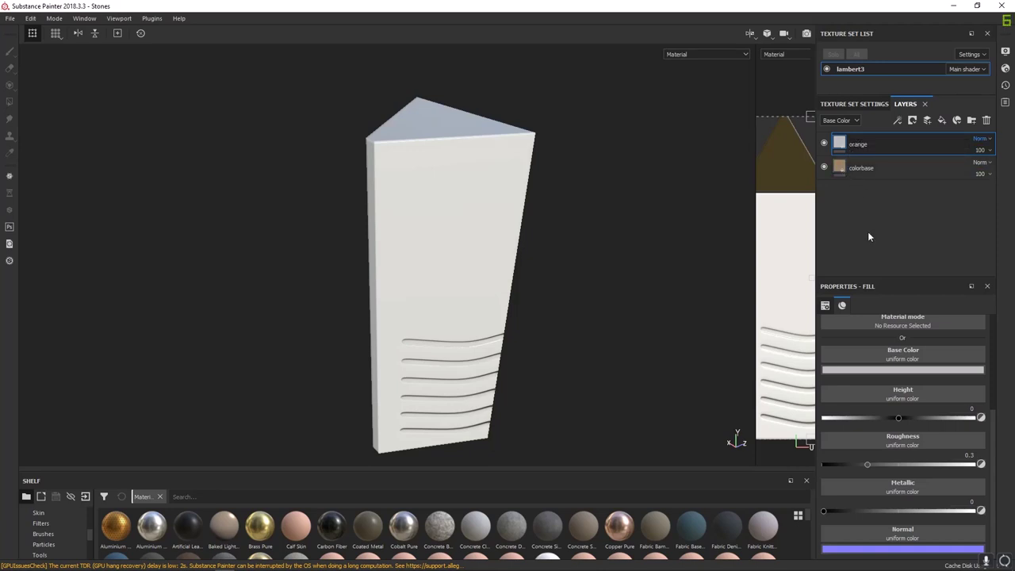
# Give the orange layer a reddish-brown base color sampled from the third slab in the reference photo
pyautogui.click(902, 373)
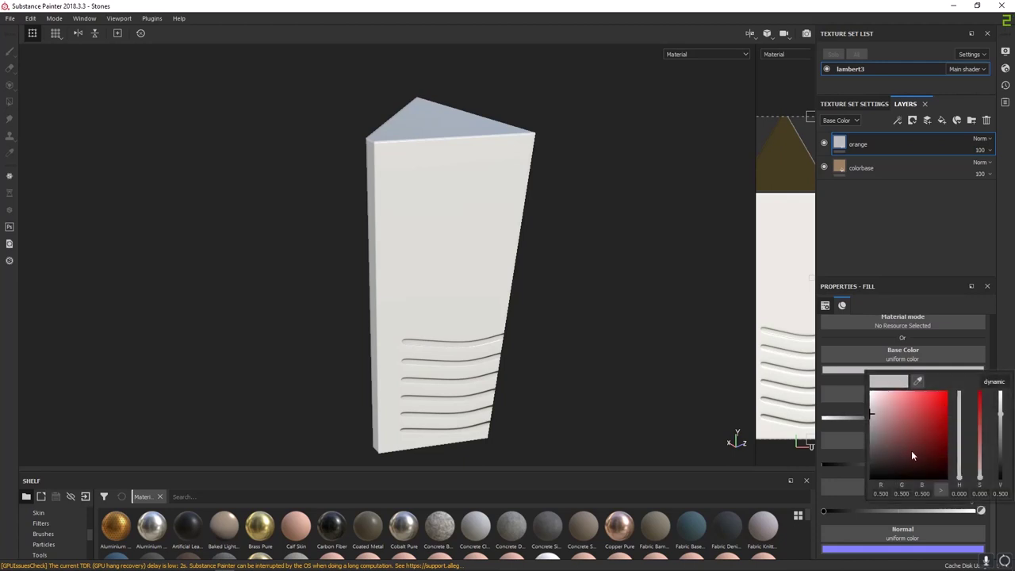
pyautogui.click(897, 418)
pyautogui.click(960, 474)
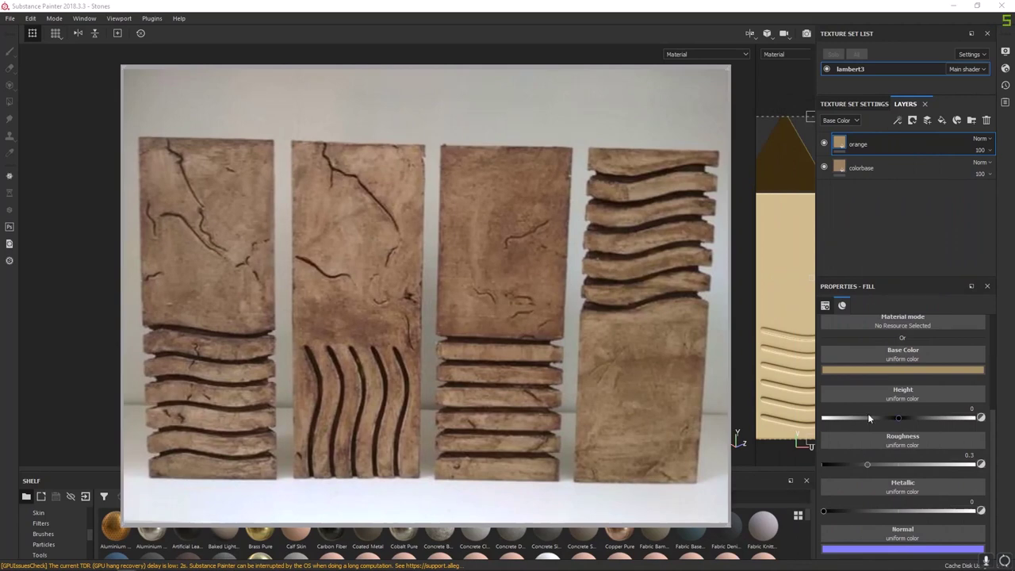
pyautogui.click(865, 370)
pyautogui.moveTo(919, 379); pyautogui.dragTo(465, 328)
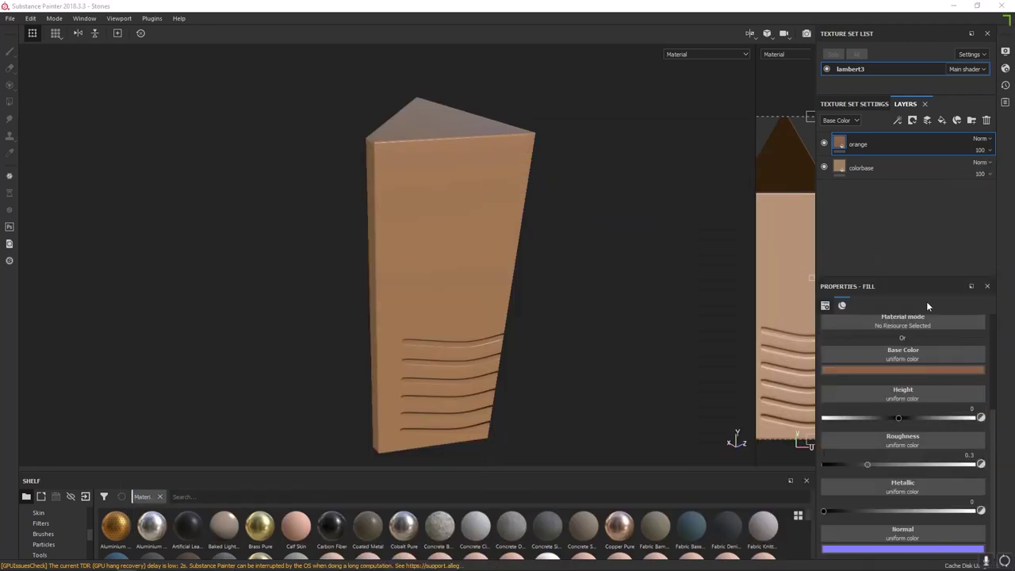
# Compare the stone with and without the orange layer by toggling that layer's visibility
pyautogui.keyDown('alt'); pyautogui.moveTo(584, 328); pyautogui.dragTo(822, 208); pyautogui.keyUp('alt')
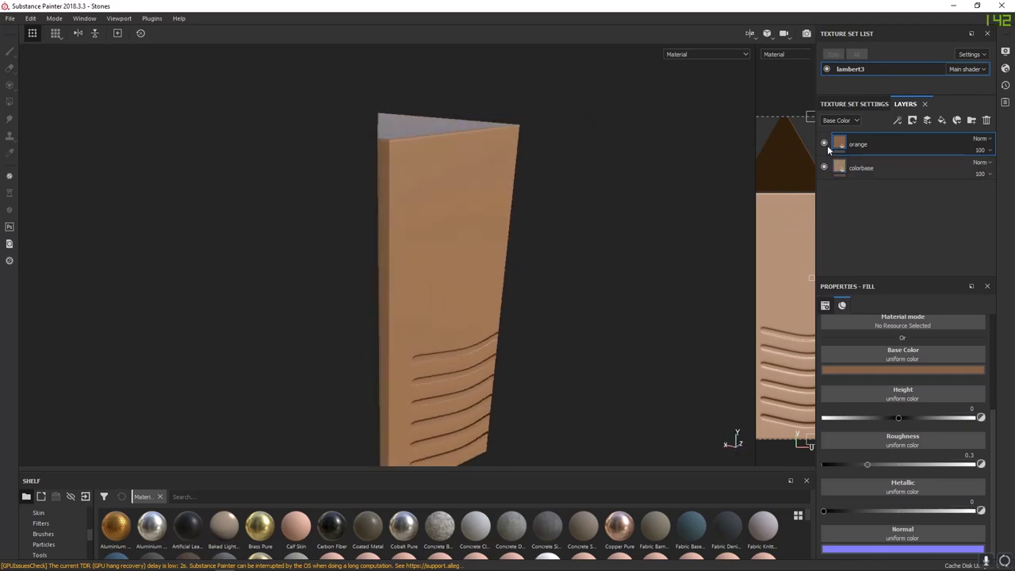
pyautogui.click(825, 144)
pyautogui.click(825, 144)
pyautogui.click(825, 144)
pyautogui.click(824, 145)
# Add a black mask to the orange layer
pyautogui.moveTo(841, 144)
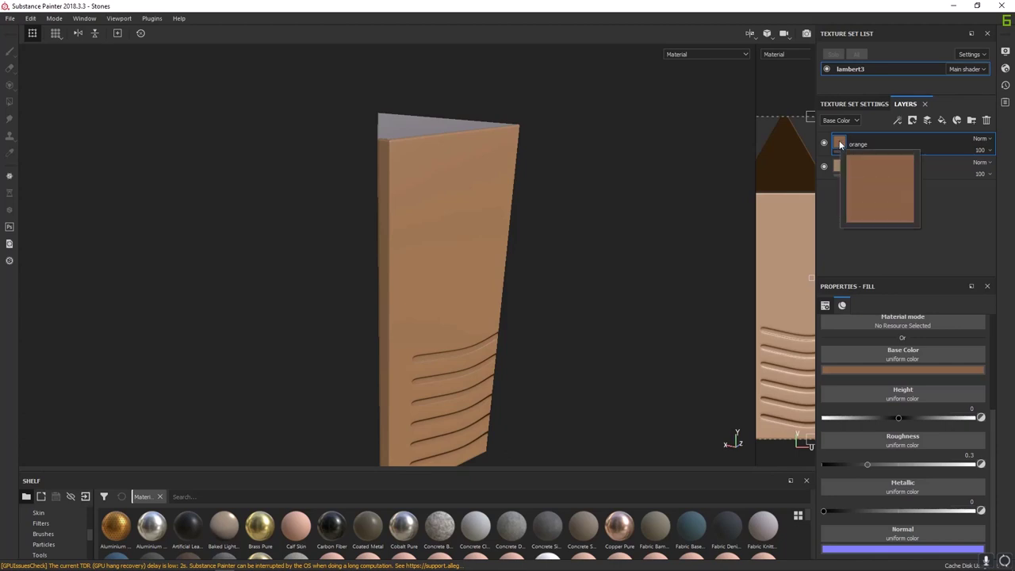
pyautogui.rightClick(842, 143)
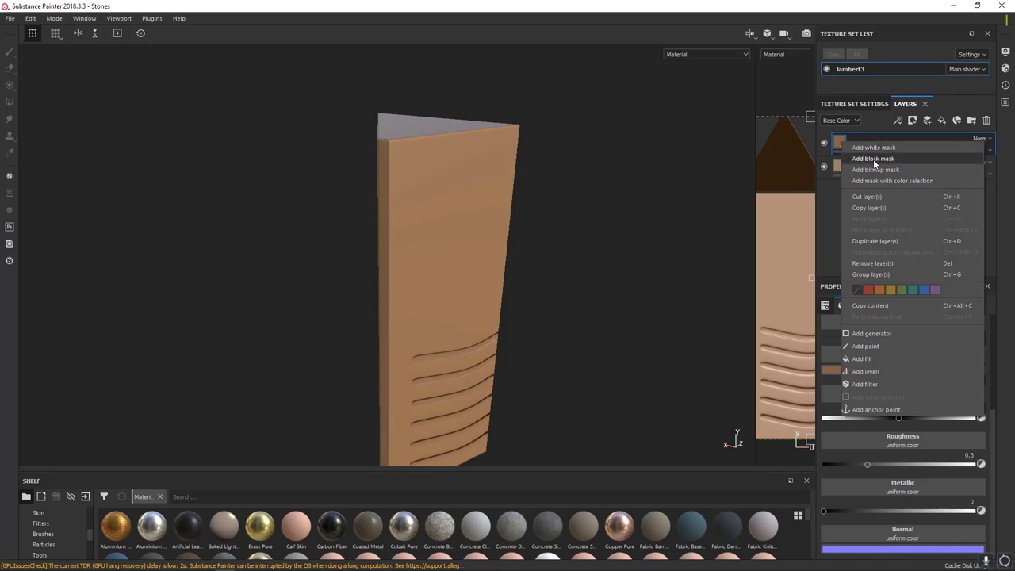
pyautogui.click(873, 159)
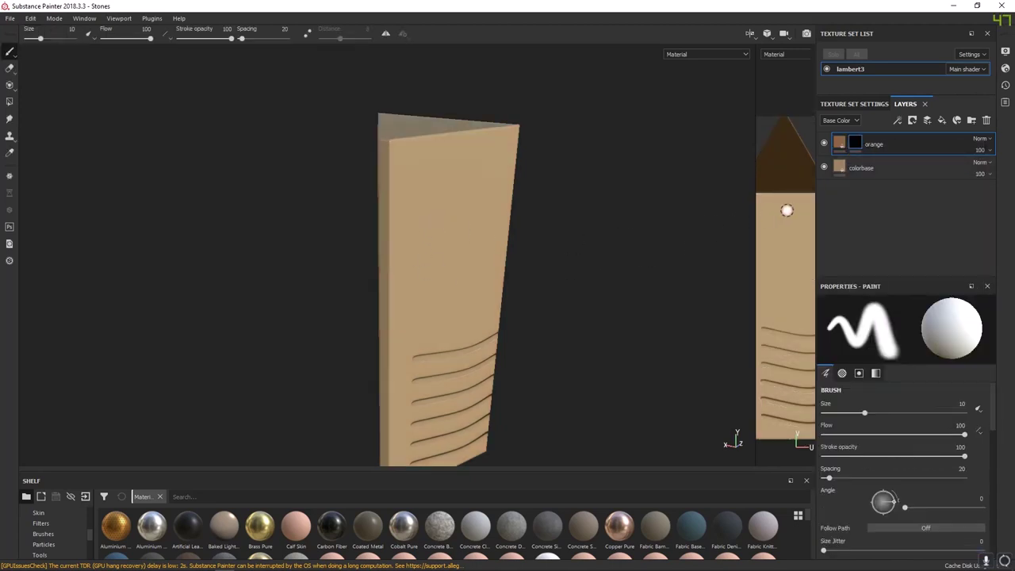
# Select the orange layer's mask and add a fill effect to it
pyautogui.rightClick(858, 142)
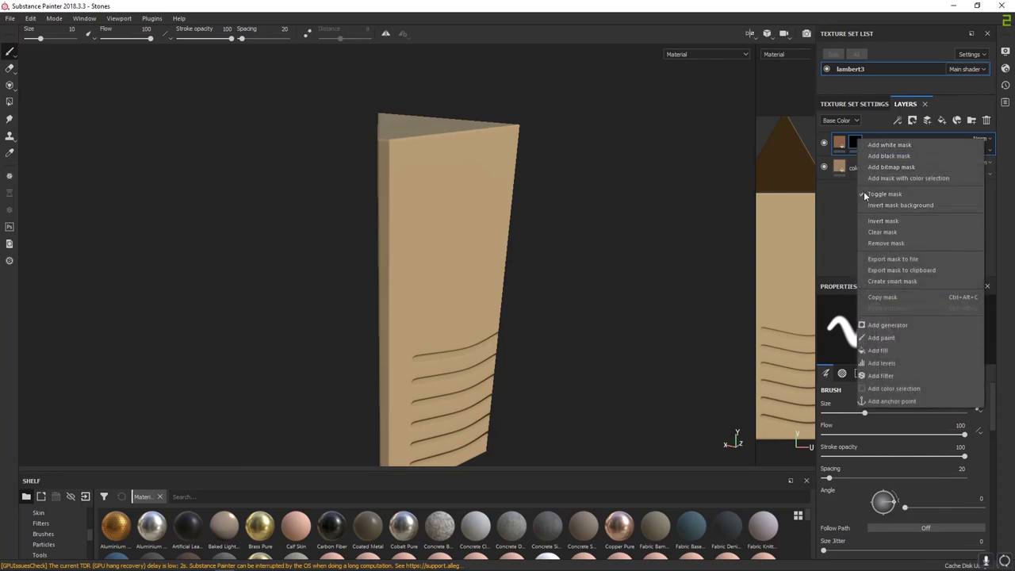
pyautogui.press('Escape')
pyautogui.click(843, 142)
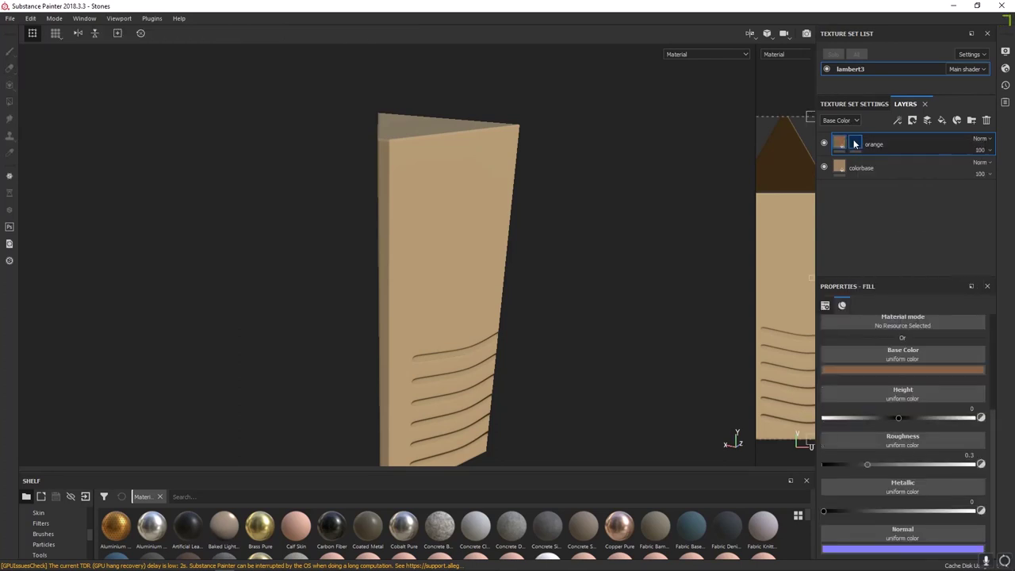
pyautogui.click(855, 143)
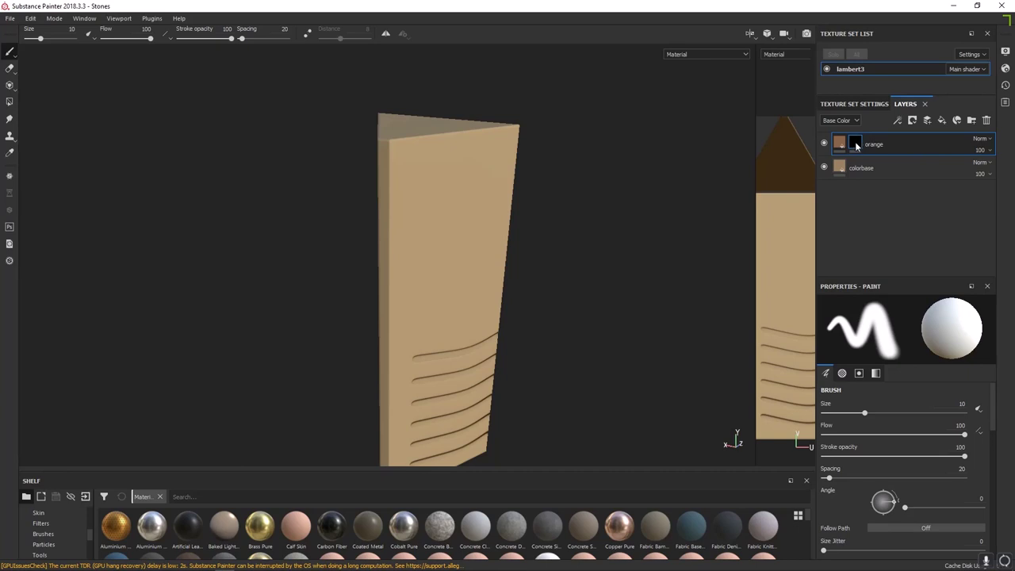
pyautogui.rightClick(856, 144)
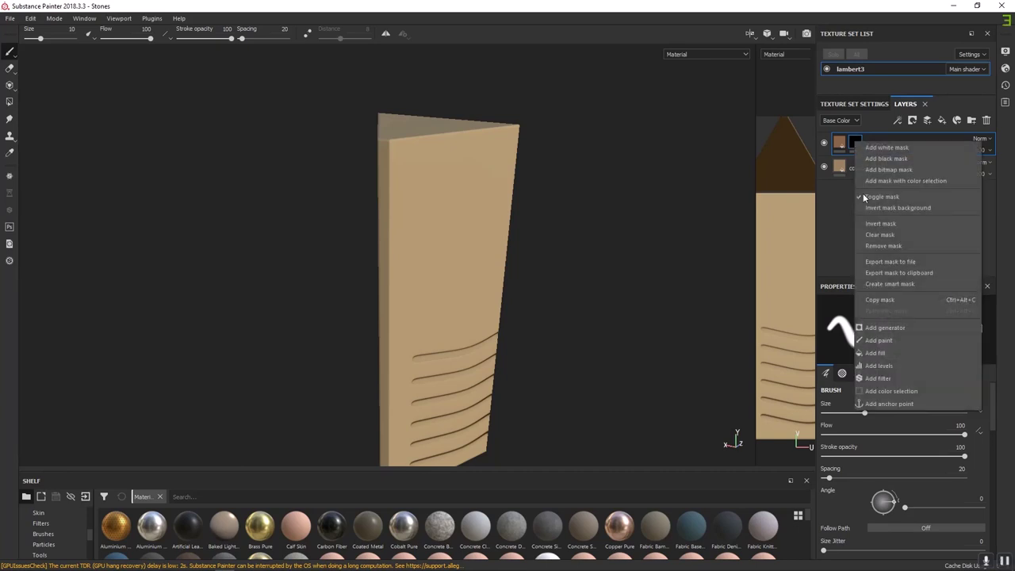
pyautogui.click(881, 353)
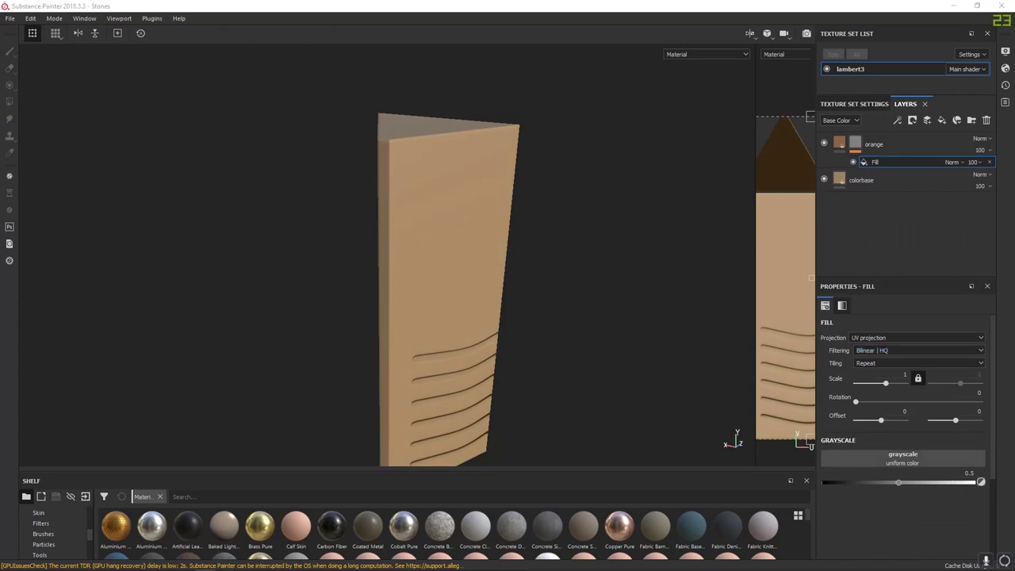
# Search the resources for grunge concrete textures and assign Grunge Concrete to the orange mask's fill effect
pyautogui.click(894, 457)
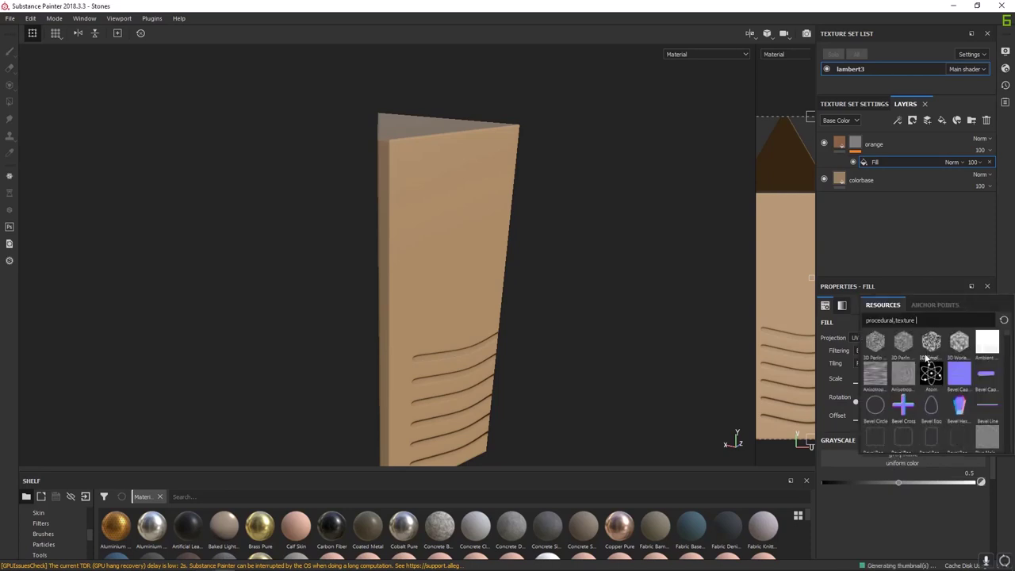
pyautogui.moveTo(910, 320); pyautogui.dragTo(855, 314)
pyautogui.write('grunge')
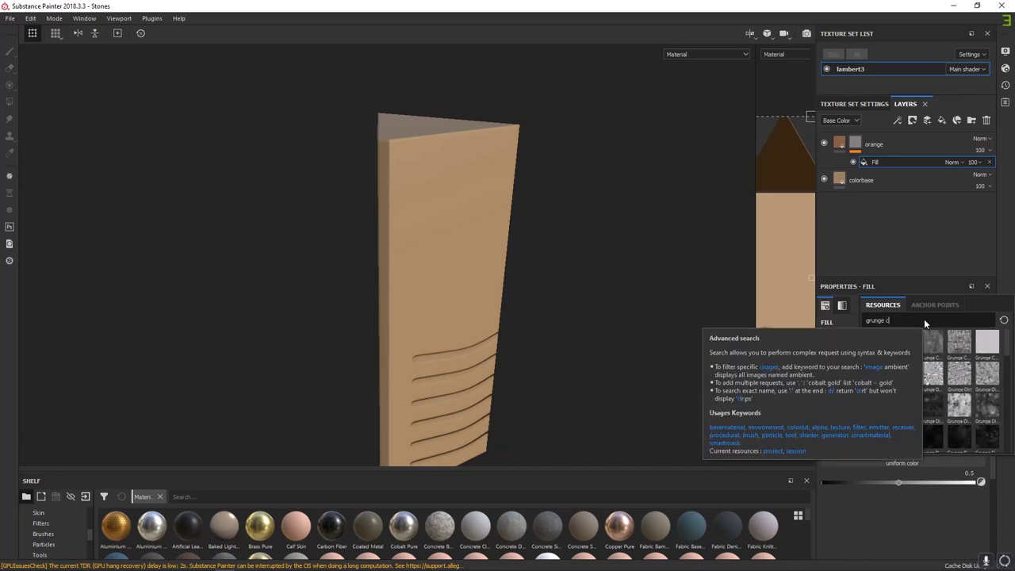
pyautogui.write(' concret')
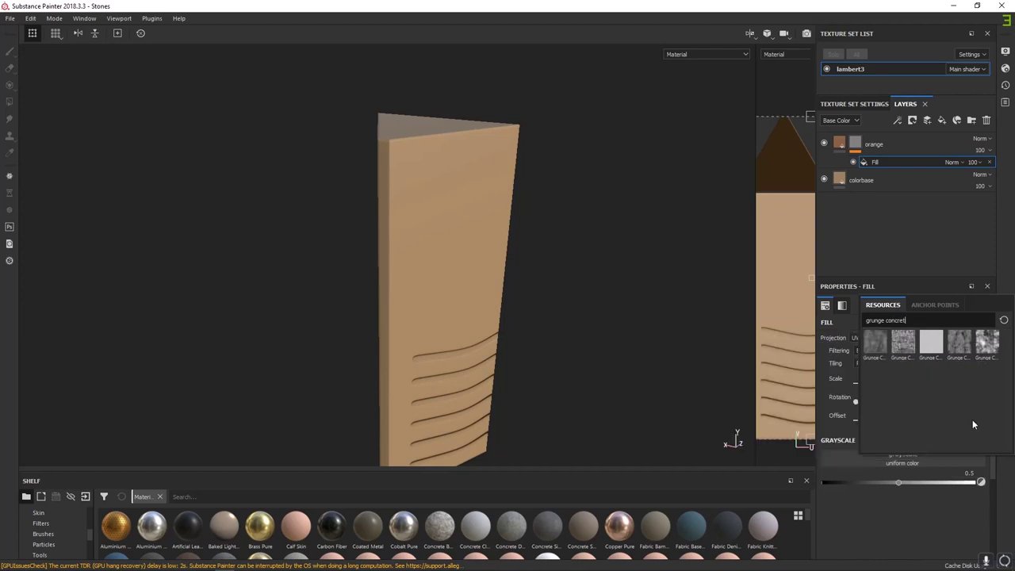
pyautogui.moveTo(874, 341)
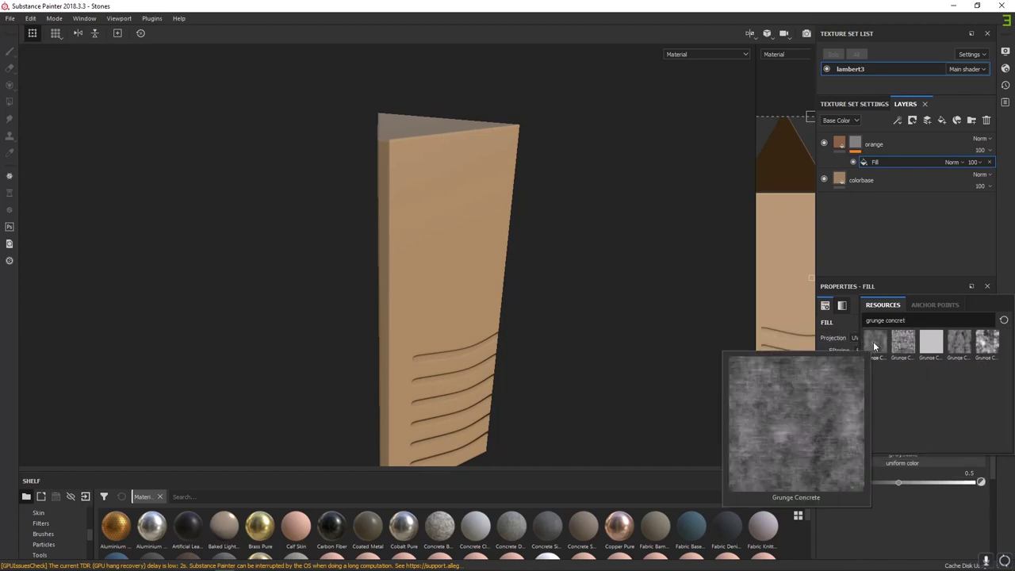
pyautogui.moveTo(905, 347)
pyautogui.moveTo(943, 348)
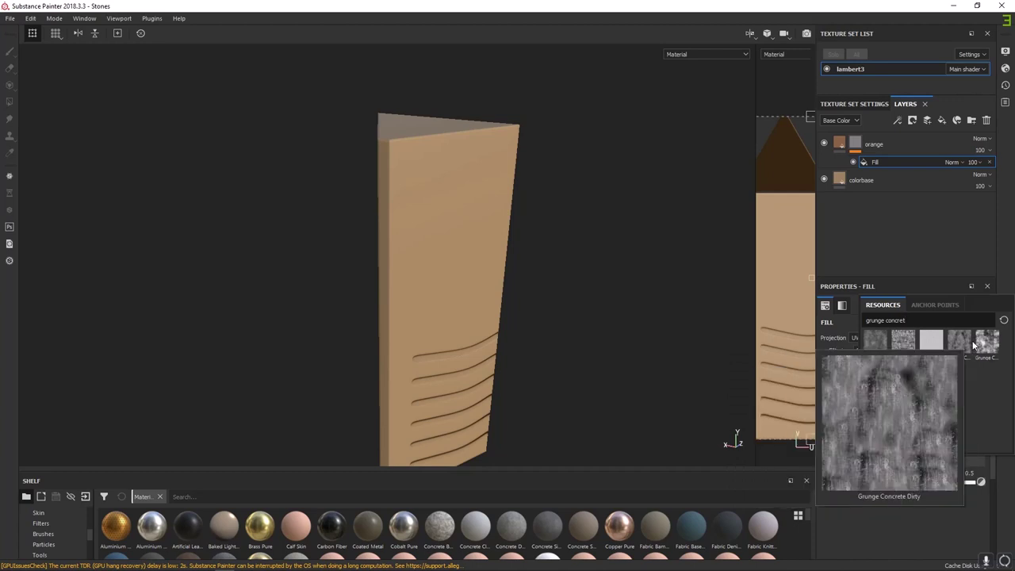
pyautogui.moveTo(995, 345)
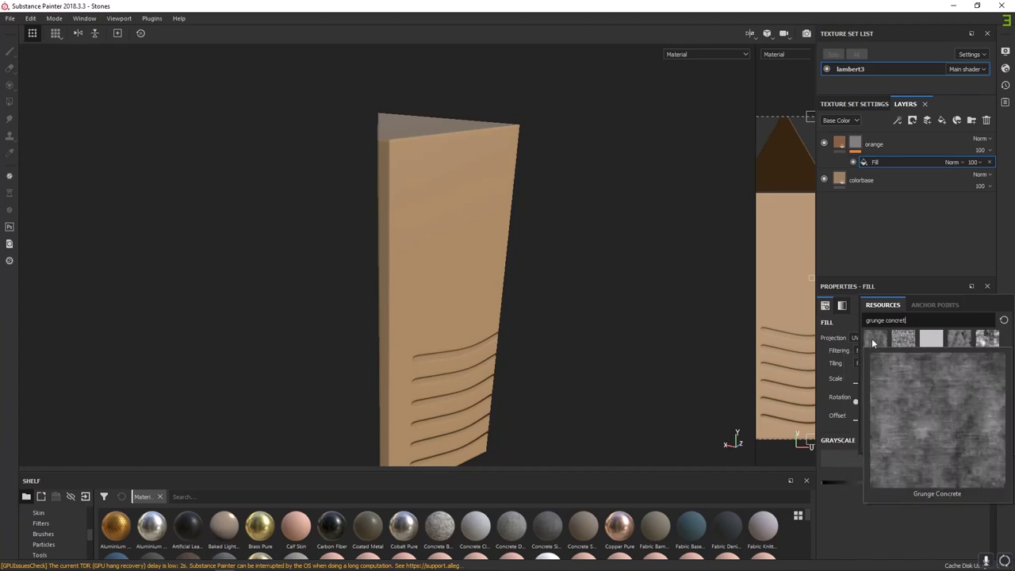
pyautogui.click(879, 341)
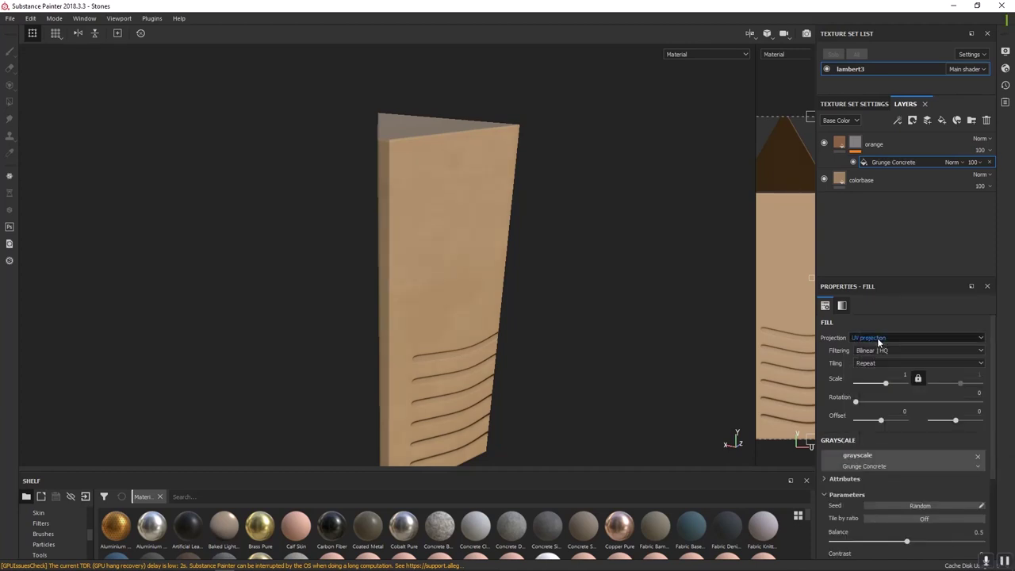
pyautogui.keyDown('alt'); pyautogui.moveTo(533, 286); pyautogui.dragTo(522, 286); pyautogui.keyUp('alt')
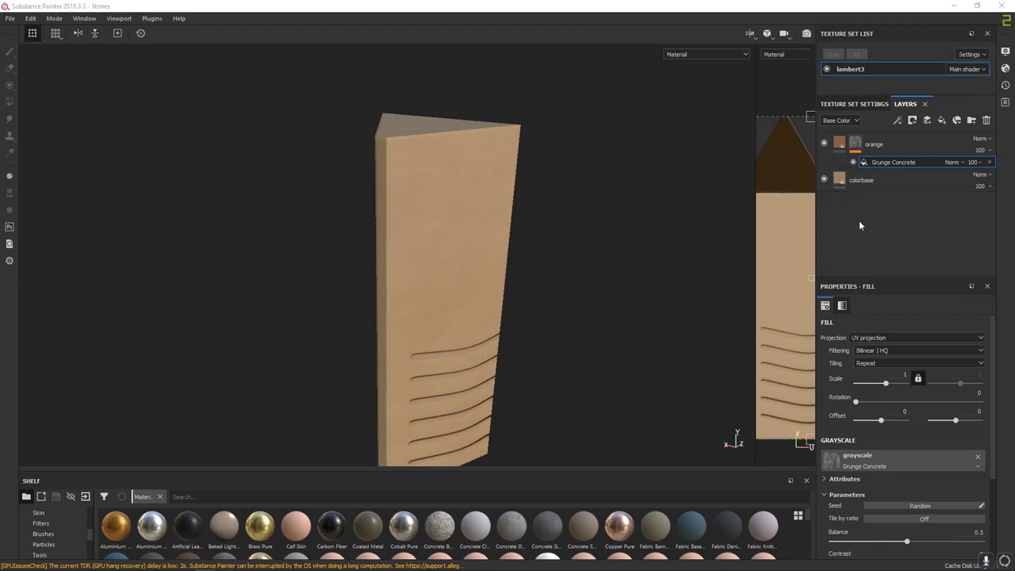
# Show only the orange layer's mask and examine the grunge pattern on the stone's sides, edges and top
pyautogui.click(858, 145)
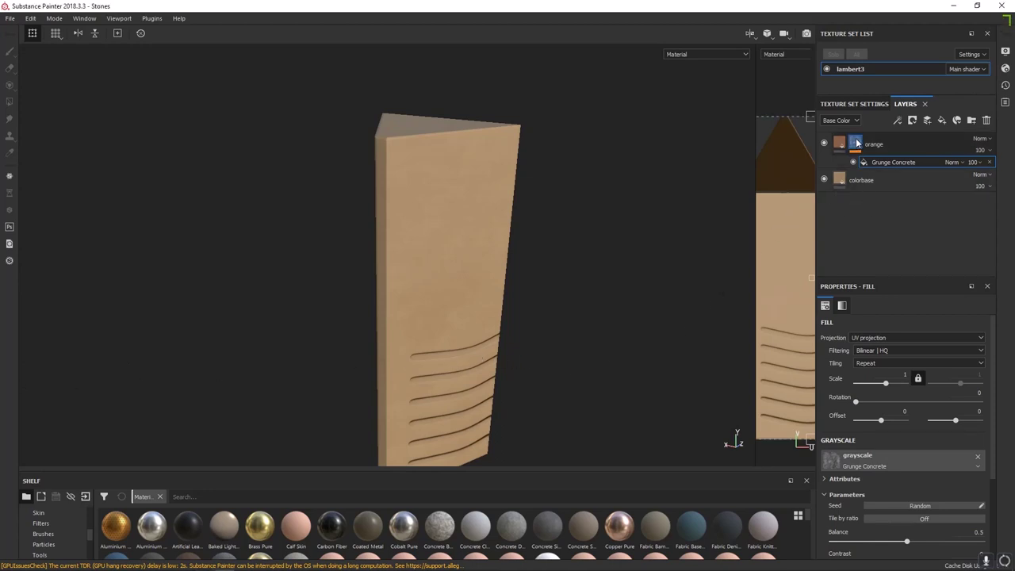
pyautogui.keyDown('alt'); pyautogui.click(856, 144); pyautogui.keyUp('alt')
pyautogui.keyDown('alt'); pyautogui.moveTo(521, 327); pyautogui.dragTo(597, 299); pyautogui.keyUp('alt')
pyautogui.keyDown('alt'); pyautogui.moveTo(530, 326); pyautogui.dragTo(529, 256, button='middle'); pyautogui.keyUp('alt')
pyautogui.moveTo(508, 262)
pyautogui.keyDown('alt'); pyautogui.mouseDown()
pyautogui.moveTo(427, 276)
pyautogui.moveTo(598, 344)
pyautogui.moveTo(479, 324)
pyautogui.moveTo(277, 262)
pyautogui.moveTo(453, 294)
pyautogui.mouseUp(); pyautogui.keyUp('alt')
pyautogui.moveTo(453, 294)
pyautogui.keyDown('alt'); pyautogui.mouseDown(button='right')
pyautogui.moveTo(517, 295)
pyautogui.moveTo(468, 273)
pyautogui.mouseUp(button='right'); pyautogui.keyUp('alt')
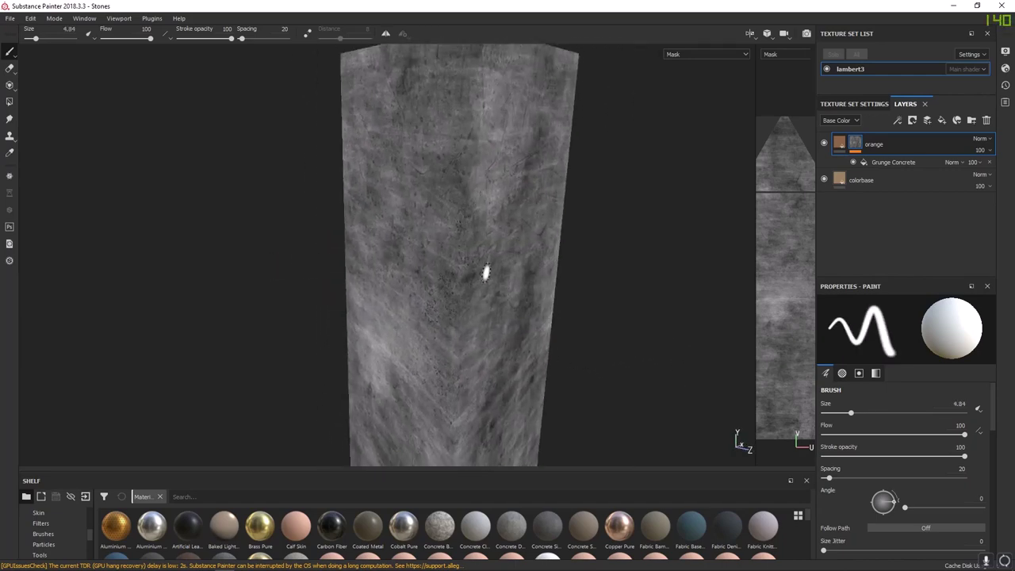
pyautogui.keyDown('alt'); pyautogui.moveTo(483, 273); pyautogui.dragTo(475, 373); pyautogui.keyUp('alt')
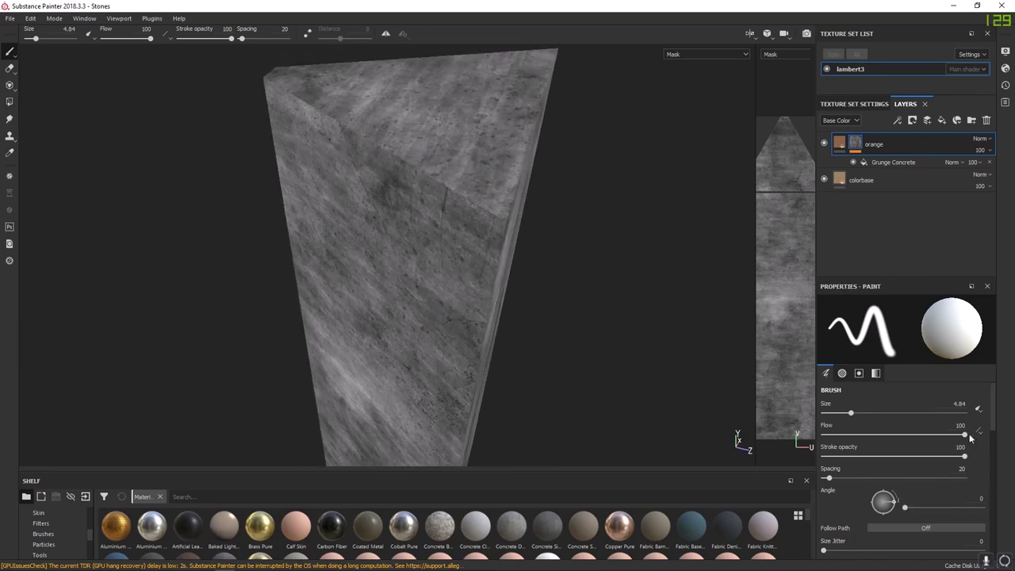
# Return to the material view and review the parameters of the orange mask's Grunge Concrete fill
pyautogui.click(839, 144)
pyautogui.click(852, 173)
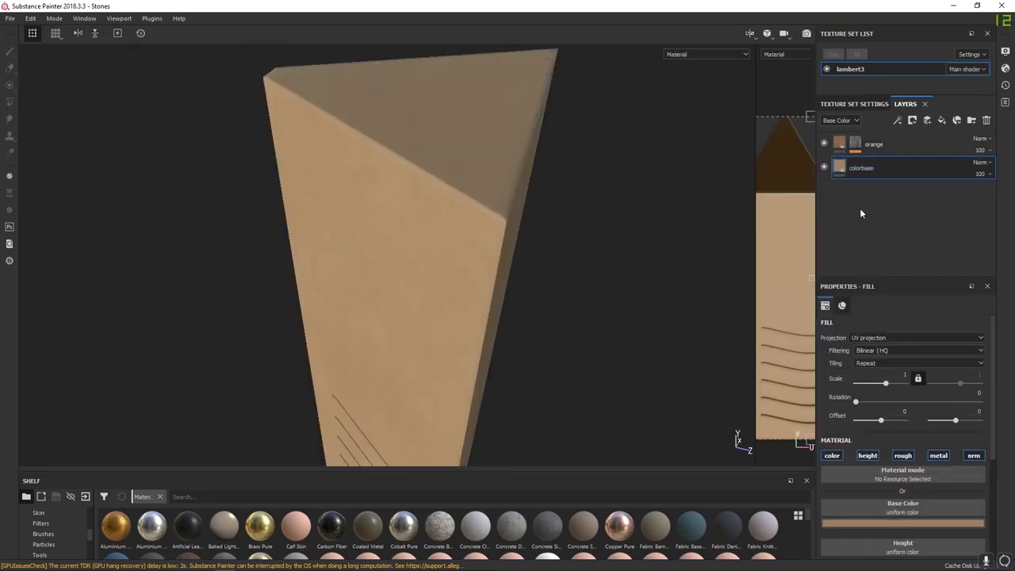
pyautogui.click(856, 144)
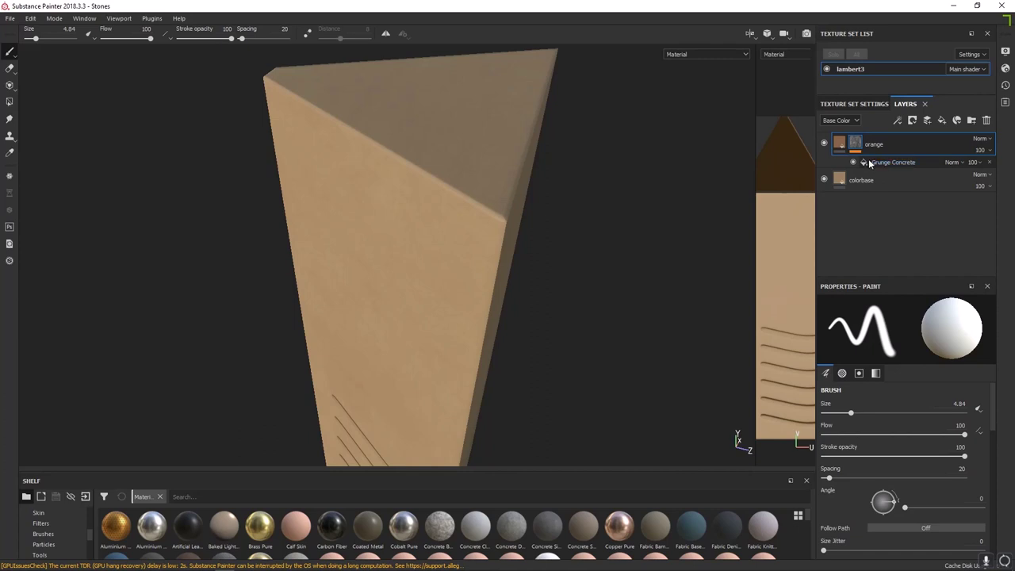
pyautogui.click(891, 163)
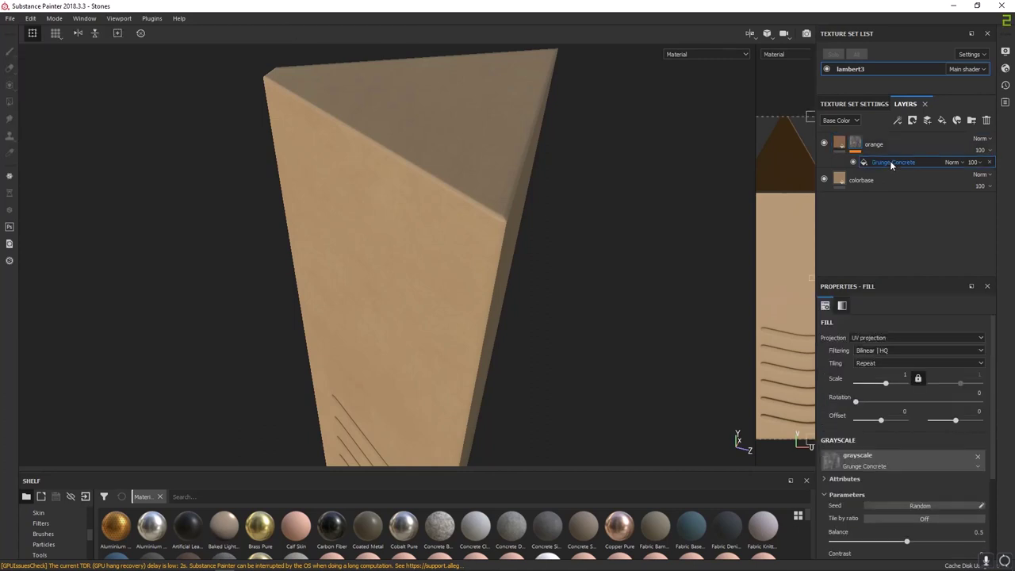
pyautogui.scroll(-4, 890, 476)
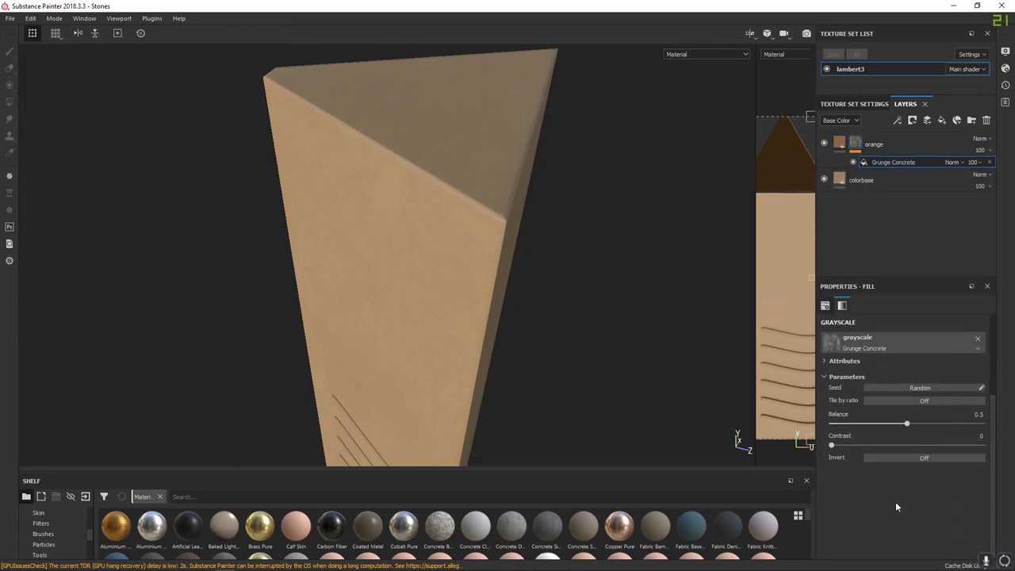
pyautogui.scroll(4, 896, 502)
pyautogui.scroll(-4, 893, 488)
pyautogui.scroll(4, 871, 483)
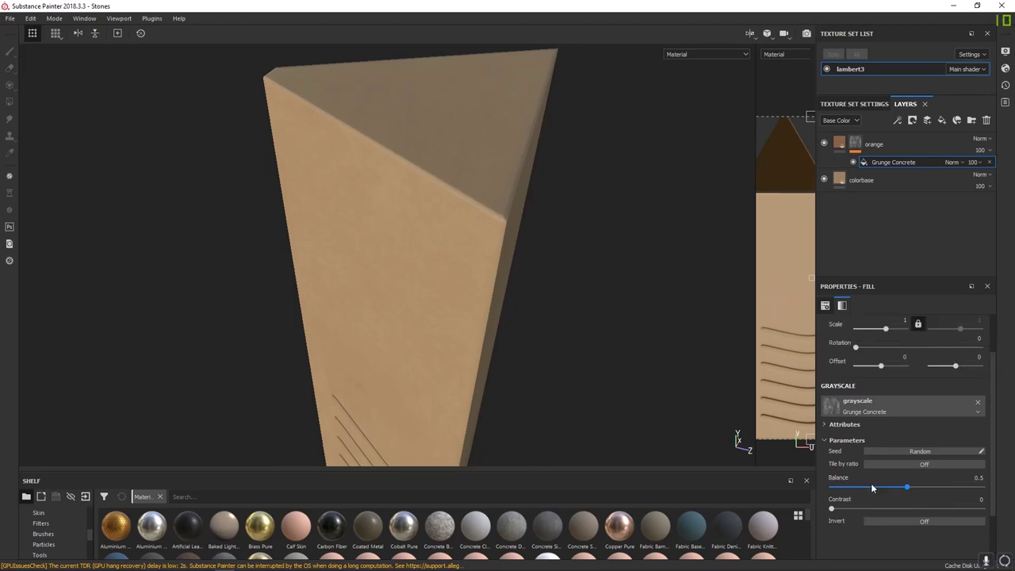
# Display the orange layer's mask alone and set the Grunge Concrete fill's scale to 0.5
pyautogui.keyDown('alt'); pyautogui.click(855, 144); pyautogui.keyUp('alt')
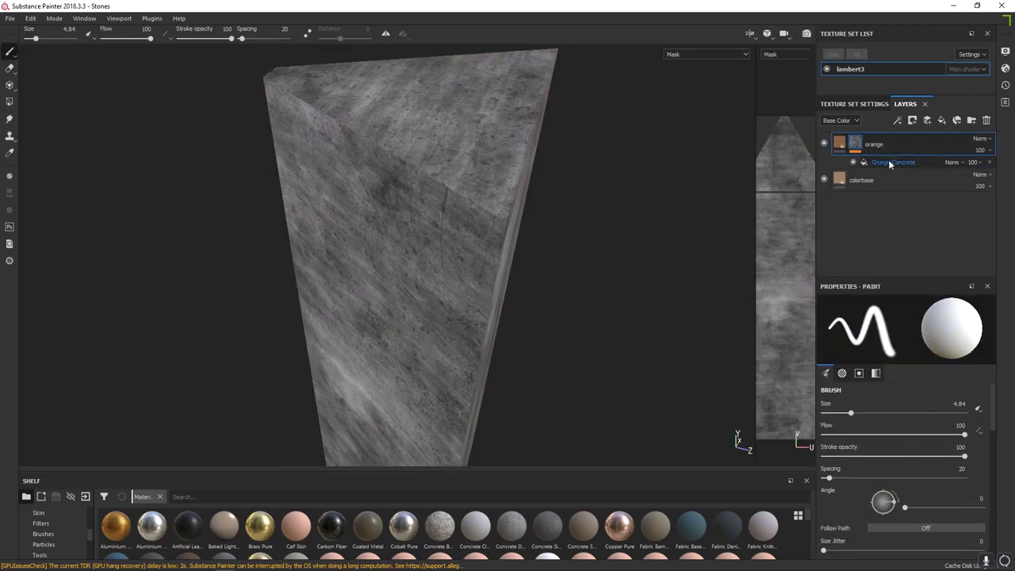
pyautogui.click(889, 162)
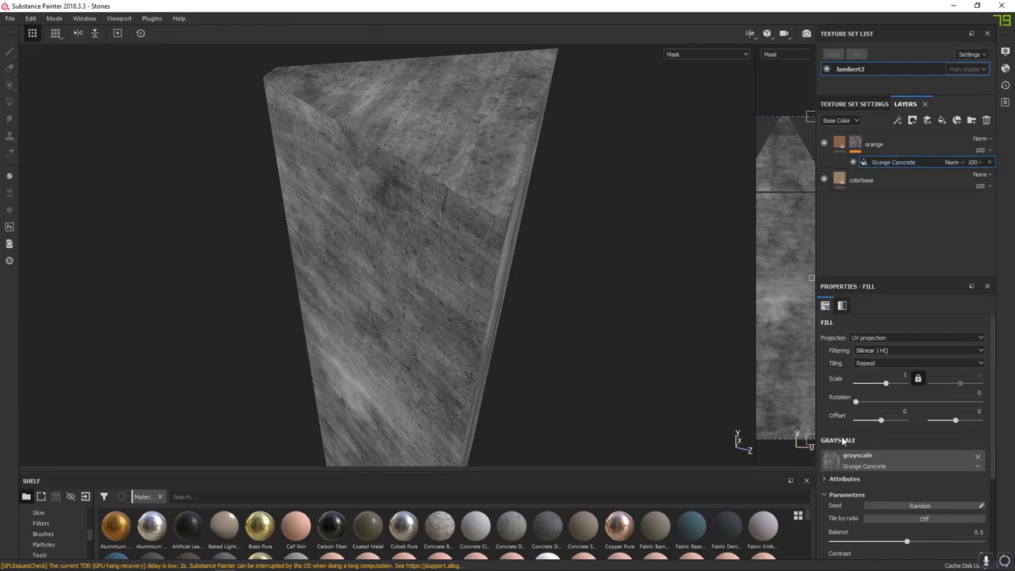
pyautogui.click(886, 373)
pyautogui.write('0.5')
pyautogui.press('Return')
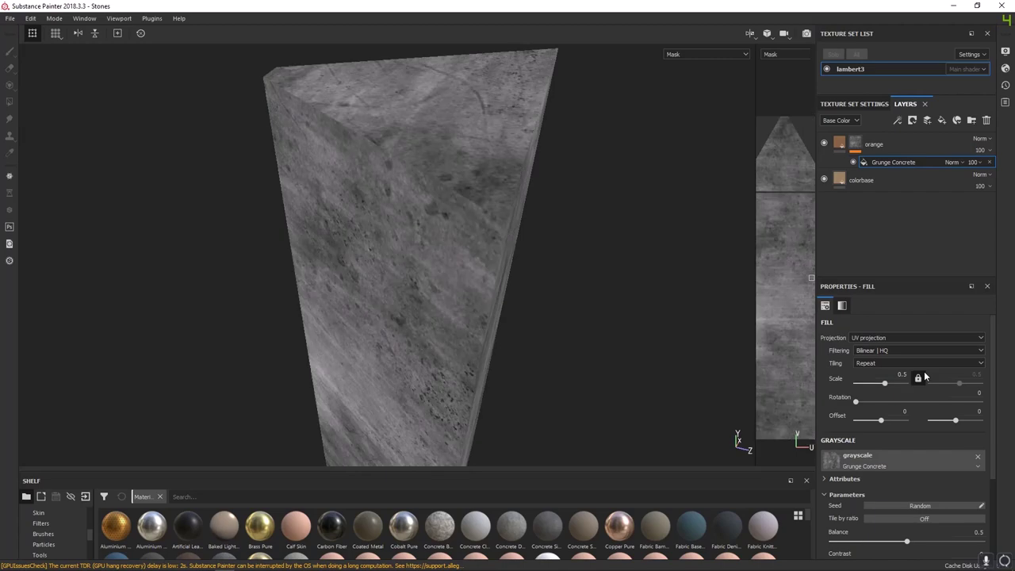
# Change the Grunge Concrete fill to tri-planar projection and check the mask in the 2D and 3D views
pyautogui.click(872, 341)
pyautogui.click(868, 352)
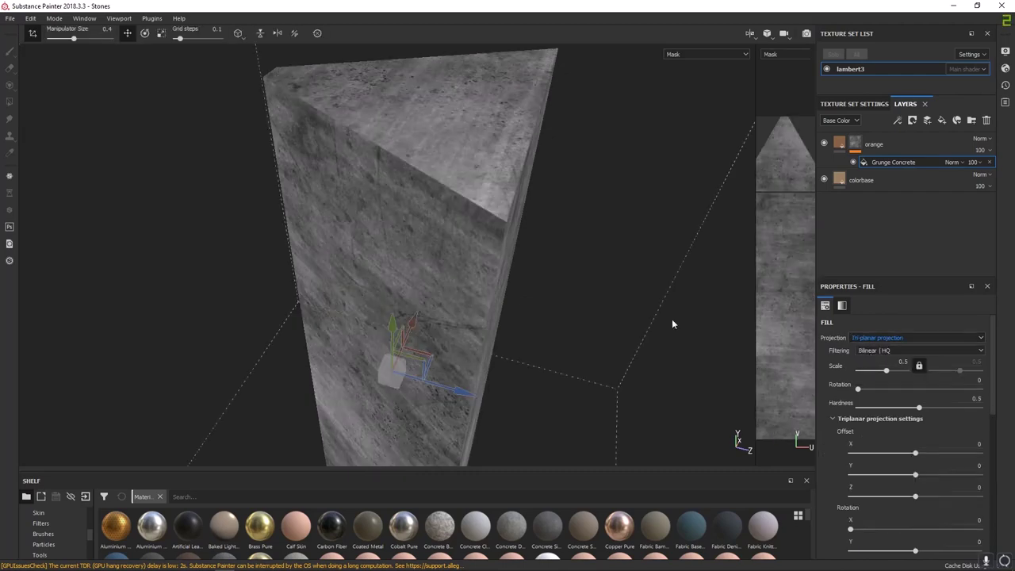
pyautogui.moveTo(752, 213); pyautogui.dragTo(444, 209)
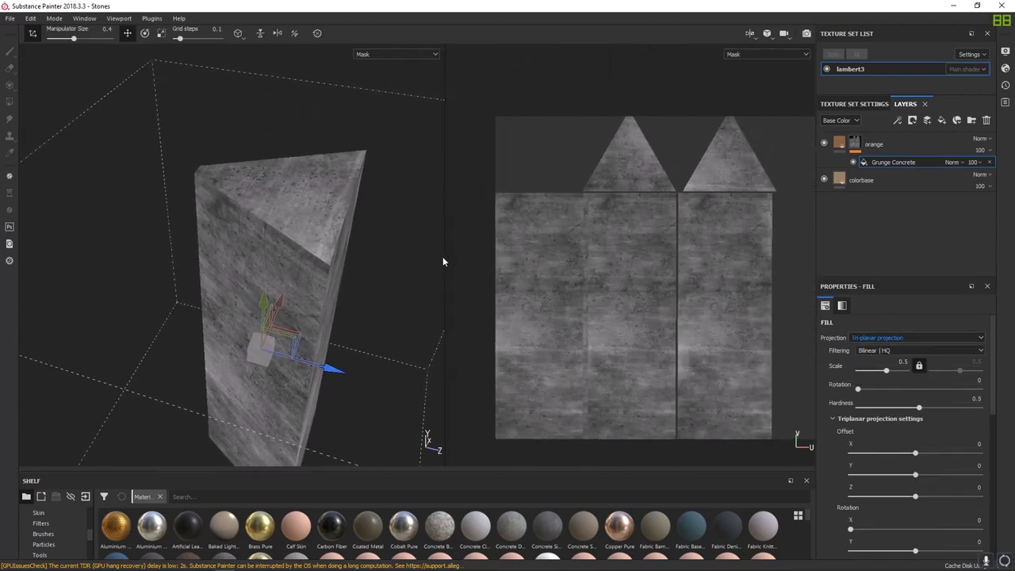
pyautogui.moveTo(443, 256); pyautogui.dragTo(722, 255)
pyautogui.keyDown('alt'); pyautogui.moveTo(409, 273); pyautogui.dragTo(603, 285); pyautogui.keyUp('alt')
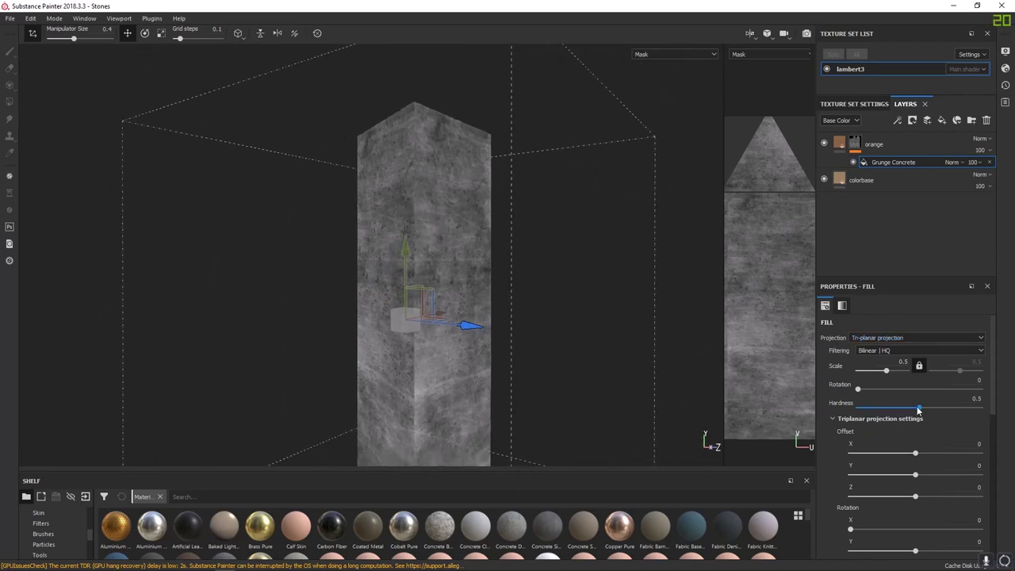
# Try tri-planar hardness values of 0.36 and 1, checking the projection blend along the stone's edges
pyautogui.moveTo(919, 409)
pyautogui.mouseDown()
pyautogui.moveTo(879, 410)
pyautogui.moveTo(902, 410)
pyautogui.mouseUp()
pyautogui.keyDown('alt'); pyautogui.moveTo(478, 234); pyautogui.dragTo(714, 258); pyautogui.keyUp('alt')
pyautogui.keyDown('alt'); pyautogui.moveTo(474, 183); pyautogui.dragTo(664, 275, button='right'); pyautogui.keyUp('alt')
pyautogui.keyDown('alt'); pyautogui.moveTo(664, 274); pyautogui.dragTo(766, 286); pyautogui.keyUp('alt')
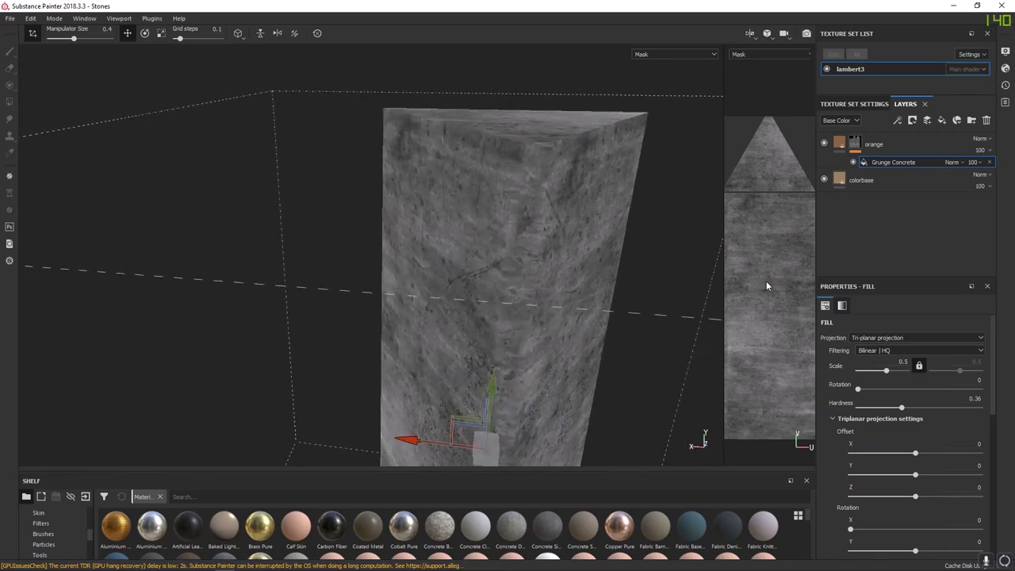
pyautogui.moveTo(897, 409); pyautogui.dragTo(982, 410)
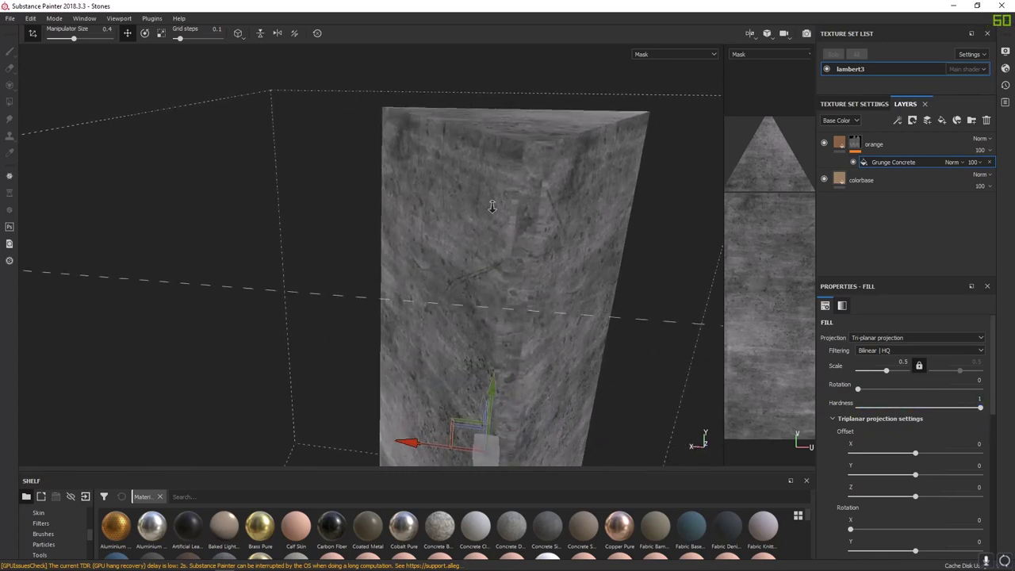
pyautogui.scroll(5, 574, 255)
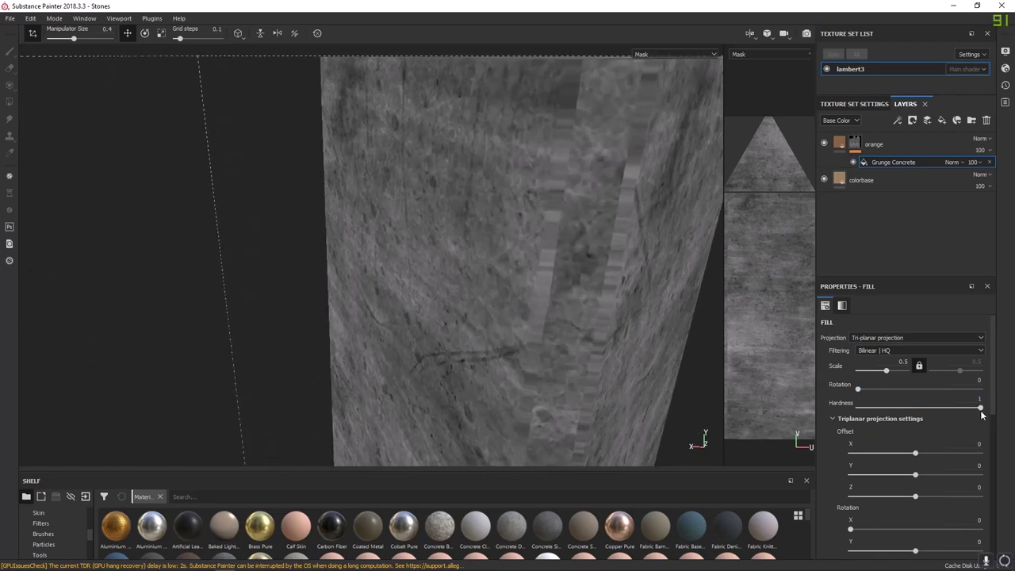
# Set the Grunge Concrete fill's tri-planar hardness to 0 and check the mask around the stone
pyautogui.moveTo(982, 414); pyautogui.dragTo(858, 409)
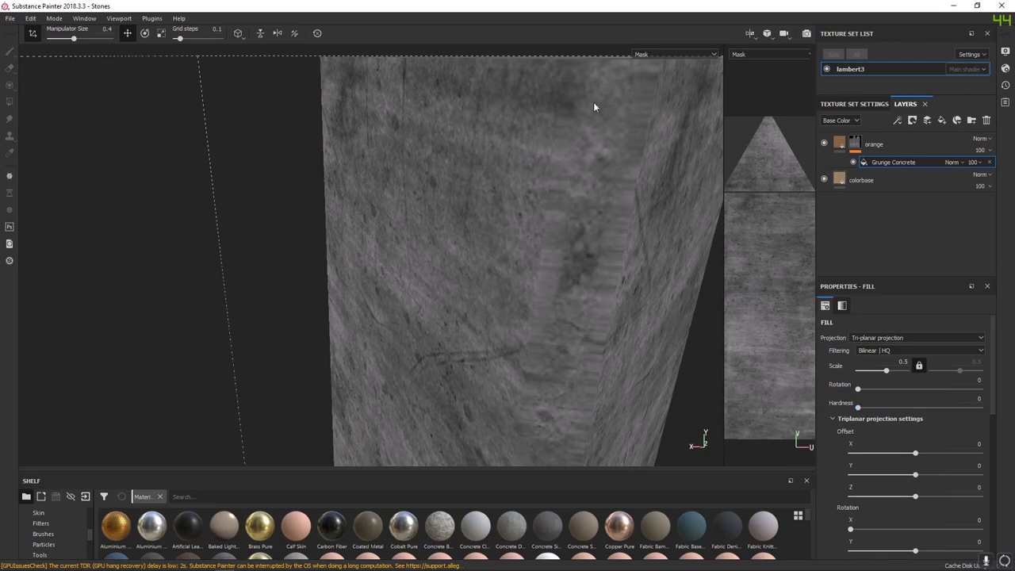
pyautogui.keyDown('alt'); pyautogui.moveTo(585, 341); pyautogui.dragTo(95, 45, button='right'); pyautogui.keyUp('alt')
pyautogui.keyDown('alt'); pyautogui.moveTo(119, 87); pyautogui.dragTo(412, 232); pyautogui.keyUp('alt')
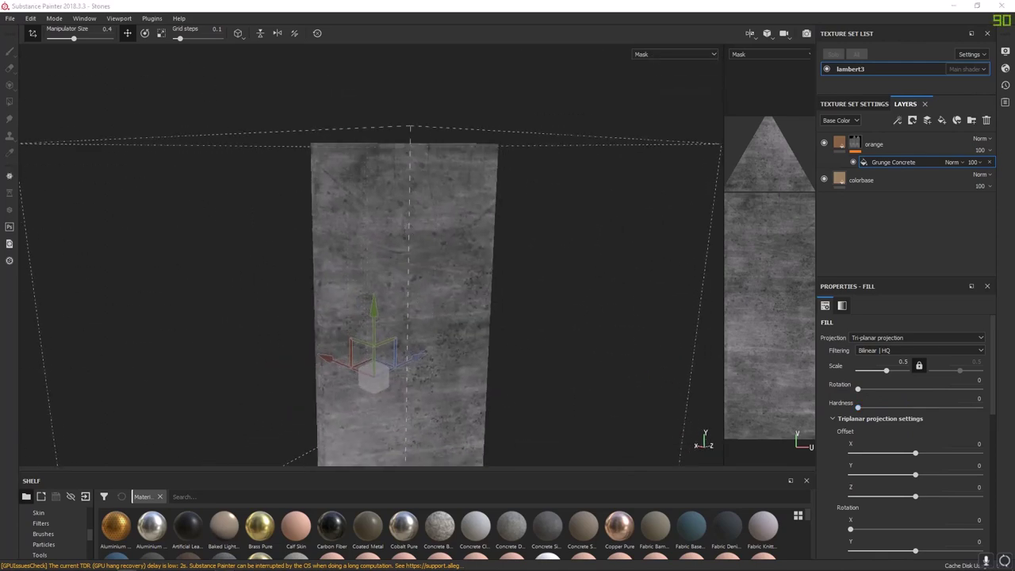
pyautogui.scroll(-10, 903, 463)
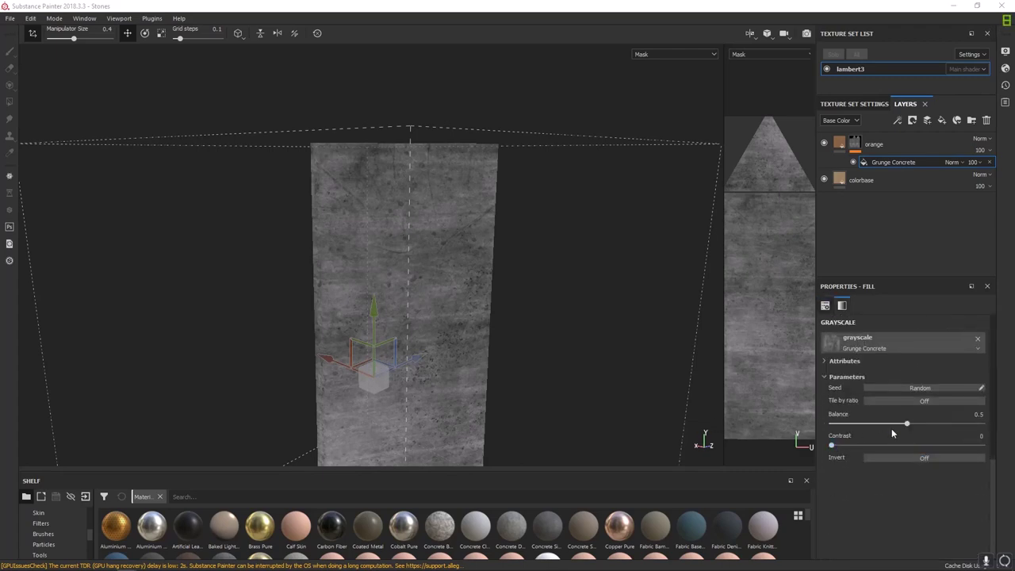
pyautogui.scroll(10, 853, 419)
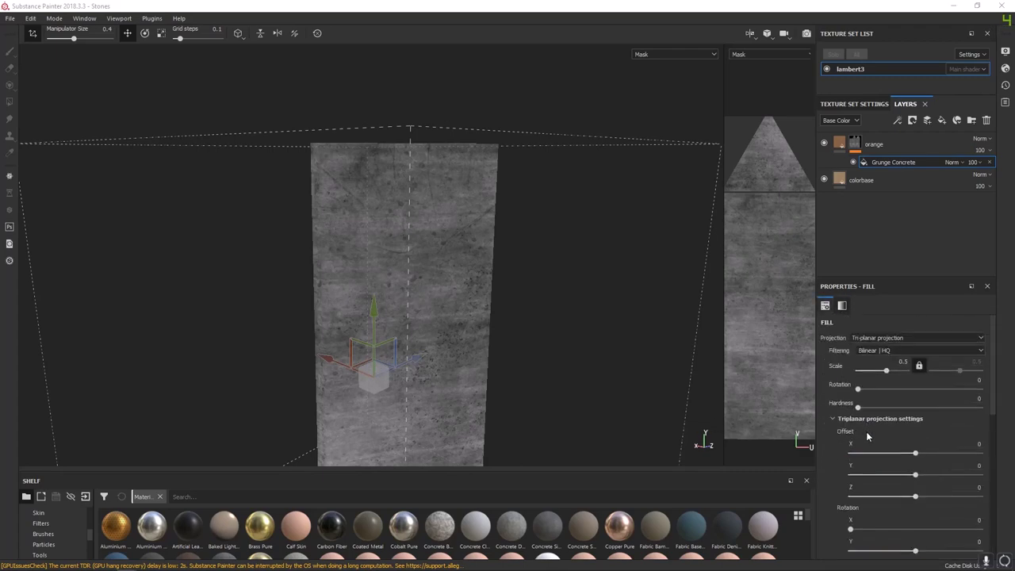
pyautogui.keyDown('alt'); pyautogui.moveTo(454, 192); pyautogui.dragTo(534, 217); pyautogui.keyUp('alt')
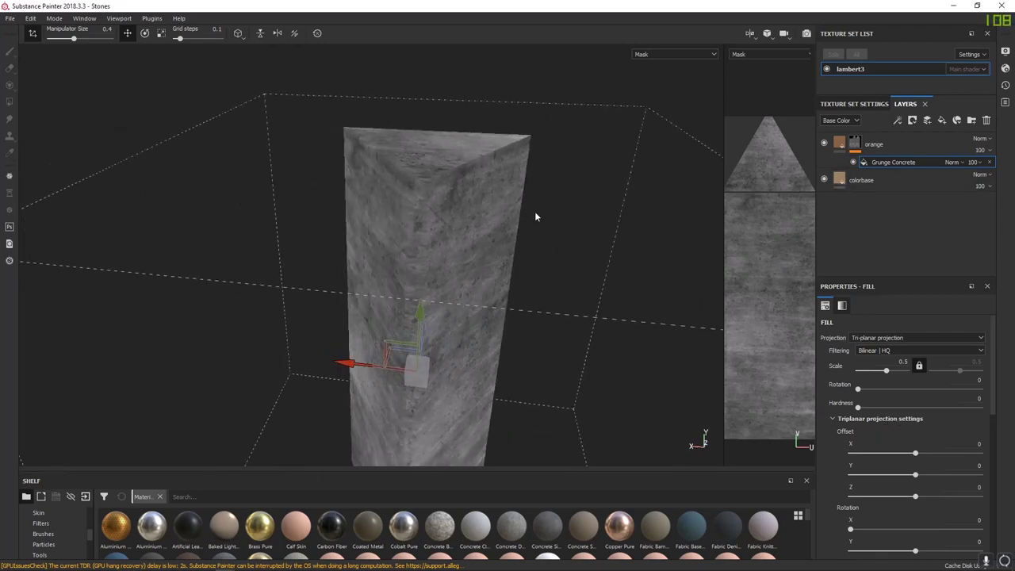
# Add a Levels effect to the orange layer's mask and raise its black input level to 0.264
pyautogui.rightClick(858, 145)
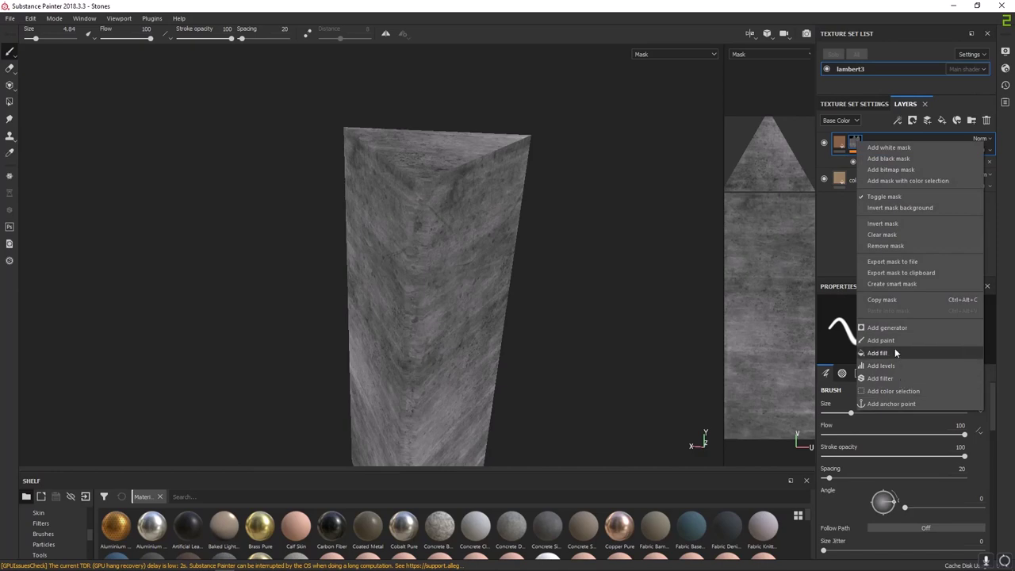
pyautogui.click(884, 366)
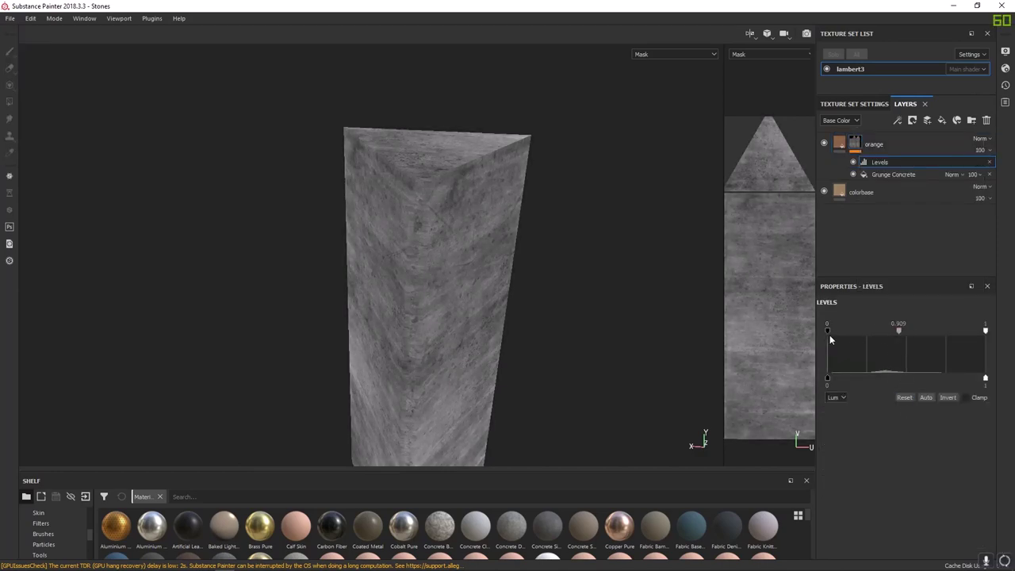
pyautogui.moveTo(829, 331); pyautogui.dragTo(869, 334)
pyautogui.keyDown('alt'); pyautogui.moveTo(573, 303); pyautogui.dragTo(427, 228); pyautogui.keyUp('alt')
pyautogui.keyDown('alt'); pyautogui.moveTo(427, 228); pyautogui.dragTo(682, 349, button='right'); pyautogui.keyUp('alt')
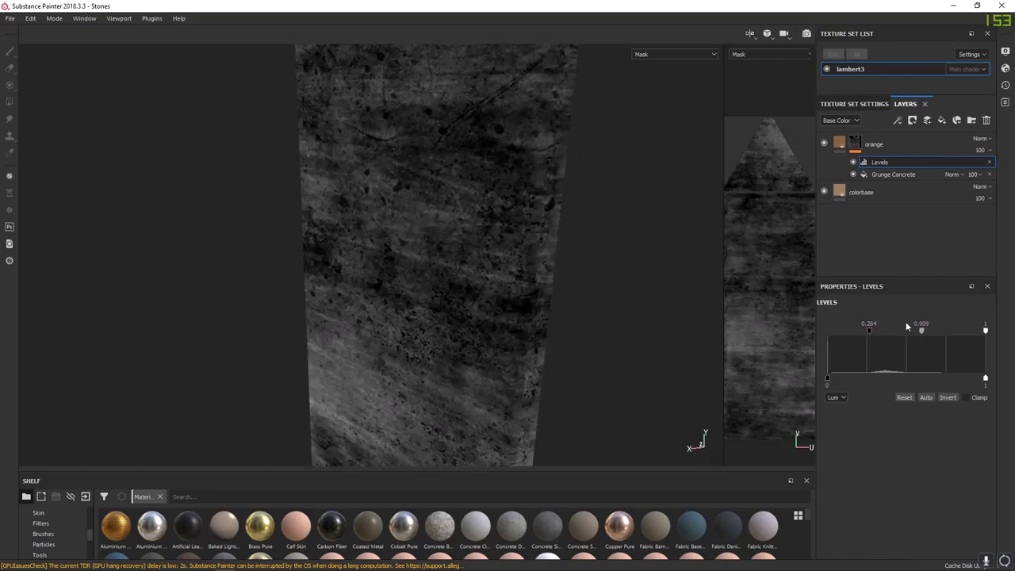
# Set the Levels midtone to 0.919 and the white input level to 0.689, and return to the material view
pyautogui.moveTo(921, 332); pyautogui.dragTo(903, 330)
pyautogui.moveTo(986, 332); pyautogui.dragTo(898, 340)
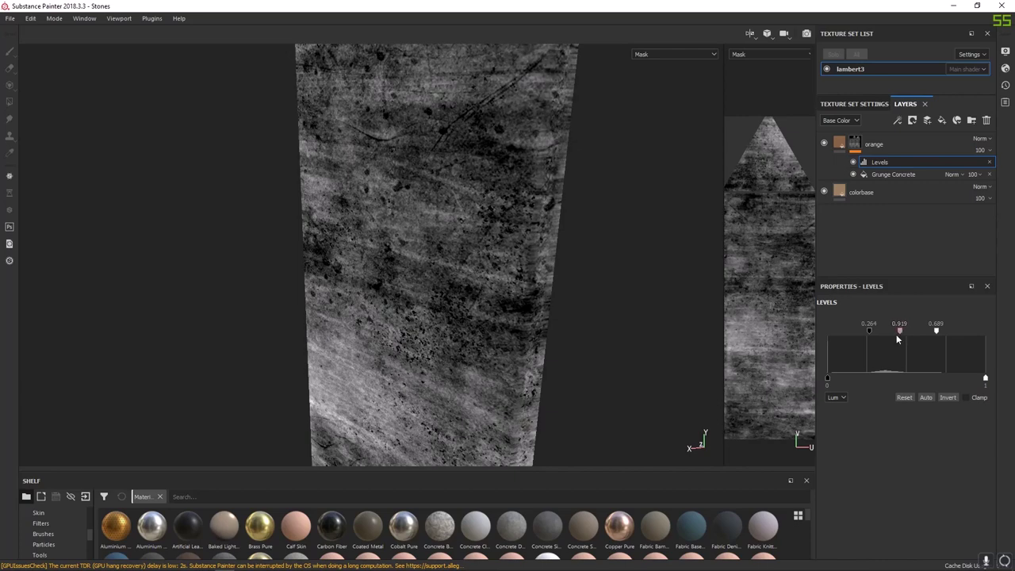
pyautogui.press('m')
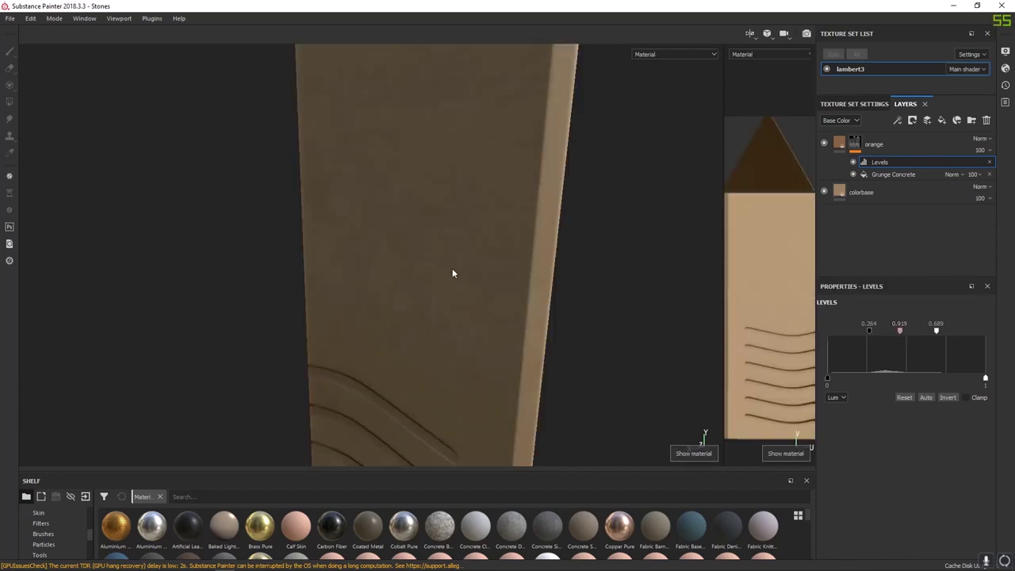
# Refine the Levels on the orange layer's mask, setting the midtone to 0.45 and the white input level to 0.602
pyautogui.keyDown('alt'); pyautogui.moveTo(452, 269); pyautogui.dragTo(416, 302); pyautogui.keyUp('alt')
pyautogui.moveTo(901, 339); pyautogui.dragTo(922, 331)
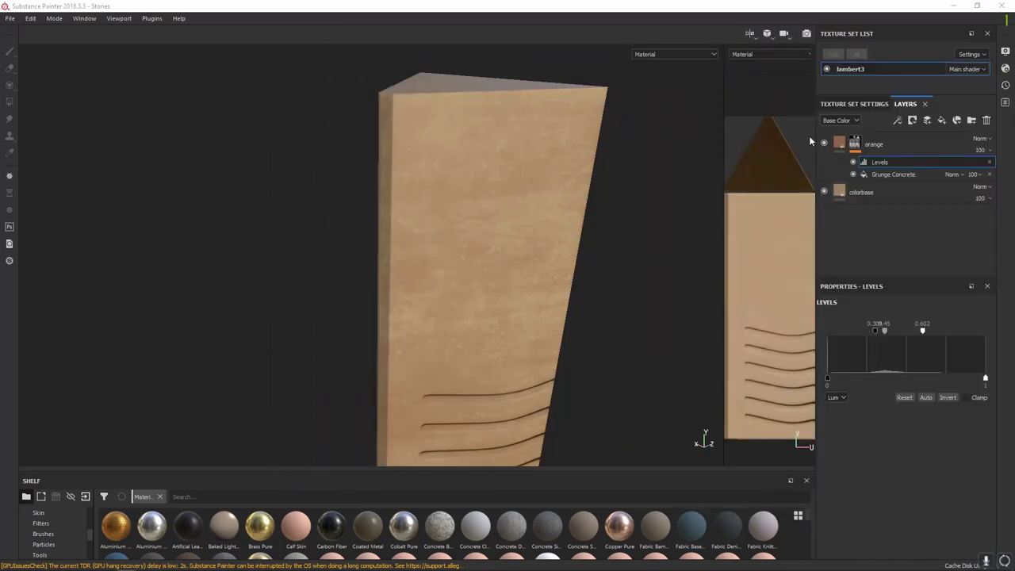
# Add a new fill layer above the orange layer and name it cracks
pyautogui.click(925, 141)
pyautogui.click(942, 120)
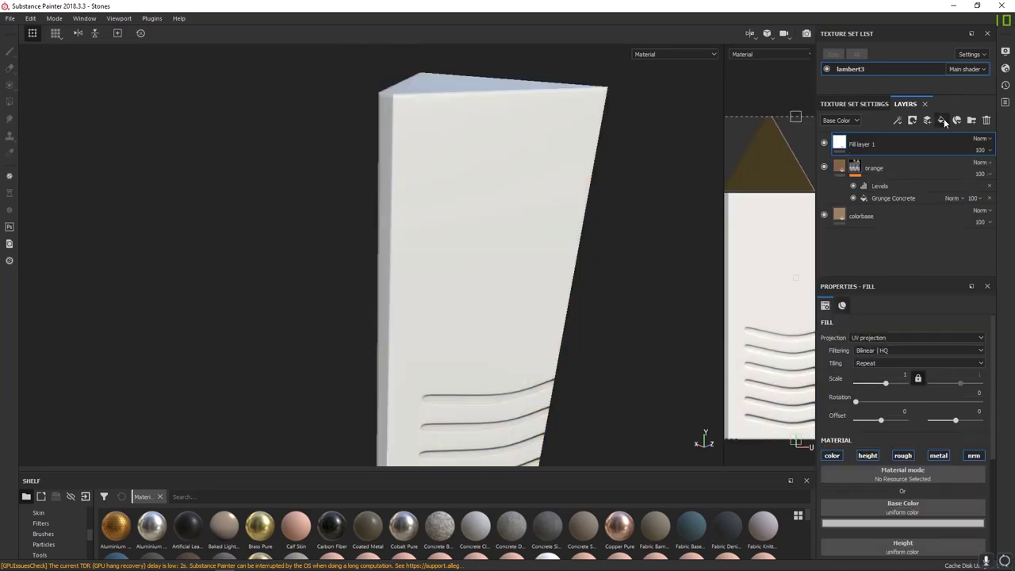
pyautogui.doubleClick(862, 142)
pyautogui.write('cra')
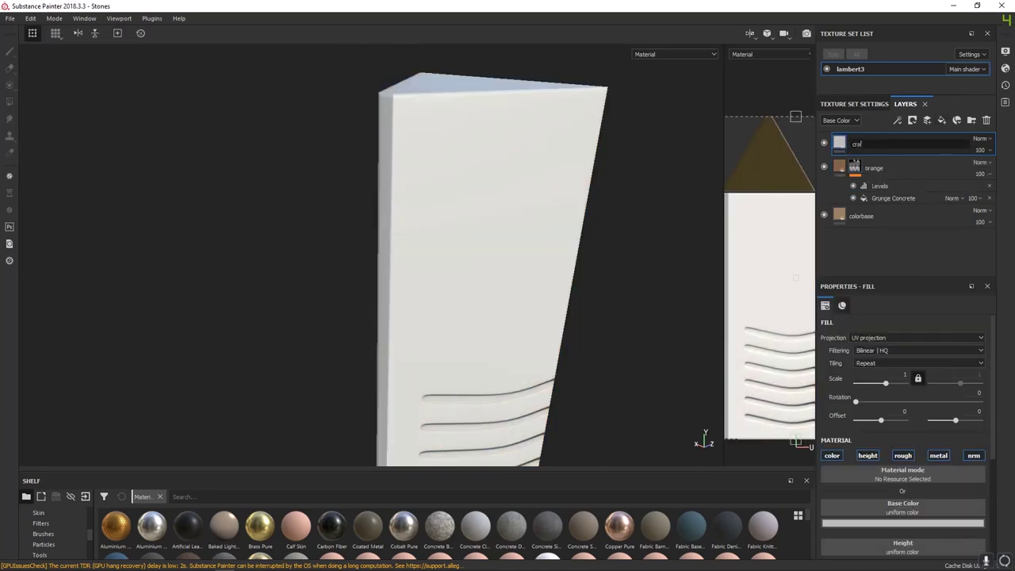
pyautogui.write('cks')
pyautogui.press('Return')
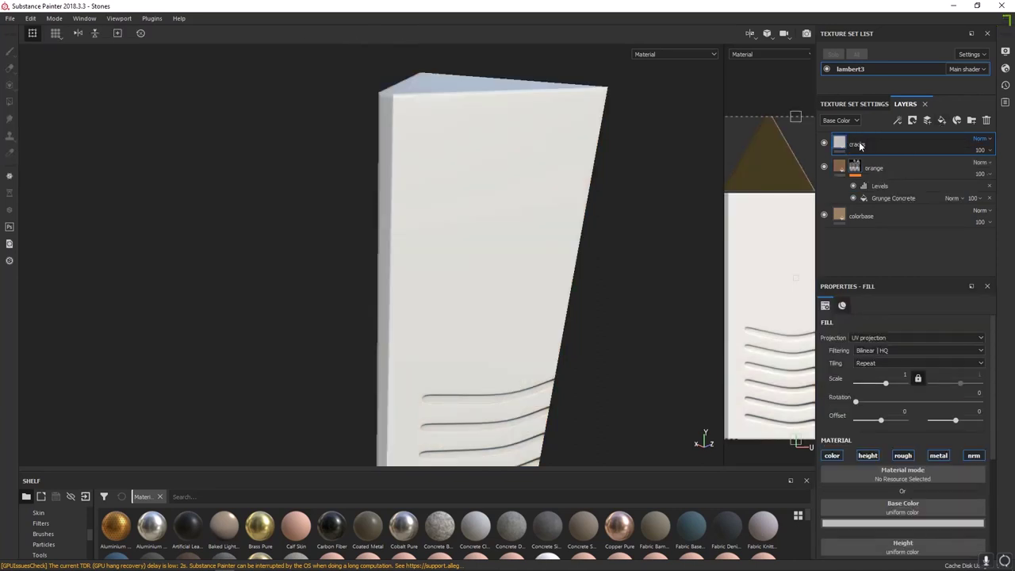
# Set the cracks layer's base color to a dark brown
pyautogui.click(900, 525)
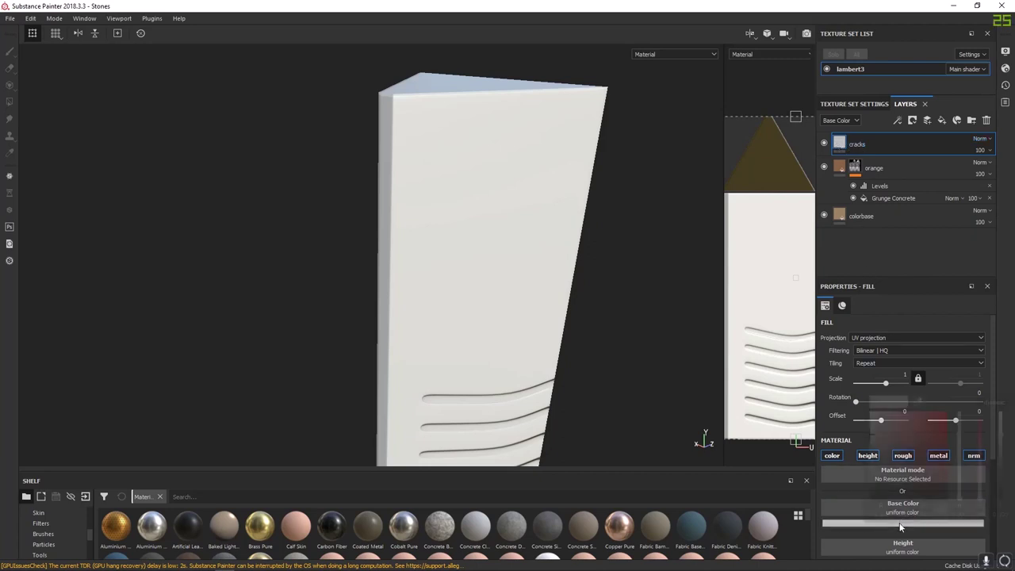
pyautogui.moveTo(870, 444); pyautogui.dragTo(891, 470)
pyautogui.moveTo(962, 502)
pyautogui.mouseDown()
pyautogui.moveTo(981, 478)
pyautogui.moveTo(962, 496)
pyautogui.mouseUp()
pyautogui.moveTo(886, 468); pyautogui.dragTo(899, 478)
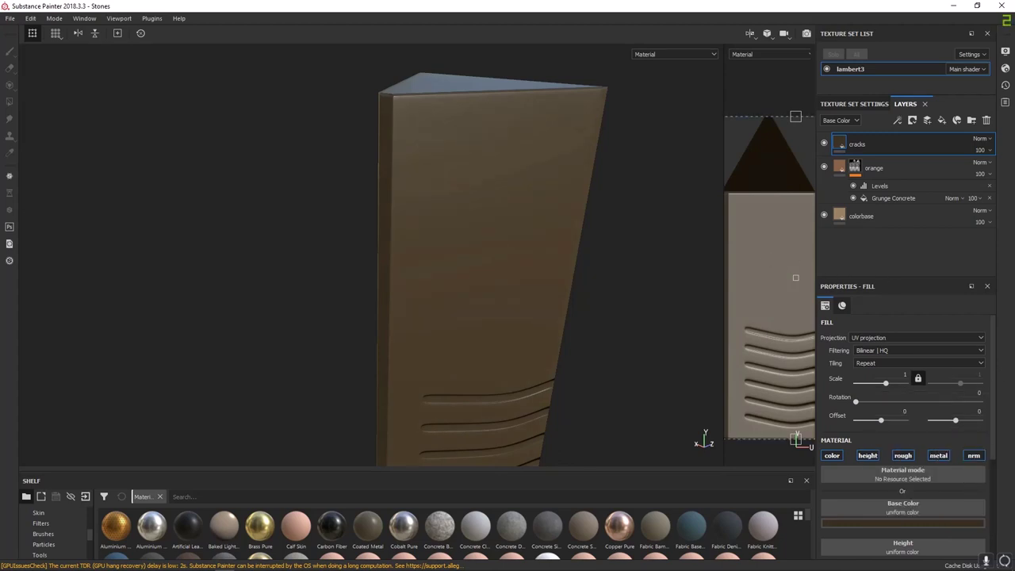
# Add a black mask to the cracks layer and put a fill effect in it
pyautogui.rightClick(842, 144)
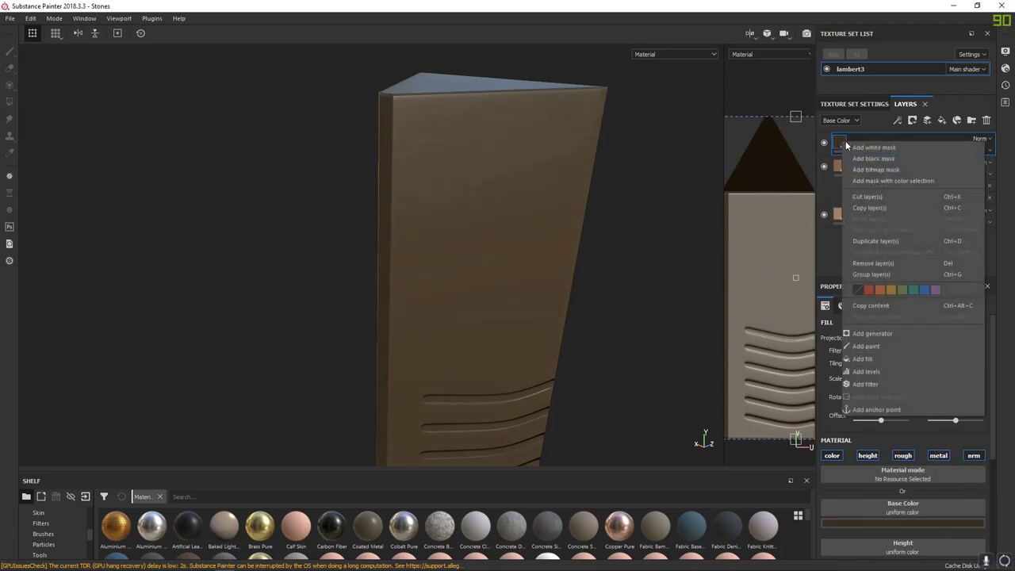
pyautogui.click(864, 147)
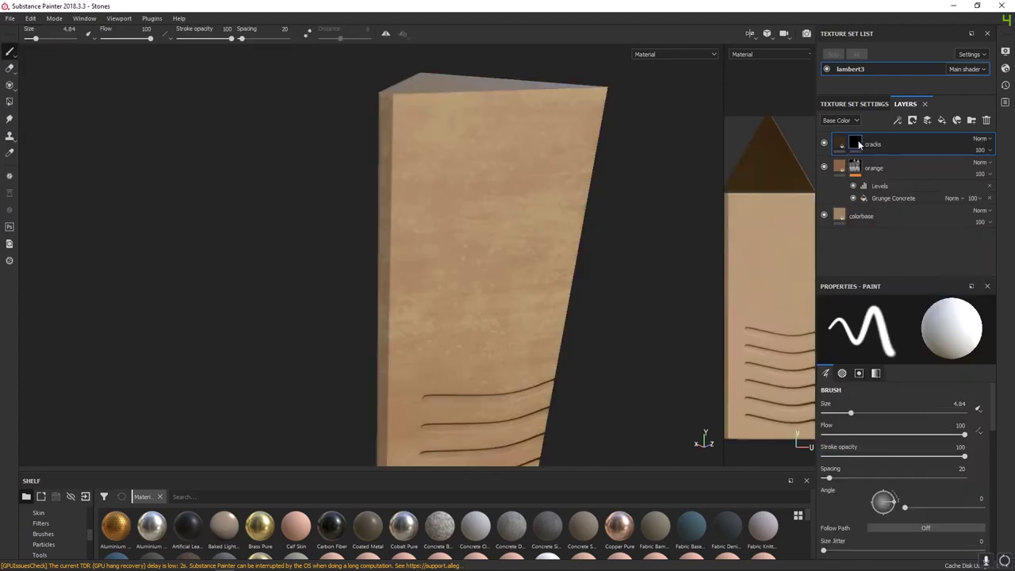
pyautogui.rightClick(858, 145)
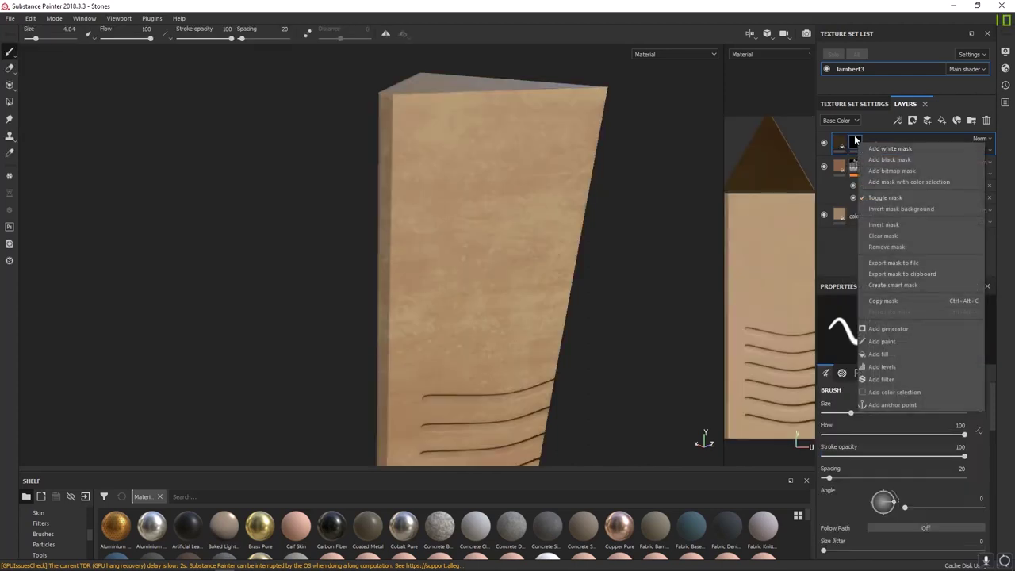
pyautogui.click(885, 356)
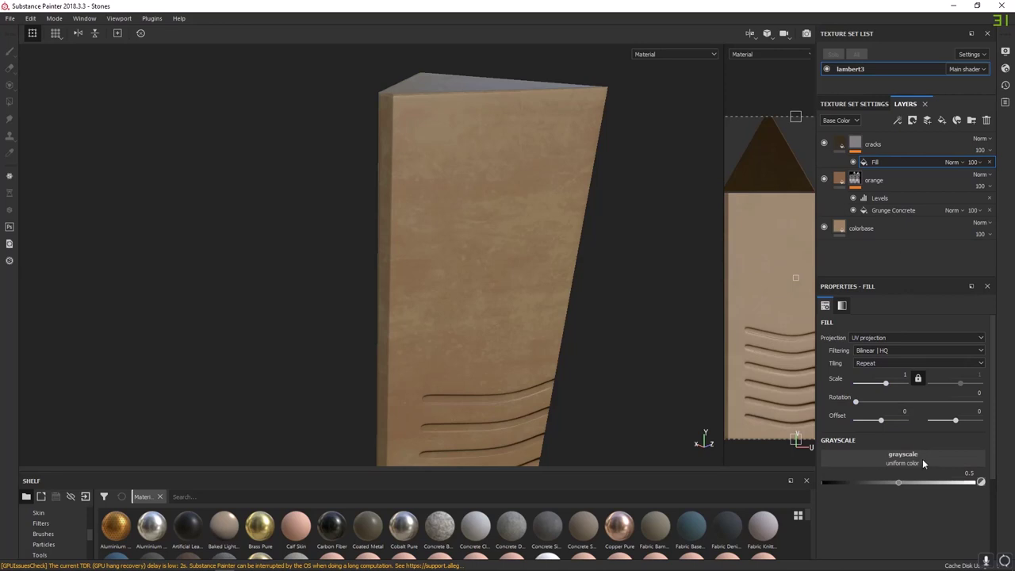
# Search the mask fill's grayscale resources for cracks and stone, and preview the candidate textures
pyautogui.click(902, 461)
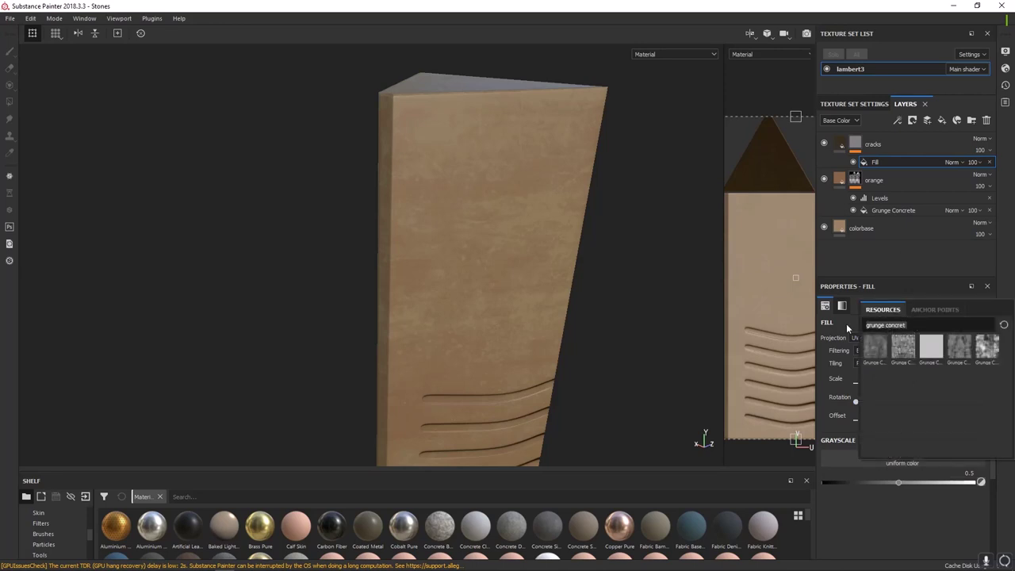
pyautogui.write('cracks')
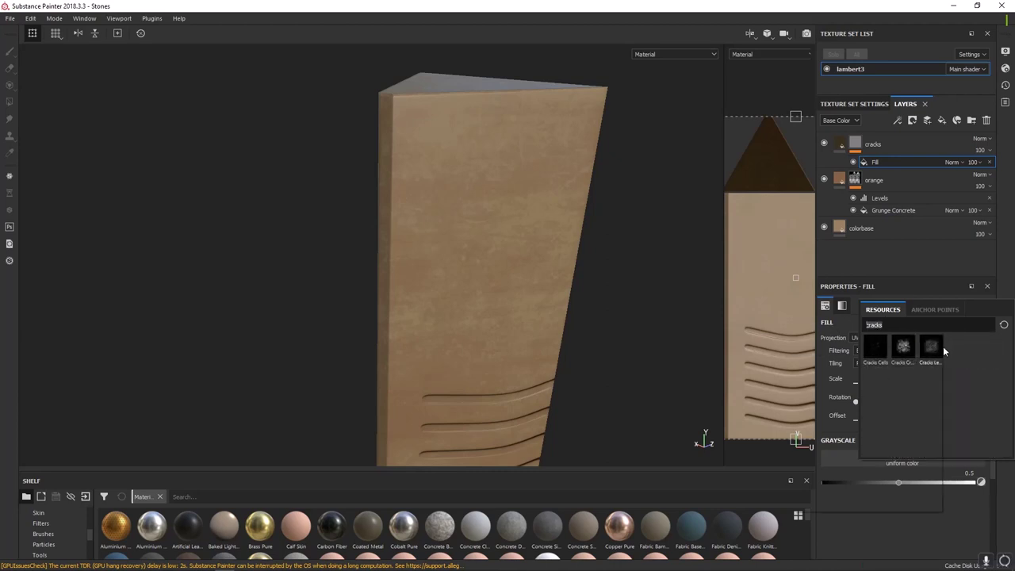
pyautogui.moveTo(944, 350)
pyautogui.hotkey('ctrl', 'a')
pyautogui.write('stone')
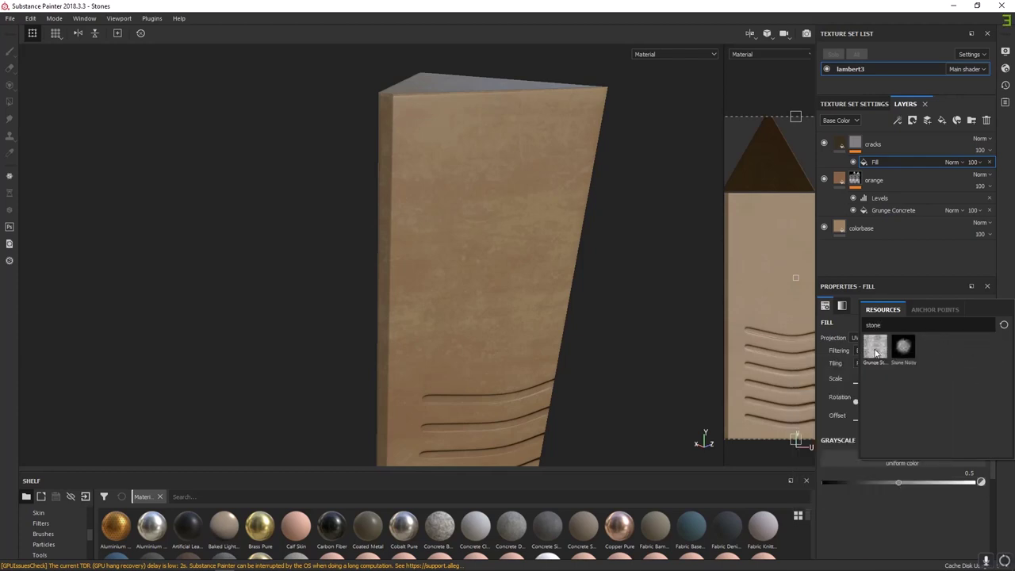
pyautogui.moveTo(875, 352)
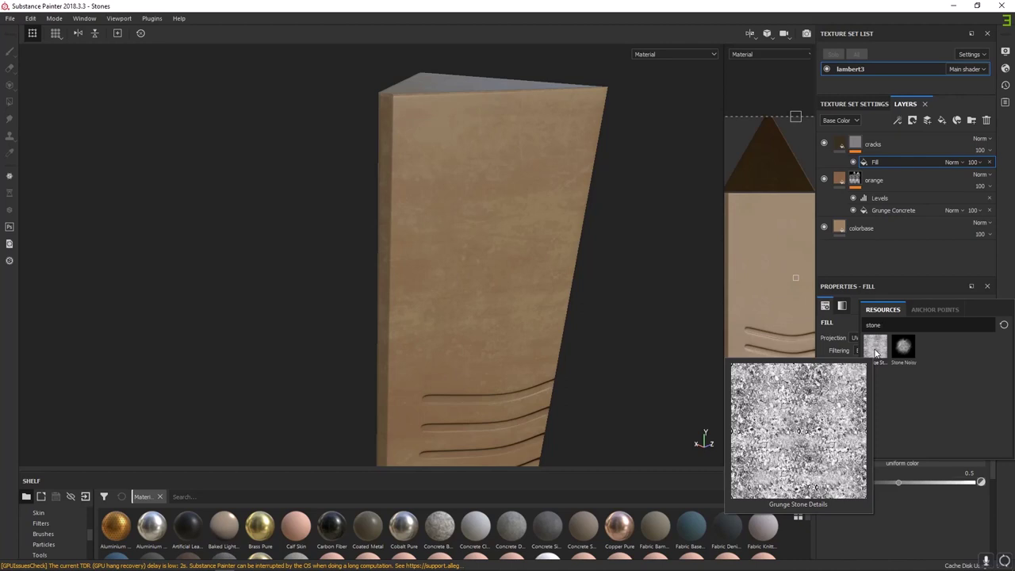
# Search the grayscale resources for cracked and assign Grunge Concrete Cracked to the mask fill
pyautogui.press('BackSpace')
pyautogui.press('BackSpace')
pyautogui.press('BackSpace')
pyautogui.press('BackSpace')
pyautogui.press('BackSpace')
pyautogui.write('cracked')
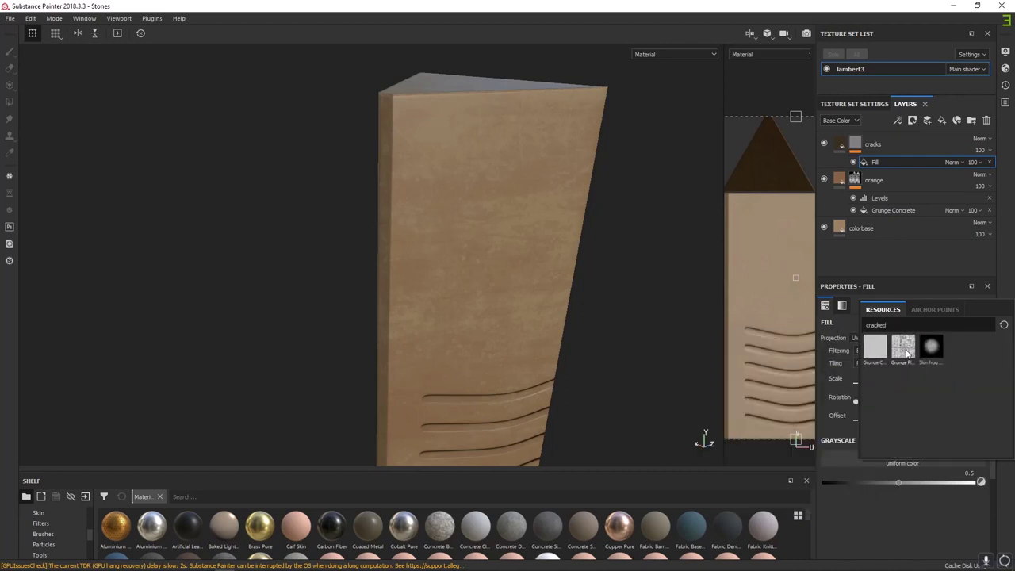
pyautogui.moveTo(907, 354)
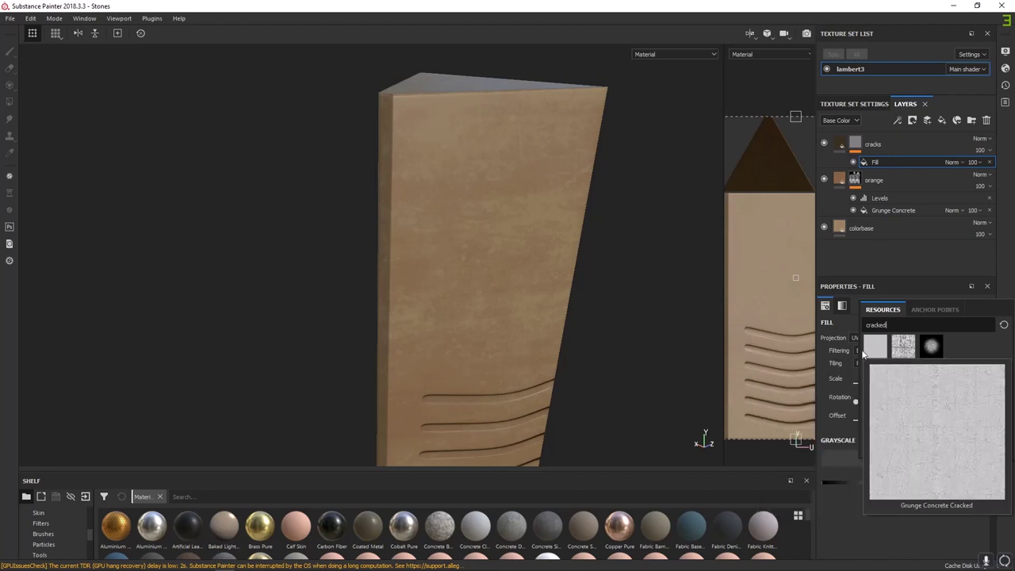
pyautogui.click(875, 347)
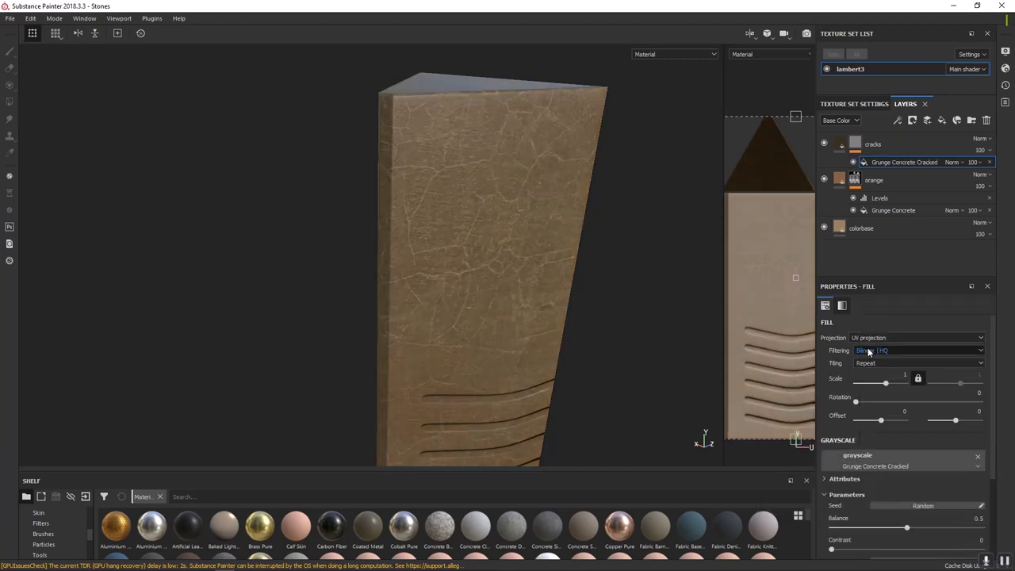
# Display the cracks layer's mask on the stone and invert the mask
pyautogui.keyDown('alt'); pyautogui.moveTo(562, 313); pyautogui.dragTo(476, 295); pyautogui.keyUp('alt')
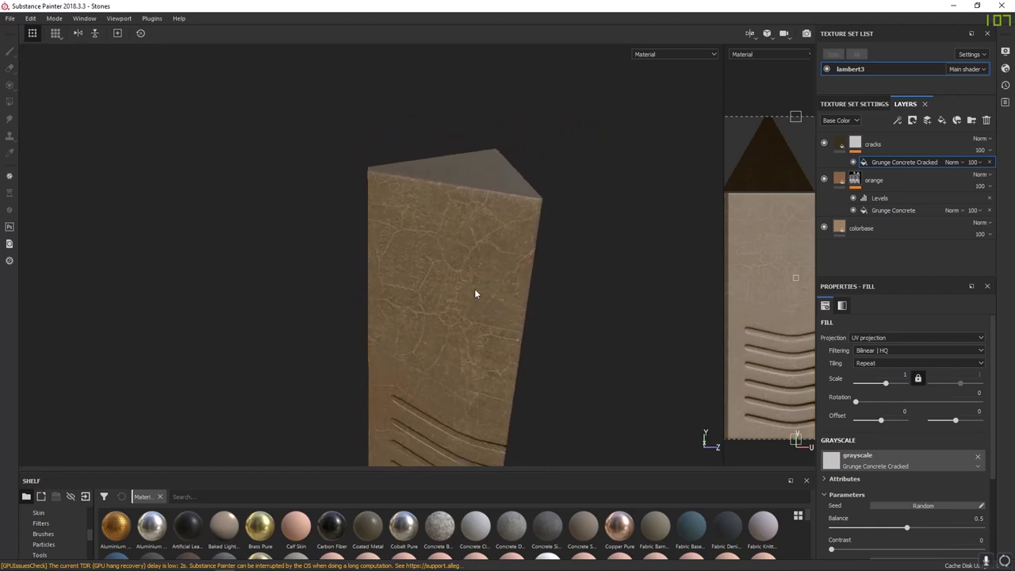
pyautogui.keyDown('alt'); pyautogui.click(857, 146); pyautogui.keyUp('alt')
pyautogui.moveTo(471, 272)
pyautogui.keyDown('alt'); pyautogui.mouseDown(button='right')
pyautogui.moveTo(574, 331)
pyautogui.moveTo(628, 279)
pyautogui.mouseUp(button='right'); pyautogui.keyUp('alt')
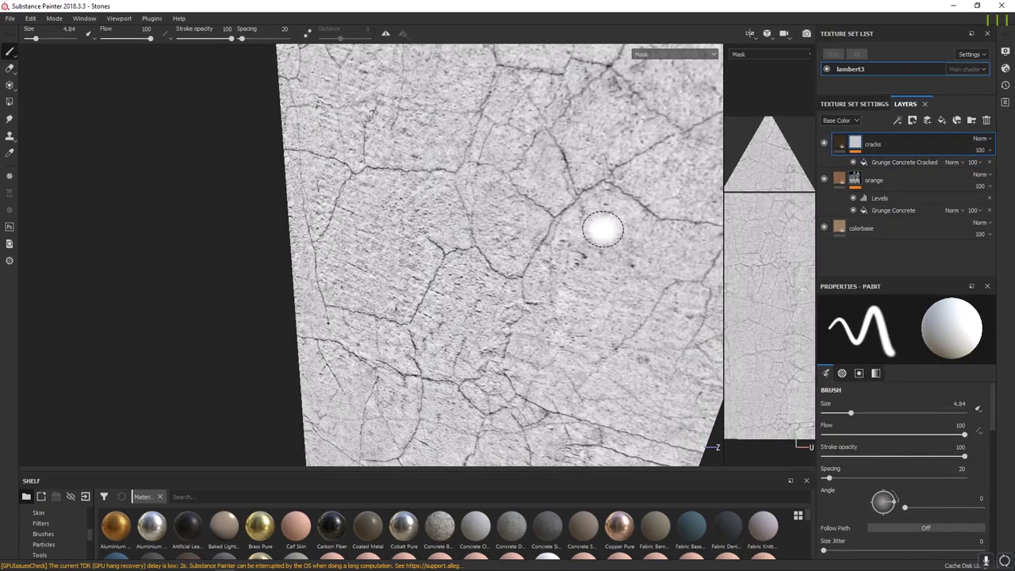
pyautogui.moveTo(532, 279)
pyautogui.keyDown('alt'); pyautogui.mouseDown()
pyautogui.moveTo(566, 283)
pyautogui.moveTo(521, 265)
pyautogui.moveTo(455, 265)
pyautogui.moveTo(552, 267)
pyautogui.moveTo(378, 233)
pyautogui.moveTo(453, 217)
pyautogui.mouseUp(); pyautogui.keyUp('alt')
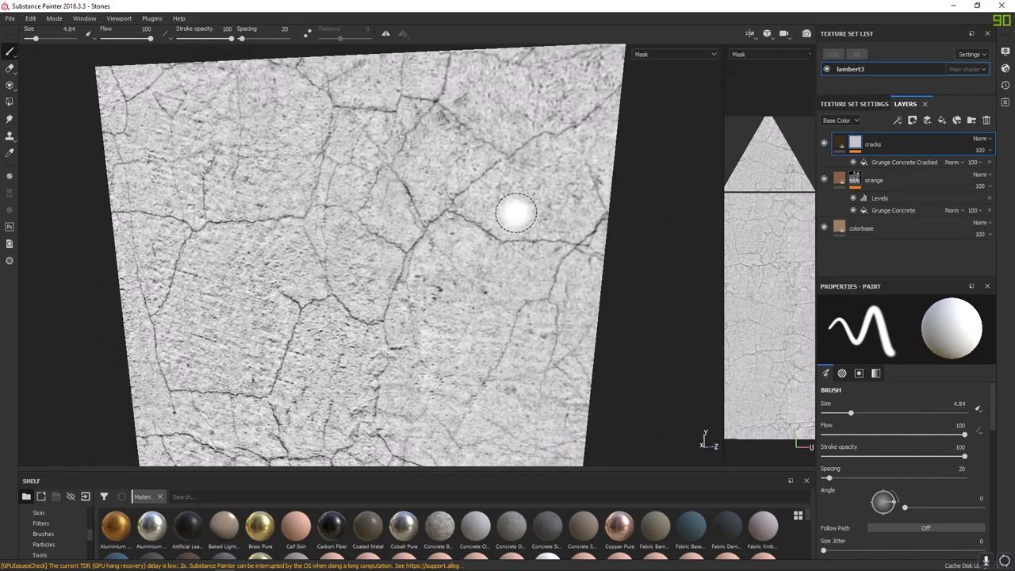
pyautogui.rightClick(858, 145)
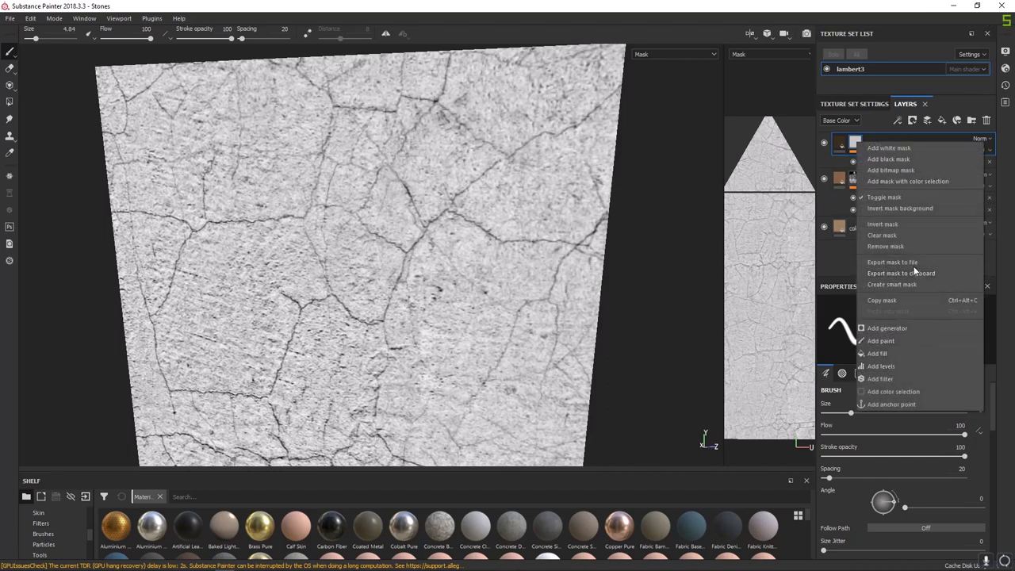
pyautogui.click(879, 224)
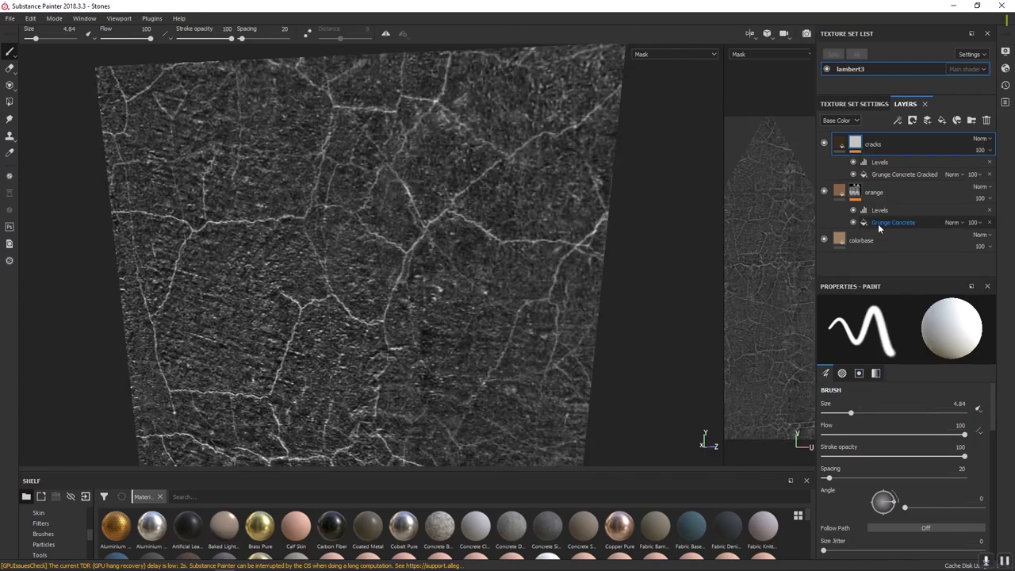
pyautogui.click(882, 162)
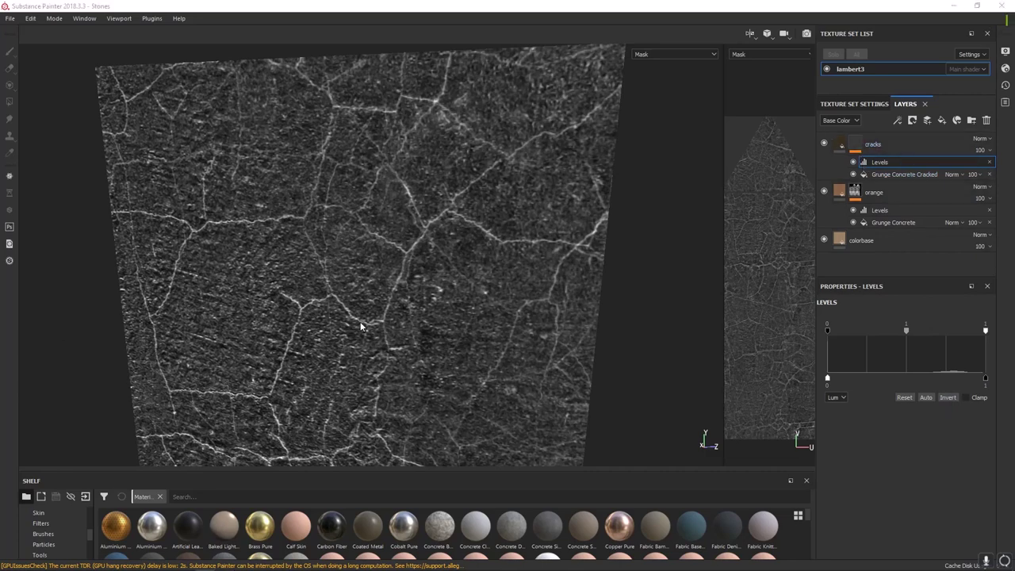
# Switch the Grunge Concrete Cracked fill to tri-planar projection
pyautogui.keyDown('alt'); pyautogui.moveTo(476, 317); pyautogui.dragTo(311, 302, button='right'); pyautogui.keyUp('alt')
pyautogui.keyDown('alt'); pyautogui.moveTo(311, 301); pyautogui.dragTo(314, 142, button='middle'); pyautogui.keyUp('alt')
pyautogui.keyDown('alt'); pyautogui.moveTo(306, 246); pyautogui.dragTo(372, 272); pyautogui.keyUp('alt')
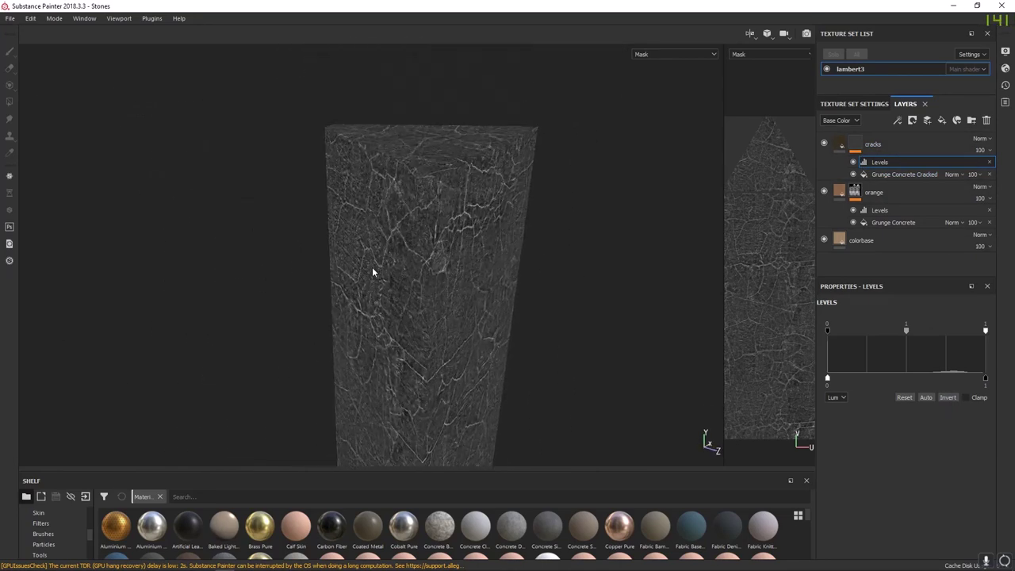
pyautogui.click(900, 174)
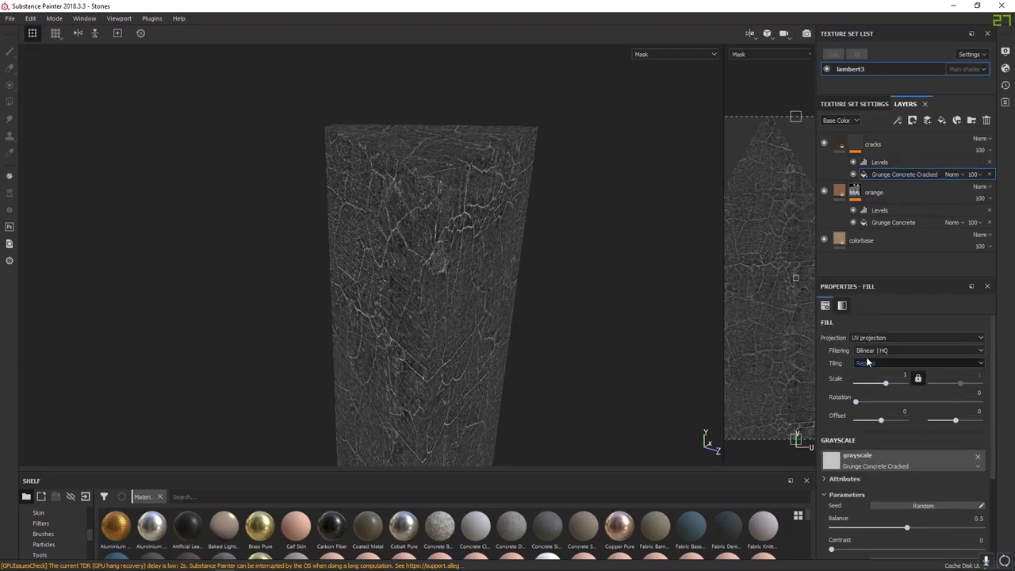
pyautogui.click(863, 337)
pyautogui.click(872, 354)
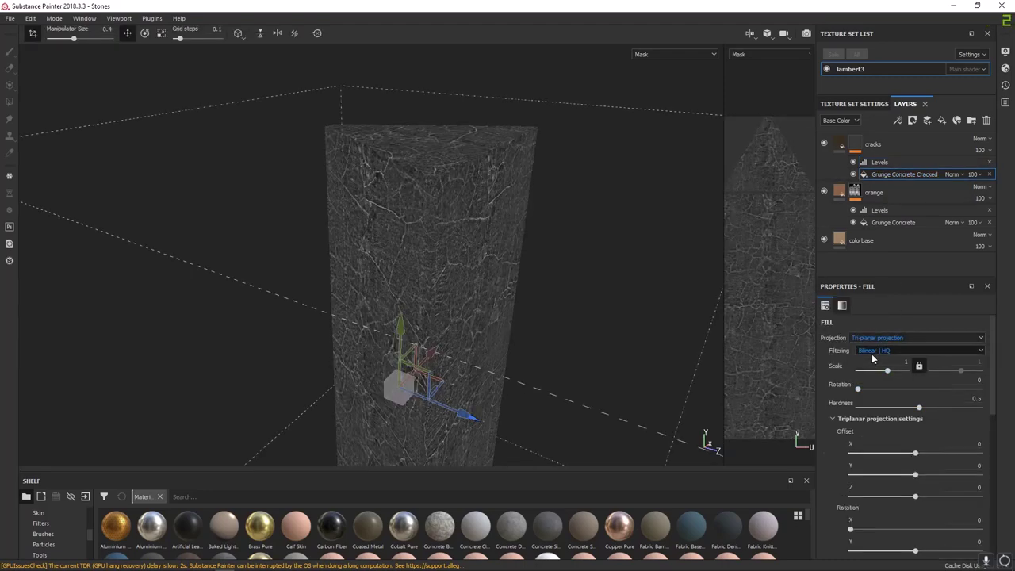
# Set the Grunge Concrete Cracked fill's scale to 0.25 and its tri-planar hardness to 0
pyautogui.keyDown('alt'); pyautogui.moveTo(573, 298); pyautogui.dragTo(654, 281); pyautogui.keyUp('alt')
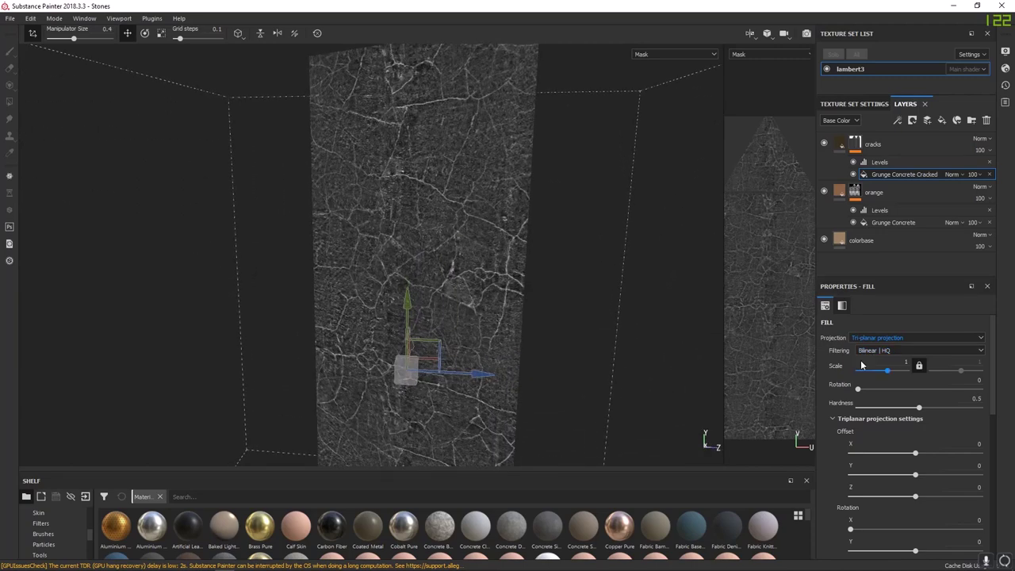
pyautogui.write('0.25')
pyautogui.press('Return')
pyautogui.keyDown('alt'); pyautogui.moveTo(333, 266); pyautogui.dragTo(547, 265); pyautogui.keyUp('alt')
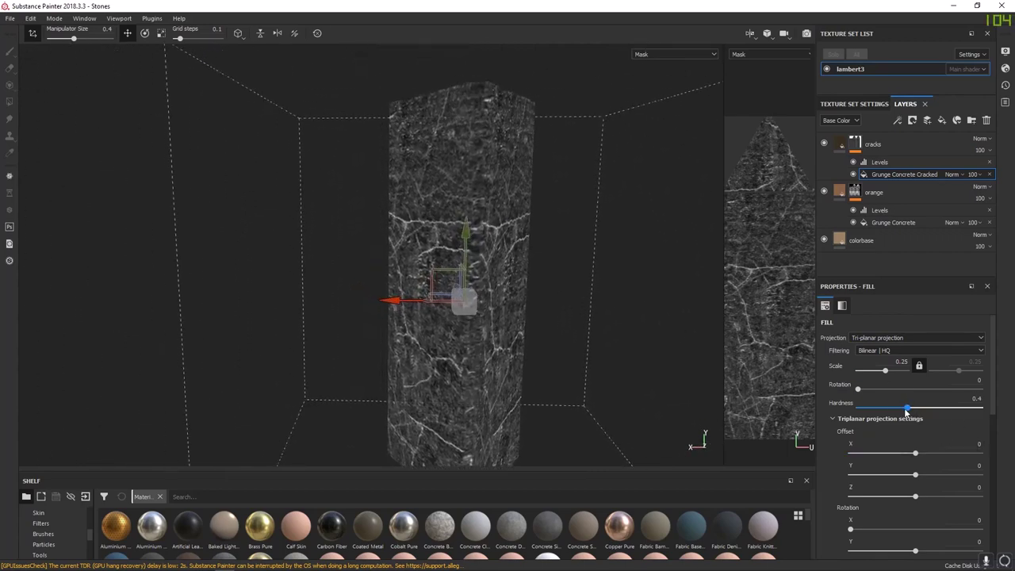
pyautogui.moveTo(907, 408); pyautogui.dragTo(861, 420)
pyautogui.keyDown('alt'); pyautogui.moveTo(576, 270); pyautogui.dragTo(655, 300); pyautogui.keyUp('alt')
pyautogui.keyDown('alt'); pyautogui.moveTo(513, 238); pyautogui.dragTo(576, 269, button='middle'); pyautogui.keyUp('alt')
pyautogui.keyDown('alt'); pyautogui.moveTo(576, 268); pyautogui.dragTo(558, 226); pyautogui.keyUp('alt')
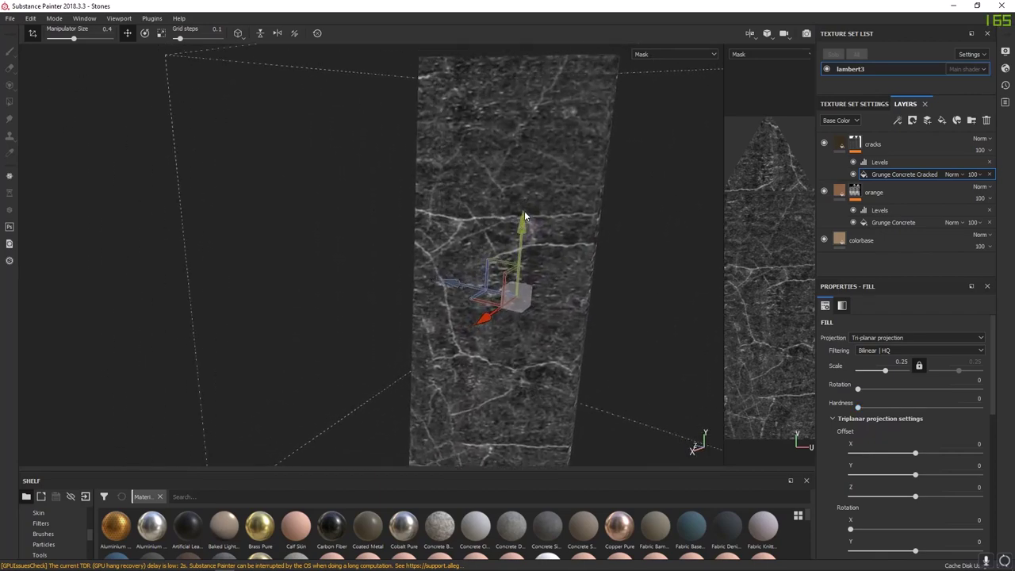
# Rotate the Grunge Concrete Cracked projection to 37.57 and return to the material view
pyautogui.keyDown('alt'); pyautogui.moveTo(525, 216); pyautogui.dragTo(15, 122, button='right'); pyautogui.keyUp('alt')
pyautogui.keyDown('alt'); pyautogui.moveTo(461, 214); pyautogui.dragTo(170, 215); pyautogui.keyUp('alt')
pyautogui.keyDown('alt'); pyautogui.moveTo(475, 229); pyautogui.dragTo(230, 279, button='middle'); pyautogui.keyUp('alt')
pyautogui.keyDown('alt'); pyautogui.moveTo(230, 279); pyautogui.dragTo(245, 294, button='right'); pyautogui.keyUp('alt')
pyautogui.keyDown('alt'); pyautogui.moveTo(519, 283); pyautogui.dragTo(532, 220, button='middle'); pyautogui.keyUp('alt')
pyautogui.moveTo(859, 393); pyautogui.dragTo(872, 397)
pyautogui.keyDown('alt'); pyautogui.moveTo(540, 238); pyautogui.dragTo(562, 234); pyautogui.keyUp('alt')
pyautogui.press('m')
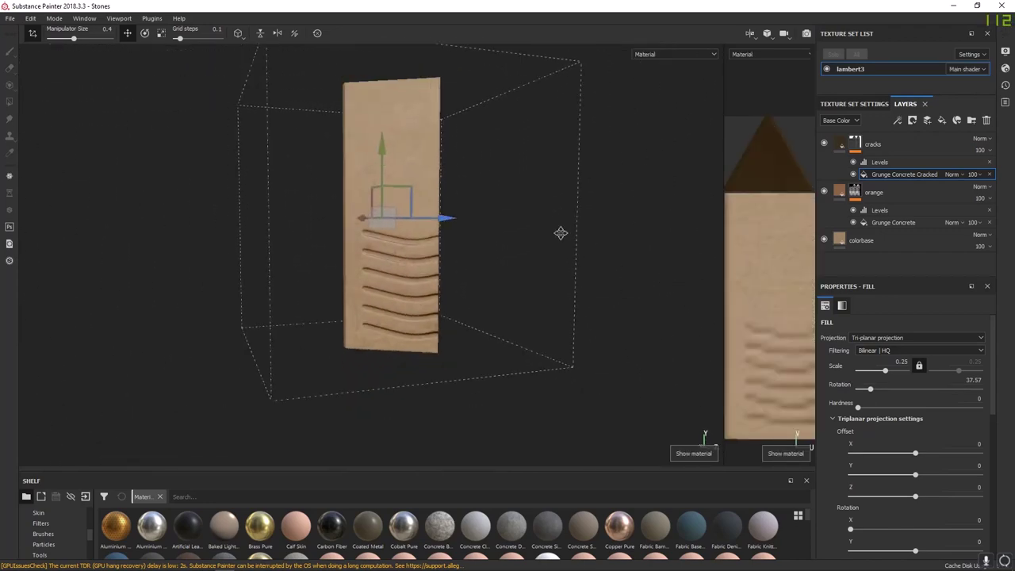
# Lower the cracks layer's height to about -0.0345 so the cracks sink into the stone
pyautogui.keyDown('alt'); pyautogui.moveTo(562, 233); pyautogui.dragTo(660, 371, button='right'); pyautogui.keyUp('alt')
pyautogui.keyDown('alt'); pyautogui.moveTo(660, 372); pyautogui.dragTo(624, 311); pyautogui.keyUp('alt')
pyautogui.keyDown('alt'); pyautogui.moveTo(624, 311); pyautogui.dragTo(601, 284, button='middle'); pyautogui.keyUp('alt')
pyautogui.keyDown('alt'); pyautogui.moveTo(601, 285); pyautogui.dragTo(587, 301); pyautogui.keyUp('alt')
pyautogui.scroll(-6, 876, 476)
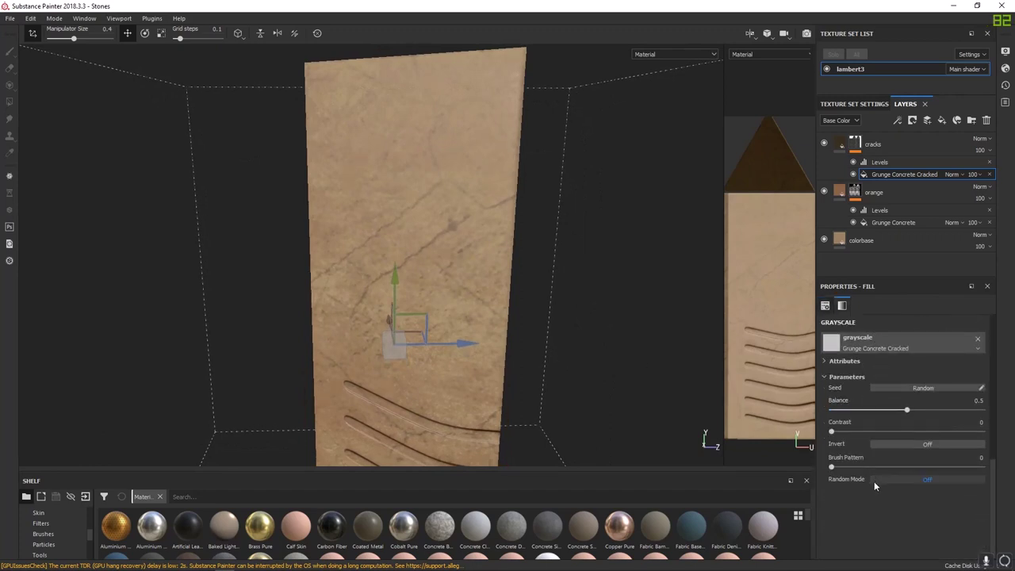
pyautogui.scroll(-5, 875, 482)
pyautogui.click(838, 143)
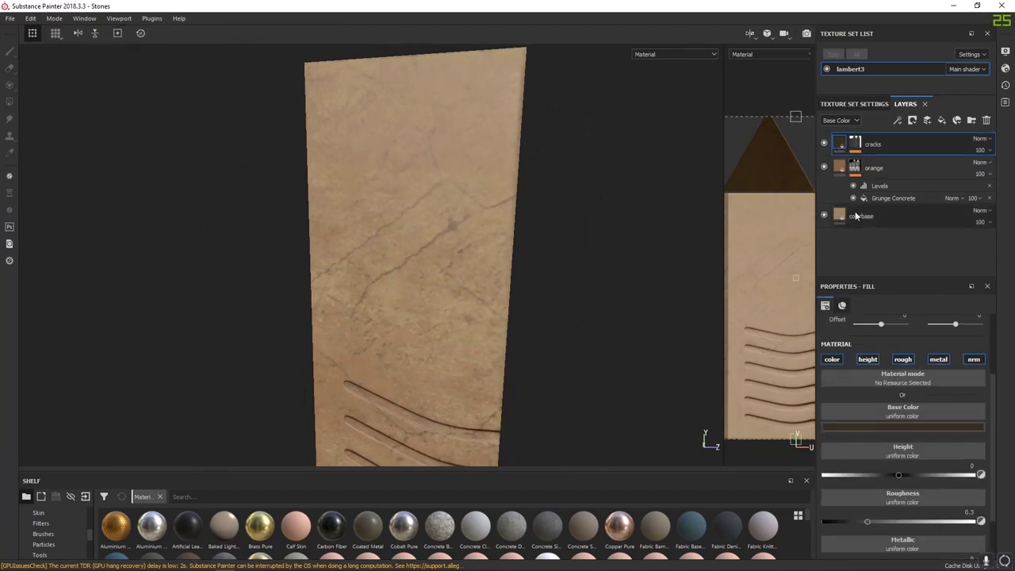
pyautogui.click(900, 476)
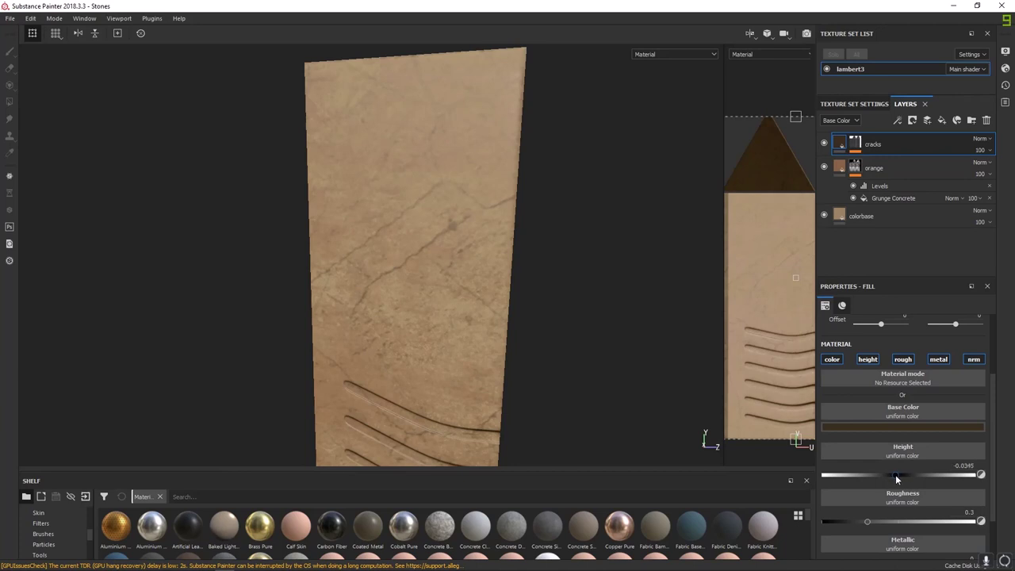
# Lower the cracks layer's height to about -0.1034 to deepen the cracks
pyautogui.moveTo(900, 475); pyautogui.dragTo(893, 477)
pyautogui.keyDown('alt'); pyautogui.moveTo(623, 288); pyautogui.dragTo(598, 322); pyautogui.keyUp('alt')
pyautogui.keyDown('shift'); pyautogui.moveTo(598, 322); pyautogui.dragTo(586, 340, button='right'); pyautogui.keyUp('shift')
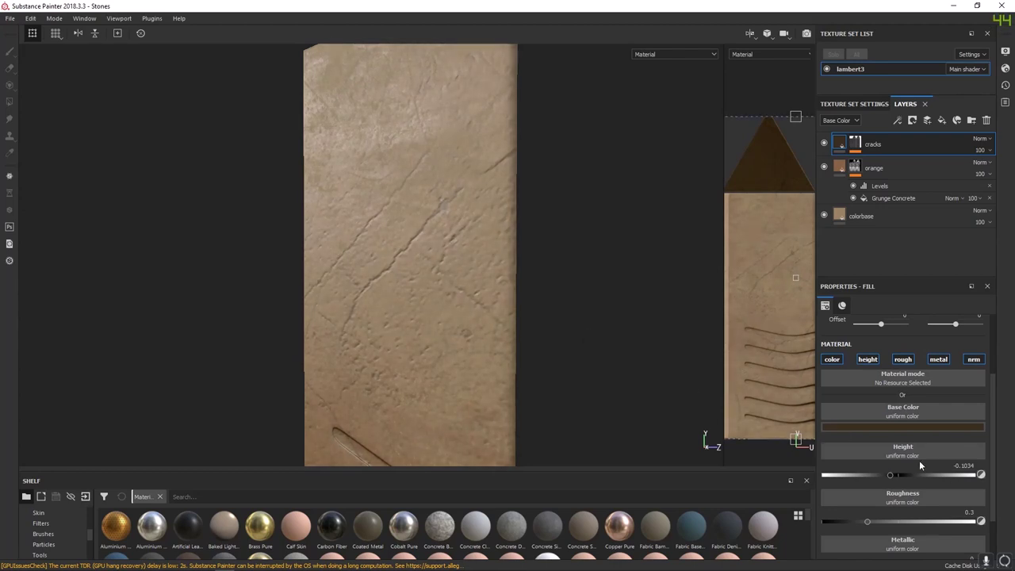
# Raise the roughness of the colorbase layer to about 0.7345 and the orange layer to about 0.6517
pyautogui.click(864, 219)
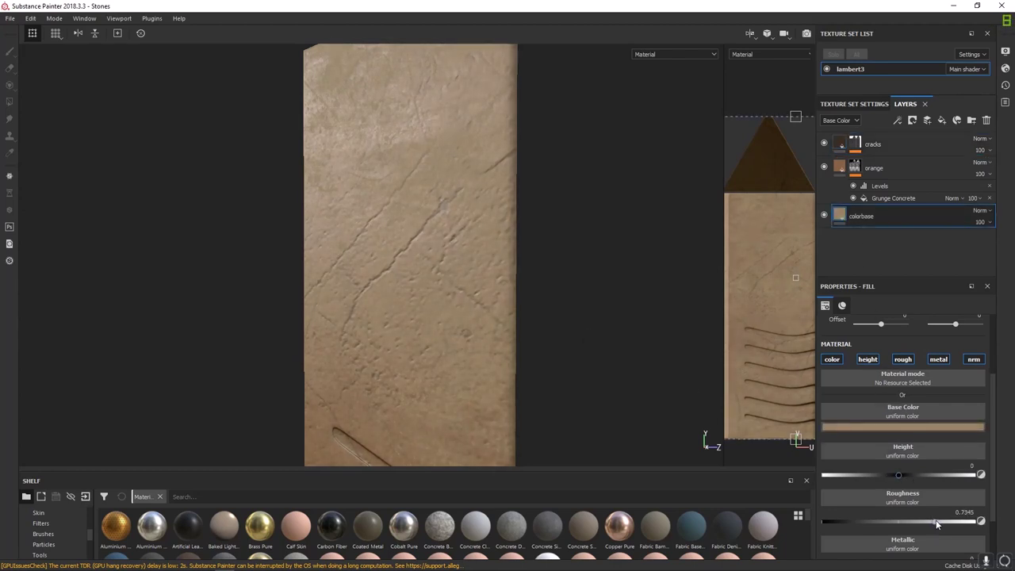
pyautogui.doubleClick(873, 168)
pyautogui.click(841, 167)
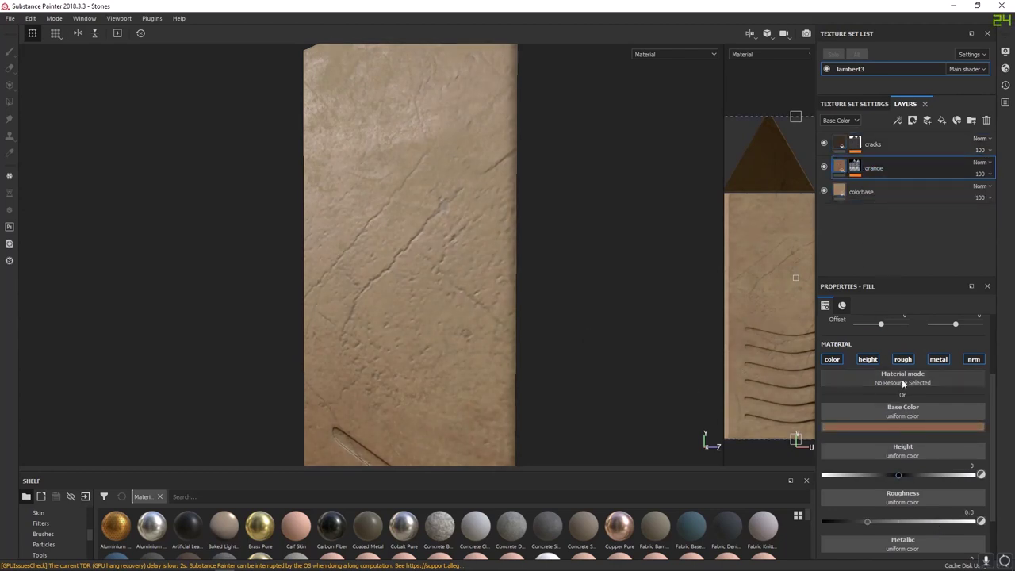
pyautogui.scroll(-2, 883, 462)
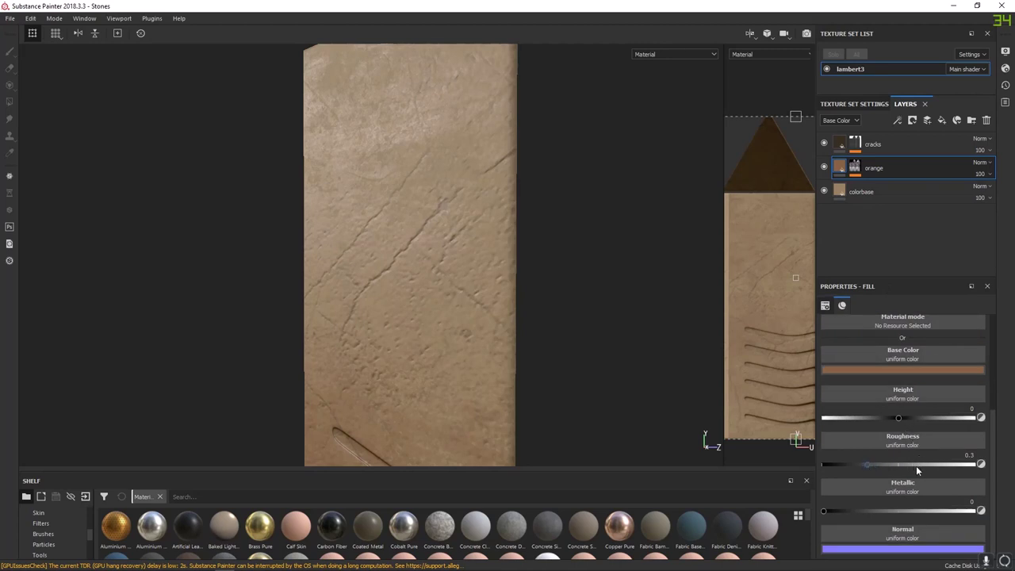
pyautogui.moveTo(916, 466); pyautogui.dragTo(920, 466)
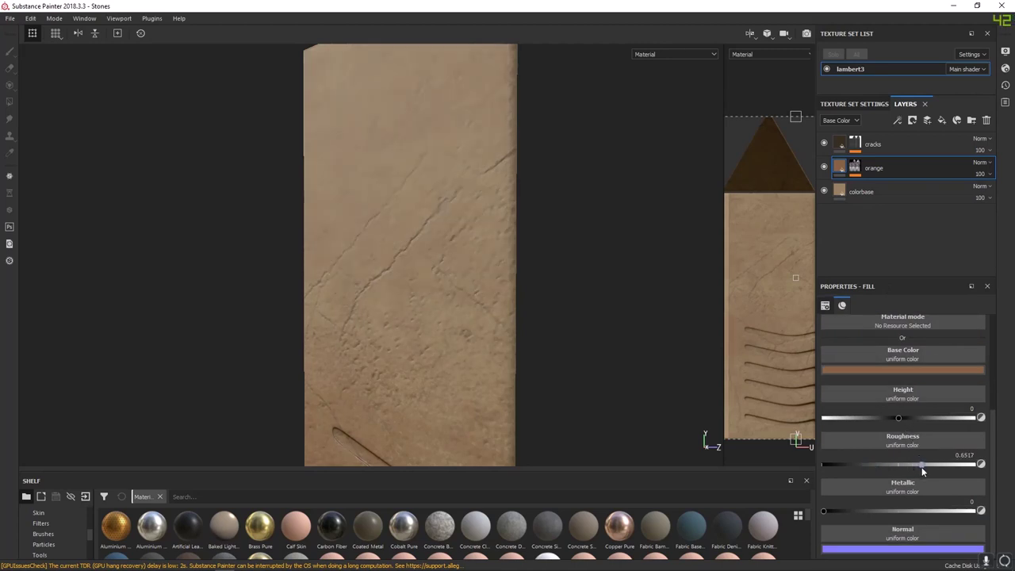
# Raise the cracks layer's roughness to about 0.7724
pyautogui.click(846, 185)
pyautogui.click(845, 164)
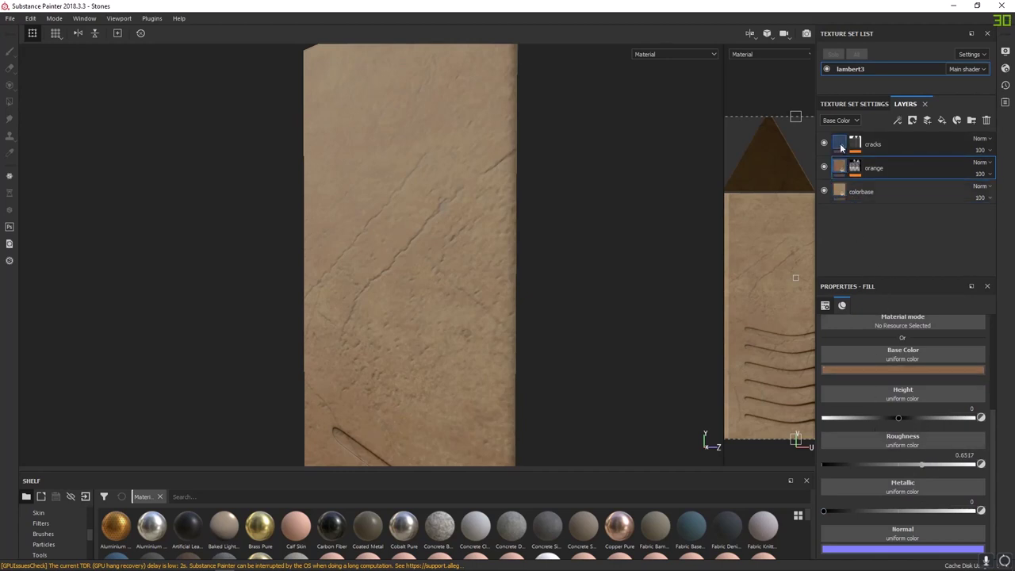
pyautogui.click(847, 147)
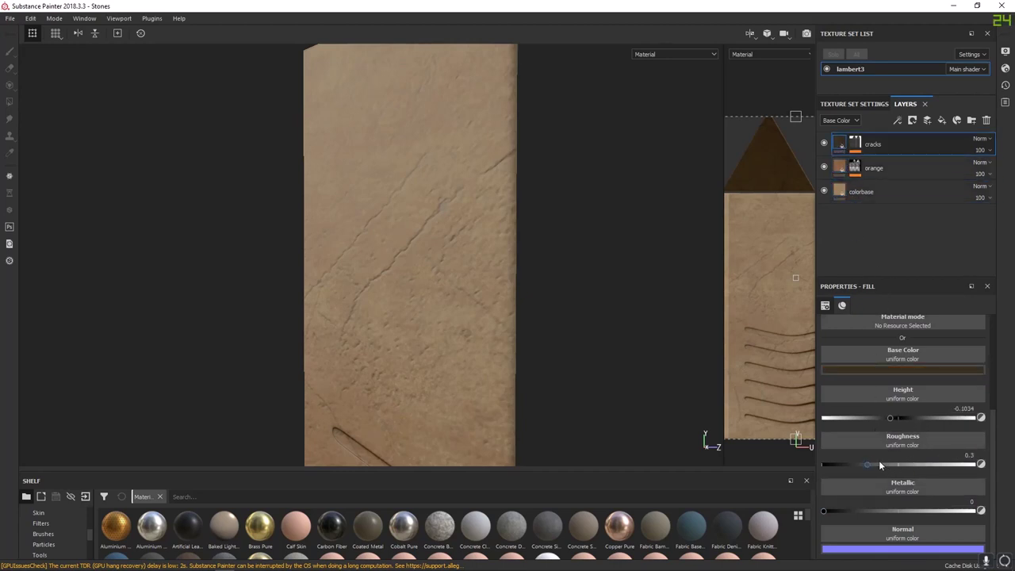
pyautogui.moveTo(932, 465); pyautogui.dragTo(940, 466)
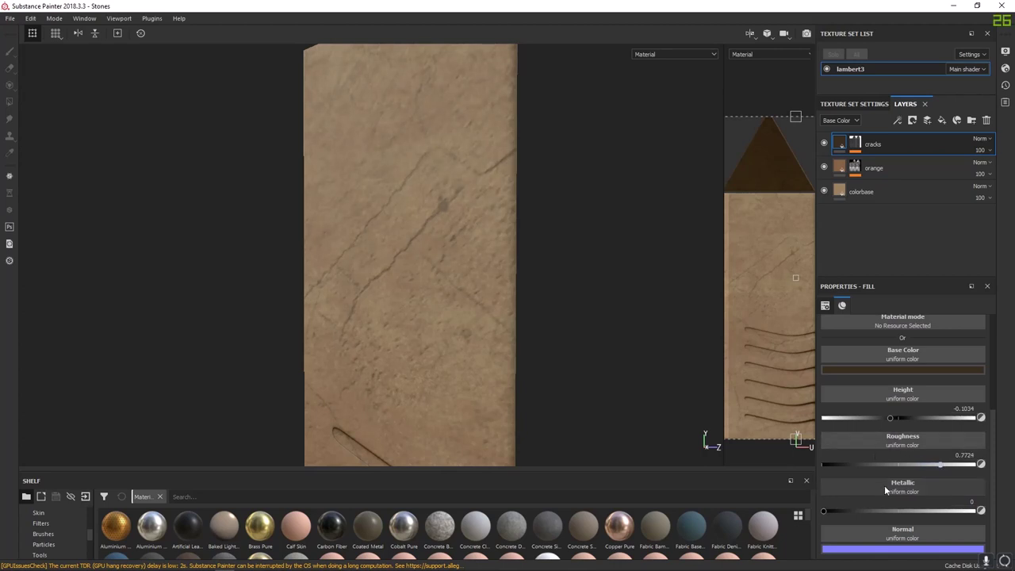
# Set the scale of the Grunge Concrete Cracked fill in the cracks mask to 0.2
pyautogui.scroll(3, 903, 500)
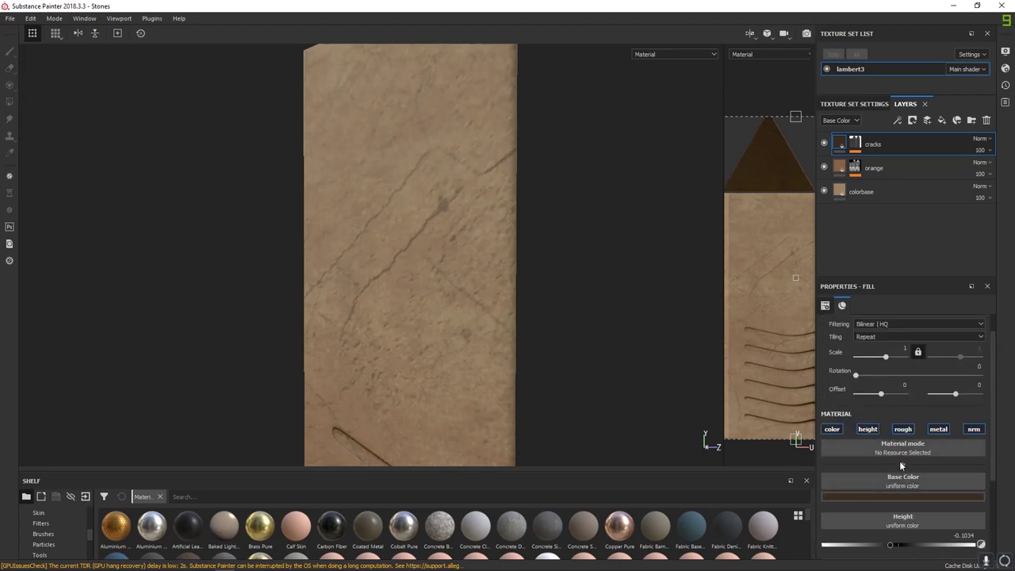
pyautogui.click(855, 143)
pyautogui.moveTo(578, 263)
pyautogui.keyDown('alt'); pyautogui.mouseDown()
pyautogui.moveTo(528, 236)
pyautogui.moveTo(562, 264)
pyautogui.moveTo(460, 247)
pyautogui.moveTo(495, 279)
pyautogui.moveTo(473, 285)
pyautogui.moveTo(544, 227)
pyautogui.moveTo(522, 277)
pyautogui.moveTo(517, 329)
pyautogui.moveTo(196, 309)
pyautogui.mouseUp(); pyautogui.keyUp('alt')
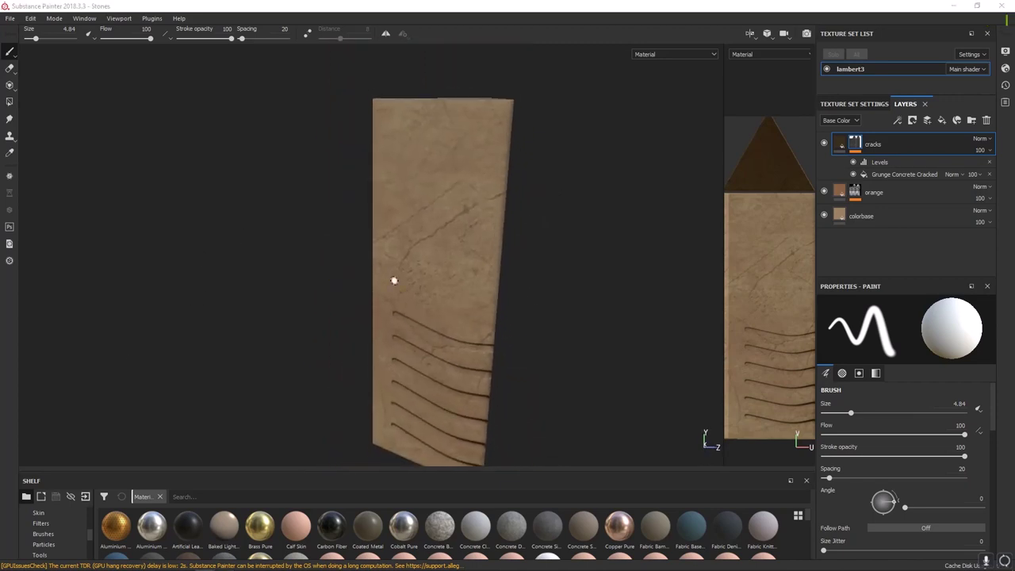
pyautogui.click(906, 173)
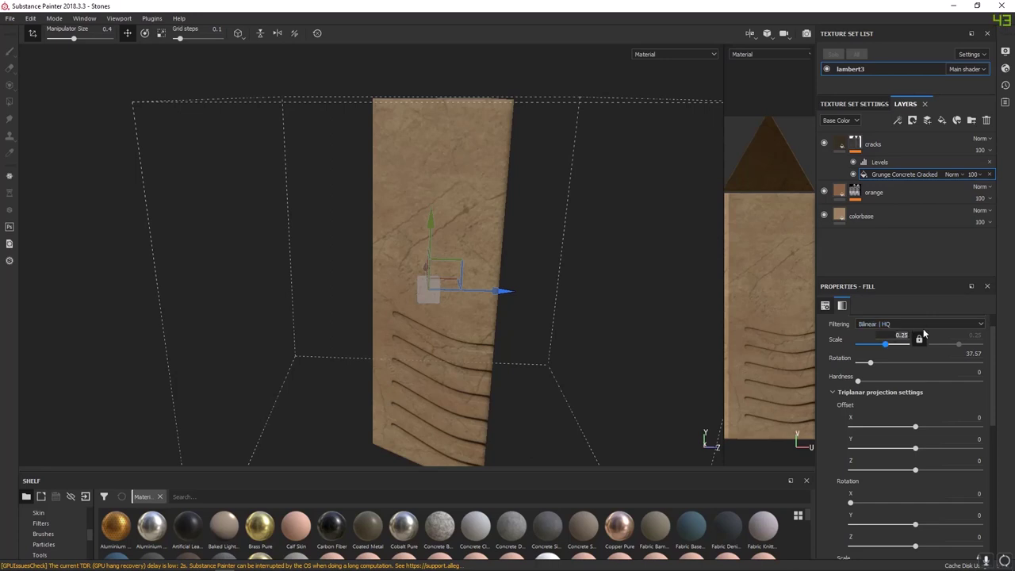
pyautogui.press('Return')
pyautogui.keyDown('alt'); pyautogui.moveTo(660, 243); pyautogui.dragTo(755, 181); pyautogui.keyUp('alt')
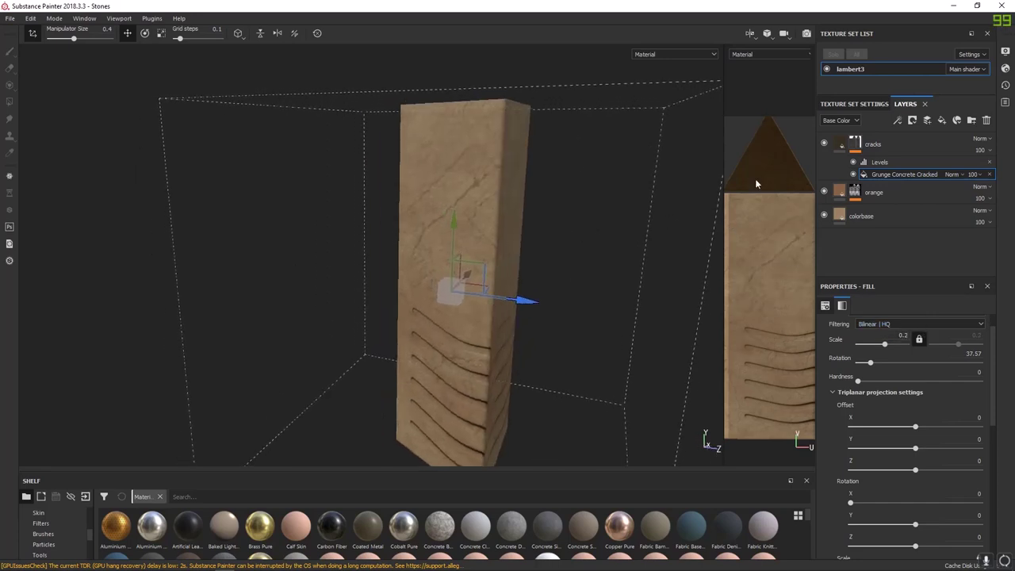
# Add a second Levels effect to the cracks layer's mask
pyautogui.click(857, 147)
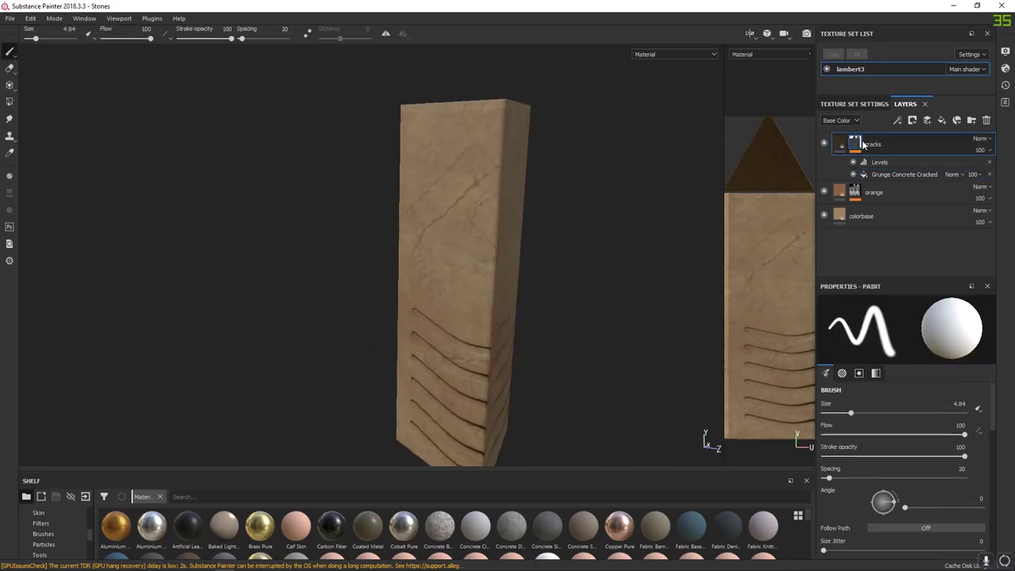
pyautogui.rightClick(857, 142)
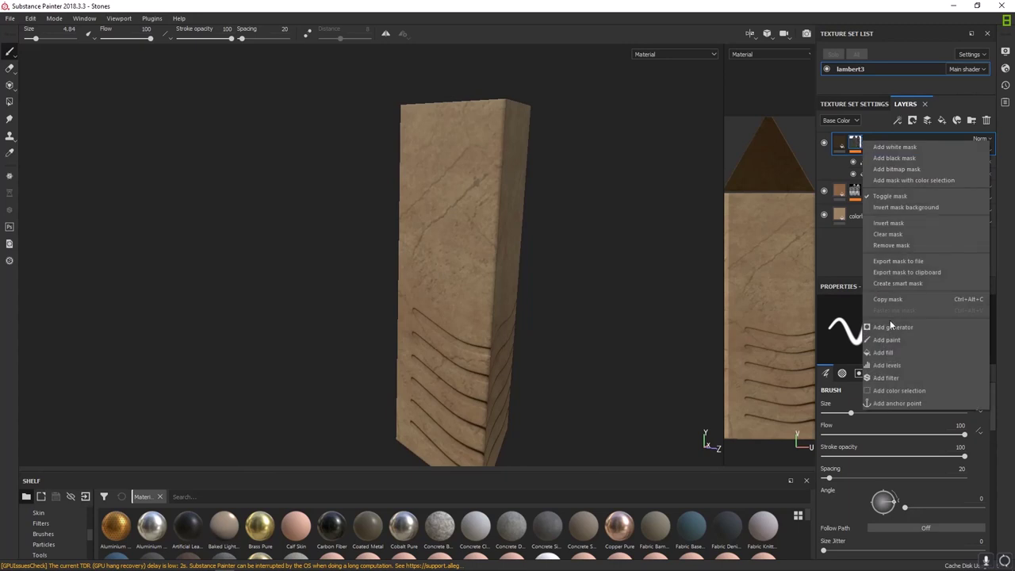
pyautogui.click(899, 365)
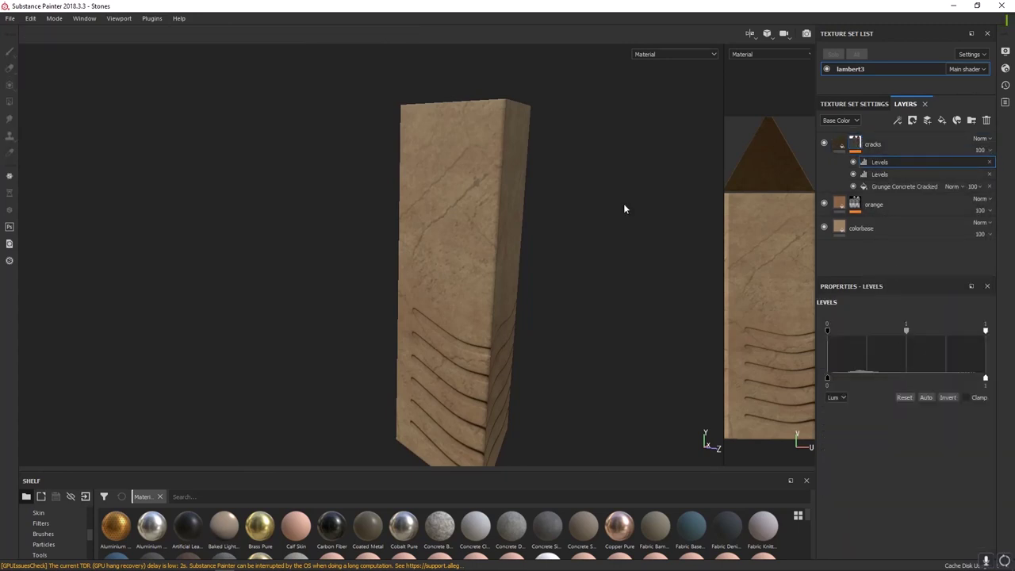
pyautogui.keyDown('alt'); pyautogui.moveTo(624, 209); pyautogui.dragTo(628, 289, button='right'); pyautogui.keyUp('alt')
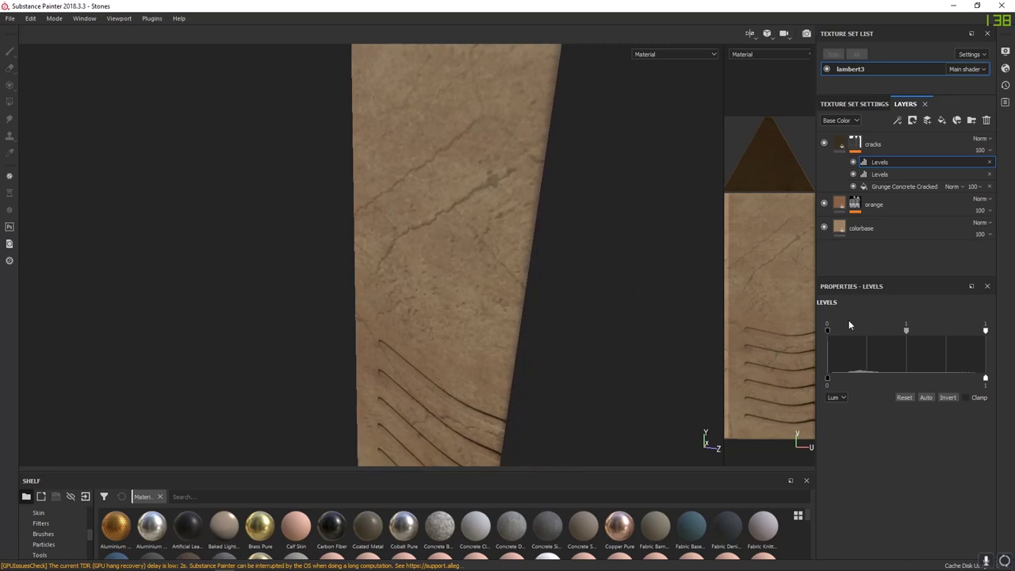
# Tighten the new Levels while viewing the mask, with black input about 0.34, midtone 0.484 and white input 0.639, and check all sides of the stone
pyautogui.moveTo(907, 332); pyautogui.dragTo(900, 334)
pyautogui.moveTo(828, 330); pyautogui.dragTo(859, 334)
pyautogui.keyDown('alt'); pyautogui.click(854, 146); pyautogui.keyUp('alt')
pyautogui.keyDown('alt'); pyautogui.moveTo(681, 354); pyautogui.dragTo(695, 305); pyautogui.keyUp('alt')
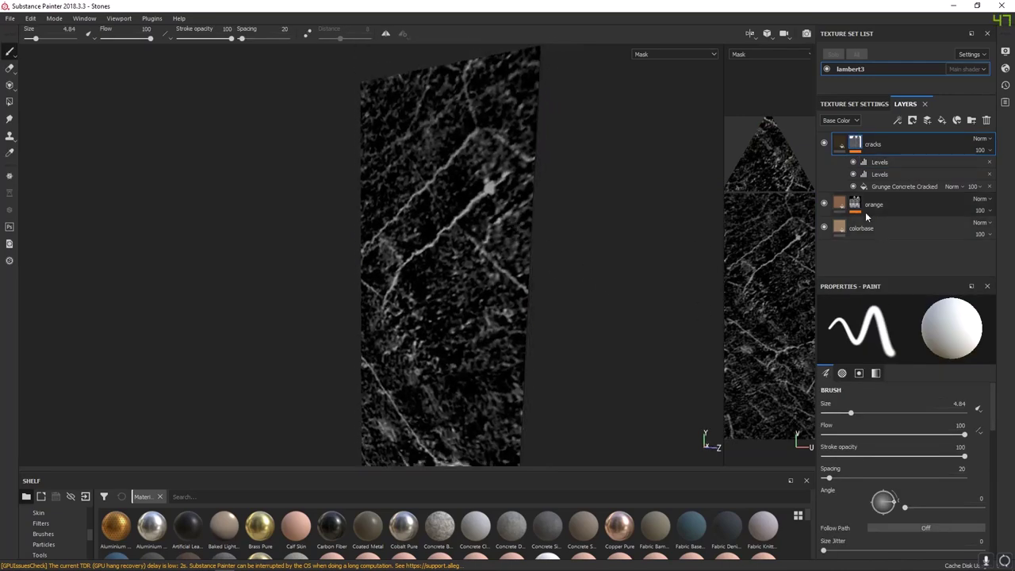
pyautogui.click(888, 163)
pyautogui.moveTo(902, 333)
pyautogui.mouseDown()
pyautogui.moveTo(889, 333)
pyautogui.moveTo(901, 334)
pyautogui.mouseUp()
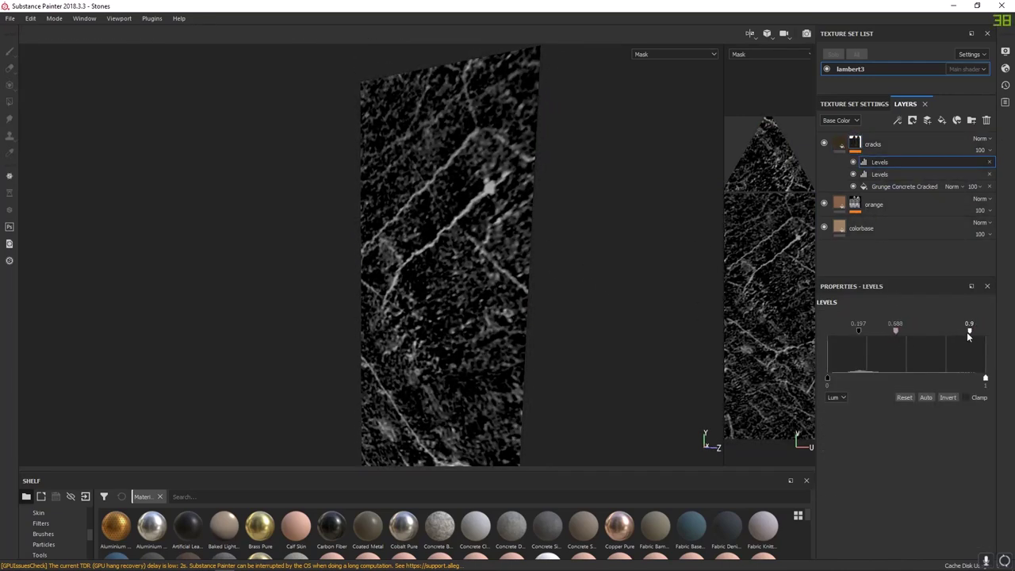
pyautogui.moveTo(967, 337); pyautogui.dragTo(892, 334)
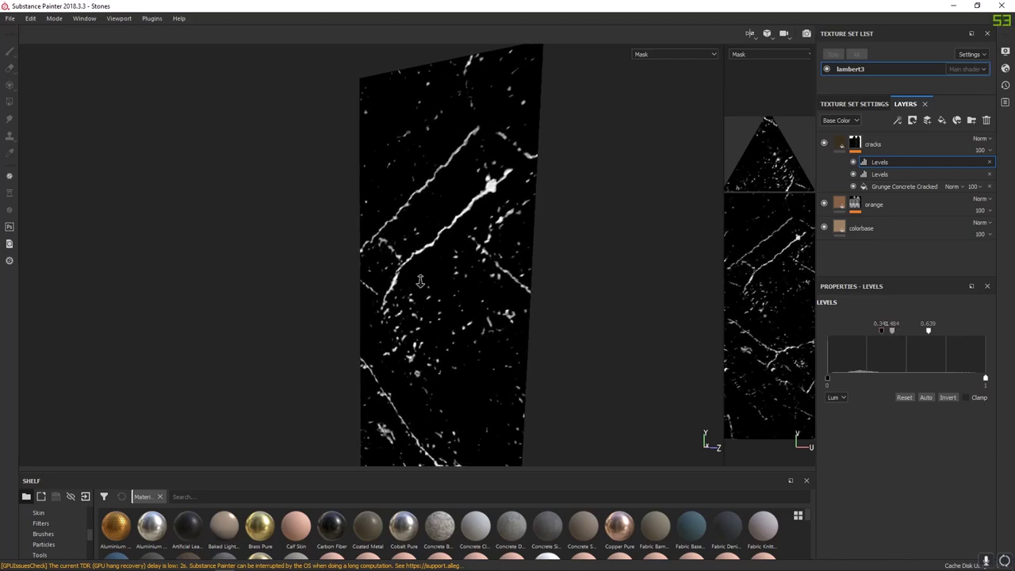
pyautogui.press('m')
pyautogui.keyDown('alt'); pyautogui.moveTo(447, 291); pyautogui.dragTo(365, 225); pyautogui.keyUp('alt')
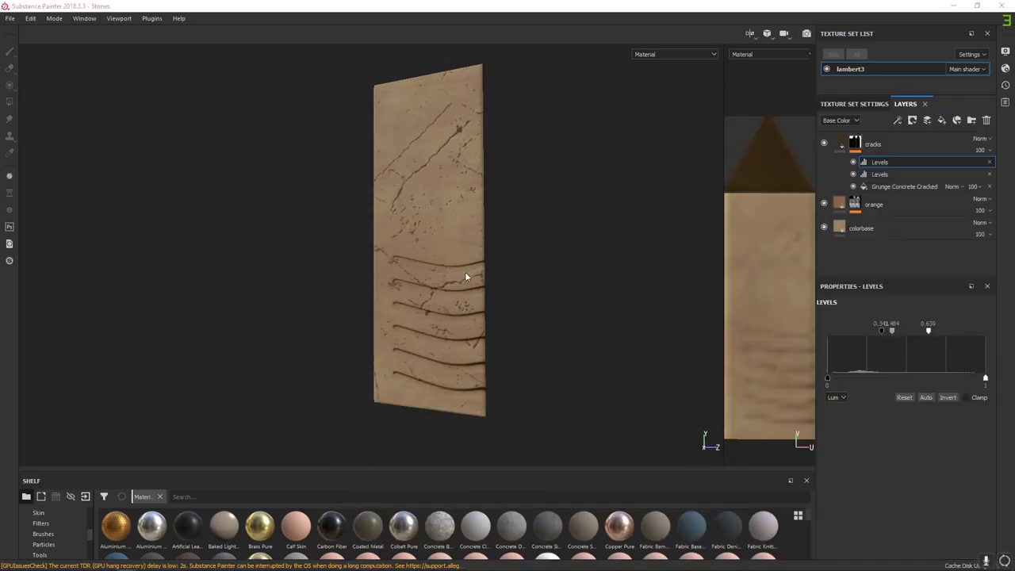
pyautogui.keyDown('alt'); pyautogui.moveTo(467, 277); pyautogui.dragTo(520, 299); pyautogui.keyUp('alt')
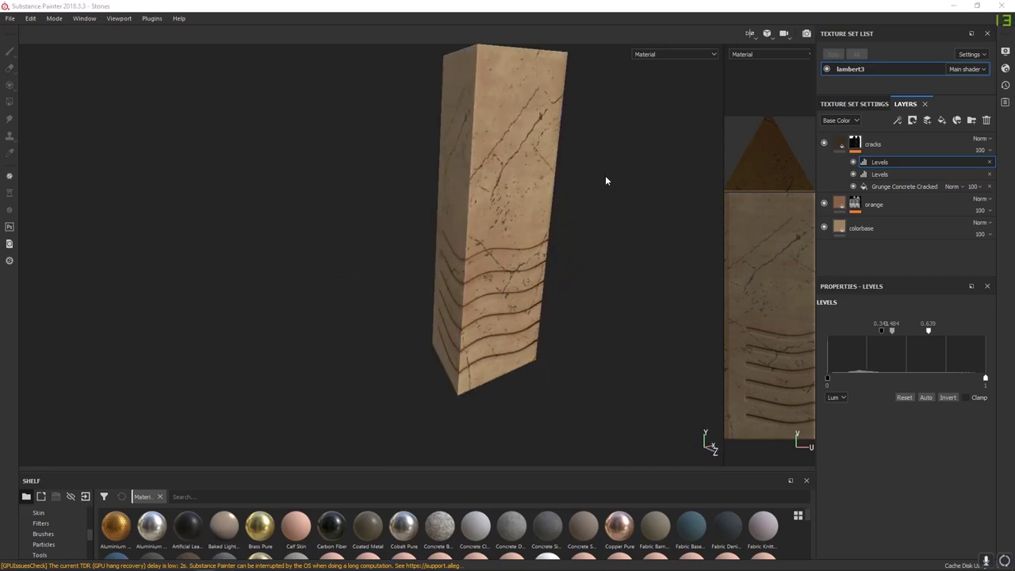
pyautogui.moveTo(606, 181)
pyautogui.keyDown('alt'); pyautogui.mouseDown()
pyautogui.moveTo(487, 294)
pyautogui.moveTo(397, 347)
pyautogui.moveTo(531, 220)
pyautogui.moveTo(404, 202)
pyautogui.moveTo(460, 276)
pyautogui.moveTo(388, 317)
pyautogui.moveTo(431, 335)
pyautogui.moveTo(422, 335)
pyautogui.mouseUp(); pyautogui.keyUp('alt')
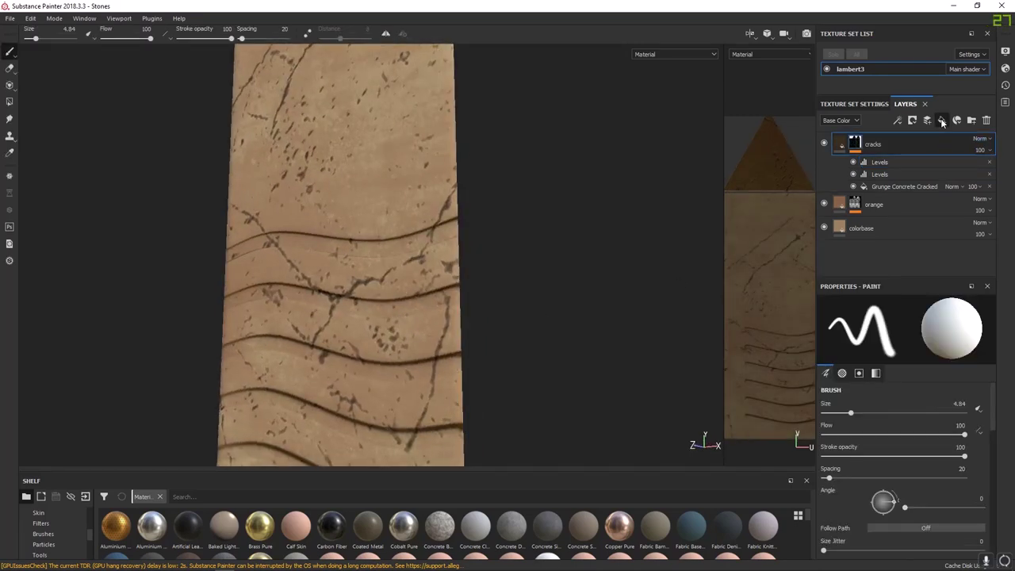
# Add a fill layer above cracks and rename it edgewear
pyautogui.click(942, 120)
pyautogui.doubleClick(863, 144)
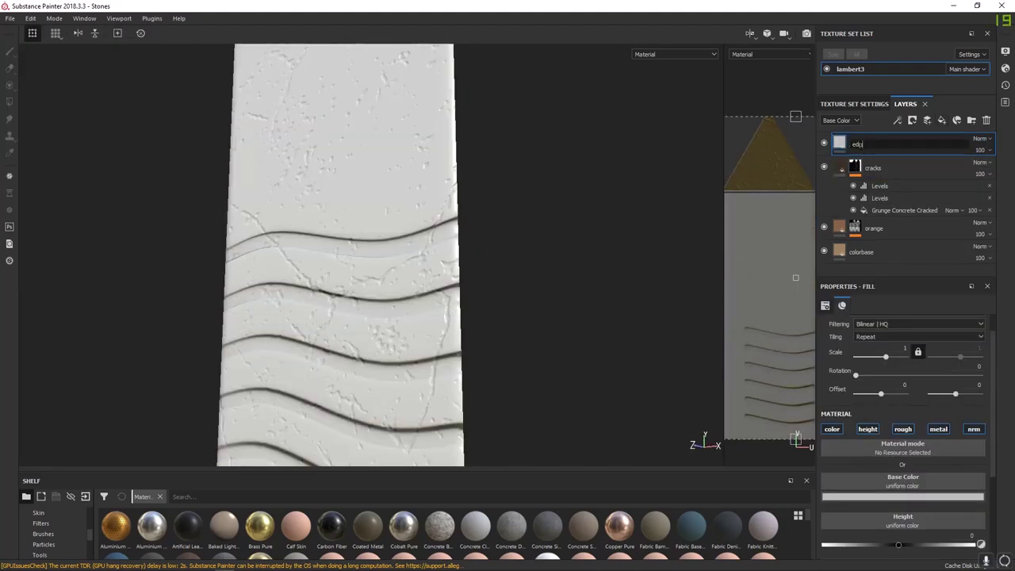
pyautogui.write('edgewear')
pyautogui.press('Return')
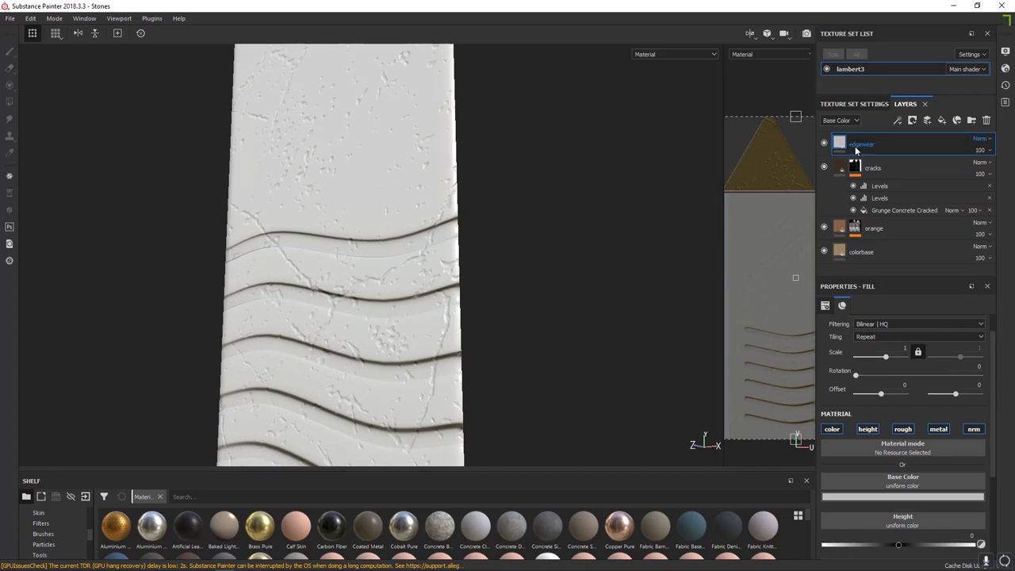
# Sample the colorbase layer's colour as edgewear's base colour and lighten it to RGB 0.457, 0.316, 0.166
pyautogui.click(875, 497)
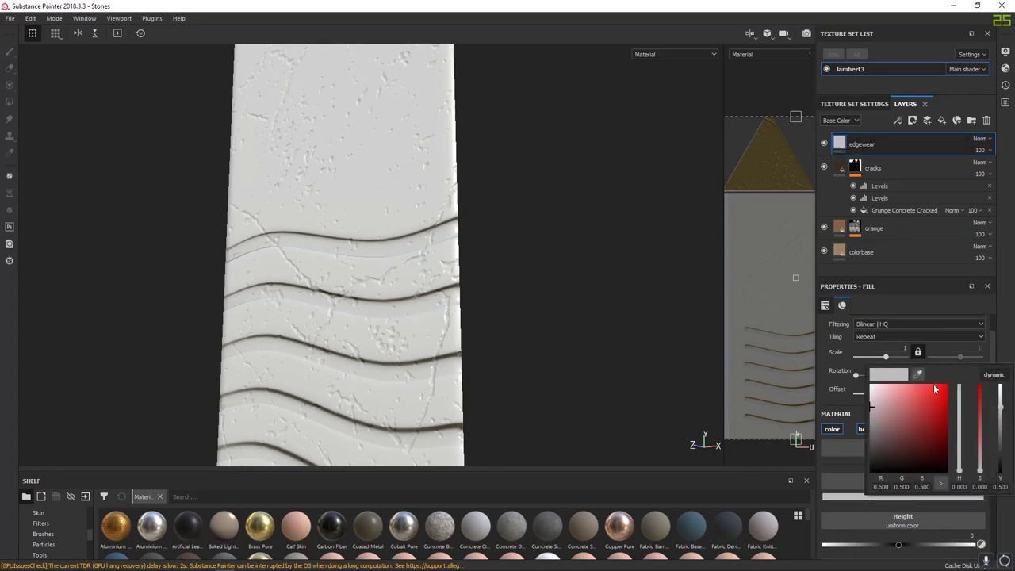
pyautogui.moveTo(918, 376); pyautogui.dragTo(937, 221)
pyautogui.moveTo(860, 151); pyautogui.dragTo(843, 244)
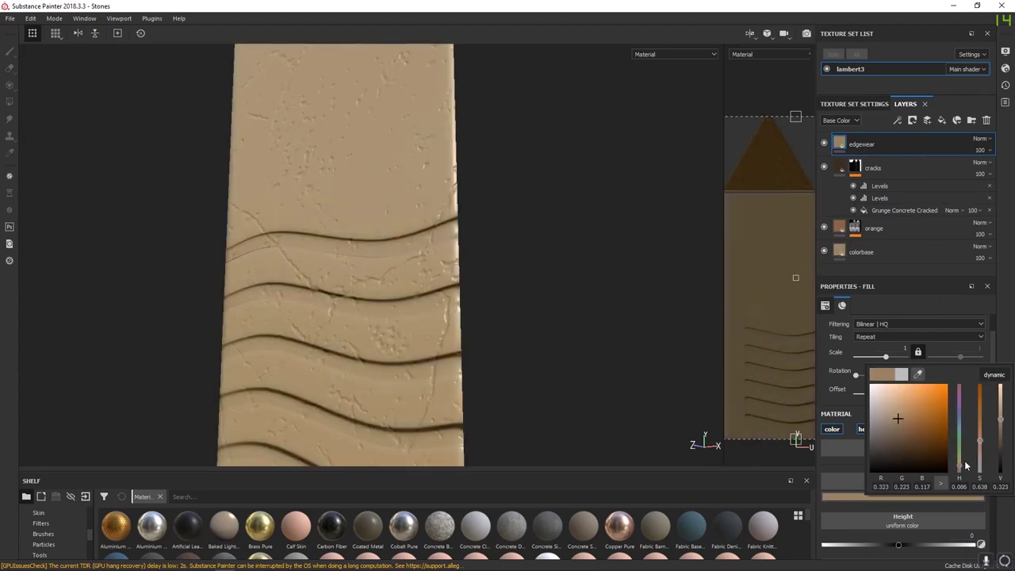
pyautogui.moveTo(1004, 424); pyautogui.dragTo(1003, 410)
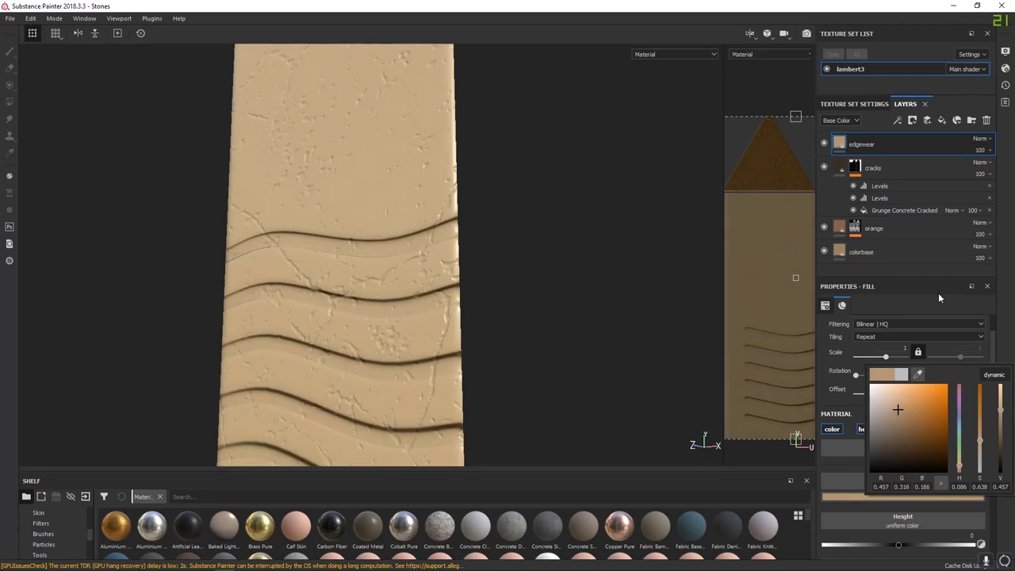
# Add a black mask to the edgewear layer
pyautogui.click(844, 143)
pyautogui.rightClick(845, 143)
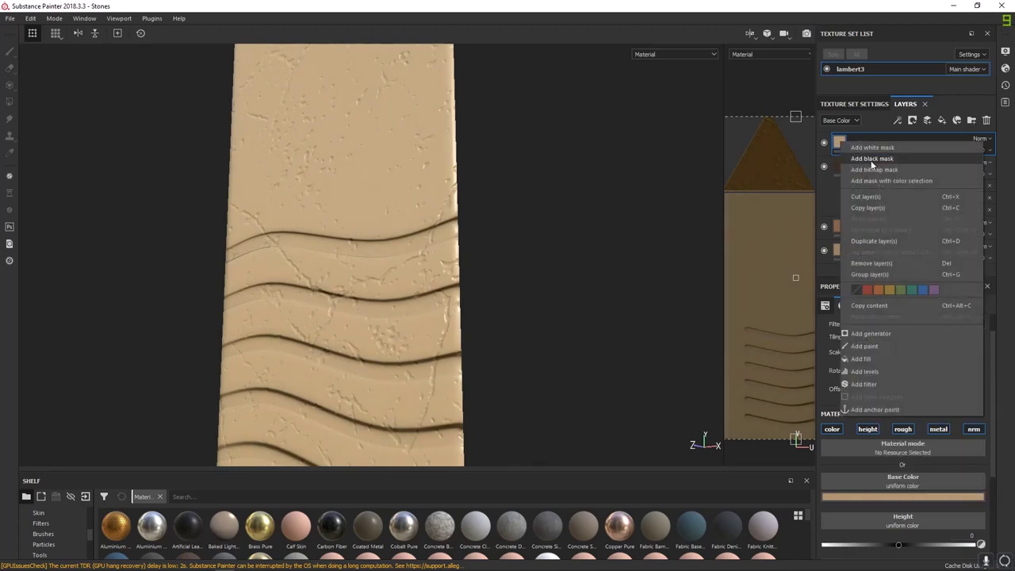
pyautogui.click(872, 167)
# Add a Metal Edge Wear generator to the edgewear mask and inspect the stone's worn edges
pyautogui.click(854, 145)
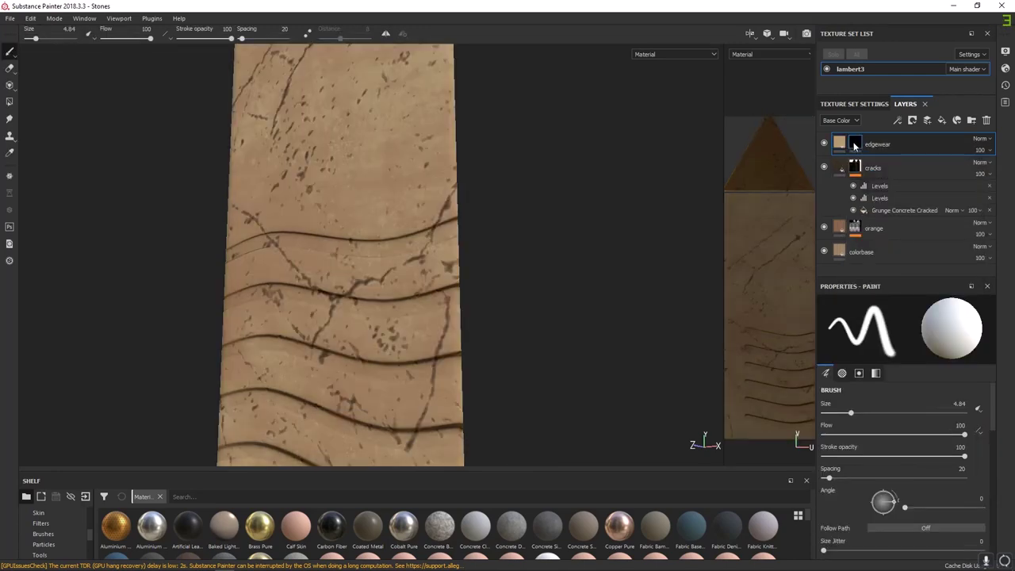
pyautogui.rightClick(856, 146)
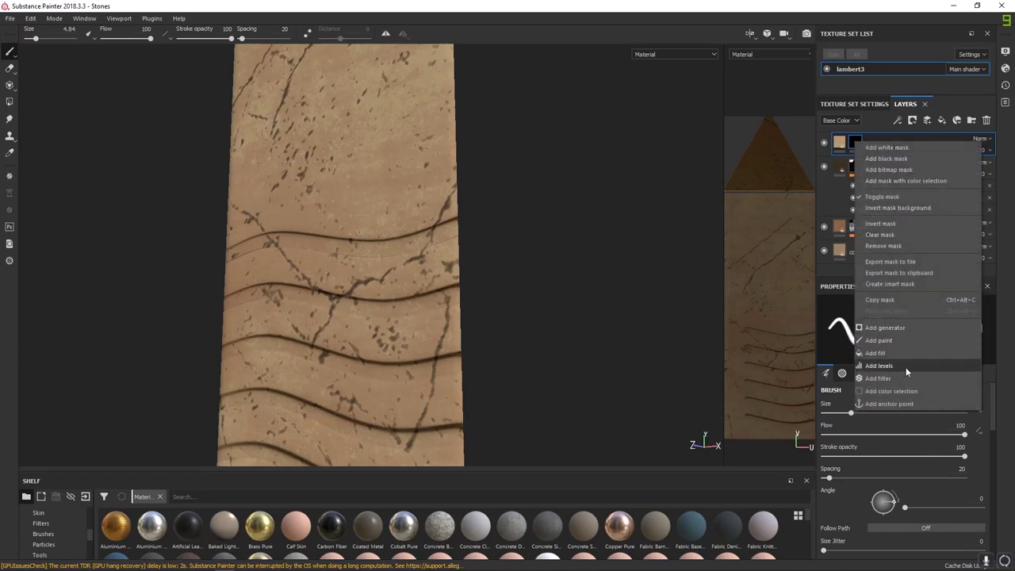
pyautogui.click(882, 328)
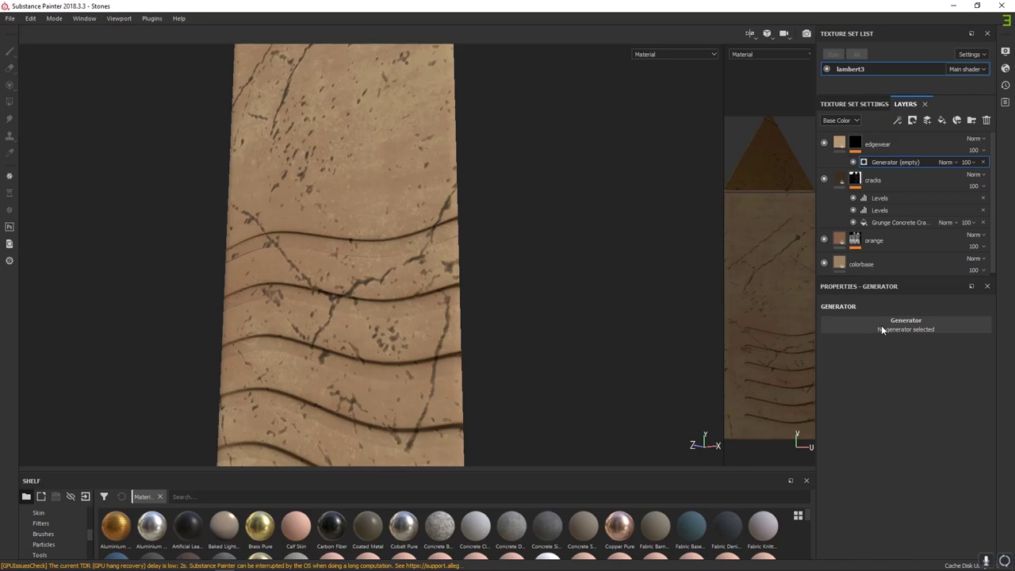
pyautogui.click(881, 327)
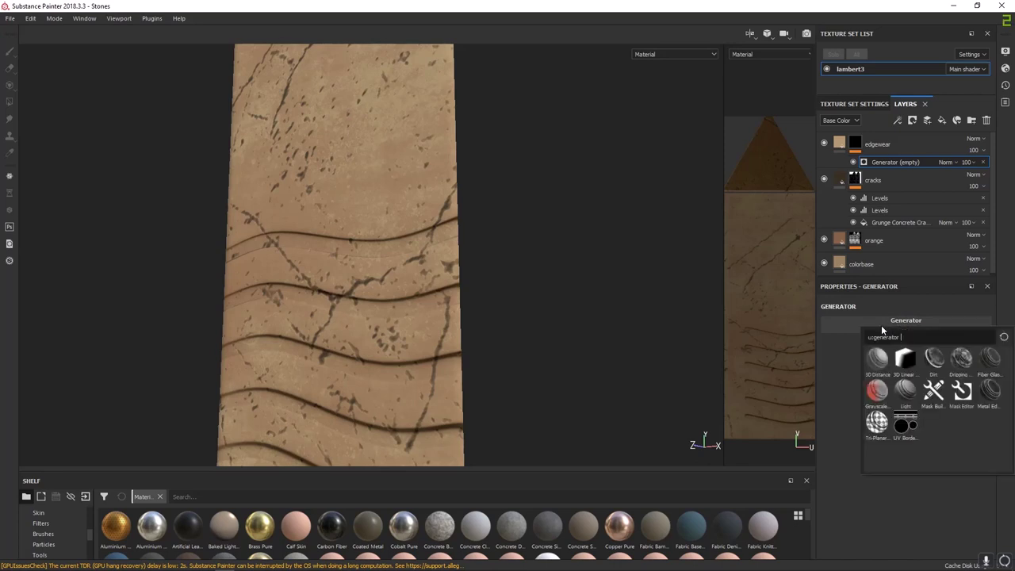
pyautogui.click(990, 391)
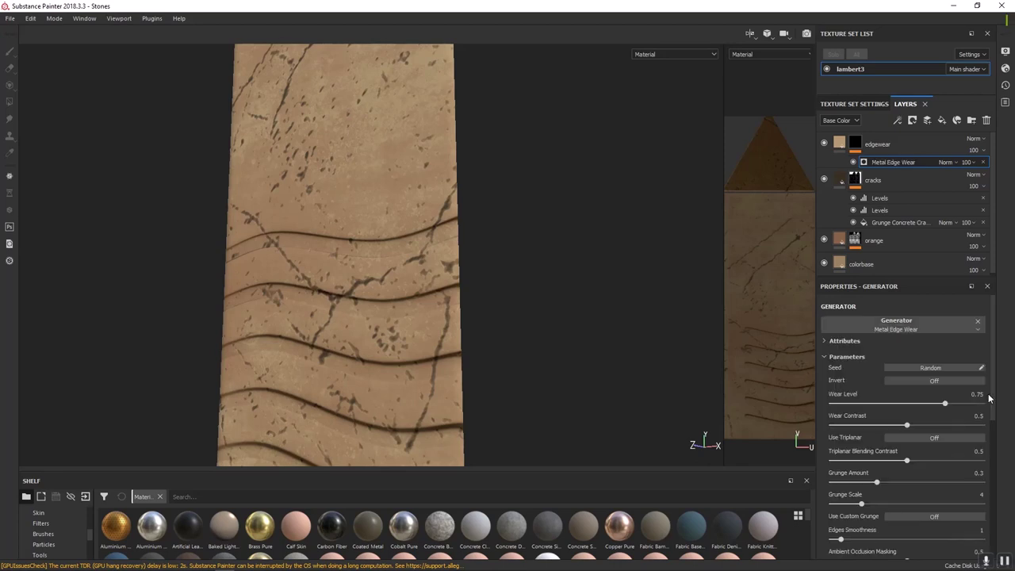
pyautogui.keyDown('alt'); pyautogui.moveTo(294, 309); pyautogui.dragTo(360, 234); pyautogui.keyUp('alt')
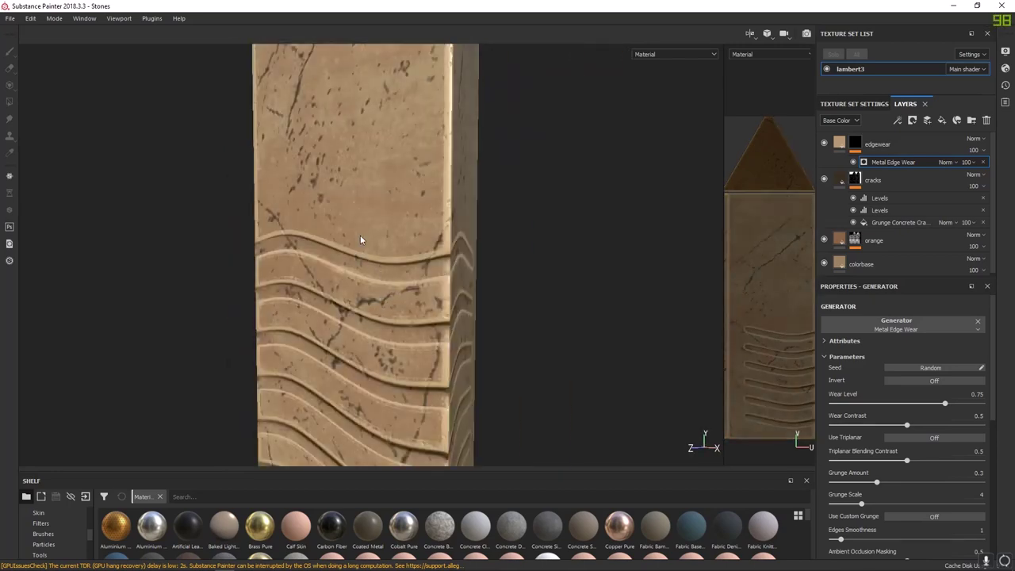
pyautogui.keyDown('alt'); pyautogui.moveTo(360, 235); pyautogui.dragTo(638, 339, button='right'); pyautogui.keyUp('alt')
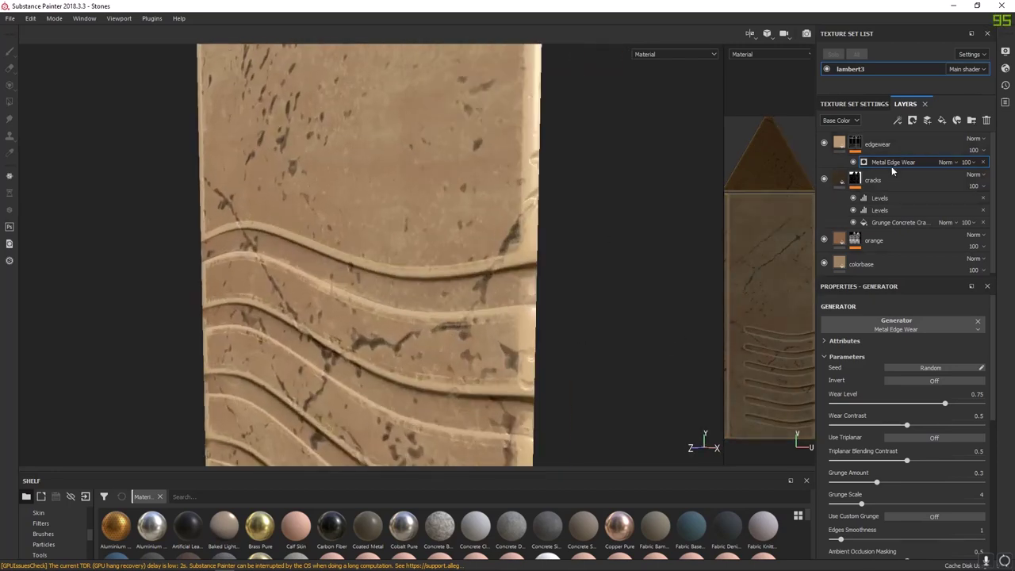
# Examine the edge wear on the carved grooves, the Metal Edge Wear parameters, and the cracks and edgewear layers
pyautogui.keyDown('alt'); pyautogui.moveTo(412, 258); pyautogui.dragTo(357, 238, button='right'); pyautogui.keyUp('alt')
pyautogui.keyDown('alt'); pyautogui.moveTo(357, 238); pyautogui.dragTo(349, 218); pyautogui.keyUp('alt')
pyautogui.scroll(-10, 909, 475)
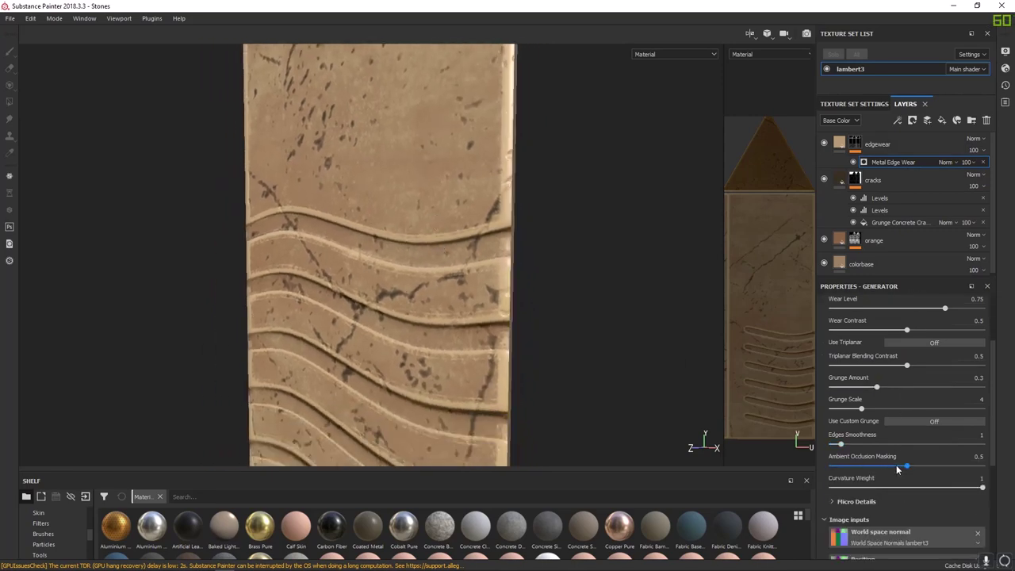
pyautogui.scroll(10, 890, 409)
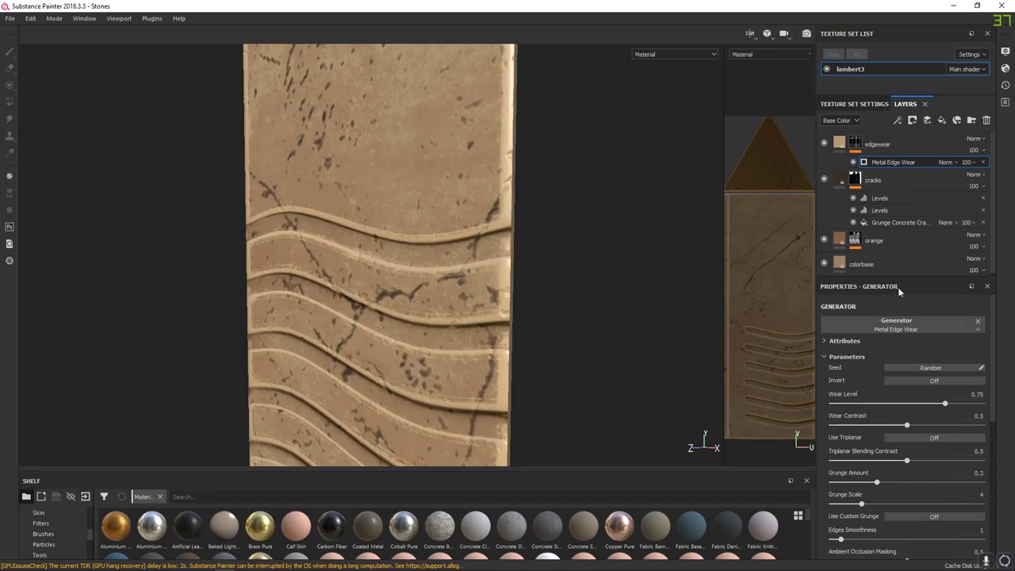
pyautogui.click(892, 185)
pyautogui.click(841, 181)
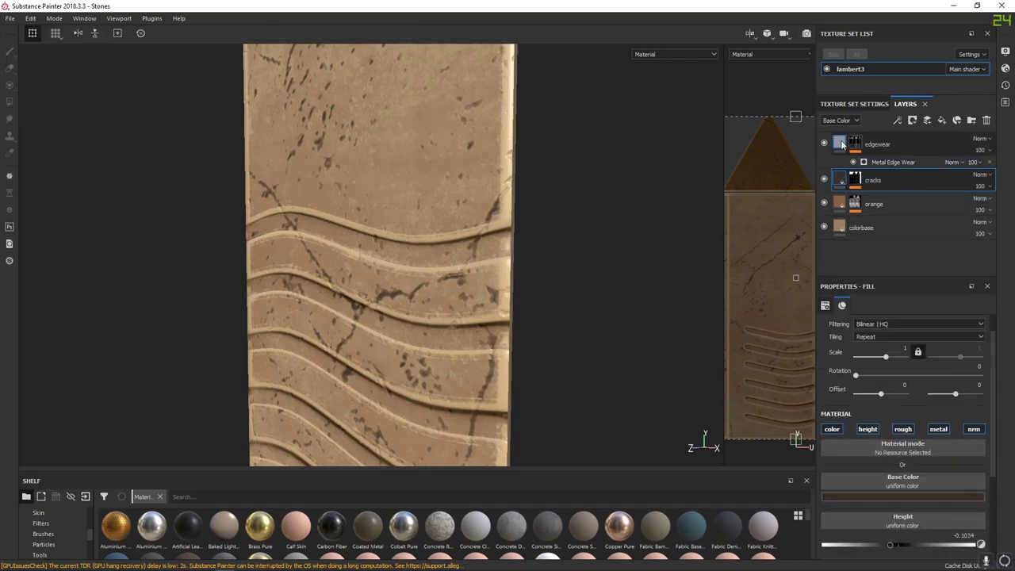
pyautogui.click(842, 144)
pyautogui.click(855, 143)
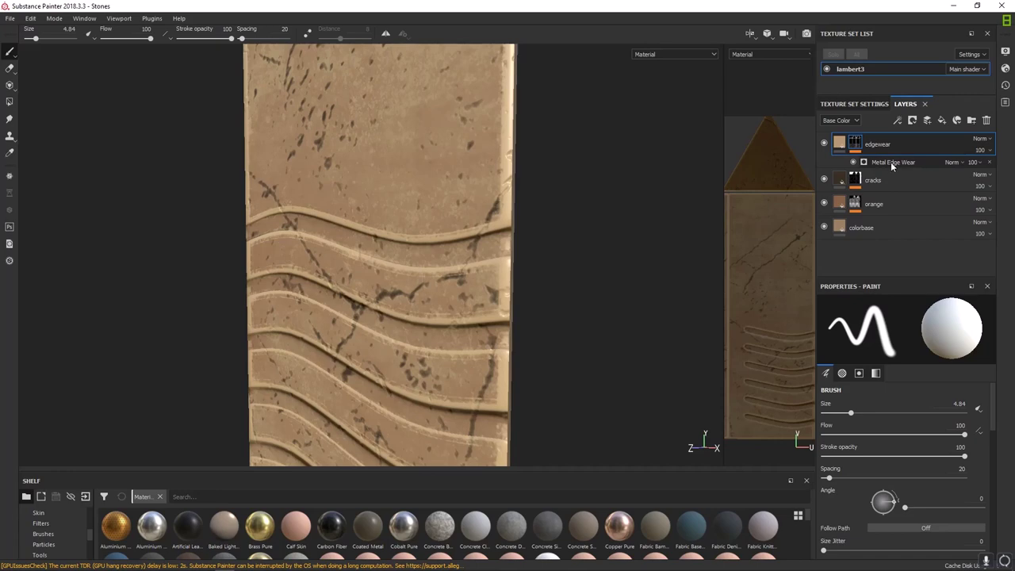
# Enable custom grunge in the Metal Edge Wear generator and assign the Grunge Stone Details texture by searching for stone
pyautogui.click(891, 162)
pyautogui.scroll(-10, 877, 473)
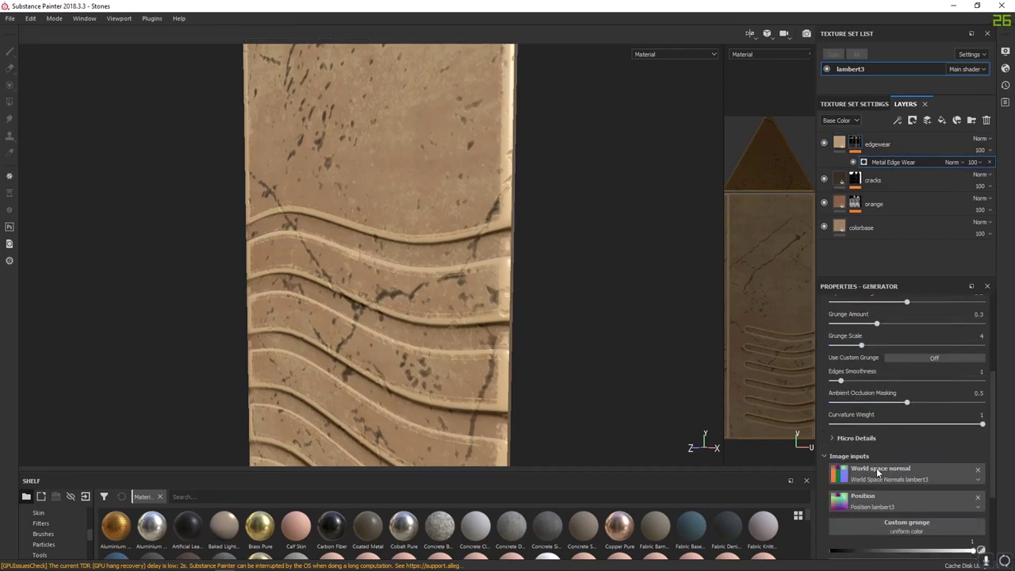
pyautogui.scroll(6, 896, 438)
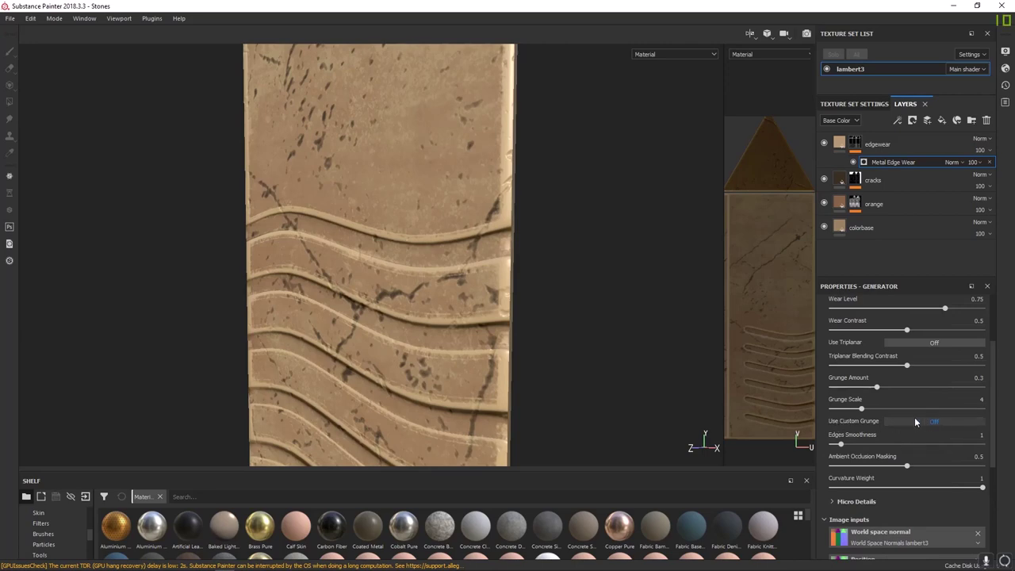
pyautogui.click(921, 418)
pyautogui.scroll(-3, 918, 425)
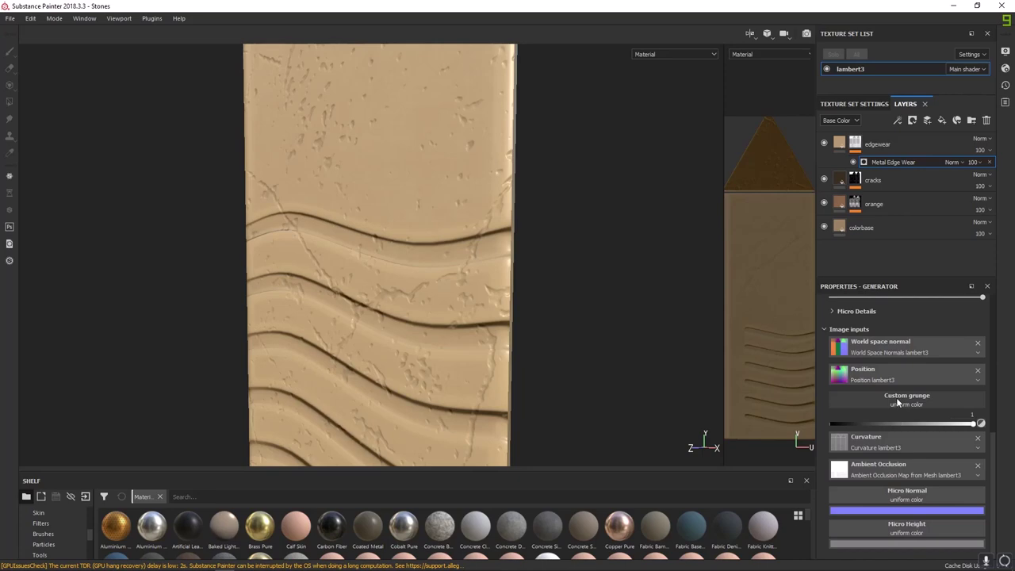
pyautogui.click(899, 400)
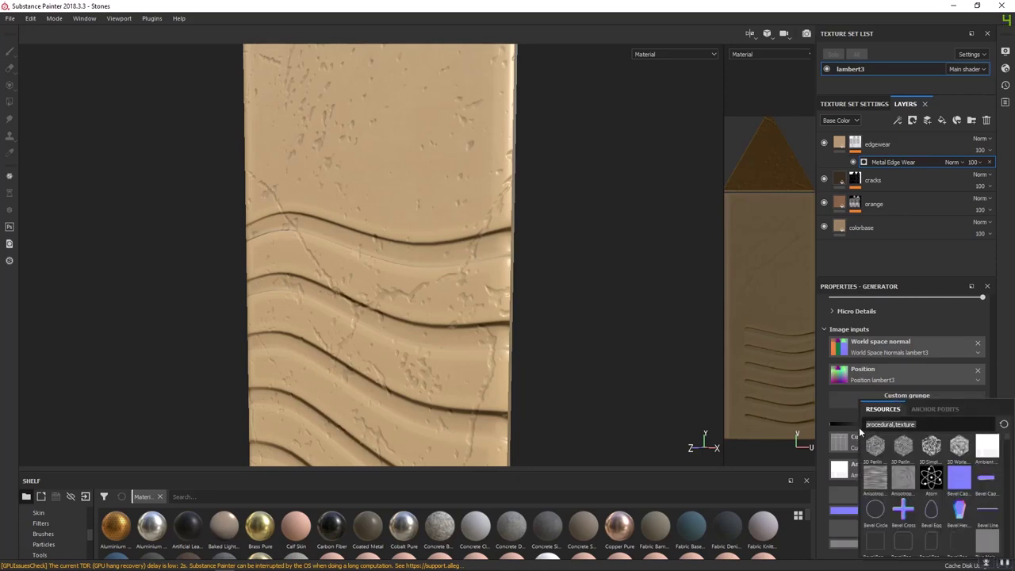
pyautogui.write('stoone')
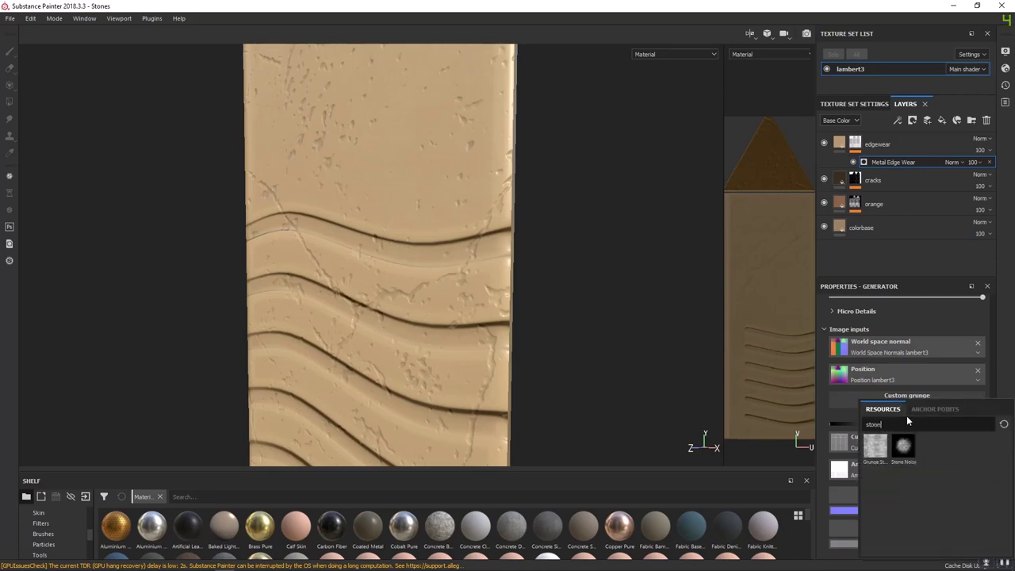
pyautogui.click(873, 450)
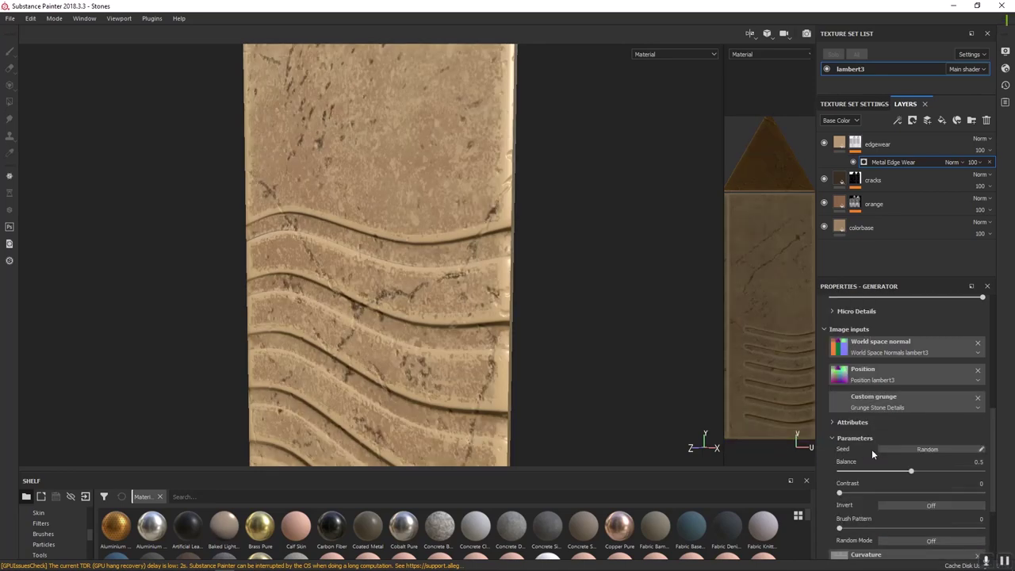
pyautogui.scroll(6, 905, 478)
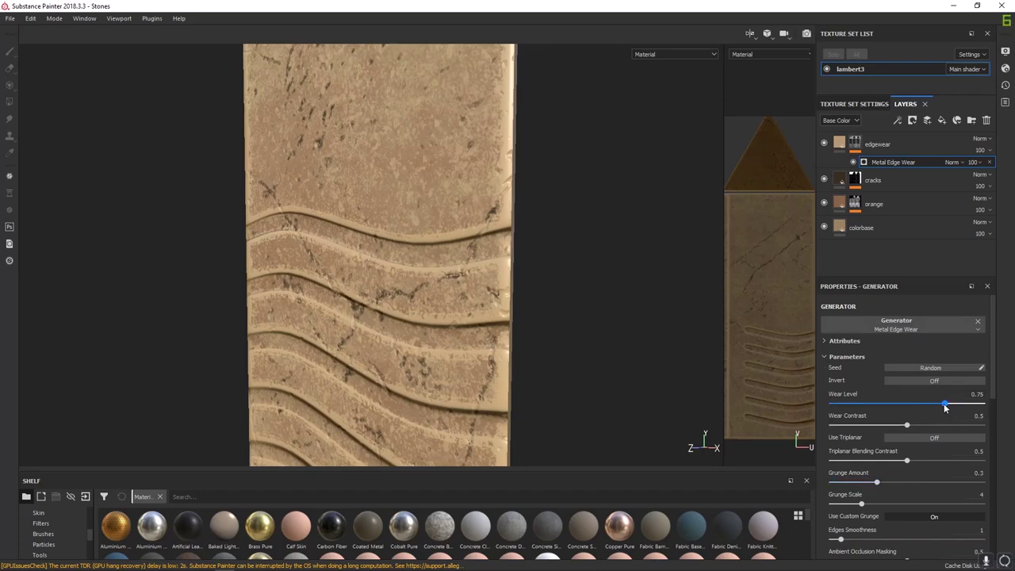
# Display the edgewear mask in the viewport and turn on triplanar projection in its Metal Edge Wear generator
pyautogui.click(857, 143)
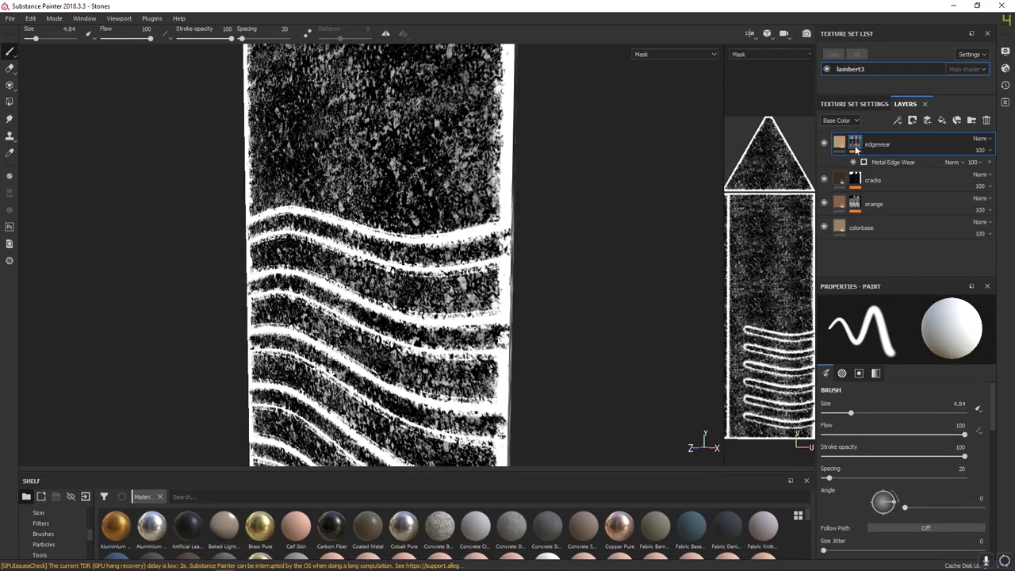
pyautogui.keyDown('alt'); pyautogui.moveTo(490, 264); pyautogui.dragTo(429, 321); pyautogui.keyUp('alt')
pyautogui.keyDown('alt'); pyautogui.moveTo(428, 266); pyautogui.dragTo(440, 268); pyautogui.keyUp('alt')
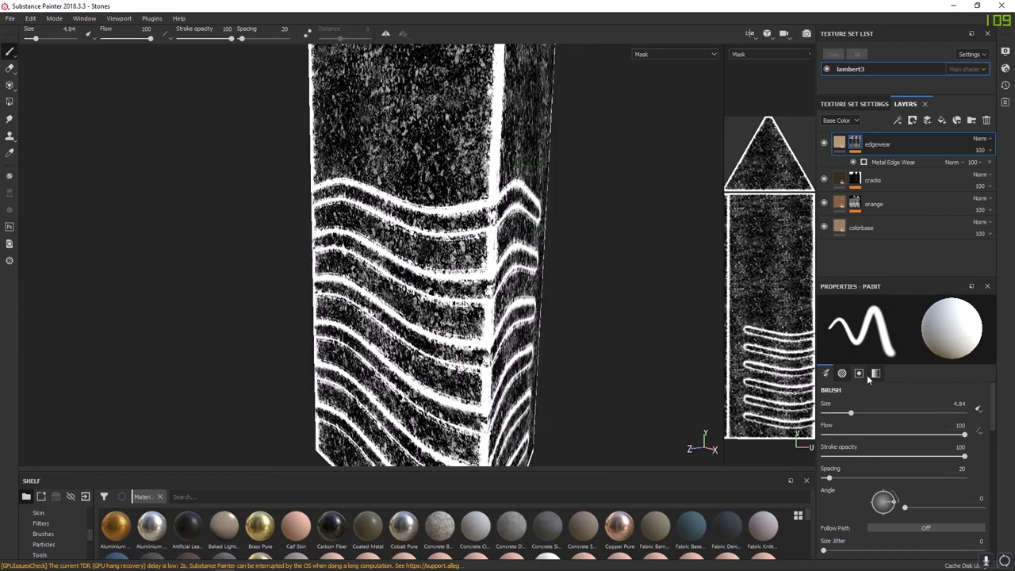
pyautogui.click(887, 164)
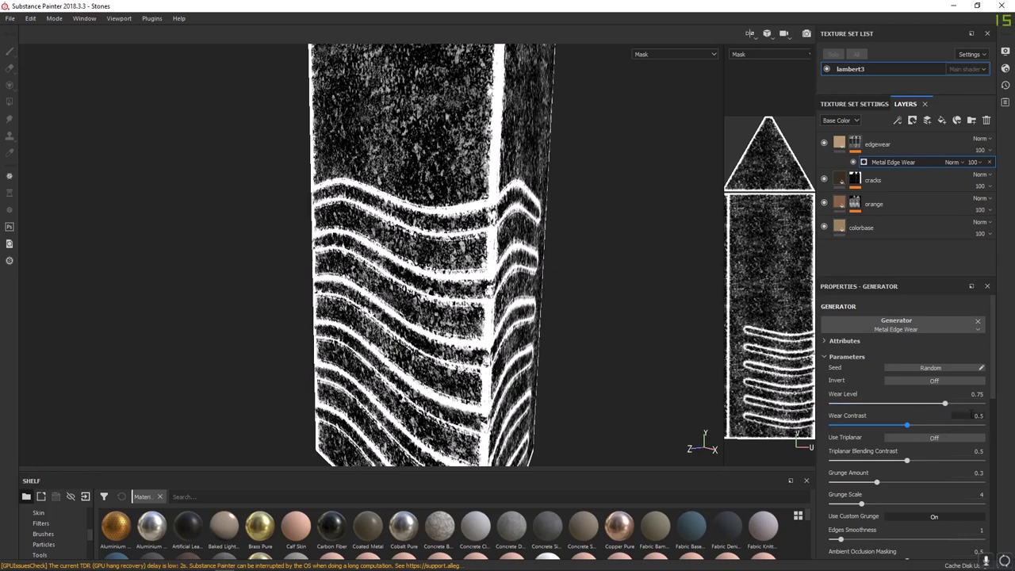
pyautogui.click(929, 436)
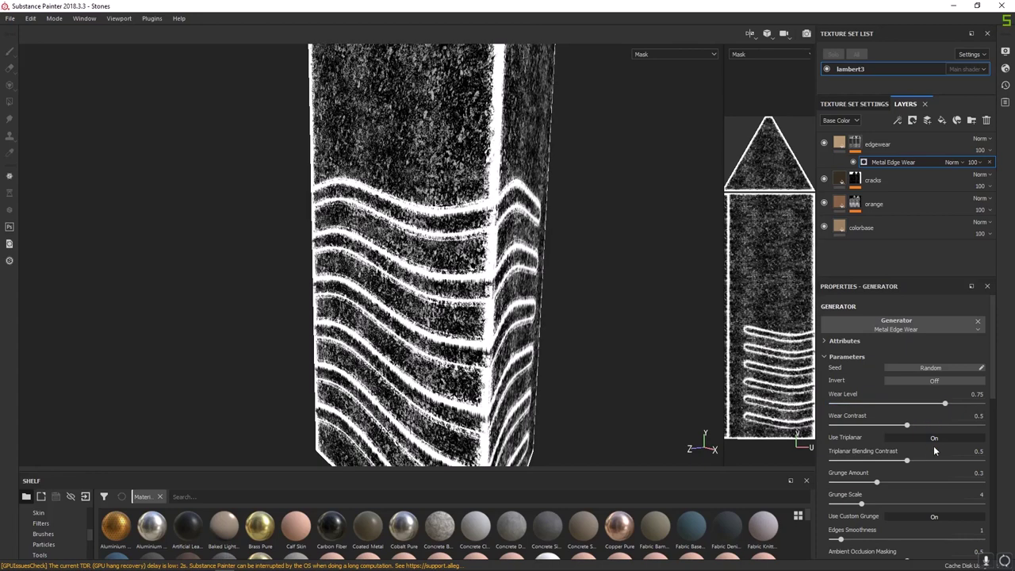
# Set the generator's wear level to 0.65, grunge scale to 1 and edges smoothness to 1.63, checking the mask on the pillar
pyautogui.moveTo(945, 407); pyautogui.dragTo(930, 408)
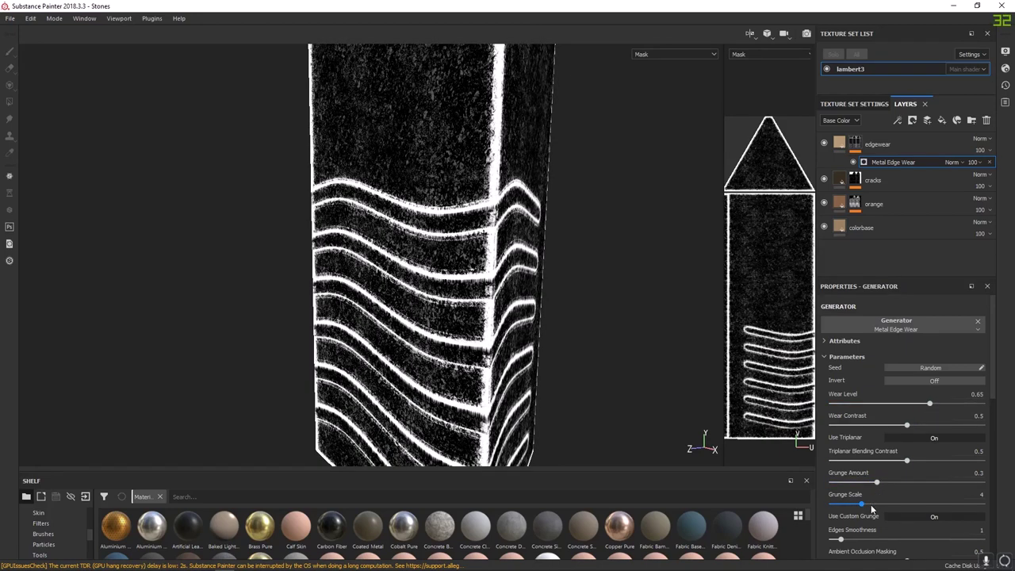
pyautogui.scroll(-2, 871, 505)
pyautogui.moveTo(862, 441); pyautogui.dragTo(827, 446)
pyautogui.keyDown('alt'); pyautogui.moveTo(444, 165); pyautogui.dragTo(374, 51); pyautogui.keyUp('alt')
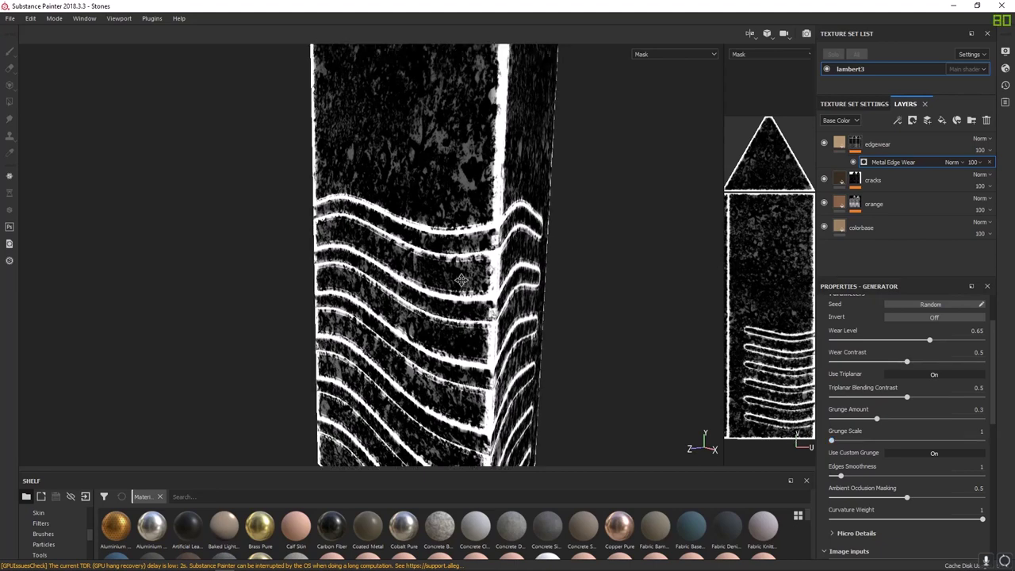
pyautogui.keyDown('alt'); pyautogui.moveTo(373, 50); pyautogui.dragTo(203, 88, button='right'); pyautogui.keyUp('alt')
pyautogui.keyDown('alt'); pyautogui.moveTo(476, 123); pyautogui.dragTo(552, 361); pyautogui.keyUp('alt')
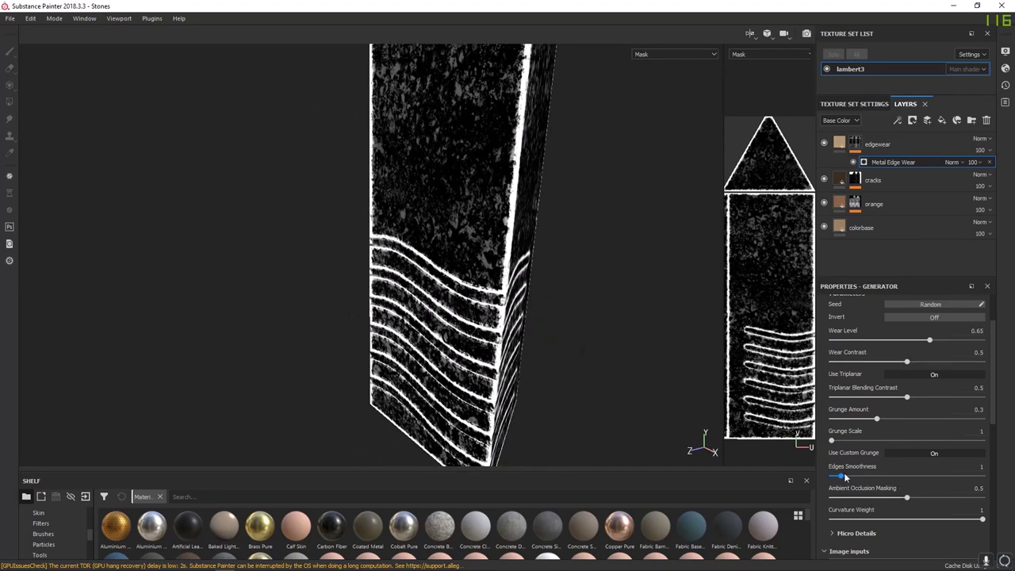
pyautogui.moveTo(841, 476); pyautogui.dragTo(848, 479)
pyautogui.keyDown('alt'); pyautogui.moveTo(689, 427); pyautogui.dragTo(544, 337); pyautogui.keyUp('alt')
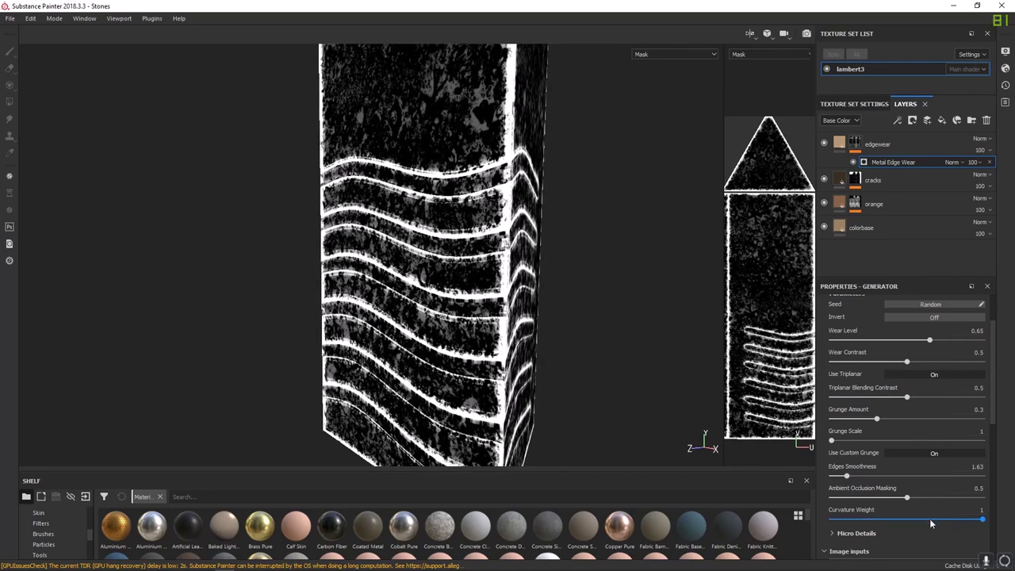
# Try a curvature weight of 0 on the edge wear generator, check the mask, and restore the weight to 1
pyautogui.moveTo(932, 520)
pyautogui.mouseDown()
pyautogui.moveTo(841, 520)
pyautogui.moveTo(890, 520)
pyautogui.moveTo(887, 533)
pyautogui.moveTo(820, 524)
pyautogui.mouseUp()
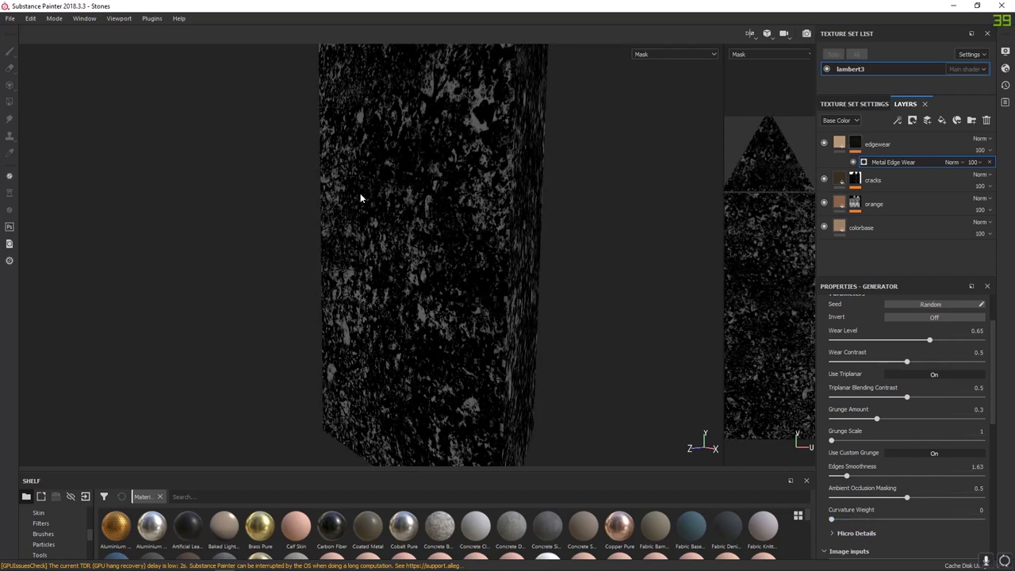
pyautogui.keyDown('alt'); pyautogui.moveTo(358, 199); pyautogui.dragTo(494, 283); pyautogui.keyUp('alt')
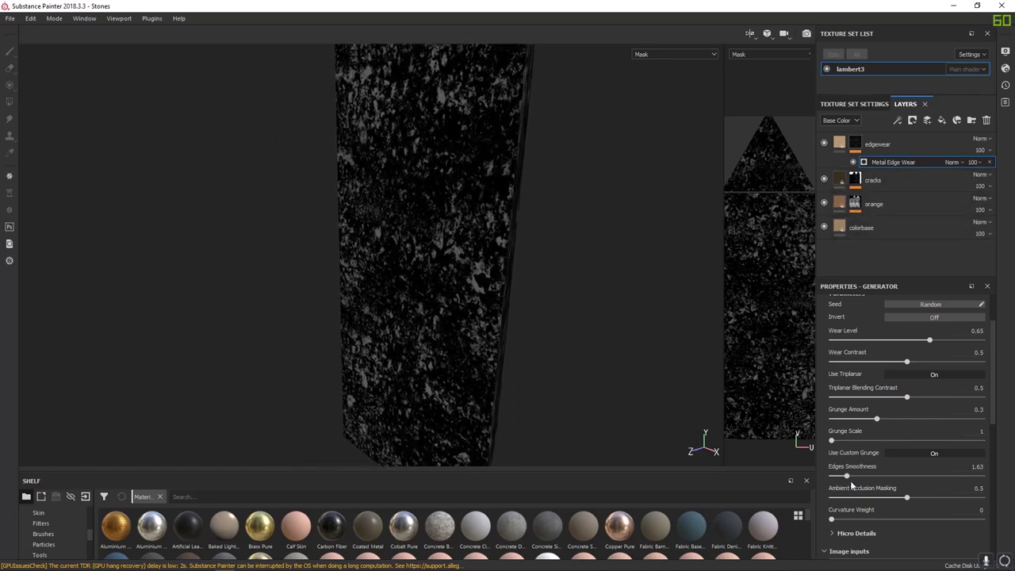
pyautogui.moveTo(832, 520); pyautogui.dragTo(984, 521)
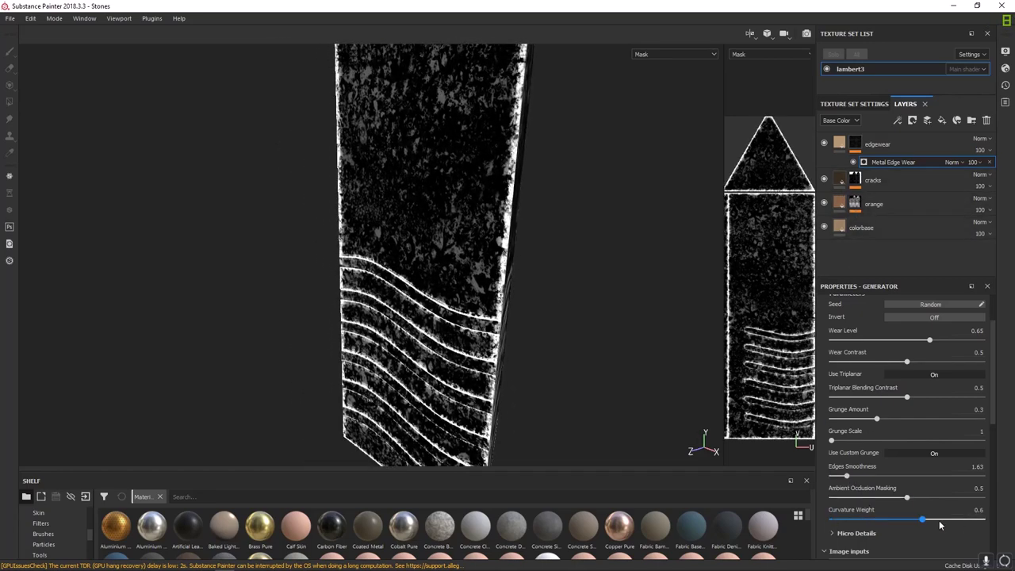
pyautogui.keyDown('alt'); pyautogui.moveTo(456, 162); pyautogui.dragTo(421, 88); pyautogui.keyUp('alt')
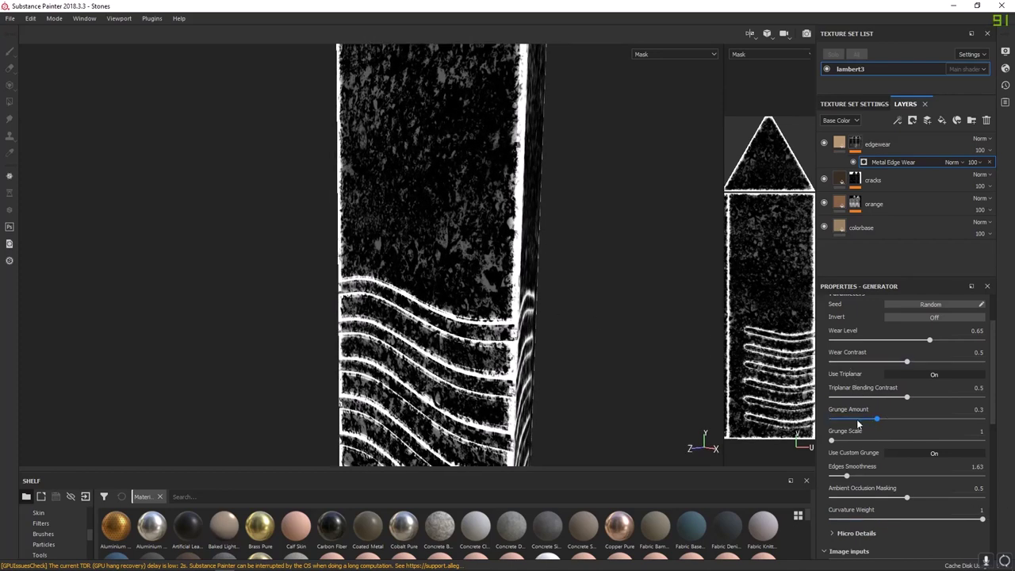
# Refine the edge wear mask with edges smoothness 4.56, wear contrast 0.71 and grunge amount 0.25
pyautogui.moveTo(879, 421)
pyautogui.mouseDown()
pyautogui.moveTo(855, 421)
pyautogui.moveTo(871, 420)
pyautogui.moveTo(863, 433)
pyautogui.mouseUp()
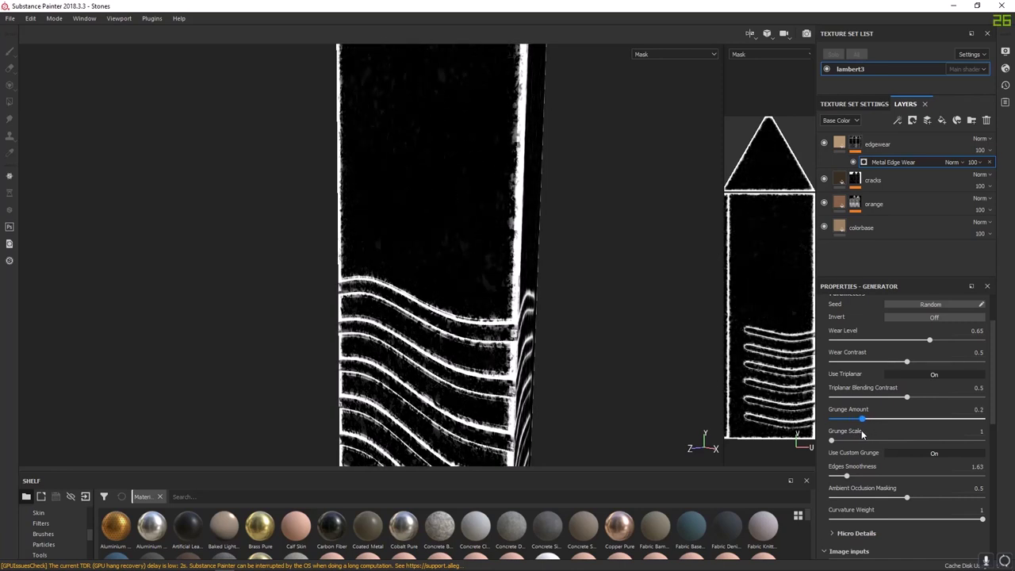
pyautogui.moveTo(846, 476); pyautogui.dragTo(873, 476)
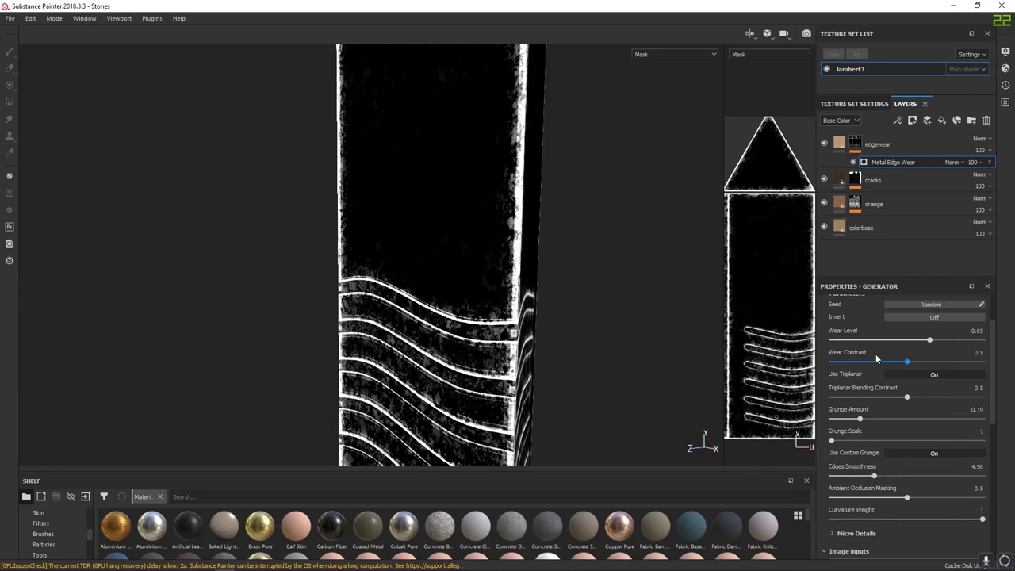
pyautogui.moveTo(907, 364); pyautogui.dragTo(937, 365)
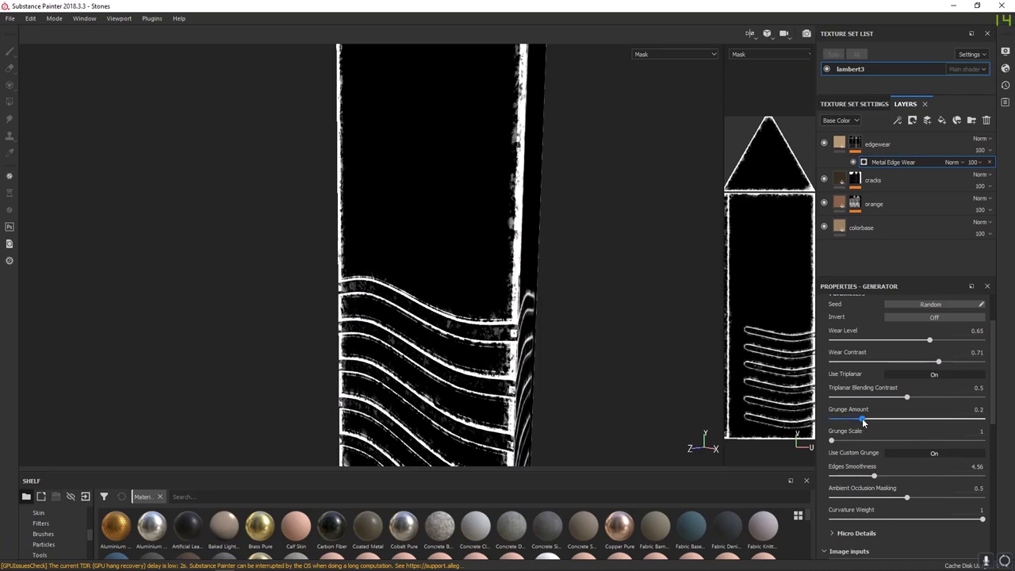
pyautogui.moveTo(862, 419); pyautogui.dragTo(870, 426)
pyautogui.scroll(2, 908, 367)
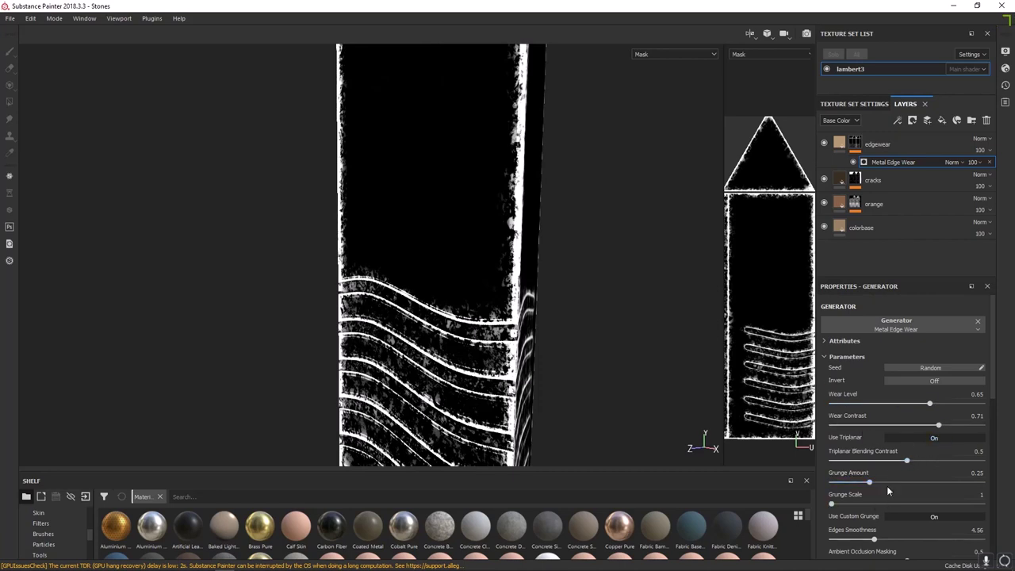
# Set the generator's triplanar blending contrast to 0 and inspect the mask around the pillar's sides
pyautogui.moveTo(905, 462); pyautogui.dragTo(830, 463)
pyautogui.keyDown('alt'); pyautogui.moveTo(391, 294); pyautogui.dragTo(753, 294); pyautogui.keyUp('alt')
pyautogui.keyDown('alt'); pyautogui.moveTo(383, 265); pyautogui.dragTo(614, 265); pyautogui.keyUp('alt')
pyautogui.keyDown('alt'); pyautogui.moveTo(232, 269); pyautogui.dragTo(326, 244); pyautogui.keyUp('alt')
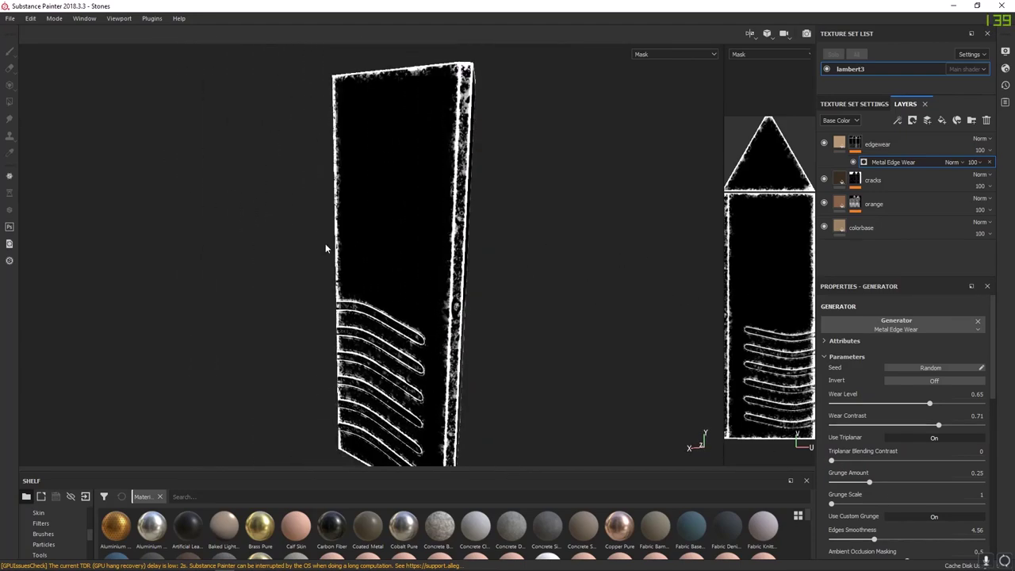
# Return the viewport to the material display and inspect the edge wear on the carved front
pyautogui.press('m')
pyautogui.keyDown('alt'); pyautogui.moveTo(492, 251); pyautogui.dragTo(467, 284); pyautogui.keyUp('alt')
pyautogui.keyDown('alt'); pyautogui.moveTo(334, 205); pyautogui.dragTo(437, 119); pyautogui.keyUp('alt')
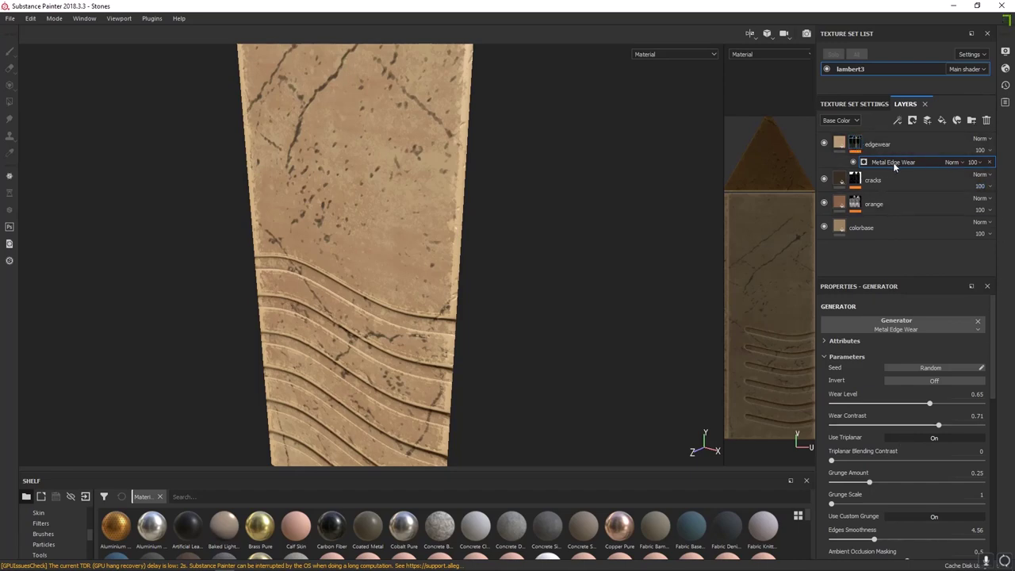
# Lower the Metal Edge Wear generator's opacity to 44 and inspect the edges and carved grooves around the pillar
pyautogui.click(981, 163)
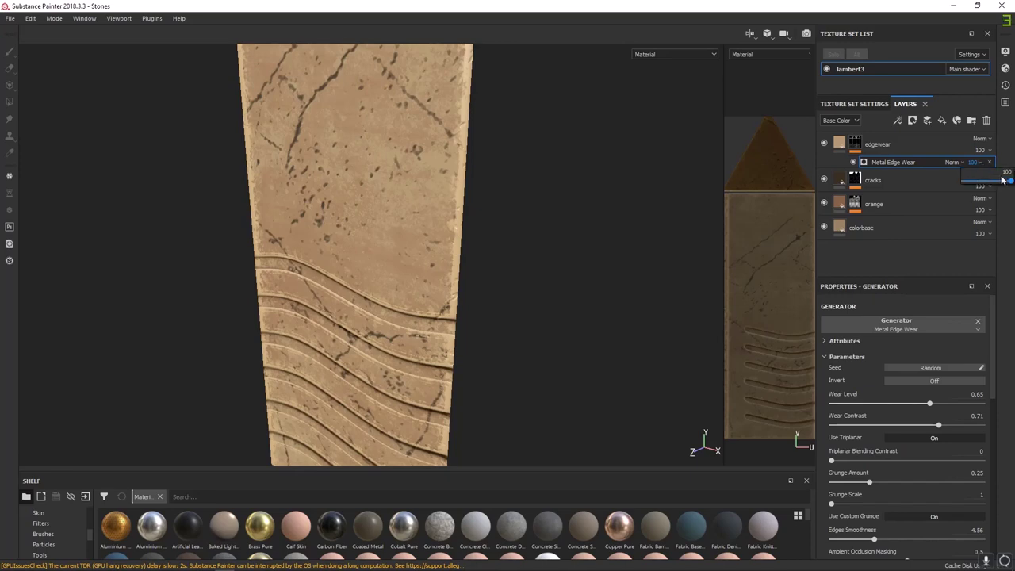
pyautogui.moveTo(1009, 183); pyautogui.dragTo(986, 185)
pyautogui.keyDown('alt'); pyautogui.moveTo(438, 306); pyautogui.dragTo(432, 247); pyautogui.keyUp('alt')
pyautogui.moveTo(340, 298)
pyautogui.keyDown('alt'); pyautogui.mouseDown()
pyautogui.moveTo(373, 200)
pyautogui.moveTo(465, 334)
pyautogui.moveTo(353, 381)
pyautogui.mouseUp(); pyautogui.keyUp('alt')
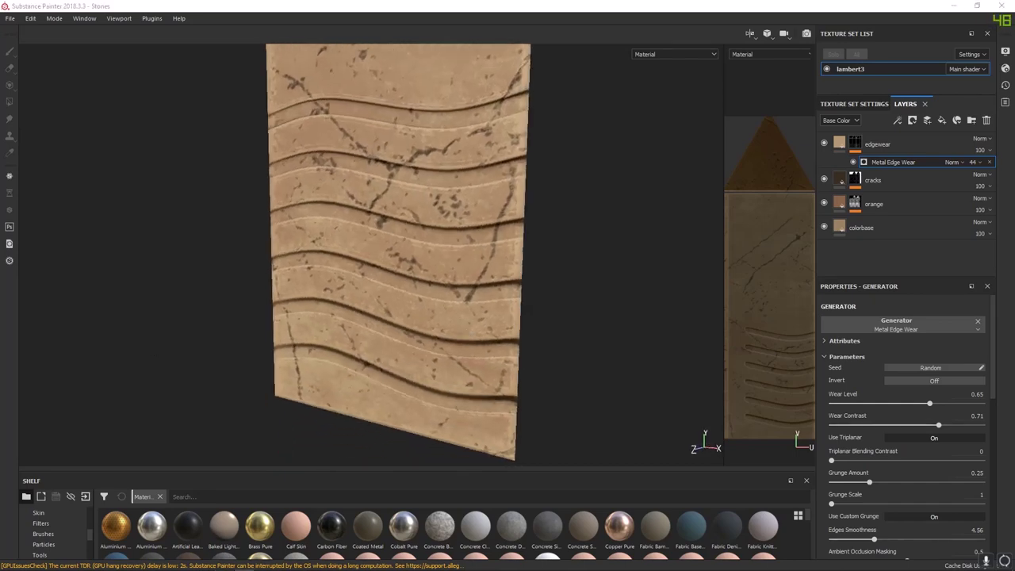
pyautogui.keyDown('alt'); pyautogui.moveTo(254, 290); pyautogui.dragTo(472, 346); pyautogui.keyUp('alt')
pyautogui.keyDown('alt'); pyautogui.moveTo(388, 327); pyautogui.dragTo(400, 209, button='middle'); pyautogui.keyUp('alt')
pyautogui.keyDown('alt'); pyautogui.moveTo(421, 226); pyautogui.dragTo(637, 370, button='right'); pyautogui.keyUp('alt')
pyautogui.keyDown('alt'); pyautogui.moveTo(637, 371); pyautogui.dragTo(435, 278); pyautogui.keyUp('alt')
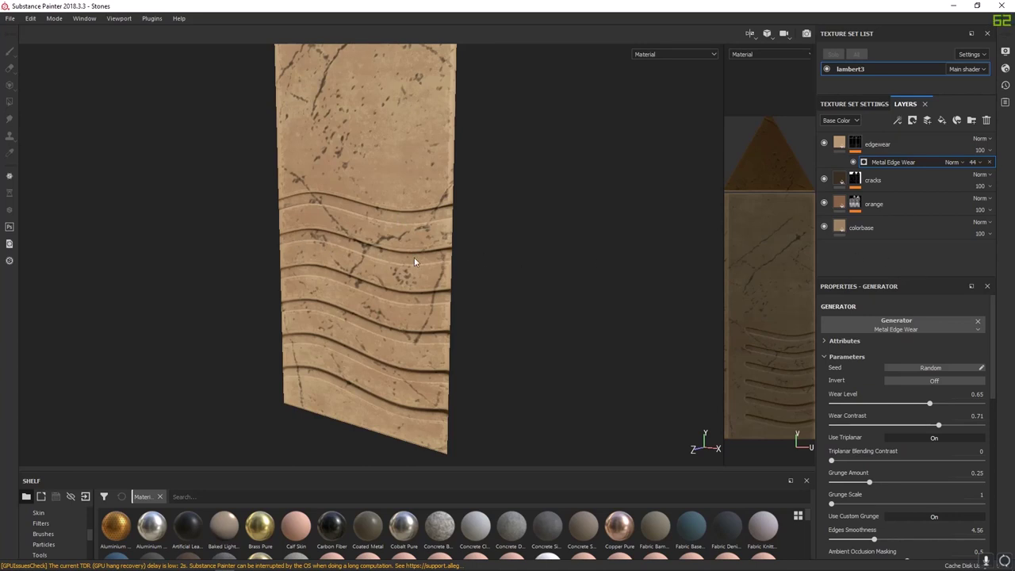
pyautogui.moveTo(514, 311)
pyautogui.keyDown('alt'); pyautogui.mouseDown()
pyautogui.moveTo(389, 265)
pyautogui.moveTo(611, 333)
pyautogui.moveTo(390, 288)
pyautogui.moveTo(427, 272)
pyautogui.moveTo(605, 288)
pyautogui.moveTo(328, 204)
pyautogui.moveTo(306, 215)
pyautogui.moveTo(486, 318)
pyautogui.moveTo(596, 245)
pyautogui.mouseUp(); pyautogui.keyUp('alt')
# Add a fill layer above edgewear with a very dark olive-brown base color and roughness 0.7172
pyautogui.click(923, 151)
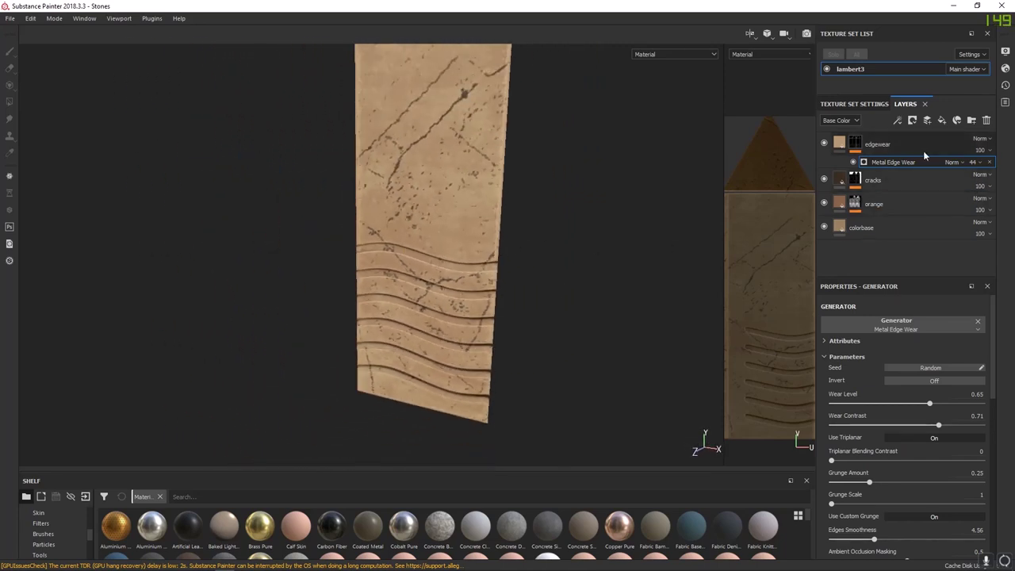
pyautogui.click(942, 120)
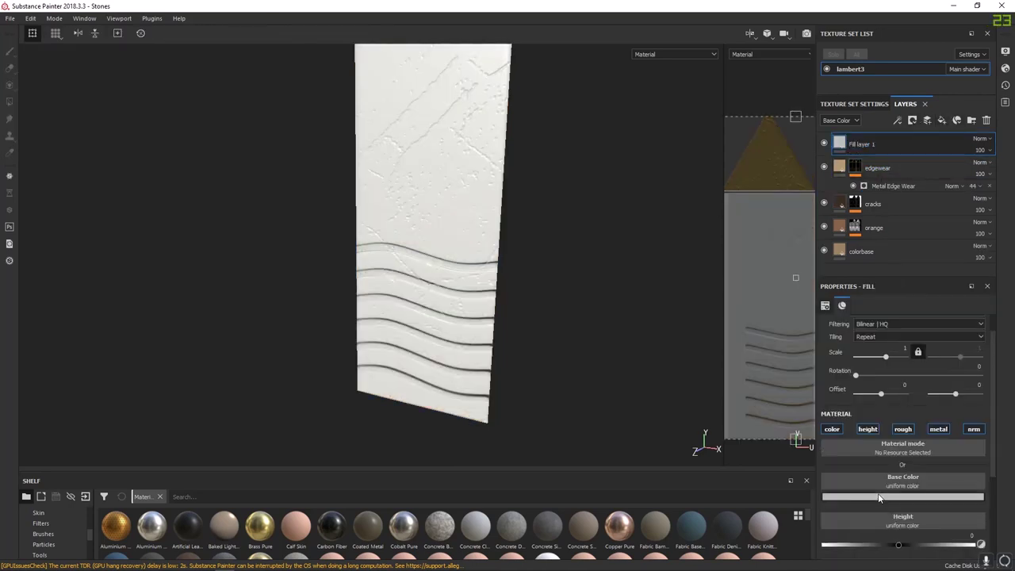
pyautogui.click(890, 497)
pyautogui.moveTo(876, 427); pyautogui.dragTo(883, 459)
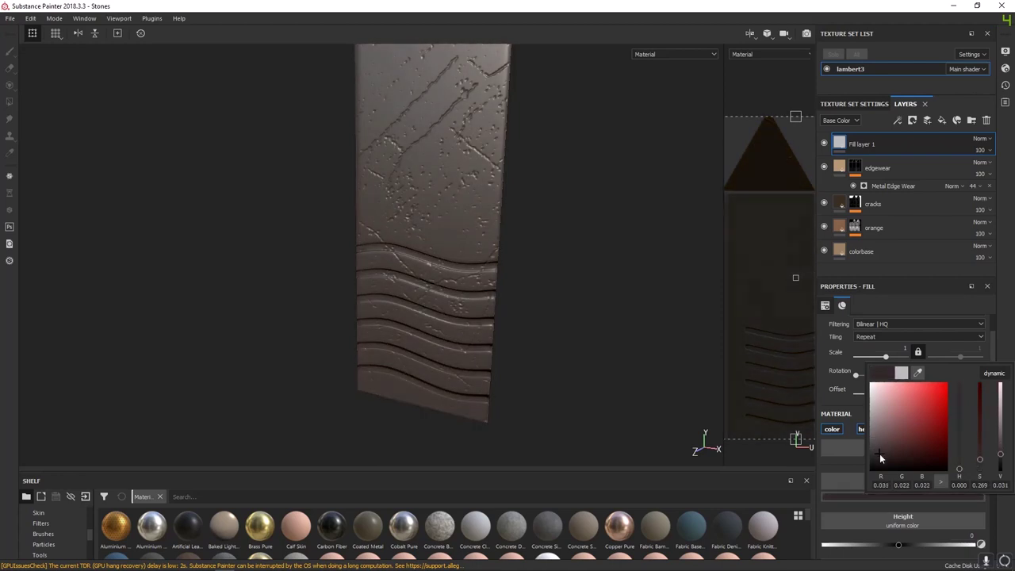
pyautogui.moveTo(956, 469); pyautogui.dragTo(983, 463)
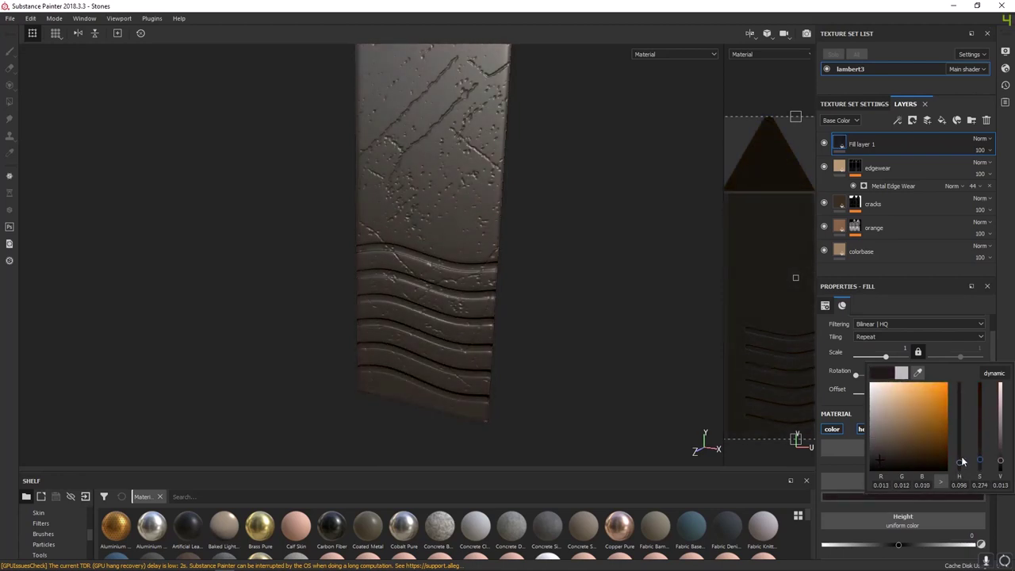
pyautogui.moveTo(892, 456); pyautogui.dragTo(899, 458)
pyautogui.click(1006, 356)
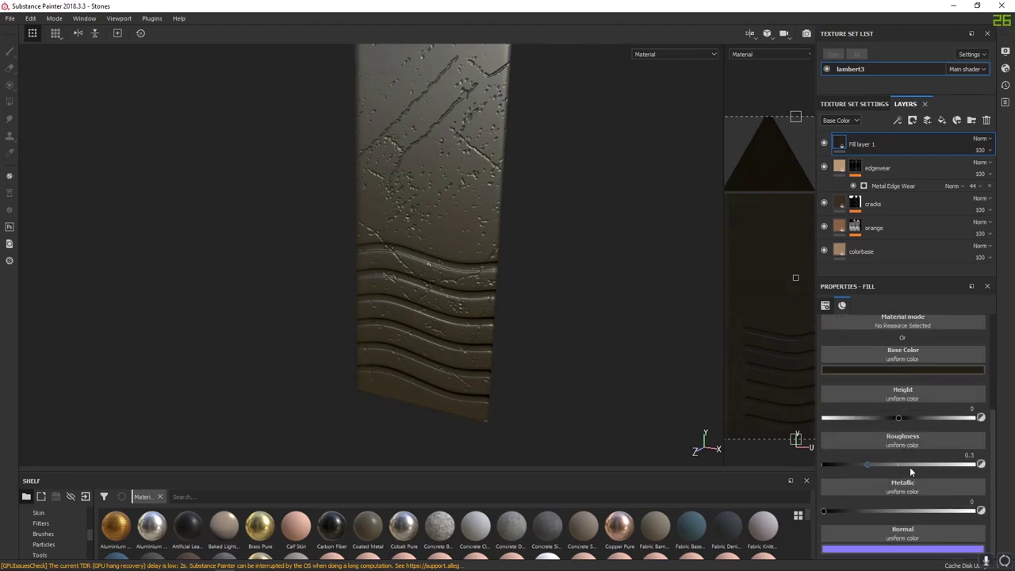
pyautogui.moveTo(909, 467); pyautogui.dragTo(931, 467)
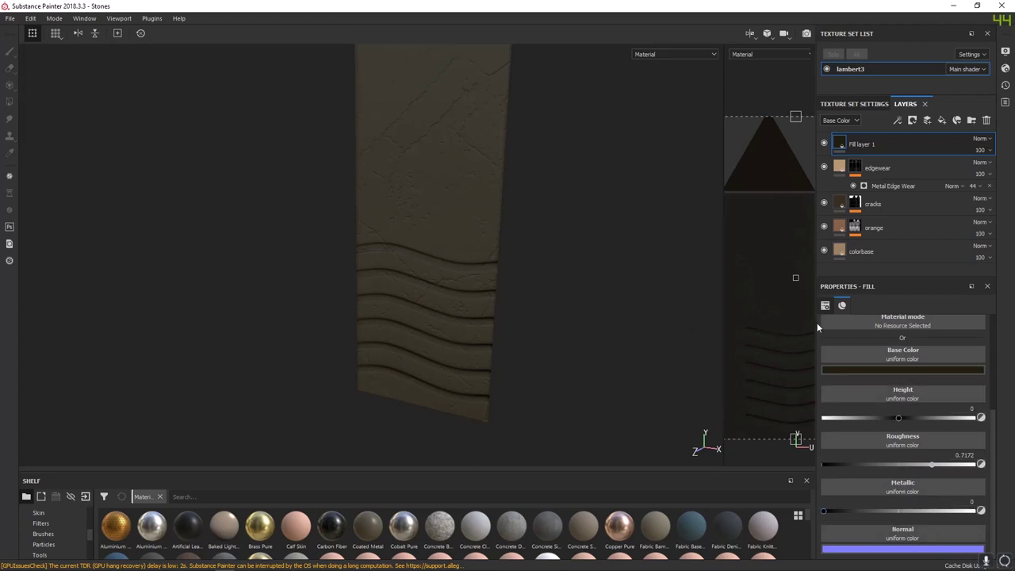
# Give the dark fill layer a black mask and add a fill effect to that mask
pyautogui.rightClick(841, 142)
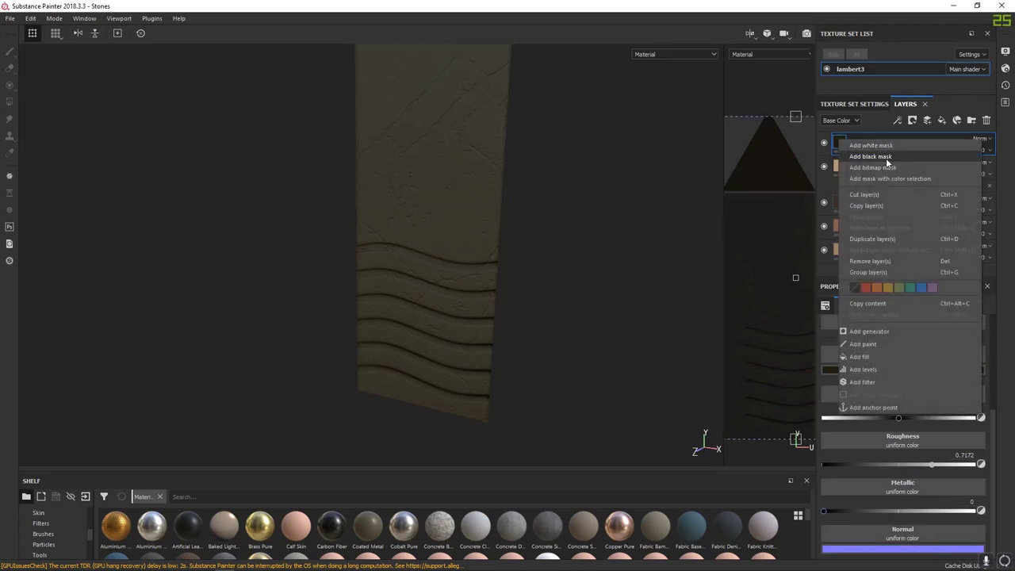
pyautogui.click(882, 154)
pyautogui.rightClick(856, 142)
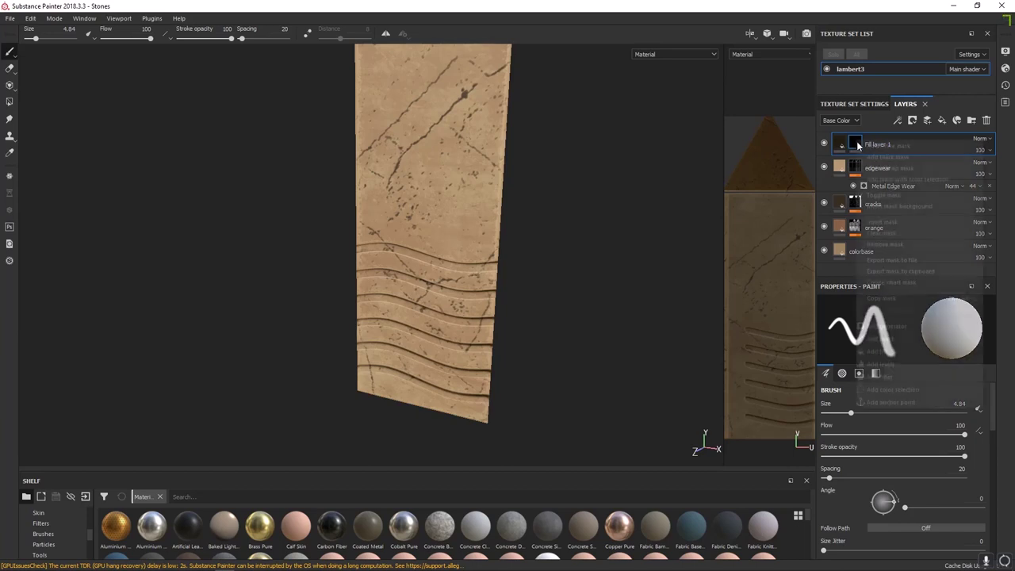
pyautogui.click(877, 351)
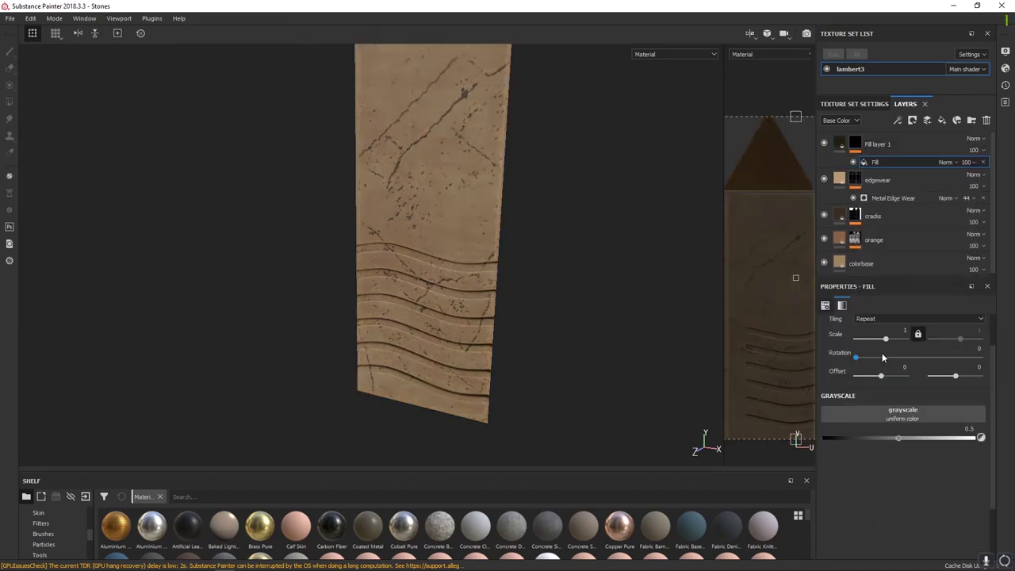
# Assign the Ambient Occlusion Map from Mesh lambert3 as the mask fill's grayscale source
pyautogui.click(896, 411)
pyautogui.moveTo(902, 279); pyautogui.dragTo(822, 278)
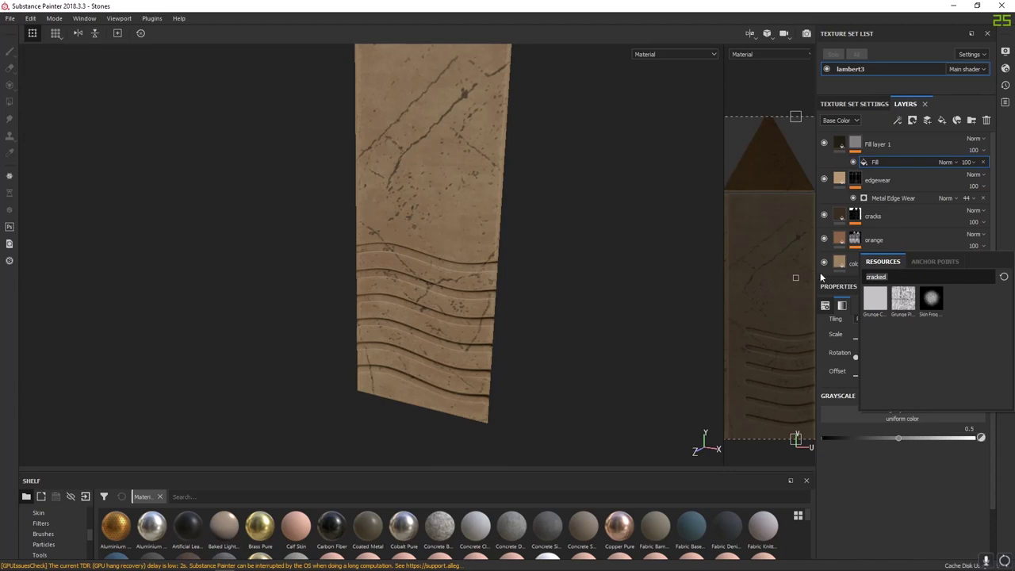
pyautogui.write('AO')
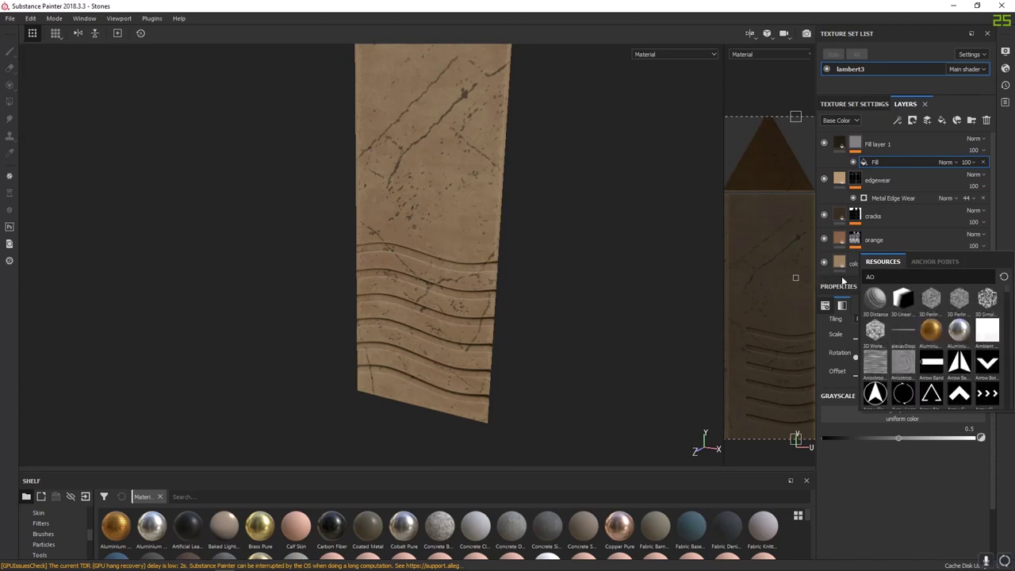
pyautogui.moveTo(989, 338)
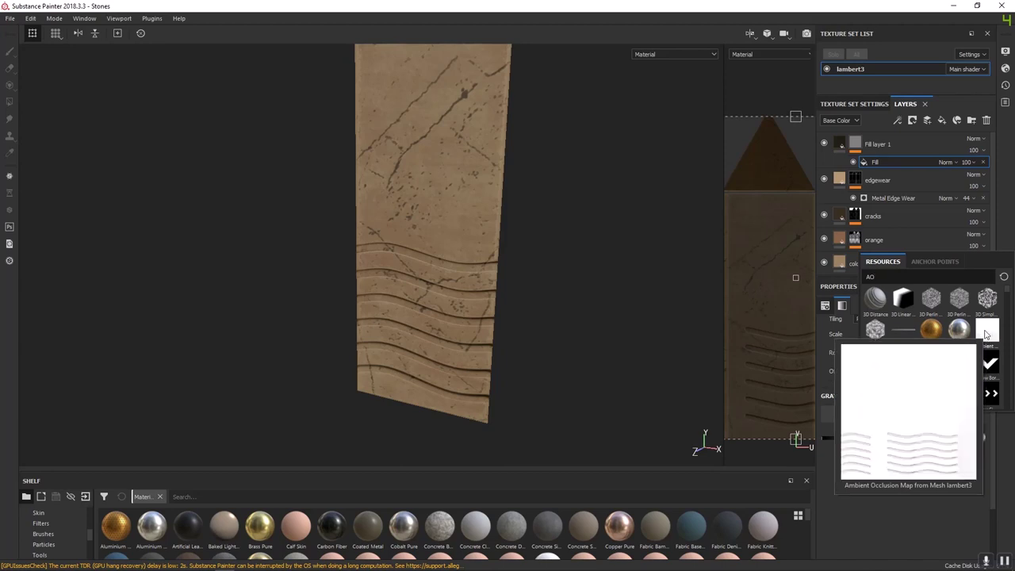
pyautogui.click(988, 332)
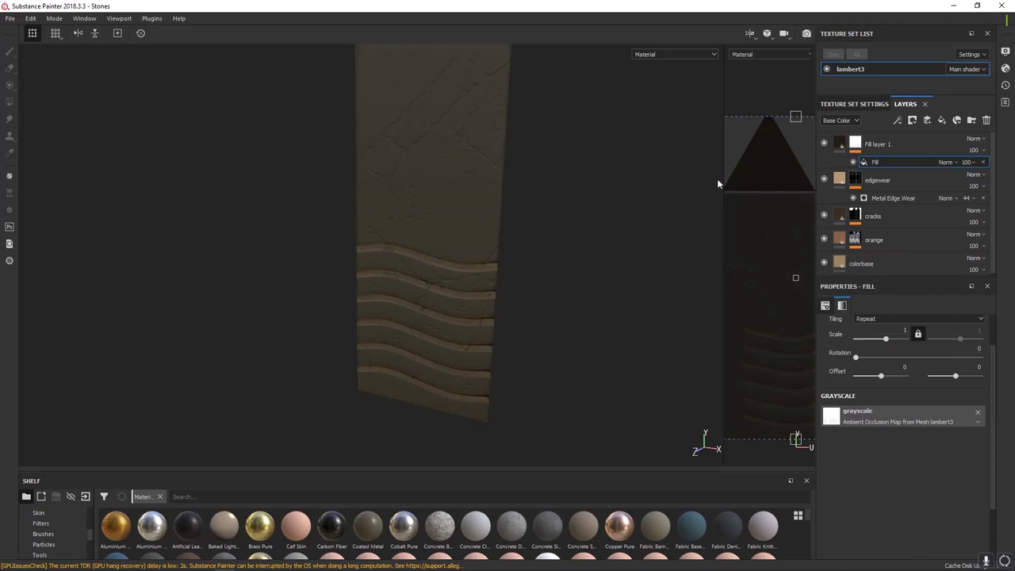
# Check the dark layer's mask over the carved grooves and invert it so the dark color is limited to the grooves
pyautogui.keyDown('alt'); pyautogui.moveTo(583, 225); pyautogui.dragTo(548, 220); pyautogui.keyUp('alt')
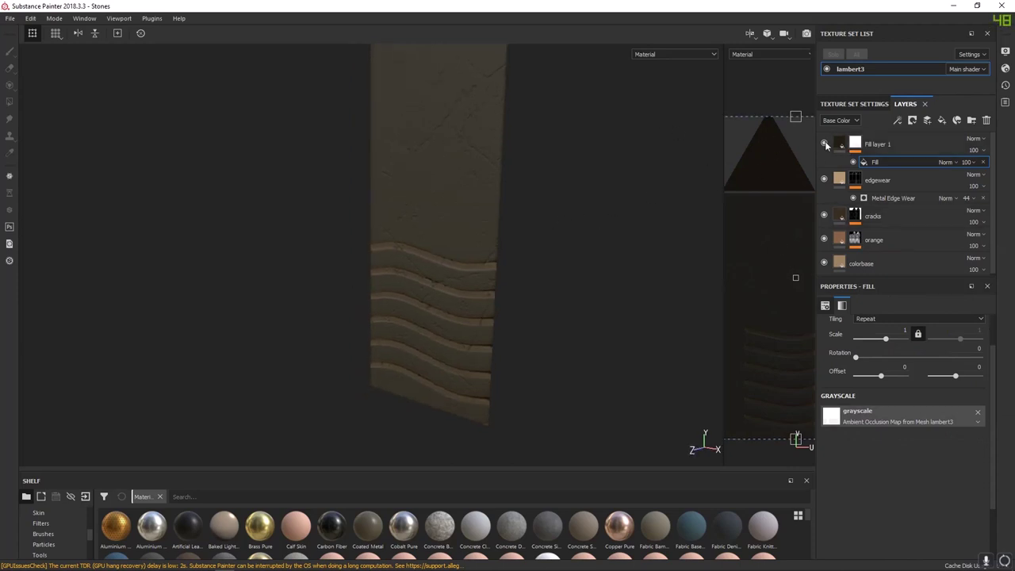
pyautogui.keyDown('alt'); pyautogui.click(853, 145); pyautogui.keyUp('alt')
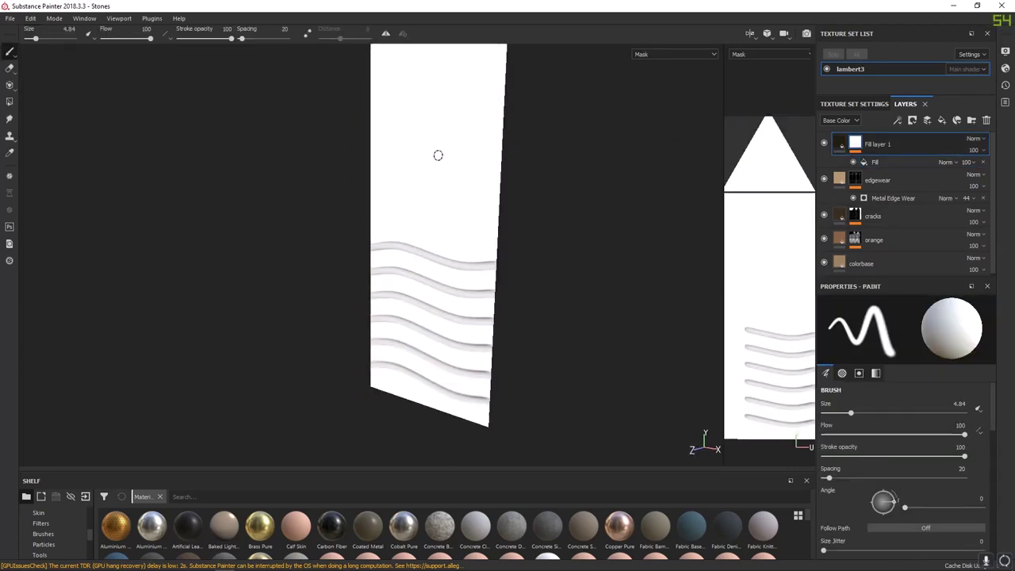
pyautogui.keyDown('alt'); pyautogui.moveTo(444, 256); pyautogui.dragTo(758, 459, button='right'); pyautogui.keyUp('alt')
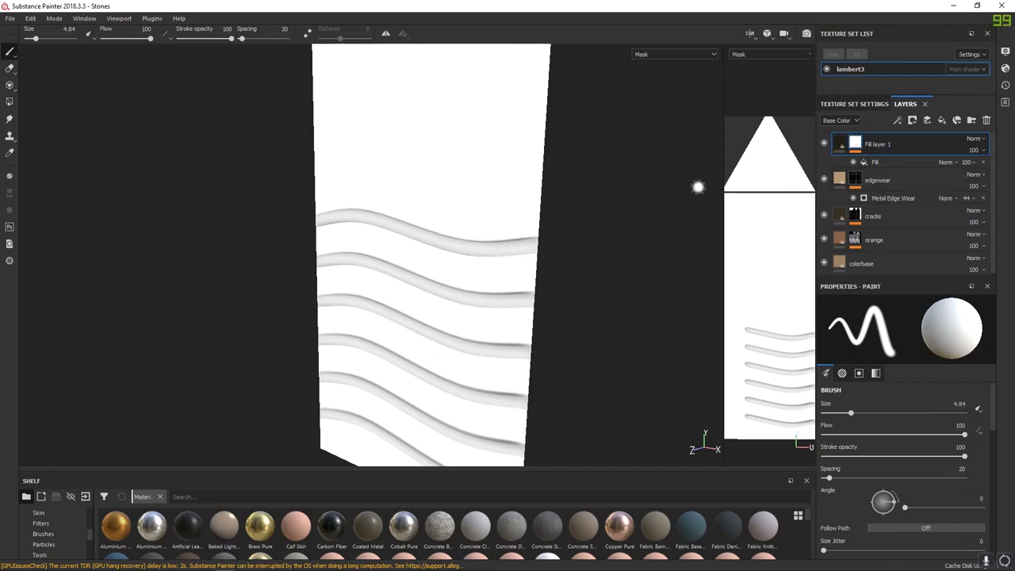
pyautogui.press('m')
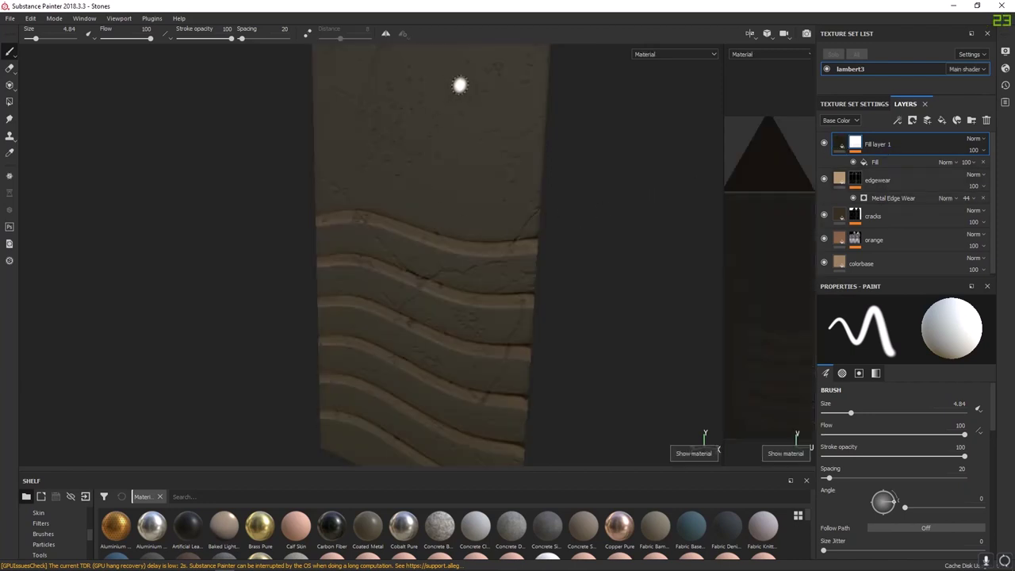
pyautogui.rightClick(856, 144)
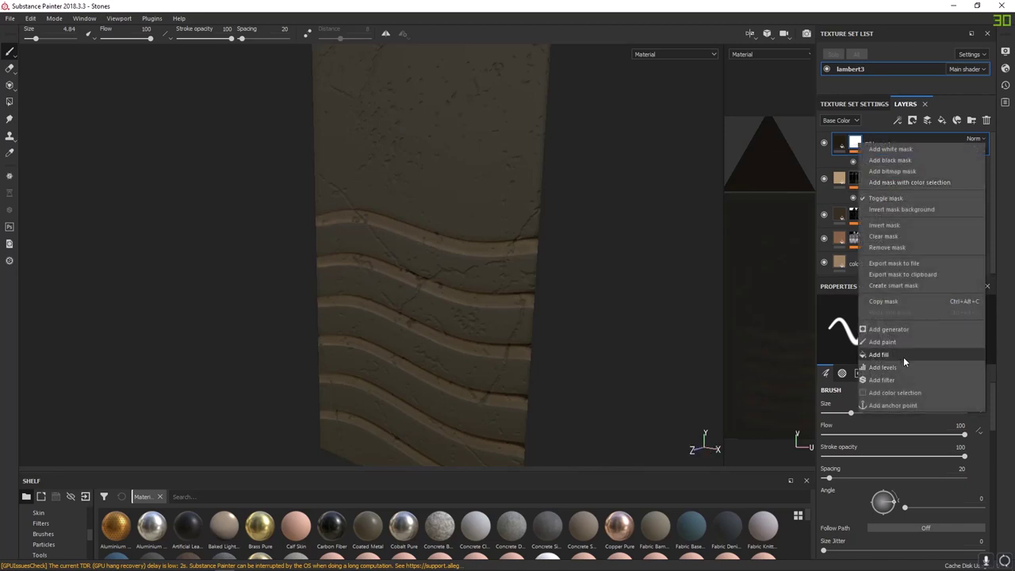
pyautogui.click(893, 224)
pyautogui.moveTo(460, 340)
pyautogui.keyDown('alt'); pyautogui.mouseDown()
pyautogui.moveTo(408, 307)
pyautogui.moveTo(471, 344)
pyautogui.mouseUp(); pyautogui.keyUp('alt')
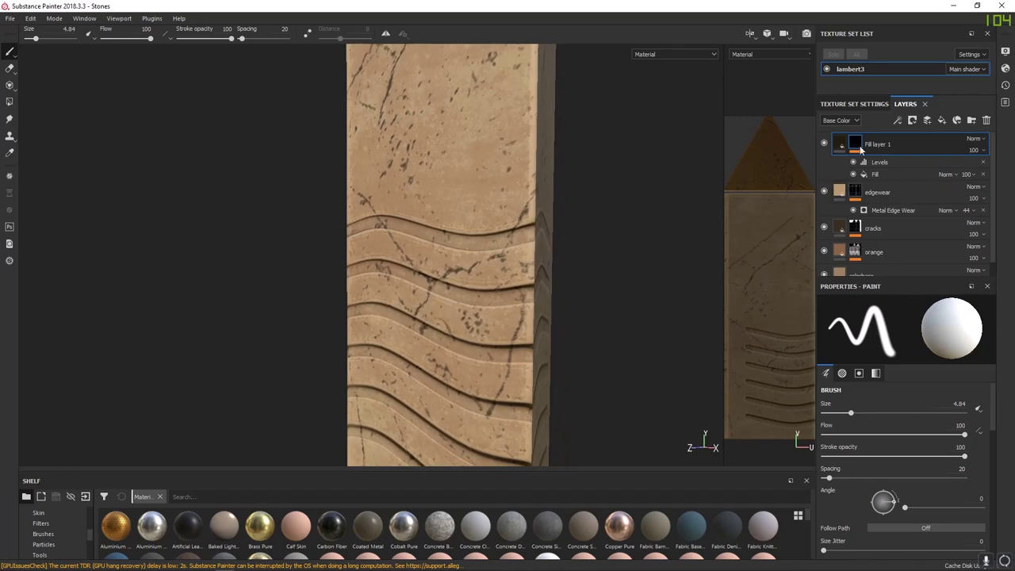
# Add a second Levels effect to the dark layer's mask and show the mask in the viewport
pyautogui.click(879, 162)
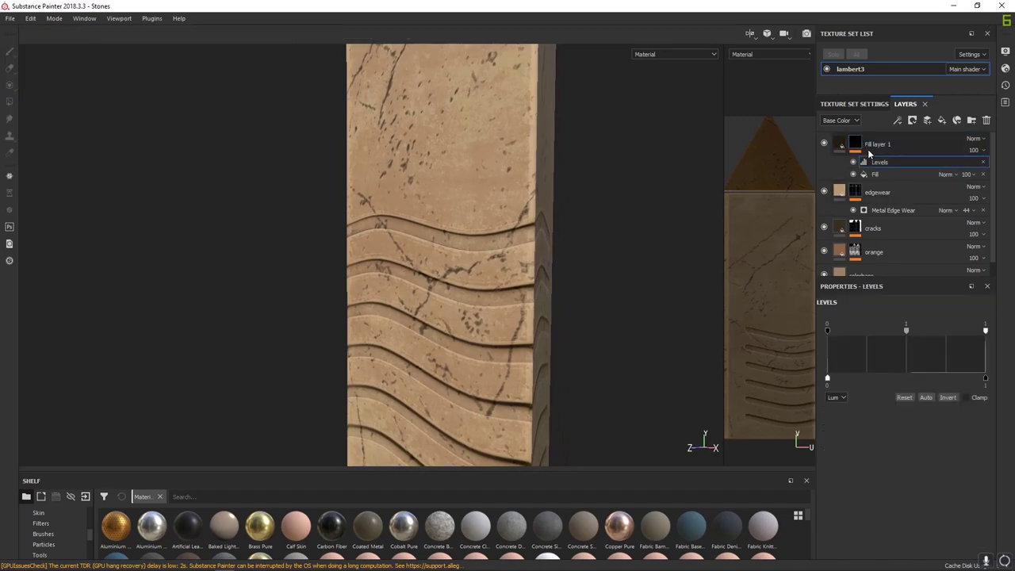
pyautogui.click(857, 144)
pyautogui.rightClick(857, 143)
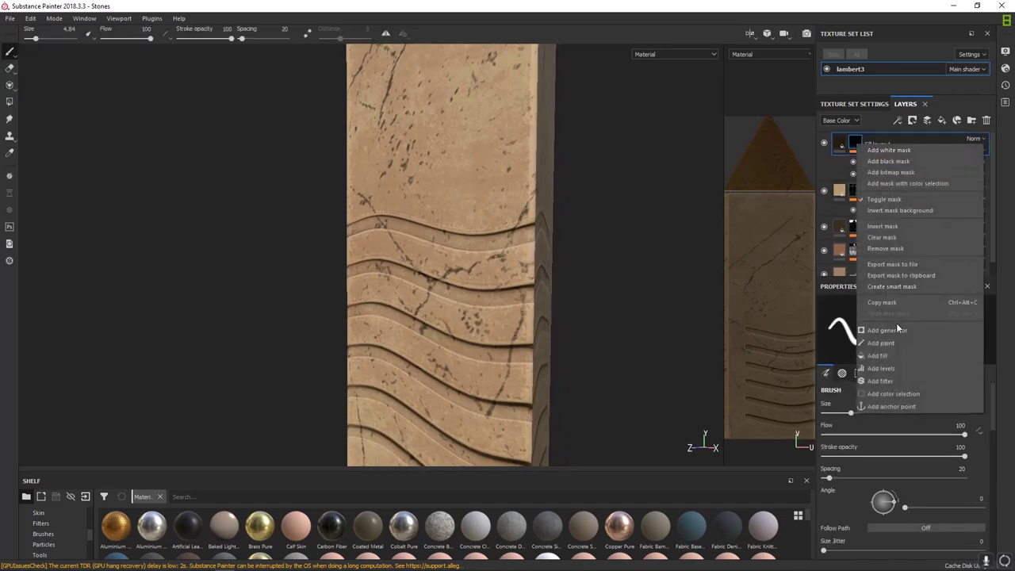
pyautogui.click(881, 368)
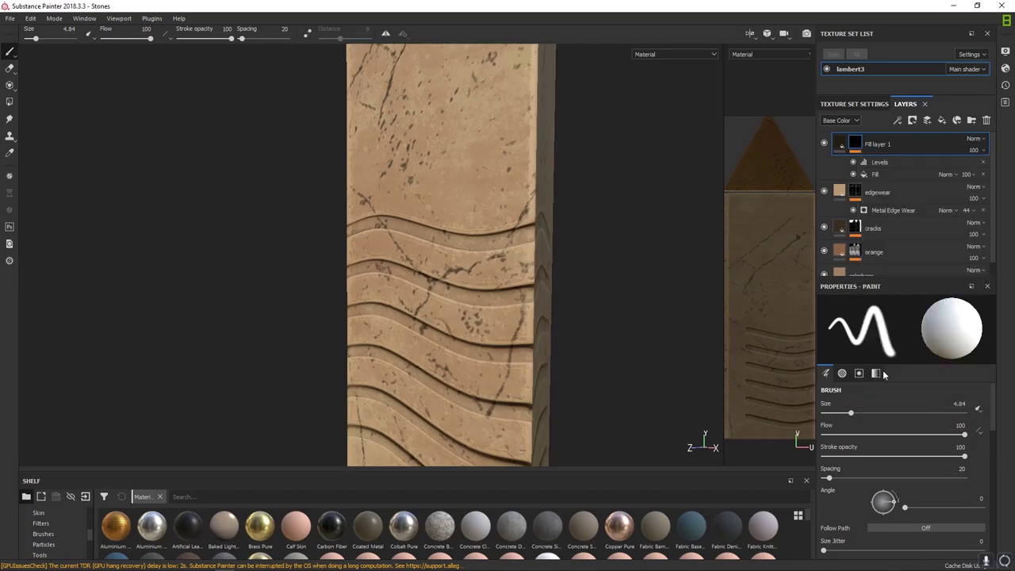
pyautogui.click(855, 143)
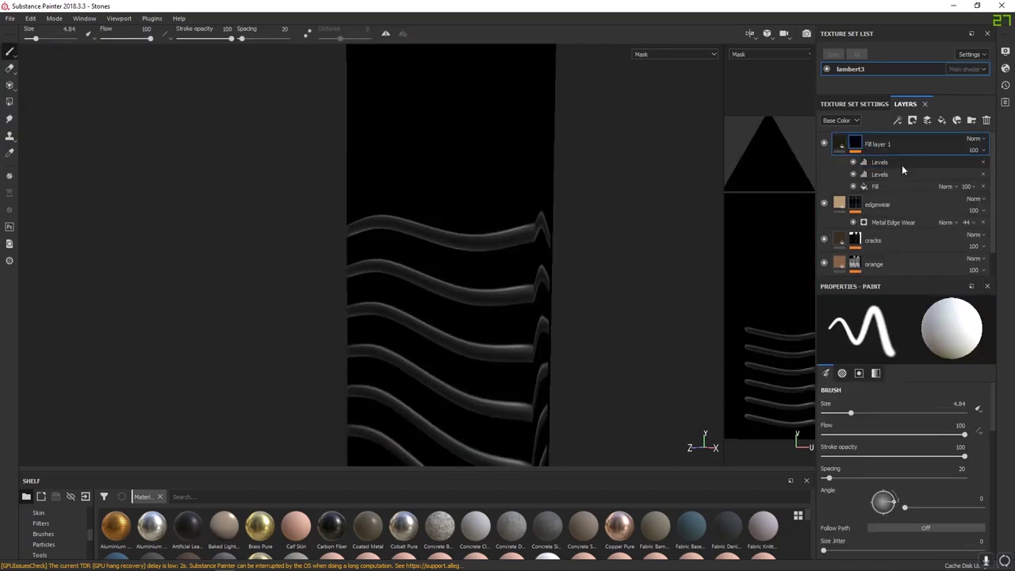
# Set the upper Levels effect's midtone to 0.444 and white input to 0.559, and return to the material display
pyautogui.click(891, 162)
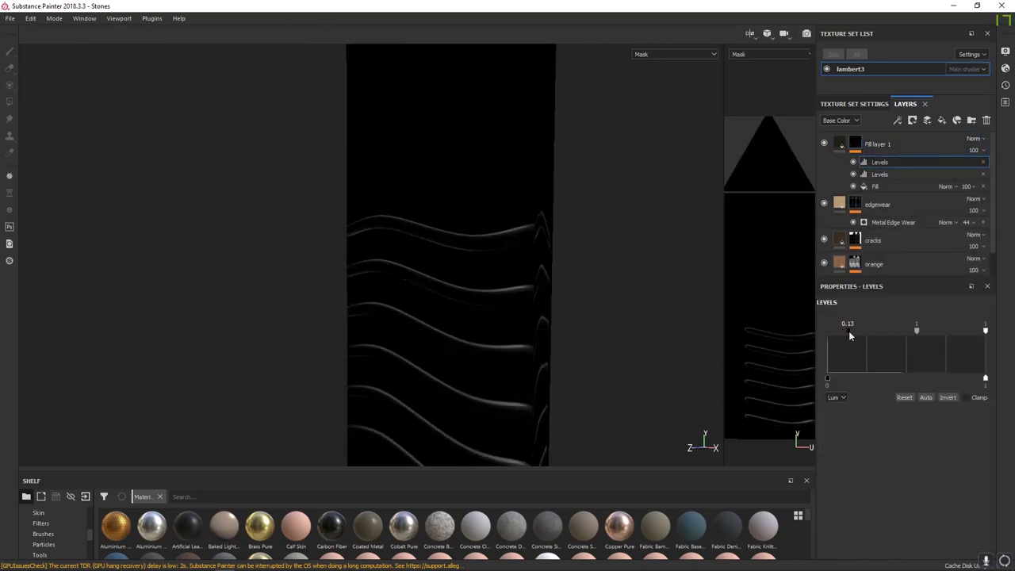
pyautogui.moveTo(907, 330); pyautogui.dragTo(850, 332)
pyautogui.moveTo(984, 331); pyautogui.dragTo(916, 334)
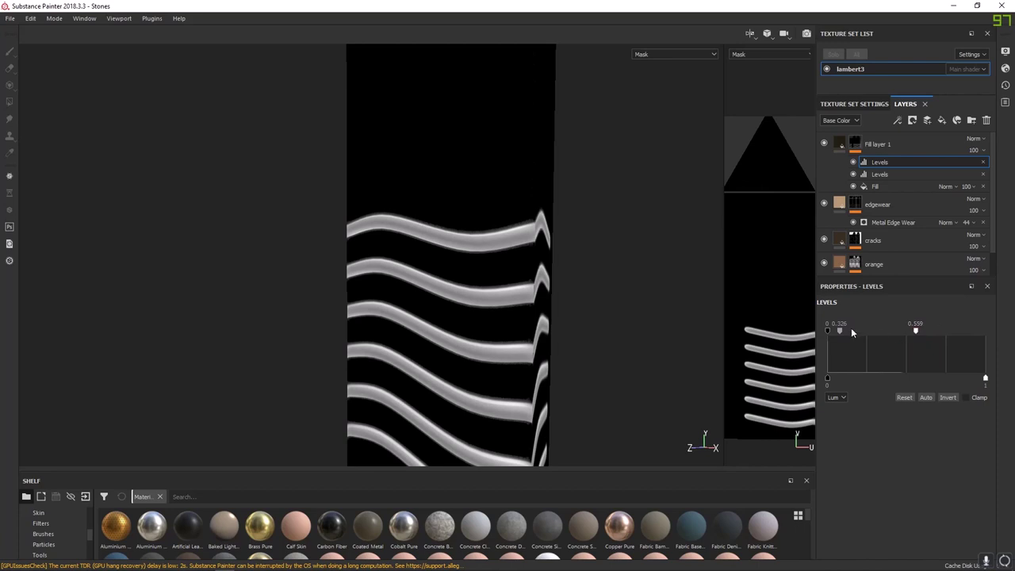
pyautogui.moveTo(841, 331); pyautogui.dragTo(845, 332)
pyautogui.press('m')
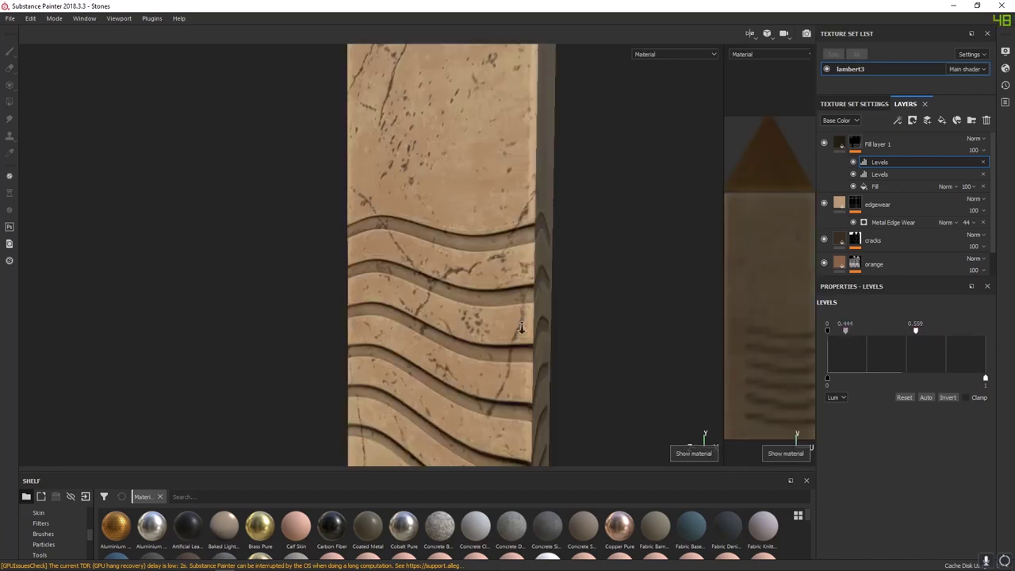
# Examine the groove darkening around the pillar from several angles and with the environment lighting rotated
pyautogui.keyDown('alt'); pyautogui.moveTo(521, 328); pyautogui.dragTo(504, 245, button='right'); pyautogui.keyUp('alt')
pyautogui.keyDown('alt'); pyautogui.moveTo(504, 246); pyautogui.dragTo(562, 267); pyautogui.keyUp('alt')
pyautogui.keyDown('alt'); pyautogui.moveTo(505, 339); pyautogui.dragTo(518, 292, button='middle'); pyautogui.keyUp('alt')
pyautogui.moveTo(519, 292)
pyautogui.keyDown('alt'); pyautogui.mouseDown()
pyautogui.moveTo(525, 315)
pyautogui.moveTo(510, 311)
pyautogui.moveTo(503, 211)
pyautogui.moveTo(388, 347)
pyautogui.moveTo(437, 298)
pyautogui.moveTo(424, 311)
pyautogui.moveTo(426, 333)
pyautogui.moveTo(484, 283)
pyautogui.moveTo(515, 293)
pyautogui.mouseUp(); pyautogui.keyUp('alt')
pyautogui.keyDown('alt'); pyautogui.moveTo(457, 268); pyautogui.dragTo(500, 305); pyautogui.keyUp('alt')
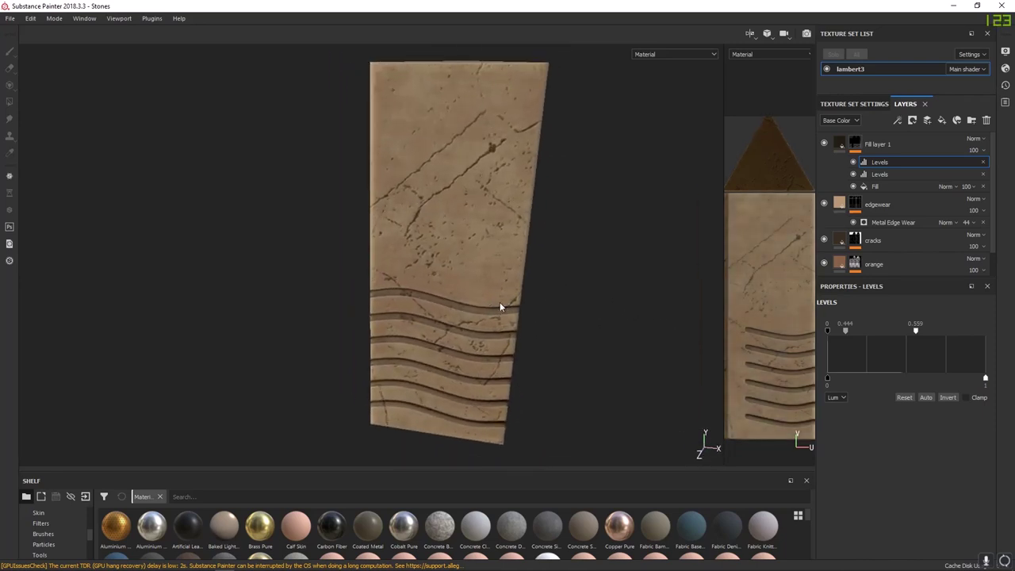
pyautogui.keyDown('shift'); pyautogui.moveTo(501, 306); pyautogui.dragTo(461, 289, button='right'); pyautogui.keyUp('shift')
pyautogui.keyDown('alt'); pyautogui.moveTo(461, 290); pyautogui.dragTo(361, 262); pyautogui.keyUp('alt')
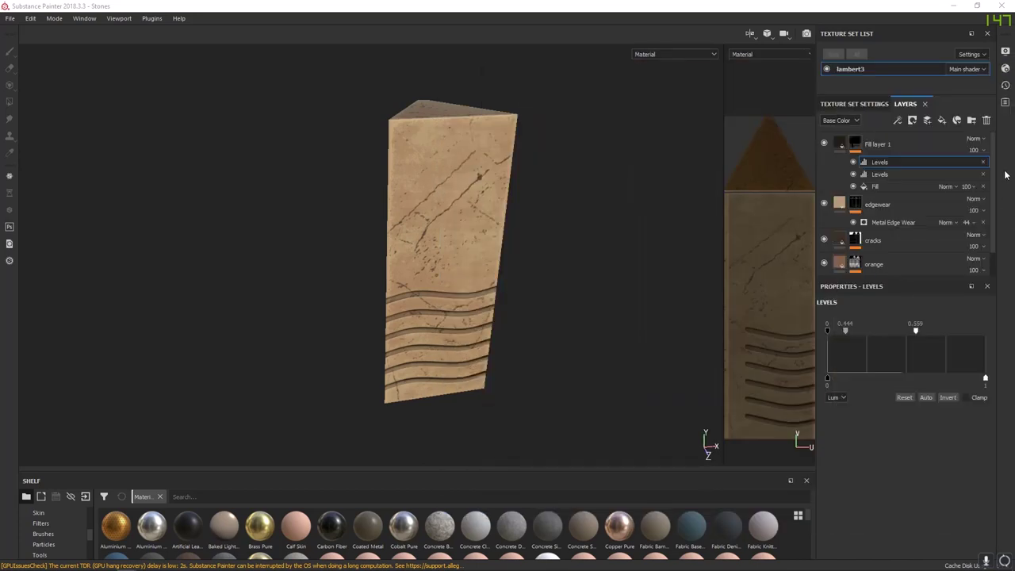
# Add a fill layer between the orange and cracks layers and name it browning
pyautogui.scroll(-1, 911, 253)
pyautogui.click(909, 238)
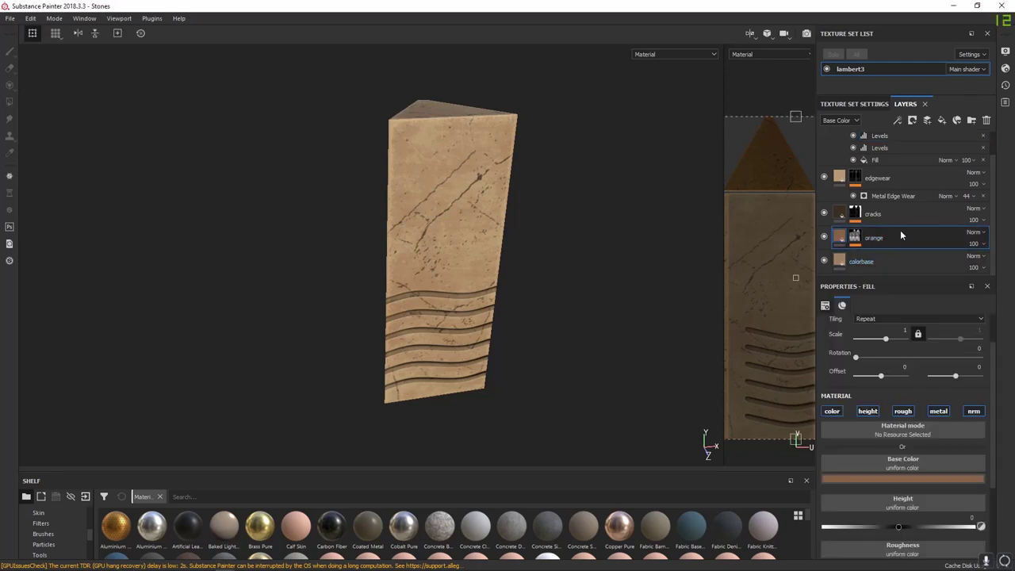
pyautogui.click(942, 120)
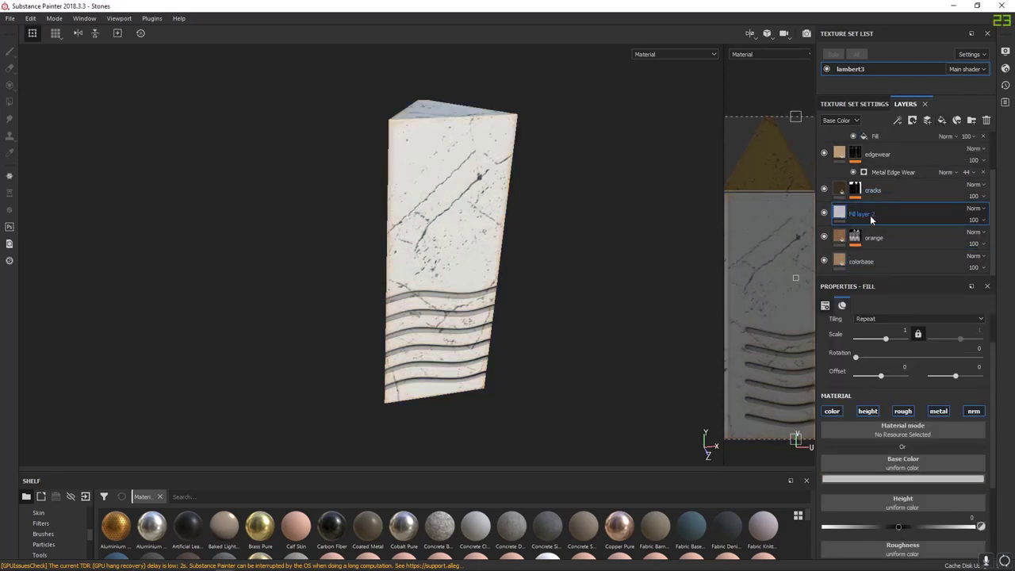
pyautogui.doubleClick(867, 215)
pyautogui.write('bro')
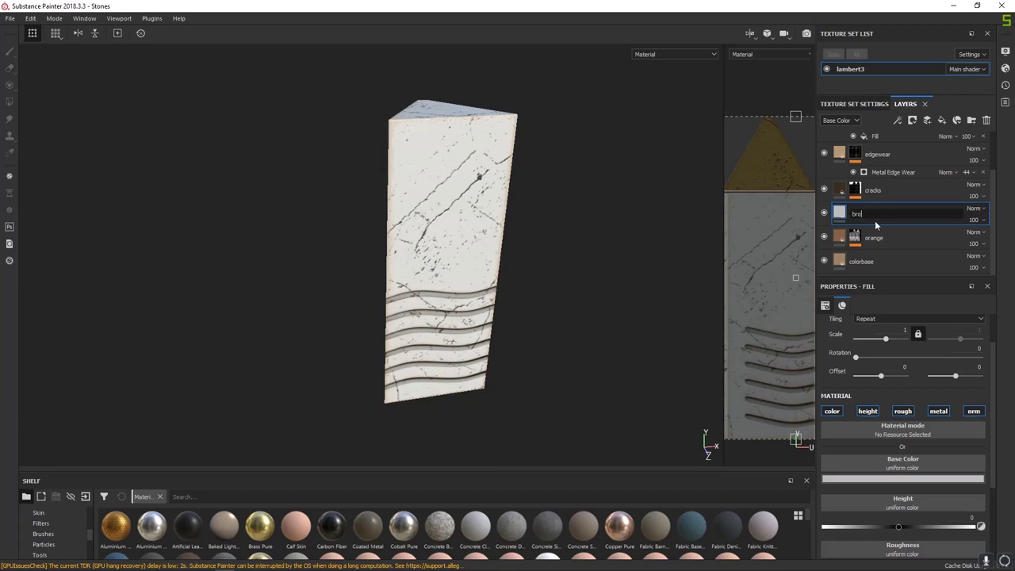
pyautogui.write('wning')
pyautogui.click(910, 239)
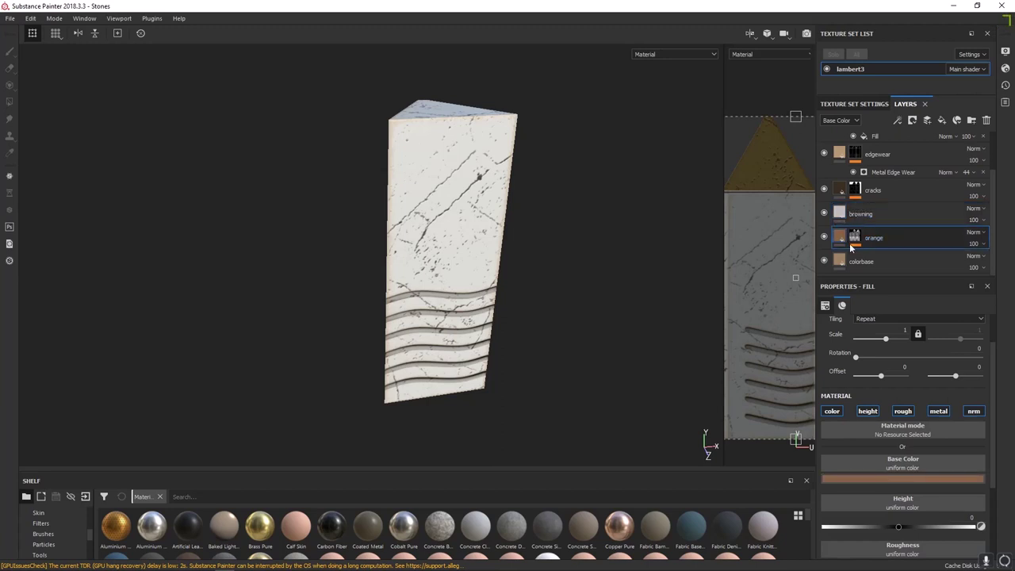
# Give the browning layer a black mask and add a fill effect to that mask
pyautogui.rightClick(856, 218)
pyautogui.click(882, 227)
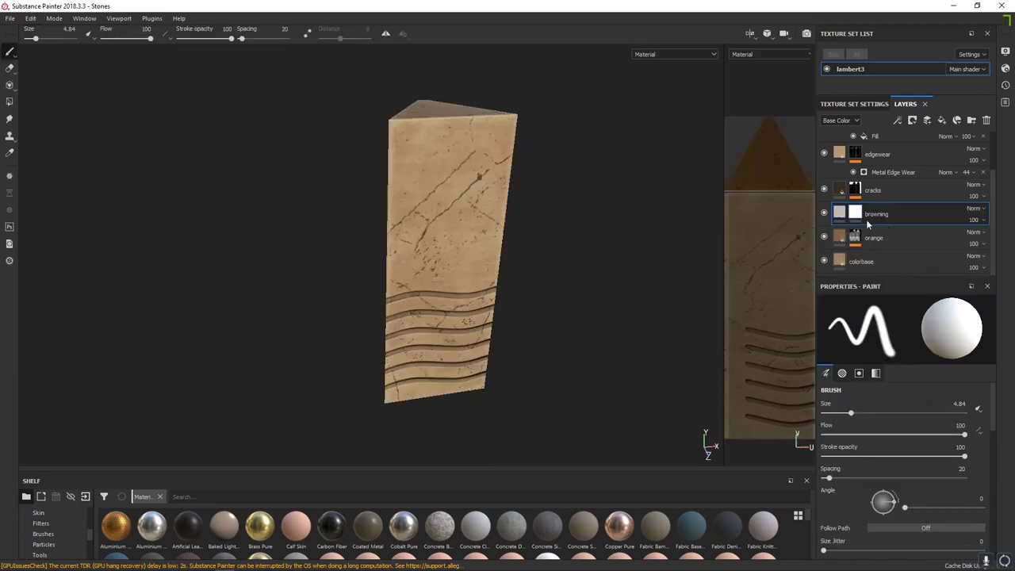
pyautogui.rightClick(857, 217)
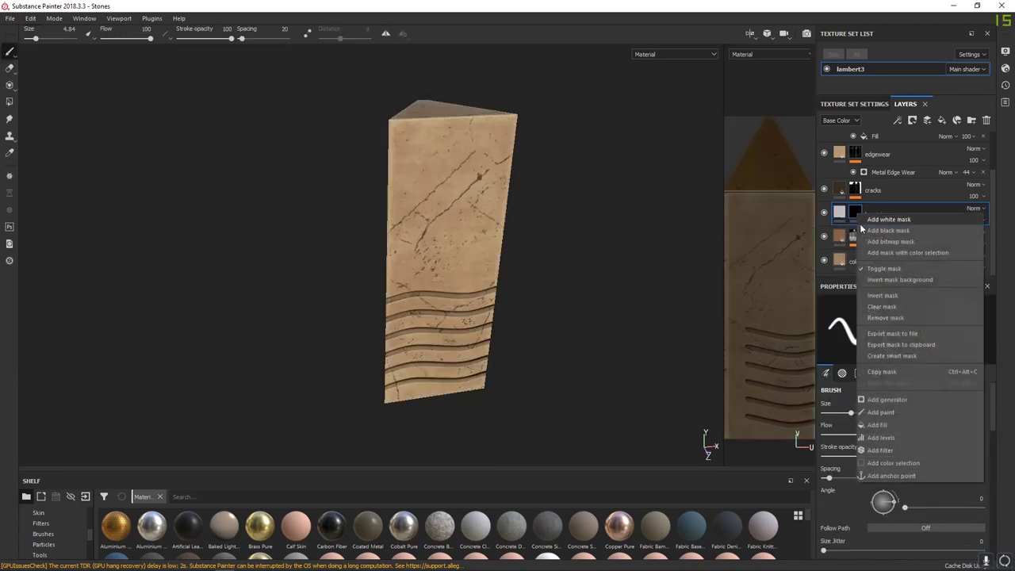
pyautogui.click(879, 425)
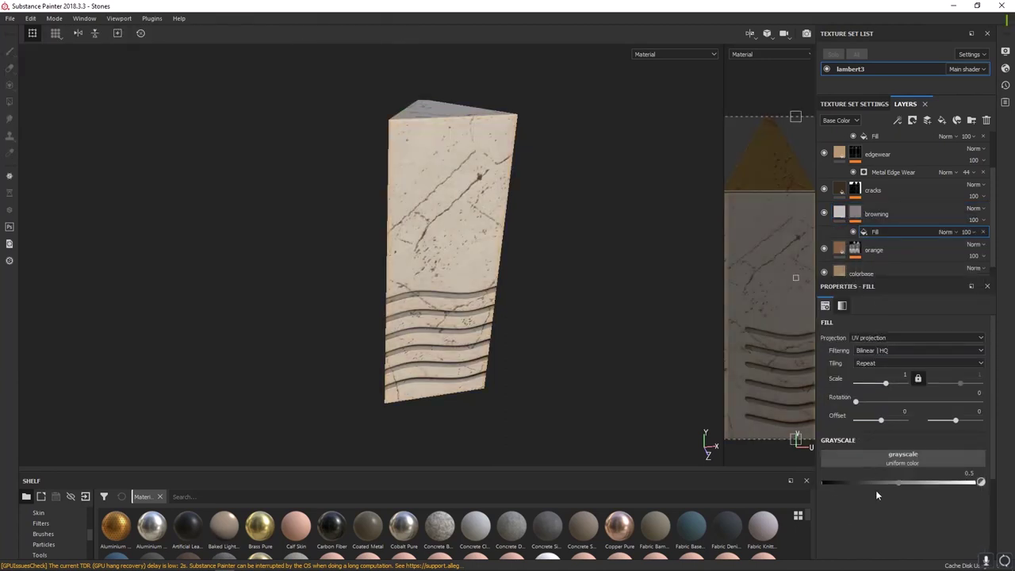
# Delete the browning layer together with its mask from the layer stack
pyautogui.click(893, 213)
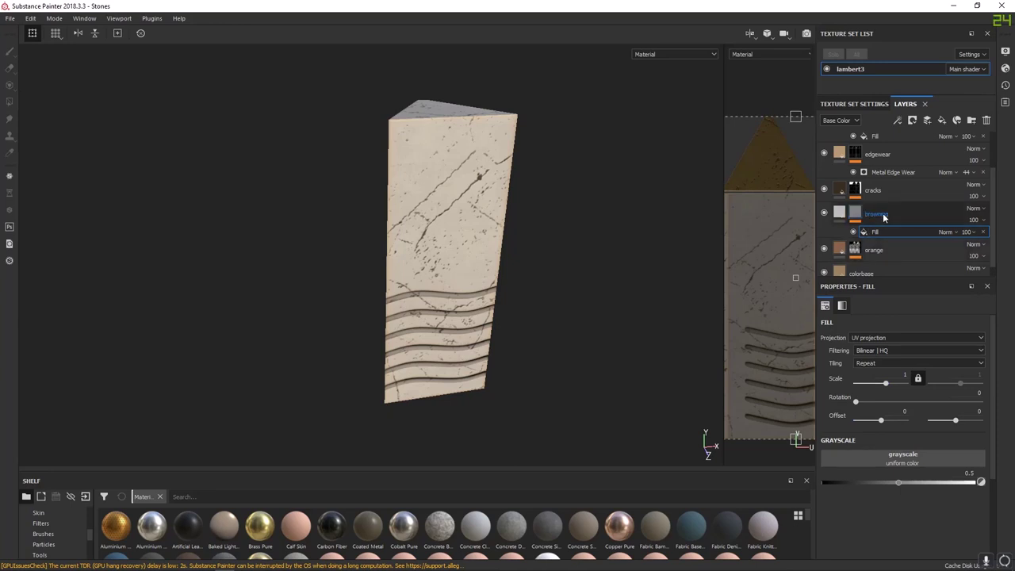
pyautogui.press('Delete')
pyautogui.keyDown('alt'); pyautogui.moveTo(349, 226); pyautogui.dragTo(265, 370); pyautogui.keyUp('alt')
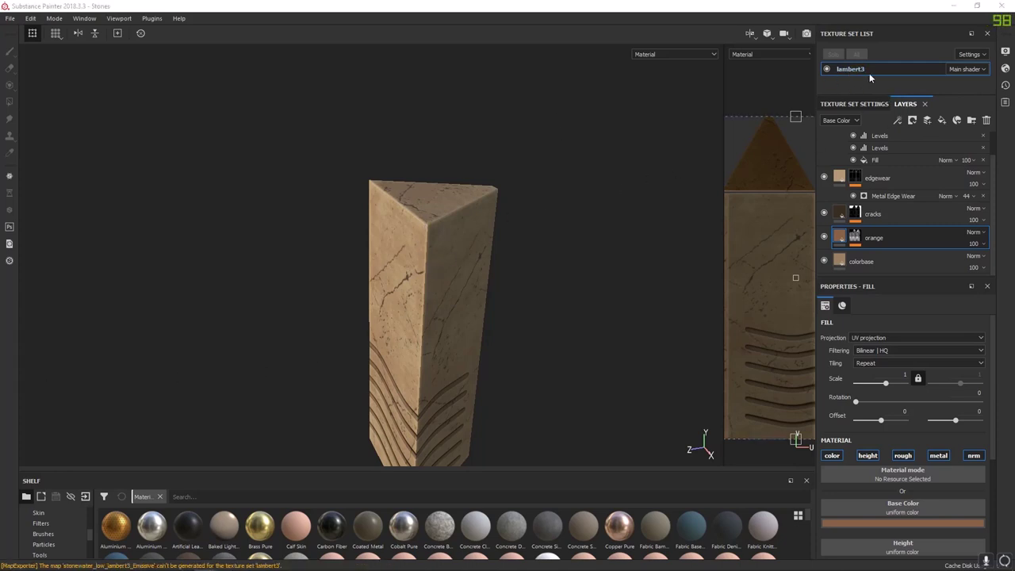
# Rename the texture set lambert3 to waterstone
pyautogui.doubleClick(840, 68)
pyautogui.press('Escape')
pyautogui.doubleClick(852, 68)
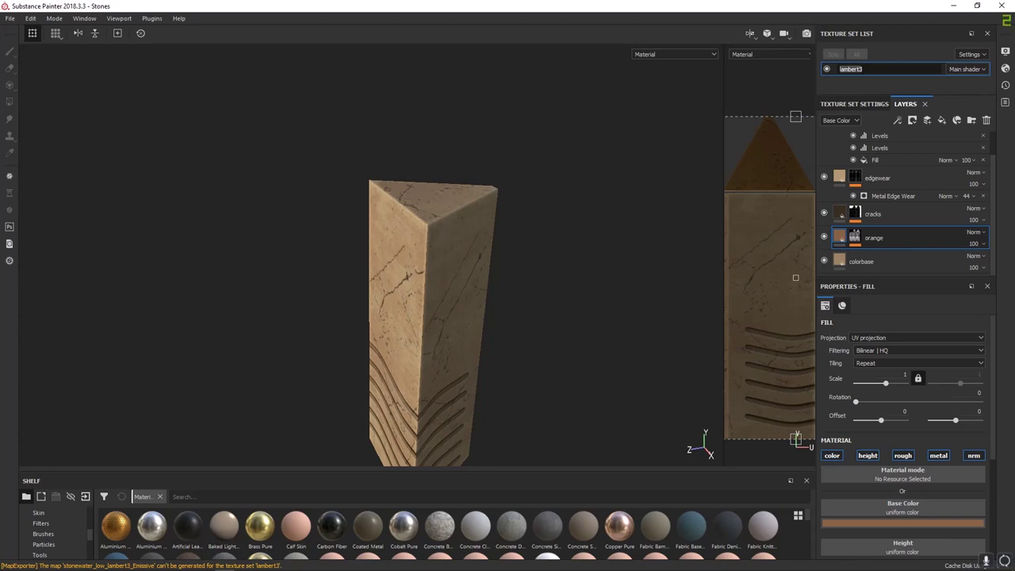
pyautogui.write('waterstone')
pyautogui.press('Return')
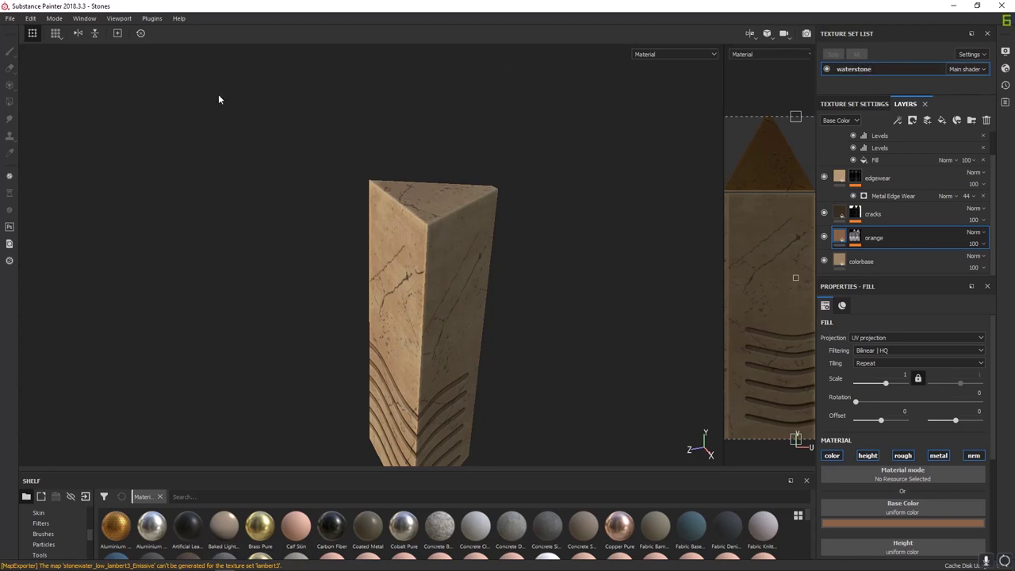
# Set up a texture export to D:/Class/tutorial_stones/textures with targa as the file format
pyautogui.click(10, 17)
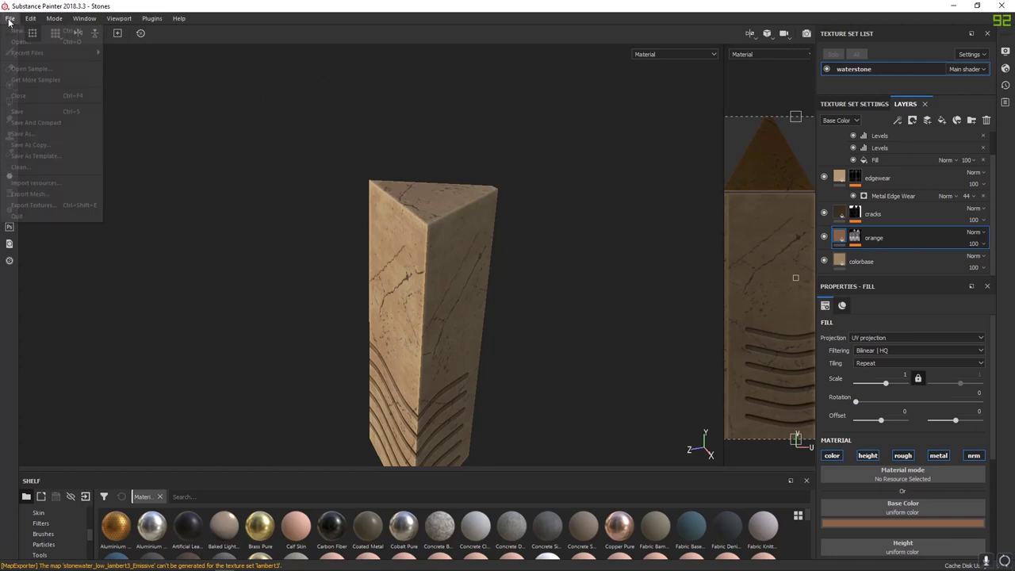
pyautogui.click(51, 206)
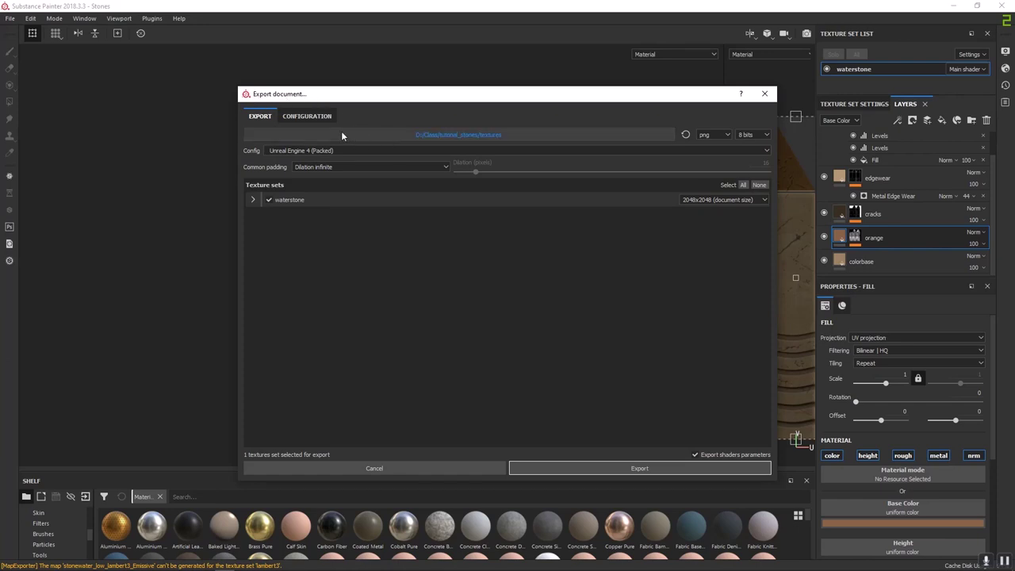
pyautogui.click(438, 134)
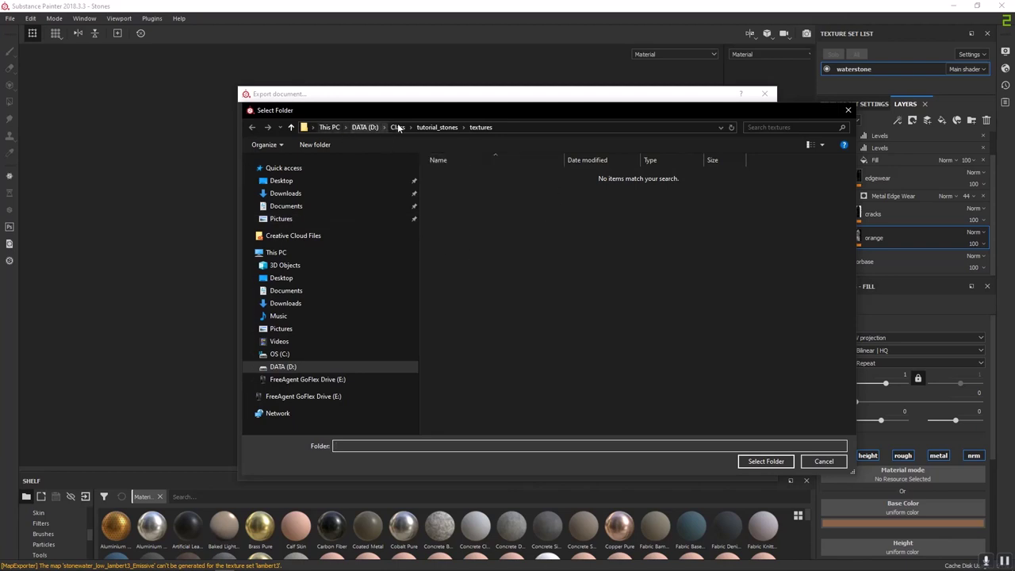
pyautogui.click(753, 463)
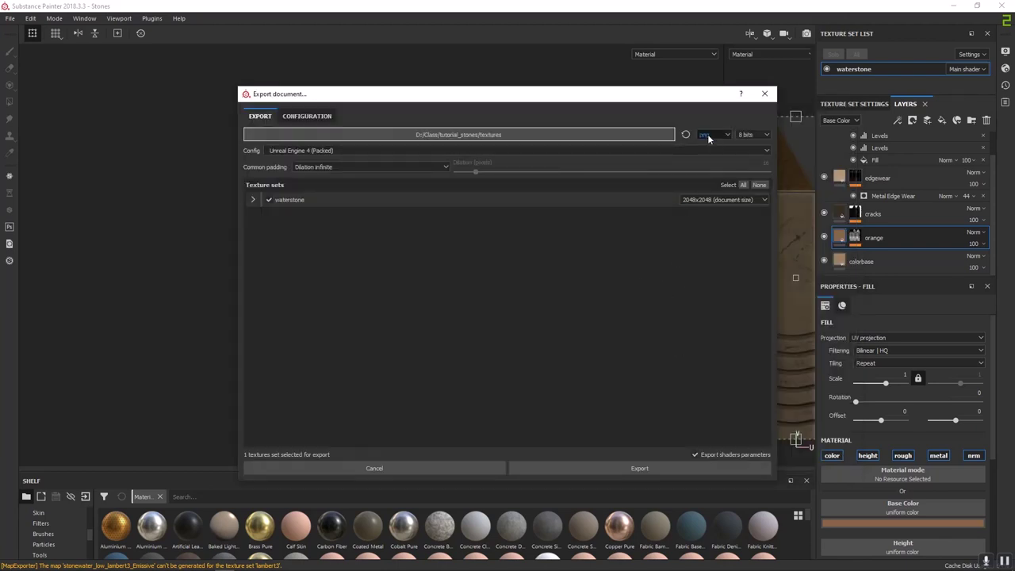
pyautogui.click(722, 135)
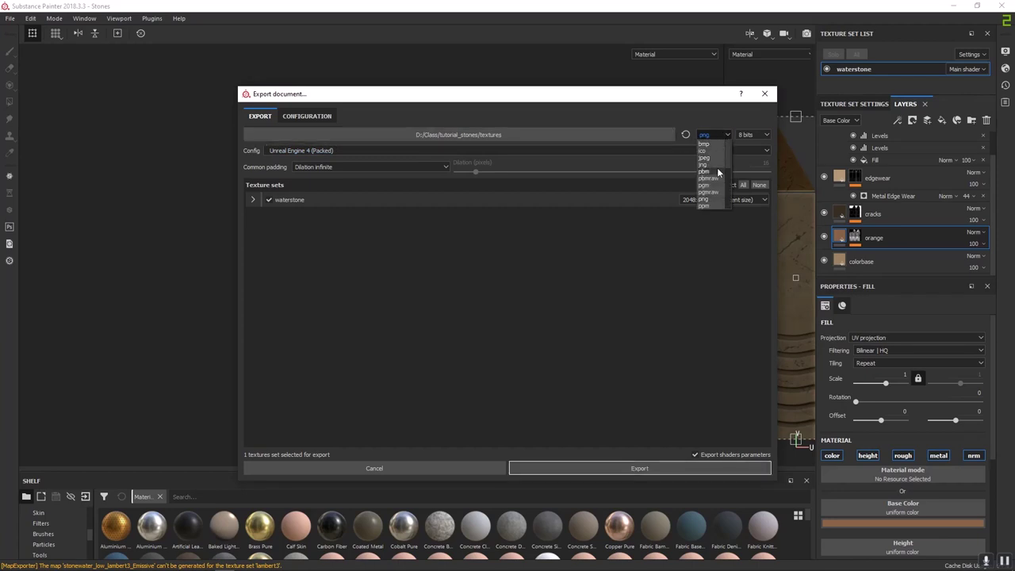
pyautogui.scroll(-2, 717, 174)
pyautogui.click(705, 179)
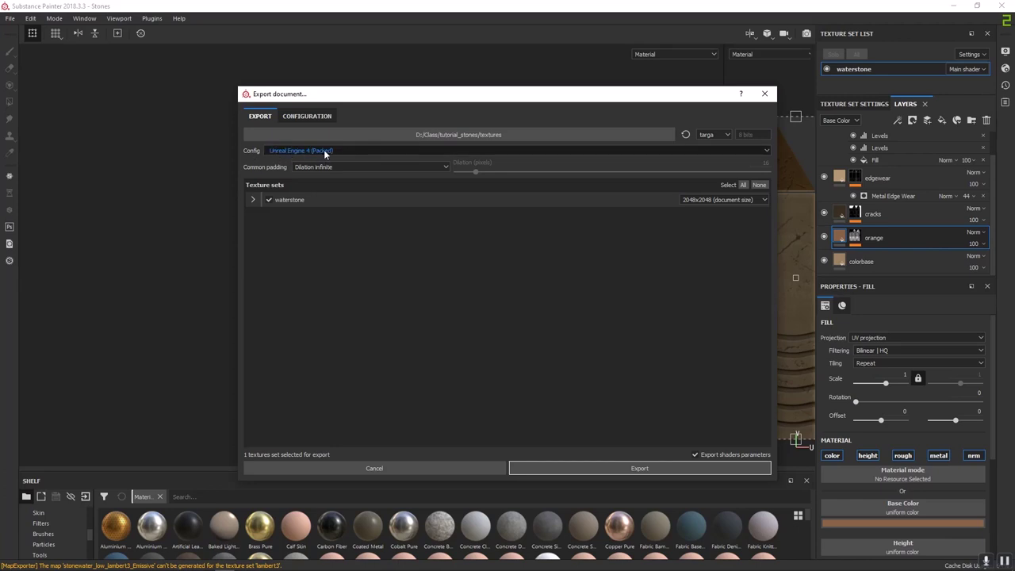
# Choose the Unreal Engine 4 (Packed) configuration and export the waterstone textures at the 2048x2048 document size
pyautogui.click(374, 149)
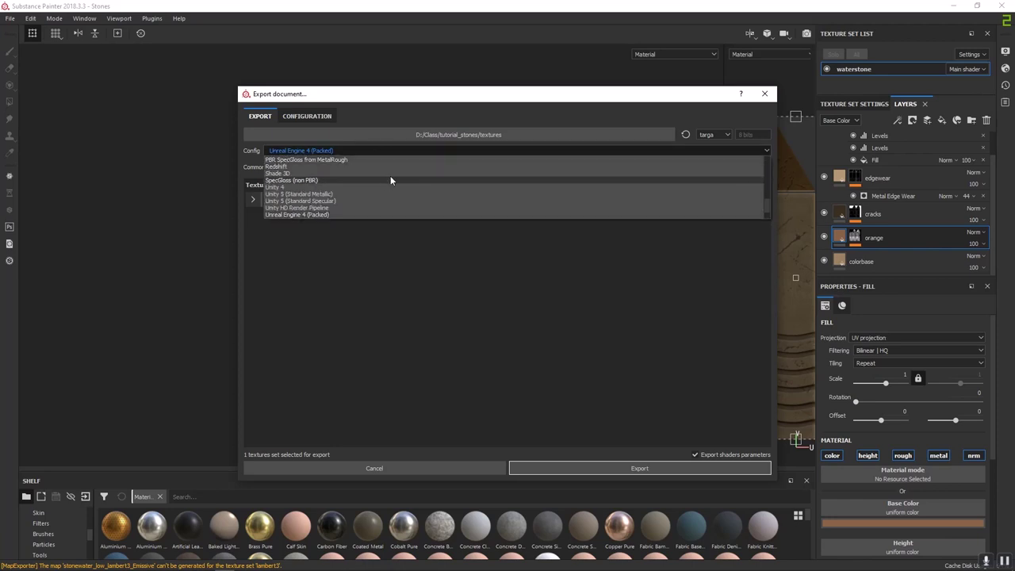
pyautogui.scroll(-1, 393, 176)
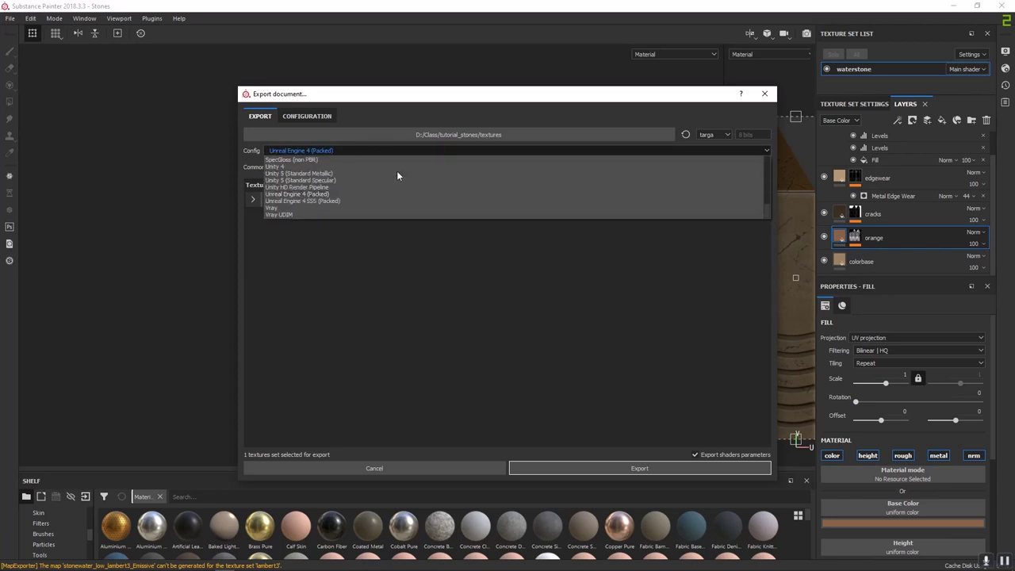
pyautogui.click(310, 195)
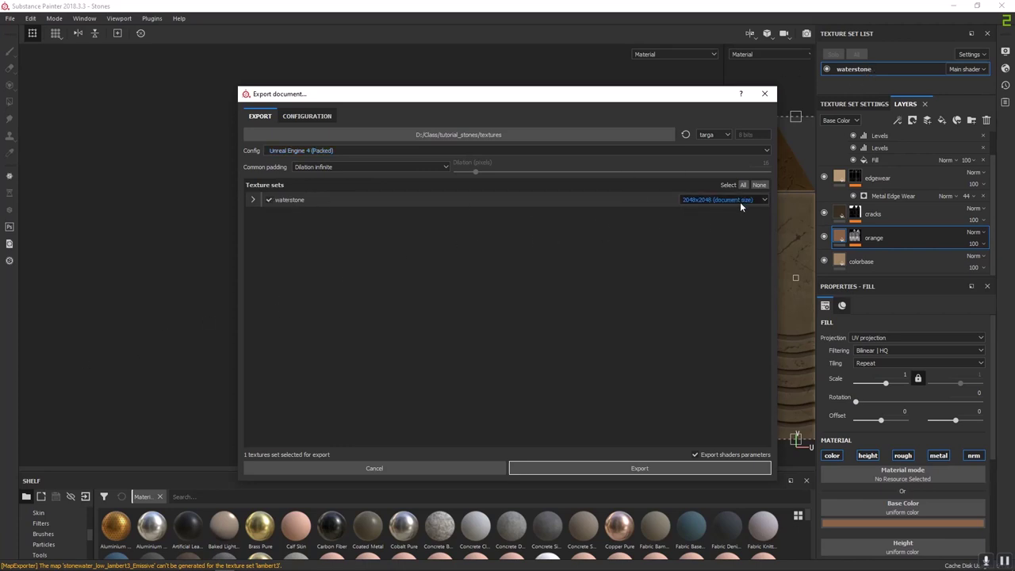
pyautogui.click(609, 468)
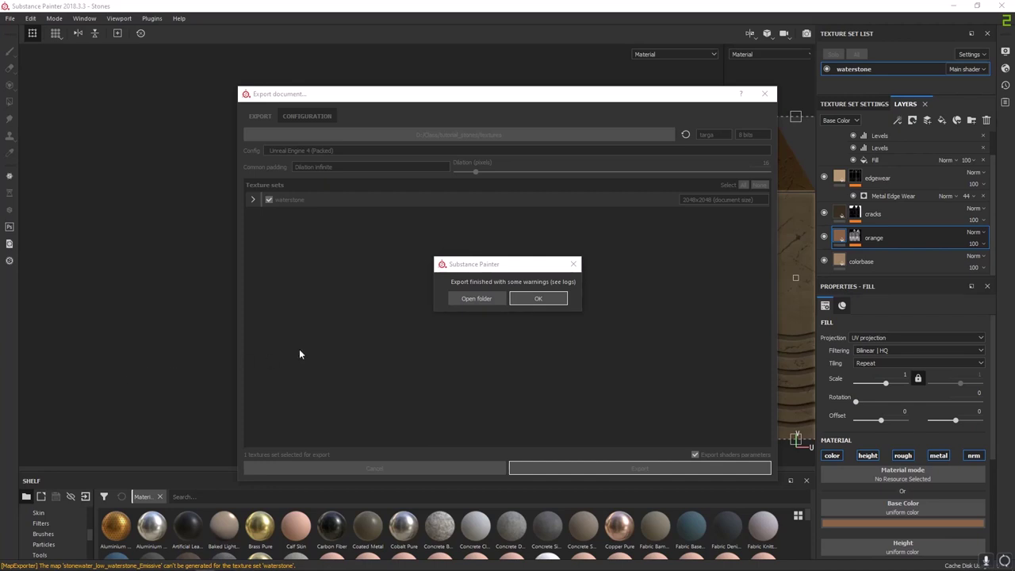
# Open the export folder and view the exported BaseColor texture in Photoshop
pyautogui.click(476, 299)
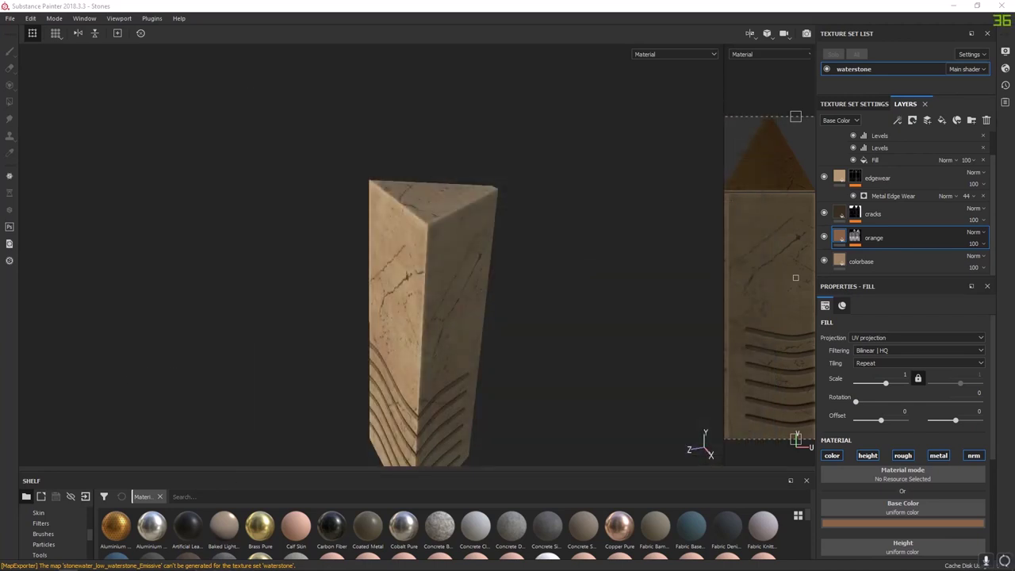
pyautogui.moveTo(505, 87); pyautogui.dragTo(355, 100)
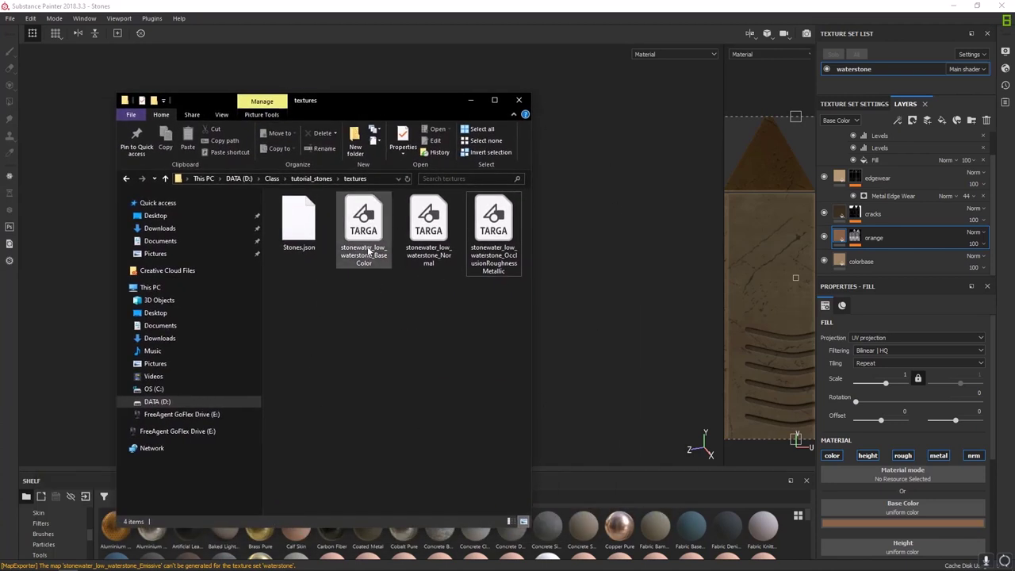
pyautogui.click(357, 219)
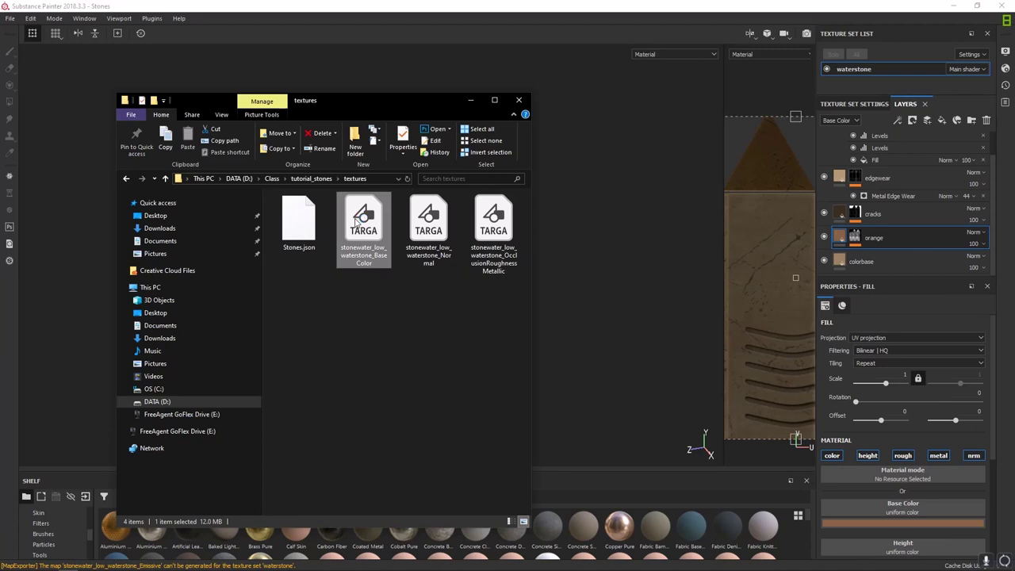
pyautogui.doubleClick(359, 219)
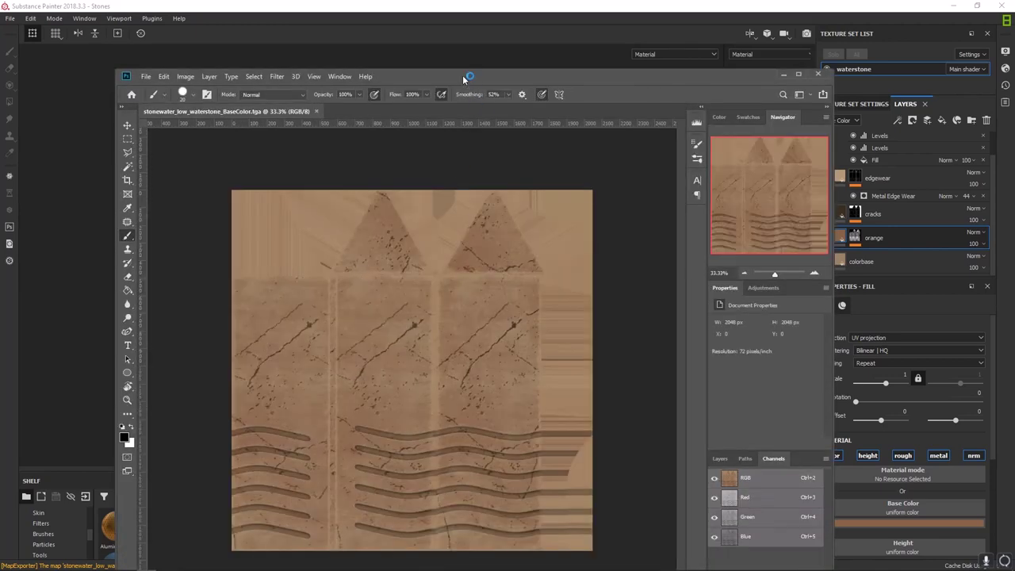
pyautogui.moveTo(462, 75); pyautogui.dragTo(392, 20)
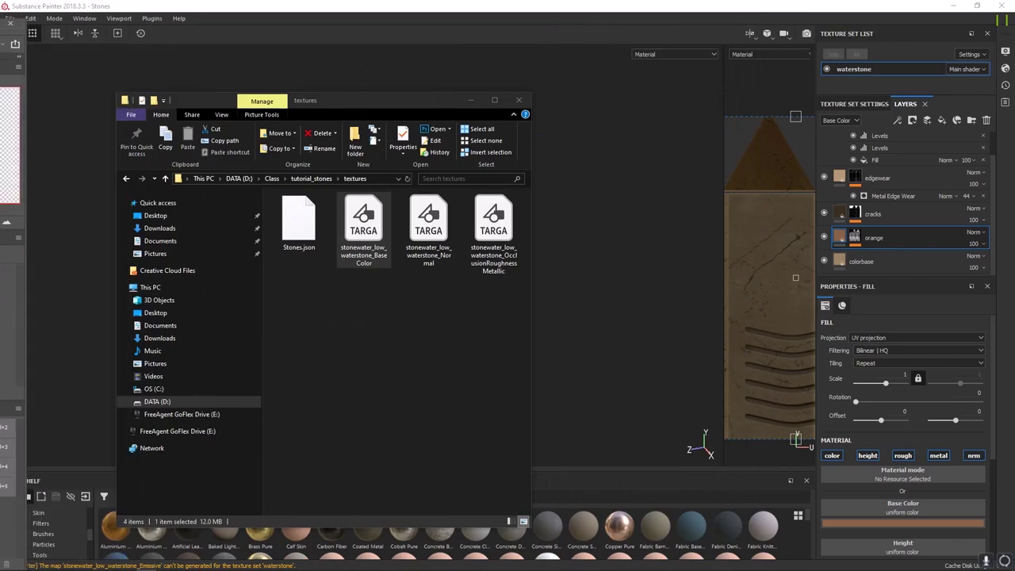
# Open the exported Normal texture in Photoshop and examine its cracks, edges and wavy grooves up close
pyautogui.click(432, 238)
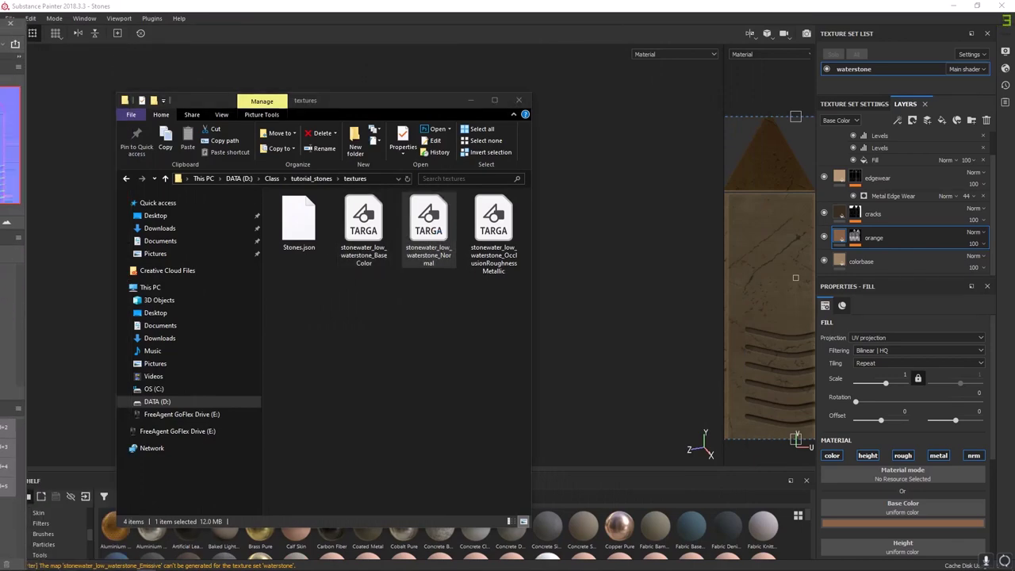
pyautogui.moveTo(0, 19)
pyautogui.mouseDown()
pyautogui.moveTo(797, 13)
pyautogui.moveTo(647, 14)
pyautogui.mouseUp()
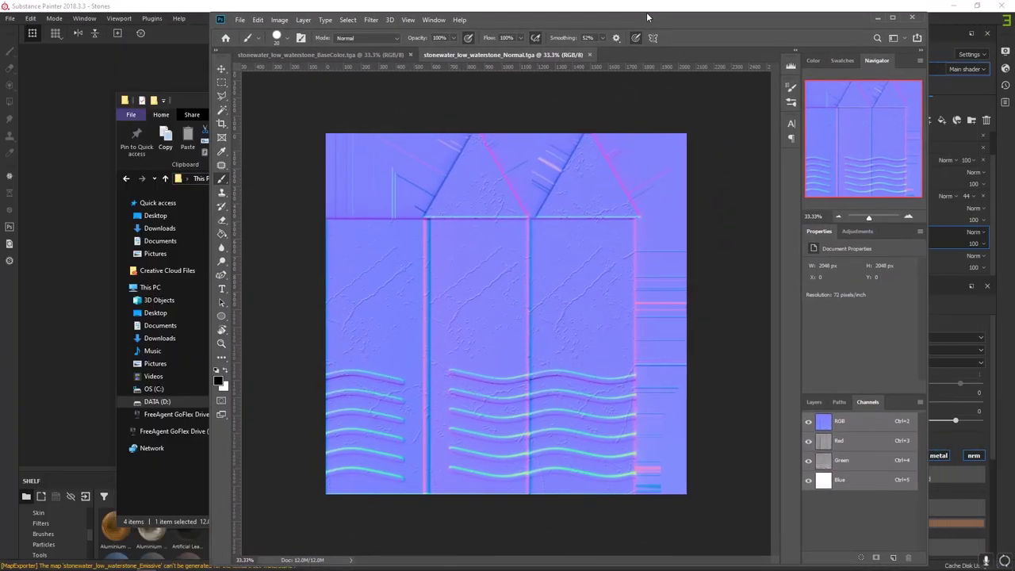
pyautogui.keyDown('alt'); pyautogui.scroll(4, 581, 349); pyautogui.keyUp('alt')
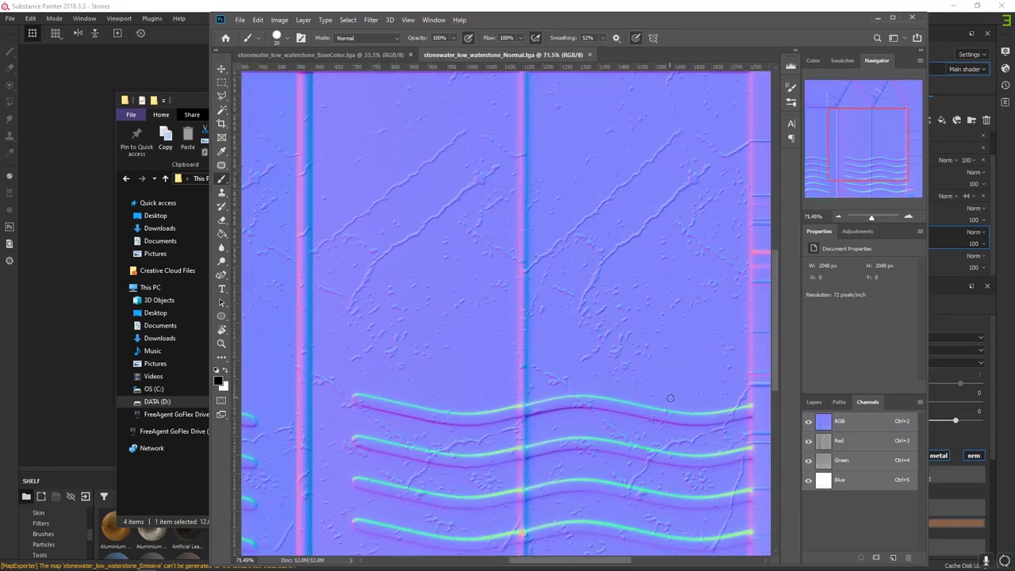
pyautogui.moveTo(468, 202); pyautogui.dragTo(556, 203)
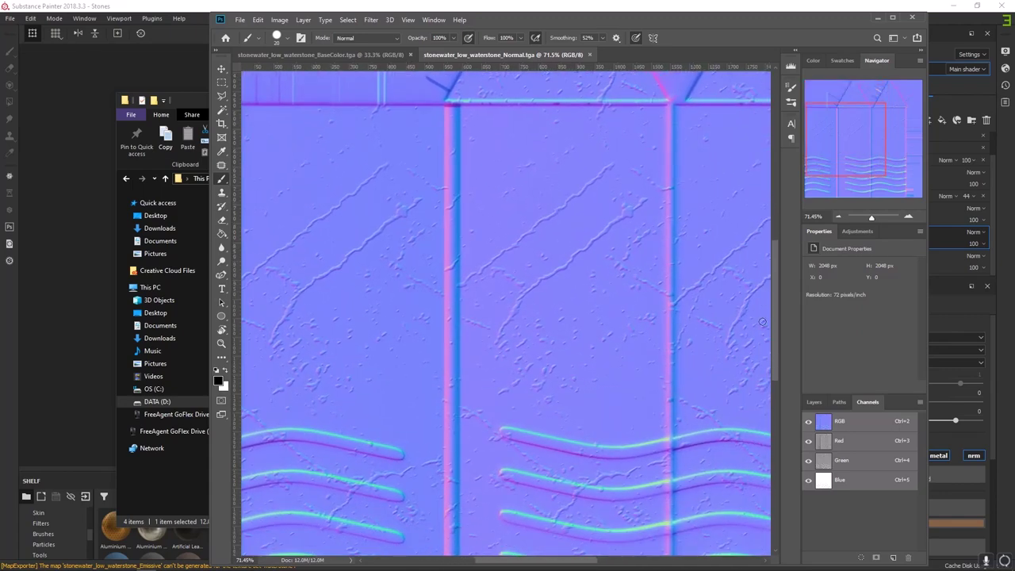
pyautogui.moveTo(614, 214); pyautogui.dragTo(365, 259)
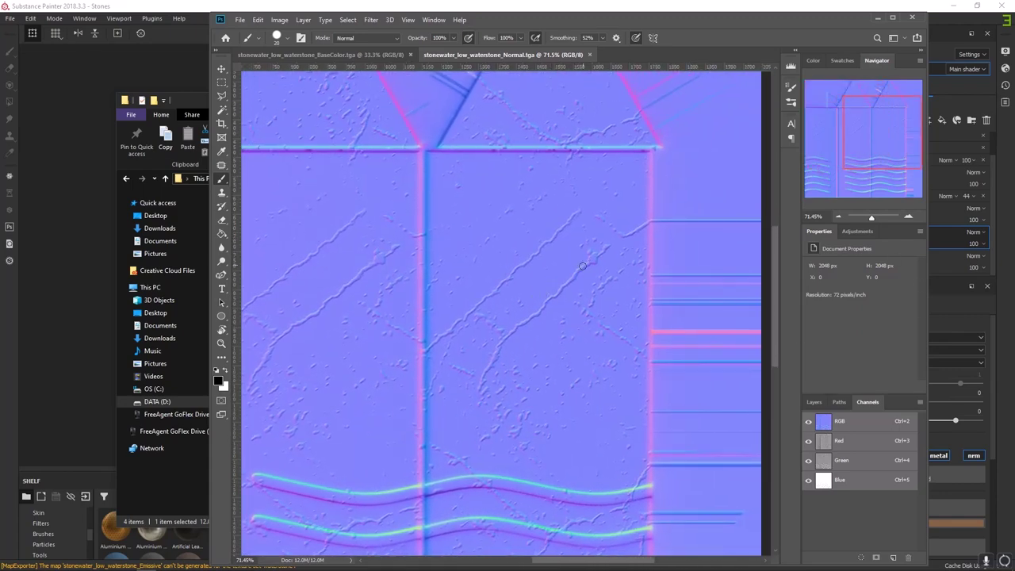
pyautogui.moveTo(626, 237); pyautogui.dragTo(423, 351)
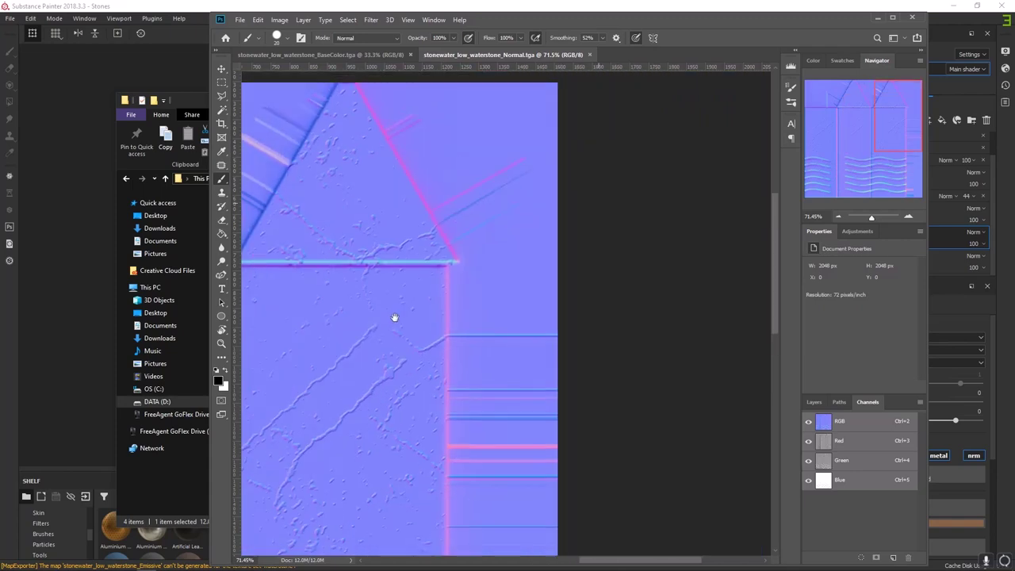
pyautogui.moveTo(638, 23); pyautogui.dragTo(0, 111)
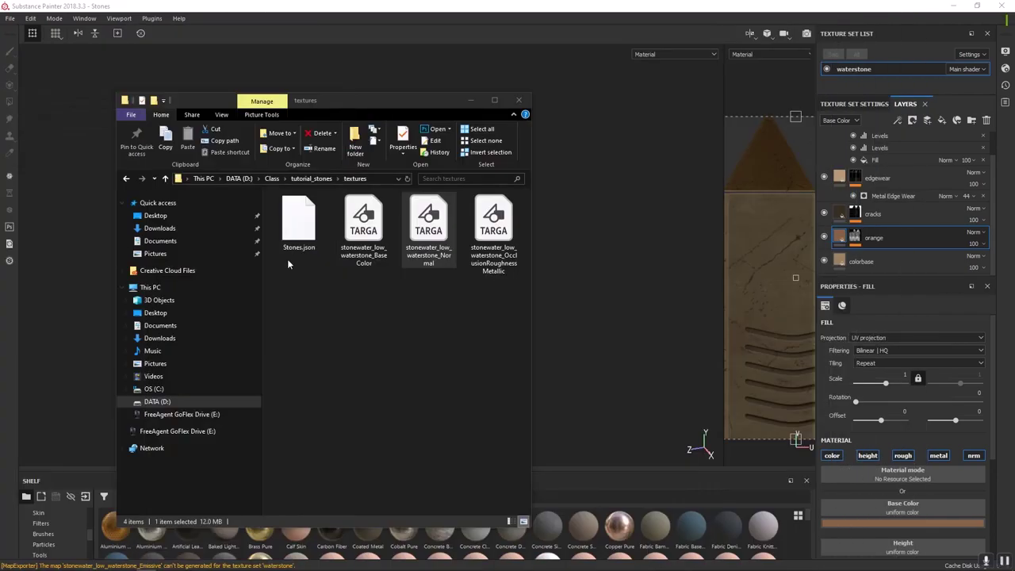
# Open the exported OcclusionRoughnessMetallic texture in Photoshop and check the orange layer's roughness and metallic settings in Substance Painter against it
pyautogui.click(492, 247)
pyautogui.moveTo(0, 119)
pyautogui.mouseDown()
pyautogui.moveTo(752, 26)
pyautogui.moveTo(731, 1)
pyautogui.moveTo(677, 38)
pyautogui.mouseUp()
pyautogui.moveTo(784, 5); pyautogui.dragTo(604, 32)
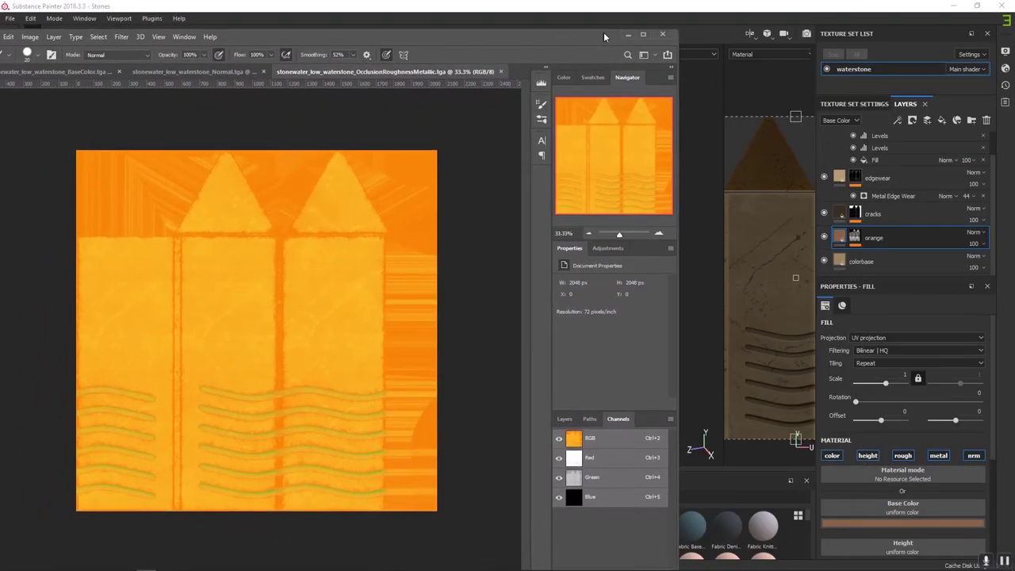
pyautogui.scroll(-3, 920, 517)
pyautogui.scroll(-2, 919, 517)
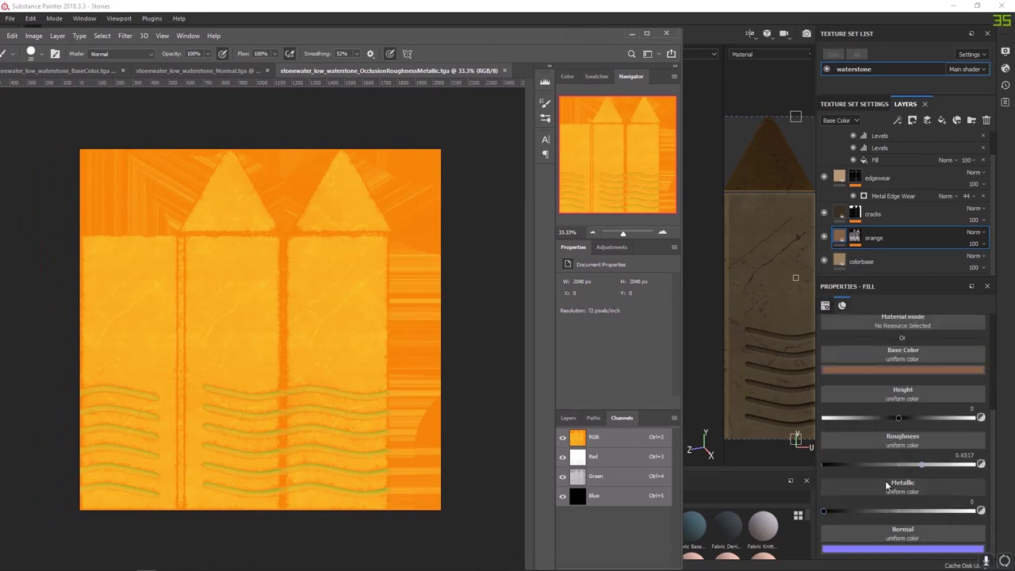
pyautogui.doubleClick(549, 40)
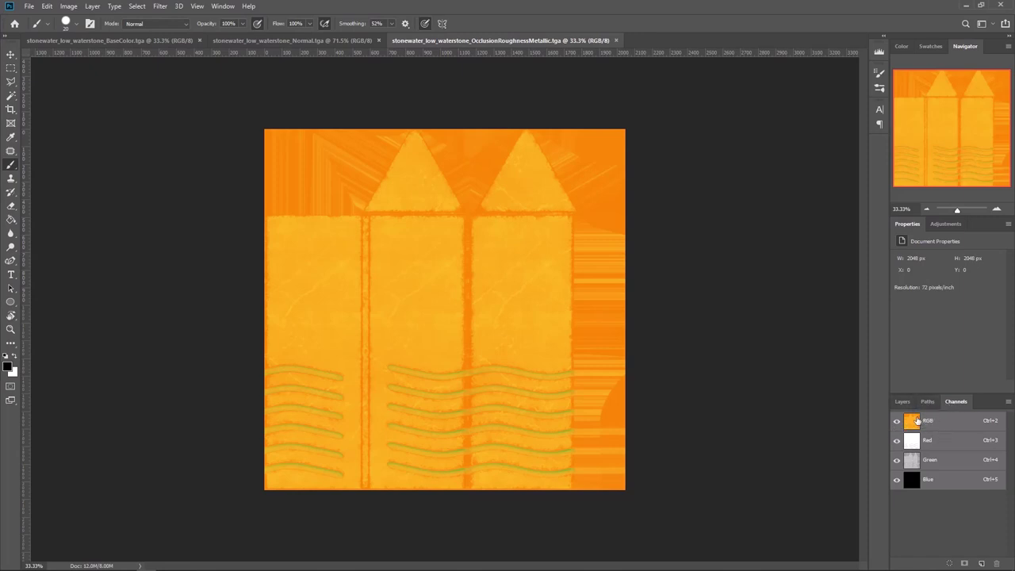
# Isolate the red, green and blue channels of the OcclusionRoughnessMetallic texture in turn to examine the map packed in each
pyautogui.click(897, 440)
pyautogui.click(897, 460)
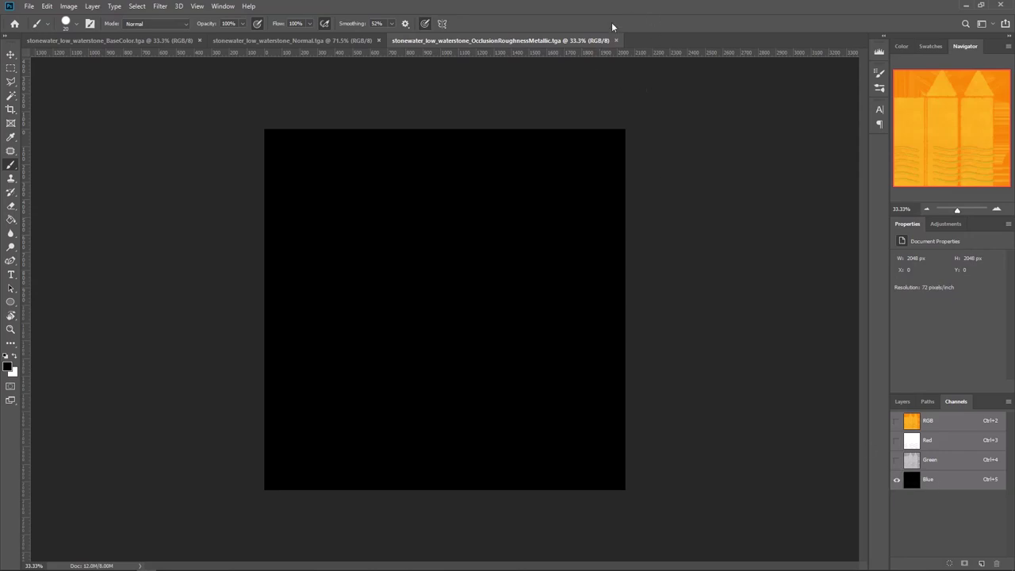
pyautogui.click(897, 461)
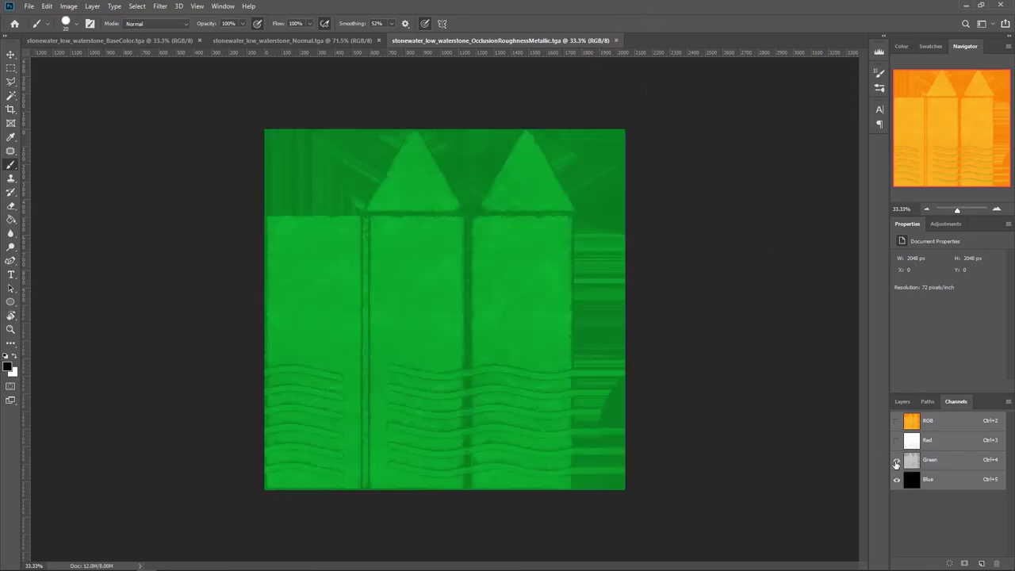
pyautogui.click(897, 440)
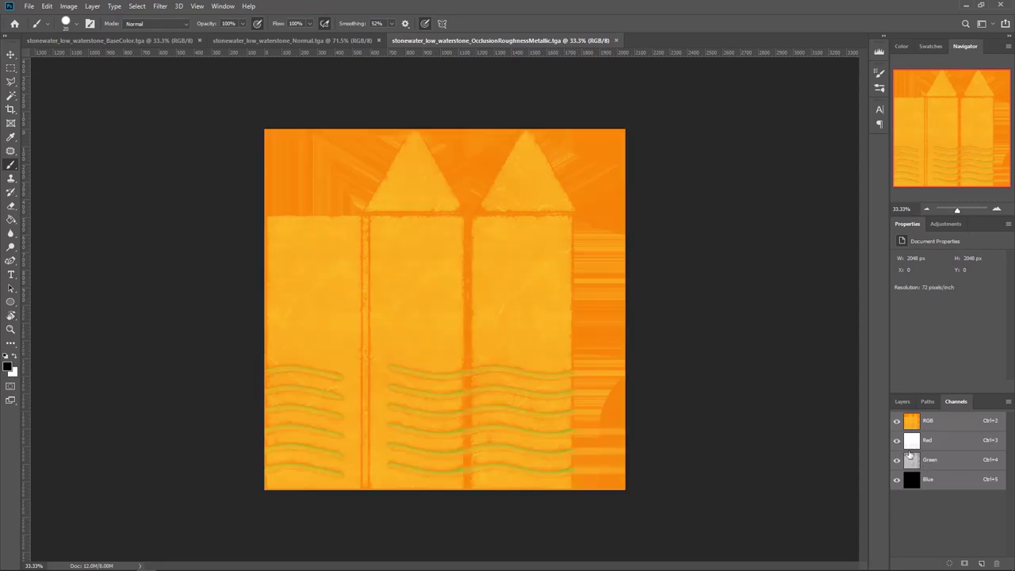
pyautogui.click(897, 460)
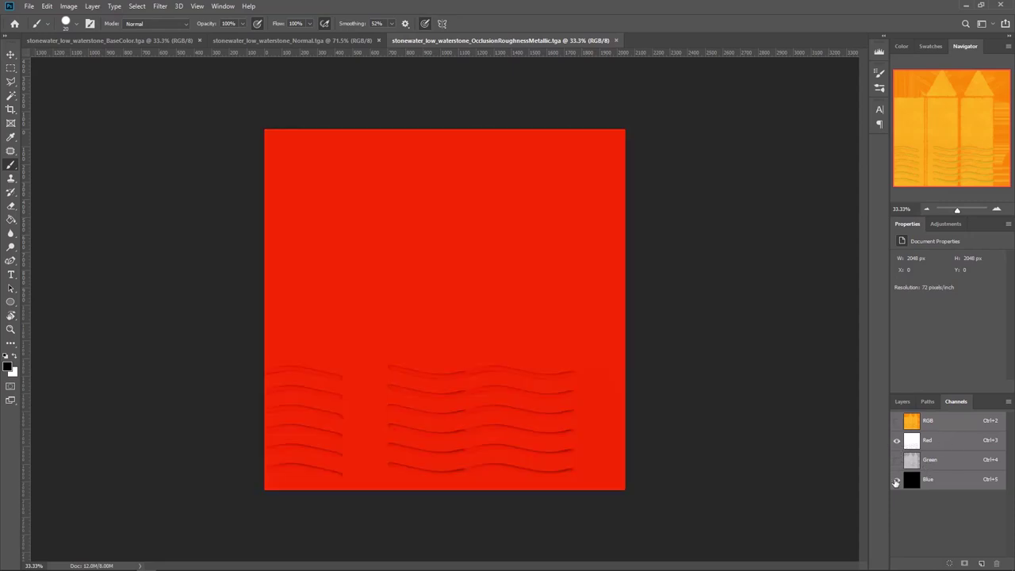
pyautogui.click(897, 480)
pyautogui.click(897, 460)
pyautogui.click(898, 441)
pyautogui.click(897, 460)
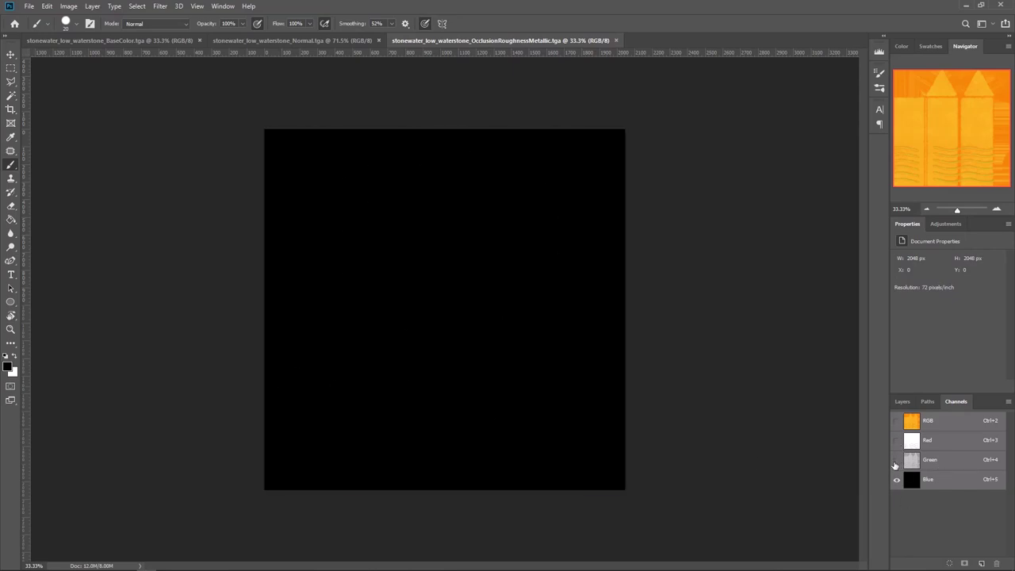
pyautogui.click(897, 460)
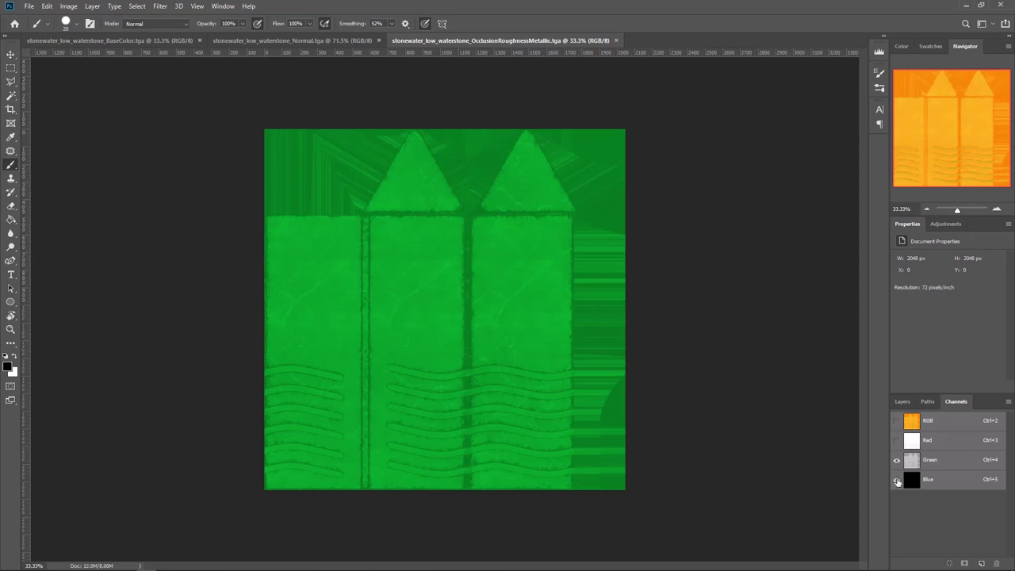
# Isolate the green channel of the OcclusionRoughnessMetallic texture and examine its cracks, edges and wavy grooves up close
pyautogui.click(897, 480)
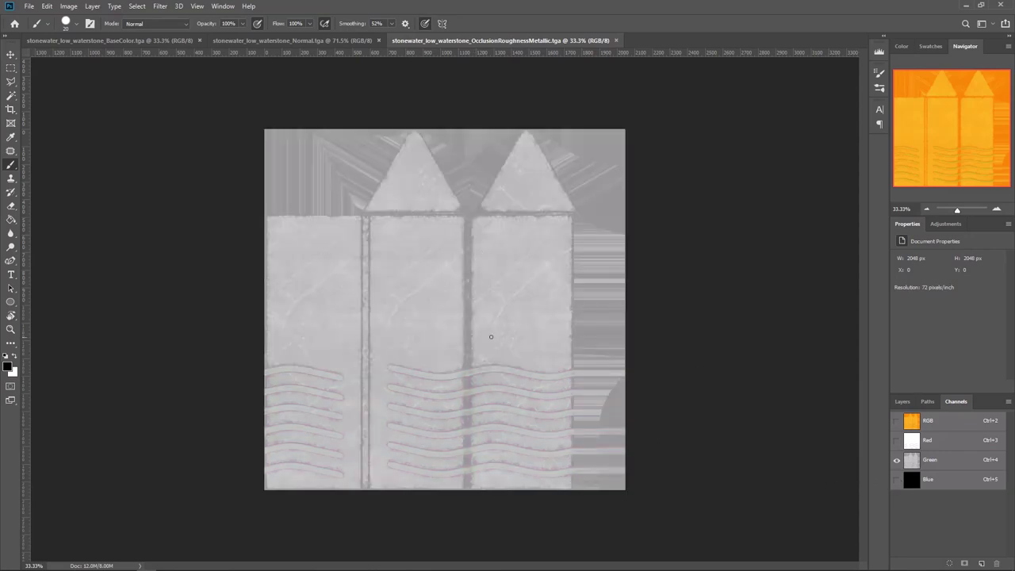
pyautogui.keyDown('alt'); pyautogui.scroll(8, 476, 310); pyautogui.keyUp('alt')
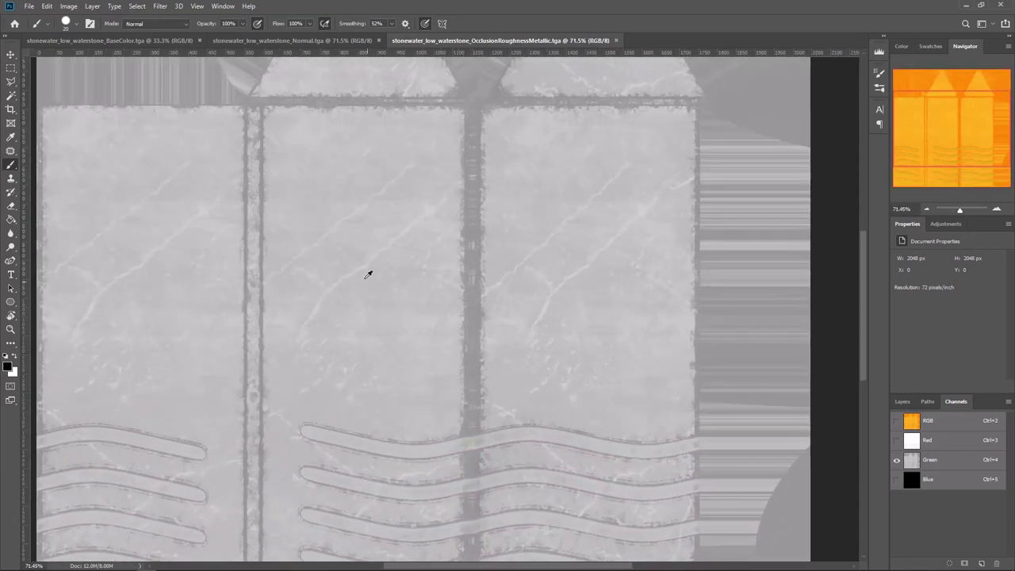
pyautogui.scroll(-4, 431, 407)
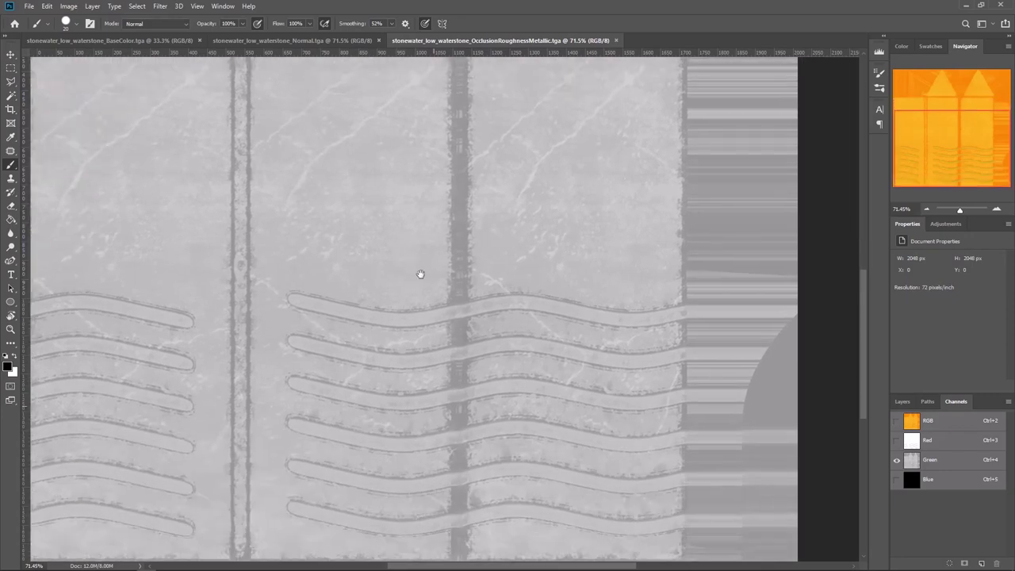
pyautogui.scroll(6, 438, 207)
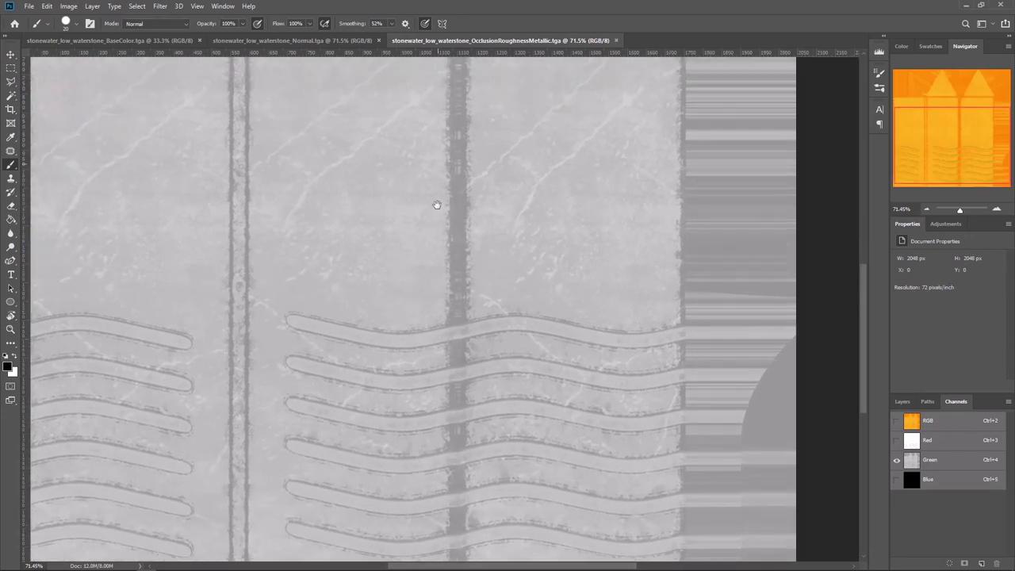
pyautogui.keyDown('ctrl'); pyautogui.hscroll(-4, 397, 331); pyautogui.keyUp('ctrl')
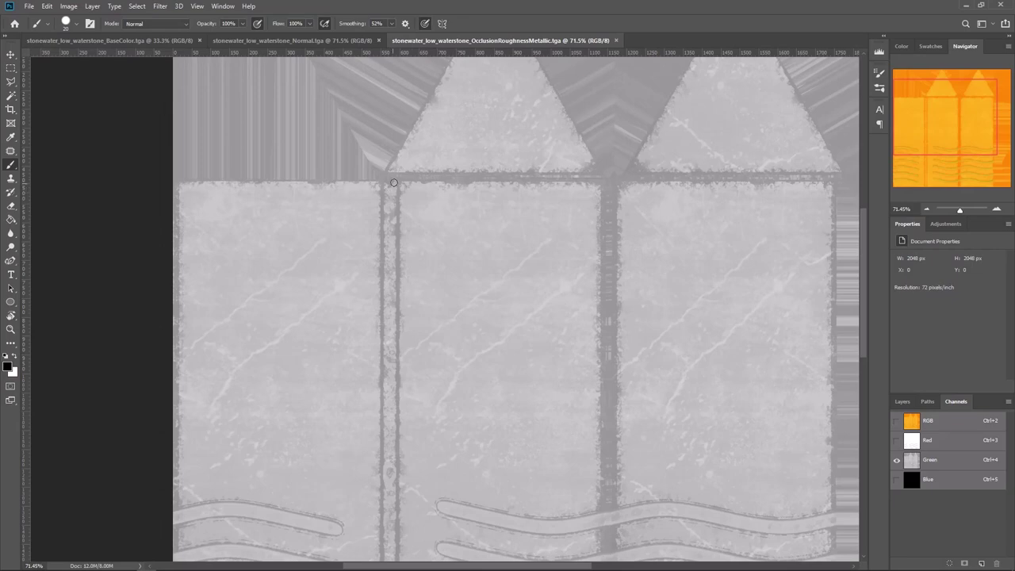
pyautogui.moveTo(737, 220); pyautogui.dragTo(571, 174)
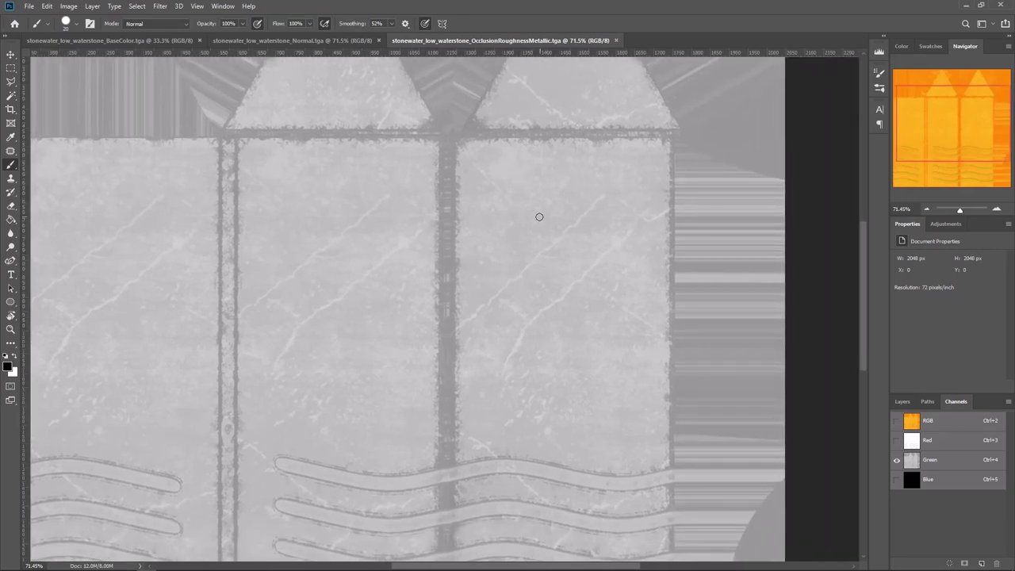
pyautogui.moveTo(502, 170); pyautogui.dragTo(510, 196)
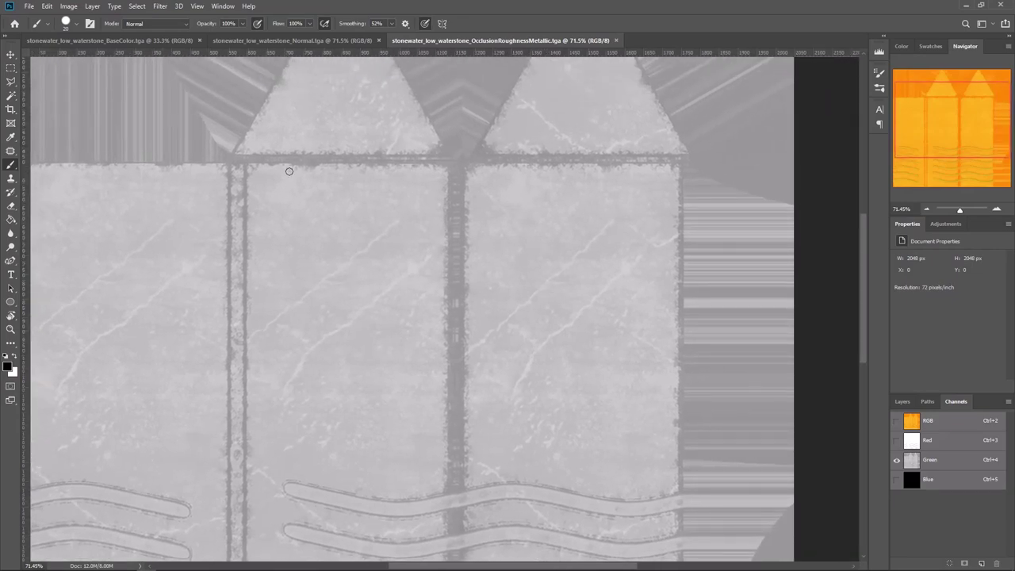
pyautogui.moveTo(456, 279); pyautogui.dragTo(592, 177)
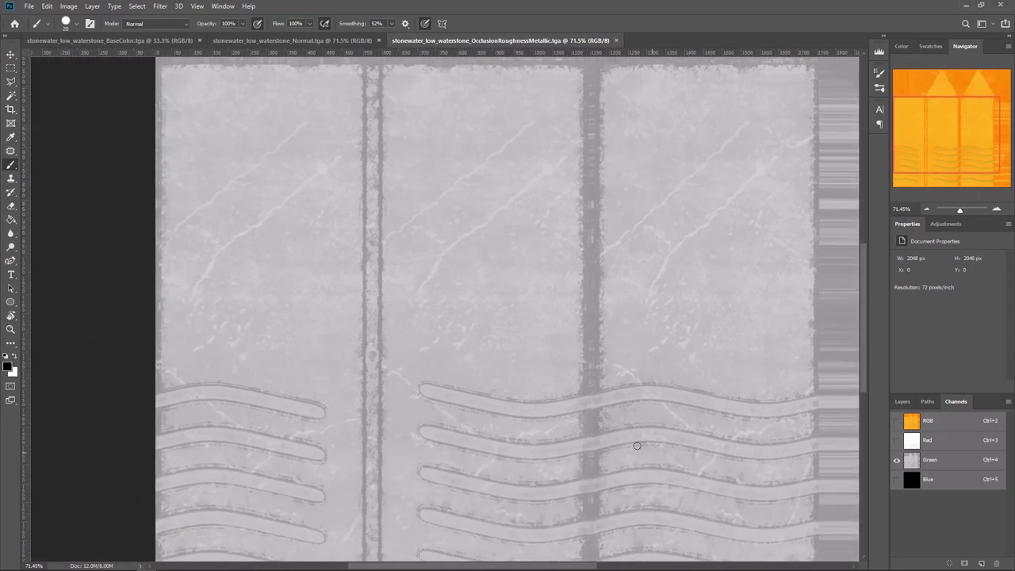
# Isolate the red channel of the OcclusionRoughnessMetallic texture and examine the occlusion of the wavy grooves
pyautogui.click(897, 440)
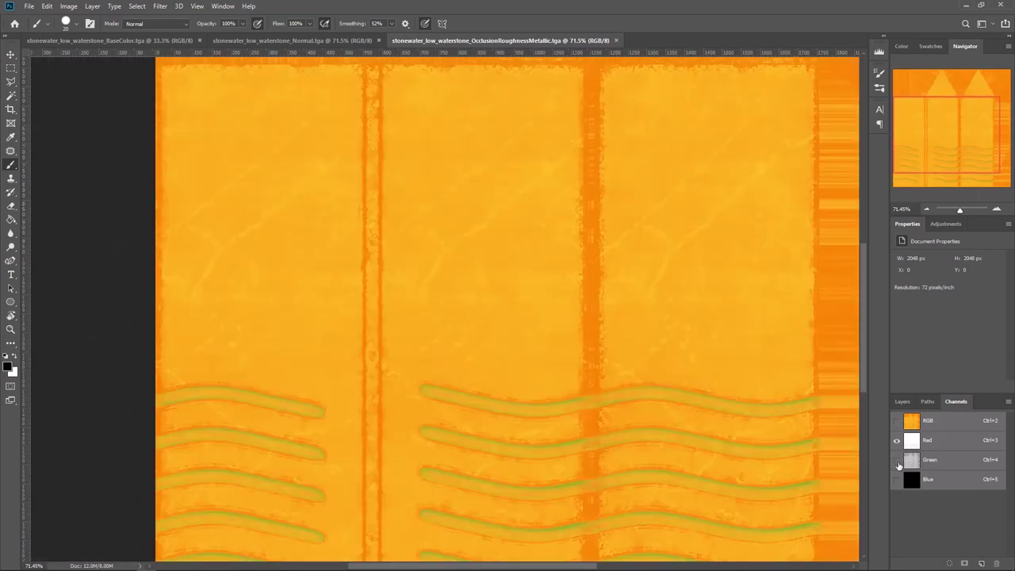
pyautogui.click(898, 462)
pyautogui.moveTo(669, 445); pyautogui.dragTo(547, 398)
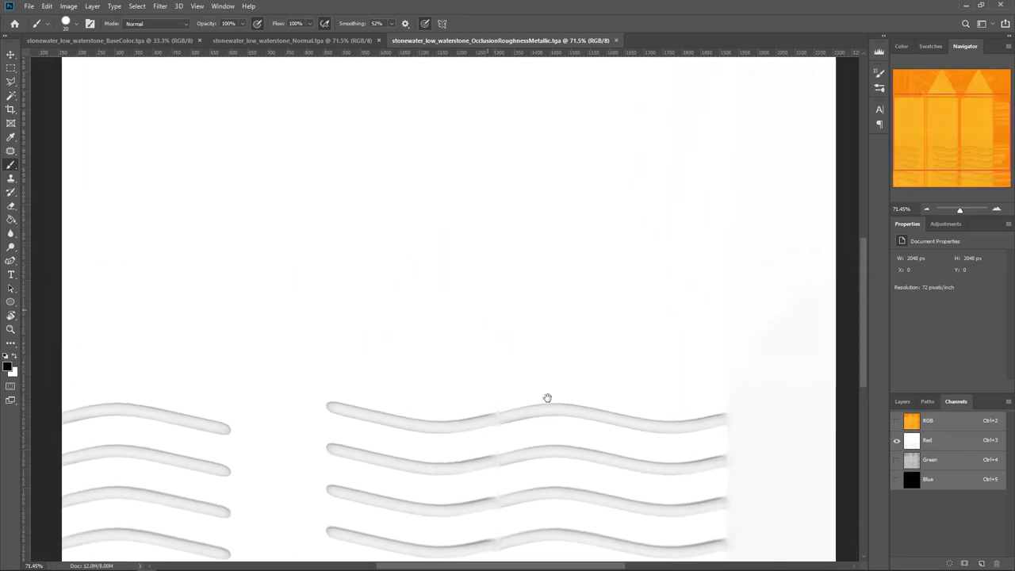
pyautogui.click(902, 401)
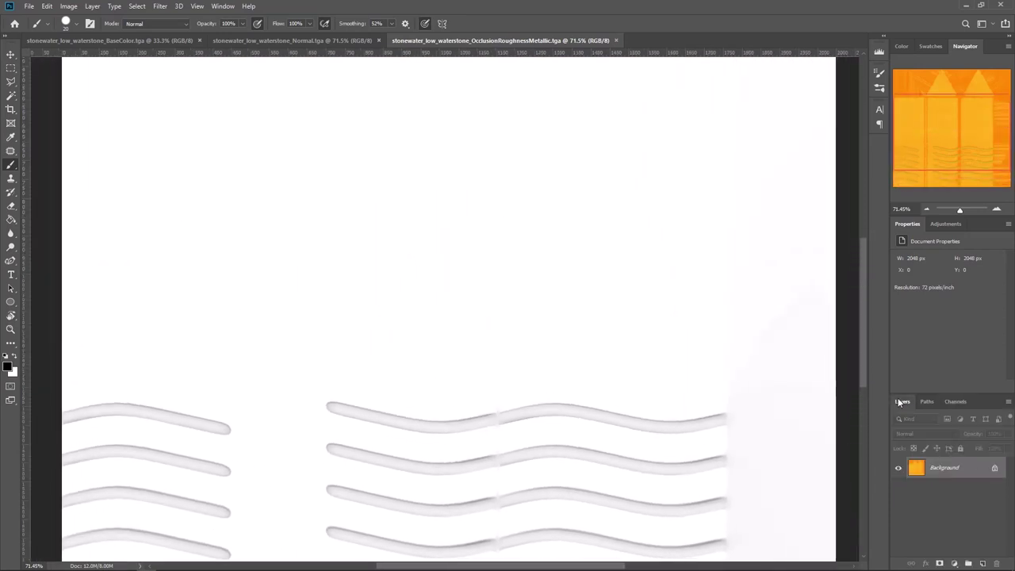
pyautogui.click(956, 402)
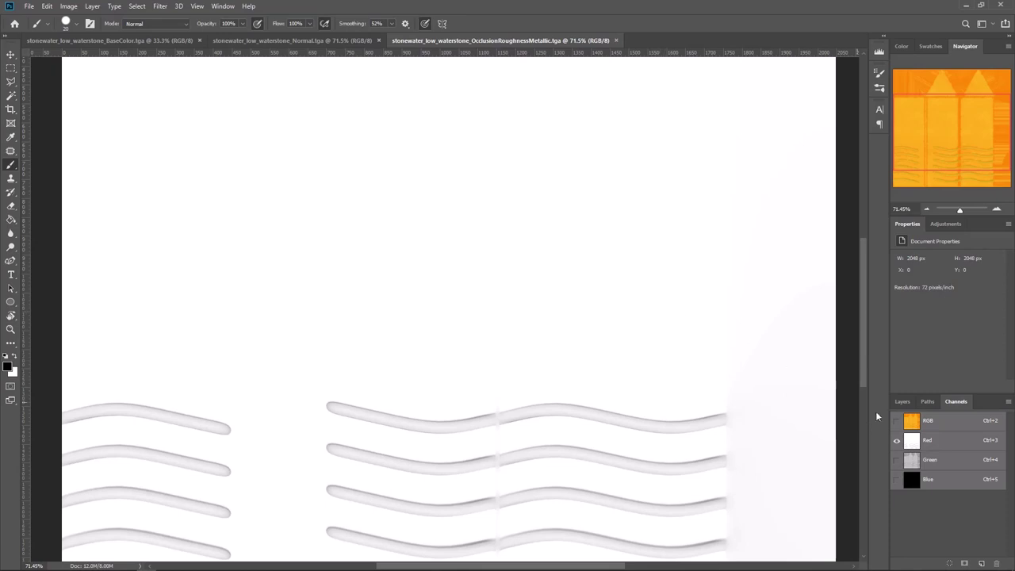
pyautogui.keyDown('alt'); pyautogui.scroll(-7, 550, 313); pyautogui.keyUp('alt')
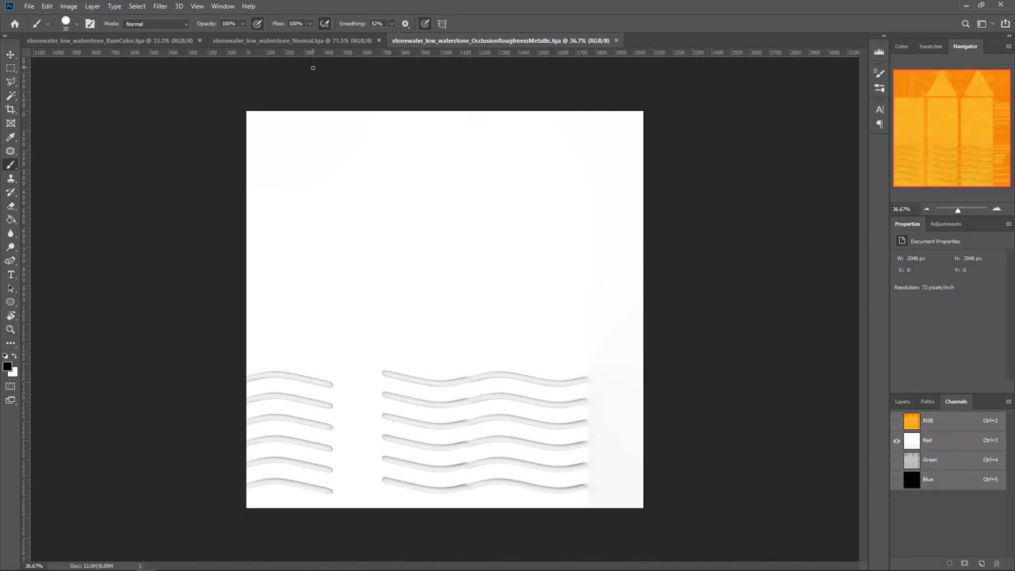
# Switch to Substance Painter and inspect the pillar's cracks and wavy grooves from several angles
pyautogui.hotkey('alt', 'Tab')
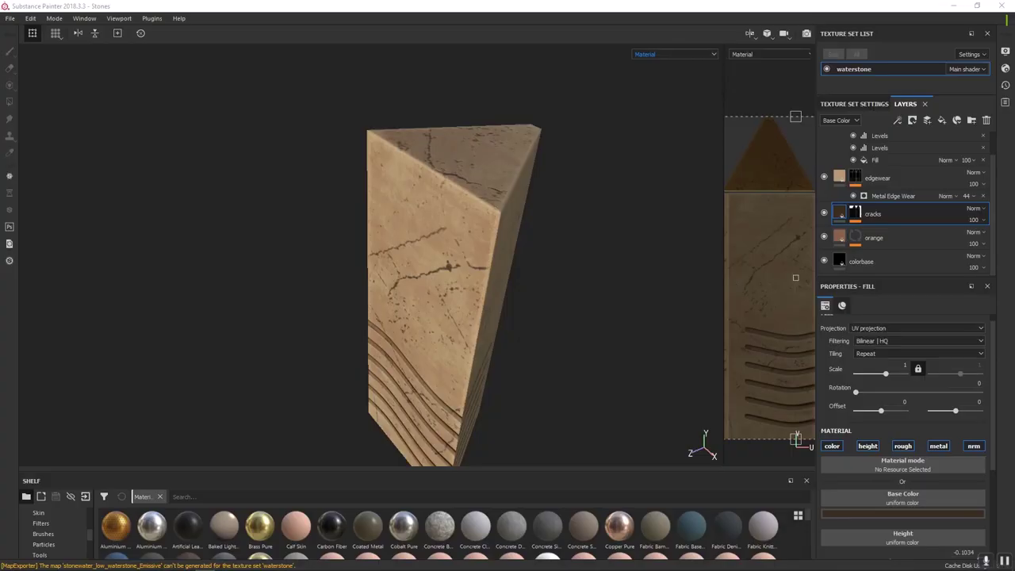
pyautogui.keyDown('alt'); pyautogui.moveTo(448, 345); pyautogui.dragTo(426, 327); pyautogui.keyUp('alt')
pyautogui.keyDown('alt'); pyautogui.moveTo(425, 328); pyautogui.dragTo(410, 261, button='middle'); pyautogui.keyUp('alt')
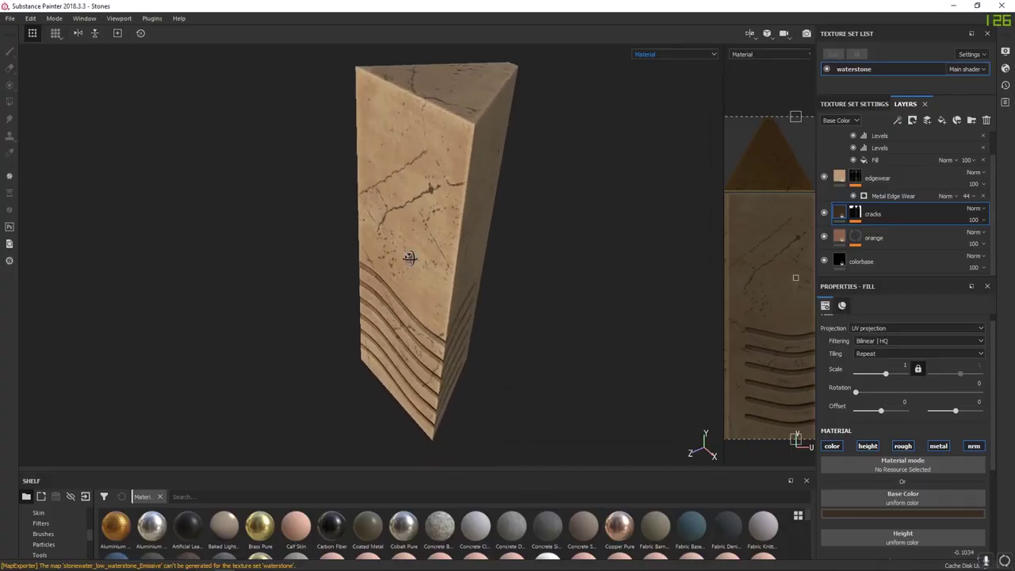
pyautogui.keyDown('alt'); pyautogui.moveTo(410, 261); pyautogui.dragTo(405, 223); pyautogui.keyUp('alt')
pyautogui.keyDown('alt'); pyautogui.moveTo(405, 223); pyautogui.dragTo(397, 334, button='middle'); pyautogui.keyUp('alt')
pyautogui.keyDown('alt'); pyautogui.moveTo(397, 334); pyautogui.dragTo(460, 335, button='right'); pyautogui.keyUp('alt')
pyautogui.moveTo(460, 336)
pyautogui.keyDown('alt'); pyautogui.mouseDown()
pyautogui.moveTo(487, 168)
pyautogui.moveTo(483, 235)
pyautogui.moveTo(467, 247)
pyautogui.moveTo(353, 228)
pyautogui.mouseUp(); pyautogui.keyUp('alt')
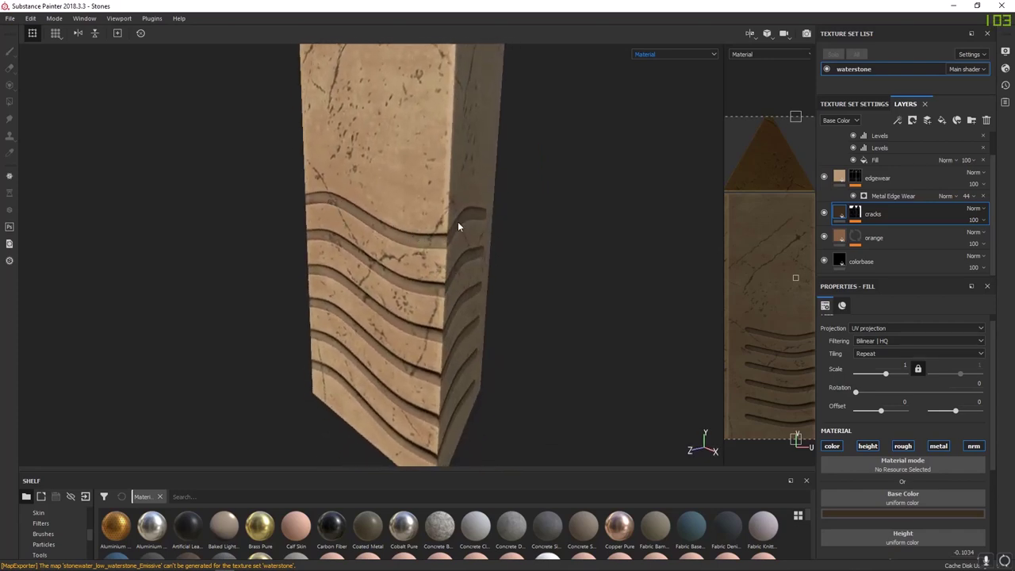
pyautogui.keyDown('alt'); pyautogui.moveTo(464, 192); pyautogui.dragTo(496, 371, button='middle'); pyautogui.keyUp('alt')
pyautogui.scroll(1, 495, 371)
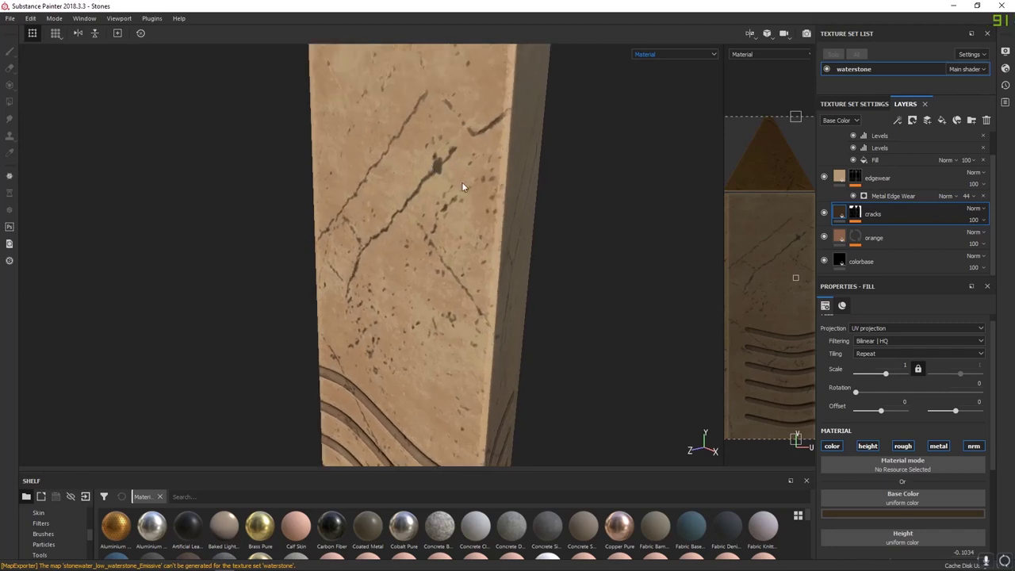
pyautogui.keyDown('alt'); pyautogui.moveTo(463, 183); pyautogui.dragTo(469, 254); pyautogui.keyUp('alt')
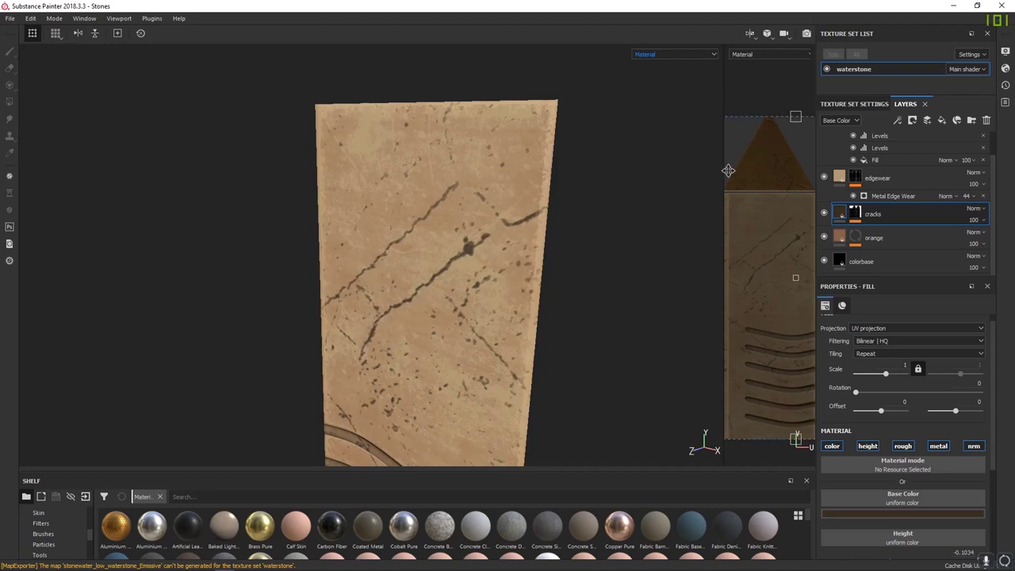
# Add an Ambient occlusion channel to the waterstone texture set and return to its layers
pyautogui.click(848, 106)
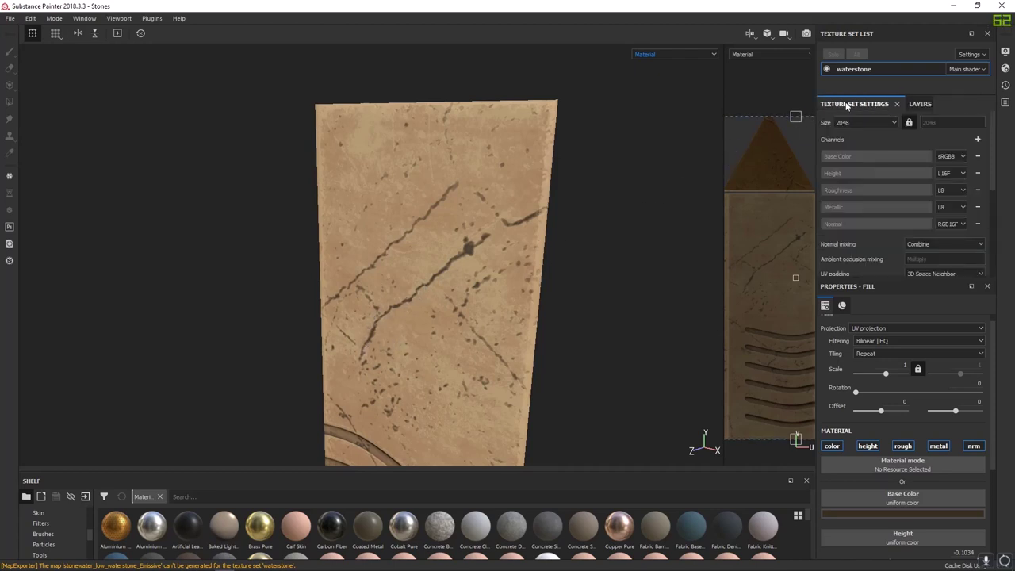
pyautogui.click(979, 141)
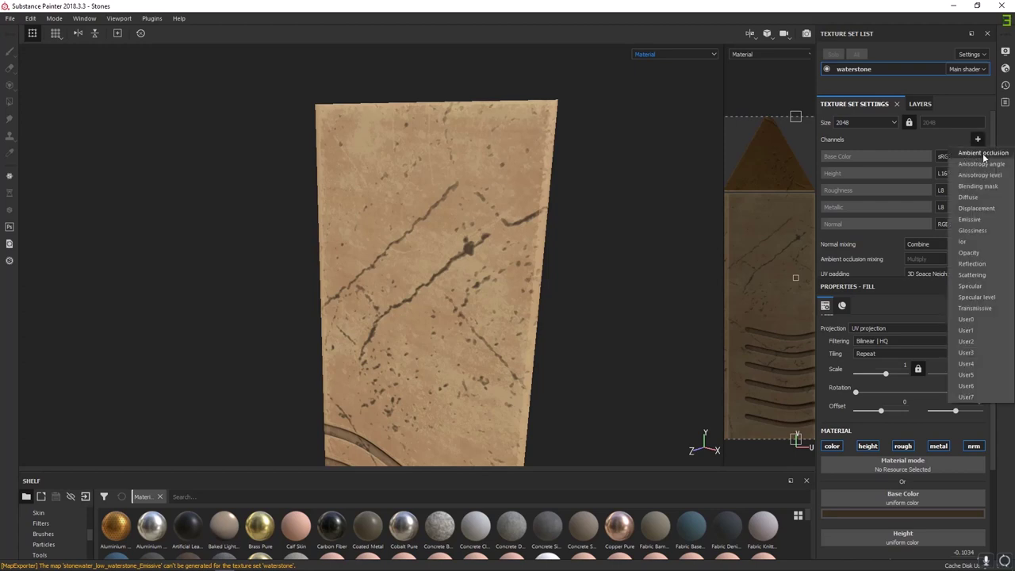
pyautogui.click(984, 155)
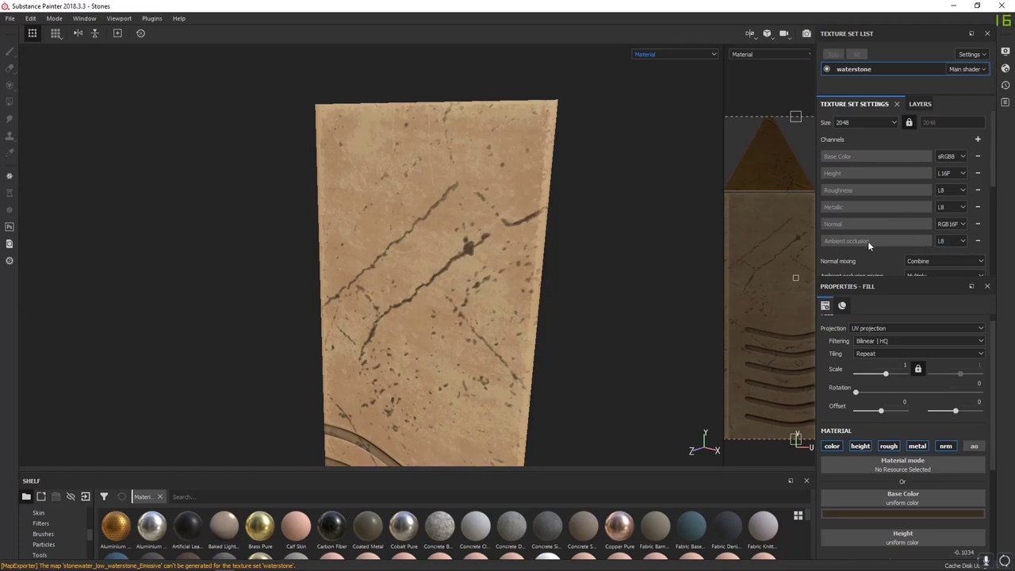
pyautogui.click(915, 104)
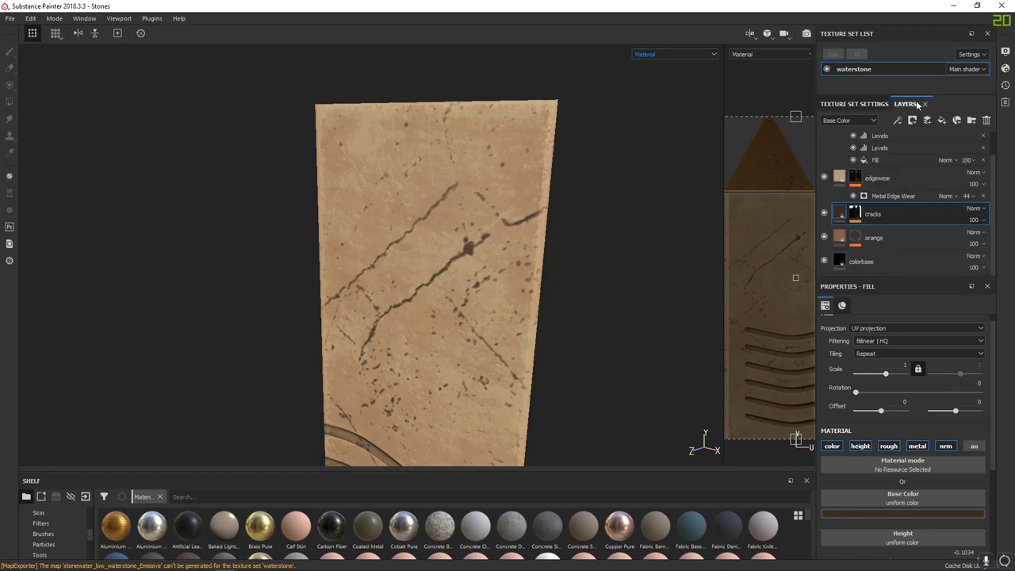
# Enable ambient occlusion in the cracks layer's material and set its value to 0.7276
pyautogui.moveTo(600, 268)
pyautogui.keyDown('alt'); pyautogui.mouseDown()
pyautogui.moveTo(540, 256)
pyautogui.moveTo(608, 243)
pyautogui.moveTo(484, 177)
pyautogui.moveTo(502, 213)
pyautogui.moveTo(481, 188)
pyautogui.mouseUp(); pyautogui.keyUp('alt')
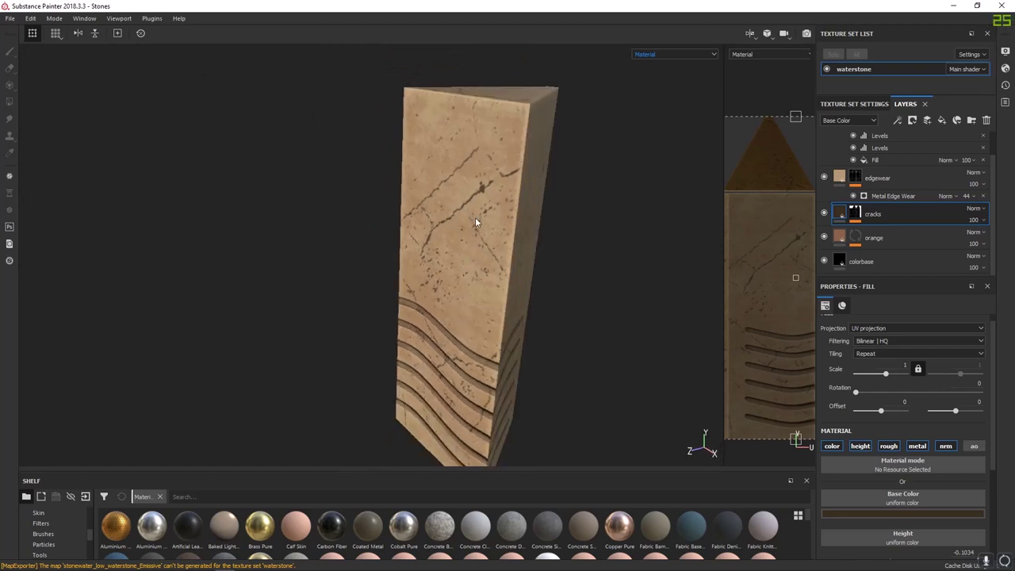
pyautogui.keyDown('alt'); pyautogui.moveTo(476, 222); pyautogui.dragTo(465, 249); pyautogui.keyUp('alt')
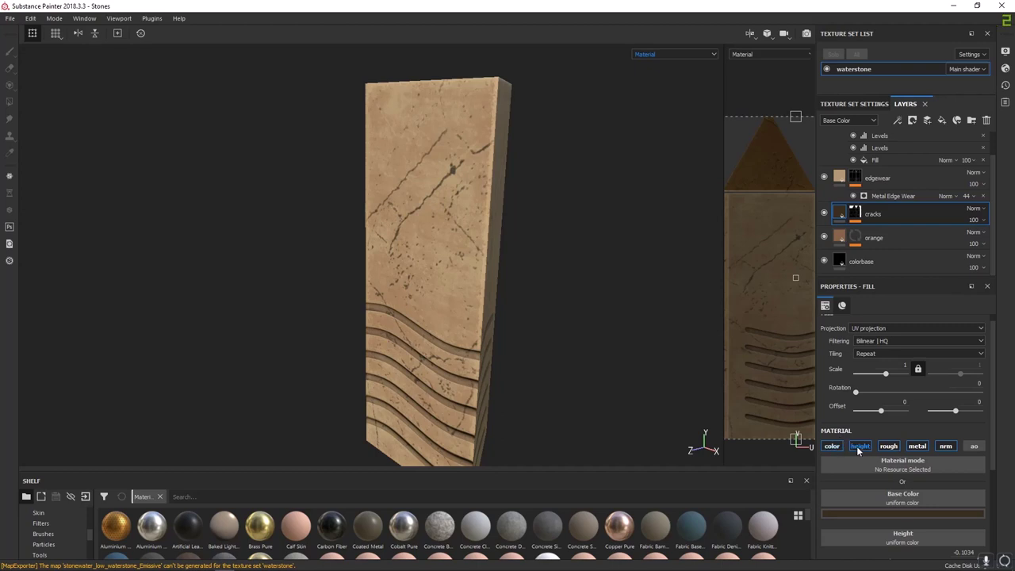
pyautogui.click(889, 447)
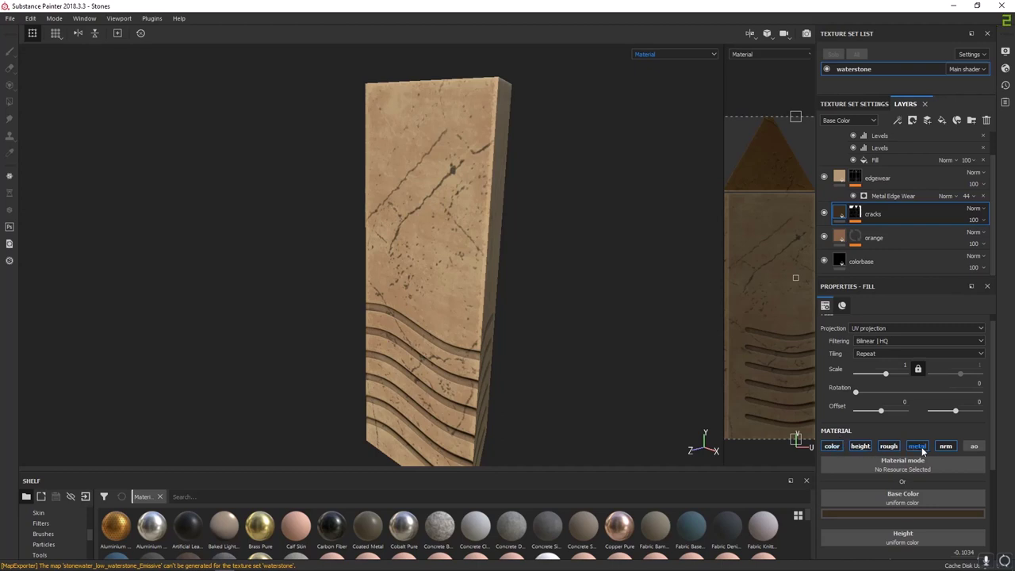
pyautogui.click(975, 448)
pyautogui.scroll(-5, 962, 445)
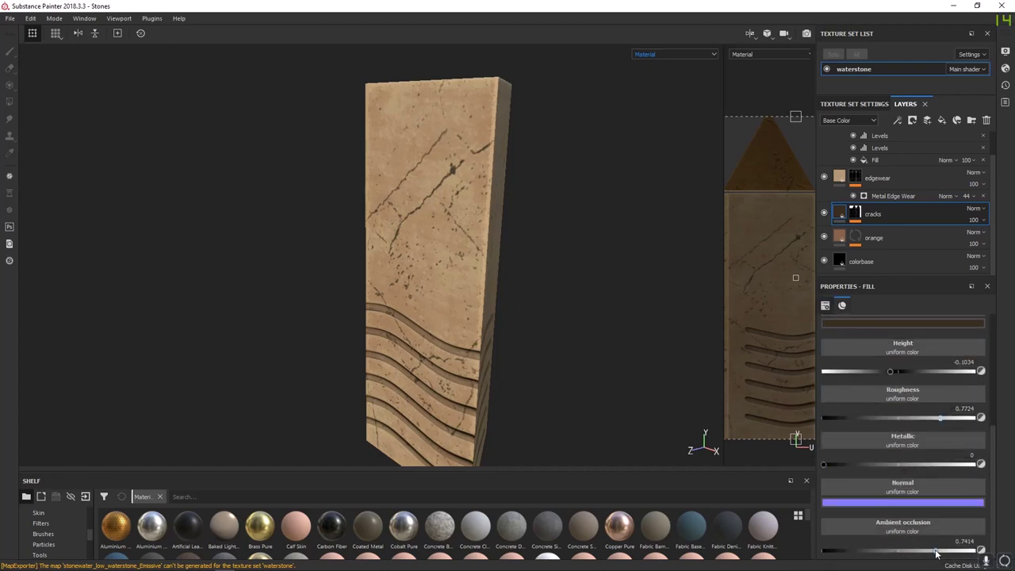
pyautogui.moveTo(941, 555); pyautogui.dragTo(923, 541)
# Display only the Ambient occlusion channel on the pillar and examine the cracked face up close
pyautogui.click(653, 55)
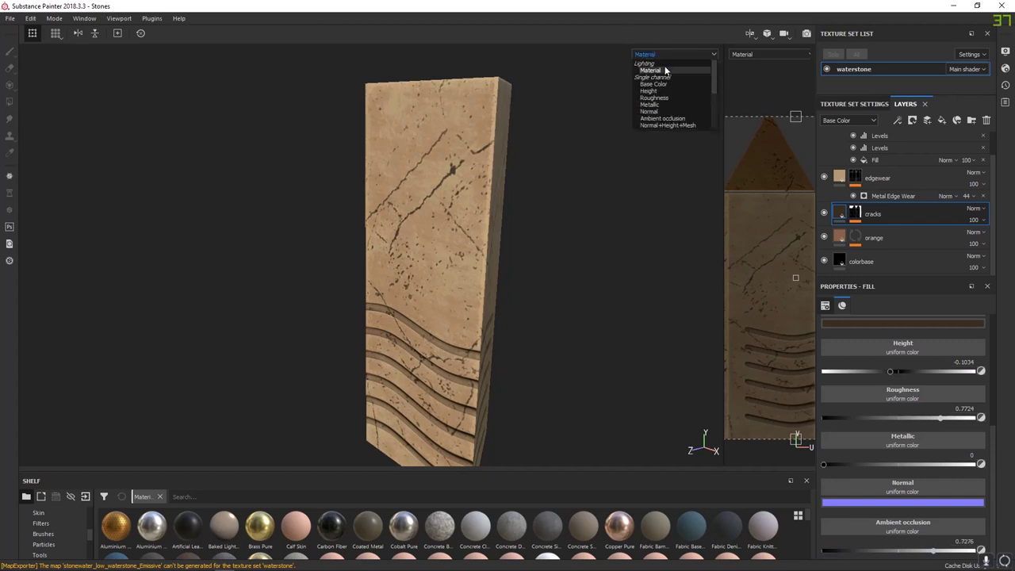
pyautogui.click(664, 120)
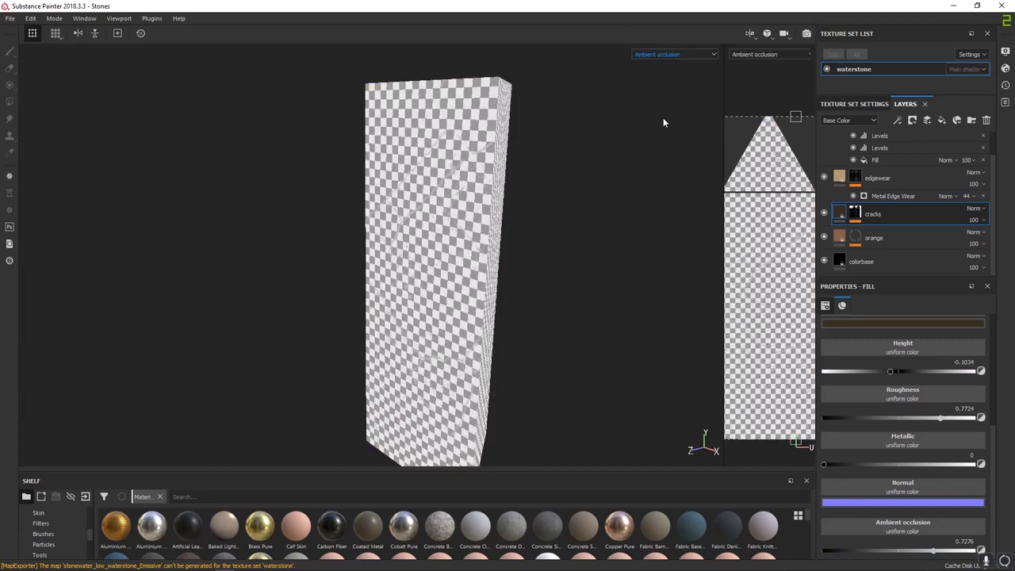
pyautogui.keyDown('alt'); pyautogui.moveTo(519, 187); pyautogui.dragTo(632, 317, button='right'); pyautogui.keyUp('alt')
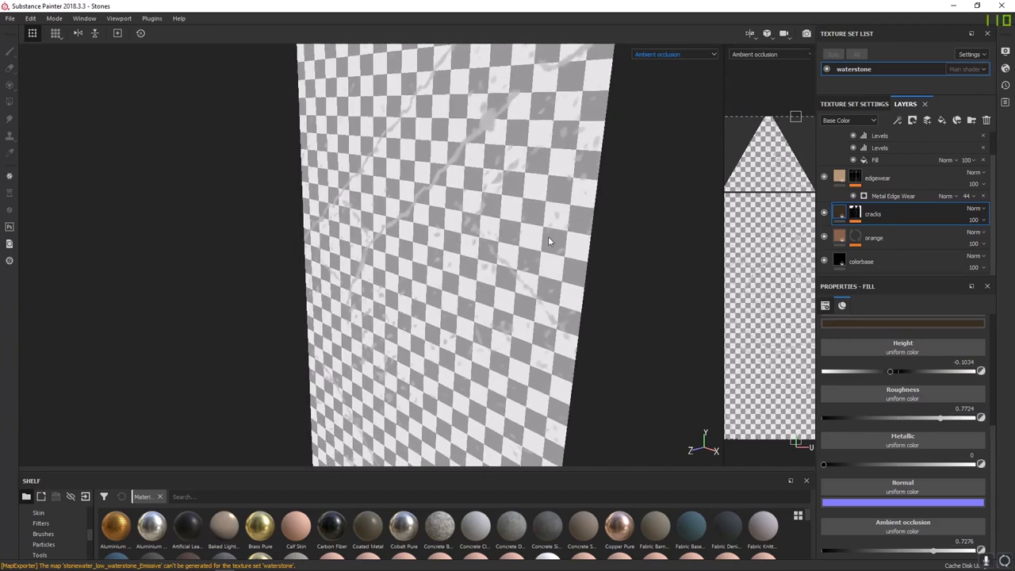
pyautogui.keyDown('alt'); pyautogui.moveTo(549, 237); pyautogui.dragTo(533, 191, button='middle'); pyautogui.keyUp('alt')
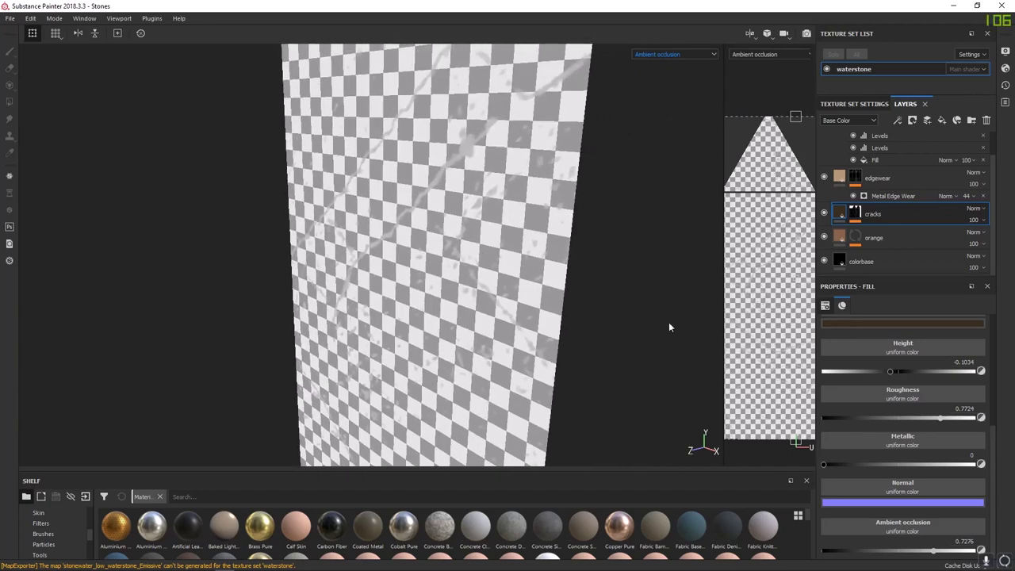
# Enable ambient occlusion in the colorbase layer's material and set its value to 1
pyautogui.click(842, 262)
pyautogui.scroll(3, 934, 415)
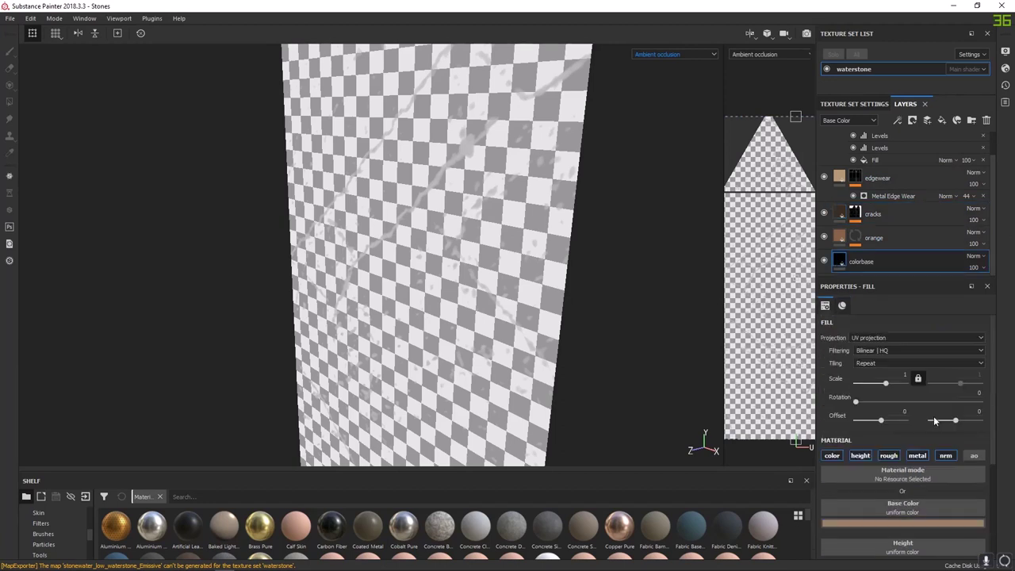
pyautogui.click(975, 456)
pyautogui.scroll(-6, 962, 462)
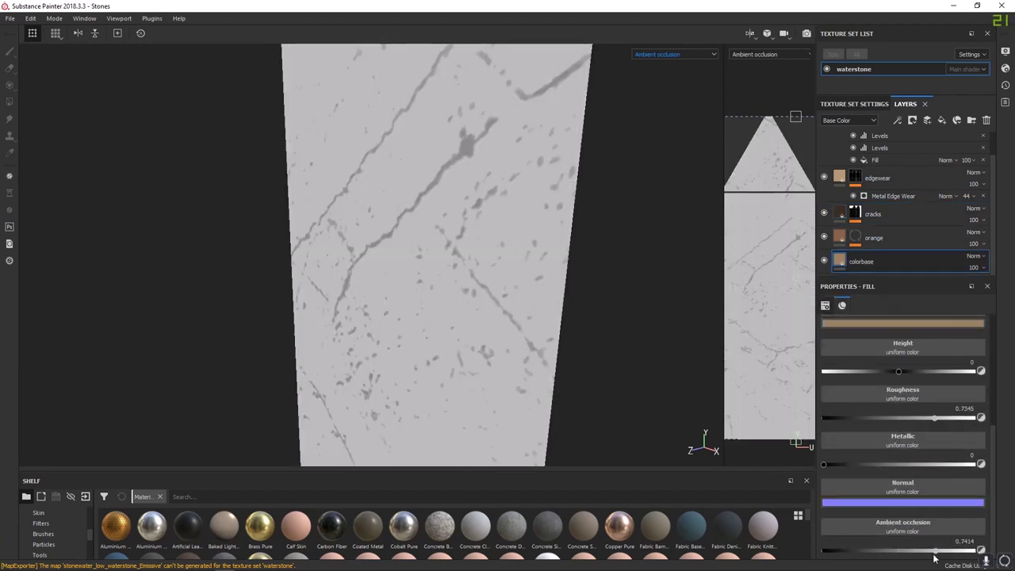
pyautogui.moveTo(938, 551); pyautogui.dragTo(983, 551)
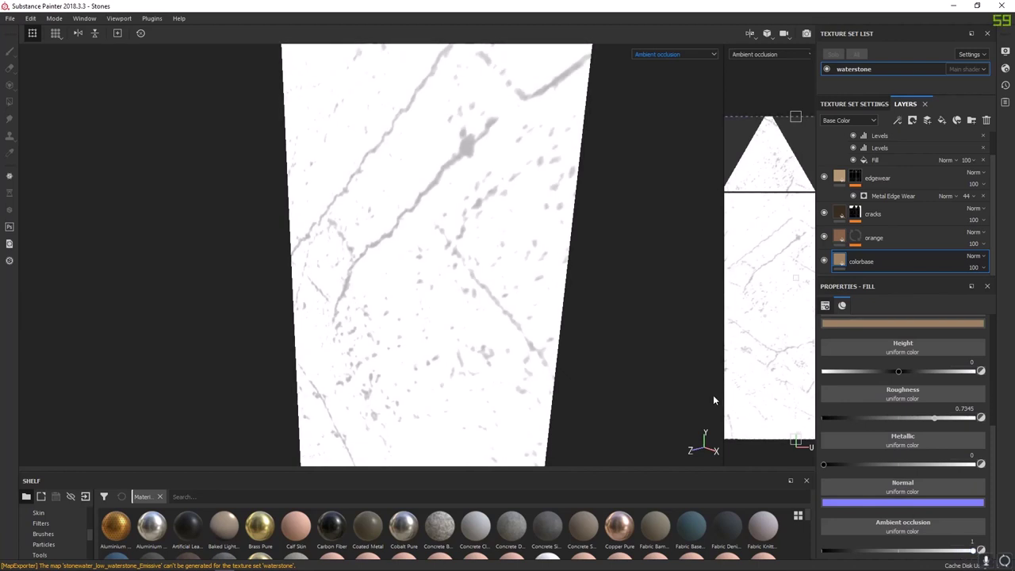
# Set the cracks layer's ambient occlusion to 0.6517
pyautogui.click(840, 215)
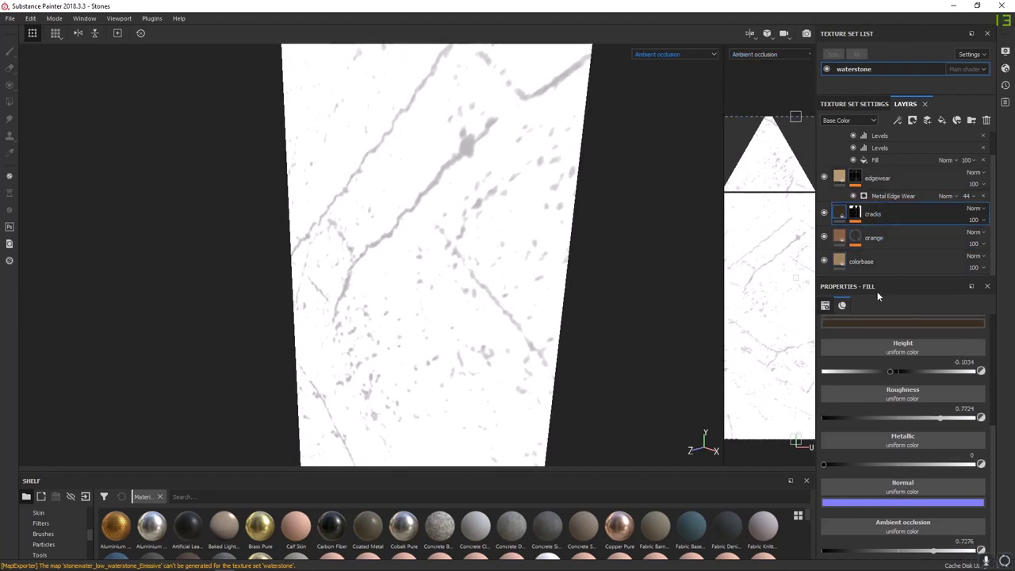
pyautogui.moveTo(938, 550)
pyautogui.mouseDown()
pyautogui.moveTo(825, 551)
pyautogui.moveTo(956, 552)
pyautogui.moveTo(889, 552)
pyautogui.moveTo(921, 554)
pyautogui.mouseUp()
pyautogui.scroll(1, 910, 238)
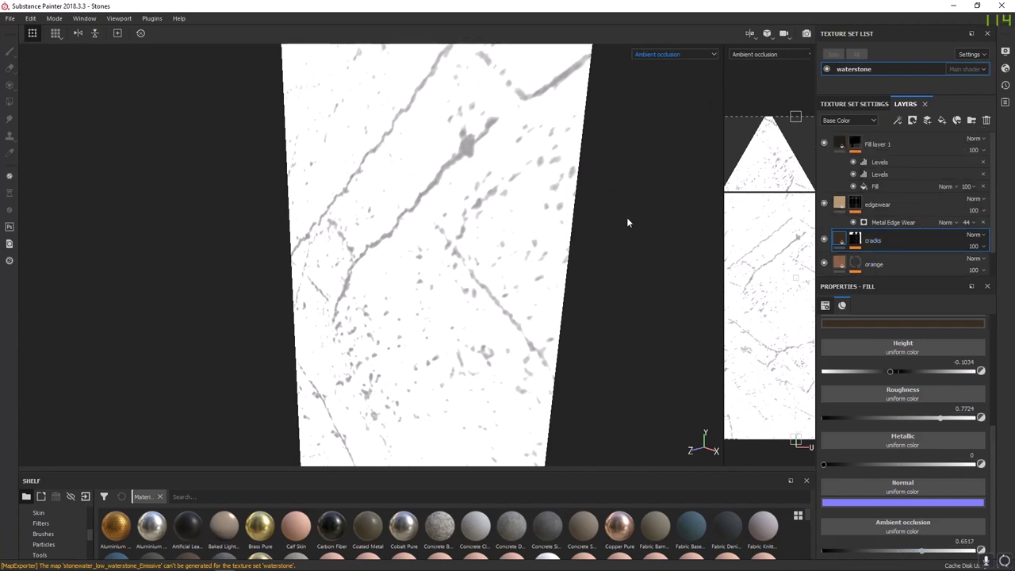
# Return to the full material display and export the waterstone texture set with the Unreal Engine 4 (Packed) configuration as 2048x2048 targa files
pyautogui.press('m')
pyautogui.keyDown('alt'); pyautogui.moveTo(609, 284); pyautogui.dragTo(367, 141, button='right'); pyautogui.keyUp('alt')
pyautogui.keyDown('alt'); pyautogui.moveTo(366, 142); pyautogui.dragTo(405, 228); pyautogui.keyUp('alt')
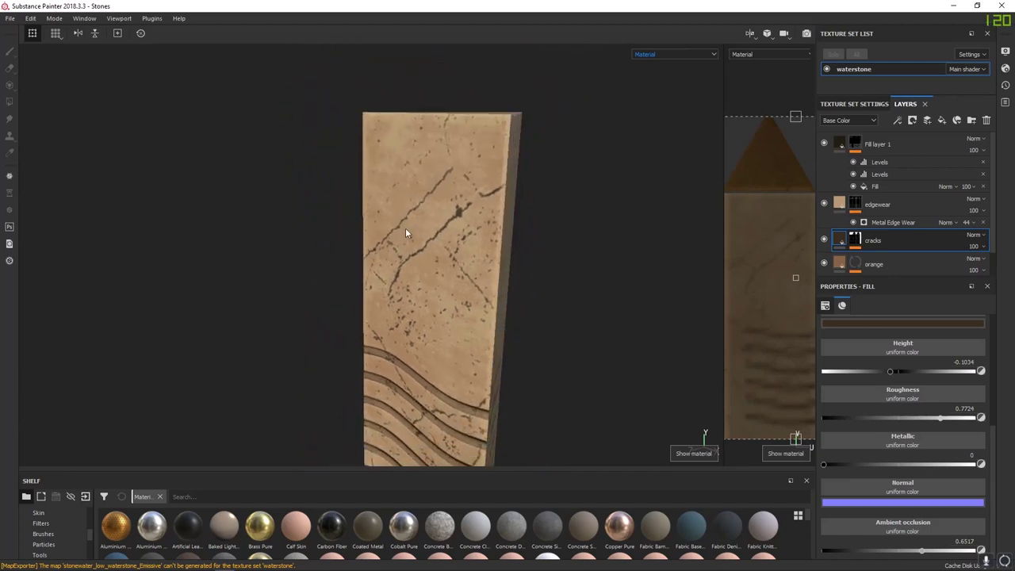
pyautogui.click(10, 18)
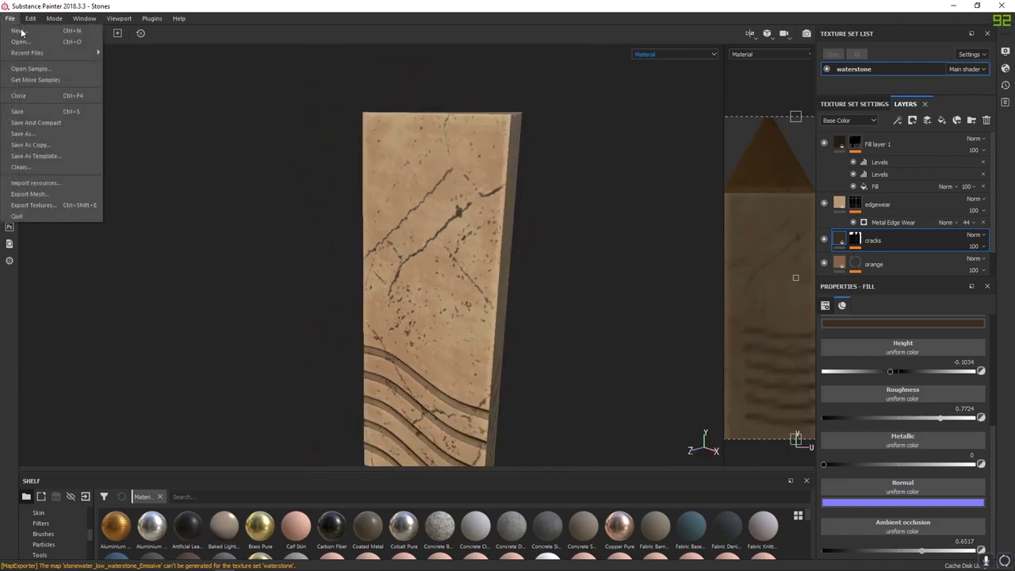
pyautogui.click(50, 205)
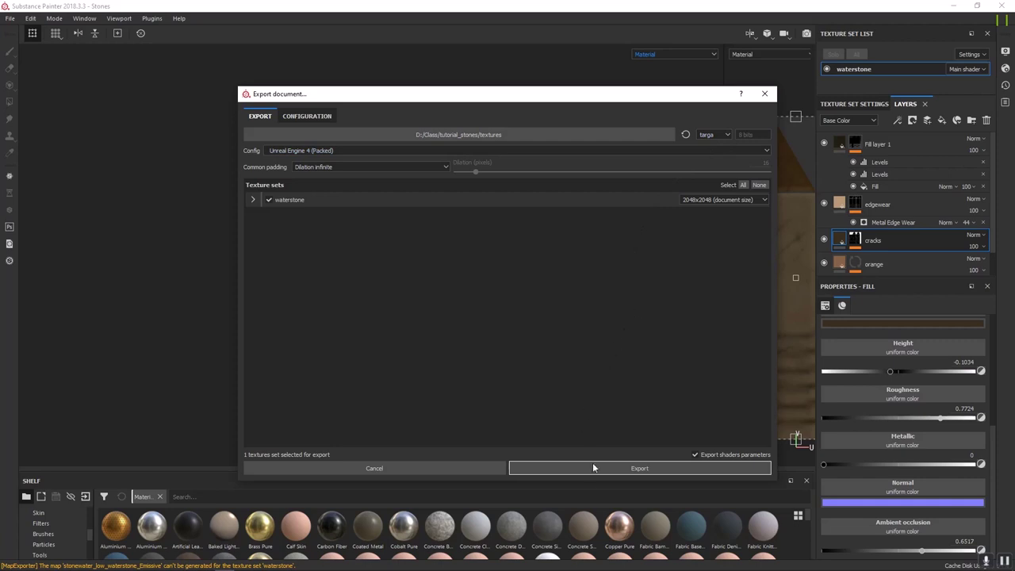
pyautogui.click(566, 468)
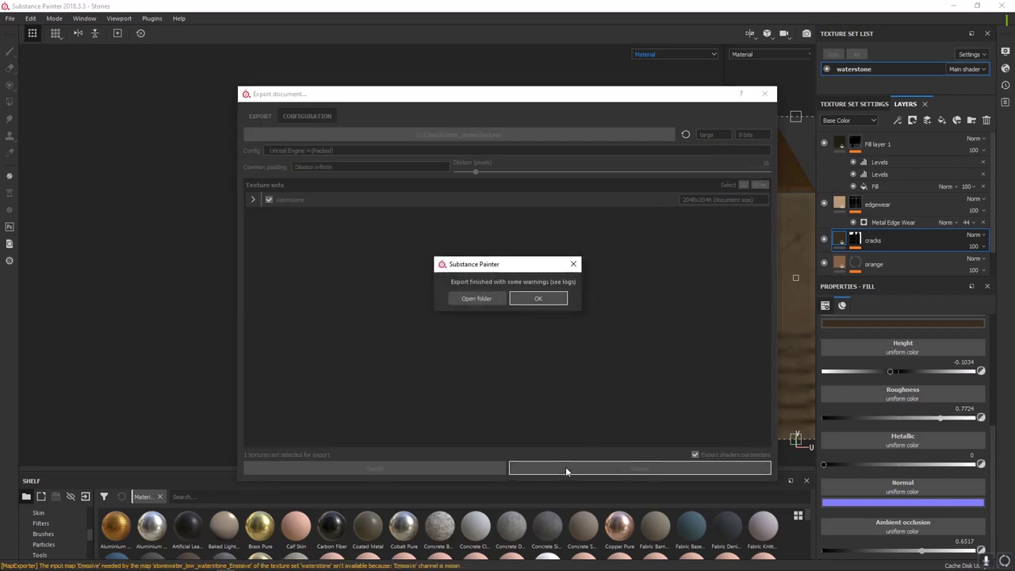
pyautogui.click(463, 299)
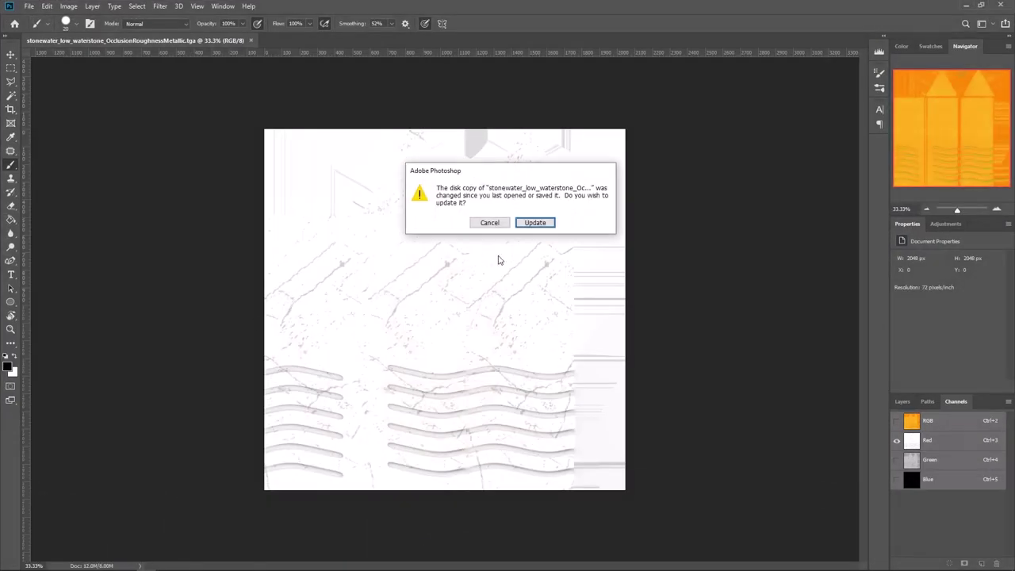
# In Photoshop, update the OcclusionRoughnessMetallic map from disk and examine the cracks in its red channel alone
pyautogui.click(534, 223)
pyautogui.keyDown('alt'); pyautogui.scroll(3, 506, 333); pyautogui.keyUp('alt')
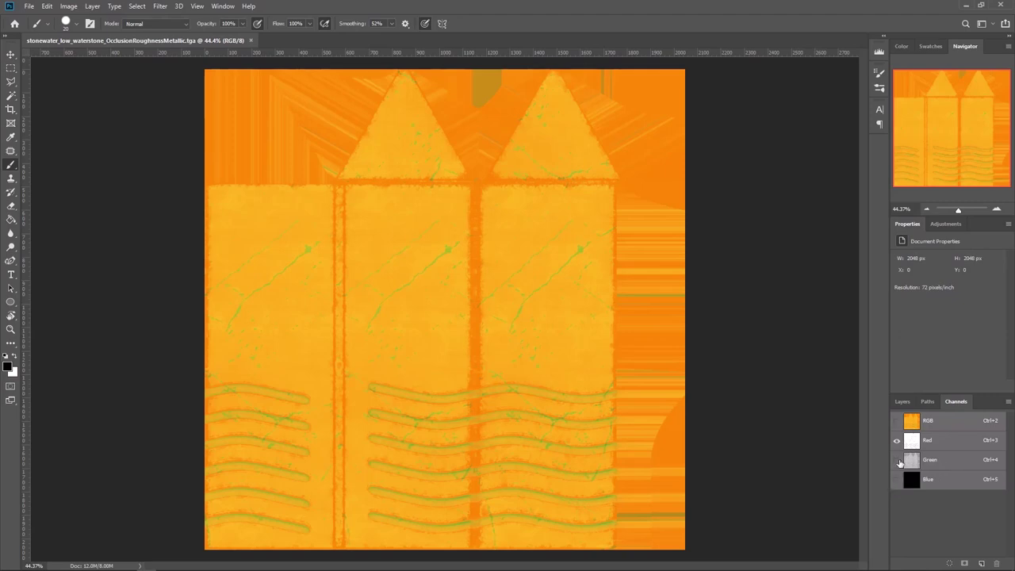
pyautogui.click(899, 461)
pyautogui.keyDown('alt'); pyautogui.scroll(3, 524, 294); pyautogui.keyUp('alt')
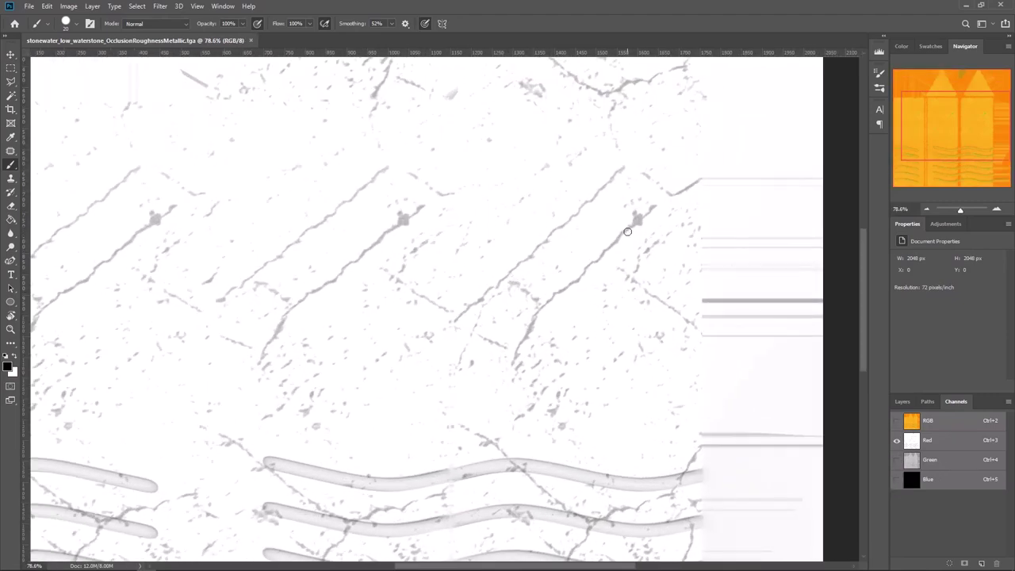
pyautogui.keyDown('alt'); pyautogui.scroll(-3, 462, 272); pyautogui.keyUp('alt')
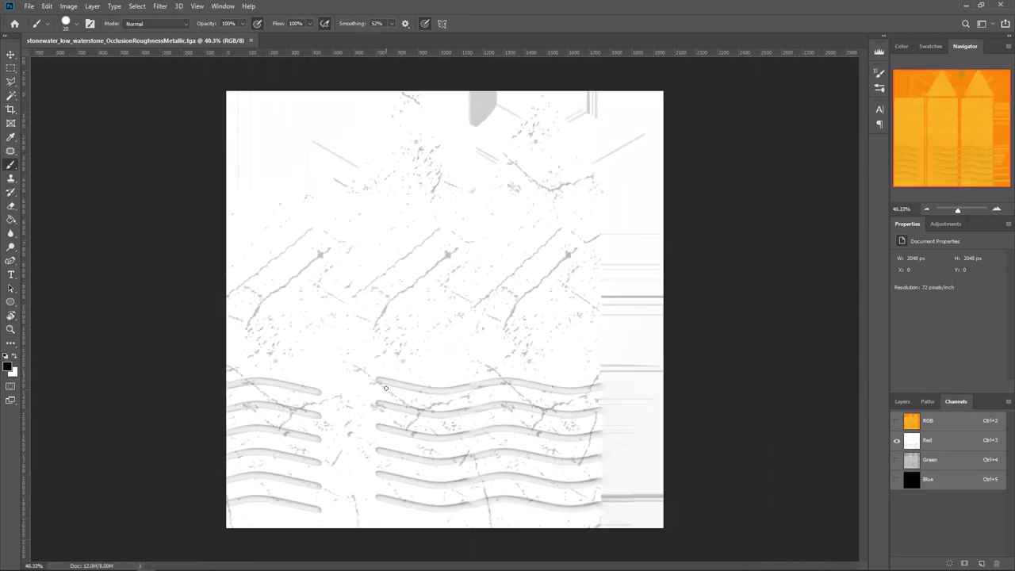
# Switch back to Substance Painter and examine the cracks on each pillar face and the projection settings of the cracks mask's grunge fill
pyautogui.click(225, 563)
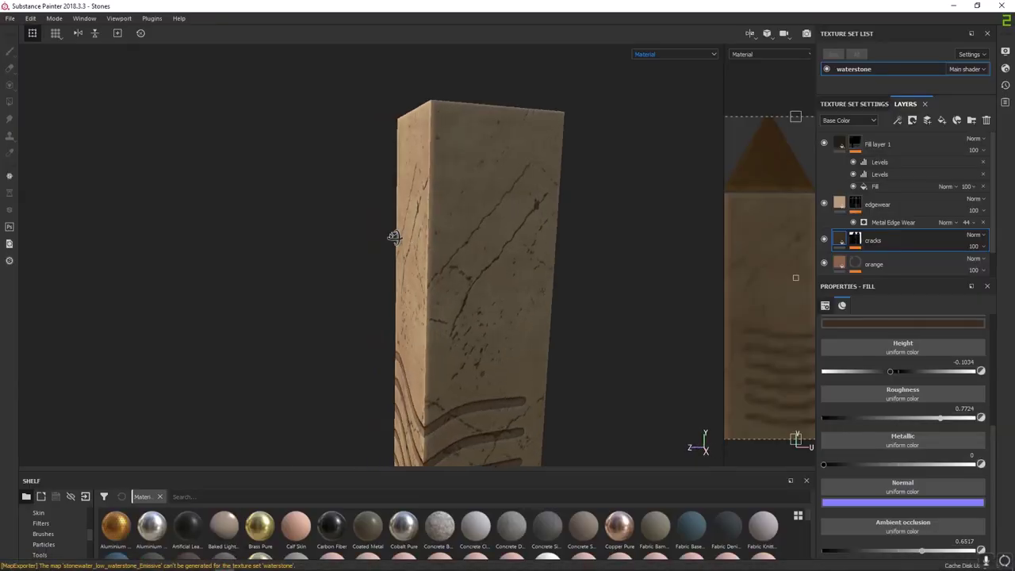
pyautogui.keyDown('alt'); pyautogui.moveTo(393, 237); pyautogui.dragTo(298, 158); pyautogui.keyUp('alt')
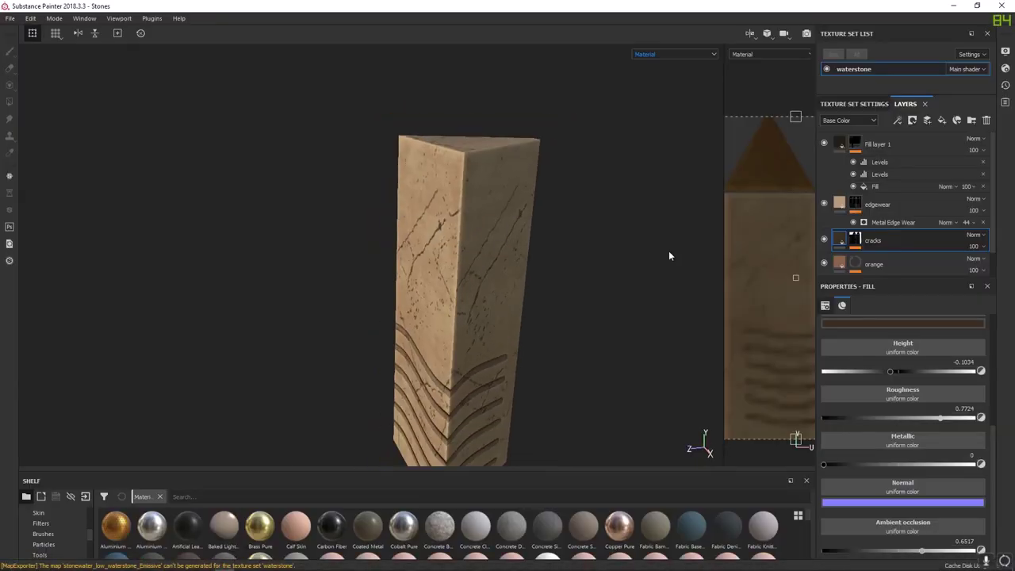
pyautogui.click(855, 238)
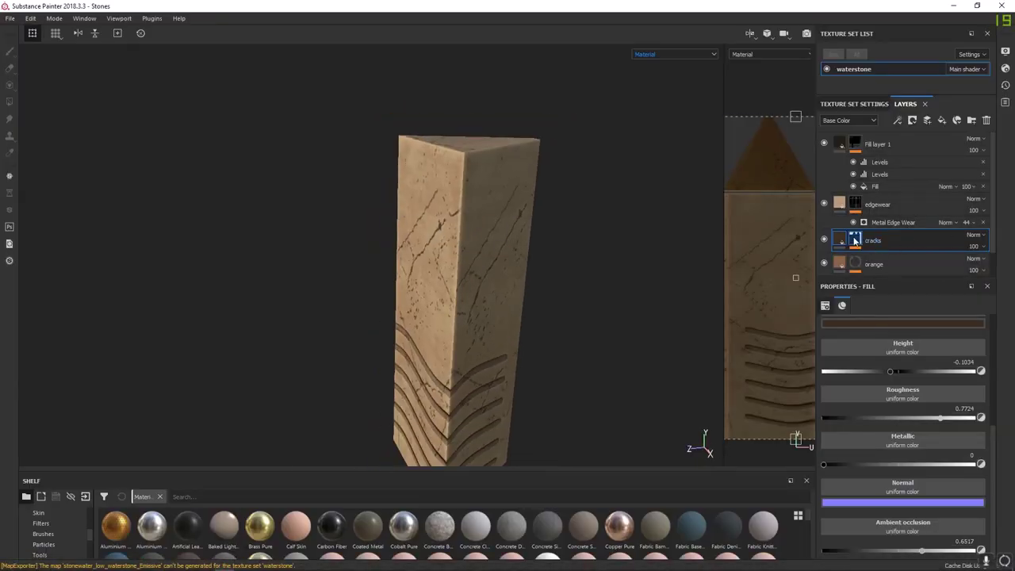
pyautogui.click(842, 239)
pyautogui.scroll(-2, 902, 238)
pyautogui.click(899, 220)
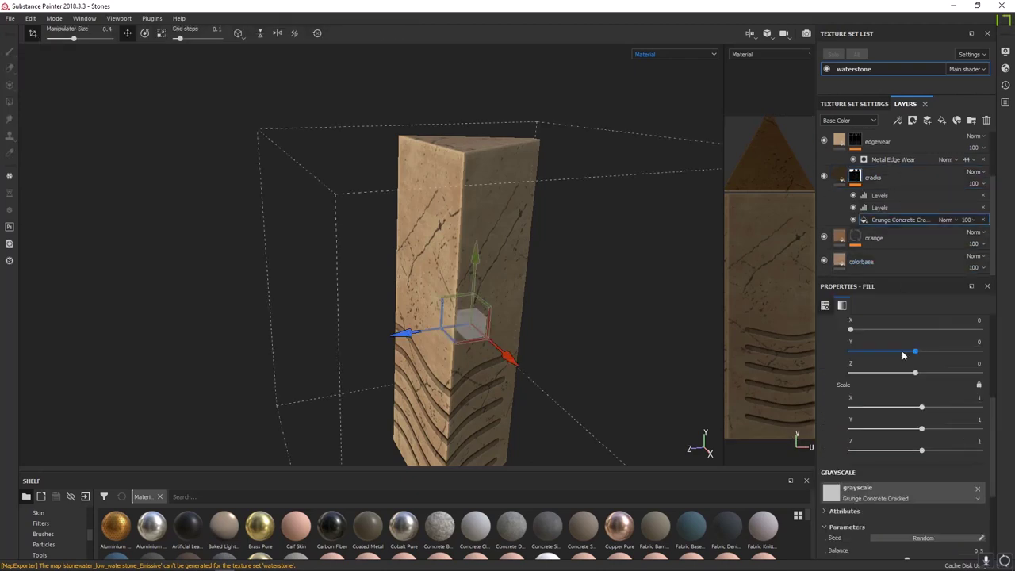
pyautogui.scroll(3, 892, 433)
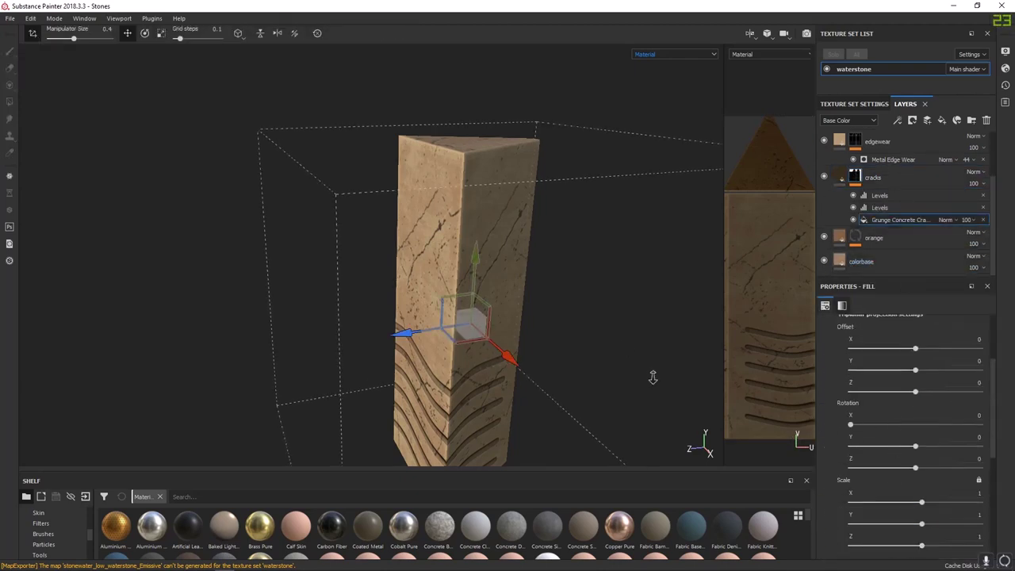
pyautogui.scroll(2, 935, 407)
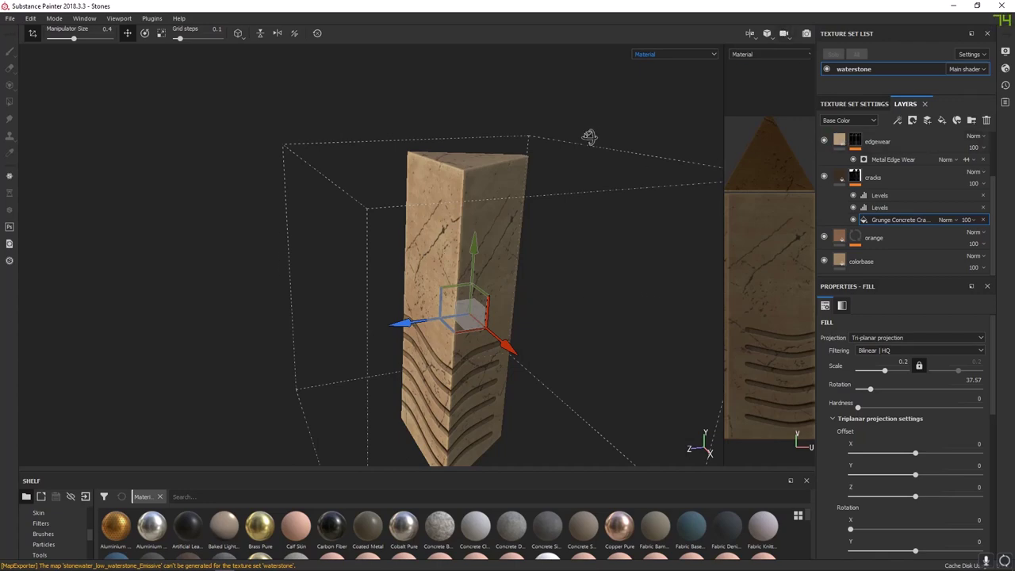
pyautogui.keyDown('alt'); pyautogui.moveTo(590, 136); pyautogui.dragTo(716, 132); pyautogui.keyUp('alt')
pyautogui.moveTo(387, 118)
pyautogui.keyDown('alt'); pyautogui.mouseDown()
pyautogui.moveTo(523, 154)
pyautogui.moveTo(213, 162)
pyautogui.moveTo(181, 150)
pyautogui.moveTo(238, 155)
pyautogui.mouseUp(); pyautogui.keyUp('alt')
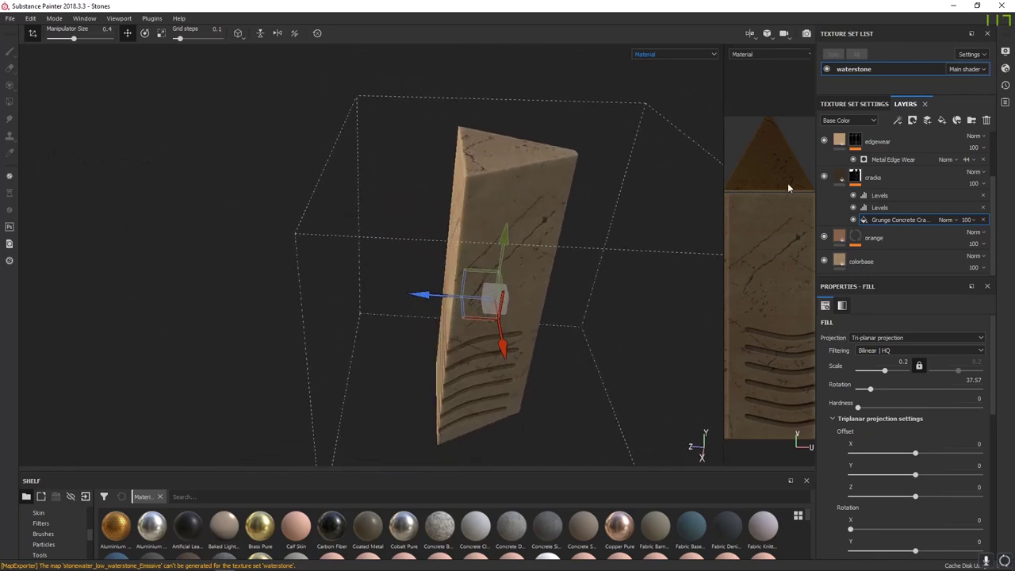
# Create three new folders directly above the cracks layer
pyautogui.click(899, 177)
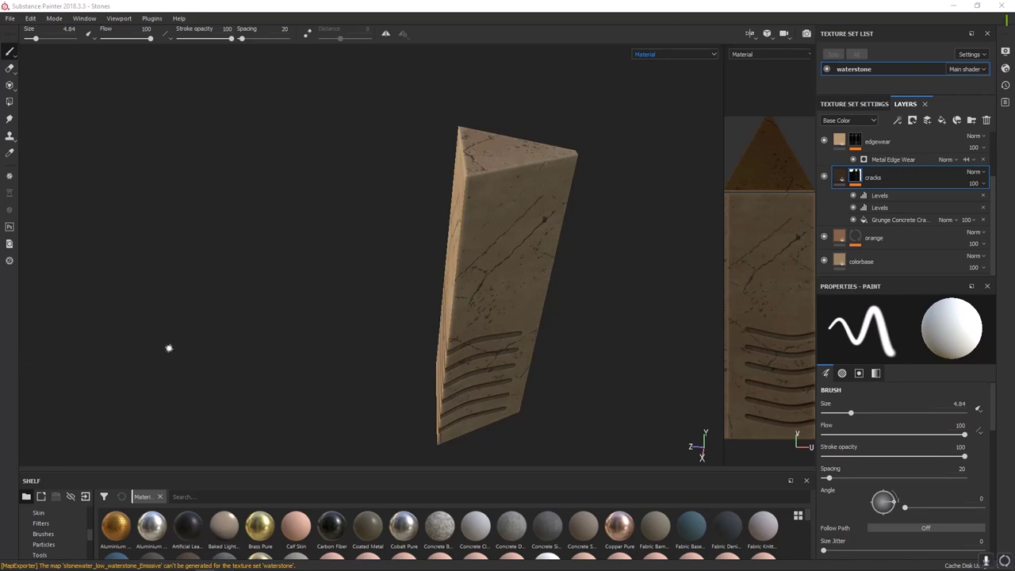
pyautogui.click(972, 120)
pyautogui.click(972, 121)
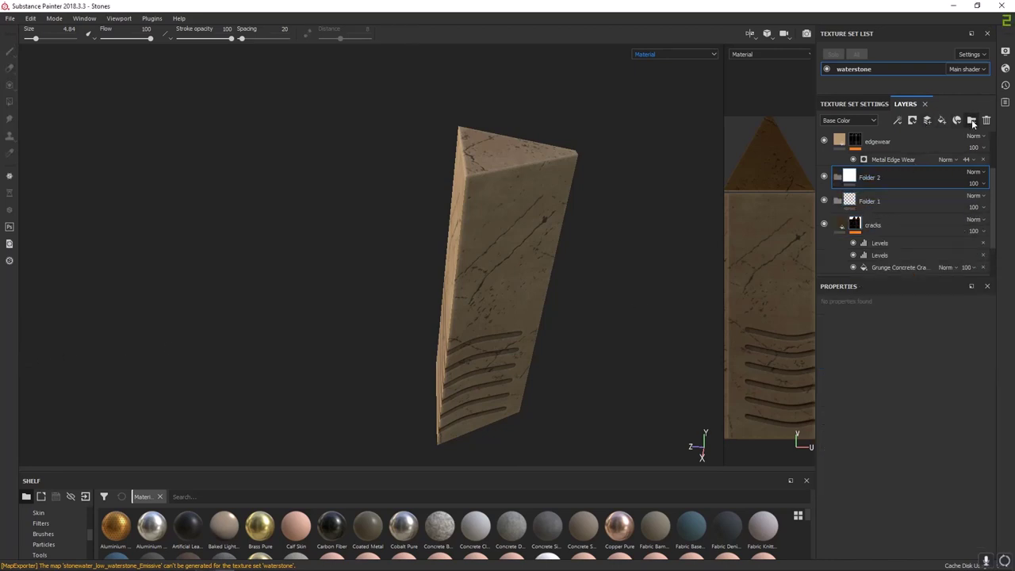
pyautogui.click(973, 120)
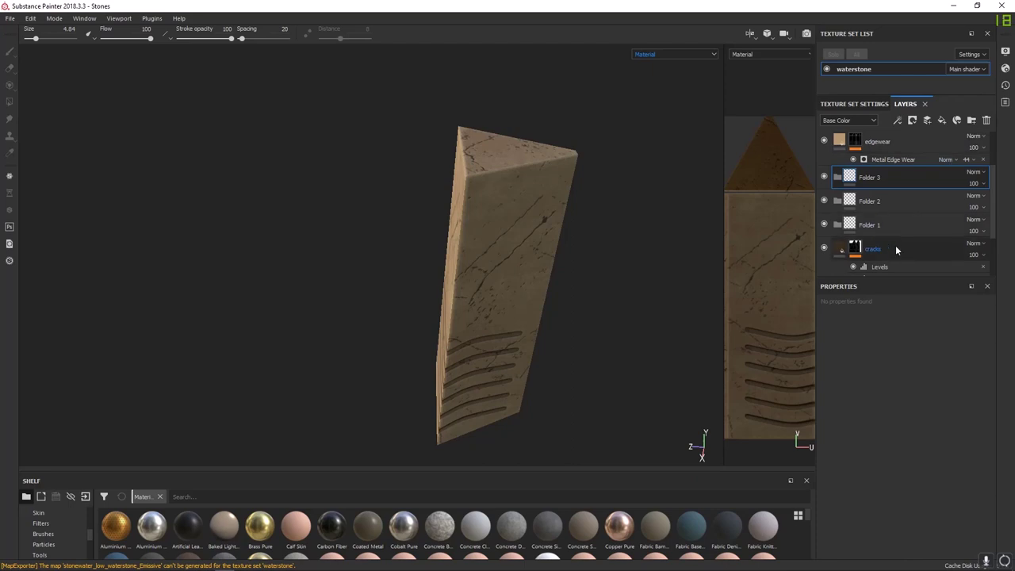
# Put the cracks layer in Folder 1 and a duplicate of it in each of Folder 2 and Folder 3, and collapse the folders
pyautogui.moveTo(895, 246); pyautogui.dragTo(893, 224)
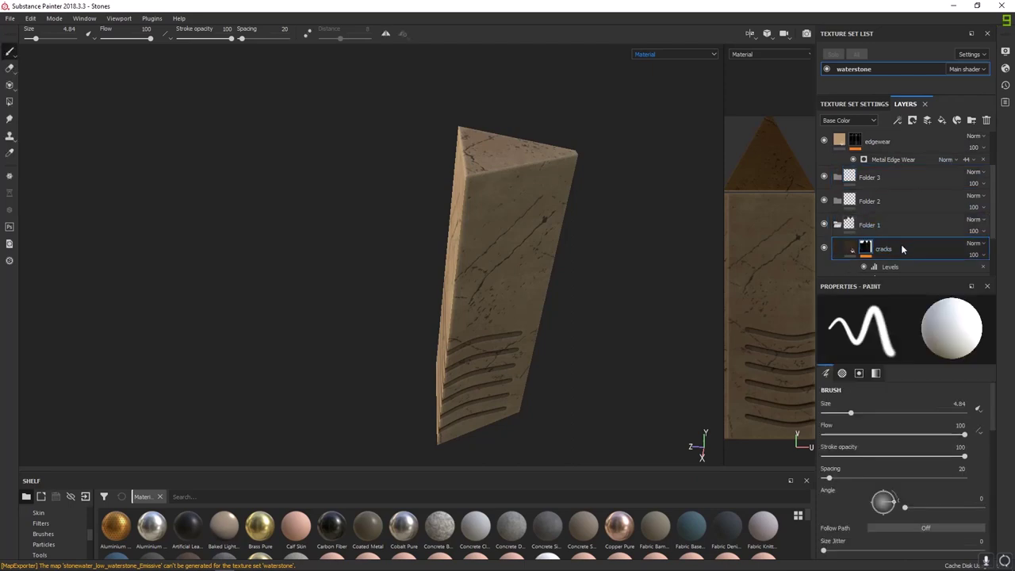
pyautogui.hotkey('ctrl', 'd')
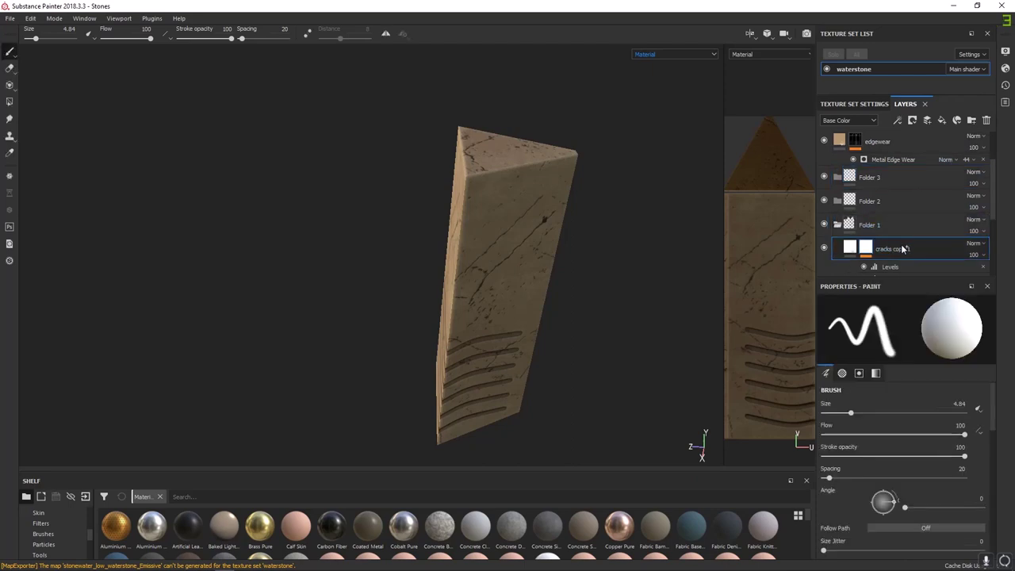
pyautogui.moveTo(897, 251); pyautogui.dragTo(891, 200)
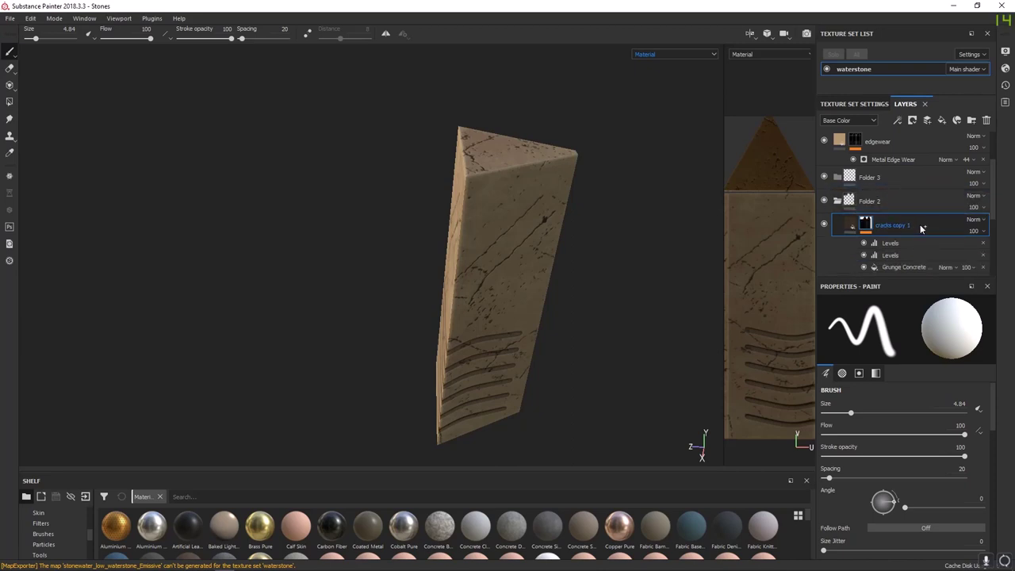
pyautogui.hotkey('ctrl', 'd')
pyautogui.moveTo(916, 222); pyautogui.dragTo(911, 175)
pyautogui.click(843, 178)
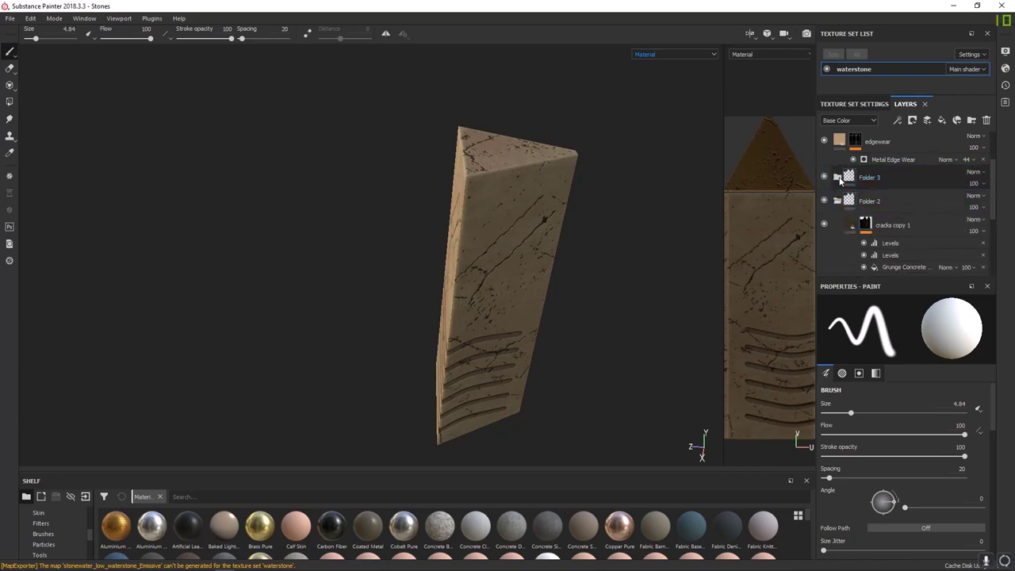
pyautogui.click(838, 201)
pyautogui.click(840, 227)
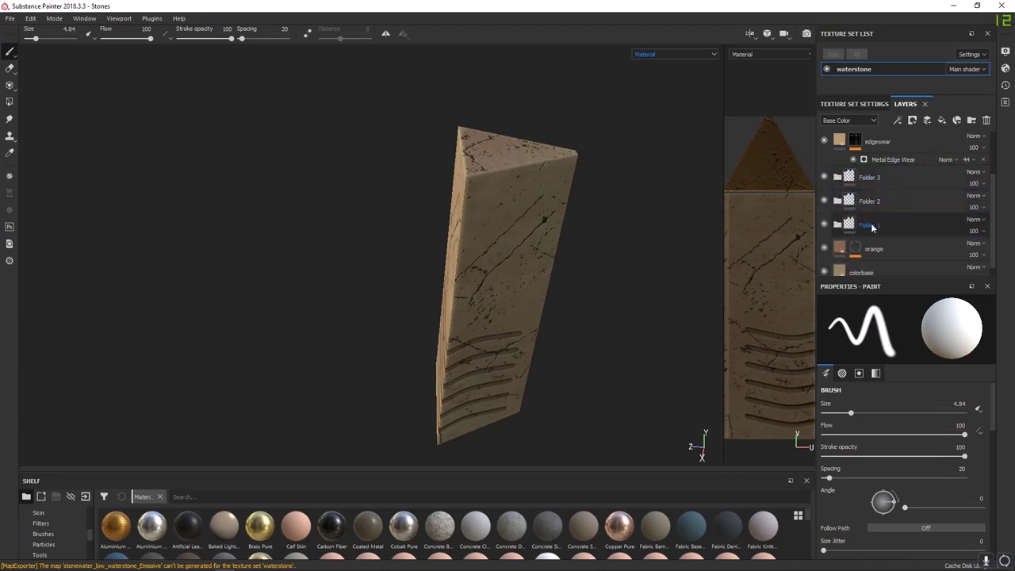
# Add a black mask to each of Folder 3, Folder 2 and Folder 1
pyautogui.doubleClick(870, 178)
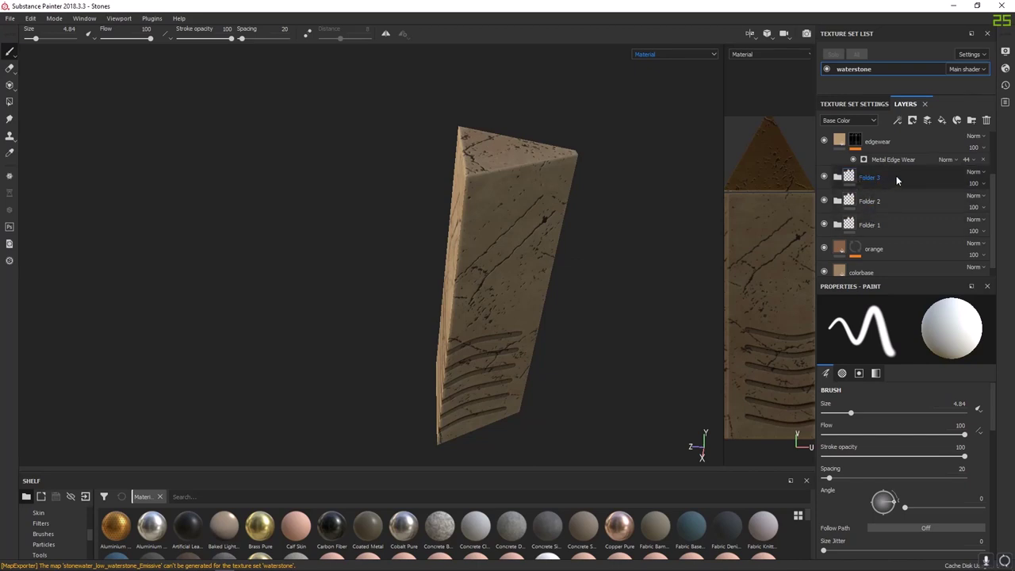
pyautogui.click(897, 176)
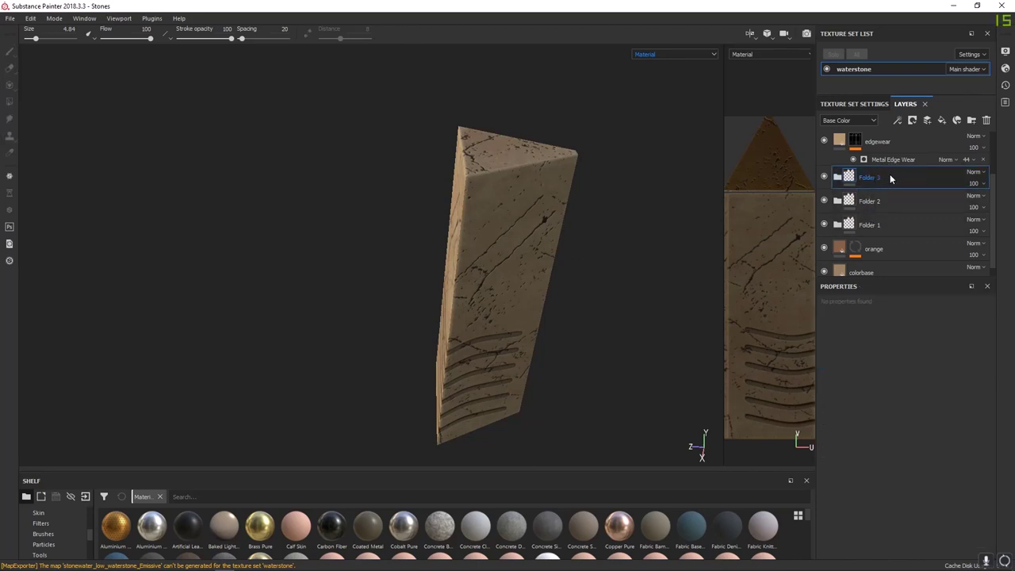
pyautogui.rightClick(890, 174)
pyautogui.click(909, 192)
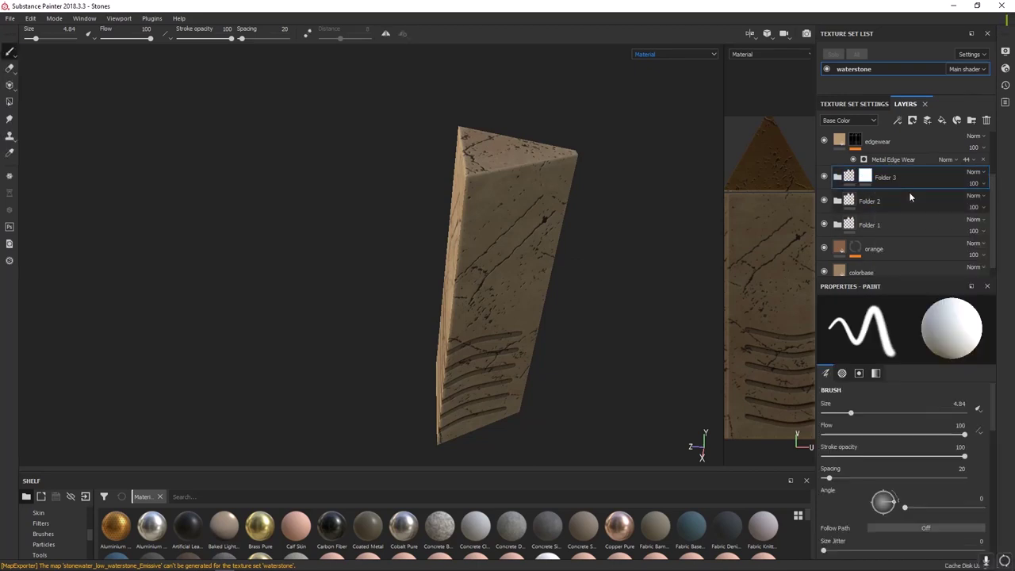
pyautogui.click(898, 196)
pyautogui.rightClick(894, 202)
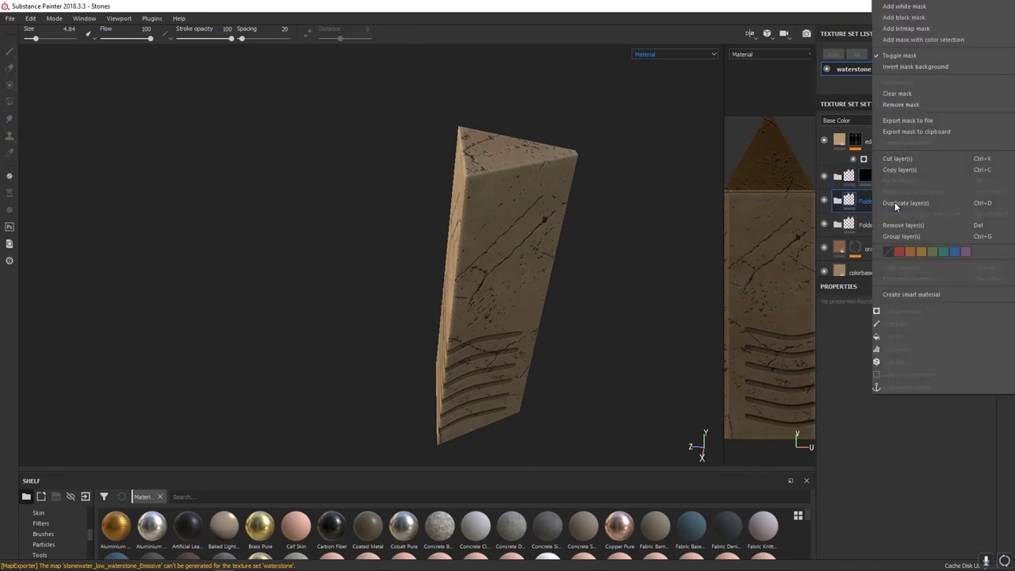
pyautogui.click(904, 17)
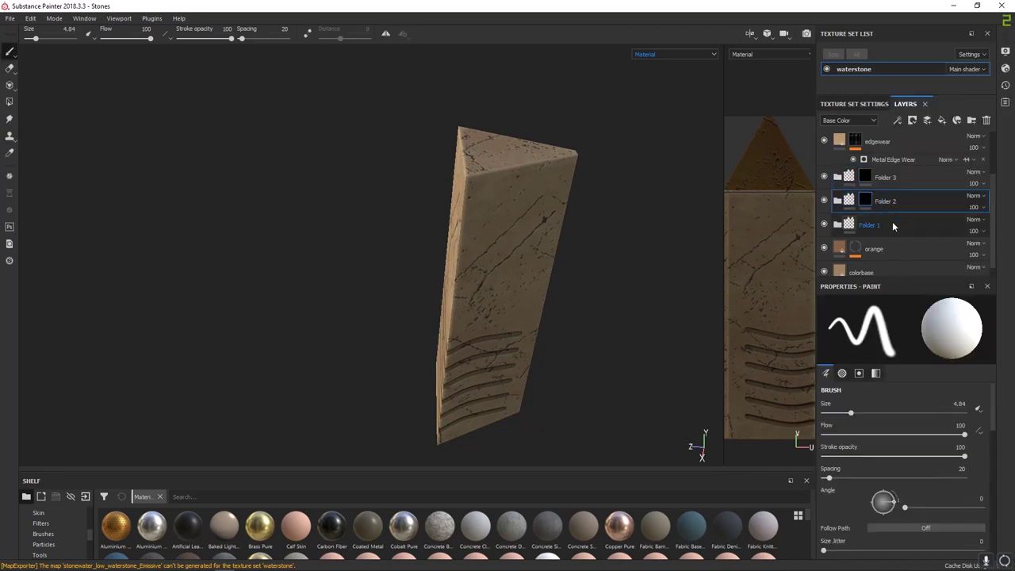
pyautogui.click(893, 225)
pyautogui.rightClick(892, 226)
pyautogui.click(910, 19)
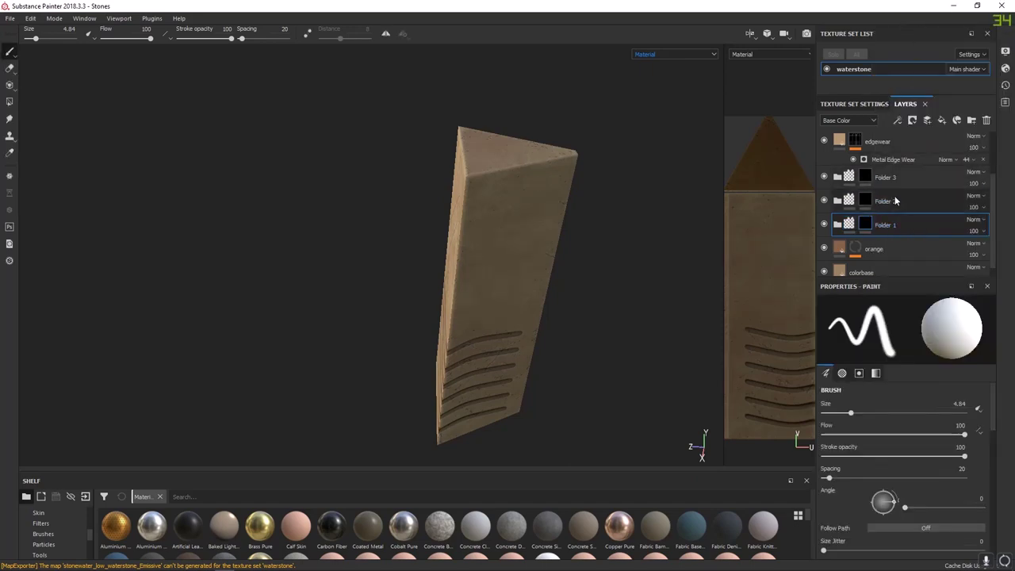
# Add a paint effect to the black masks of Folder 1, Folder 2 and Folder 3
pyautogui.click(838, 225)
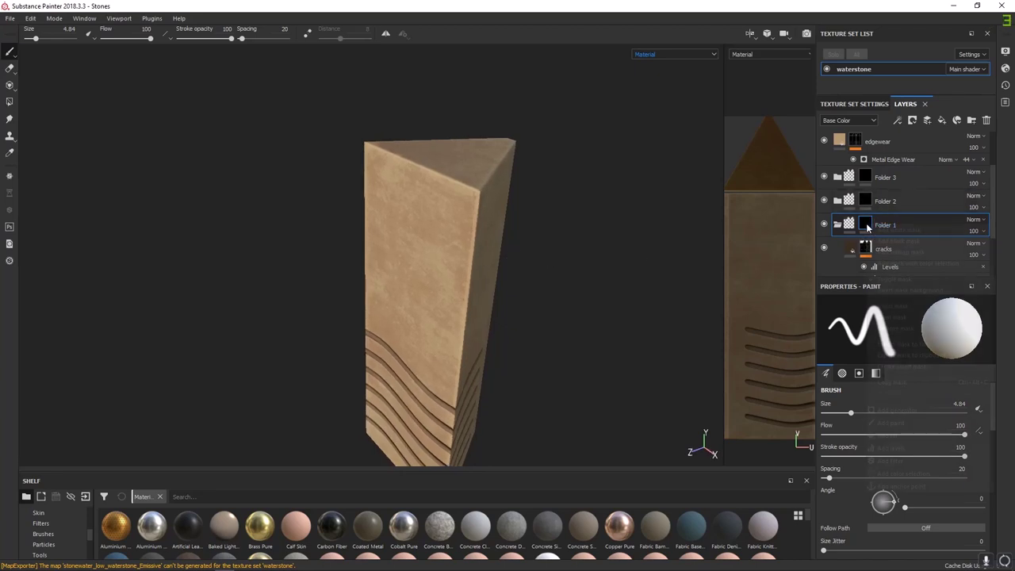
pyautogui.rightClick(868, 227)
pyautogui.click(896, 426)
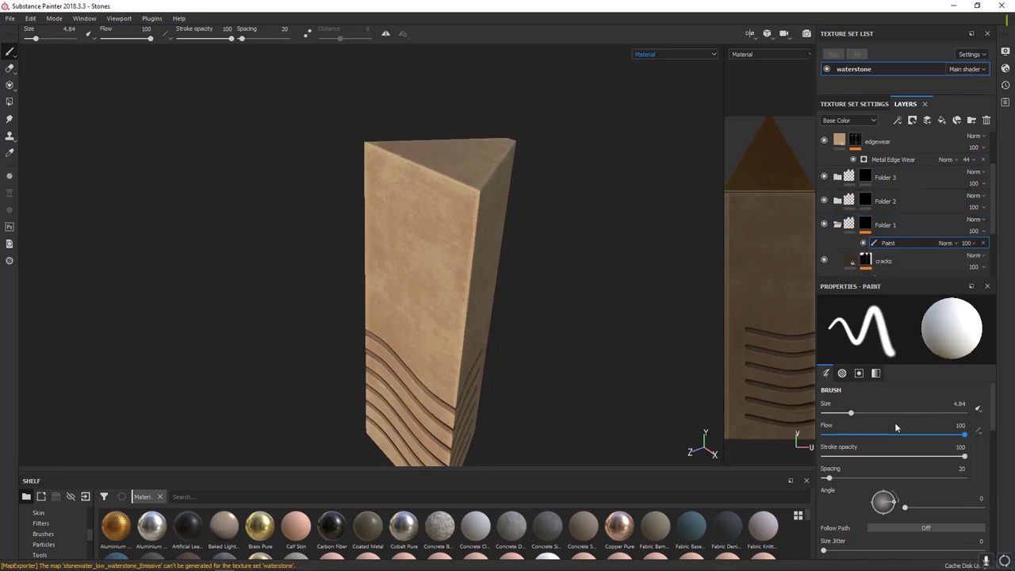
pyautogui.rightClick(870, 204)
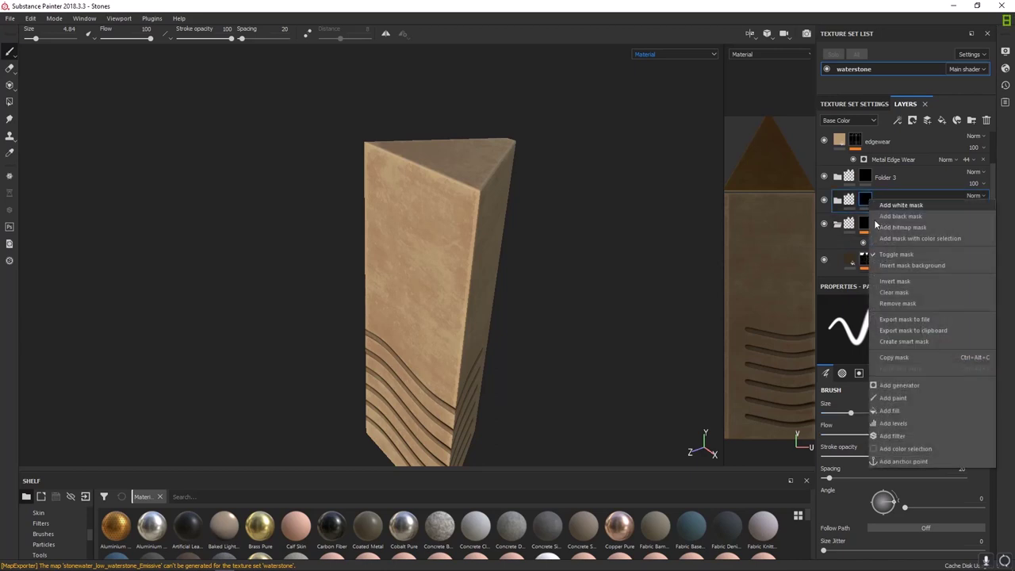
pyautogui.click(902, 401)
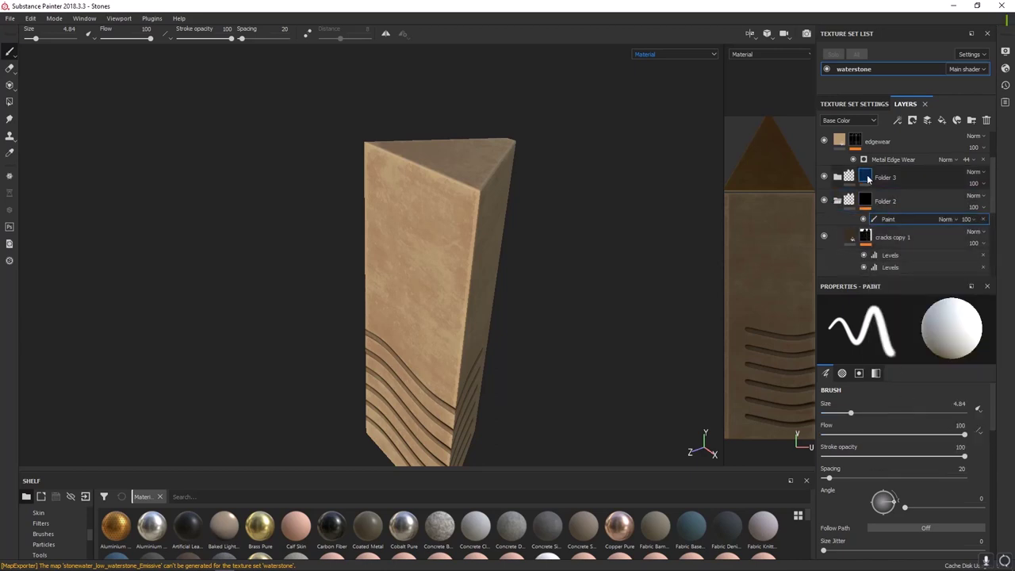
pyautogui.rightClick(865, 177)
pyautogui.click(902, 376)
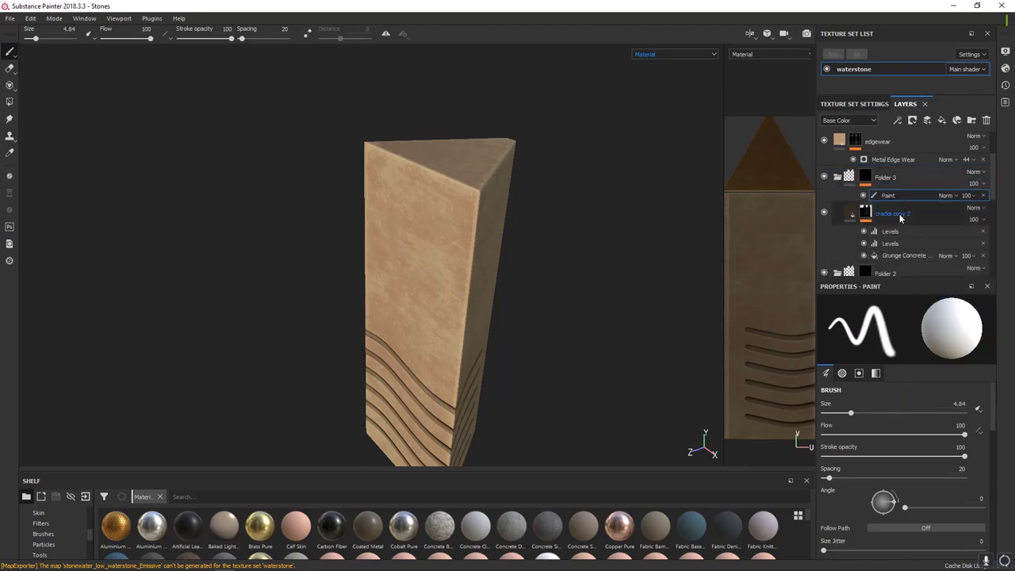
pyautogui.scroll(-2, 904, 214)
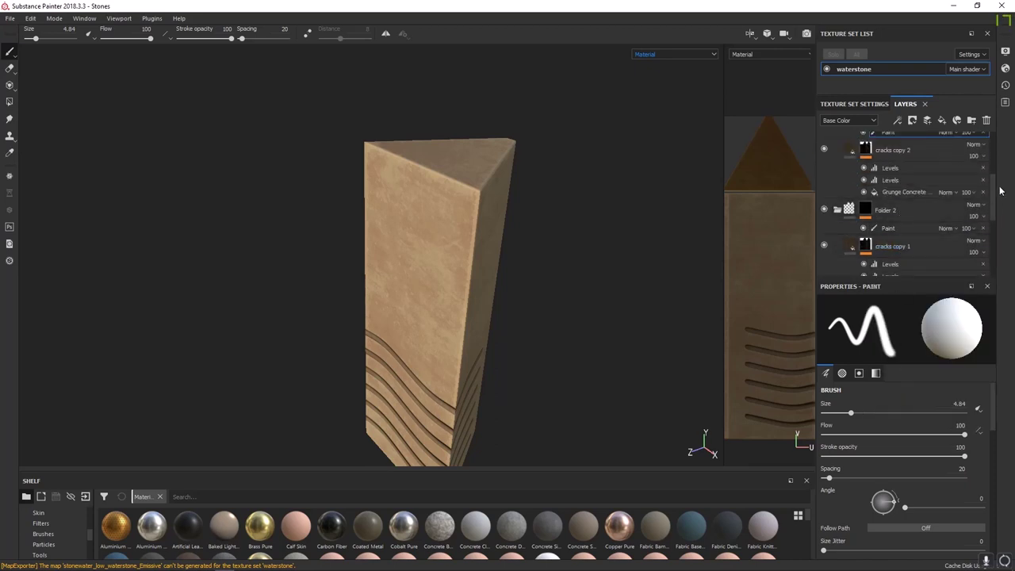
# Enlarge the layer stack area and rename Folder 1 as cracksSide1
pyautogui.scroll(-2, 914, 225)
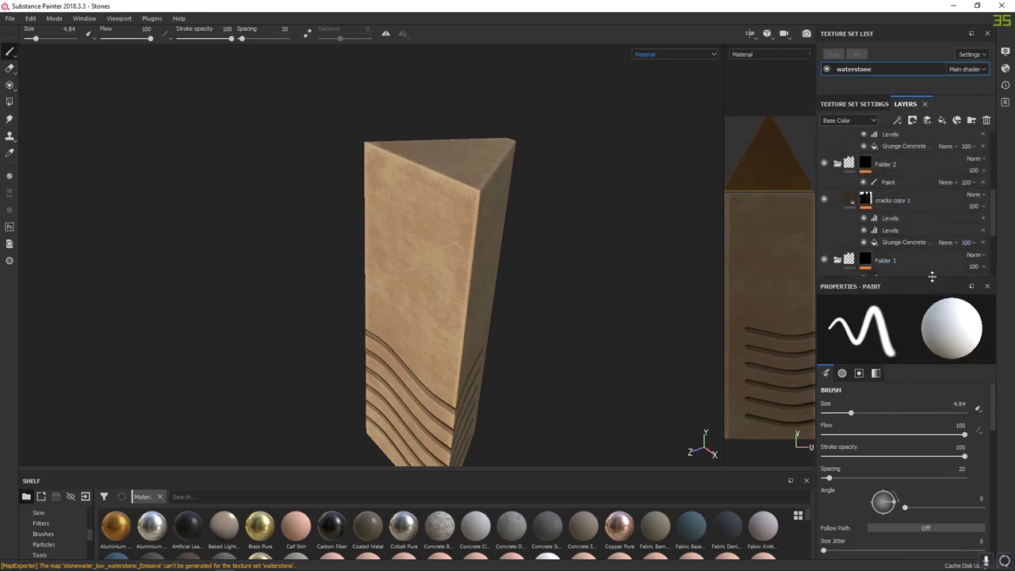
pyautogui.moveTo(933, 276); pyautogui.dragTo(932, 366)
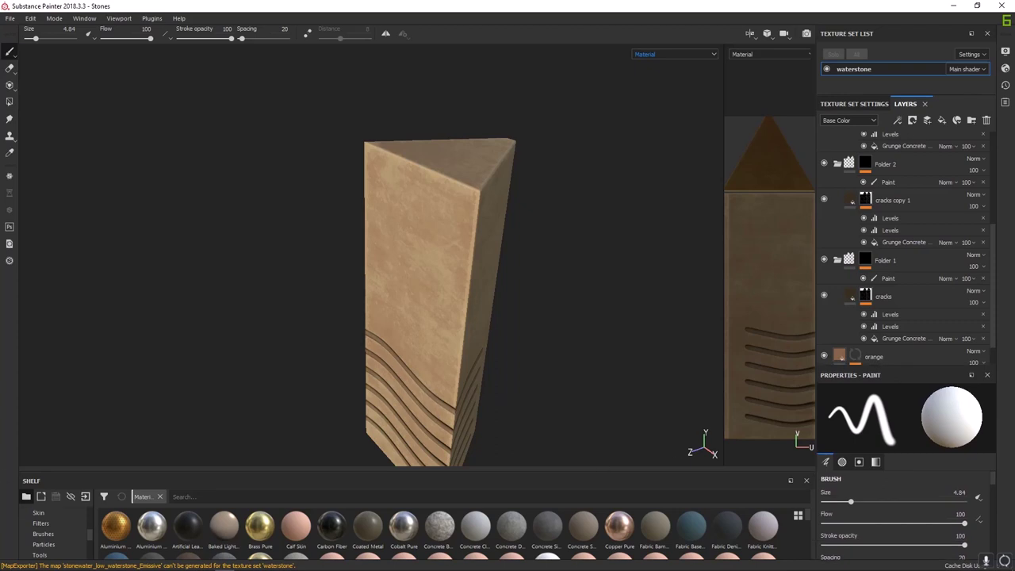
pyautogui.doubleClick(887, 263)
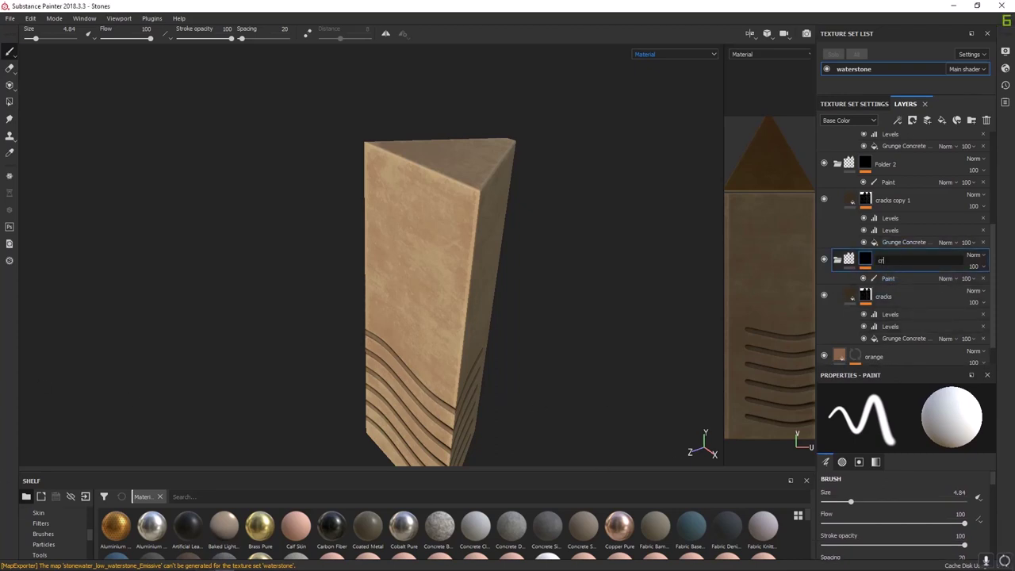
pyautogui.write('cracksSide1')
pyautogui.press('Return')
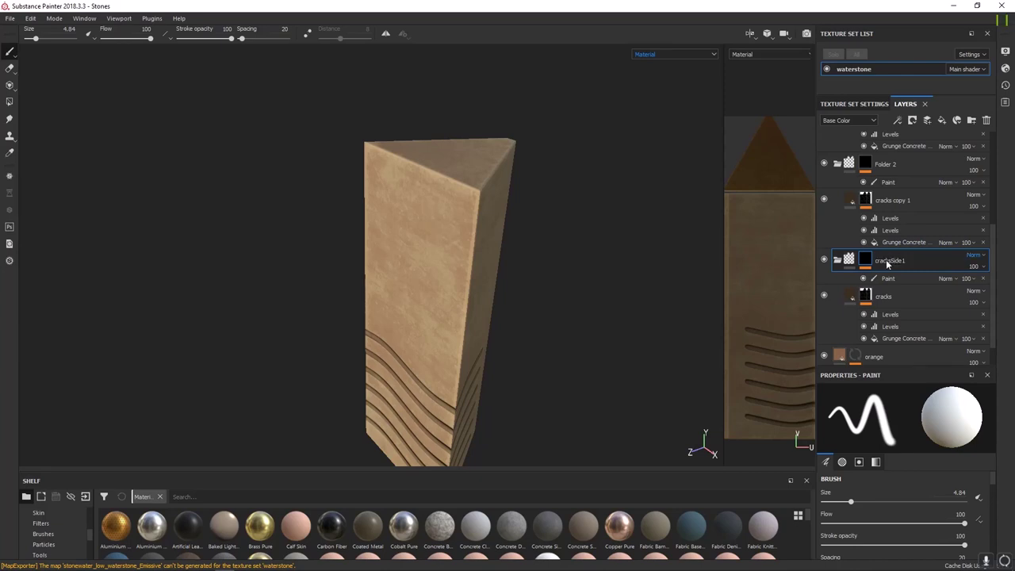
# Rename Folder 2 as cracksSide2, reusing the name of the cracksSide1 folder
pyautogui.doubleClick(892, 261)
pyautogui.hotkey('ctrl', 'c')
pyautogui.doubleClick(887, 164)
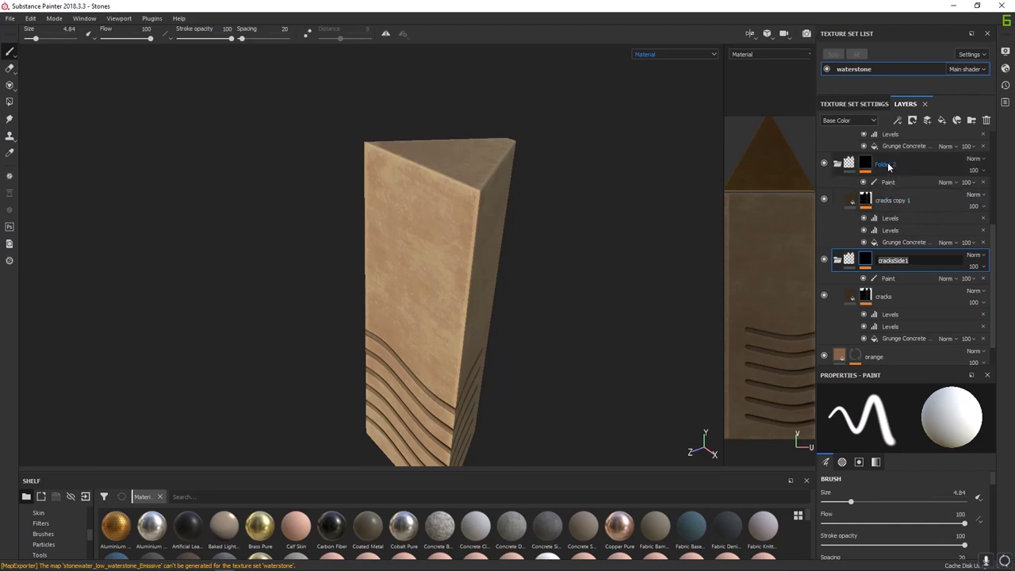
pyautogui.hotkey('ctrl', 'v')
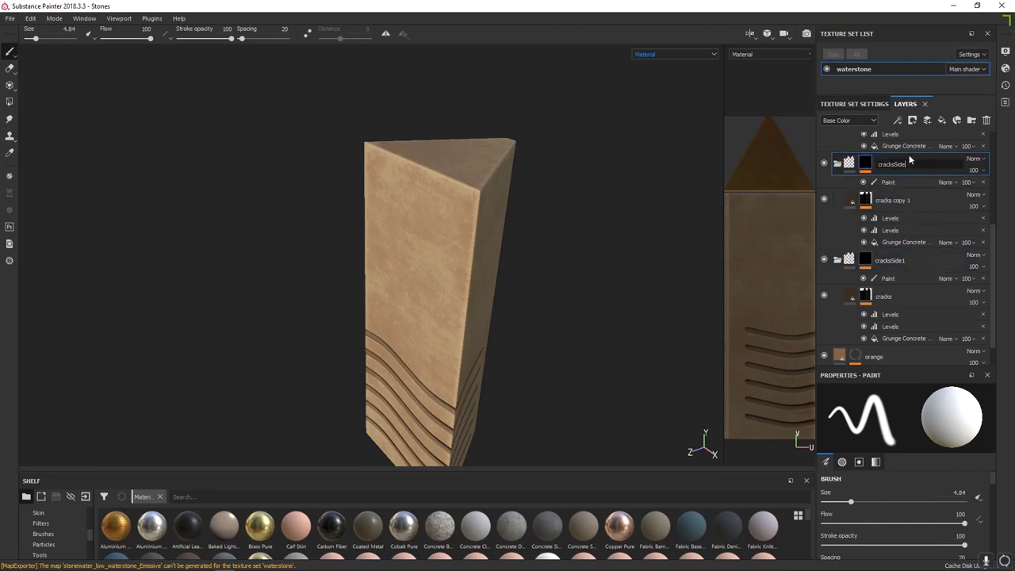
pyautogui.write('2')
pyautogui.press('Return')
# Rename Folder 3 as cracksSide3, reusing the copied folder name
pyautogui.scroll(3, 904, 232)
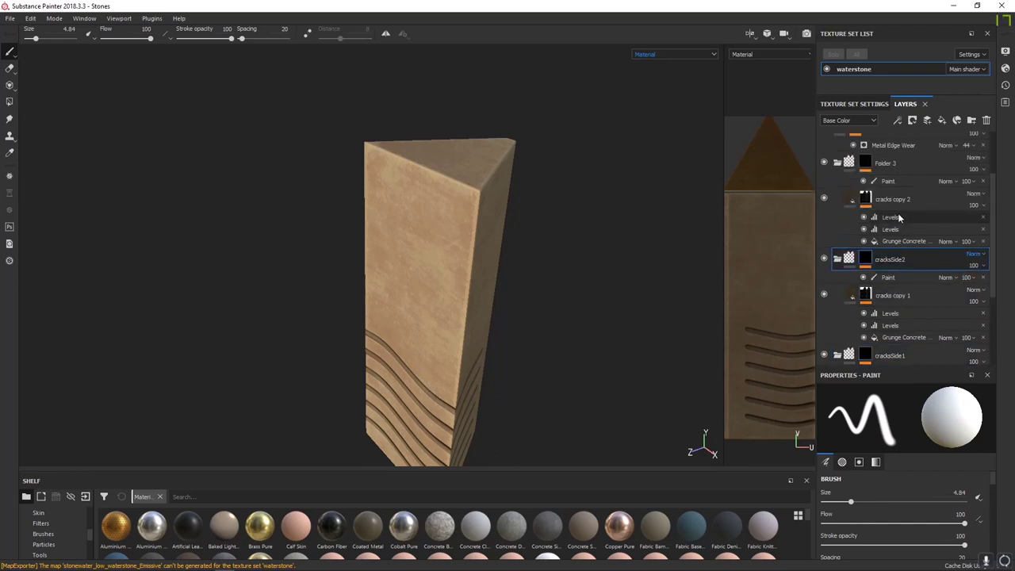
pyautogui.doubleClick(892, 164)
pyautogui.hotkey('ctrl', 'v')
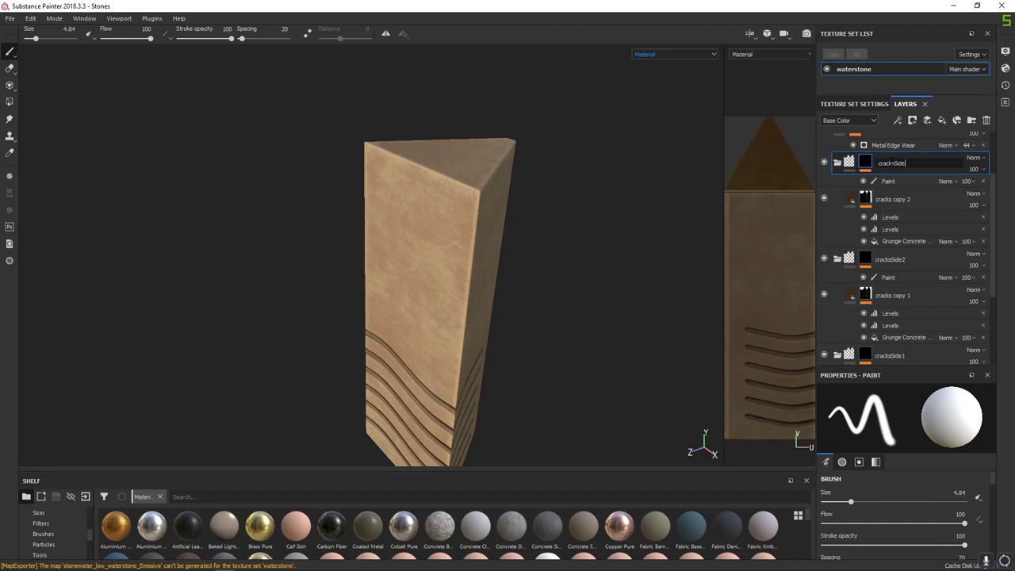
pyautogui.write('3')
pyautogui.press('Return')
# Polygon-fill the pillar's brightly lit carved face with white in the paint effect of the cracksSide1 mask
pyautogui.scroll(-2, 891, 171)
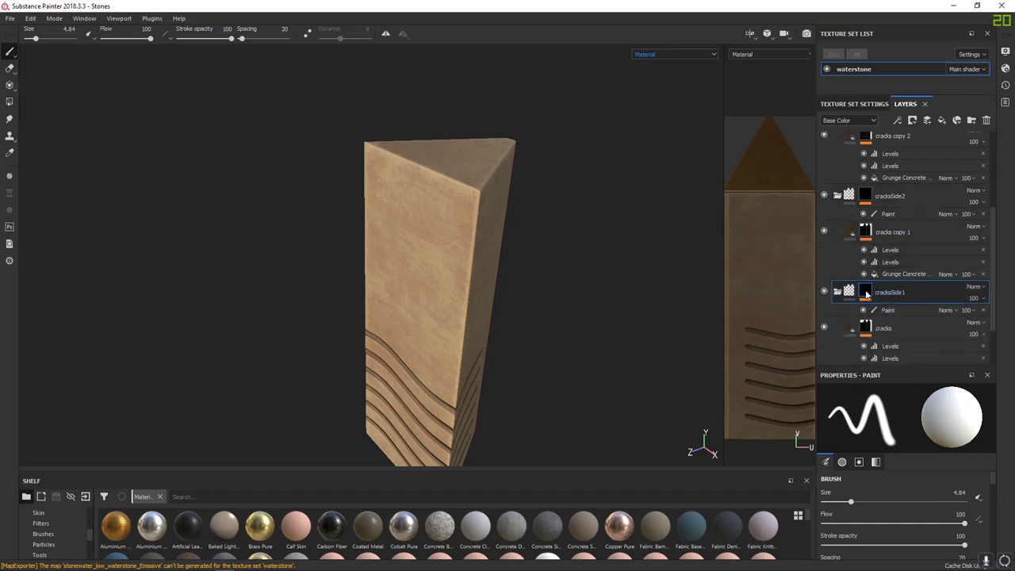
pyautogui.click(906, 311)
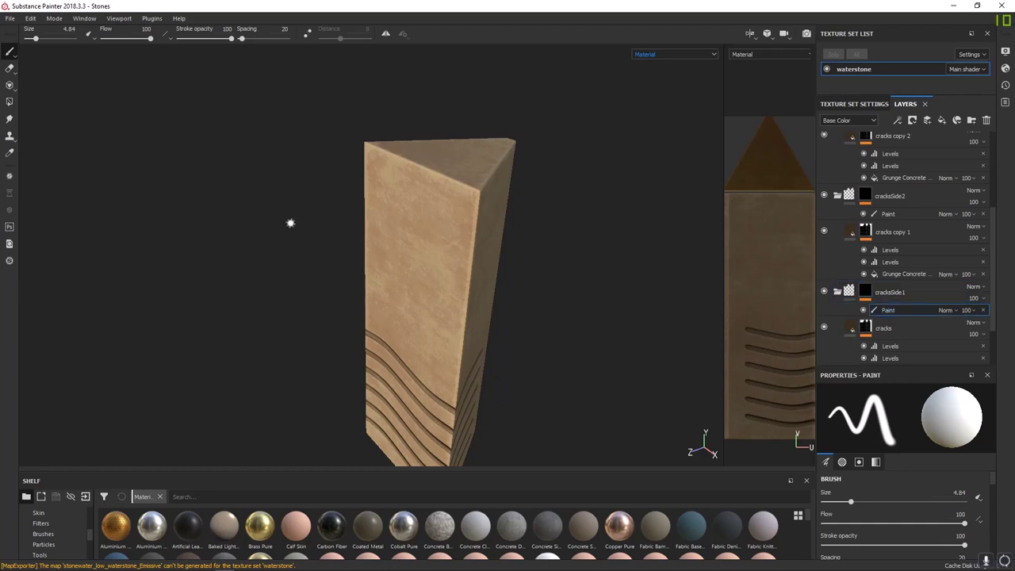
pyautogui.click(10, 102)
pyautogui.keyDown('alt'); pyautogui.moveTo(294, 296); pyautogui.dragTo(349, 287); pyautogui.keyUp('alt')
pyautogui.keyDown('alt'); pyautogui.moveTo(349, 287); pyautogui.dragTo(351, 265, button='middle'); pyautogui.keyUp('alt')
pyautogui.keyDown('alt'); pyautogui.moveTo(351, 265); pyautogui.dragTo(348, 306); pyautogui.keyUp('alt')
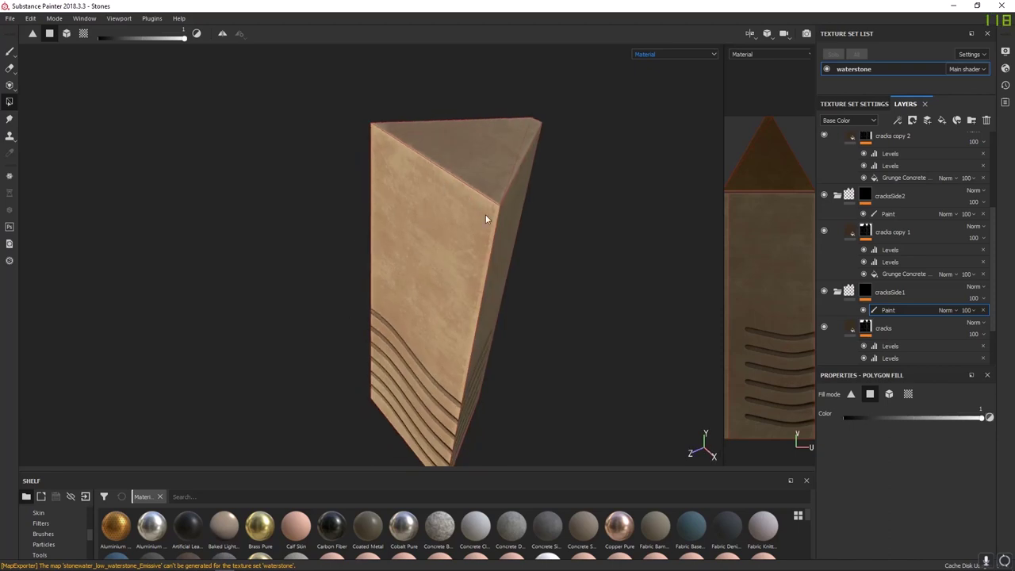
pyautogui.keyDown('alt'); pyautogui.moveTo(486, 219); pyautogui.dragTo(511, 244); pyautogui.keyUp('alt')
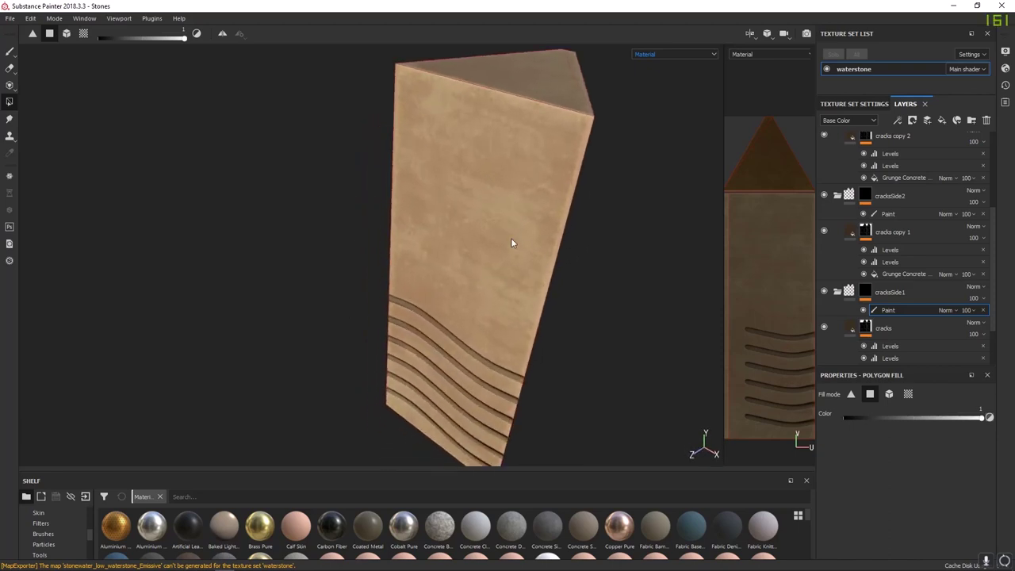
pyautogui.moveTo(184, 38); pyautogui.dragTo(123, 38)
pyautogui.click(466, 247)
# Fill the pillar's triangular top face with white in the cracksSide1 mask as well
pyautogui.keyDown('alt'); pyautogui.moveTo(596, 277); pyautogui.dragTo(534, 156); pyautogui.keyUp('alt')
pyautogui.keyDown('alt'); pyautogui.moveTo(490, 266); pyautogui.dragTo(509, 150); pyautogui.keyUp('alt')
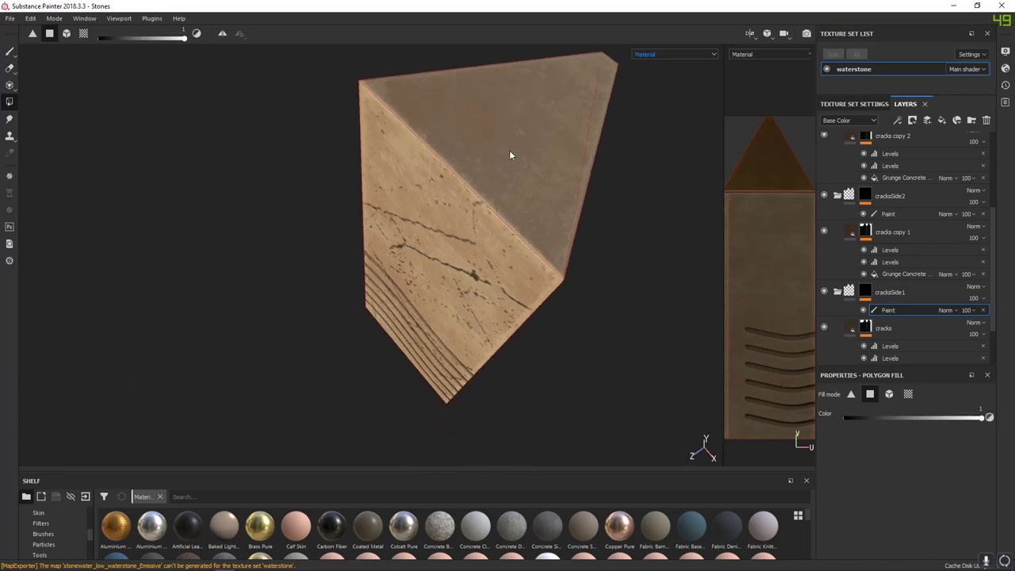
pyautogui.click(509, 147)
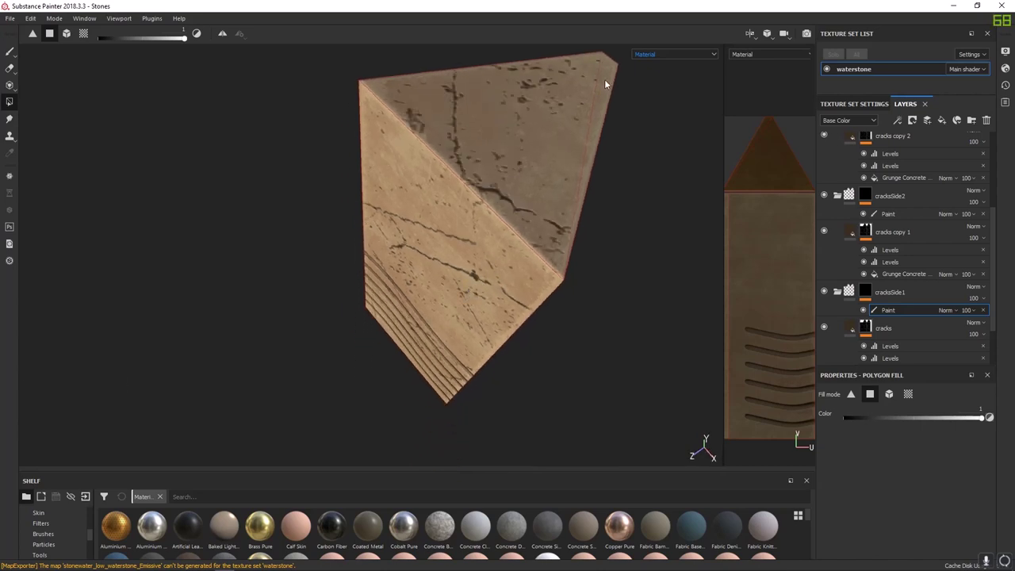
# Examine the pillar's underside, top and sides to check which faces the cracksSide1 mask covers
pyautogui.keyDown('alt'); pyautogui.moveTo(484, 225); pyautogui.dragTo(494, 93); pyautogui.keyUp('alt')
pyautogui.keyDown('alt'); pyautogui.moveTo(446, 262); pyautogui.dragTo(450, 139, button='middle'); pyautogui.keyUp('alt')
pyautogui.keyDown('alt'); pyautogui.moveTo(450, 139); pyautogui.dragTo(443, 333); pyautogui.keyUp('alt')
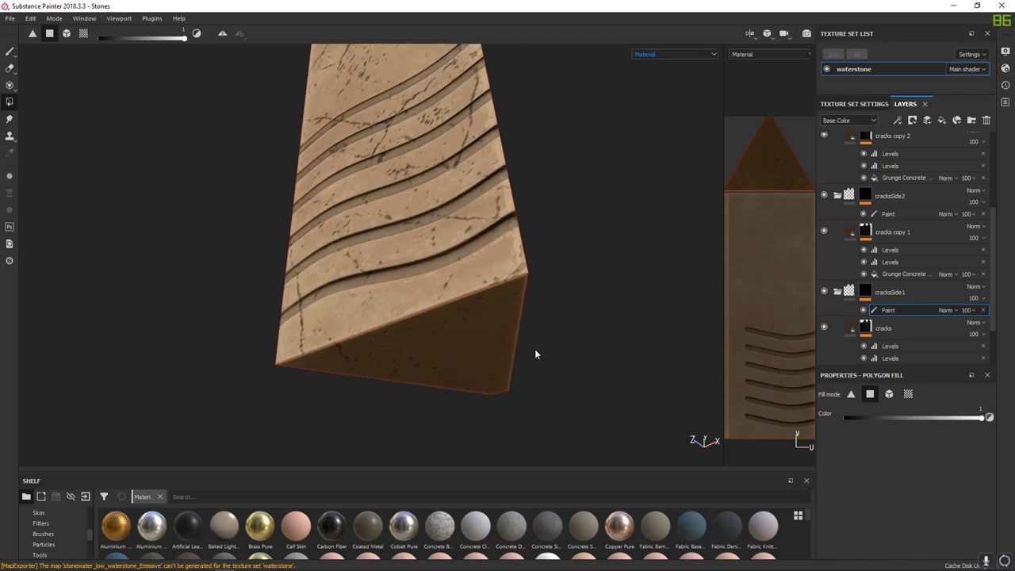
pyautogui.keyDown('alt'); pyautogui.moveTo(535, 354); pyautogui.dragTo(168, 391); pyautogui.keyUp('alt')
pyautogui.keyDown('alt'); pyautogui.moveTo(495, 273); pyautogui.dragTo(330, 339); pyautogui.keyUp('alt')
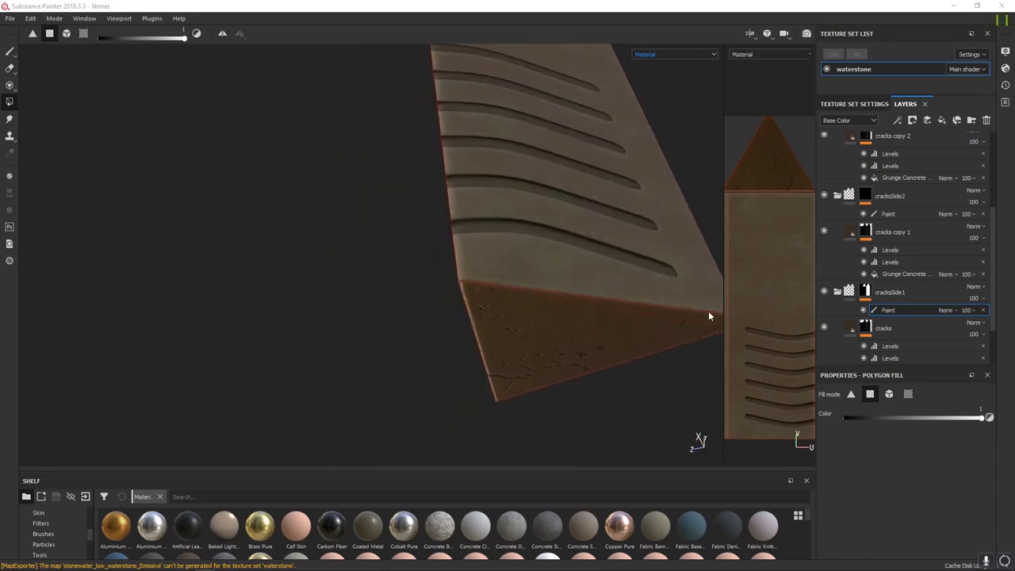
pyautogui.keyDown('alt'); pyautogui.moveTo(699, 314); pyautogui.dragTo(458, 281); pyautogui.keyUp('alt')
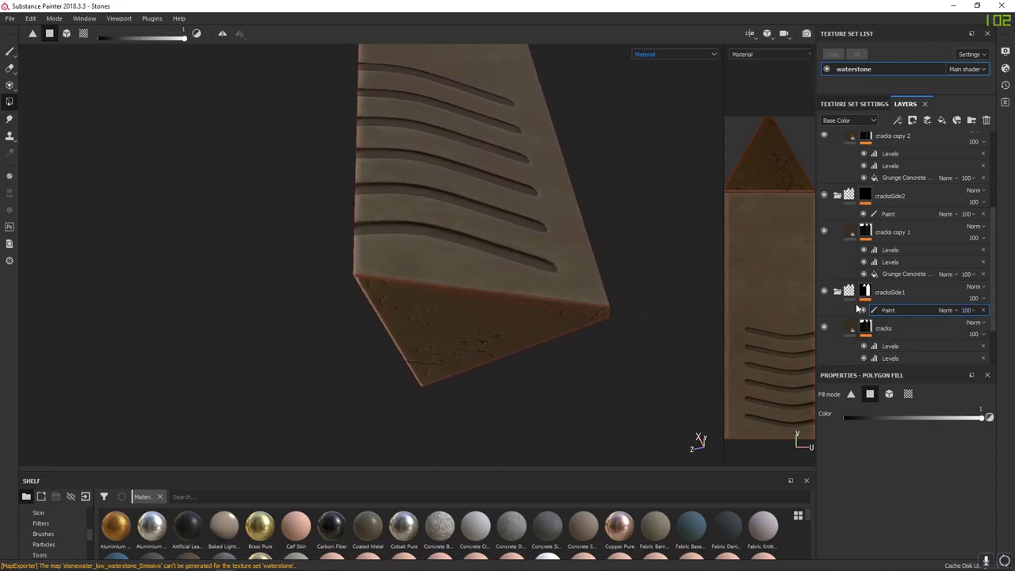
pyautogui.keyDown('alt'); pyautogui.moveTo(521, 240); pyautogui.dragTo(504, 321); pyautogui.keyUp('alt')
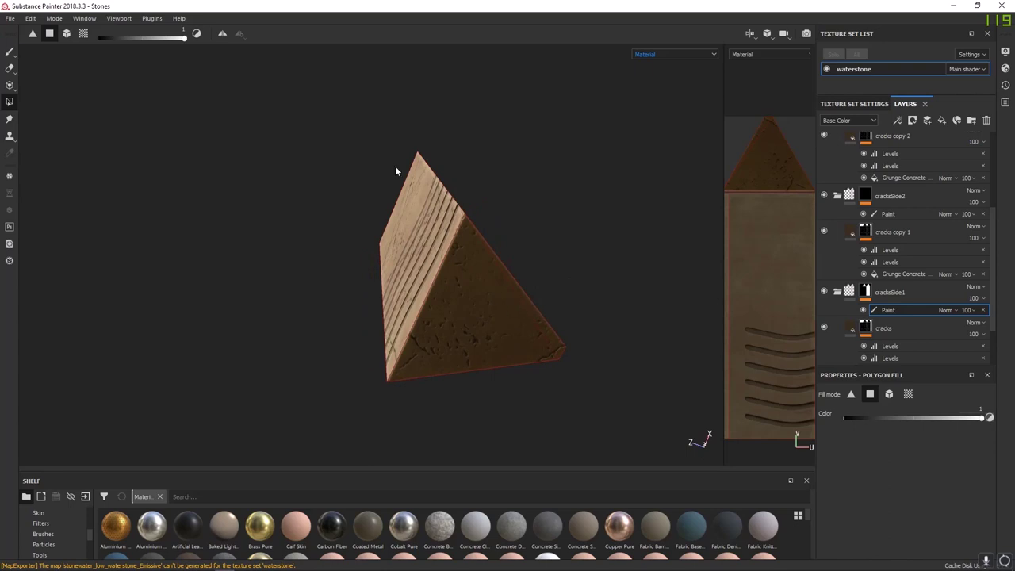
pyautogui.keyDown('alt'); pyautogui.moveTo(395, 171); pyautogui.dragTo(442, 258); pyautogui.keyUp('alt')
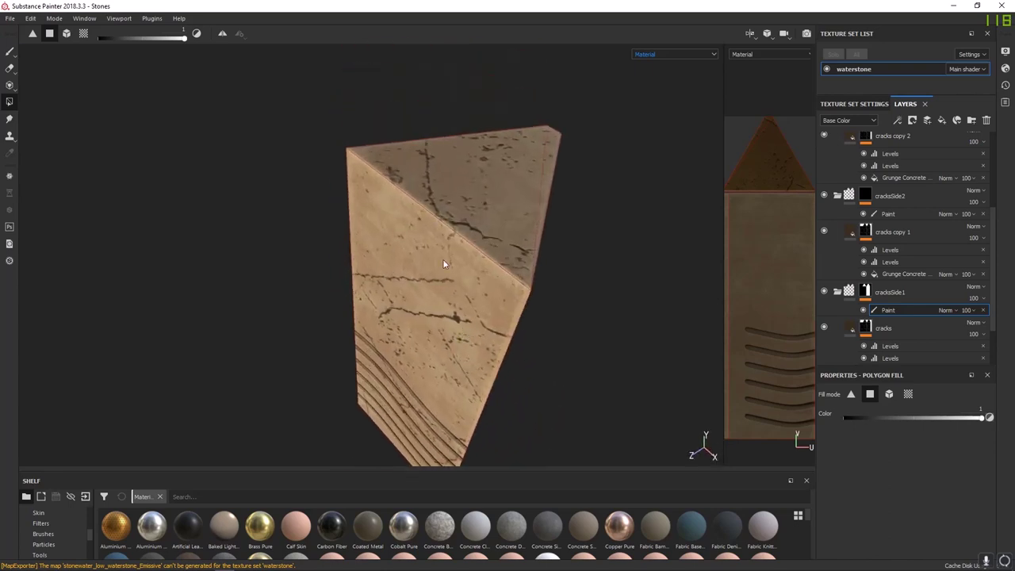
pyautogui.keyDown('alt'); pyautogui.moveTo(450, 300); pyautogui.dragTo(766, 343); pyautogui.keyUp('alt')
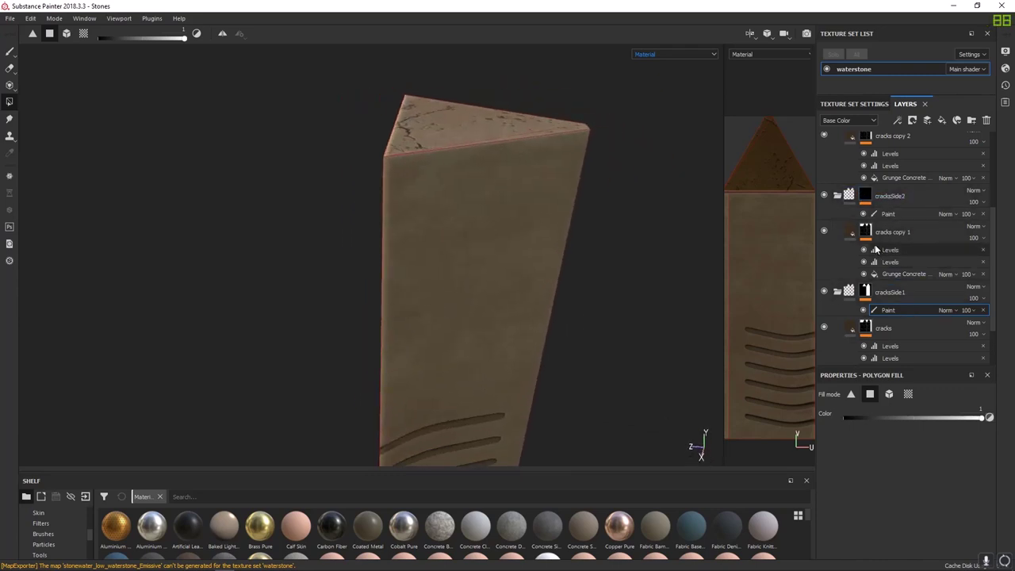
# Polygon-fill the second carved face and its adjoining narrow corner bevel with white in the cracksSide2 mask's paint effect
pyautogui.click(870, 196)
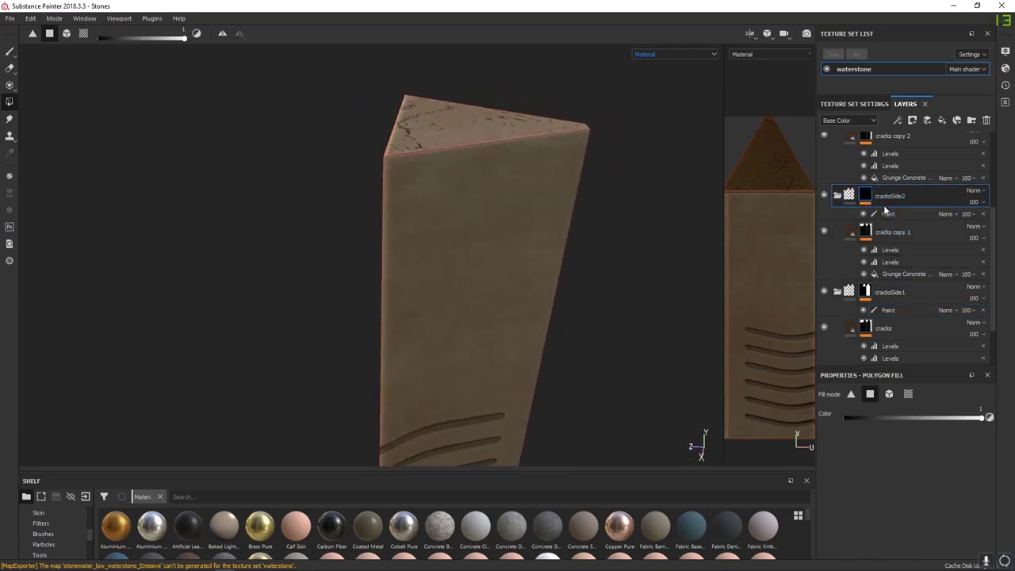
pyautogui.click(894, 213)
pyautogui.moveTo(530, 328)
pyautogui.keyDown('alt'); pyautogui.mouseDown()
pyautogui.moveTo(448, 311)
pyautogui.moveTo(120, 177)
pyautogui.mouseUp(); pyautogui.keyUp('alt')
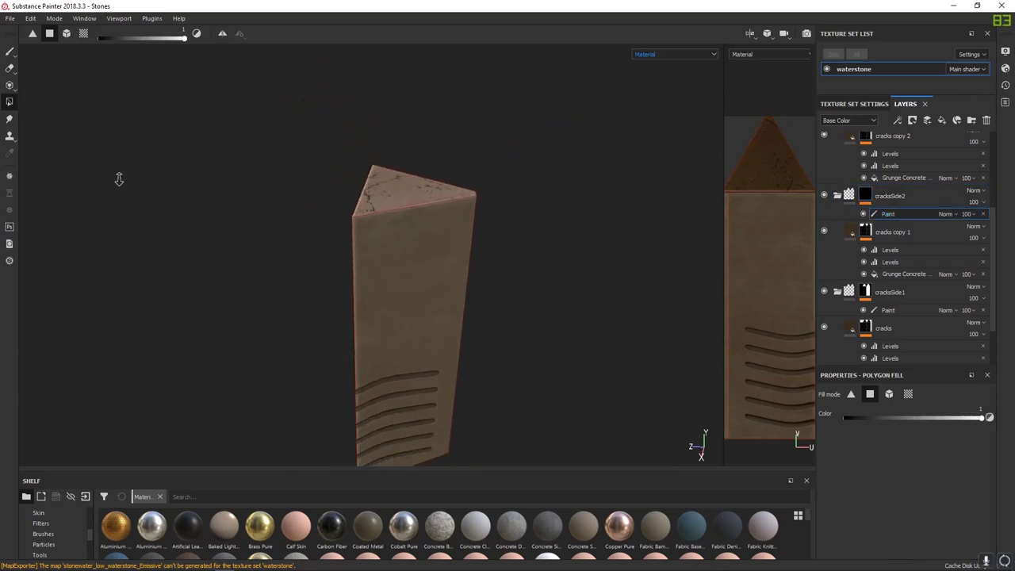
pyautogui.click(423, 305)
pyautogui.keyDown('alt'); pyautogui.moveTo(481, 307); pyautogui.dragTo(300, 297); pyautogui.keyUp('alt')
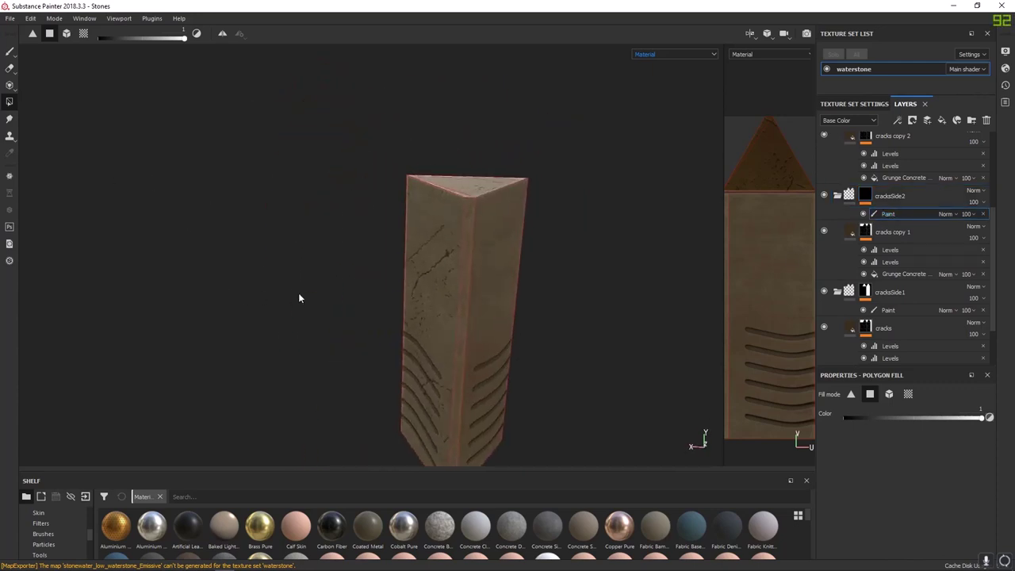
pyautogui.keyDown('alt'); pyautogui.moveTo(300, 297); pyautogui.dragTo(733, 354, button='right'); pyautogui.keyUp('alt')
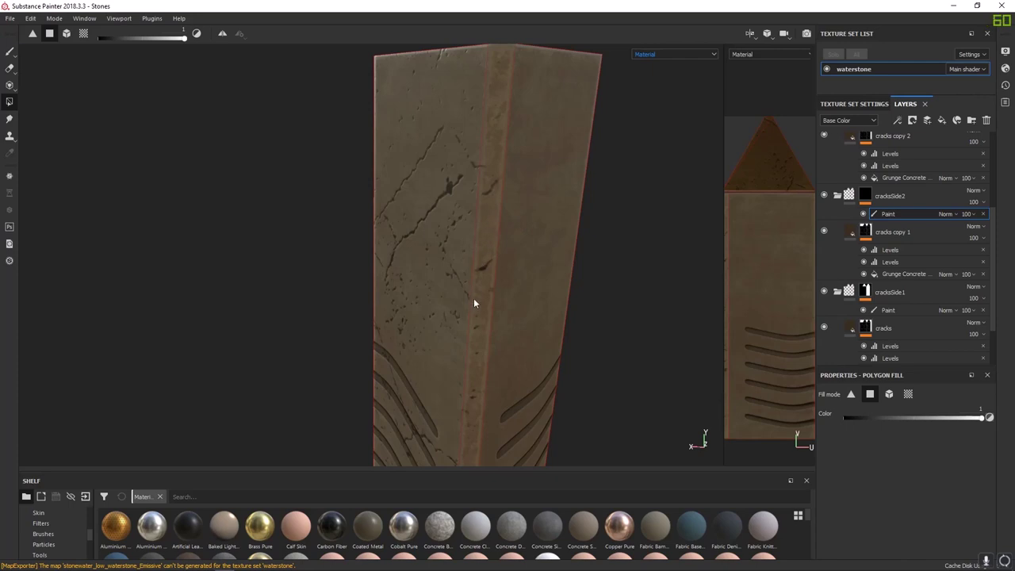
# Polygon-fill the remaining carved face with white in the cracksSide3 mask's paint effect, and return to the Paint brush
pyautogui.scroll(3, 886, 232)
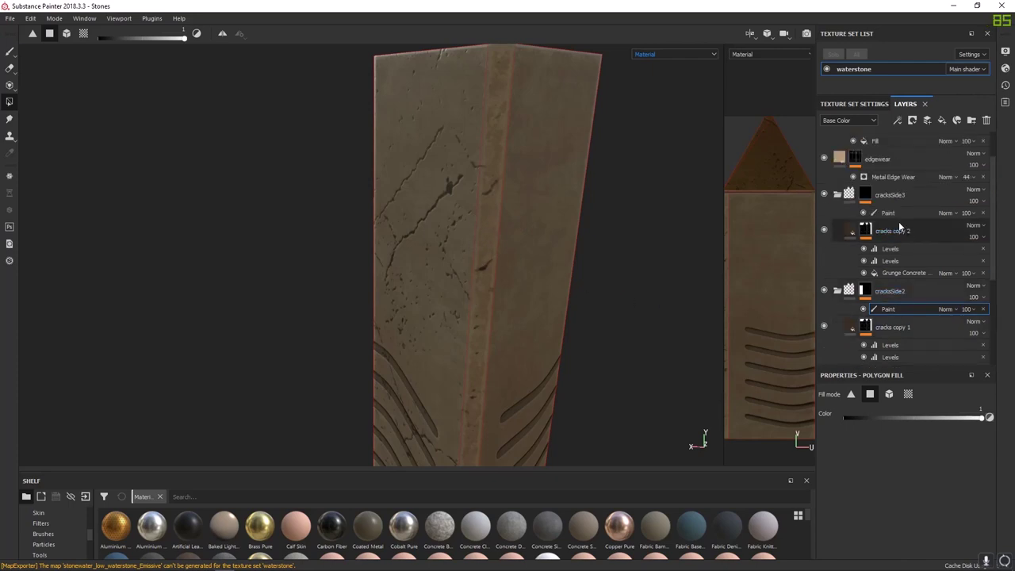
pyautogui.click(889, 213)
pyautogui.keyDown('alt'); pyautogui.moveTo(607, 294); pyautogui.dragTo(428, 274, button='right'); pyautogui.keyUp('alt')
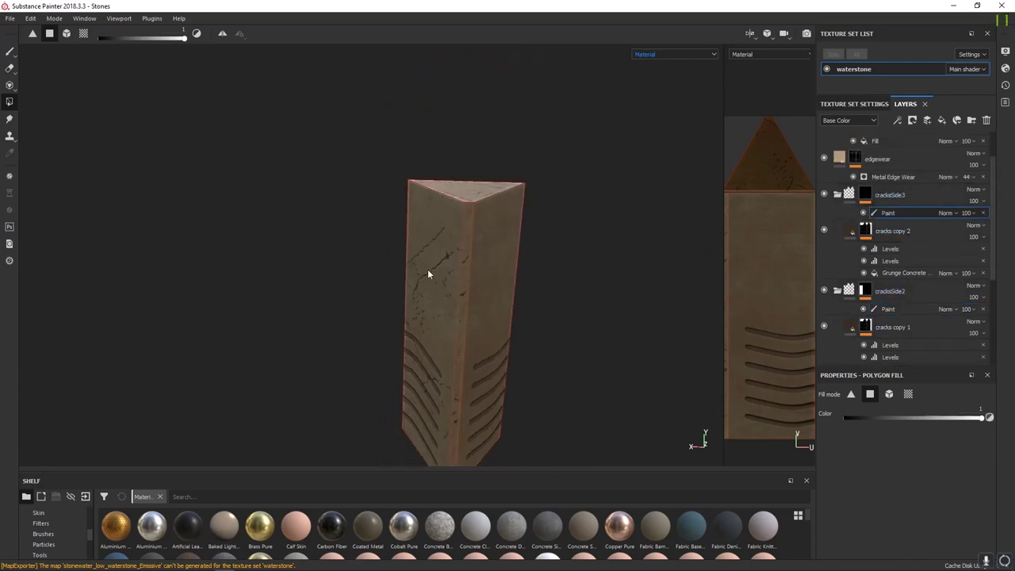
pyautogui.keyDown('alt'); pyautogui.moveTo(428, 273); pyautogui.dragTo(492, 334); pyautogui.keyUp('alt')
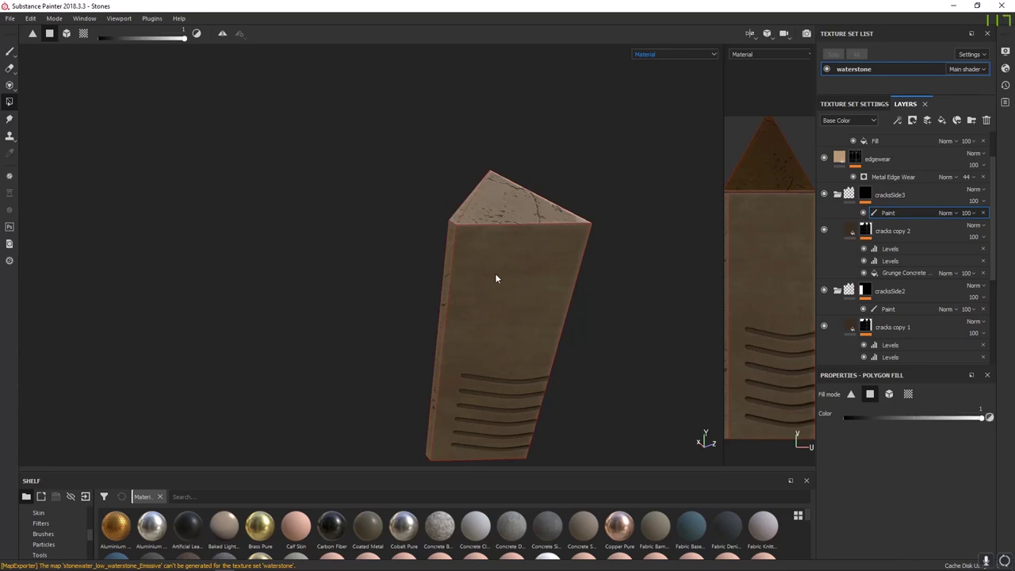
pyautogui.keyDown('alt'); pyautogui.moveTo(595, 356); pyautogui.dragTo(528, 320); pyautogui.keyUp('alt')
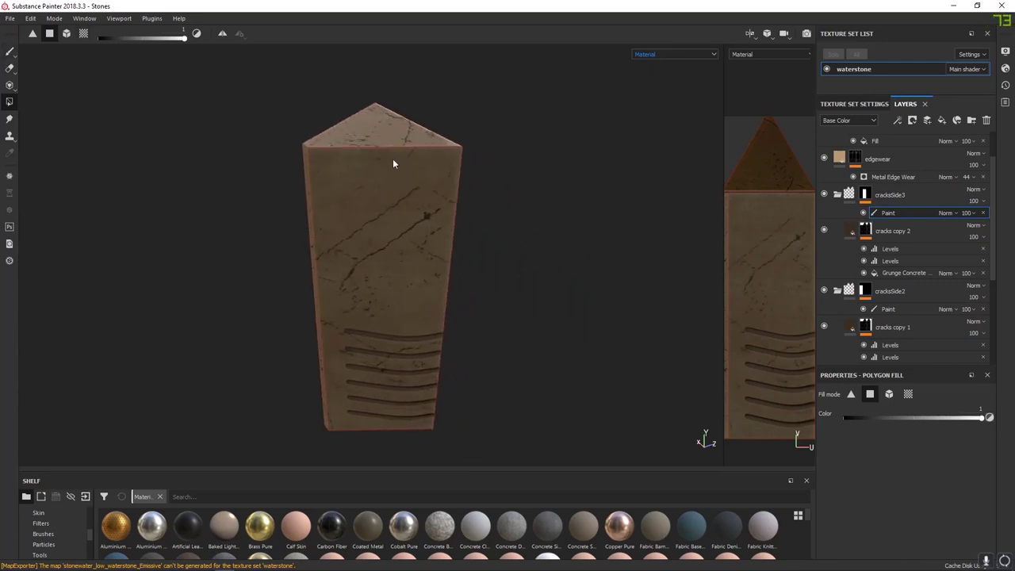
pyautogui.keyDown('alt'); pyautogui.moveTo(394, 164); pyautogui.dragTo(371, 185); pyautogui.keyUp('alt')
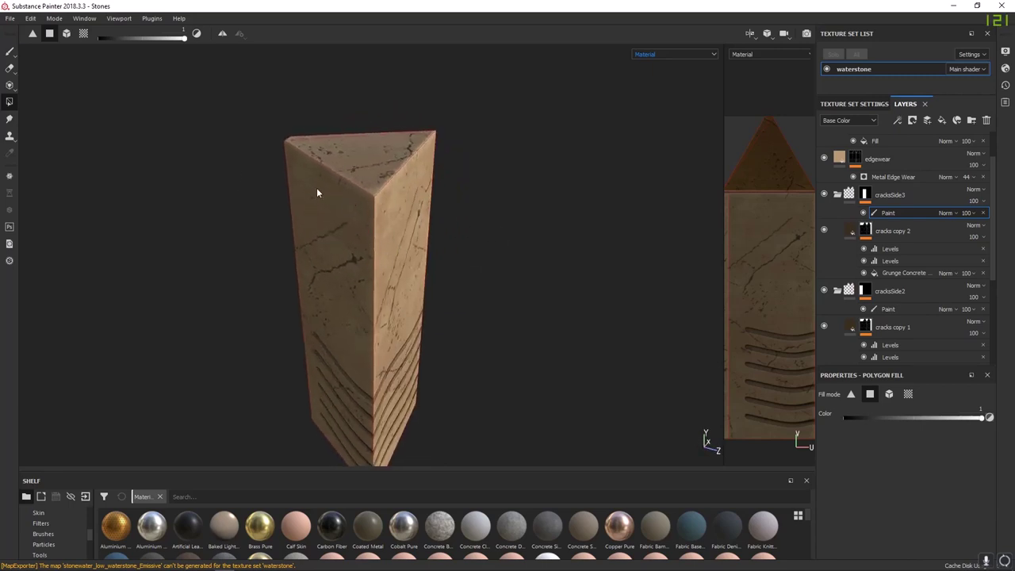
pyautogui.click(9, 53)
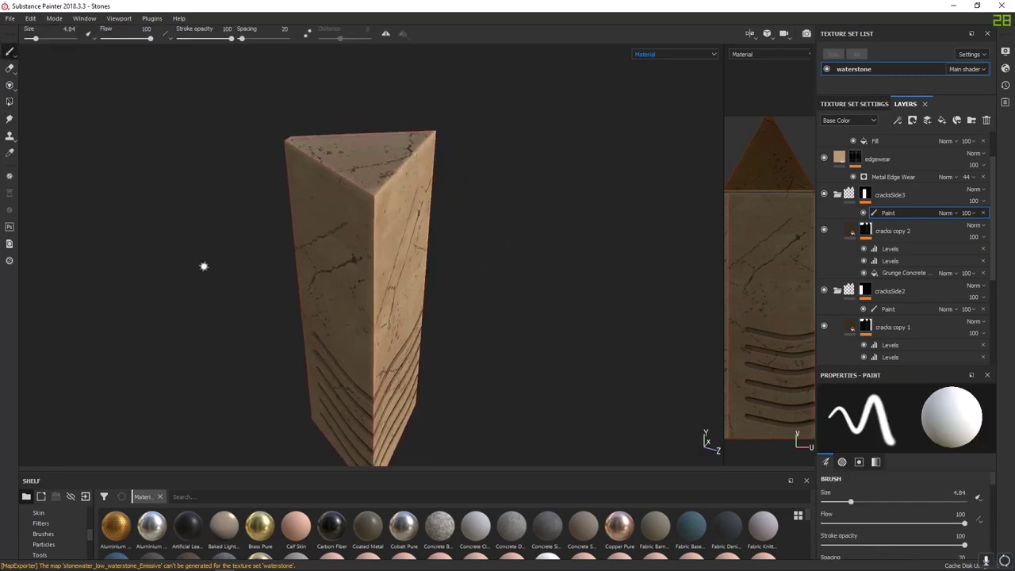
pyautogui.moveTo(204, 267)
pyautogui.keyDown('alt'); pyautogui.mouseDown()
pyautogui.moveTo(508, 265)
pyautogui.moveTo(476, 258)
pyautogui.mouseUp(); pyautogui.keyUp('alt')
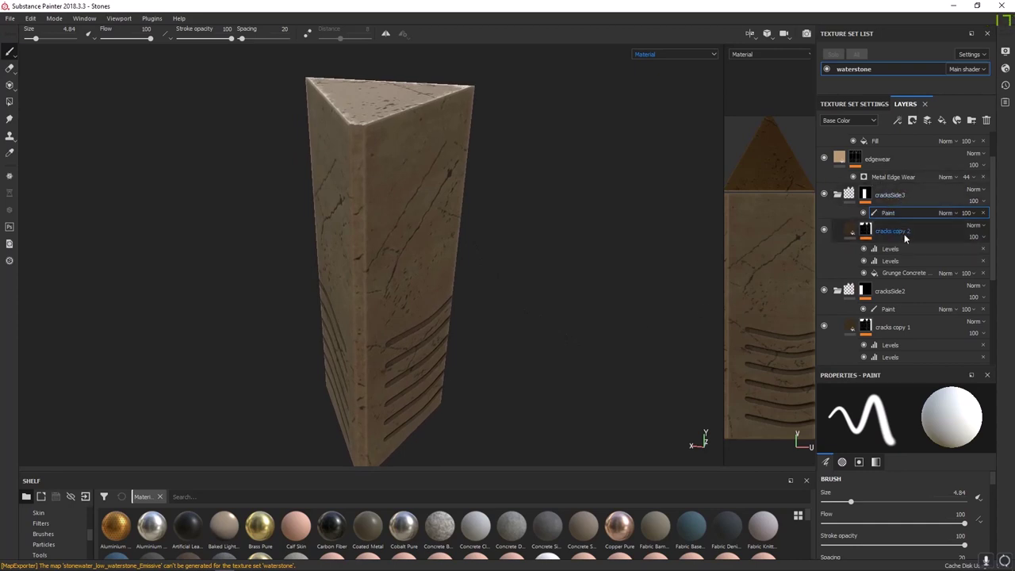
# Offset the Grunge Concrete fill projection of cracks copy 2 to about X -0.0536 and Z -0.1738
pyautogui.scroll(-2, 879, 274)
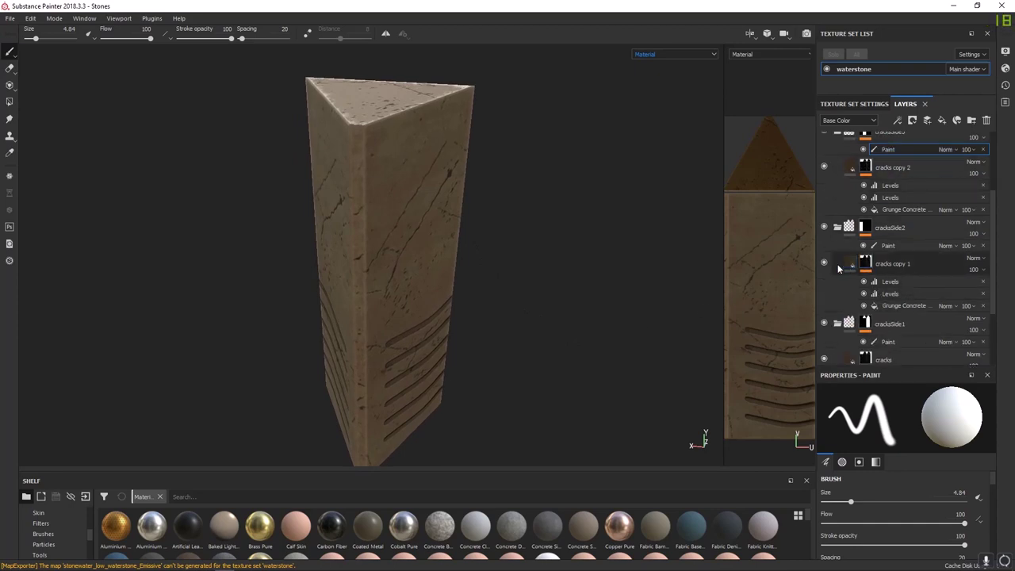
pyautogui.click(920, 264)
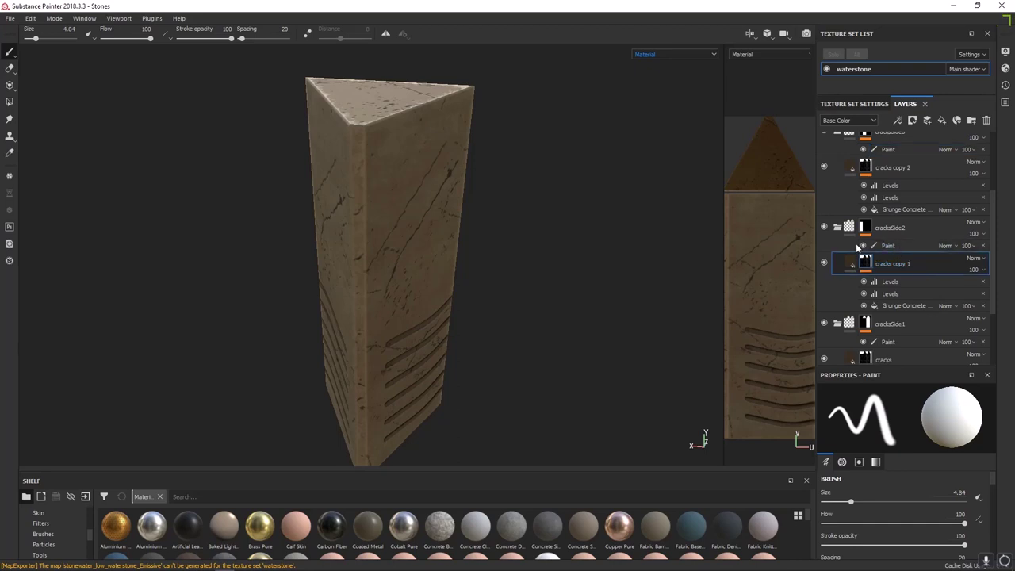
pyautogui.click(918, 168)
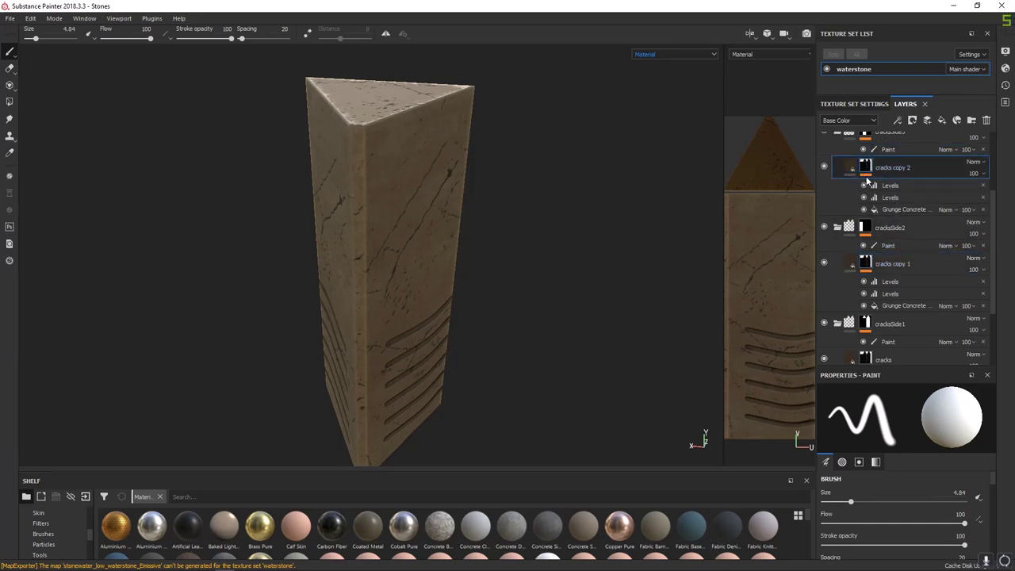
pyautogui.click(895, 211)
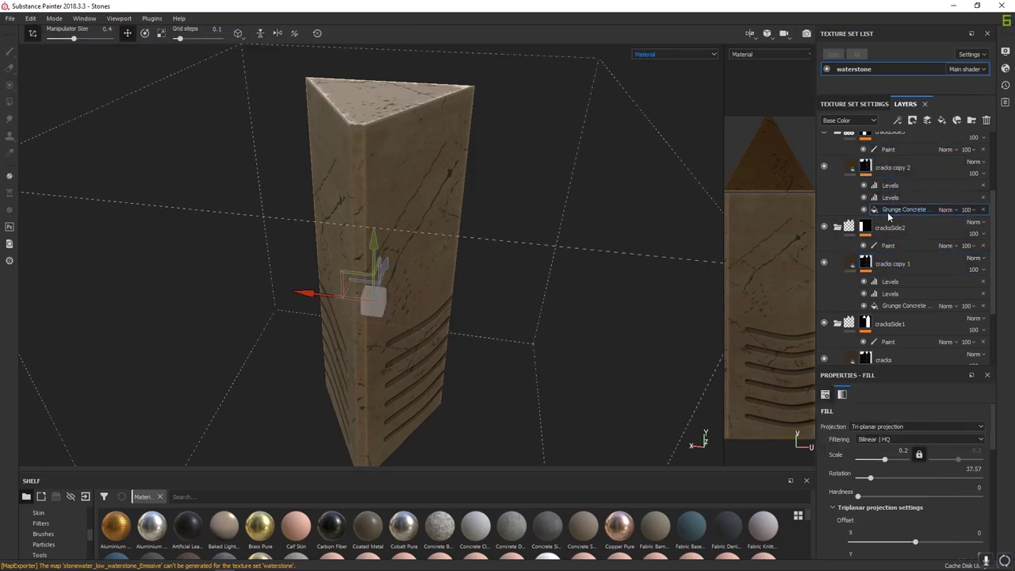
pyautogui.keyDown('alt'); pyautogui.moveTo(508, 226); pyautogui.dragTo(426, 349); pyautogui.keyUp('alt')
pyautogui.moveTo(373, 330); pyautogui.dragTo(401, 343)
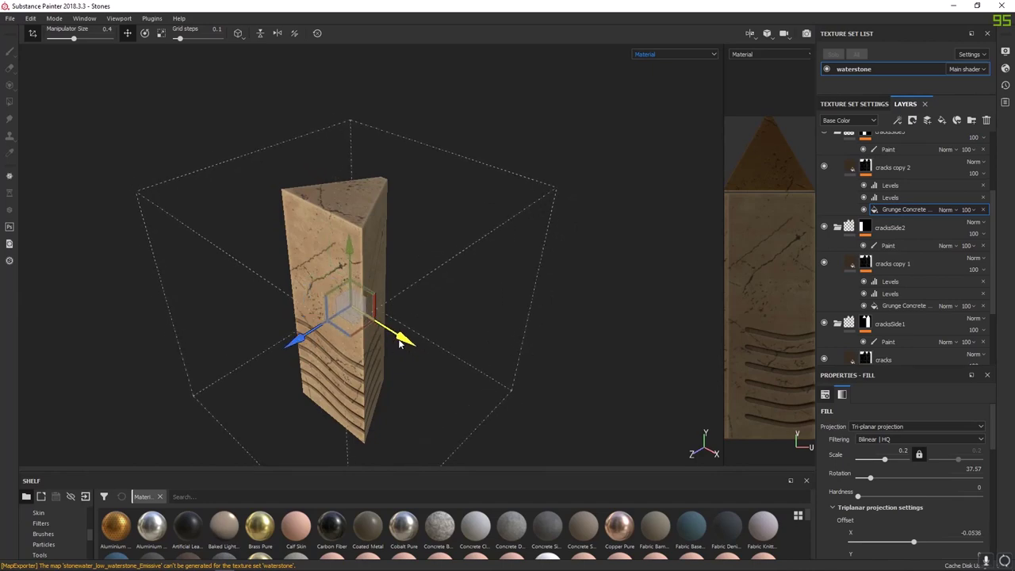
pyautogui.keyDown('alt'); pyautogui.moveTo(291, 343); pyautogui.dragTo(761, 312); pyautogui.keyUp('alt')
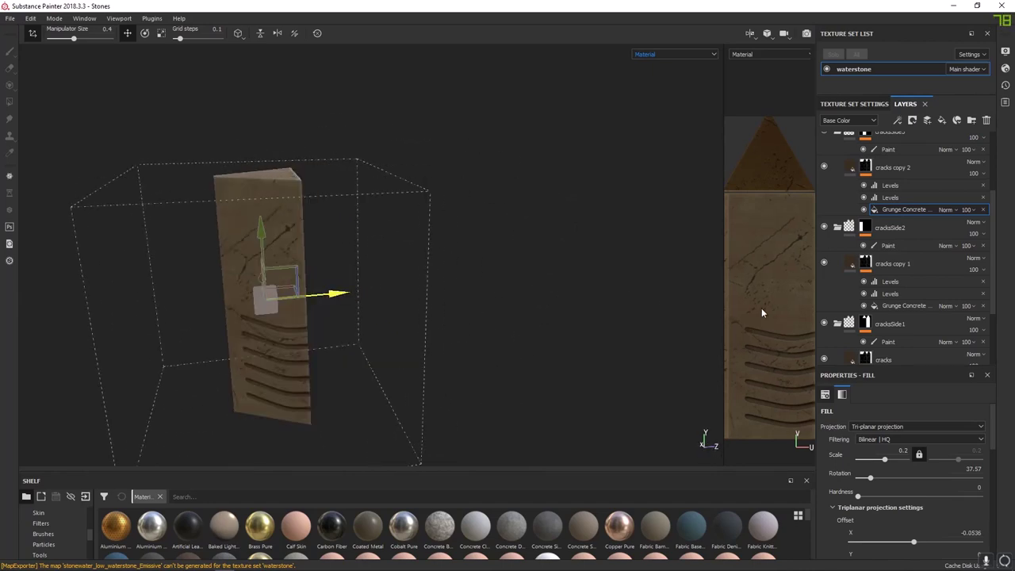
pyautogui.moveTo(332, 297); pyautogui.dragTo(314, 299)
# Rotate the Grunge Concrete fill of cracks copy 2 to about 98.61 while viewing its carved face up close
pyautogui.keyDown('alt'); pyautogui.moveTo(444, 245); pyautogui.dragTo(484, 279, button='middle'); pyautogui.keyUp('alt')
pyautogui.scroll(-4, 483, 279)
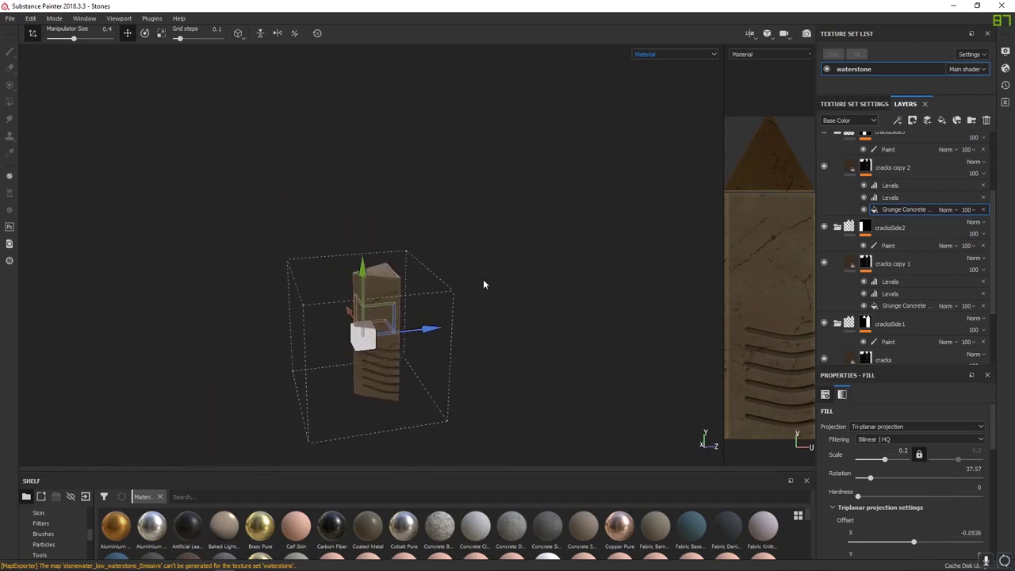
pyautogui.scroll(7, 438, 309)
pyautogui.keyDown('alt'); pyautogui.moveTo(437, 310); pyautogui.dragTo(457, 317, button='right'); pyautogui.keyUp('alt')
pyautogui.keyDown('alt'); pyautogui.moveTo(456, 317); pyautogui.dragTo(504, 375, button='middle'); pyautogui.keyUp('alt')
pyautogui.keyDown('alt'); pyautogui.moveTo(504, 374); pyautogui.dragTo(325, 229, button='right'); pyautogui.keyUp('alt')
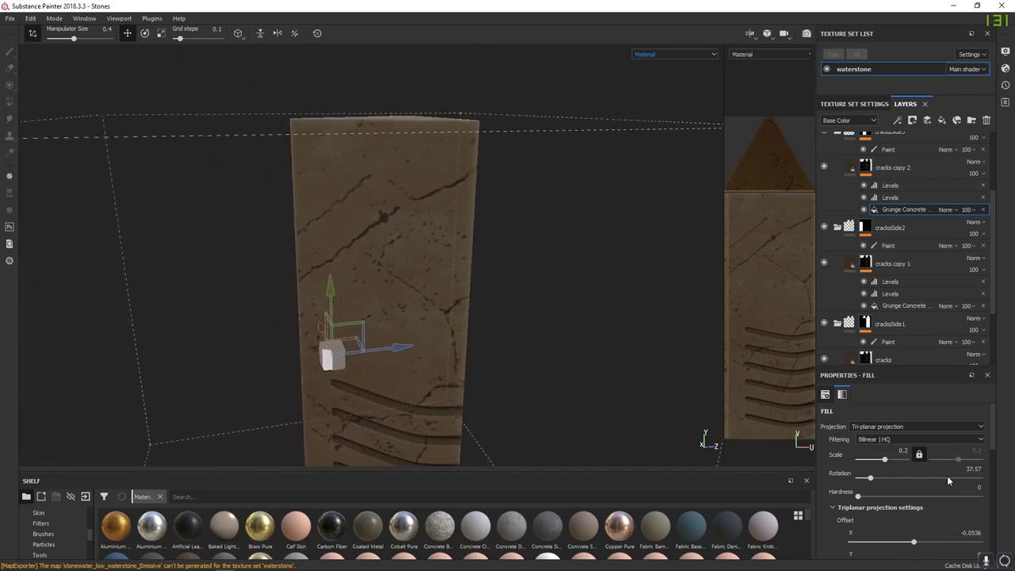
pyautogui.scroll(-1, 887, 503)
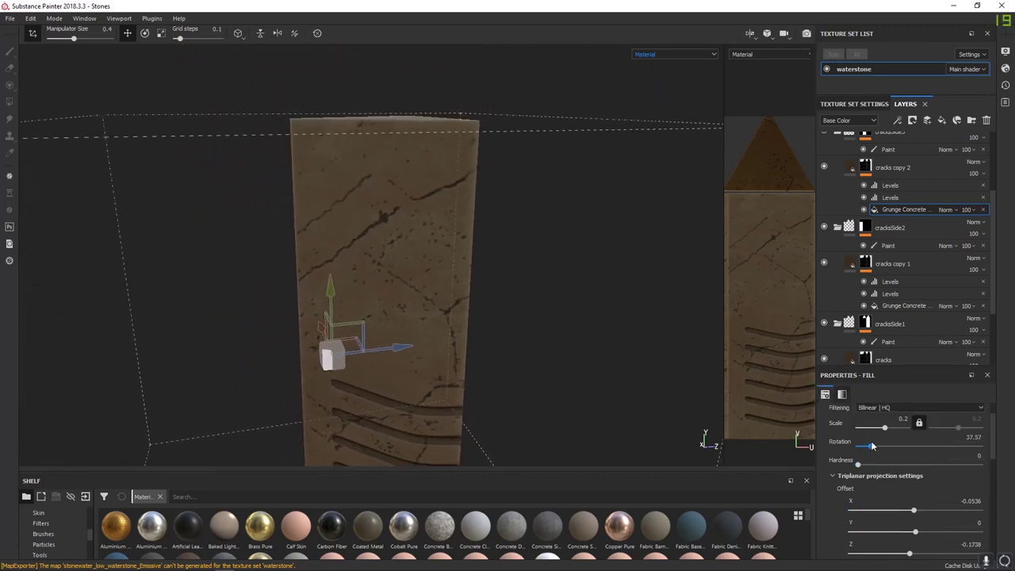
pyautogui.moveTo(871, 445); pyautogui.dragTo(883, 447)
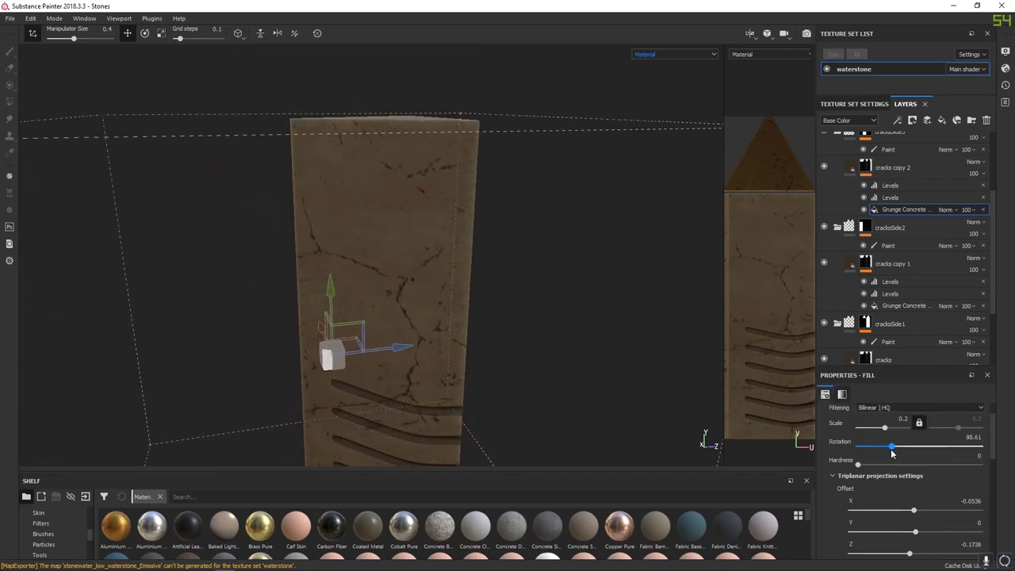
pyautogui.keyDown('alt'); pyautogui.moveTo(728, 403); pyautogui.dragTo(669, 302); pyautogui.keyUp('alt')
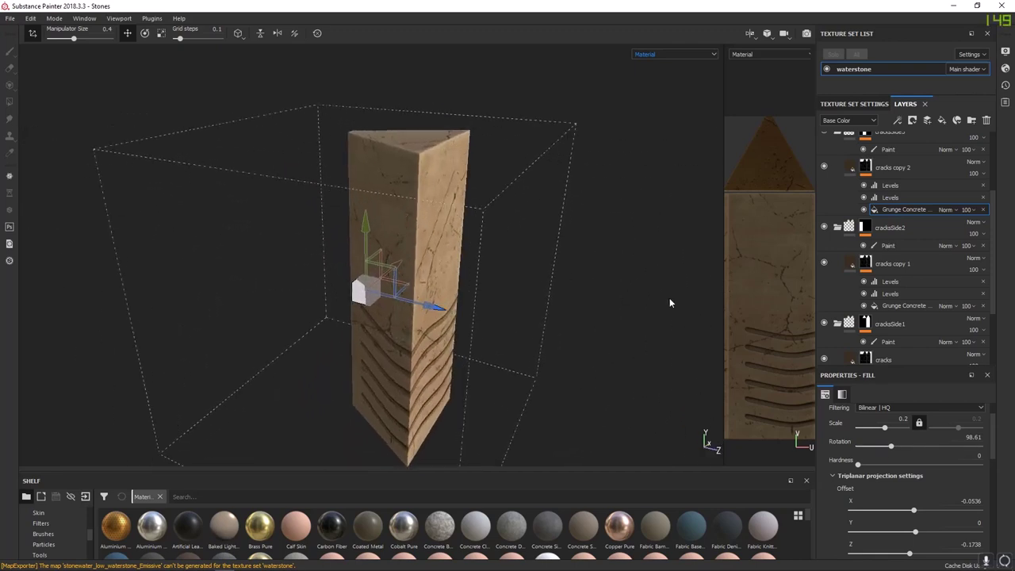
# Rotate the Grunge Concrete fill of cracks copy 1 in the cracksSide2 folder to about 200.35
pyautogui.scroll(3, 909, 255)
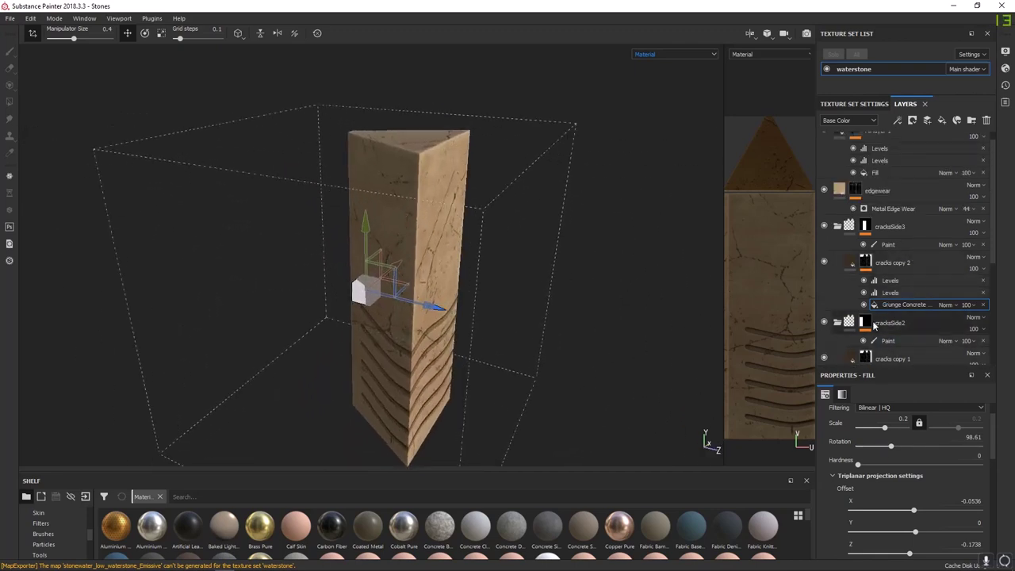
pyautogui.scroll(-2, 888, 317)
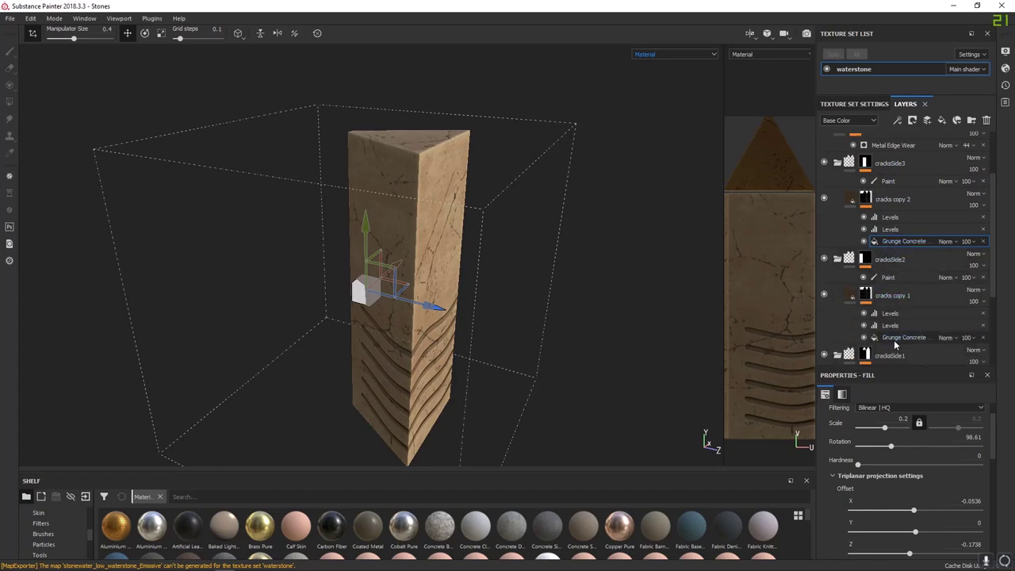
pyautogui.click(899, 340)
pyautogui.keyDown('alt'); pyautogui.moveTo(651, 302); pyautogui.dragTo(127, 339); pyautogui.keyUp('alt')
pyautogui.keyDown('alt'); pyautogui.moveTo(546, 332); pyautogui.dragTo(549, 282, button='middle'); pyautogui.keyUp('alt')
pyautogui.keyDown('alt'); pyautogui.moveTo(549, 282); pyautogui.dragTo(676, 389, button='right'); pyautogui.keyUp('alt')
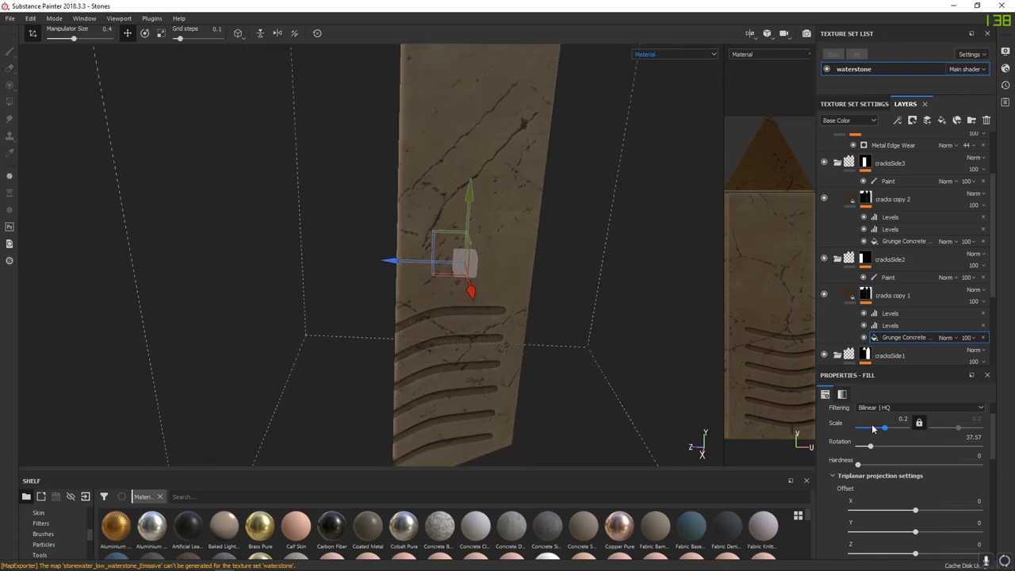
pyautogui.moveTo(871, 451); pyautogui.dragTo(926, 449)
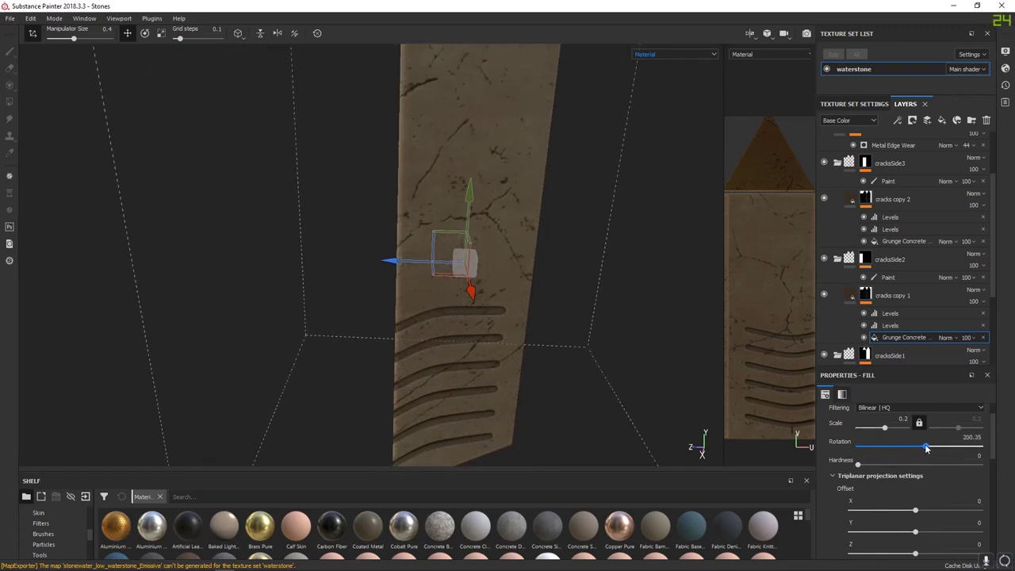
# Raise the Grunge Concrete projection of cracks copy 1 to a Y offset of about 0.6236
pyautogui.keyDown('alt'); pyautogui.moveTo(575, 308); pyautogui.dragTo(433, 142, button='right'); pyautogui.keyUp('alt')
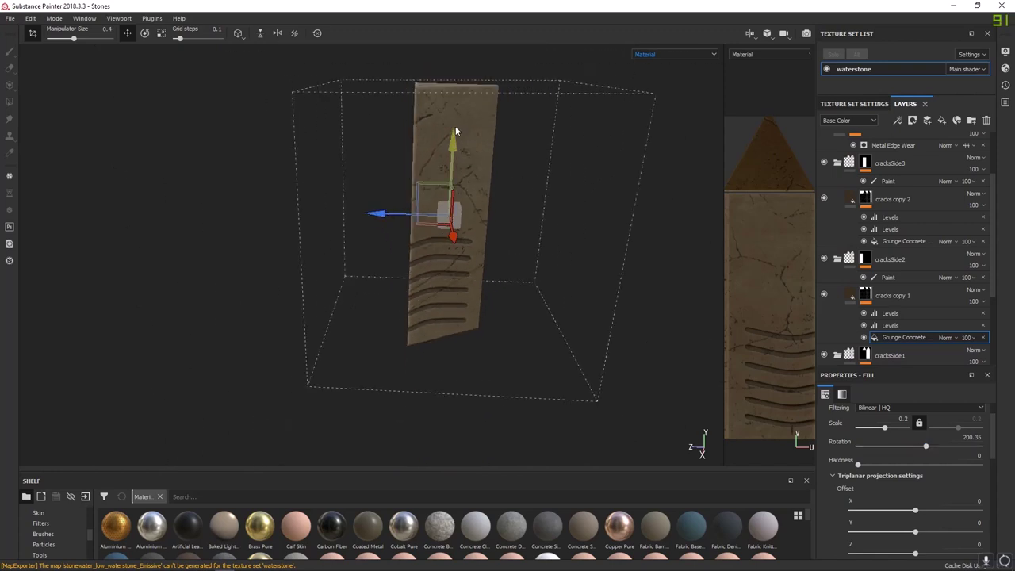
pyautogui.moveTo(456, 131); pyautogui.dragTo(456, 75)
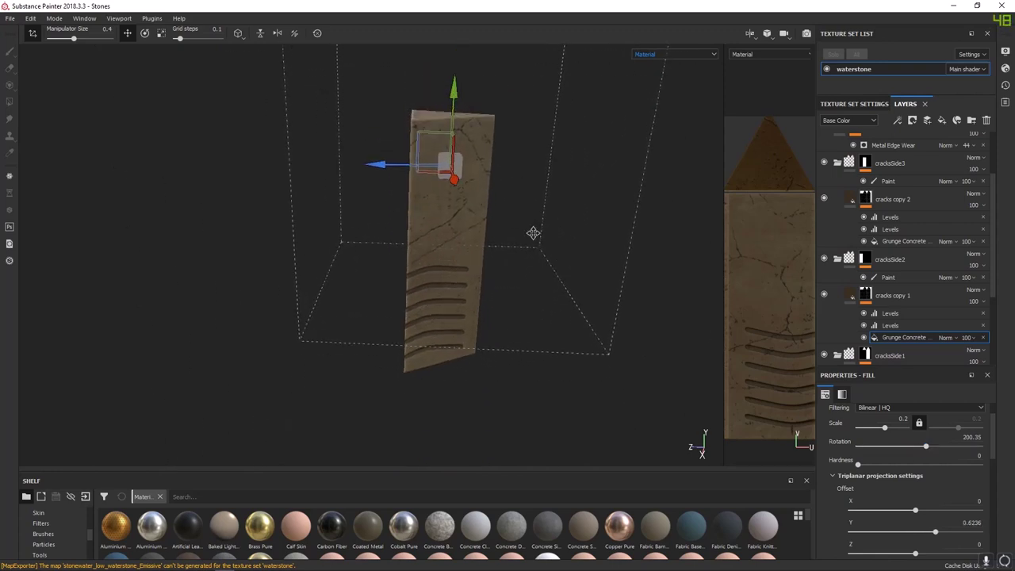
pyautogui.keyDown('alt'); pyautogui.moveTo(533, 232); pyautogui.dragTo(561, 320); pyautogui.keyUp('alt')
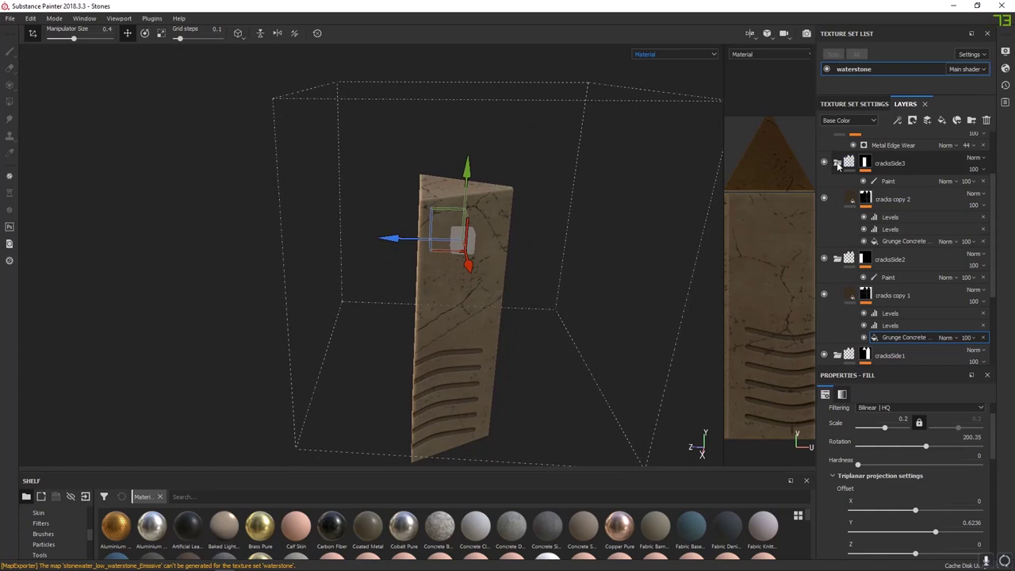
# Collapse the cracksSide3, cracksSide2 and cracksSide1 folders and select Fill layer 1
pyautogui.click(839, 165)
pyautogui.click(839, 199)
pyautogui.click(837, 236)
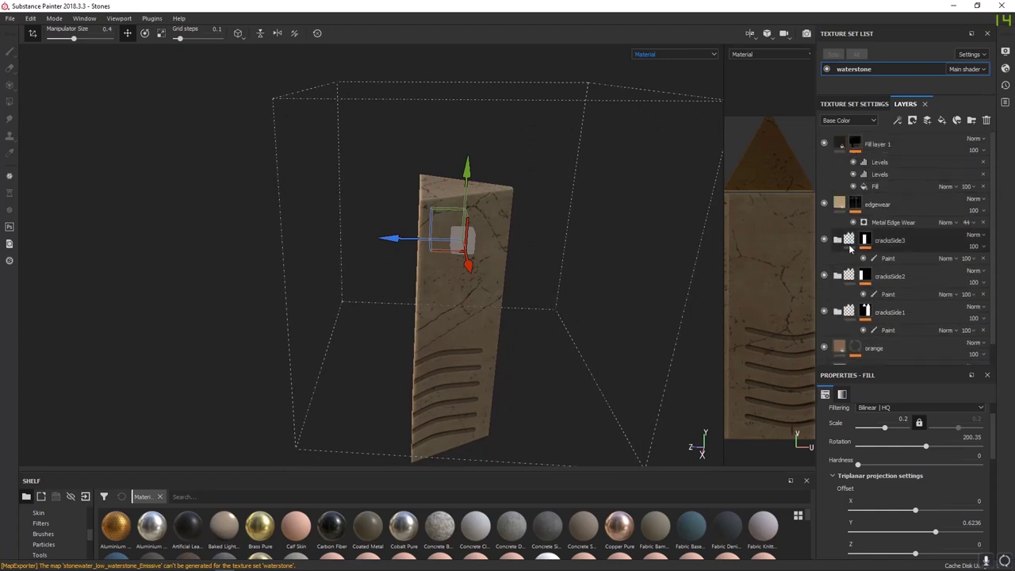
pyautogui.click(678, 174)
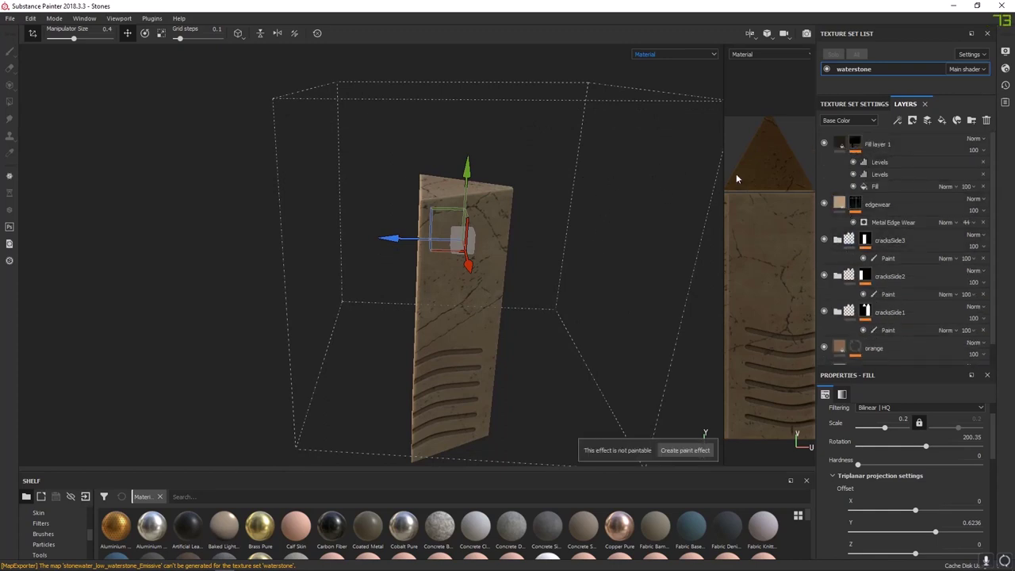
pyautogui.click(897, 146)
# Examine the pillar from all sides and from above to compare the crack patterns on its faces
pyautogui.keyDown('alt'); pyautogui.moveTo(709, 199); pyautogui.dragTo(670, 213); pyautogui.keyUp('alt')
pyautogui.moveTo(574, 262)
pyautogui.keyDown('alt'); pyautogui.mouseDown(button='middle')
pyautogui.moveTo(593, 184)
pyautogui.moveTo(522, 244)
pyautogui.mouseUp(button='middle'); pyautogui.keyUp('alt')
pyautogui.scroll(-1, 594, 184)
pyautogui.scroll(-1, 521, 244)
pyautogui.scroll(3, 521, 245)
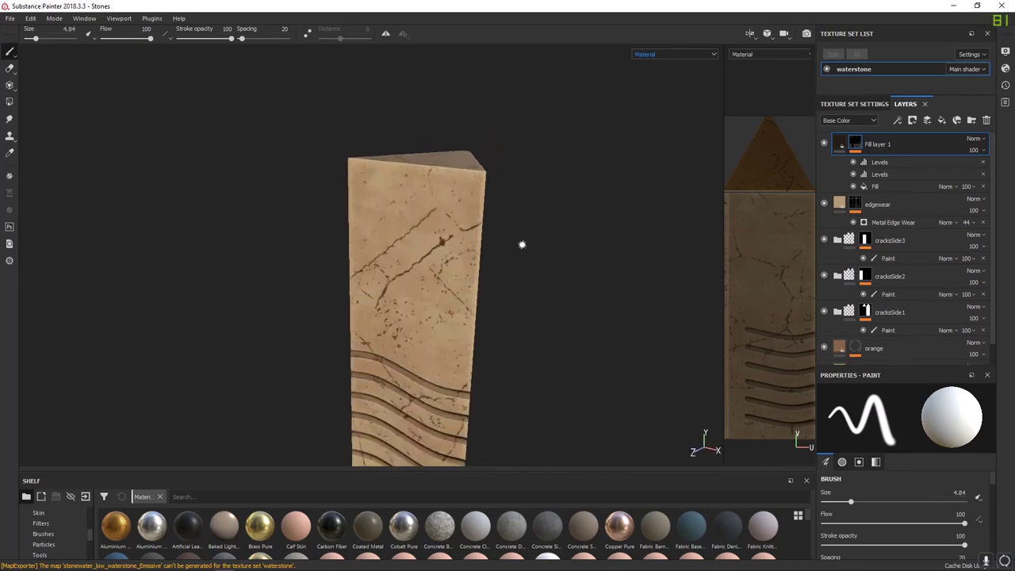
pyautogui.moveTo(521, 244)
pyautogui.keyDown('alt'); pyautogui.mouseDown()
pyautogui.moveTo(447, 274)
pyautogui.moveTo(462, 192)
pyautogui.moveTo(492, 229)
pyautogui.moveTo(410, 196)
pyautogui.moveTo(682, 204)
pyautogui.moveTo(457, 204)
pyautogui.moveTo(671, 197)
pyautogui.moveTo(693, 223)
pyautogui.moveTo(495, 238)
pyautogui.moveTo(307, 198)
pyautogui.moveTo(345, 41)
pyautogui.moveTo(254, 140)
pyautogui.moveTo(224, 252)
pyautogui.moveTo(273, 197)
pyautogui.moveTo(469, 204)
pyautogui.moveTo(380, 222)
pyautogui.moveTo(278, 224)
pyautogui.moveTo(446, 216)
pyautogui.moveTo(521, 243)
pyautogui.mouseUp(); pyautogui.keyUp('alt')
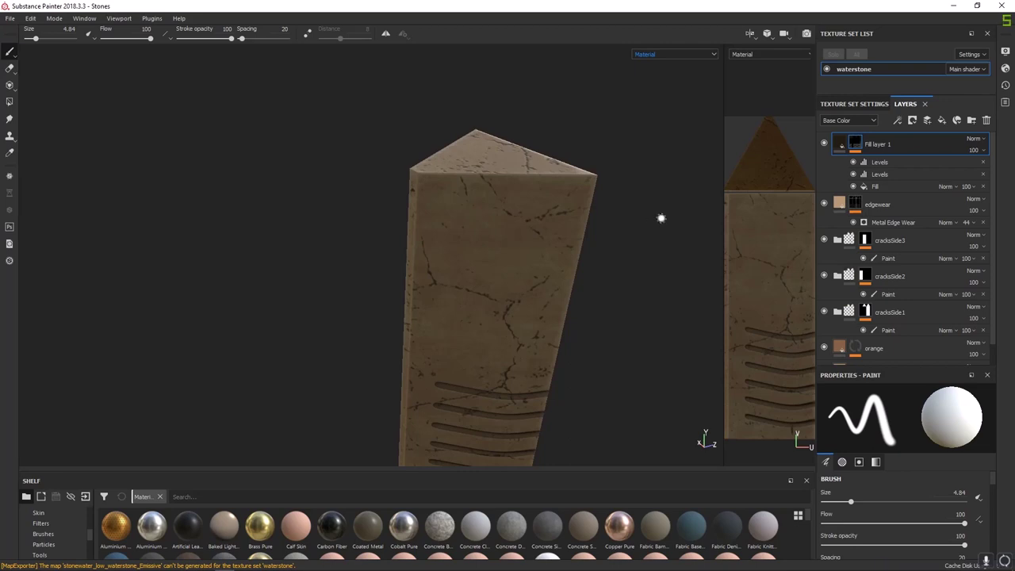
pyautogui.keyDown('alt'); pyautogui.moveTo(586, 223); pyautogui.dragTo(427, 264); pyautogui.keyUp('alt')
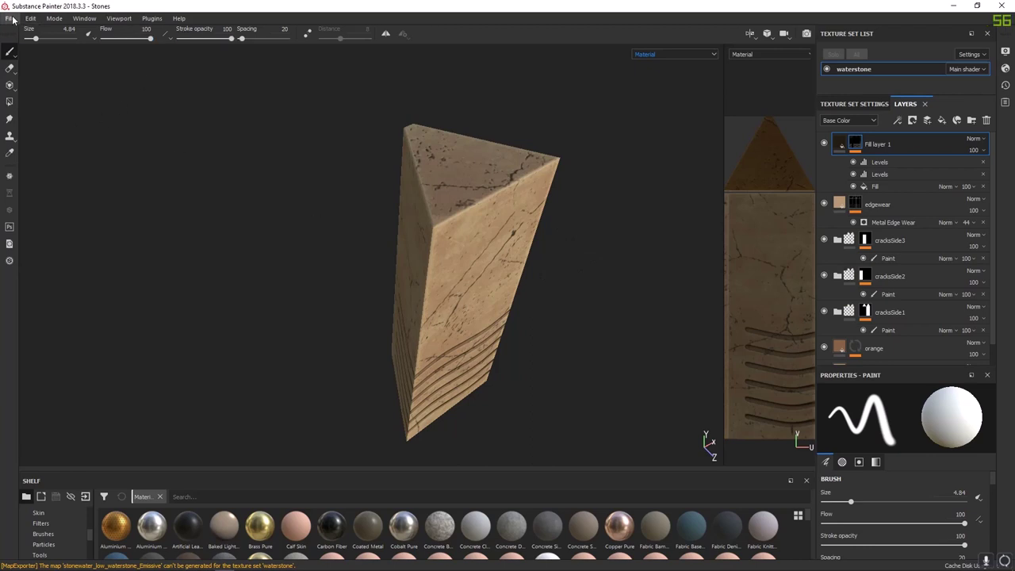
# Export the waterstone texture set as targa files with the Unreal Engine 4 (Packed) configuration at 2048x2048
pyautogui.click(9, 19)
pyautogui.click(32, 204)
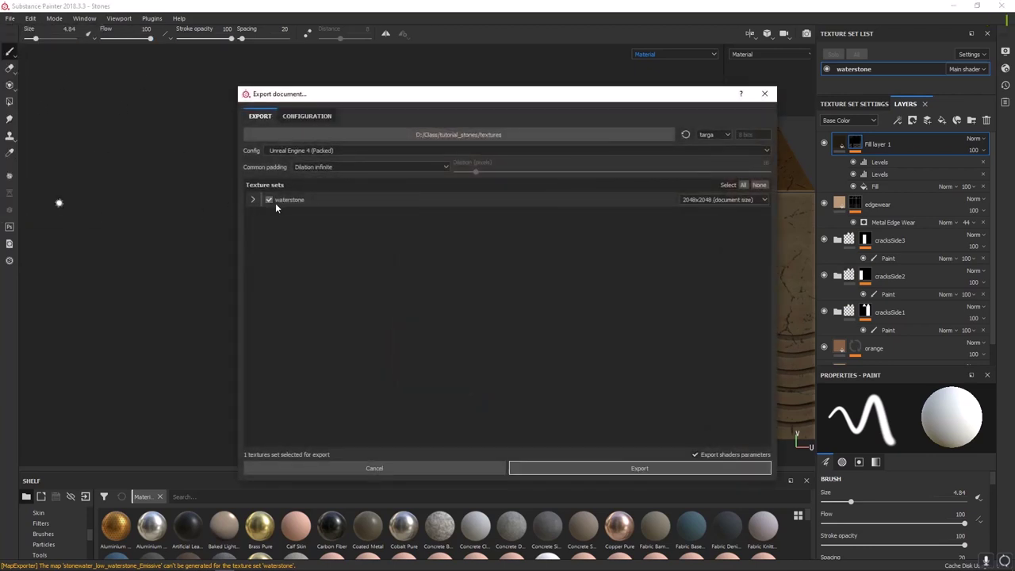
pyautogui.click(616, 469)
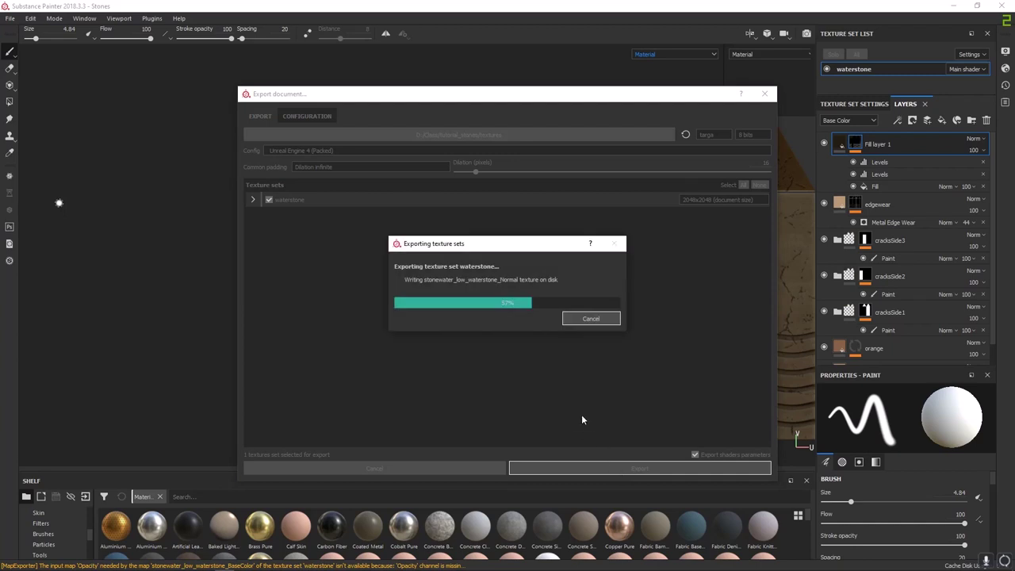
pyautogui.click(476, 299)
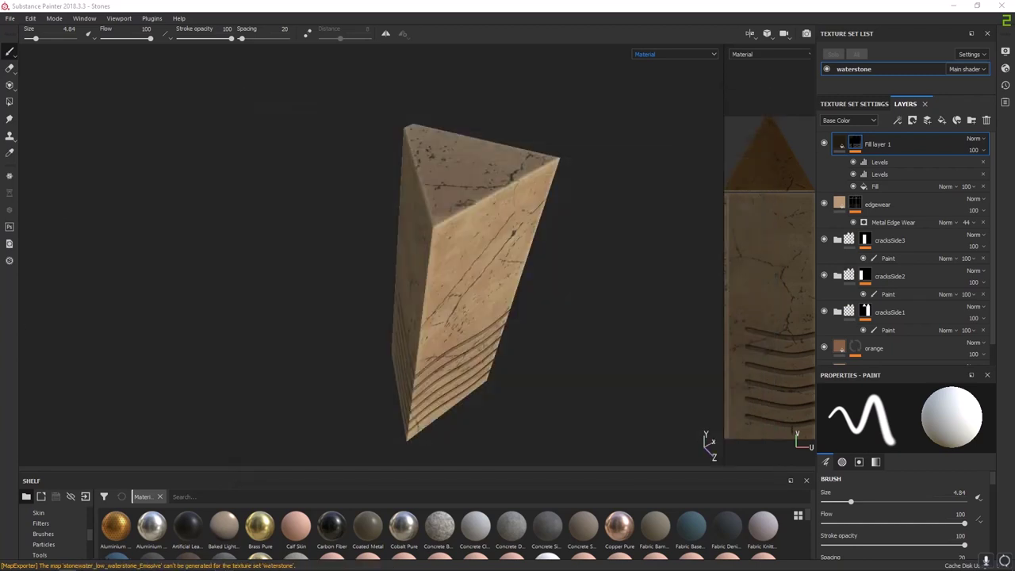
# Switch to Photoshop, update the OcclusionRoughnessMetallic texture from disk, and inspect its green and red channels individually
pyautogui.hotkey('alt', 'Tab')
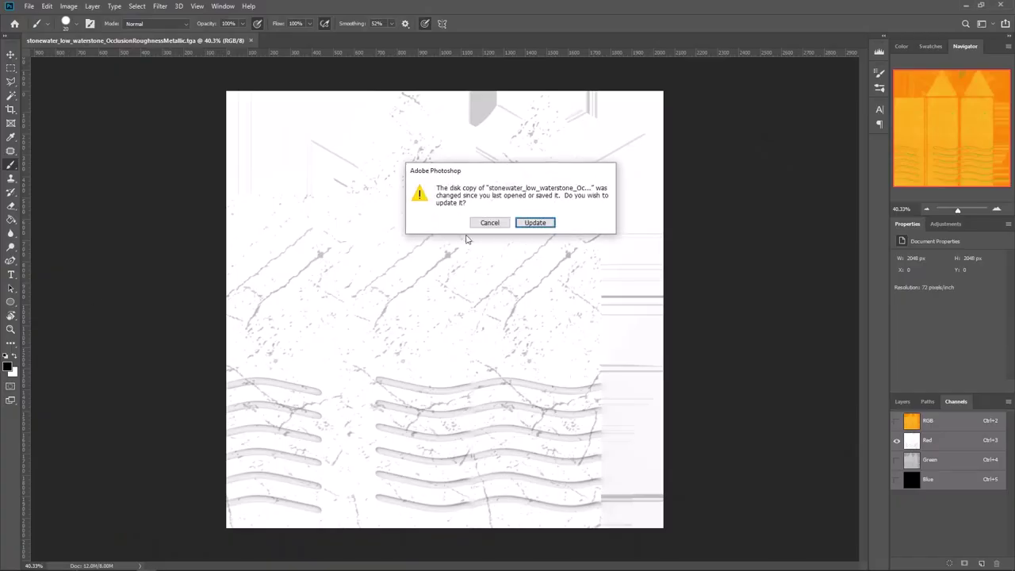
pyautogui.click(534, 222)
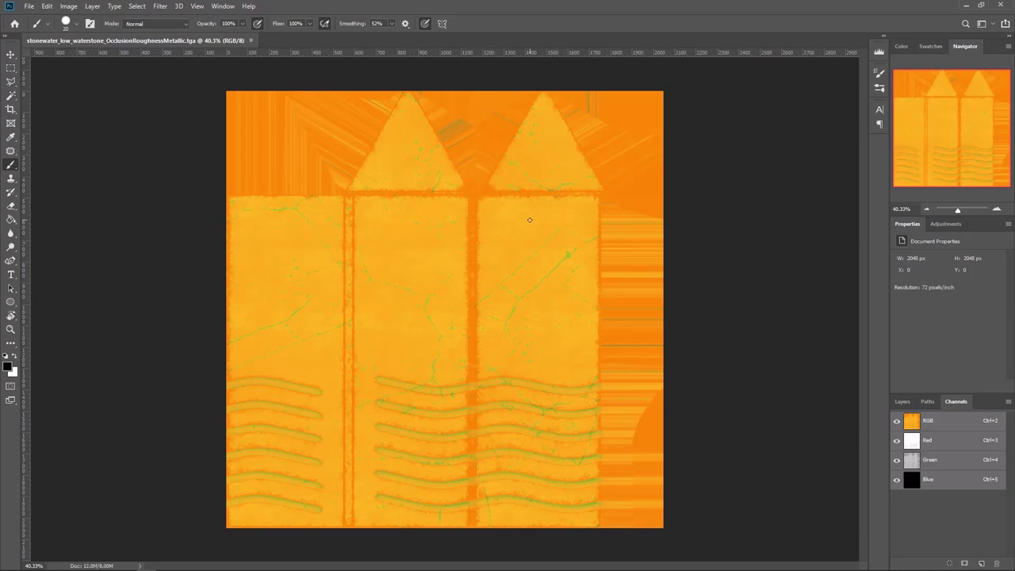
pyautogui.click(904, 484)
pyautogui.click(897, 460)
pyautogui.click(897, 480)
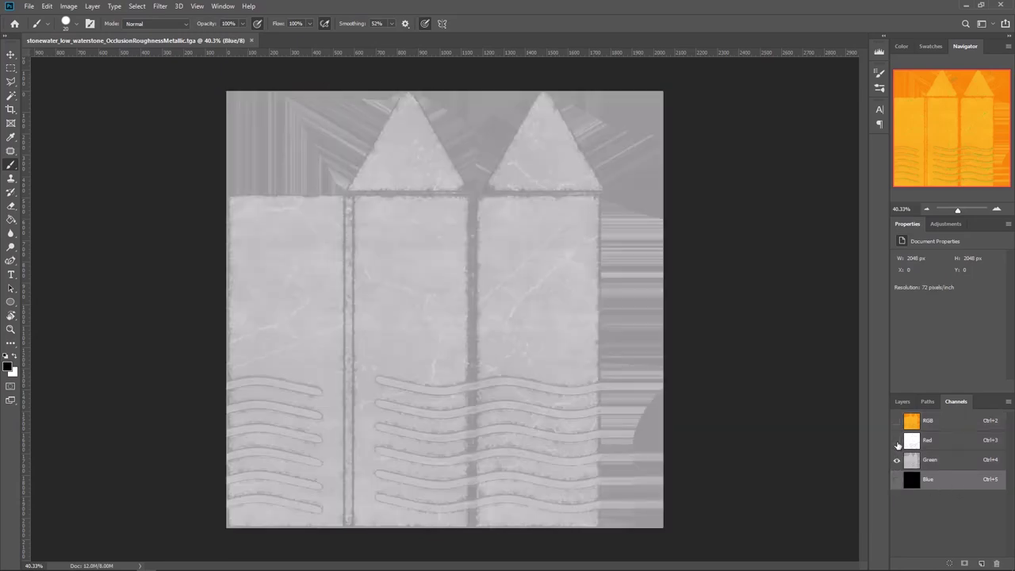
pyautogui.click(897, 440)
pyautogui.click(898, 460)
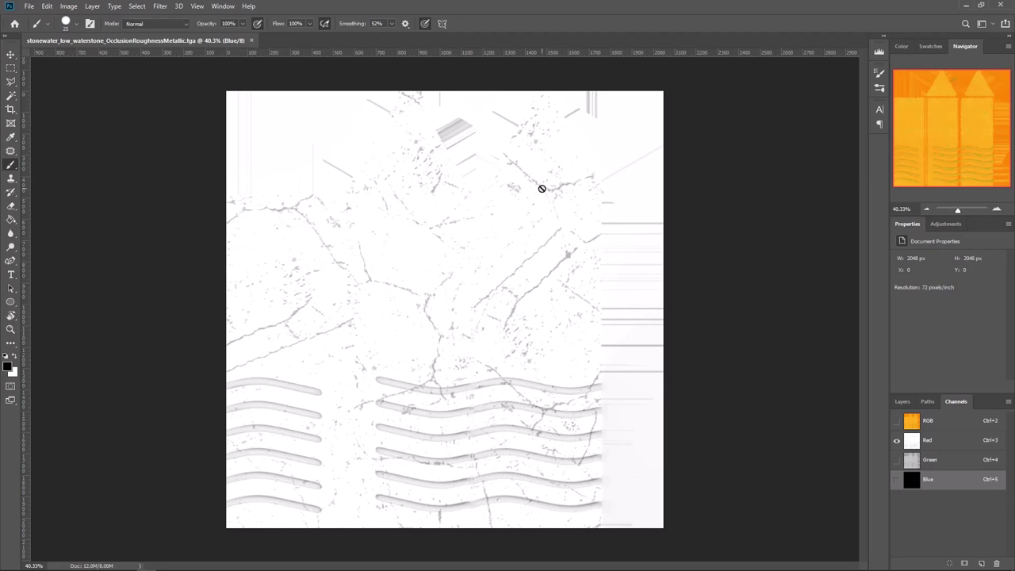
# Switch back to Substance Painter
pyautogui.press('super')
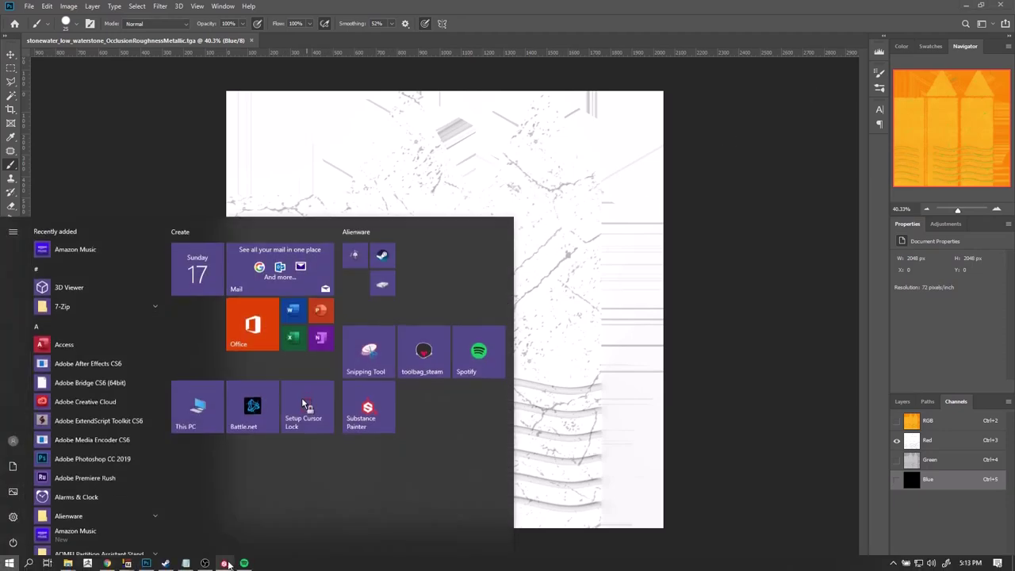
pyautogui.click(227, 563)
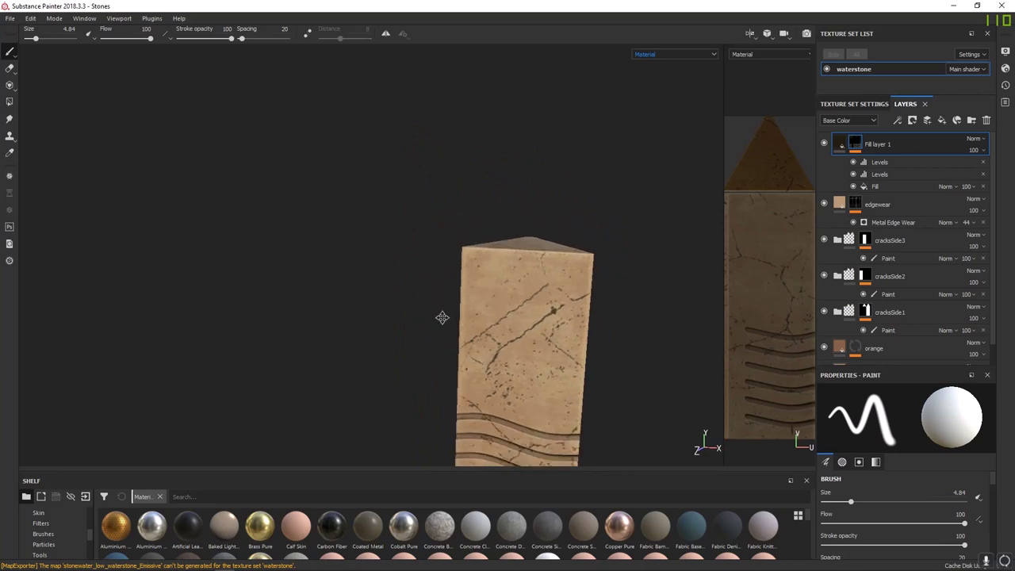